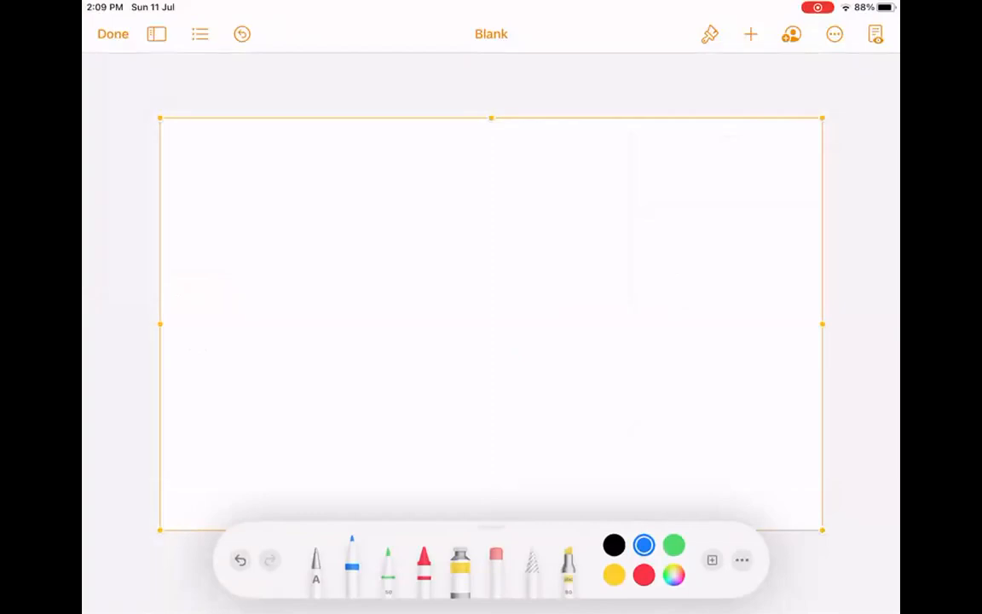
Step: Handwrite "Data → Listview" in blue pen near the top of the canvas and underline "Listview"
mouse_move(198, 147)
left_mouse_down()
mouse_move(271, 198)
mouse_move(307, 137)
mouse_move(339, 200)
mouse_move(437, 190)
left_mouse_up()
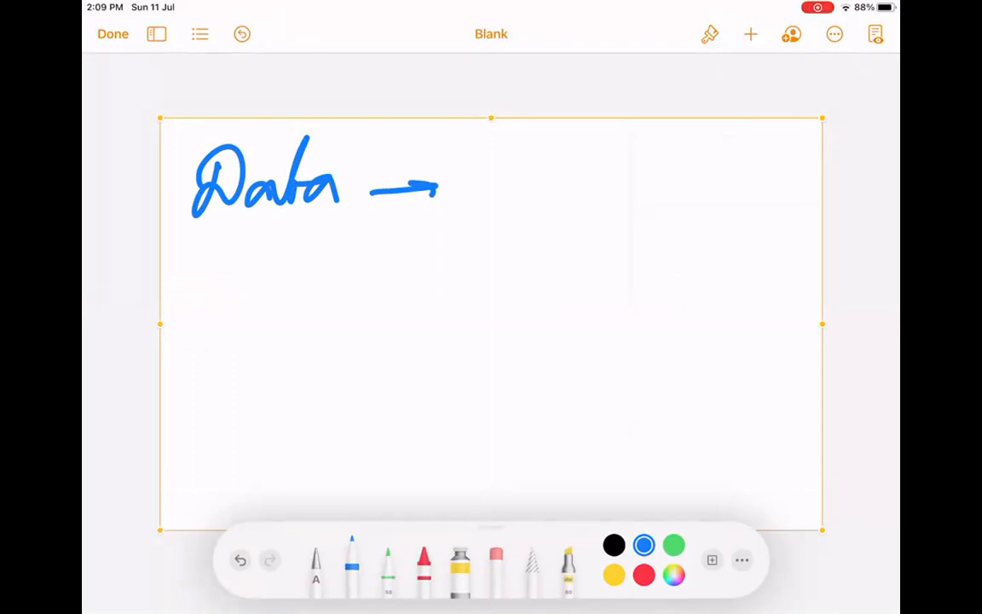
left_click_drag(489, 154, 509, 195)
mouse_move(519, 186)
left_mouse_down()
mouse_move(520, 201)
mouse_move(546, 195)
mouse_move(533, 203)
left_mouse_up()
left_click(528, 165)
left_click_drag(581, 144, 564, 206)
mouse_move(559, 183)
left_mouse_down()
mouse_move(612, 177)
mouse_move(612, 194)
left_mouse_up()
left_click(624, 165)
mouse_move(626, 186)
left_mouse_down()
mouse_move(638, 177)
mouse_move(641, 193)
left_mouse_up()
mouse_move(661, 177)
left_mouse_down()
mouse_move(701, 176)
mouse_move(681, 154)
left_mouse_up()
left_click_drag(460, 235, 750, 225)
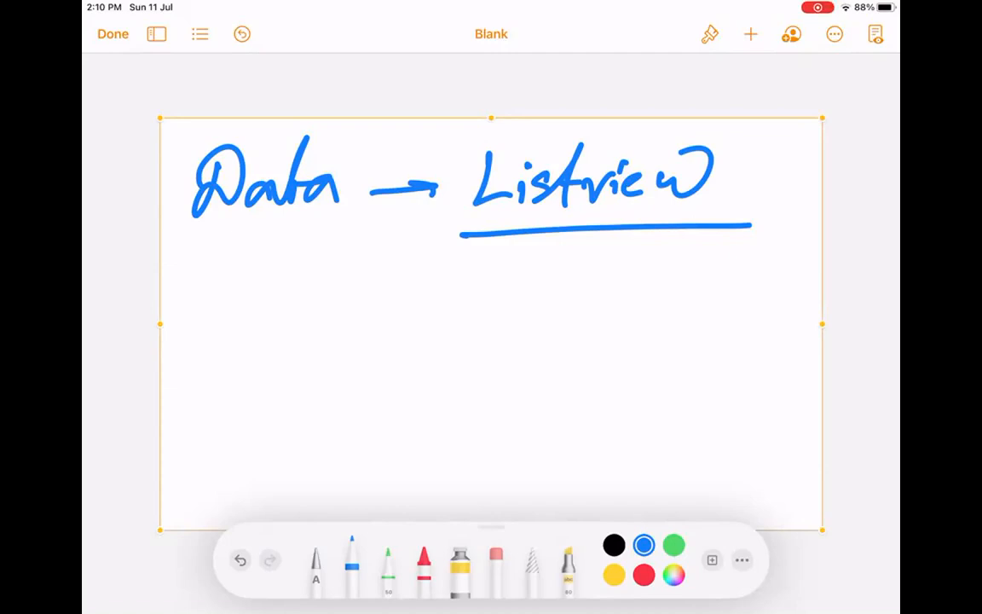
Step: Add a second arrow entry below that reads "Workbench/Dataloader Query."
left_click_drag(361, 326, 425, 326)
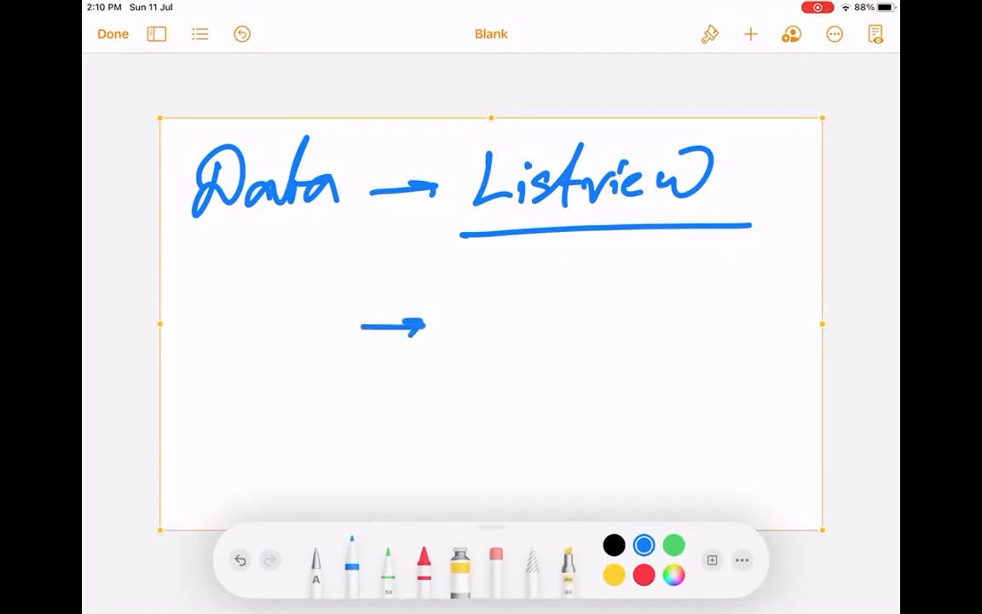
left_click_drag(449, 291, 498, 290)
mouse_move(518, 325)
left_mouse_down()
mouse_move(547, 298)
mouse_move(575, 334)
left_mouse_up()
mouse_move(583, 284)
left_mouse_down()
mouse_move(597, 337)
mouse_move(648, 331)
left_mouse_up()
left_click_drag(662, 283, 673, 338)
left_click_drag(705, 281, 652, 370)
mouse_move(694, 309)
left_mouse_down()
mouse_move(715, 344)
mouse_move(808, 343)
left_mouse_up()
mouse_move(512, 375)
left_mouse_down()
mouse_move(490, 414)
mouse_move(633, 382)
mouse_move(579, 456)
left_mouse_up()
left_click(654, 409)
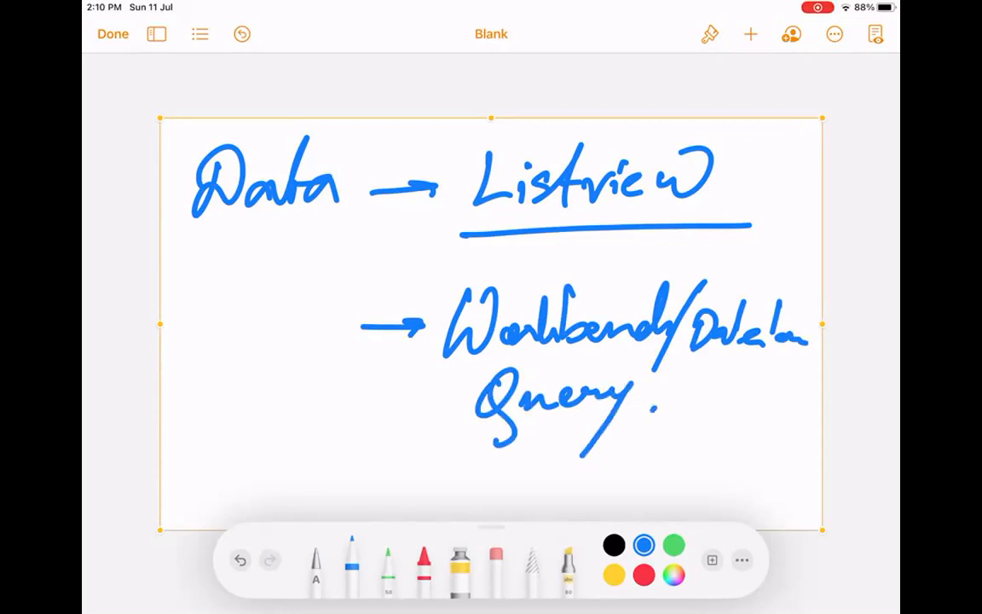
Step: Write "(.csv)" in parentheses beneath the word "Query"
left_click_drag(437, 433, 444, 501)
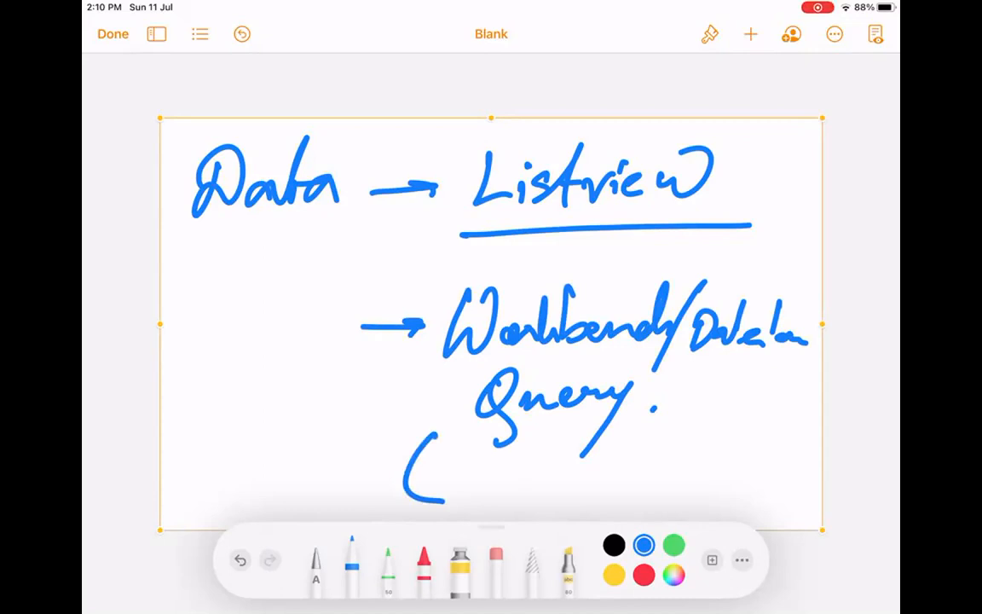
left_click(452, 473)
mouse_move(483, 461)
left_mouse_down()
mouse_move(474, 484)
mouse_move(530, 458)
mouse_move(542, 493)
left_mouse_up()
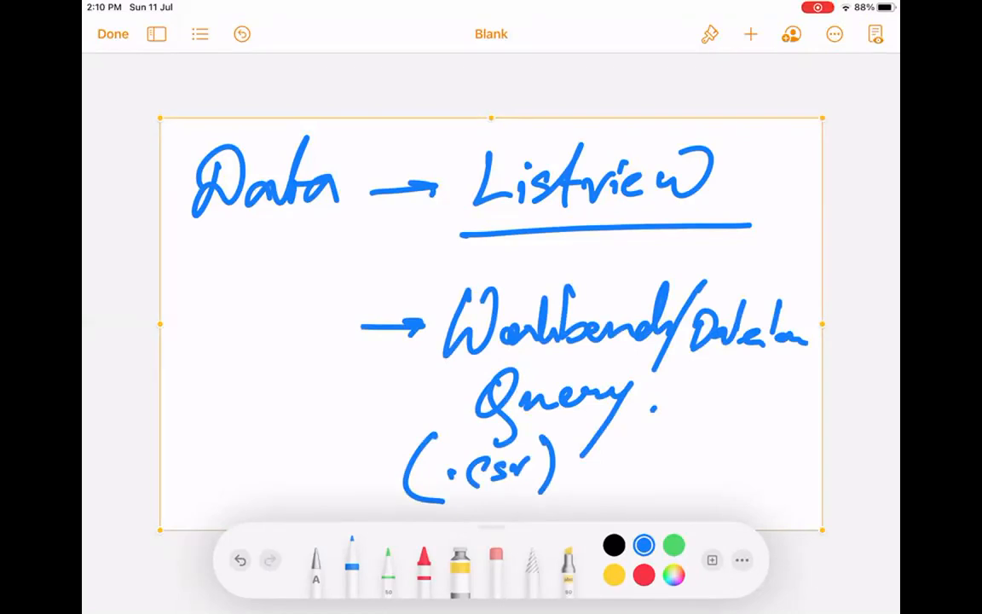
Step: Add a new blank drawing and handwrite the underlined heading "Reports." in its upper-left area
left_click(550, 115)
left_click(584, 85)
left_click(750, 35)
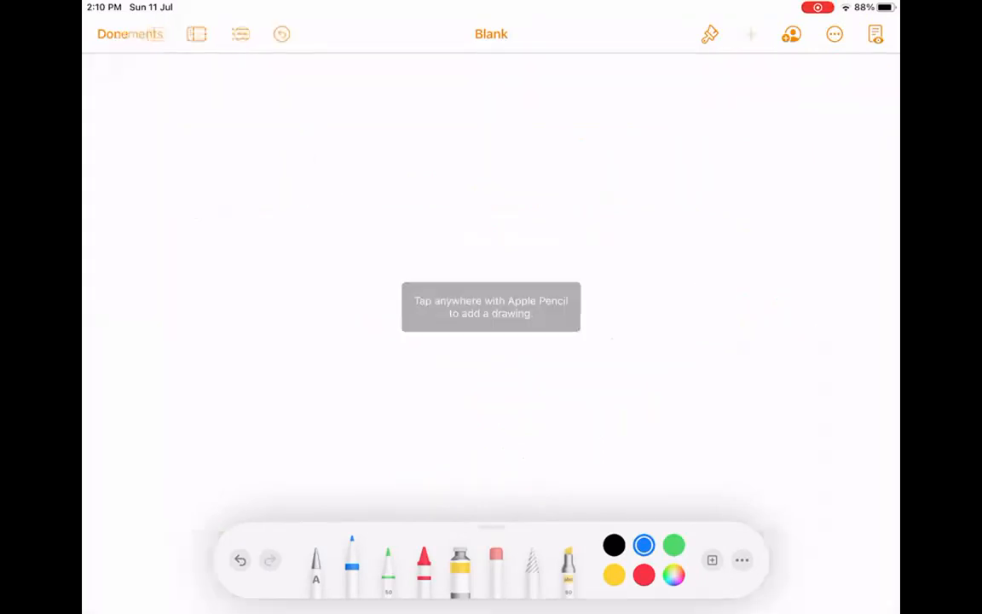
left_click(677, 346)
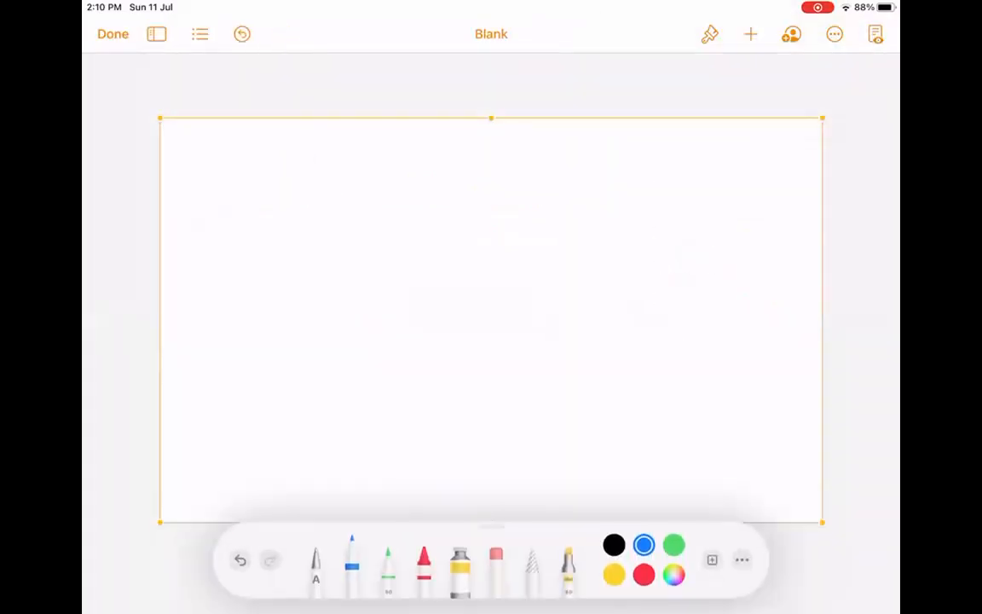
mouse_move(250, 158)
left_mouse_down()
mouse_move(246, 181)
mouse_move(364, 170)
mouse_move(369, 192)
left_mouse_up()
mouse_move(392, 168)
left_mouse_down()
mouse_move(406, 167)
mouse_move(385, 195)
left_mouse_up()
left_click(430, 194)
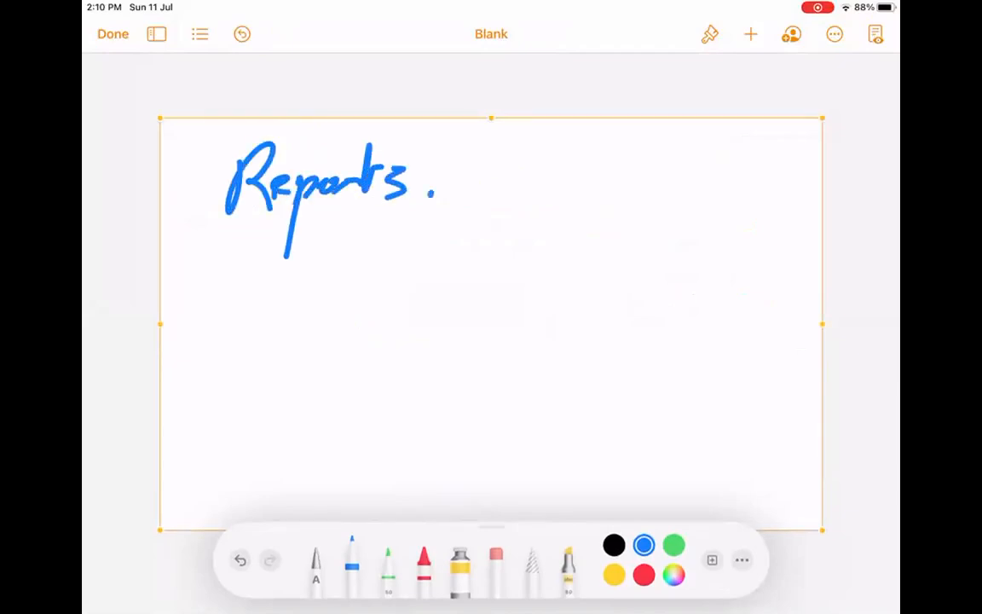
left_click_drag(200, 237, 441, 223)
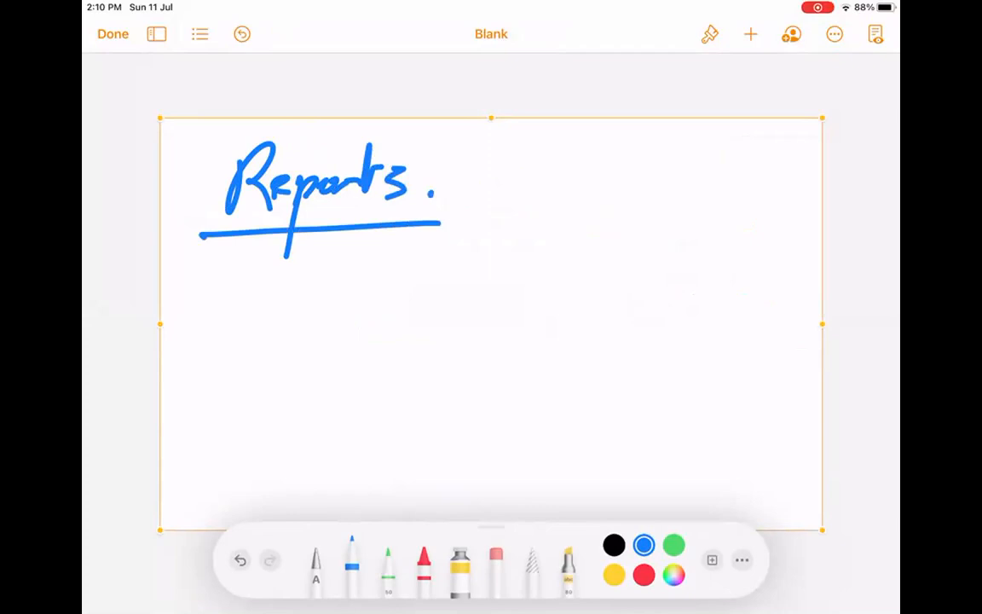
Step: Draw the circled numbers 1, 2 and 3 joined by plus signs beside the "Reports." heading
mouse_move(541, 166)
left_mouse_down()
mouse_move(537, 201)
mouse_move(558, 210)
mouse_move(535, 147)
left_mouse_up()
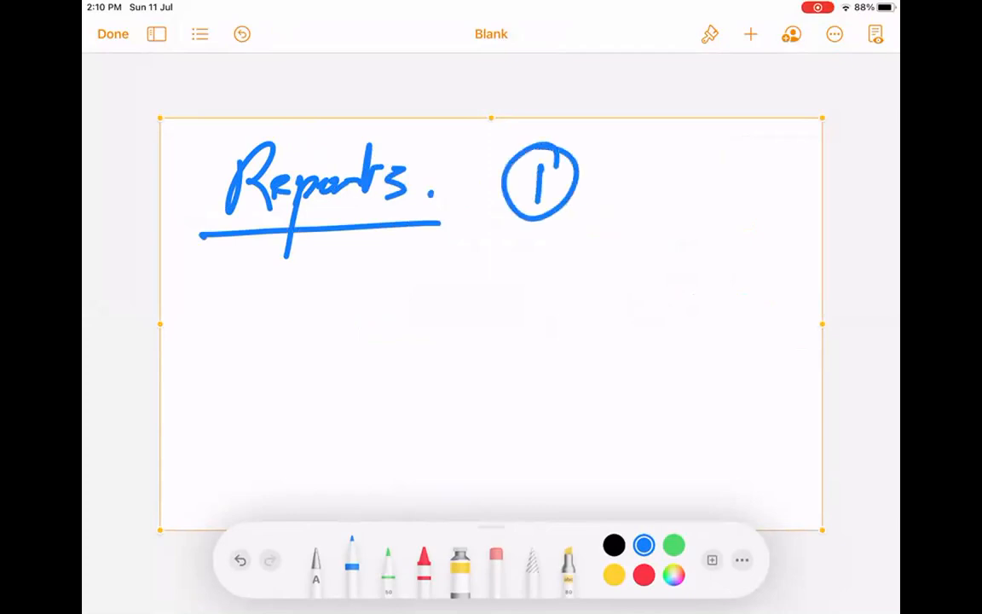
mouse_move(588, 183)
left_mouse_down()
mouse_move(626, 180)
mouse_move(605, 205)
left_mouse_up()
left_click_drag(641, 171, 678, 197)
mouse_move(680, 158)
left_mouse_down()
mouse_move(673, 149)
mouse_move(723, 181)
mouse_move(700, 200)
left_mouse_up()
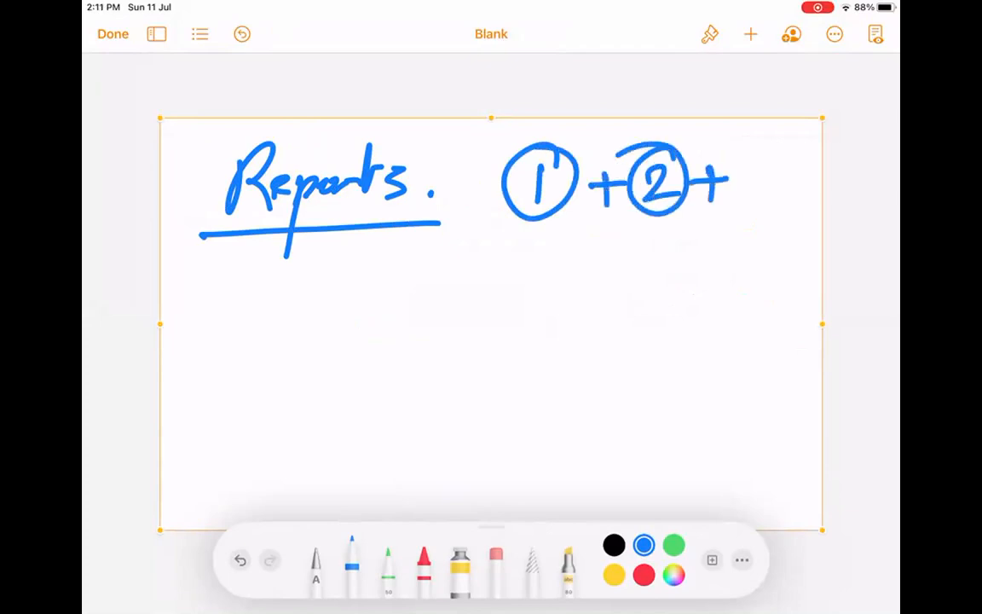
left_click_drag(755, 166, 758, 201)
left_click_drag(797, 149, 771, 135)
left_click_drag(617, 158, 674, 143)
left_click_drag(741, 138, 802, 149)
Step: Link circles 1, 2 and 3 with curves and label them L1, L2 and L3 underneath
left_click_drag(538, 226, 762, 228)
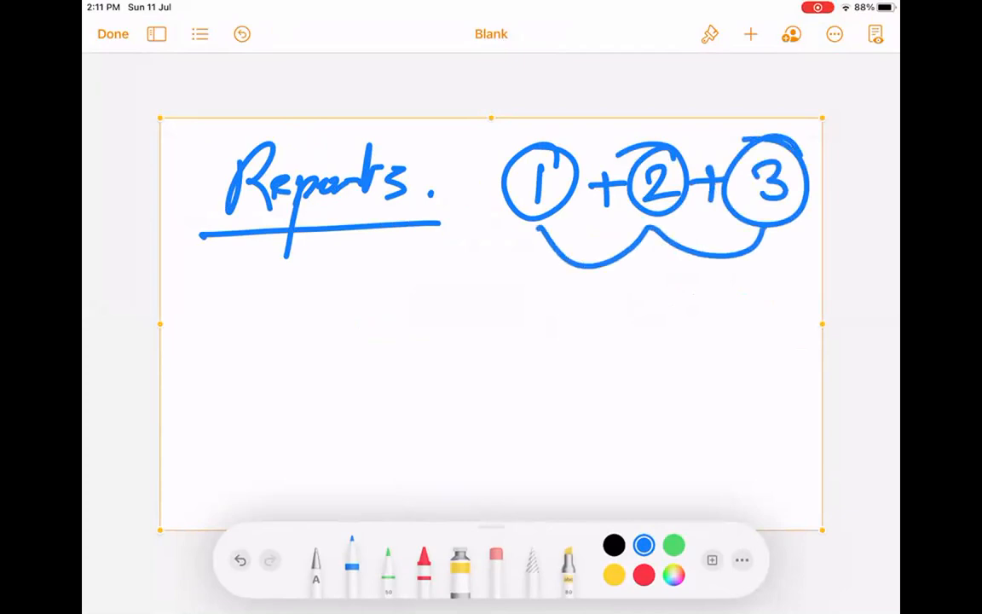
left_click(537, 226)
left_click(650, 227)
mouse_move(510, 297)
left_mouse_down()
mouse_move(531, 259)
mouse_move(518, 281)
mouse_move(554, 297)
left_mouse_up()
mouse_move(651, 292)
left_mouse_down()
mouse_move(652, 264)
mouse_move(653, 279)
mouse_move(673, 278)
left_mouse_up()
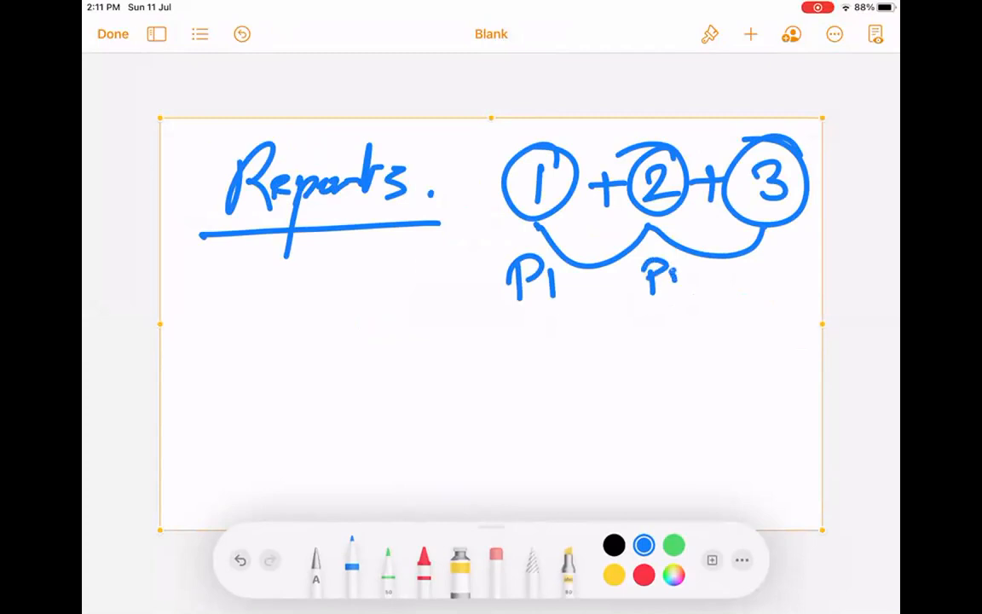
left_click_drag(513, 252, 551, 302)
left_click_drag(553, 262, 555, 300)
left_click_drag(650, 265, 684, 289)
left_click_drag(687, 271, 723, 283)
mouse_move(750, 269)
left_mouse_down()
mouse_move(752, 289)
mouse_move(771, 287)
left_mouse_up()
left_click_drag(778, 256, 778, 288)
Step: Write underlined P, CP and C beneath the three labels, with curved arrows leading from each C back to the preceding P
mouse_move(674, 311)
left_mouse_down()
mouse_move(675, 349)
mouse_move(676, 332)
left_mouse_up()
mouse_move(796, 320)
left_mouse_down()
mouse_move(806, 346)
mouse_move(682, 375)
mouse_move(691, 380)
mouse_move(658, 396)
mouse_move(515, 365)
left_mouse_up()
left_click(784, 366)
left_click_drag(534, 317, 531, 358)
left_click_drag(532, 320, 535, 339)
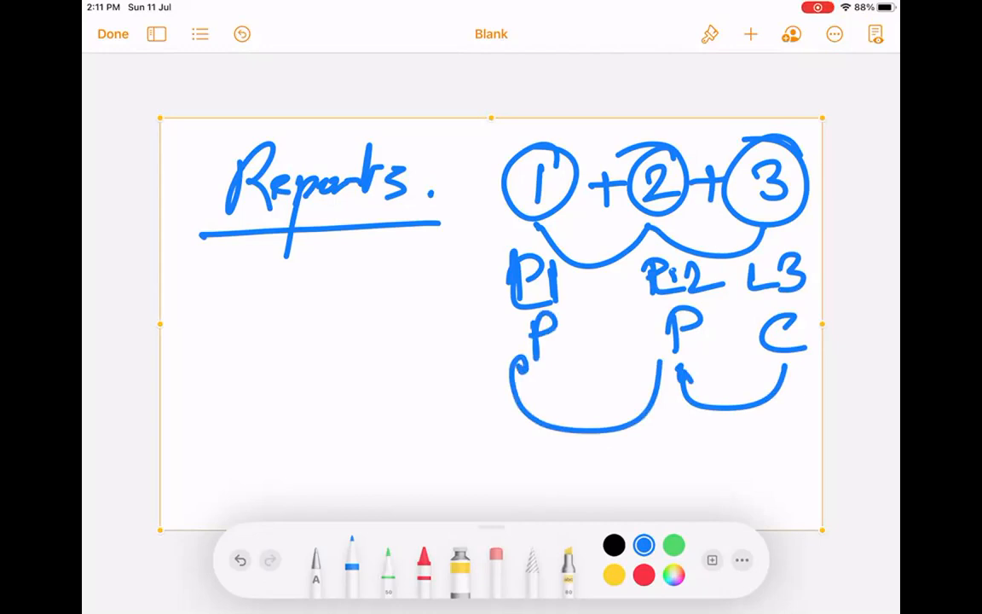
left_click(636, 336)
left_click_drag(656, 321, 658, 350)
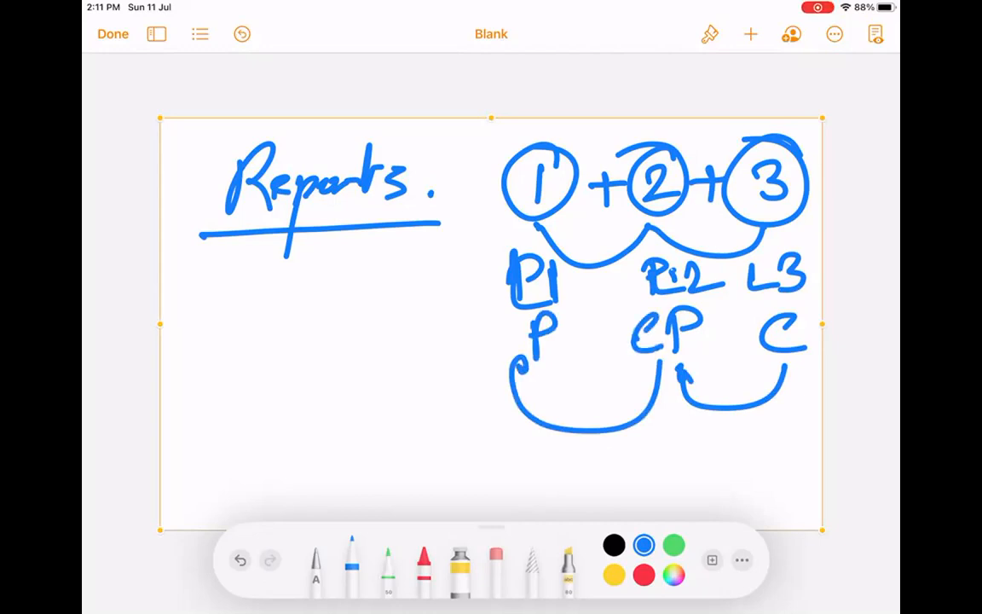
mouse_move(498, 386)
left_mouse_down()
mouse_move(720, 361)
mouse_move(818, 368)
left_mouse_up()
Step: Frame the diagram with straight lines and draw a curved arrow from it up toward the "Reports." heading
mouse_move(460, 146)
left_mouse_down()
mouse_move(440, 469)
mouse_move(812, 476)
left_mouse_up()
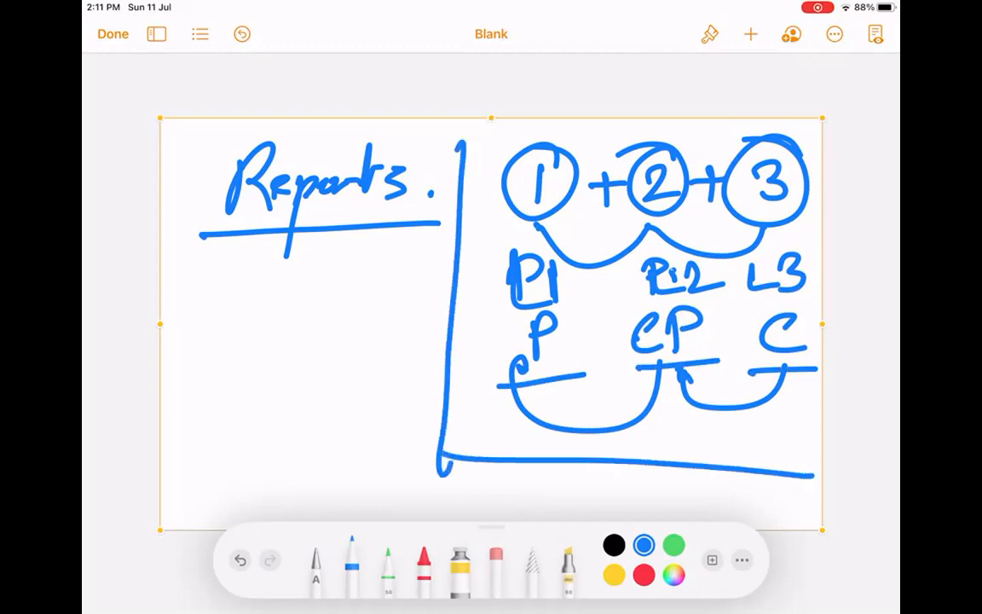
left_click_drag(466, 152, 801, 138)
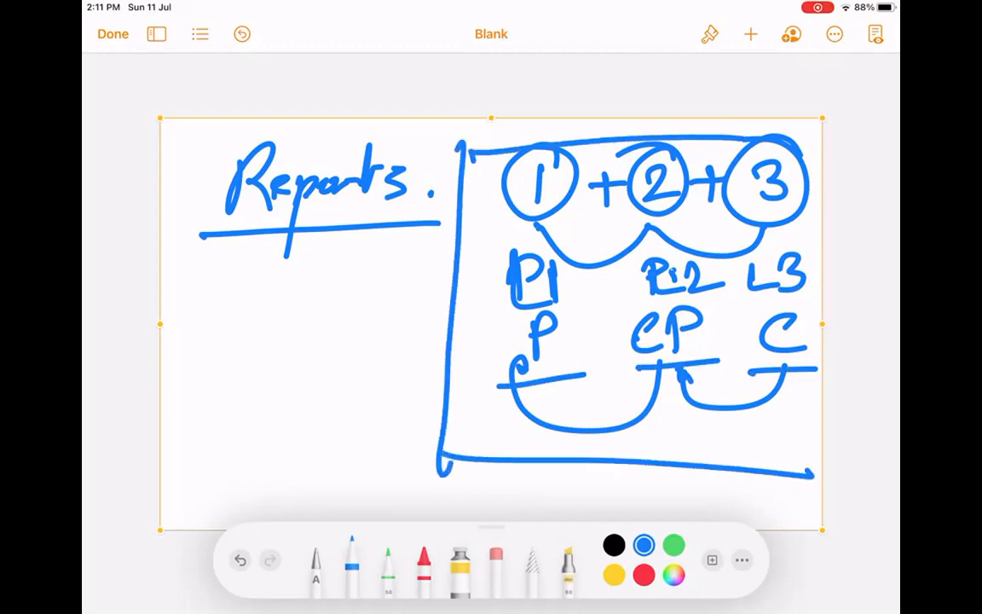
mouse_move(431, 377)
left_mouse_down()
mouse_move(324, 281)
mouse_move(337, 268)
left_mouse_up()
left_click_drag(327, 291, 349, 292)
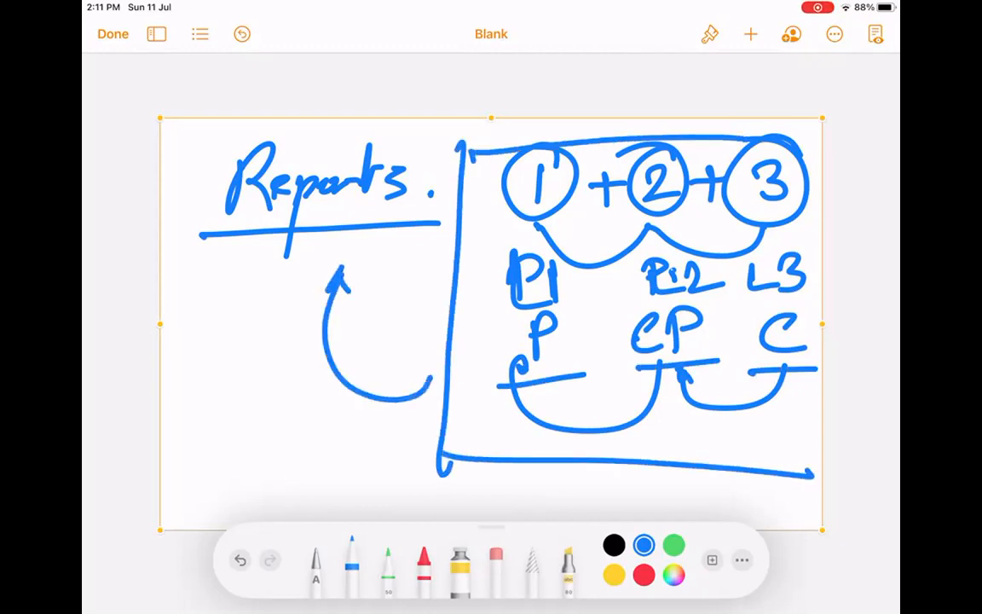
Step: Write circled 1 + circled 2 below the "Reports." heading, with +3 underneath
mouse_move(213, 303)
left_mouse_down()
mouse_move(215, 397)
mouse_move(183, 311)
left_mouse_up()
mouse_move(268, 345)
left_mouse_down()
mouse_move(294, 341)
mouse_move(283, 379)
left_mouse_up()
left_click_drag(314, 337, 360, 348)
left_click_drag(349, 302, 314, 316)
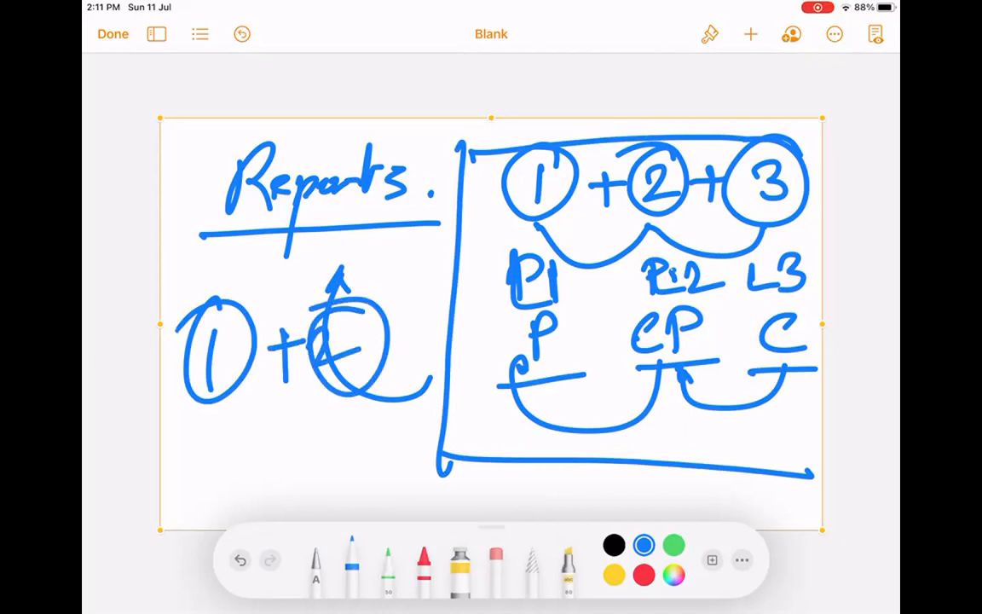
left_click_drag(226, 468, 266, 461)
mouse_move(253, 447)
left_mouse_down()
mouse_move(256, 490)
mouse_move(275, 491)
left_mouse_up()
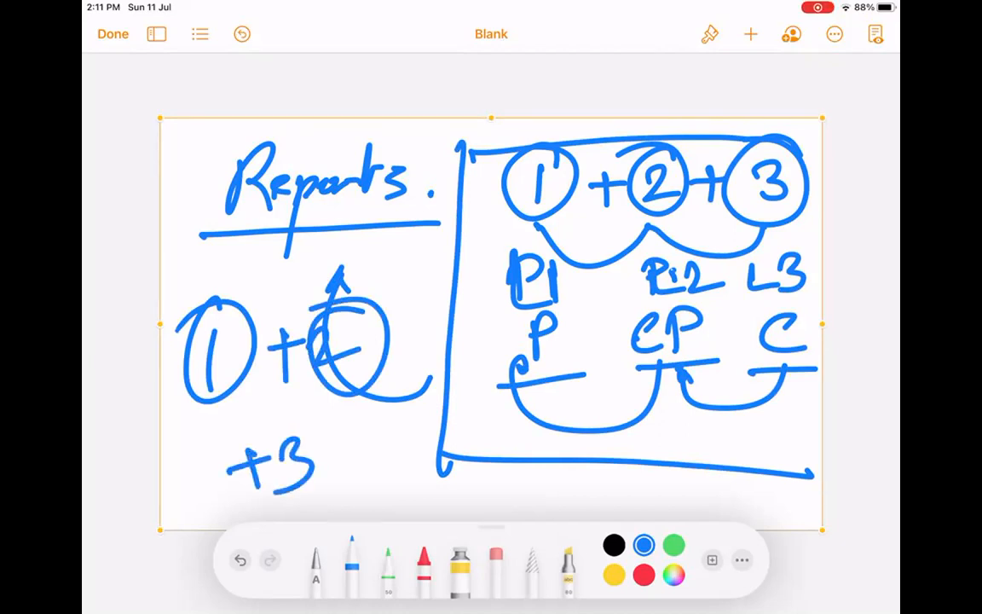
Step: Add a new blank drawing and handwrite the heading "4) kinds." at its upper left
left_click(537, 112)
left_click(573, 82)
left_click(750, 34)
left_click(676, 346)
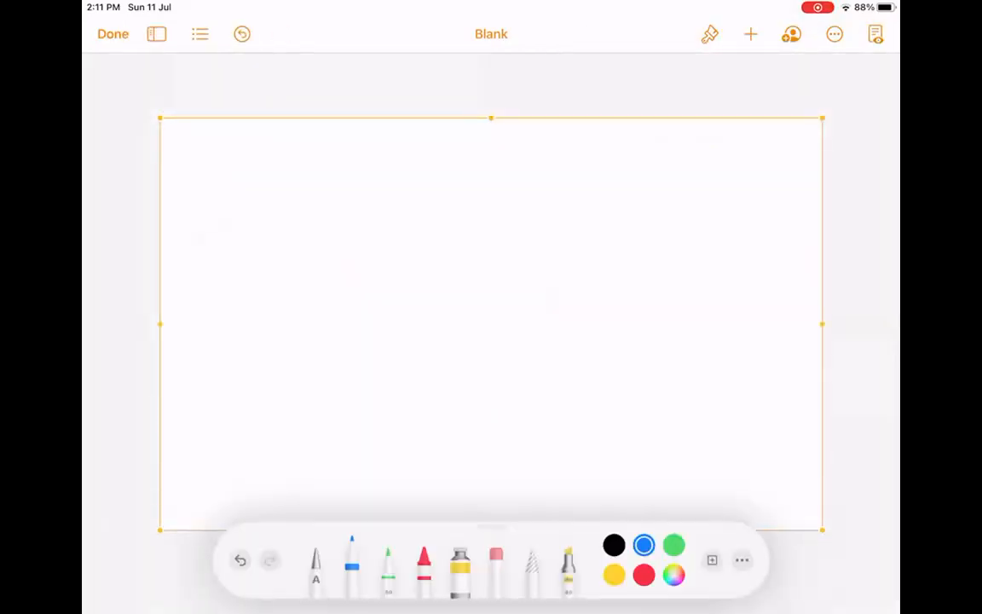
mouse_move(196, 180)
left_mouse_down()
mouse_move(213, 153)
mouse_move(216, 220)
left_mouse_up()
left_click_drag(220, 140, 204, 247)
left_click_drag(289, 153, 289, 199)
mouse_move(317, 169)
left_mouse_down()
mouse_move(329, 193)
mouse_move(362, 184)
mouse_move(393, 127)
left_mouse_up()
left_click_drag(401, 175, 426, 183)
left_click(449, 179)
Step: Write the sub-item "1) Tabular" below the "kinds." heading
mouse_move(275, 249)
left_mouse_down()
mouse_move(312, 267)
mouse_move(253, 339)
left_mouse_up()
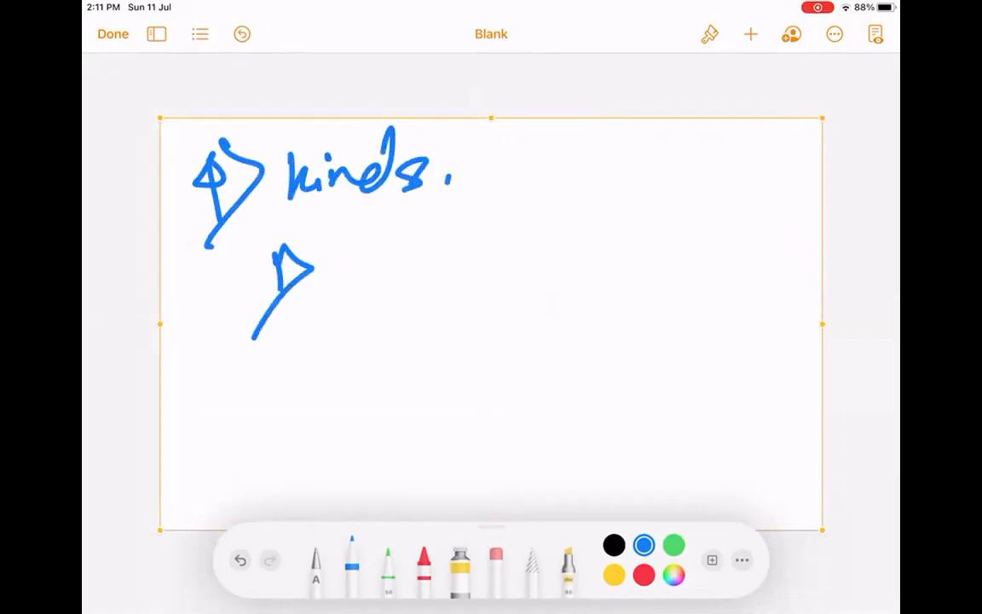
left_click_drag(355, 247, 415, 242)
mouse_move(378, 244)
left_mouse_down()
mouse_move(377, 289)
mouse_move(414, 290)
left_mouse_up()
mouse_move(426, 230)
left_mouse_down()
mouse_move(452, 285)
mouse_move(507, 223)
left_mouse_up()
left_click_drag(508, 223, 492, 290)
mouse_move(538, 260)
left_mouse_down()
mouse_move(546, 289)
mouse_move(594, 283)
left_mouse_up()
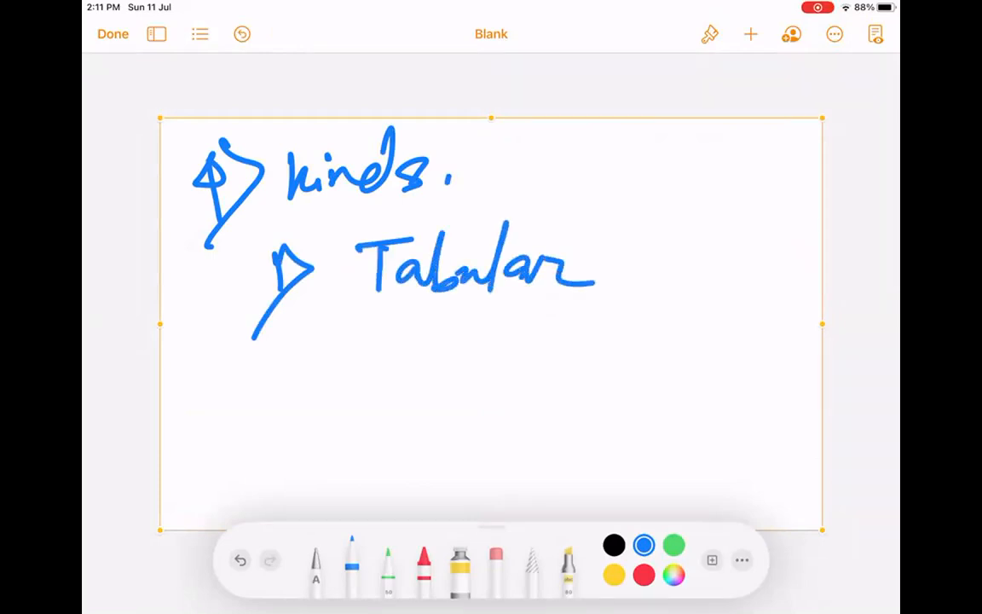
Step: Sketch a four-column, four-row table grid beside the word "Tabular"
mouse_move(615, 245)
left_mouse_down()
mouse_move(620, 438)
mouse_move(779, 408)
left_mouse_up()
left_click_drag(609, 435, 789, 412)
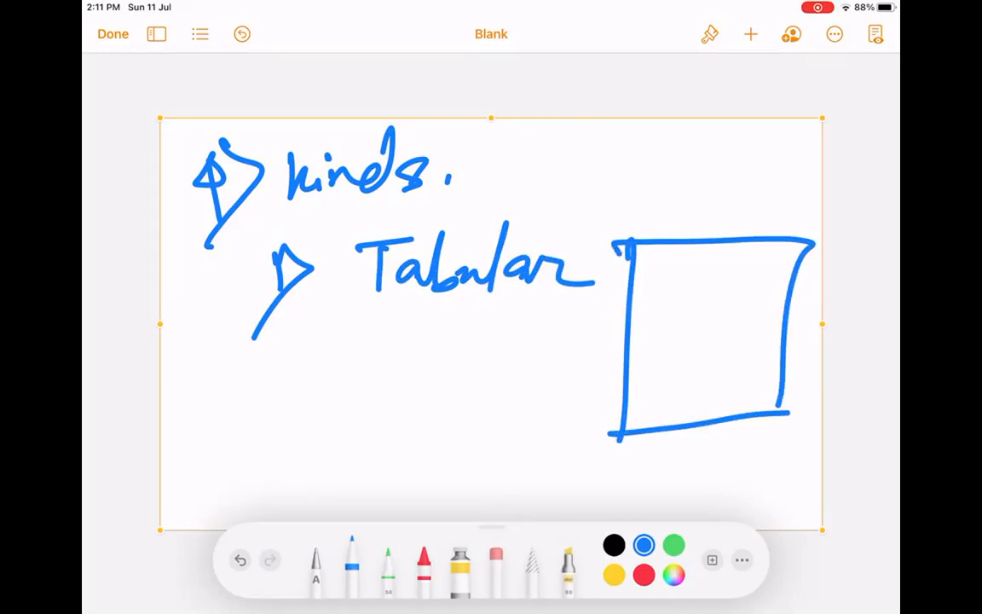
left_click_drag(634, 294, 792, 280)
left_click_drag(615, 346, 797, 332)
left_click_drag(617, 393, 776, 380)
left_click_drag(670, 246, 662, 430)
left_click_drag(716, 248, 697, 426)
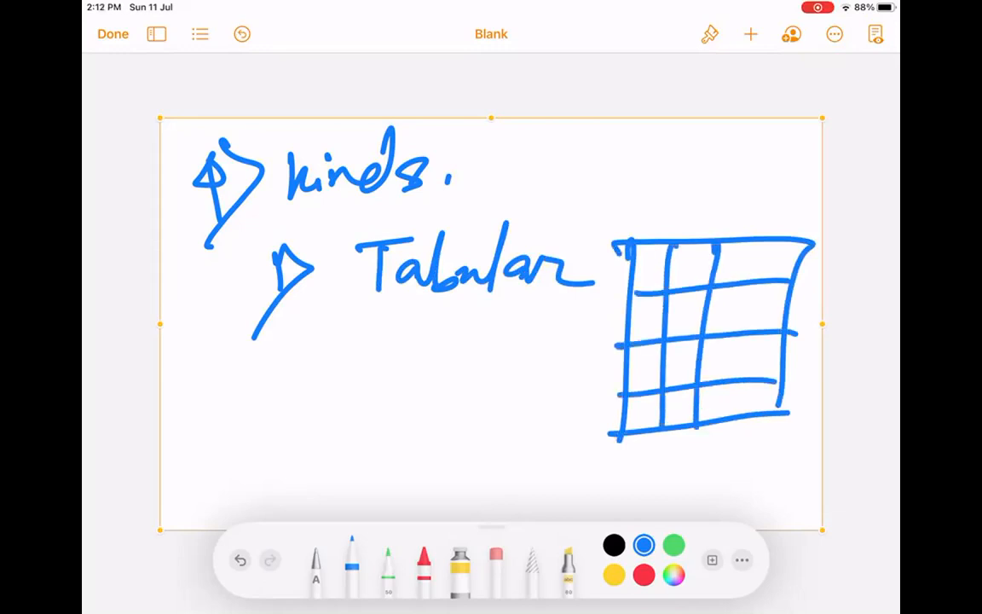
left_click_drag(761, 232, 751, 449)
Step: Mark the header cells of the sketched table with ticks and add three more horizontal lines across its rows
left_click_drag(633, 250, 707, 203)
mouse_move(675, 274)
left_mouse_down()
mouse_move(716, 244)
mouse_move(814, 225)
left_mouse_up()
left_click_drag(607, 321, 749, 307)
left_click_drag(592, 368, 759, 356)
left_click_drag(586, 417, 733, 409)
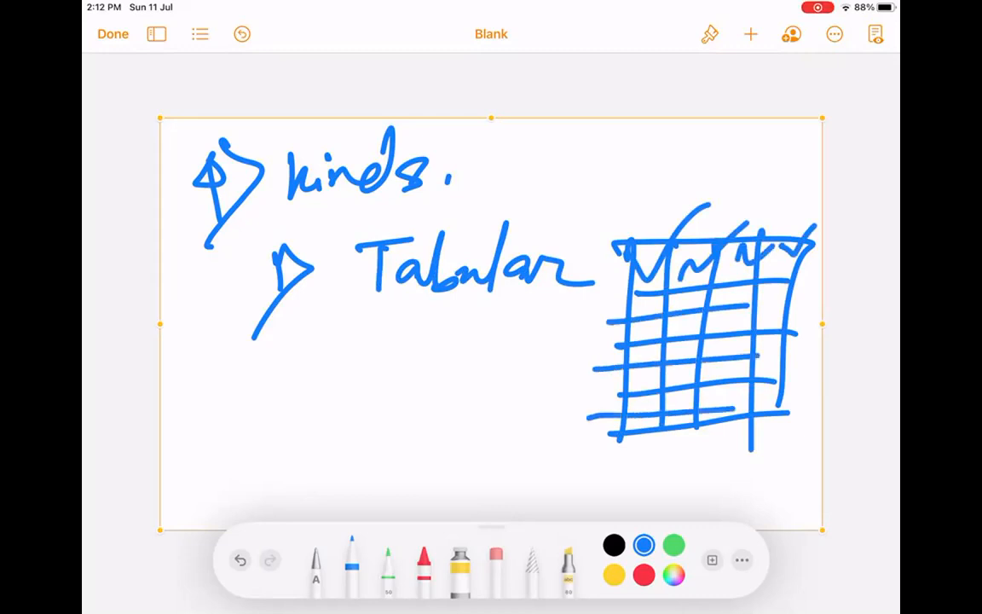
Step: Write "table." inside an oval beneath "Tabular" and add "simple." underneath it
left_click_drag(352, 322, 345, 396)
mouse_move(323, 381)
left_mouse_down()
mouse_move(365, 375)
mouse_move(402, 388)
left_mouse_up()
left_click_drag(417, 326, 426, 388)
mouse_move(473, 311)
left_mouse_down()
mouse_move(460, 392)
mouse_move(516, 375)
left_mouse_up()
left_click(530, 373)
mouse_move(447, 331)
left_mouse_down()
mouse_move(482, 298)
mouse_move(478, 322)
left_mouse_up()
mouse_move(362, 439)
left_mouse_down()
mouse_move(332, 479)
mouse_move(426, 460)
mouse_move(402, 501)
left_mouse_up()
left_click_drag(459, 426, 499, 471)
left_click(527, 477)
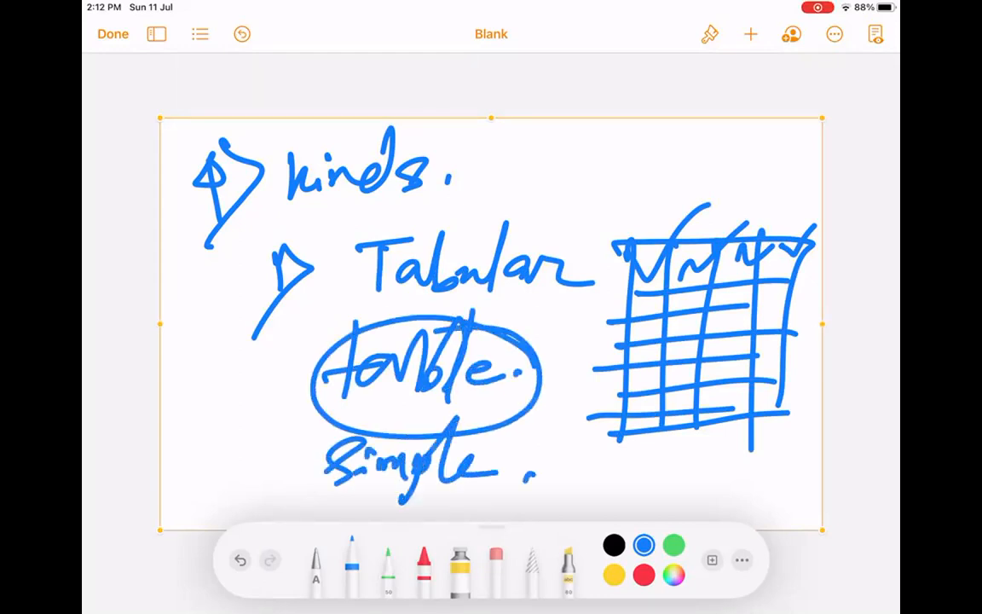
Step: Add a new blank drawing and write the item marker "2)" at its upper left
left_click(519, 128)
left_click(559, 87)
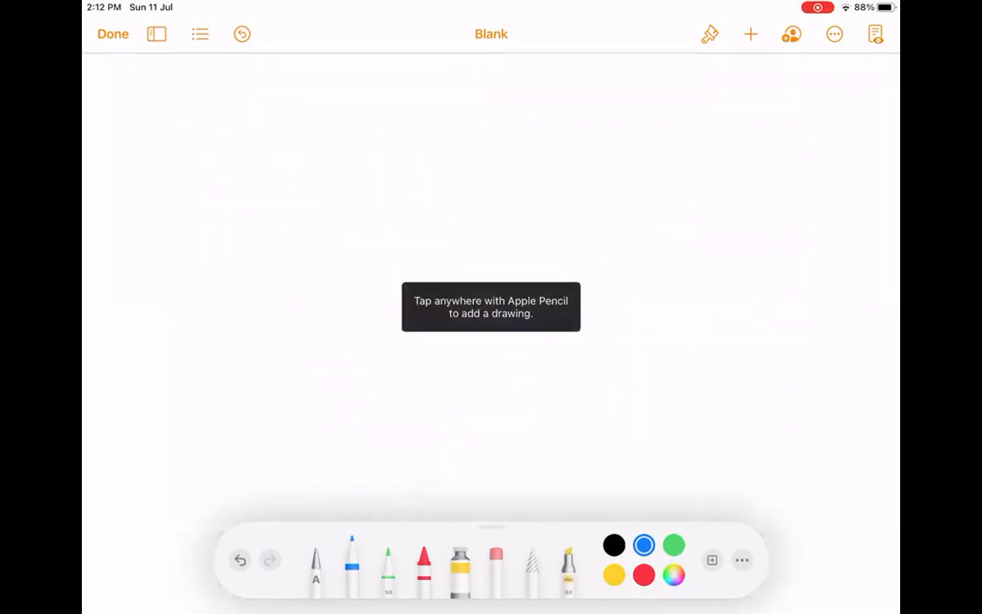
left_click(750, 34)
left_click(677, 346)
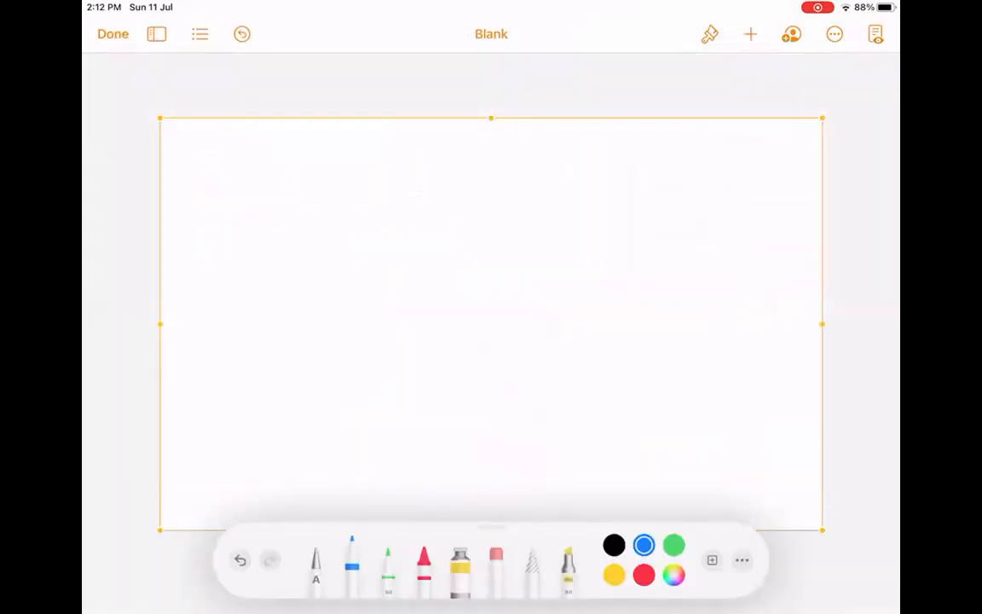
left_click_drag(217, 167, 214, 204)
mouse_move(219, 144)
left_mouse_down()
mouse_move(247, 164)
mouse_move(196, 258)
left_mouse_up()
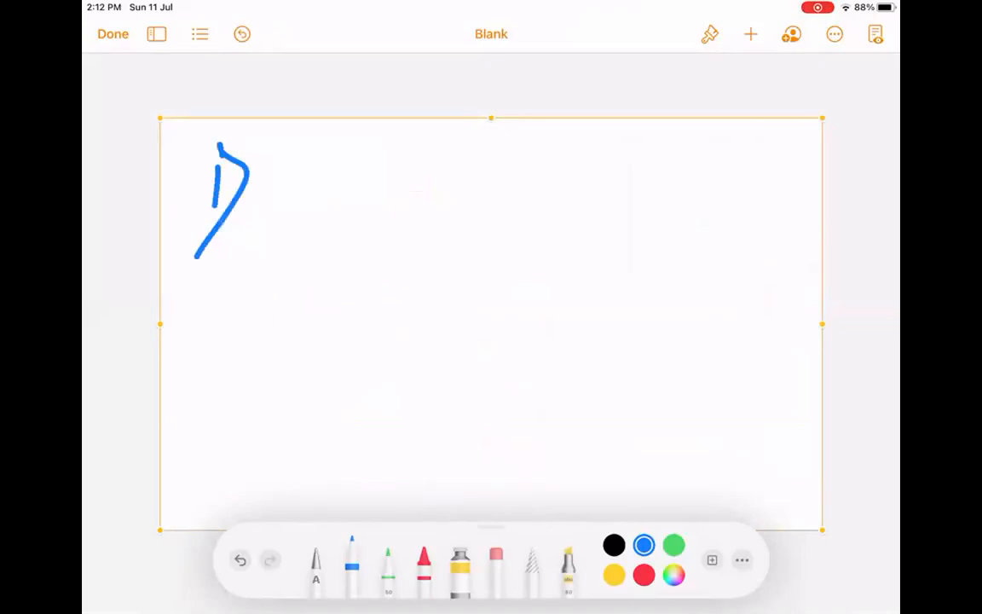
mouse_move(220, 157)
left_mouse_down()
mouse_move(194, 189)
mouse_move(257, 195)
left_mouse_up()
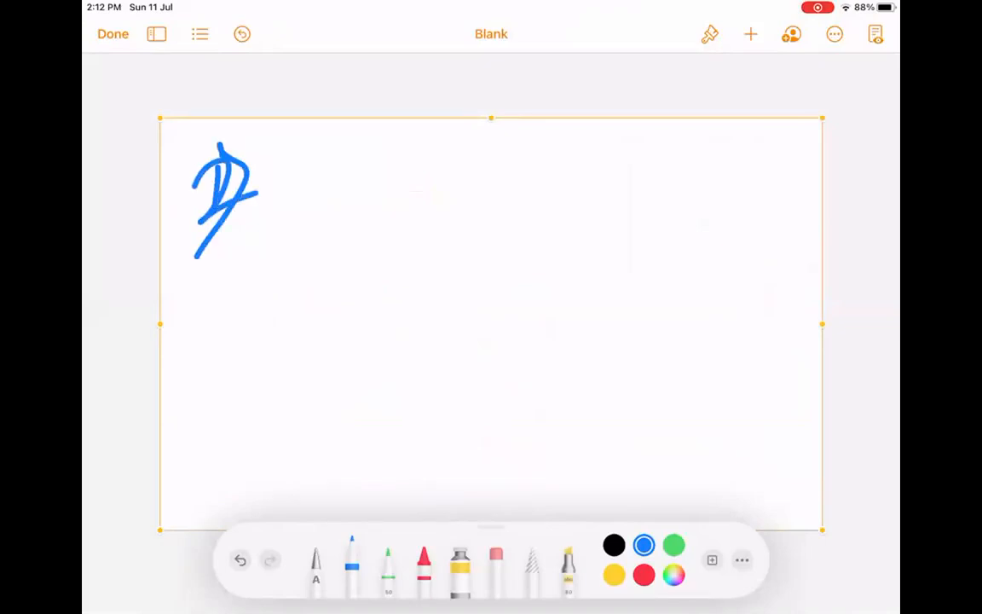
Step: Sketch a large table with five columns and four rows beside the item marker
mouse_move(339, 174)
left_mouse_down()
mouse_move(341, 482)
mouse_move(595, 181)
mouse_move(746, 430)
left_mouse_up()
mouse_move(347, 459)
left_mouse_down()
mouse_move(608, 454)
mouse_move(757, 466)
left_mouse_up()
left_click_drag(734, 428, 720, 477)
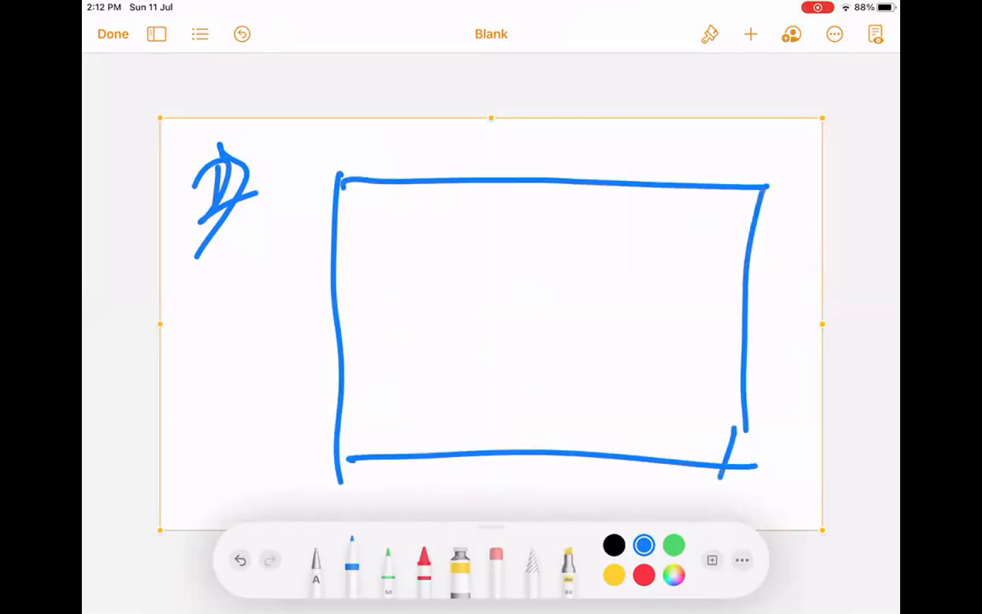
left_click_drag(413, 186, 428, 465)
left_click_drag(474, 184, 484, 457)
left_click_drag(565, 179, 557, 469)
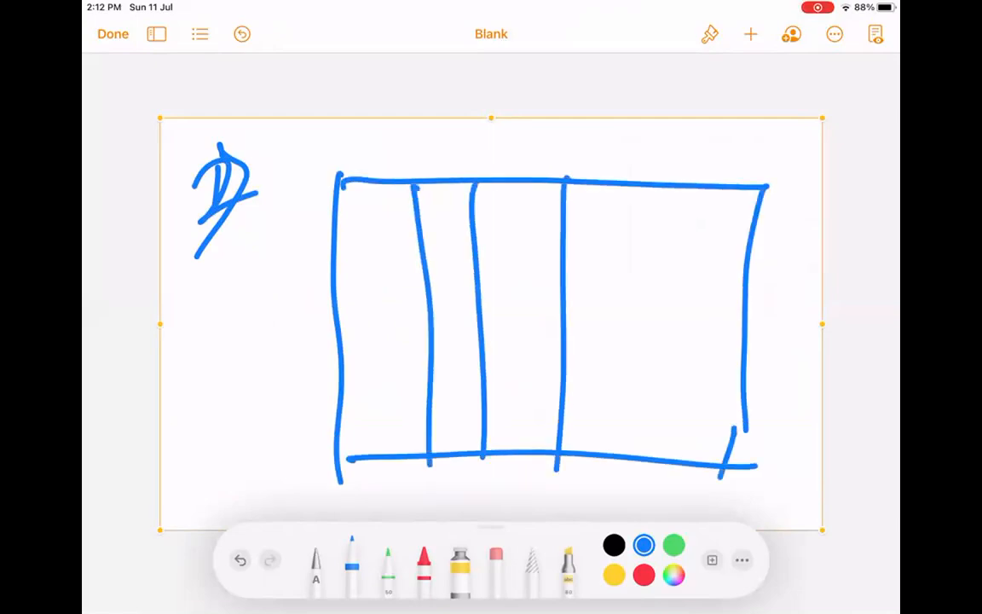
left_click_drag(651, 192, 661, 457)
left_click_drag(338, 241, 748, 244)
left_click_drag(337, 313, 759, 313)
left_click_drag(344, 394, 788, 397)
Step: Label the table's header cells C1, C2, C3, C4 and C5
left_click_drag(381, 199, 375, 230)
left_click_drag(389, 198, 392, 231)
left_click_drag(449, 203, 436, 225)
mouse_move(439, 213)
left_mouse_down()
mouse_move(465, 219)
mouse_move(487, 209)
left_mouse_up()
left_click_drag(516, 203, 516, 225)
left_click_drag(531, 205, 532, 227)
mouse_move(599, 203)
left_mouse_down()
mouse_move(595, 220)
mouse_move(629, 219)
mouse_move(627, 234)
left_mouse_up()
mouse_move(689, 205)
left_mouse_down()
mouse_move(677, 220)
mouse_move(704, 230)
left_mouse_up()
left_click_drag(713, 203, 750, 198)
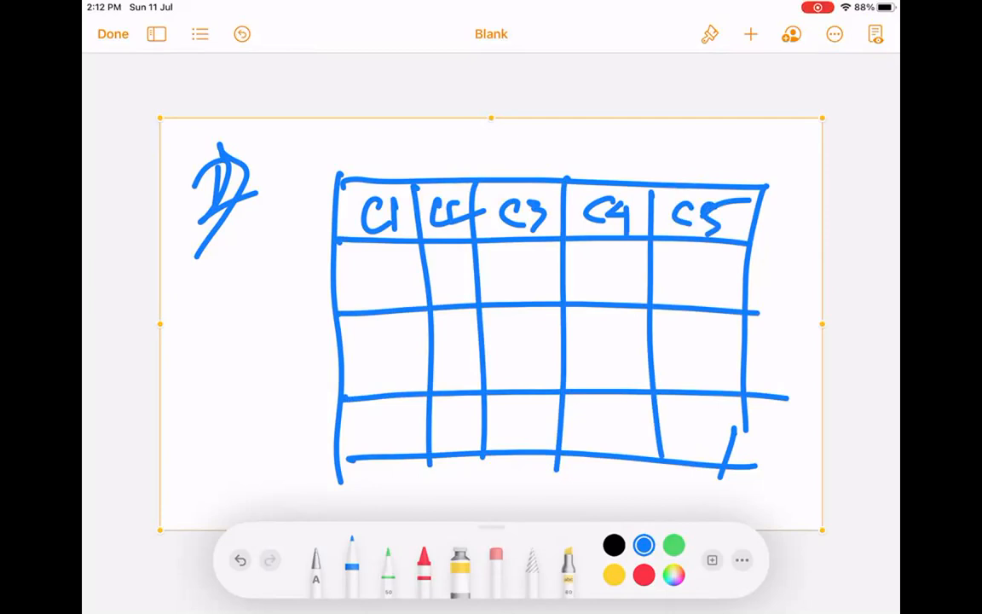
Step: Draw a down arrow above C3 and write "High", "low" and "high" in the three cells beneath that header
left_click_drag(514, 127, 514, 171)
mouse_move(492, 150)
left_mouse_down()
mouse_move(514, 170)
mouse_move(540, 138)
left_mouse_up()
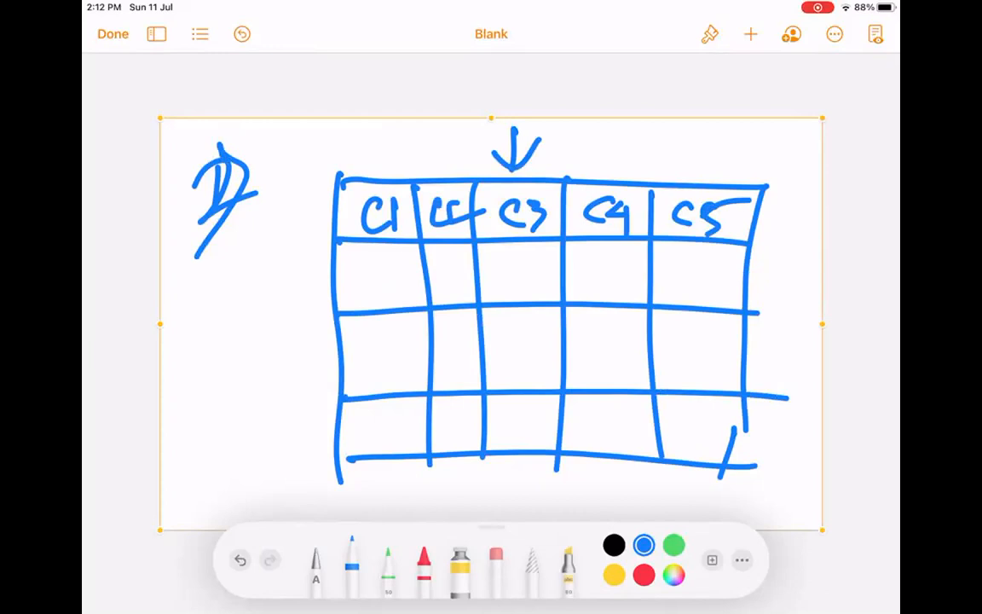
mouse_move(493, 261)
left_mouse_down()
mouse_move(494, 284)
mouse_move(503, 271)
left_mouse_up()
mouse_move(503, 261)
left_mouse_down()
mouse_move(504, 284)
mouse_move(530, 281)
left_mouse_up()
left_click_drag(551, 245, 556, 290)
left_click_drag(501, 322, 501, 356)
mouse_move(501, 343)
left_mouse_down()
mouse_move(515, 355)
mouse_move(529, 340)
left_mouse_up()
left_click_drag(533, 322, 545, 351)
left_click_drag(498, 397, 499, 426)
left_click_drag(499, 416, 528, 445)
left_click(515, 404)
left_click_drag(549, 394, 551, 430)
left_click_drag(551, 418, 558, 428)
Step: Extend the table with one more row at the bottom and write "low" in its C3 cell
mouse_move(340, 456)
left_mouse_down()
mouse_move(343, 511)
mouse_move(752, 492)
left_mouse_up()
left_click_drag(744, 446, 741, 491)
left_click_drag(421, 455, 426, 510)
left_click(495, 466)
mouse_move(477, 454)
left_mouse_down()
mouse_move(478, 510)
mouse_move(497, 492)
mouse_move(533, 488)
mouse_move(545, 470)
mouse_move(556, 487)
left_mouse_up()
left_click_drag(745, 418, 744, 443)
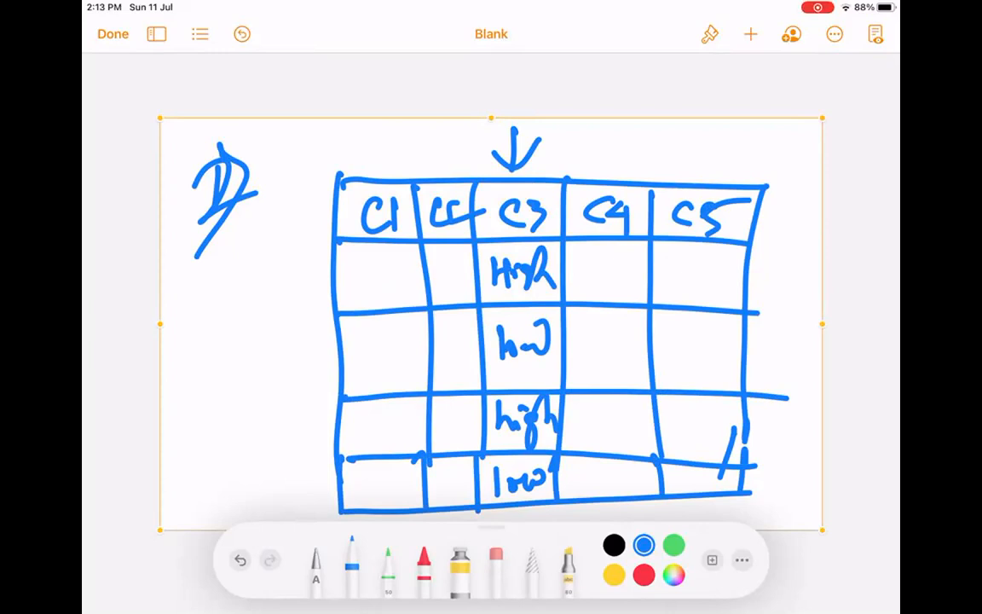
Step: Draw a down arrow above C4 and label it as the amount
left_click_drag(595, 135, 600, 177)
mouse_move(580, 166)
left_mouse_down()
mouse_move(622, 145)
mouse_move(636, 153)
mouse_move(710, 139)
left_mouse_up()
left_click(722, 137)
left_click(735, 142)
mouse_move(634, 133)
left_mouse_down()
mouse_move(629, 162)
mouse_move(723, 138)
left_mouse_up()
Step: Fill the C4 cells from top to bottom with 10$, 20$, 30$ and 40$
left_click_drag(584, 259, 584, 280)
mouse_move(594, 260)
left_mouse_down()
mouse_move(600, 276)
mouse_move(596, 260)
left_mouse_up()
mouse_move(626, 254)
left_mouse_down()
mouse_move(616, 277)
mouse_move(629, 292)
left_mouse_up()
mouse_move(581, 338)
left_mouse_down()
mouse_move(595, 353)
mouse_move(601, 340)
left_mouse_up()
mouse_move(625, 337)
left_mouse_down()
mouse_move(617, 356)
mouse_move(631, 369)
left_mouse_up()
mouse_move(577, 410)
left_mouse_down()
mouse_move(597, 420)
mouse_move(604, 409)
left_mouse_up()
mouse_move(641, 405)
left_mouse_down()
mouse_move(628, 426)
mouse_move(634, 443)
left_mouse_up()
left_click_drag(591, 474, 594, 489)
left_click_drag(608, 470, 628, 490)
left_click_drag(636, 459, 637, 503)
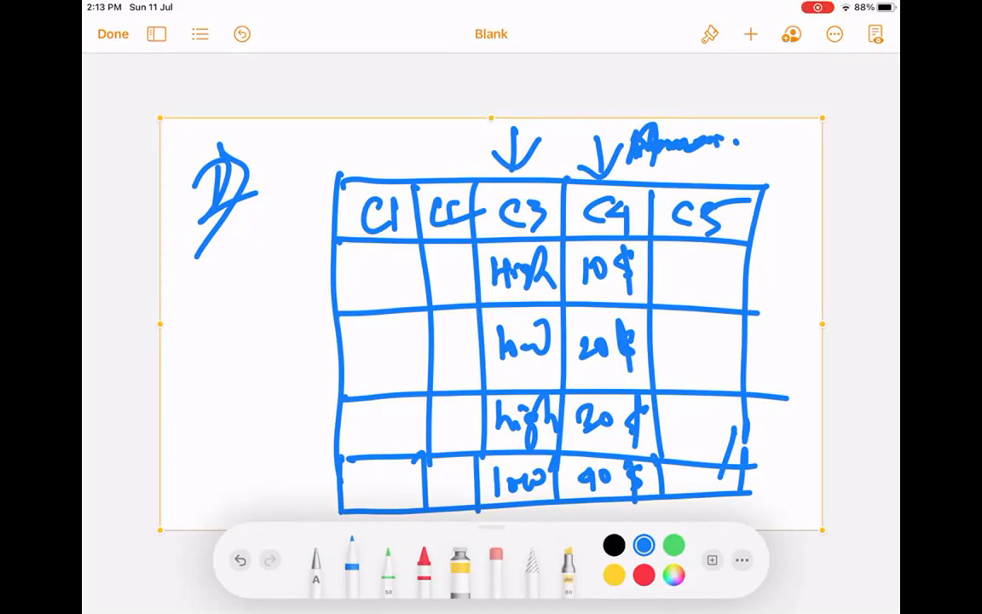
Step: Emphasize the arrow above C3 and circle both "high" entries together with the amounts beside them
left_click_drag(511, 126, 509, 171)
mouse_move(483, 139)
left_mouse_down()
mouse_move(503, 166)
mouse_move(533, 139)
left_mouse_up()
mouse_move(558, 247)
left_mouse_down()
mouse_move(485, 274)
mouse_move(555, 249)
left_mouse_up()
left_click_drag(554, 397, 522, 385)
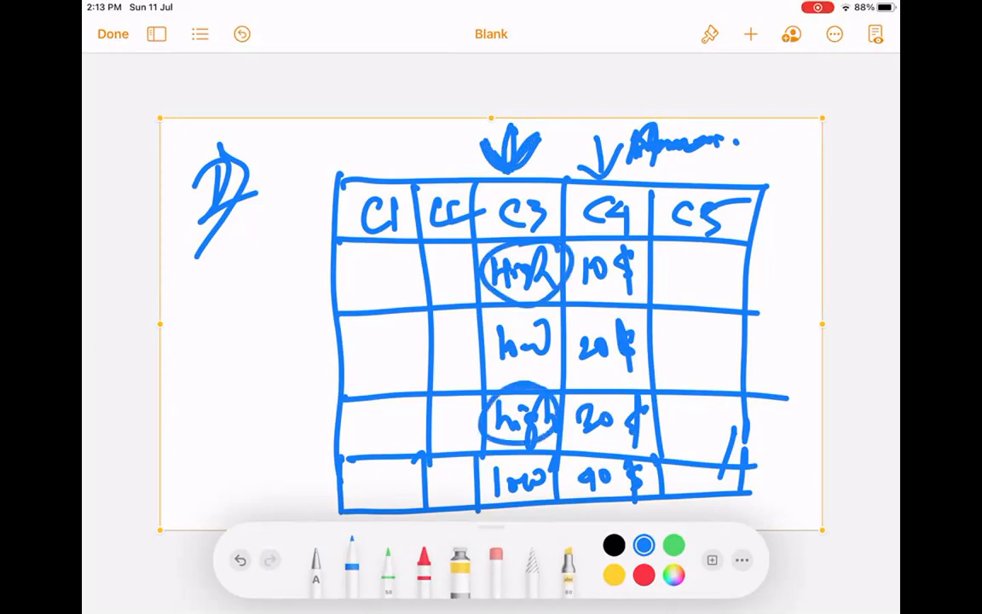
mouse_move(643, 247)
left_mouse_down()
mouse_move(588, 294)
mouse_move(641, 245)
left_mouse_up()
left_click_drag(644, 394, 596, 392)
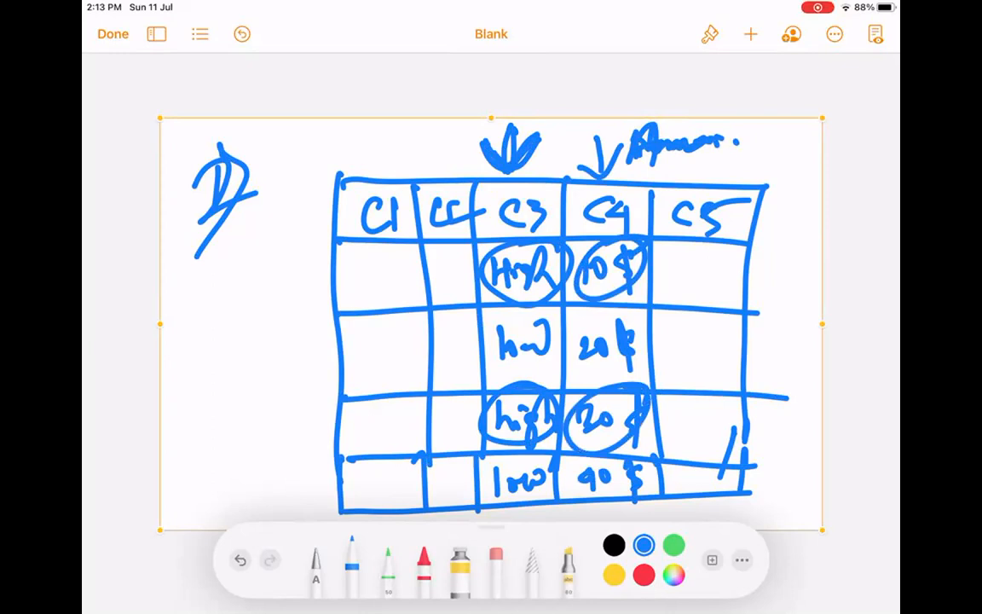
Step: Write the note "total of High." in the blank area beside the table's first rows
mouse_move(181, 328)
left_mouse_down()
mouse_move(191, 307)
mouse_move(217, 294)
mouse_move(248, 300)
mouse_move(266, 237)
left_mouse_up()
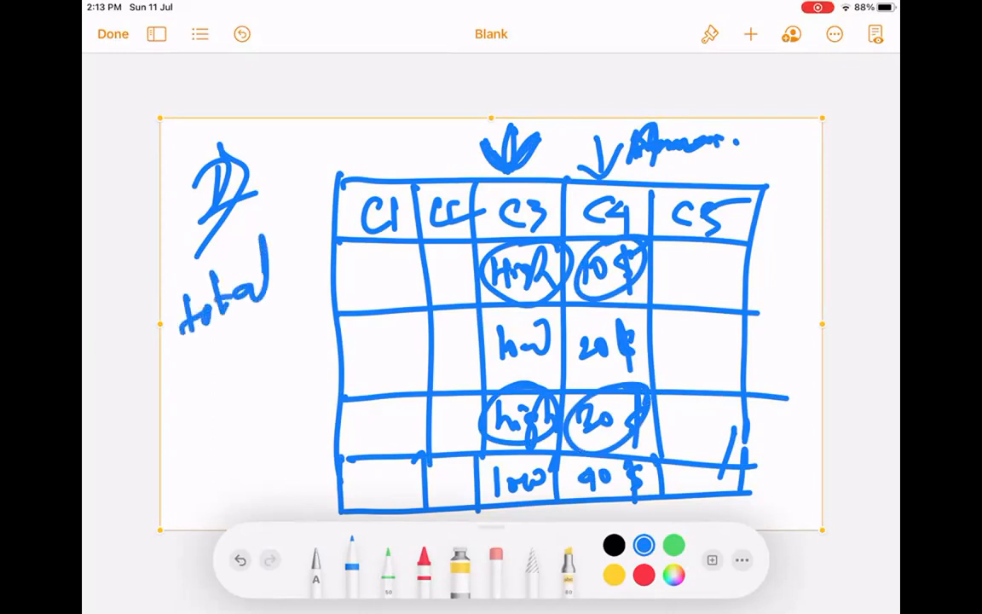
left_click_drag(209, 345, 198, 362)
mouse_move(224, 324)
left_mouse_down()
mouse_move(204, 383)
mouse_move(256, 349)
left_mouse_up()
mouse_move(273, 289)
left_mouse_down()
mouse_move(286, 374)
mouse_move(311, 317)
left_mouse_up()
left_click(319, 309)
Step: Write a second note for the total of the low entries beneath the "total of High" note
left_click_drag(186, 450, 277, 393)
mouse_move(213, 465)
left_mouse_down()
mouse_move(205, 493)
mouse_move(223, 513)
left_mouse_up()
left_click(245, 467)
mouse_move(247, 467)
left_mouse_down()
mouse_move(270, 477)
mouse_move(307, 439)
left_mouse_up()
left_click(314, 431)
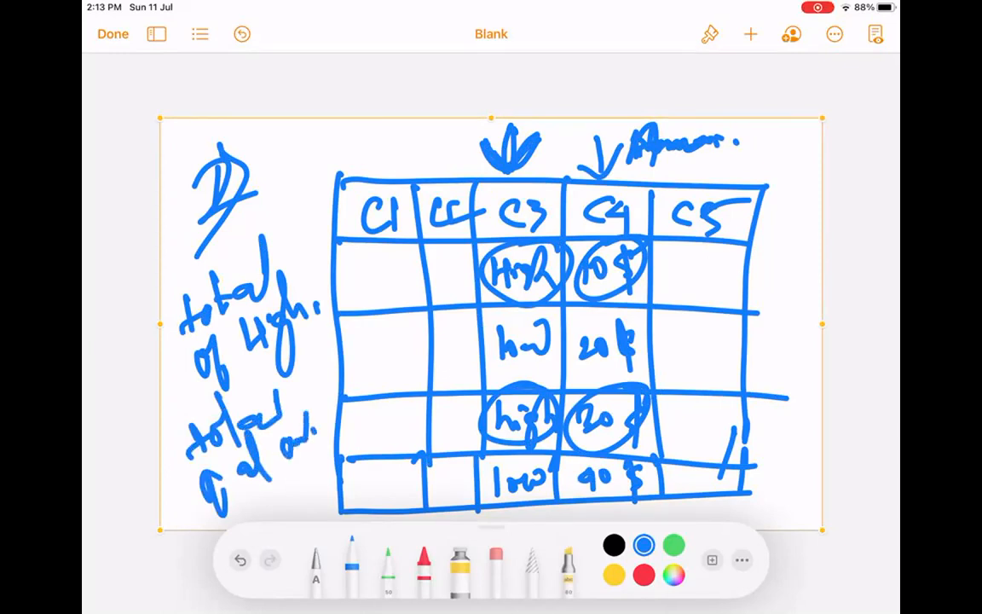
Step: Write "Row" beside the C5 column, underline and circle it, and outline the C3 and C4 columns
mouse_move(761, 249)
left_mouse_down()
mouse_move(763, 288)
mouse_move(813, 267)
left_mouse_up()
left_click_drag(776, 298, 805, 289)
left_click_drag(792, 234, 782, 232)
left_click_drag(774, 310, 810, 300)
mouse_move(481, 180)
left_mouse_down()
mouse_move(488, 509)
mouse_move(558, 434)
mouse_move(562, 184)
mouse_move(479, 211)
mouse_move(482, 511)
mouse_move(550, 437)
mouse_move(548, 177)
mouse_move(569, 357)
mouse_move(656, 490)
mouse_move(658, 341)
mouse_move(566, 171)
mouse_move(572, 394)
mouse_move(639, 495)
mouse_move(659, 313)
mouse_move(638, 173)
left_mouse_up()
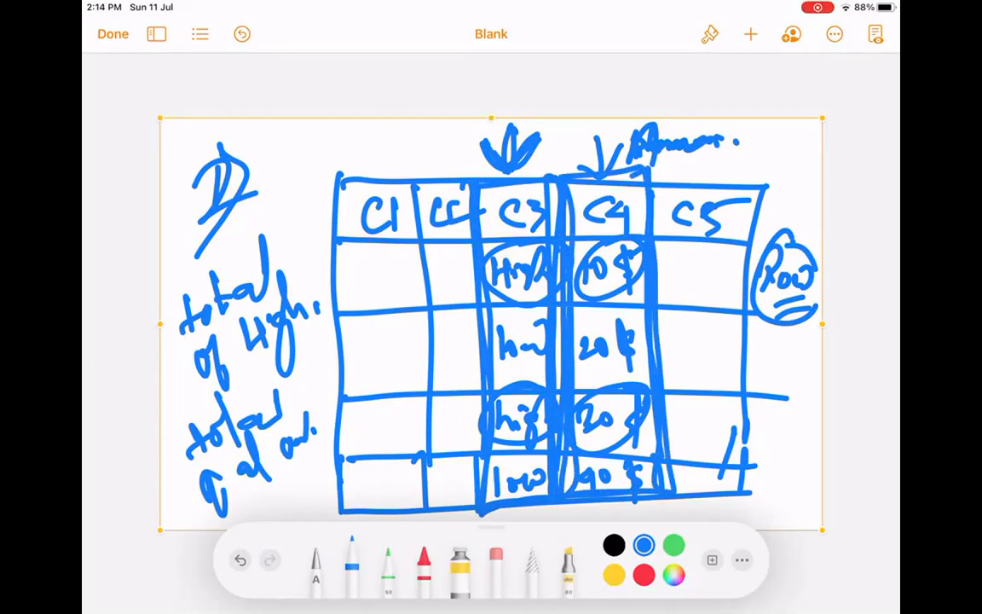
Step: Circle the two total notes and add a pointer mark at the upper right of each
mouse_move(281, 231)
left_mouse_down()
mouse_move(272, 290)
mouse_move(255, 228)
left_mouse_up()
left_click_drag(275, 379, 294, 400)
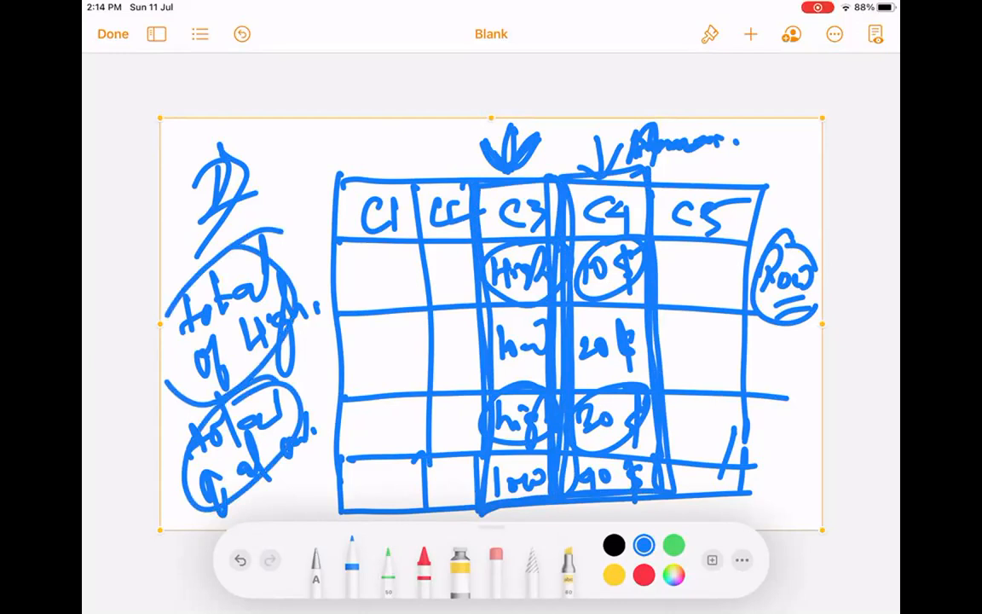
mouse_move(281, 220)
left_mouse_down()
mouse_move(307, 181)
mouse_move(294, 200)
left_mouse_up()
mouse_move(274, 345)
left_mouse_down()
mouse_move(285, 365)
mouse_move(307, 337)
left_mouse_up()
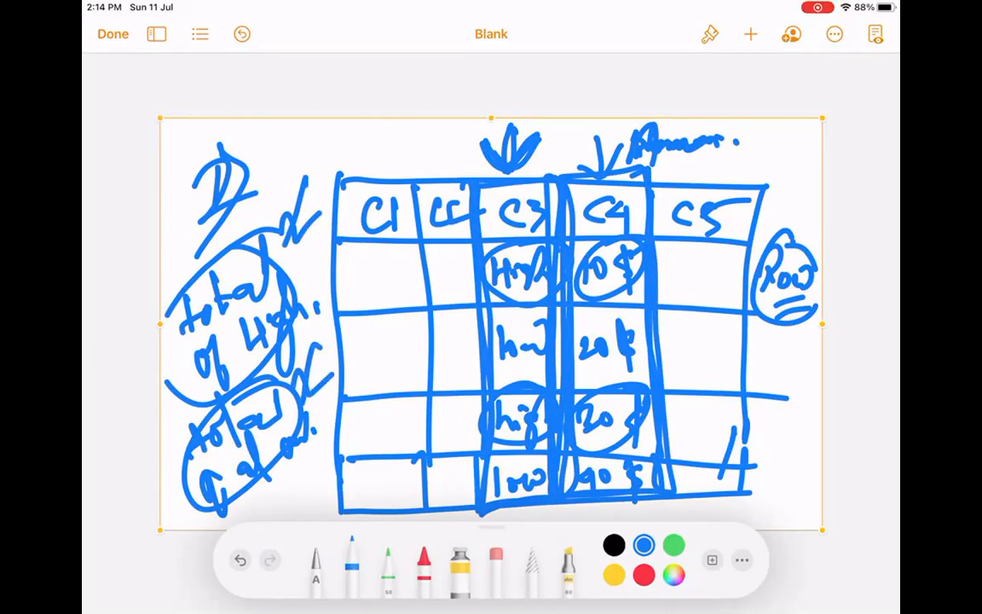
Step: Replace the drawing with a new blank one and write the item marker "2)" at its upper left
left_click(586, 128)
left_click(622, 88)
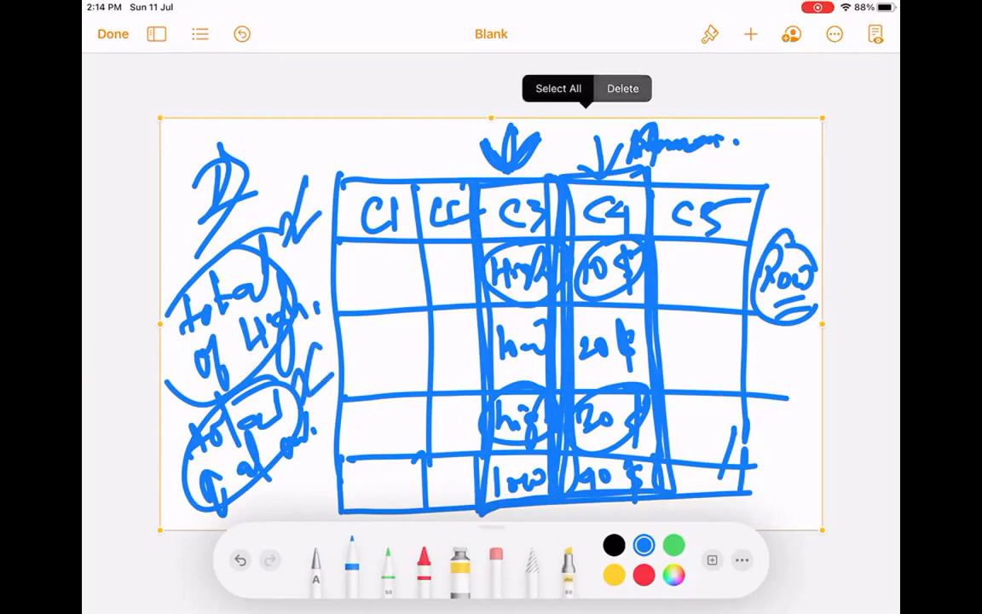
left_click(750, 34)
left_click(677, 346)
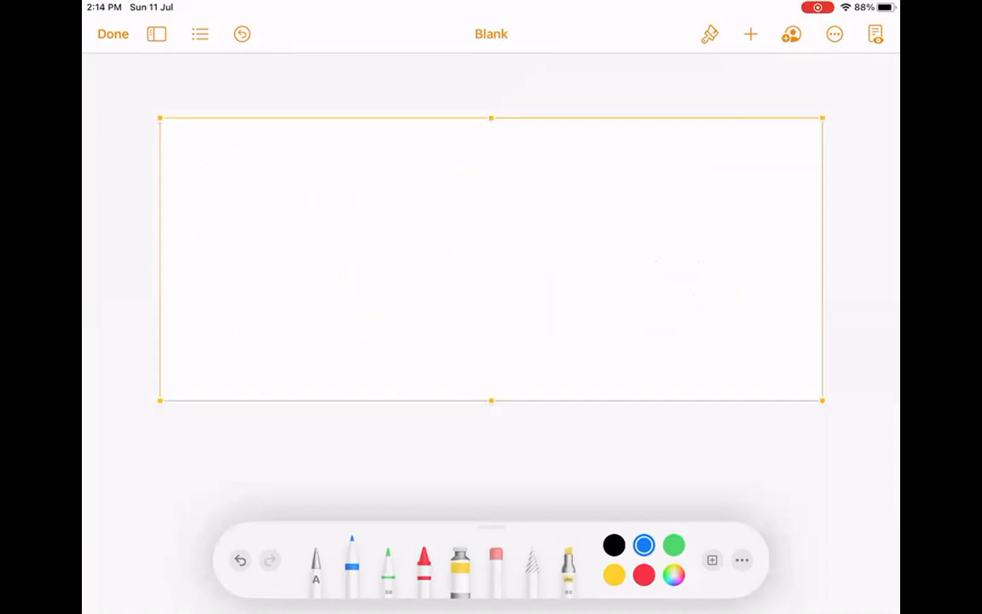
mouse_move(215, 155)
left_mouse_down()
mouse_move(240, 180)
mouse_move(219, 227)
left_mouse_up()
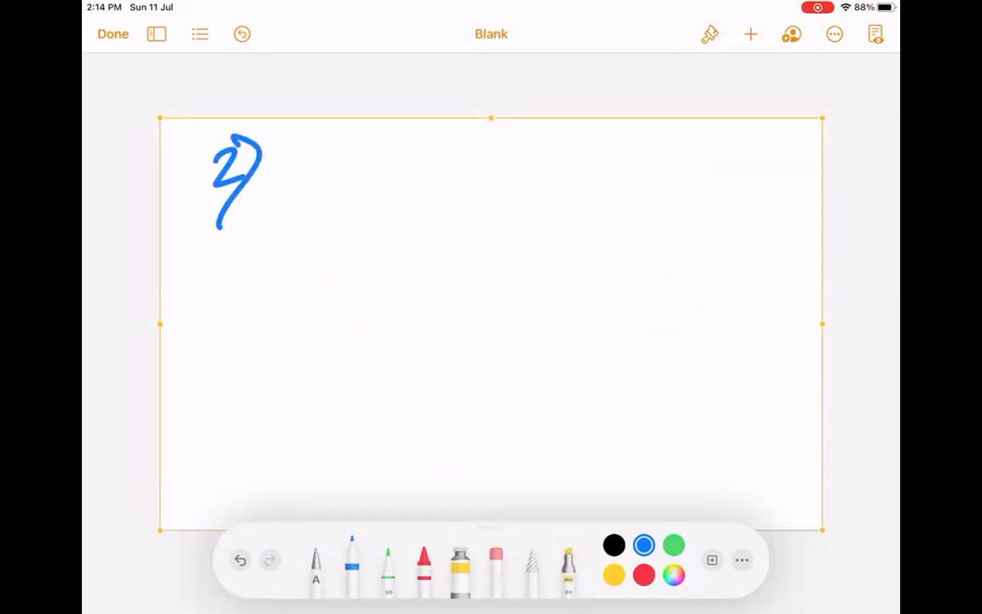
Step: Write "Group by Column." and "Summary table." beside the item marker, and add the marker "3)" below
mouse_move(350, 132)
left_mouse_down()
mouse_move(334, 175)
mouse_move(391, 158)
mouse_move(439, 213)
left_mouse_up()
mouse_move(493, 159)
left_mouse_down()
mouse_move(547, 170)
mouse_move(537, 227)
left_mouse_up()
mouse_move(641, 147)
left_mouse_down()
mouse_move(620, 160)
mouse_move(627, 182)
left_mouse_up()
left_click_drag(654, 162, 739, 177)
left_click(751, 180)
mouse_move(365, 228)
left_mouse_down()
mouse_move(328, 284)
mouse_move(400, 244)
mouse_move(454, 245)
mouse_move(511, 266)
mouse_move(506, 302)
left_mouse_up()
mouse_move(615, 205)
left_mouse_down()
mouse_move(633, 263)
mouse_move(729, 266)
left_mouse_up()
left_click(737, 277)
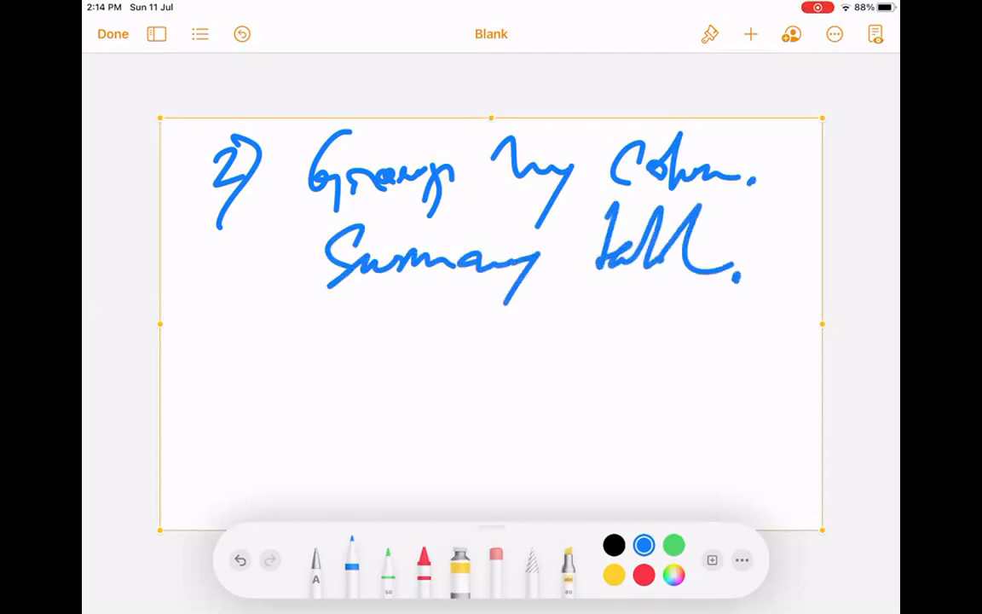
mouse_move(202, 362)
left_mouse_down()
mouse_move(222, 368)
mouse_move(206, 398)
left_mouse_up()
mouse_move(213, 340)
left_mouse_down()
mouse_move(251, 356)
mouse_move(198, 462)
left_mouse_up()
Step: Delete the summary notes drawing and insert a new blank drawing
left_click(539, 119)
left_click(575, 86)
left_click(749, 34)
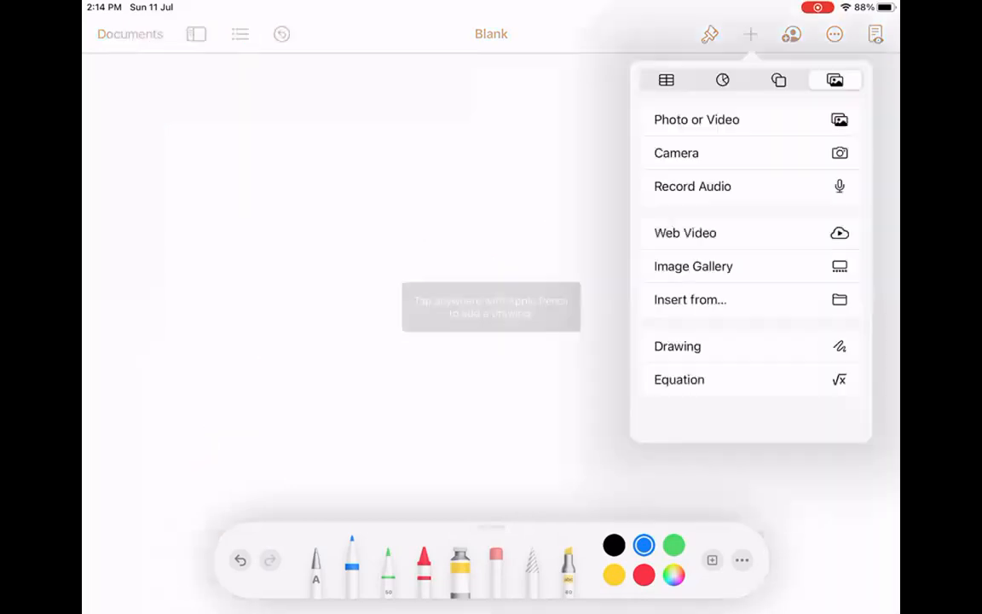
left_click(677, 344)
Step: Sketch a large table with four columns and four rows in the middle of the drawing
left_click_drag(269, 182, 284, 468)
mouse_move(272, 463)
left_mouse_down()
mouse_move(502, 451)
mouse_move(723, 460)
left_mouse_up()
mouse_move(256, 181)
left_mouse_down()
mouse_move(696, 263)
mouse_move(707, 472)
left_mouse_up()
left_click_drag(713, 430, 717, 437)
left_click_drag(279, 249, 723, 246)
left_click_drag(287, 318, 697, 324)
left_click_drag(283, 390, 698, 395)
left_click_drag(378, 182, 395, 449)
left_click_drag(477, 171, 473, 458)
left_click_drag(601, 182, 605, 471)
Step: Enter "High", "low" and "M" in the second column's first three rows, each with a Σ amount entry beside it
mouse_move(399, 210)
left_mouse_down()
mouse_move(397, 236)
mouse_move(421, 220)
left_mouse_up()
mouse_move(420, 208)
left_mouse_down()
mouse_move(422, 232)
mouse_move(433, 217)
mouse_move(449, 241)
left_mouse_up()
mouse_move(491, 201)
left_mouse_down()
mouse_move(522, 241)
mouse_move(540, 220)
mouse_move(588, 227)
left_mouse_up()
mouse_move(399, 263)
left_mouse_down()
mouse_move(401, 295)
mouse_move(439, 289)
left_mouse_up()
mouse_move(510, 265)
left_mouse_down()
mouse_move(512, 302)
mouse_move(546, 286)
mouse_move(580, 293)
left_mouse_up()
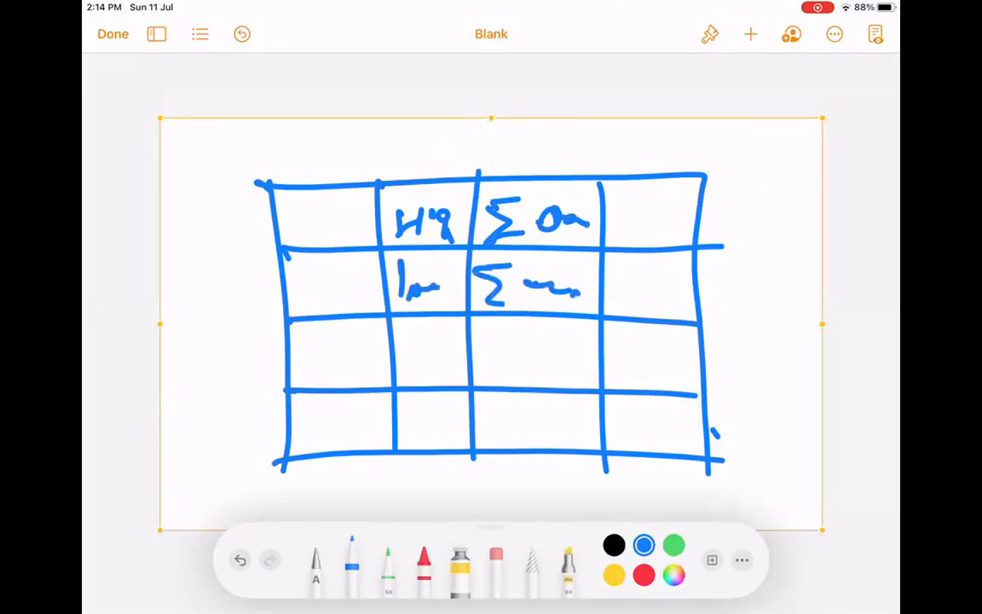
mouse_move(406, 341)
left_mouse_down()
mouse_move(407, 375)
mouse_move(452, 360)
left_mouse_up()
mouse_move(509, 334)
left_mouse_down()
mouse_move(530, 369)
mouse_move(495, 389)
mouse_move(579, 360)
left_mouse_up()
left_click_drag(586, 353, 586, 362)
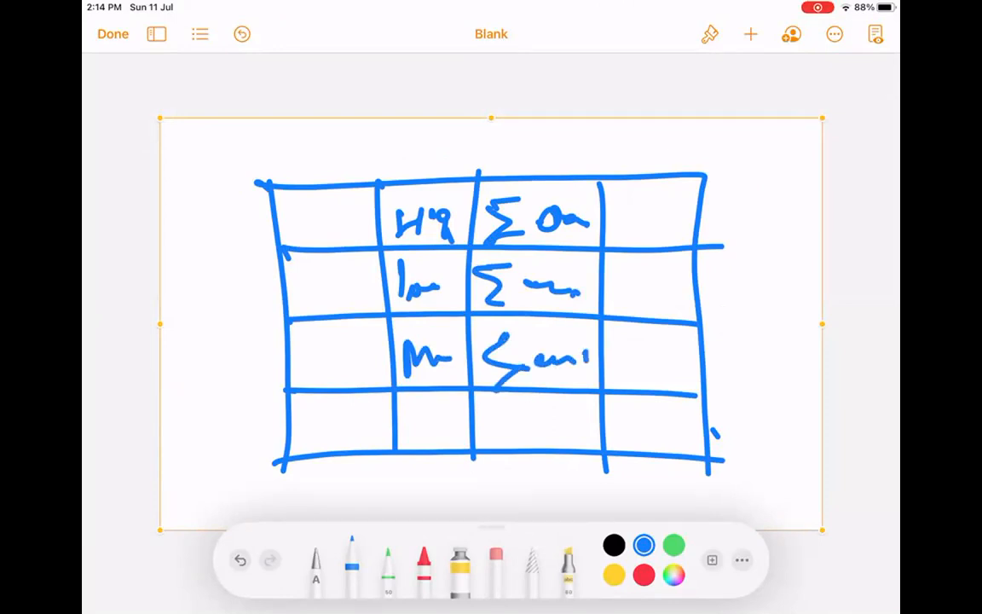
Step: Draw a down arrow above the fourth column and extend the table with two more four-row columns on its right side
left_click_drag(634, 133, 668, 133)
left_click_drag(628, 158, 641, 156)
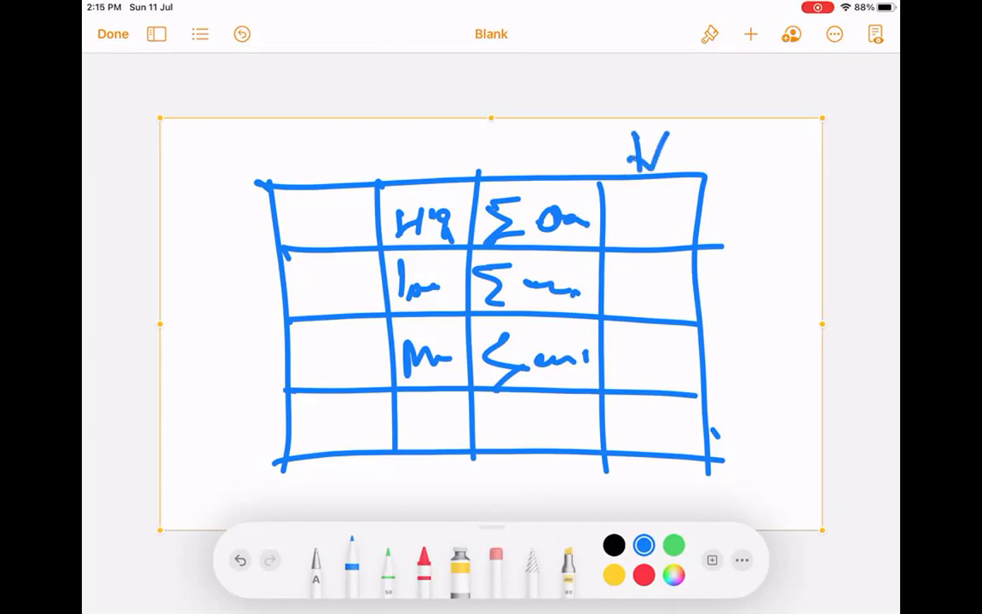
mouse_move(697, 176)
left_mouse_down()
mouse_move(747, 256)
mouse_move(712, 460)
left_mouse_up()
left_click_drag(699, 397, 748, 395)
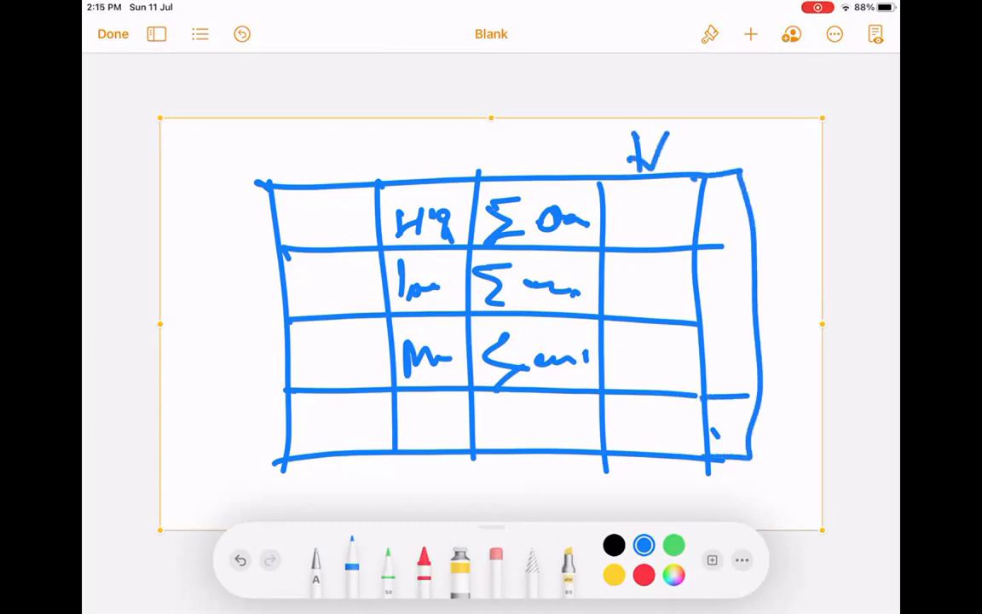
left_click_drag(694, 326, 754, 324)
left_click_drag(731, 173, 815, 247)
left_click_drag(816, 376, 750, 452)
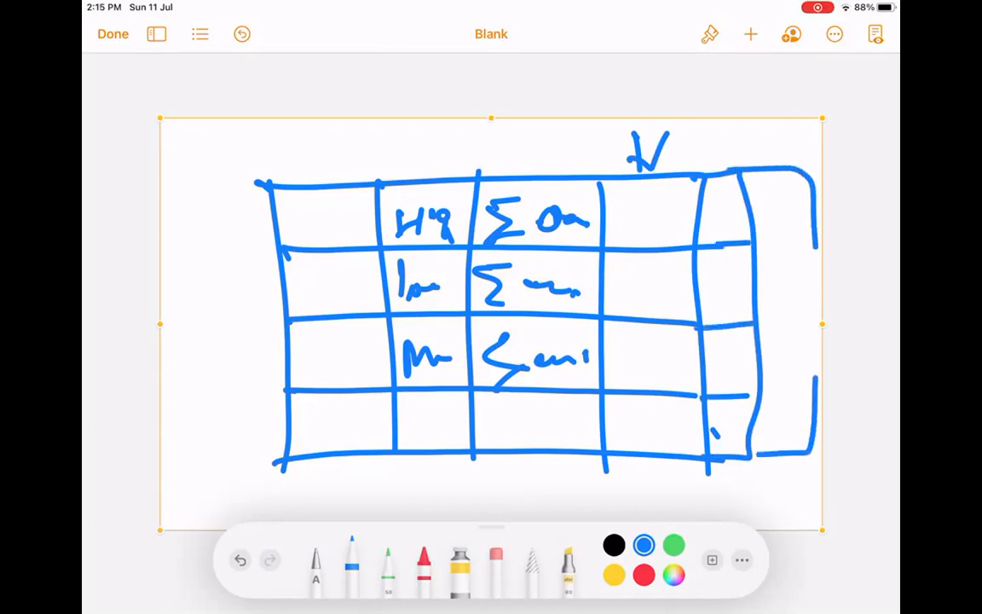
left_click_drag(744, 397, 812, 394)
left_click_drag(739, 326, 812, 323)
left_click_drag(813, 247, 807, 394)
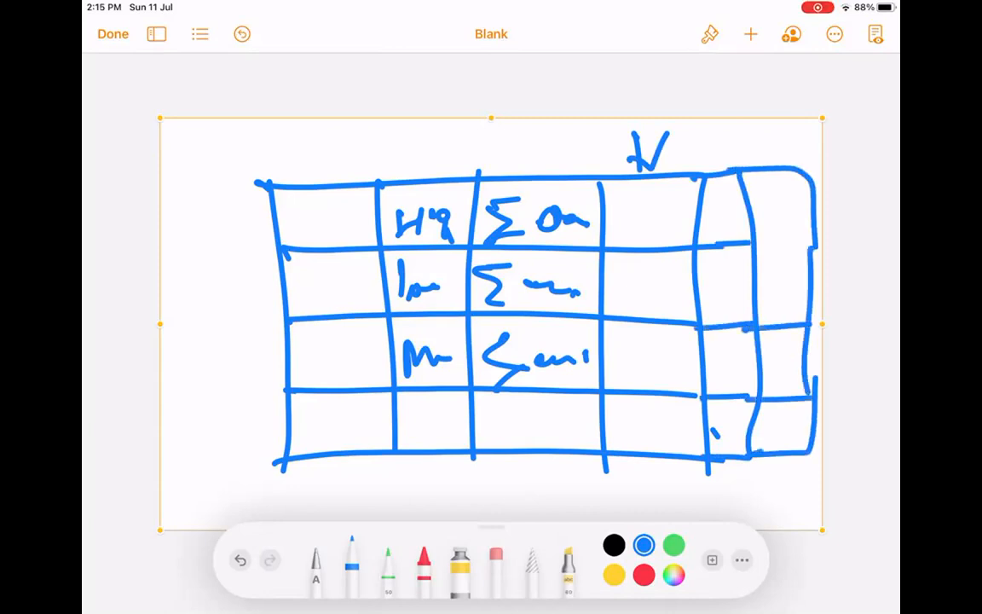
left_click_drag(732, 242, 801, 239)
Step: Draw an upward arrow labelled Y beside the table and a rightward arrow labelled X beneath it
mouse_move(230, 463)
left_mouse_down()
mouse_move(209, 254)
mouse_move(264, 286)
left_mouse_up()
left_click_drag(196, 145, 202, 242)
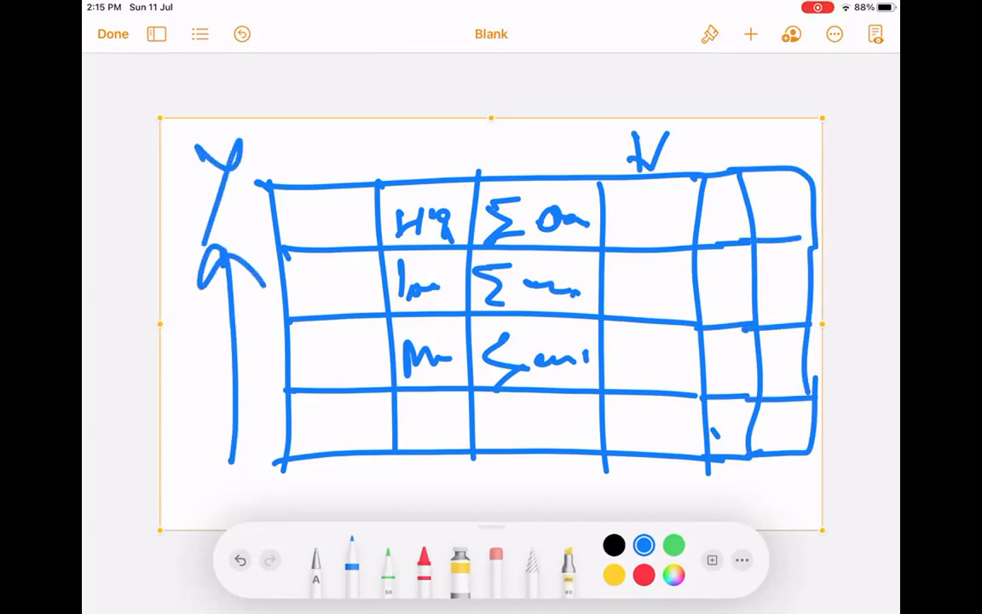
left_click_drag(247, 493, 494, 489)
left_click_drag(441, 474, 456, 515)
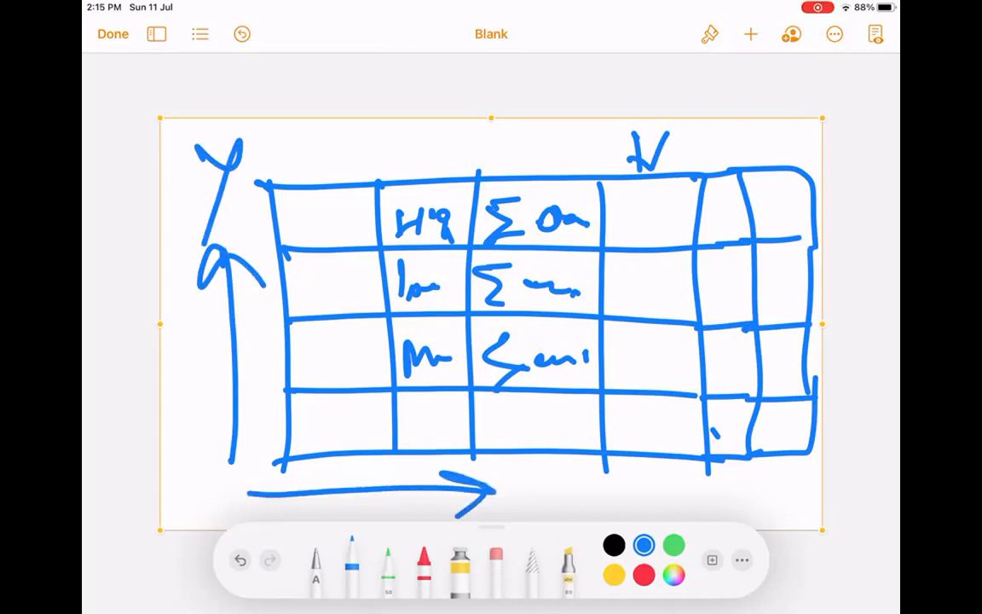
mouse_move(526, 474)
left_mouse_down()
mouse_move(552, 482)
mouse_move(530, 514)
left_mouse_up()
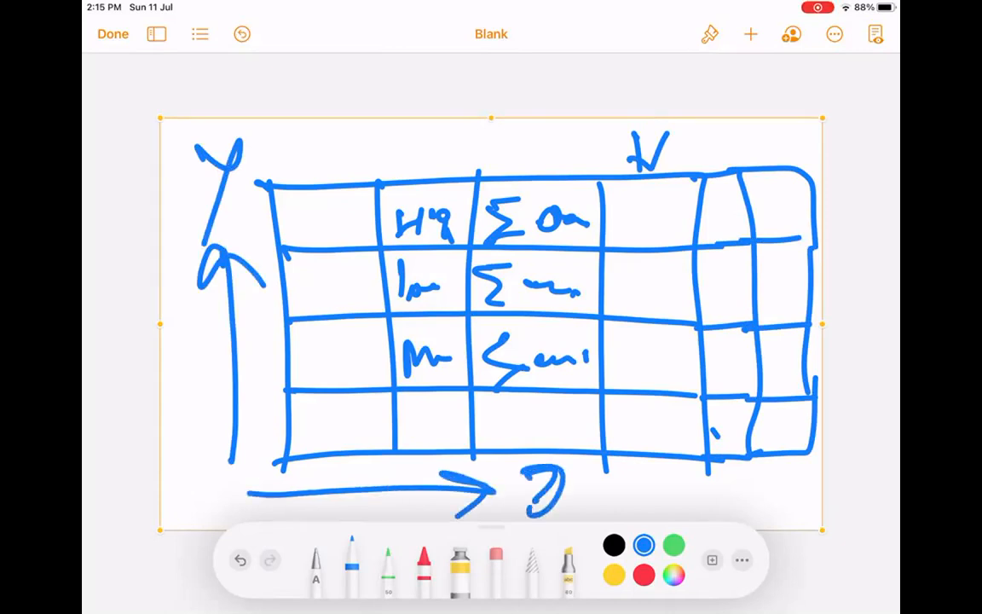
left_click_drag(587, 470, 622, 508)
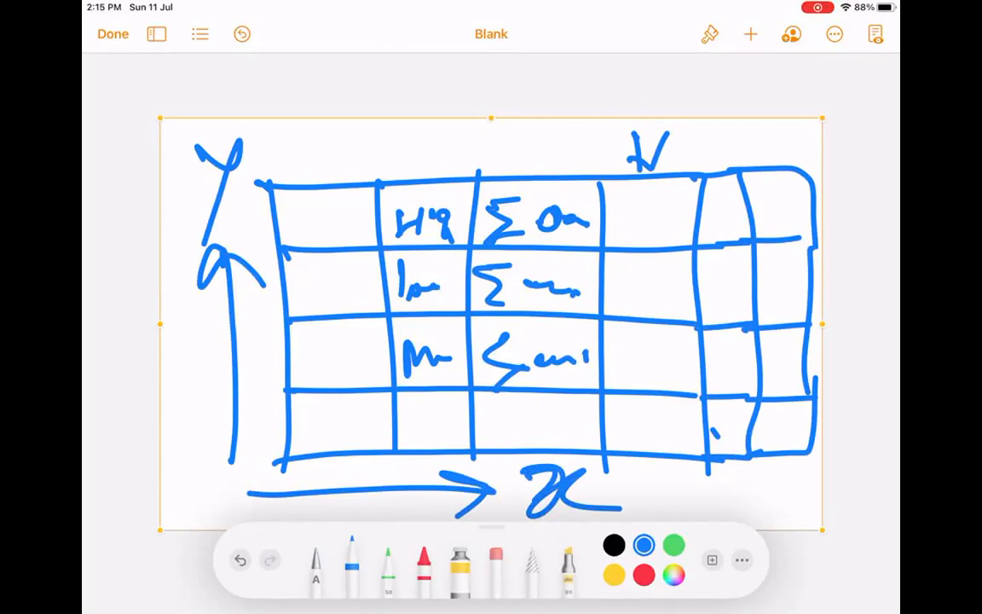
Step: Delete the drawing of the table with X and Y arrows and insert a new blank drawing
left_click(583, 114)
left_click(620, 92)
left_click(750, 34)
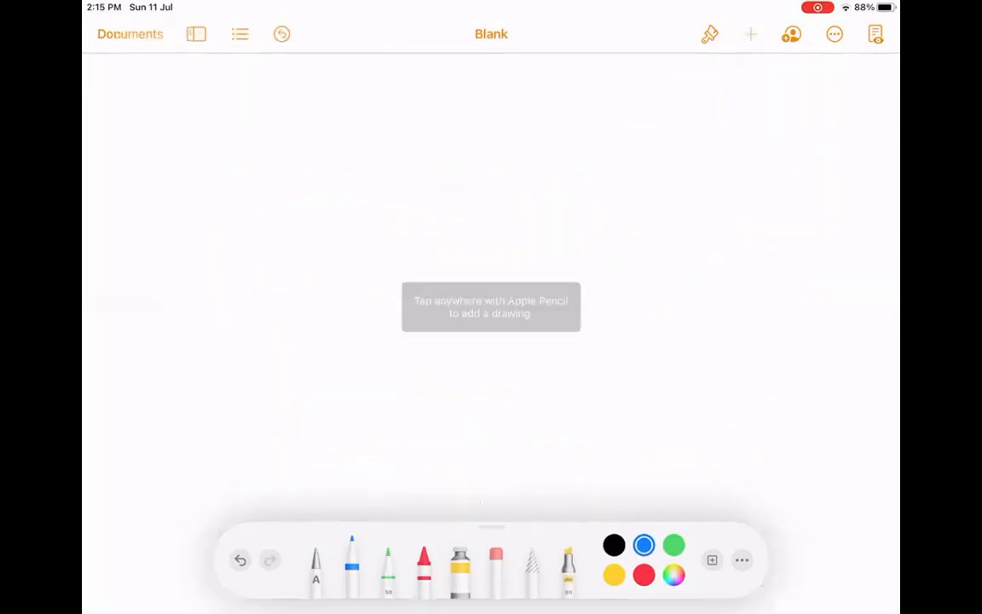
left_click(677, 346)
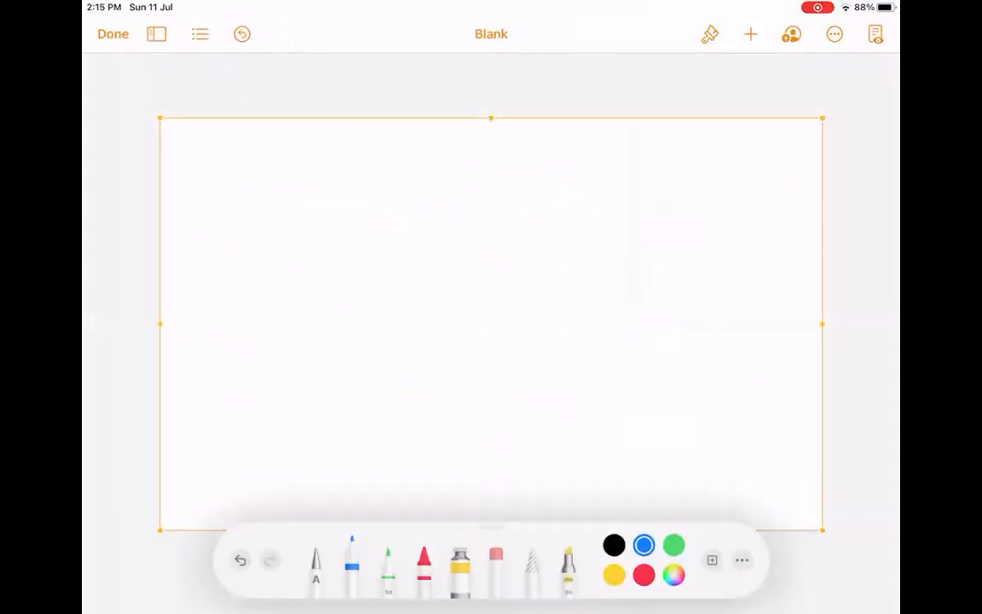
Step: Write "2) Sum" followed by "G of C." on the first line of the drawing
left_click_drag(203, 166, 248, 179)
left_click_drag(228, 143, 232, 206)
left_click_drag(306, 142, 283, 195)
mouse_move(286, 176)
left_mouse_down()
mouse_move(317, 164)
mouse_move(381, 175)
left_mouse_up()
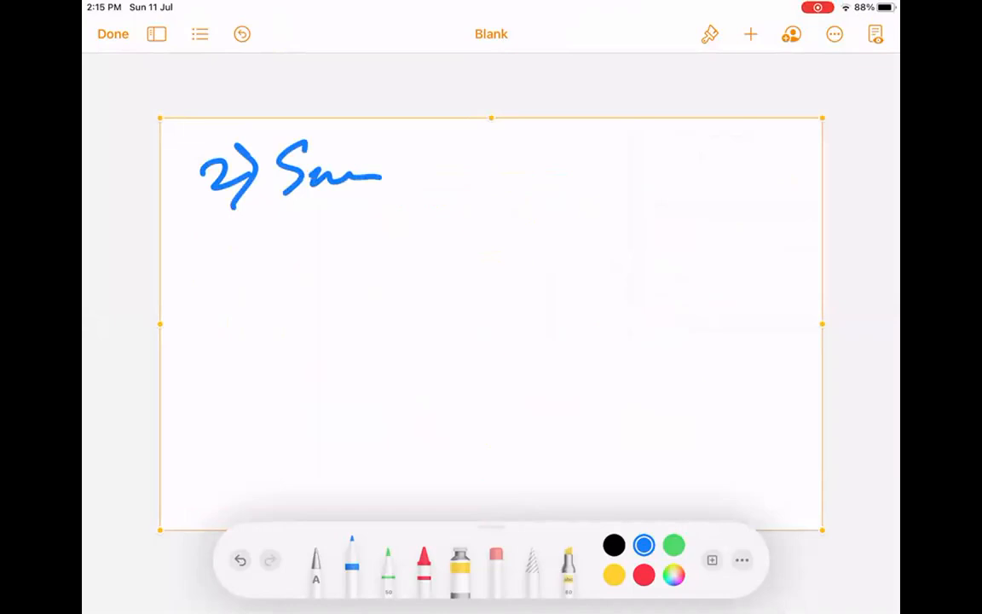
left_click_drag(549, 138, 548, 207)
left_click_drag(560, 166, 570, 175)
left_click_drag(586, 136, 567, 226)
left_click_drag(632, 175, 673, 192)
left_click(712, 182)
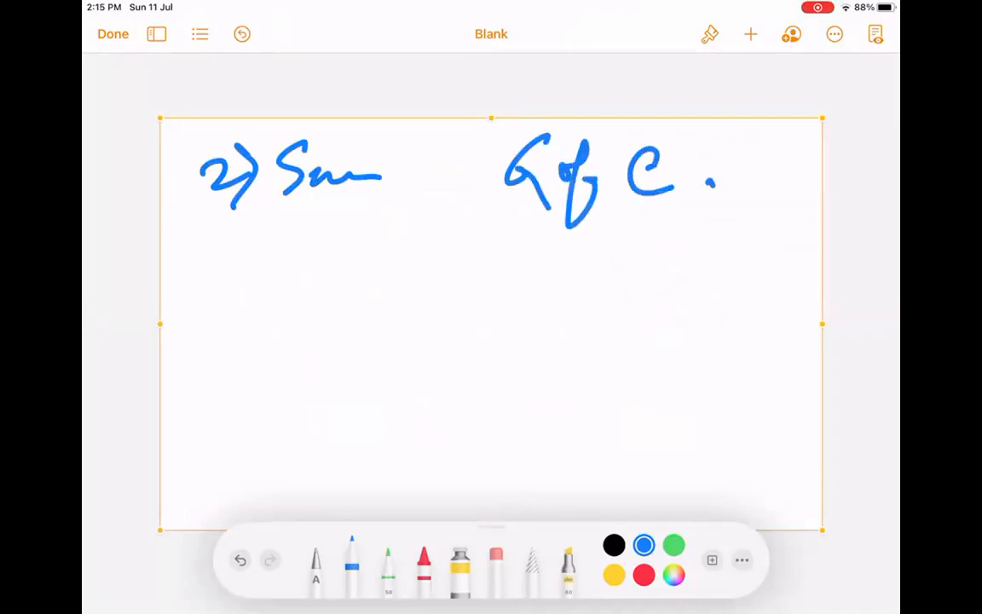
Step: Write "3) G of C + G of" on the second line
left_click_drag(197, 259, 210, 300)
left_click_drag(228, 242, 203, 354)
mouse_move(354, 254)
left_mouse_down()
mouse_move(319, 294)
mouse_move(358, 326)
left_mouse_up()
left_click_drag(392, 286, 420, 334)
mouse_move(507, 252)
left_mouse_down()
mouse_move(515, 298)
mouse_move(596, 271)
left_mouse_up()
left_click_drag(571, 251, 570, 310)
mouse_move(679, 248)
left_mouse_down()
mouse_move(646, 294)
mouse_move(665, 325)
left_mouse_up()
left_click_drag(690, 277, 704, 286)
left_click_drag(716, 247, 694, 337)
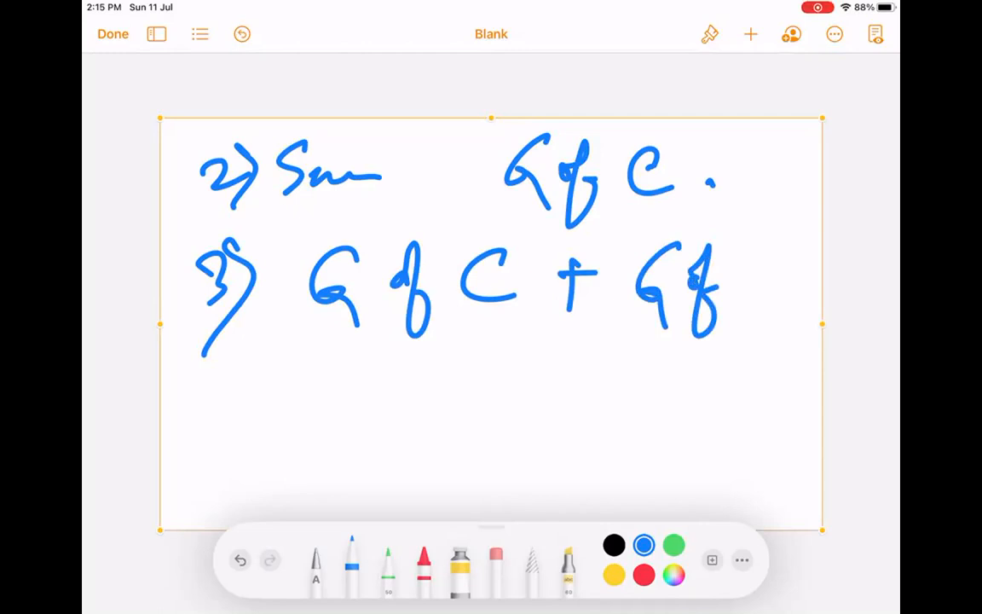
Step: Rewrite the "C" in items 2 and 3 as "R" and complete item 3 with a final "C"
left_click_drag(506, 254, 518, 298)
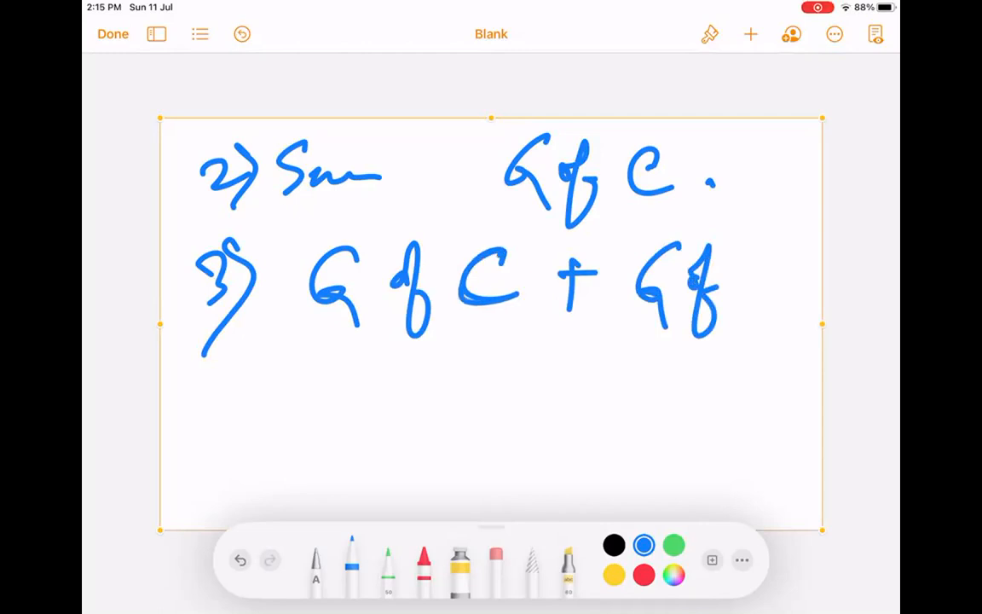
left_click_drag(644, 158, 622, 226)
mouse_move(630, 163)
left_mouse_down()
mouse_move(651, 196)
mouse_move(707, 226)
mouse_move(623, 225)
left_mouse_up()
mouse_move(639, 158)
left_mouse_down()
mouse_move(655, 189)
mouse_move(721, 232)
left_mouse_up()
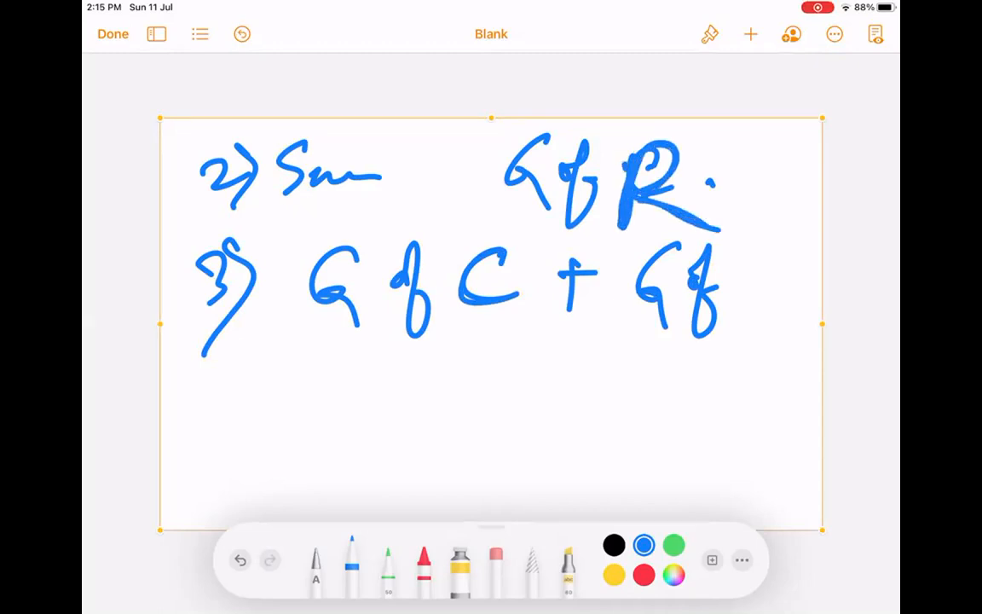
mouse_move(469, 278)
left_mouse_down()
mouse_move(459, 339)
mouse_move(549, 358)
left_mouse_up()
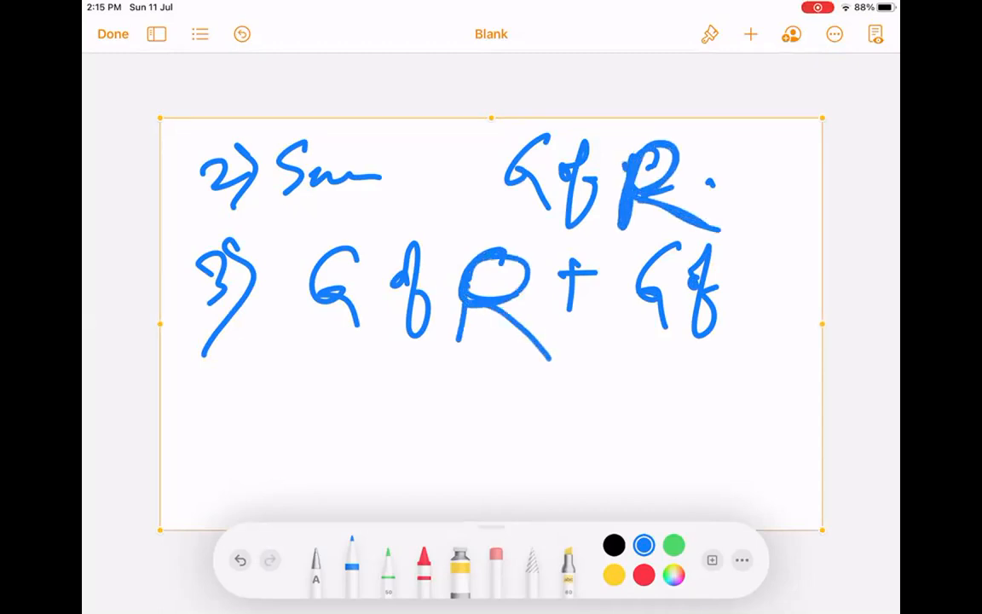
left_click_drag(771, 260, 793, 295)
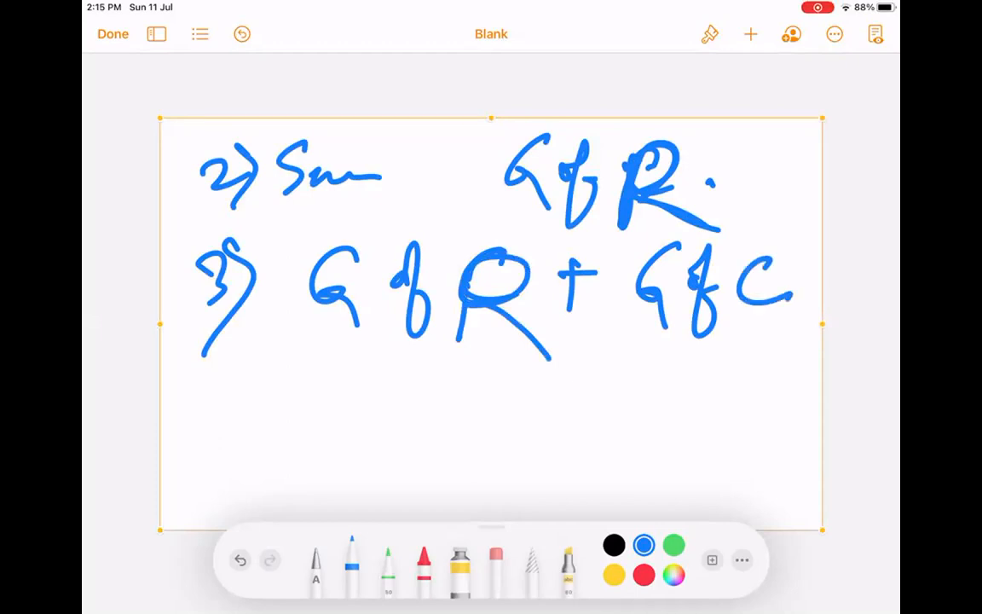
Step: Draw a hooked arrow beneath item 3 and write "Matrix" beside it
mouse_move(276, 348)
left_mouse_down()
mouse_move(279, 409)
mouse_move(338, 416)
left_mouse_up()
mouse_move(394, 384)
left_mouse_down()
mouse_move(390, 418)
mouse_move(438, 381)
mouse_move(467, 416)
left_mouse_up()
mouse_move(477, 362)
left_mouse_down()
mouse_move(535, 416)
mouse_move(605, 409)
left_mouse_up()
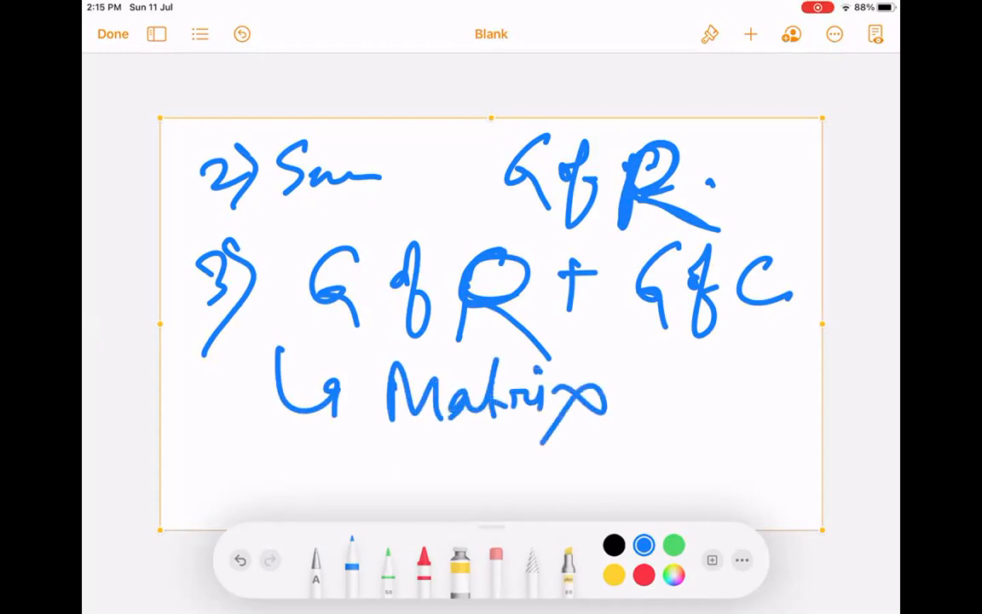
Step: Underline "G of C" in item 3 twice and circle each "G of R" and the "G of C" group
left_click_drag(649, 352, 789, 349)
left_click_drag(637, 366, 810, 358)
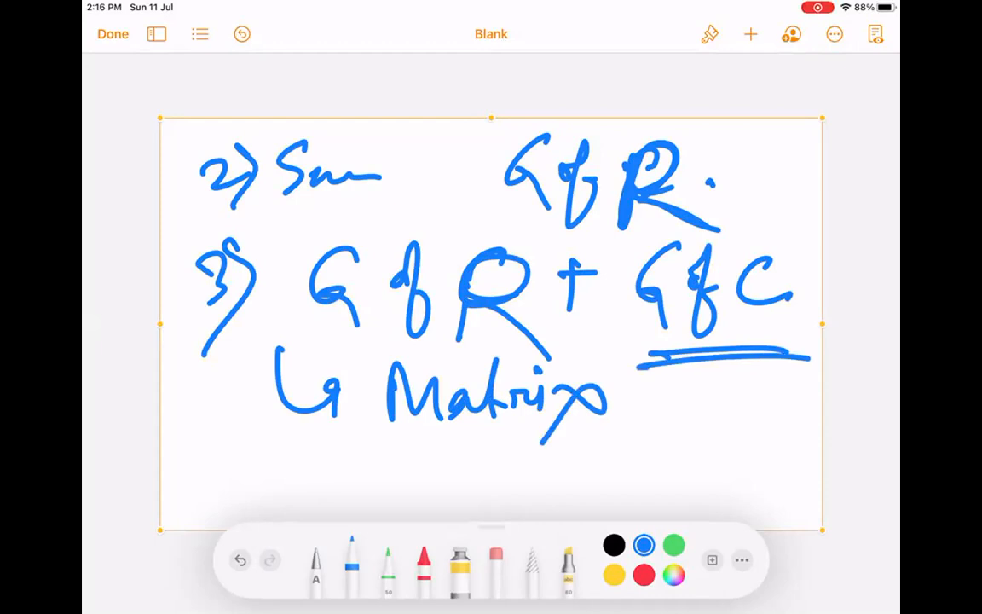
mouse_move(661, 127)
left_mouse_down()
mouse_move(588, 228)
mouse_move(737, 137)
left_mouse_up()
mouse_move(537, 243)
left_mouse_down()
mouse_move(298, 223)
mouse_move(528, 256)
mouse_move(708, 204)
mouse_move(780, 228)
left_mouse_up()
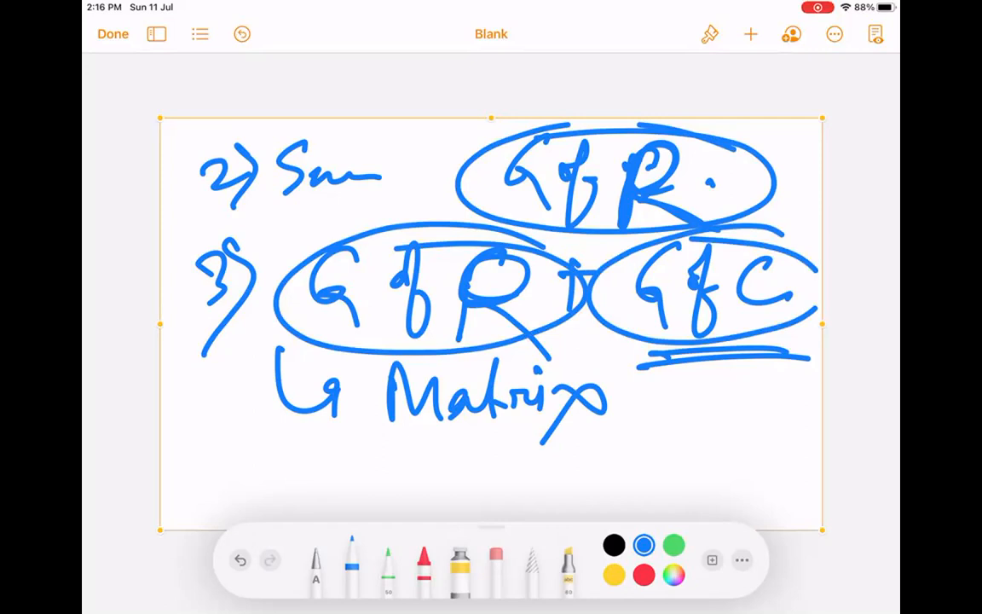
Step: Insert a new drawing and sketch two large boxes side by side
left_click(561, 111)
left_click(597, 84)
left_click(750, 34)
left_click(677, 346)
left_click_drag(278, 214, 273, 431)
mouse_move(256, 203)
left_mouse_down()
mouse_move(467, 191)
mouse_move(247, 443)
left_mouse_up()
mouse_move(533, 202)
left_mouse_down()
mouse_move(537, 274)
mouse_move(708, 425)
left_mouse_up()
mouse_move(515, 217)
left_mouse_down()
mouse_move(745, 197)
mouse_move(675, 448)
left_mouse_up()
Step: Label the two boxes "M R1" and "R2" and enclose both in one larger rectangle
mouse_move(308, 252)
left_mouse_down()
mouse_move(307, 278)
mouse_move(357, 284)
left_mouse_up()
left_click_drag(332, 372, 362, 332)
left_click_drag(645, 287, 647, 347)
mouse_move(642, 296)
left_mouse_down()
mouse_move(647, 322)
mouse_move(685, 371)
left_mouse_up()
left_click_drag(698, 279, 762, 334)
mouse_move(239, 179)
left_mouse_down()
mouse_move(238, 464)
mouse_move(789, 474)
mouse_move(814, 197)
mouse_move(285, 167)
mouse_move(202, 173)
left_mouse_up()
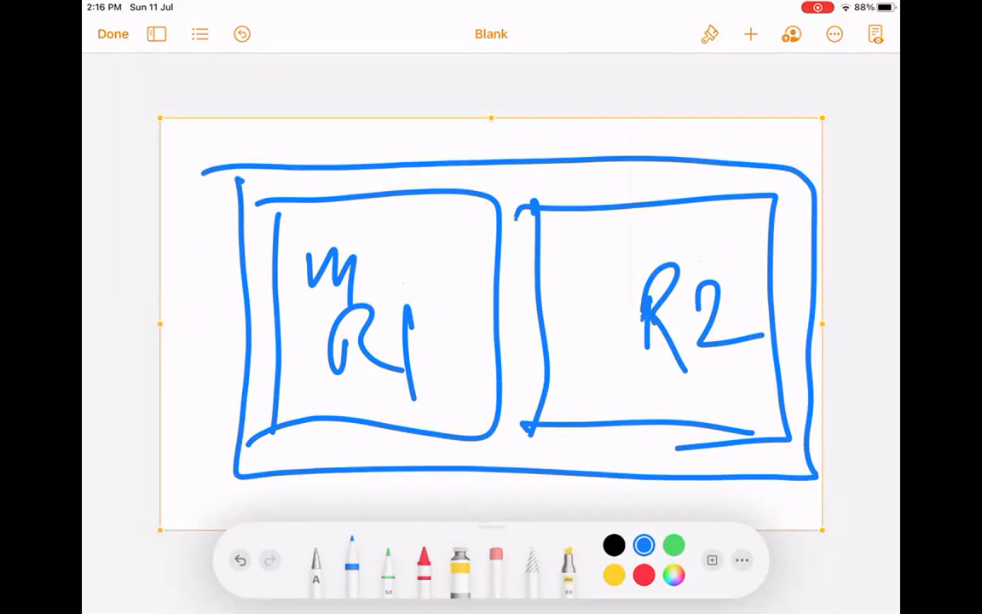
Step: Draw a thick vertical bar through each of the R1 and R2 boxes
left_click_drag(417, 246, 417, 247)
mouse_move(425, 208)
left_mouse_down()
mouse_move(416, 449)
mouse_move(450, 356)
left_mouse_up()
mouse_move(616, 201)
left_mouse_down()
mouse_move(622, 435)
mouse_move(629, 430)
left_mouse_up()
left_click_drag(617, 255, 610, 389)
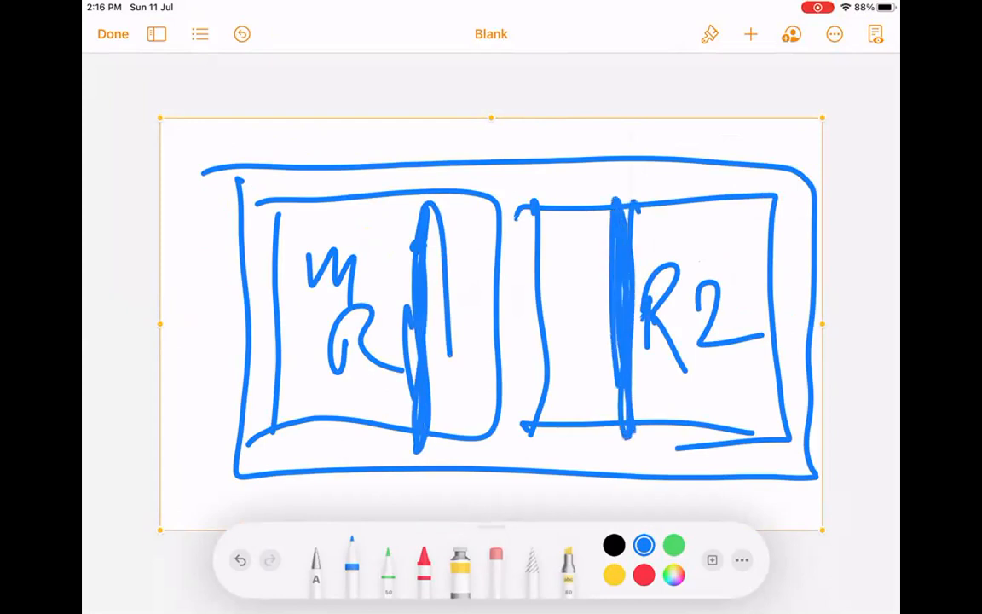
Step: Write a short underlined label beside the outer rectangle and number its upper edge "1, 2, 3" with separators
left_click_drag(181, 300, 185, 358)
left_click_drag(198, 317, 232, 299)
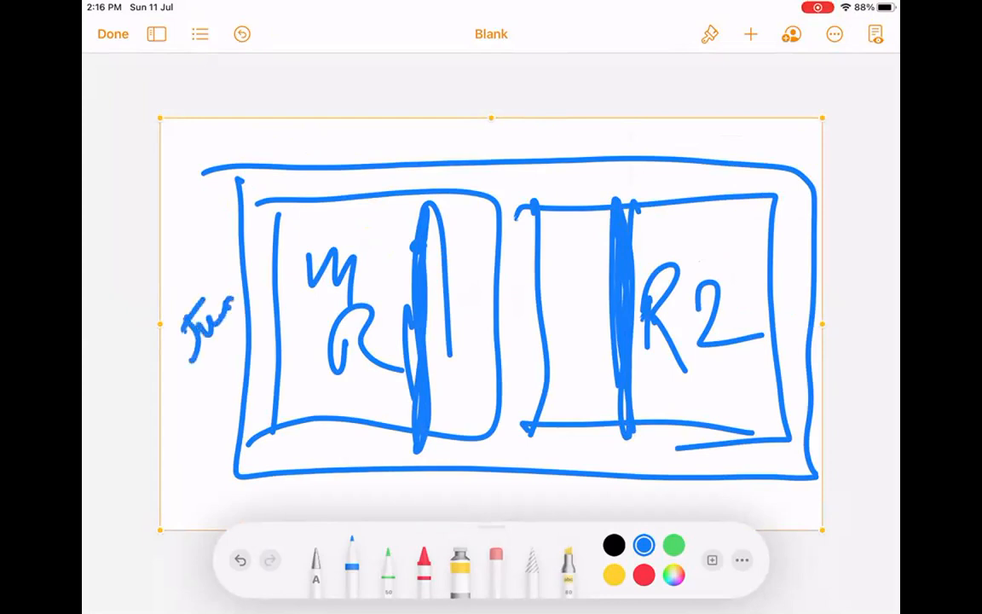
left_click_drag(186, 384, 254, 326)
mouse_move(424, 132)
left_mouse_down()
mouse_move(417, 181)
mouse_move(431, 175)
left_mouse_up()
mouse_move(484, 140)
left_mouse_down()
mouse_move(507, 159)
mouse_move(525, 198)
left_mouse_up()
left_click_drag(566, 130, 573, 180)
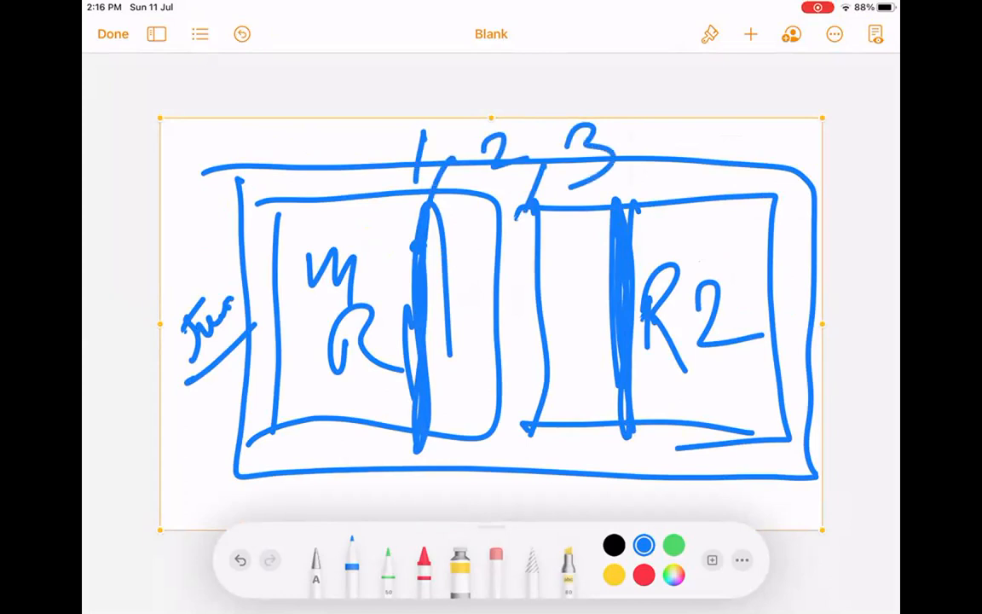
Step: Leave the two-box sketch and insert a new blank drawing on the empty page
left_click(718, 153)
left_click(756, 90)
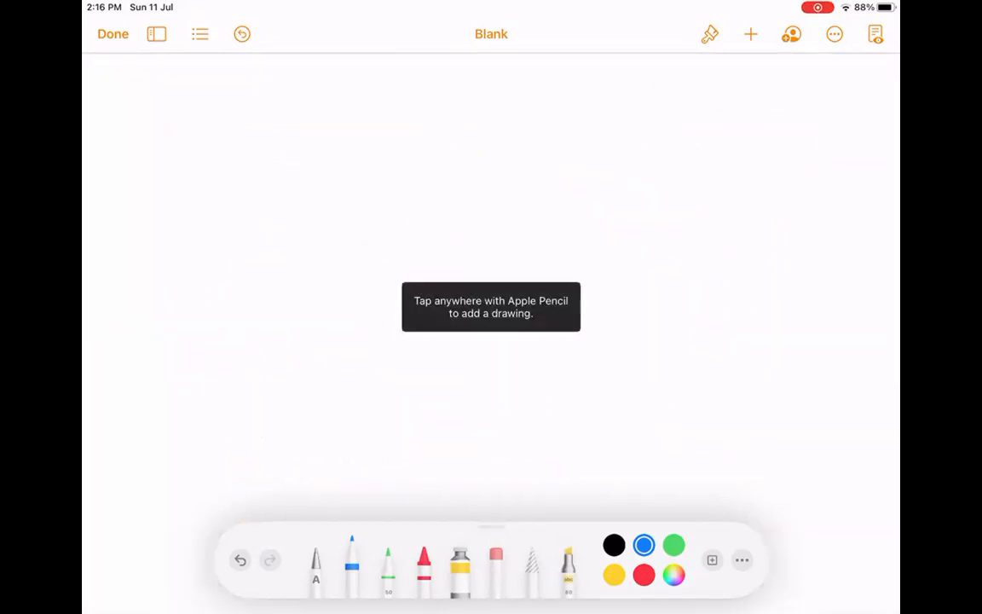
left_click(113, 34)
left_click(750, 34)
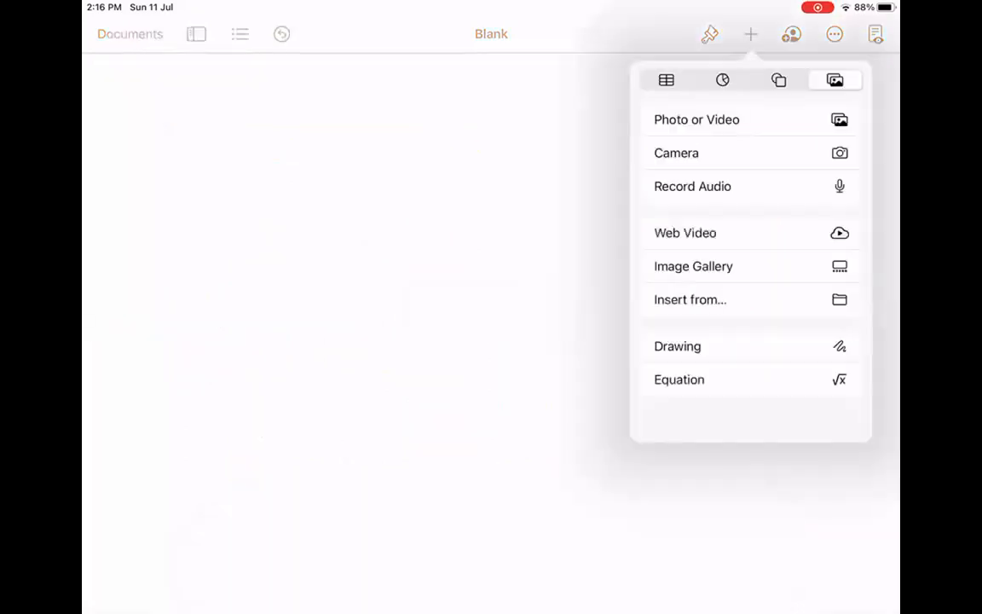
left_click(677, 346)
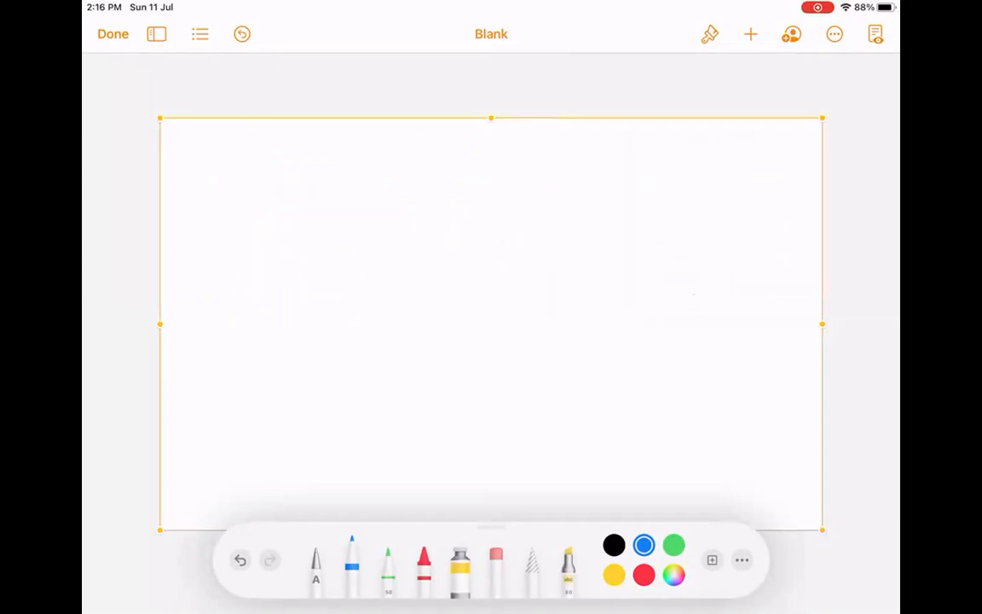
Step: Write "Report is Dynamic" across the first line of the drawing and underline it
left_click_drag(197, 159, 199, 239)
mouse_move(195, 179)
left_mouse_down()
mouse_move(238, 241)
mouse_move(274, 203)
mouse_move(322, 205)
mouse_move(337, 195)
left_mouse_up()
mouse_move(340, 155)
left_mouse_down()
mouse_move(341, 211)
mouse_move(360, 199)
left_mouse_up()
left_click_drag(401, 189, 401, 218)
left_click_drag(439, 186, 426, 217)
mouse_move(491, 201)
left_mouse_down()
mouse_move(530, 192)
mouse_move(512, 152)
left_mouse_up()
mouse_move(536, 175)
left_mouse_down()
mouse_move(558, 175)
mouse_move(515, 280)
left_mouse_up()
mouse_move(582, 198)
left_mouse_down()
mouse_move(634, 198)
mouse_move(670, 183)
mouse_move(684, 201)
mouse_move(750, 203)
left_mouse_up()
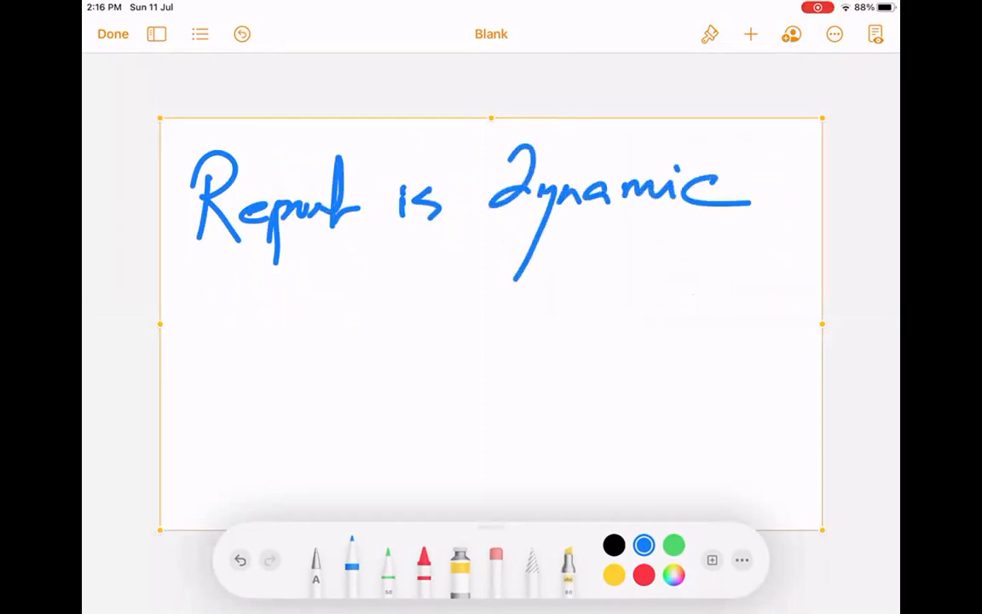
left_click_drag(284, 265, 687, 256)
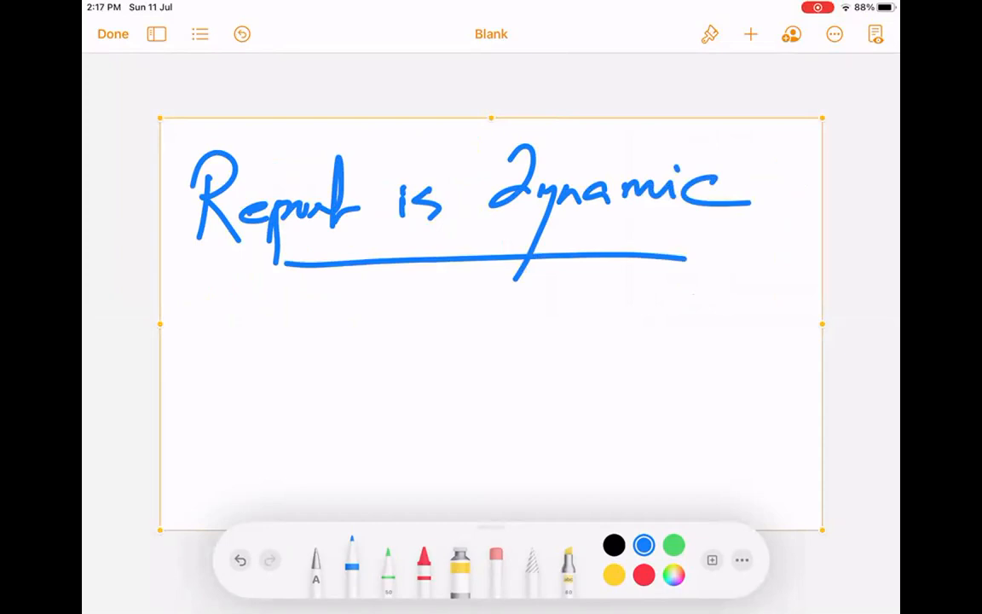
Step: Write "Same Report differ Val." on the line beneath the underlined heading
mouse_move(245, 322)
left_mouse_down()
mouse_move(194, 373)
mouse_move(300, 360)
left_mouse_up()
left_click_drag(301, 351, 325, 349)
left_click_drag(373, 306, 362, 363)
mouse_move(368, 308)
left_mouse_down()
mouse_move(391, 358)
mouse_move(409, 331)
left_mouse_up()
mouse_move(417, 329)
left_mouse_down()
mouse_move(424, 399)
mouse_move(442, 329)
left_mouse_up()
mouse_move(443, 328)
left_mouse_down()
mouse_move(467, 336)
mouse_move(496, 328)
left_mouse_up()
mouse_move(509, 291)
left_mouse_down()
mouse_move(505, 351)
mouse_move(535, 328)
left_mouse_up()
left_click_drag(595, 330, 586, 354)
mouse_move(598, 291)
left_mouse_down()
mouse_move(597, 353)
mouse_move(624, 358)
left_mouse_up()
mouse_move(649, 292)
left_mouse_down()
mouse_move(627, 384)
mouse_move(639, 393)
left_mouse_up()
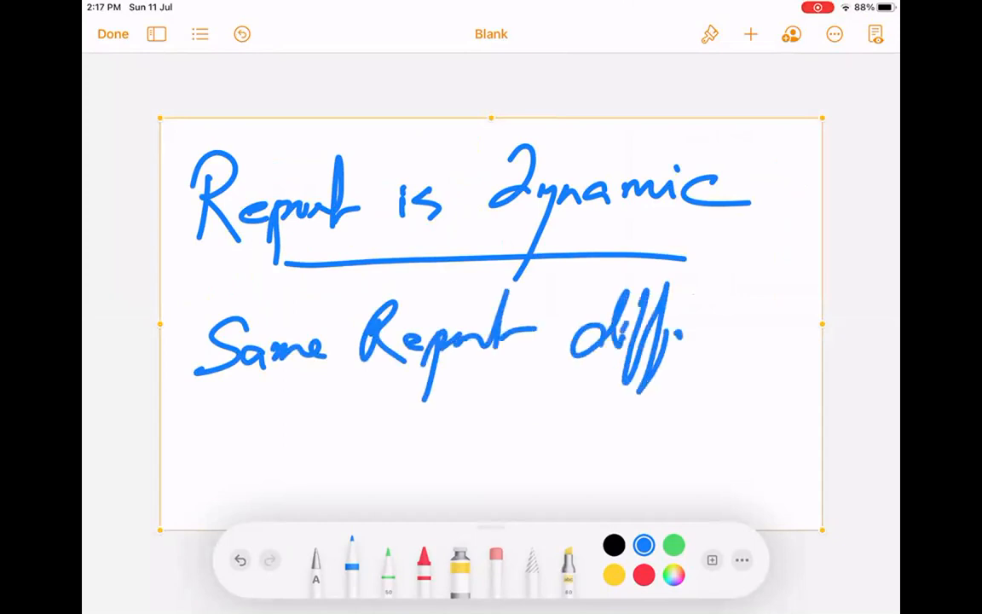
left_click_drag(658, 341, 724, 344)
left_click_drag(739, 307, 771, 289)
left_click_drag(786, 331, 790, 346)
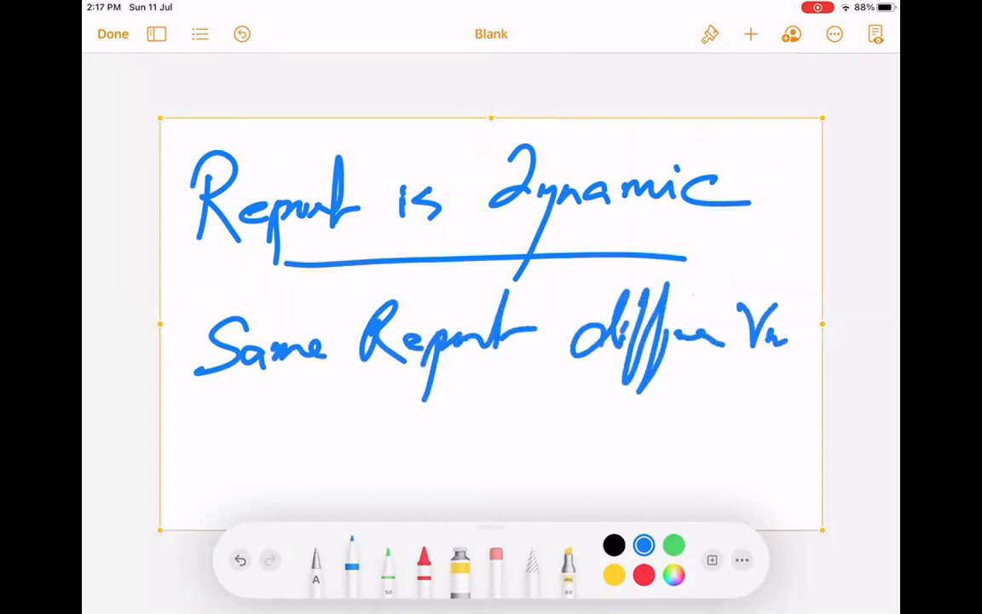
left_click_drag(799, 288, 806, 349)
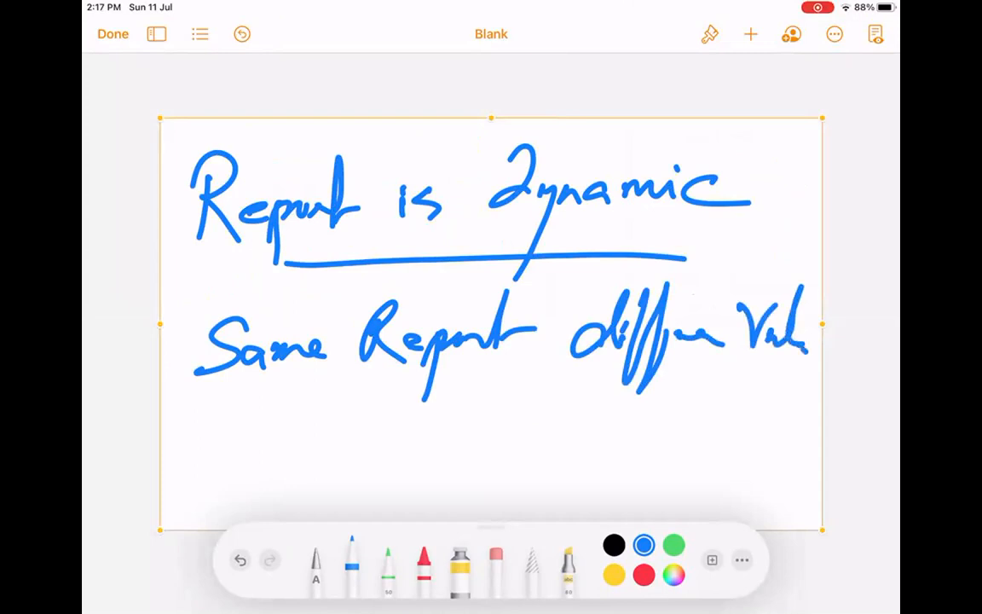
Step: Write "login user .." beneath the second line, circle it, and deselect the drawing
left_click_drag(335, 408, 327, 477)
left_click_drag(351, 432, 354, 514)
left_click_drag(391, 439, 394, 456)
left_click(400, 424)
mouse_move(403, 456)
left_mouse_down()
mouse_move(422, 436)
mouse_move(432, 452)
left_mouse_up()
left_click_drag(475, 424, 510, 421)
left_click_drag(515, 436, 657, 442)
left_click(588, 440)
left_click(599, 438)
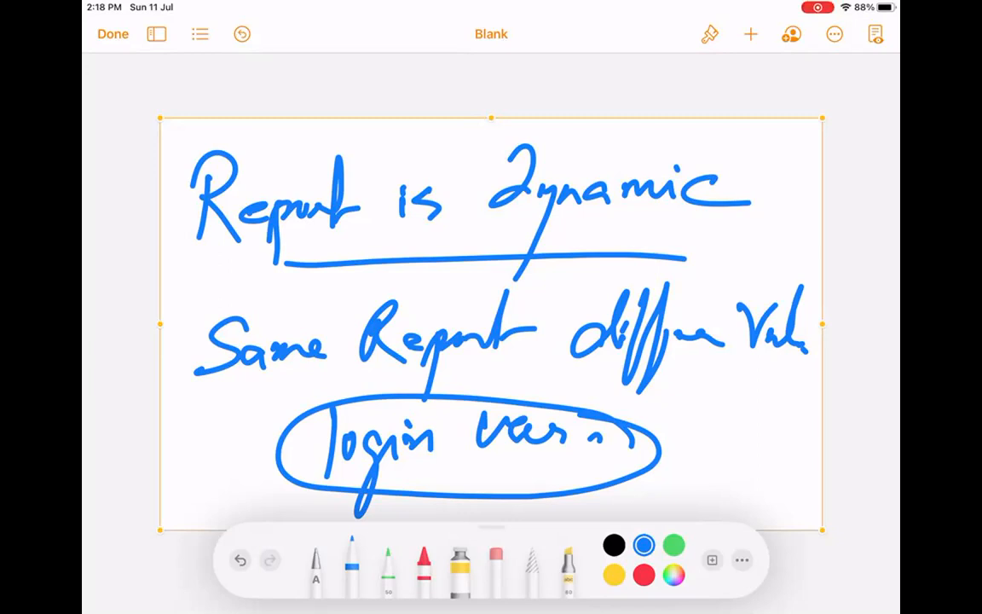
left_click(769, 468)
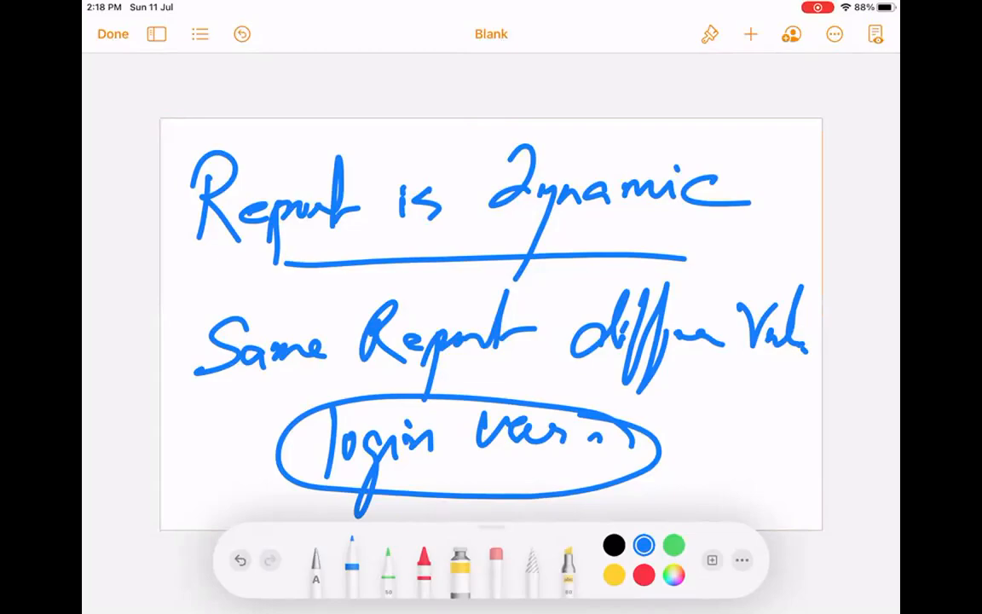
Step: Switch to the Zoom meeting and agree to continue while it is being recorded
key("super+h")
scroll(491, 307, "right", 2)
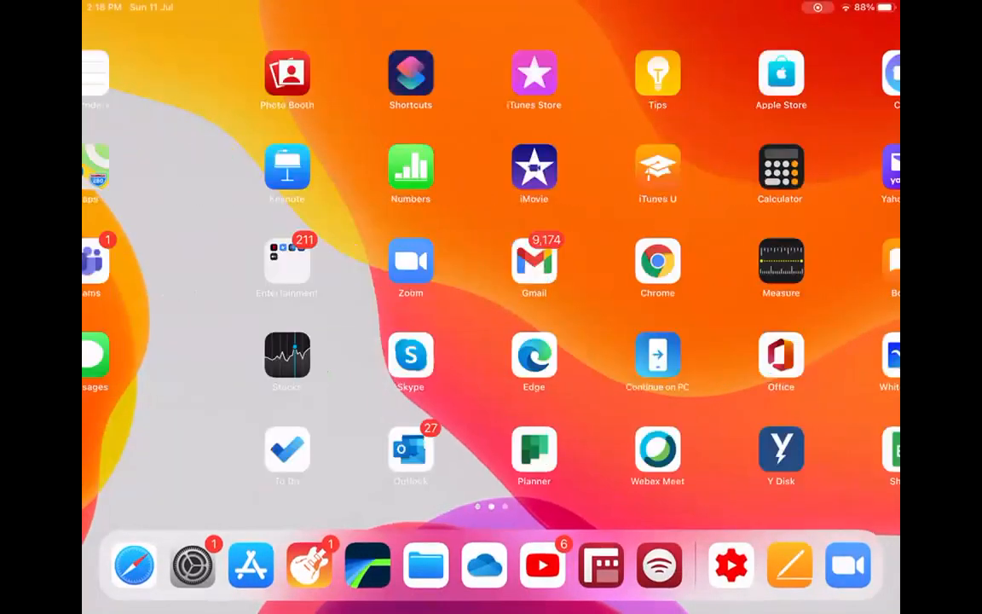
left_click(304, 258)
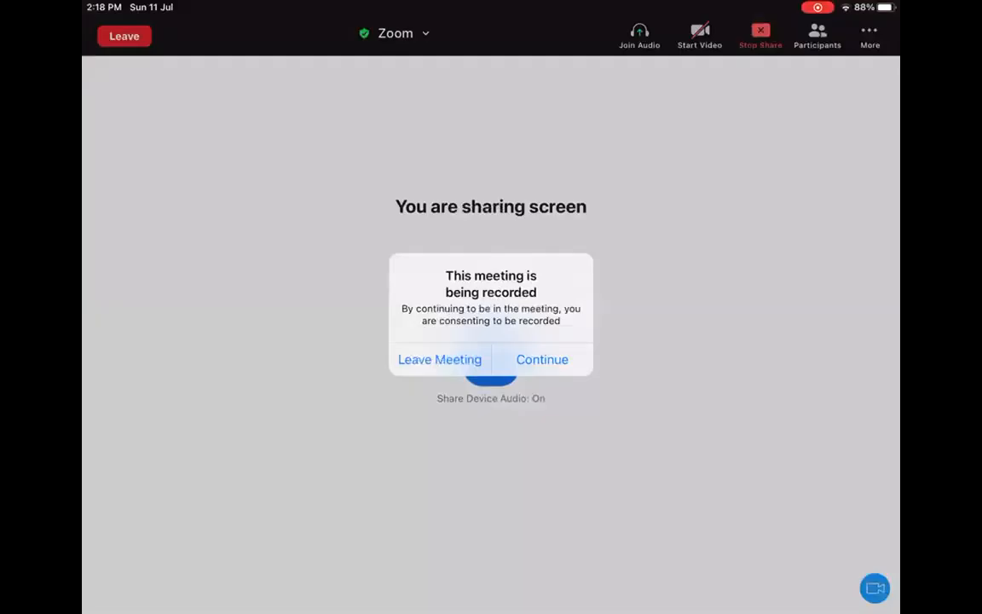
left_click(542, 359)
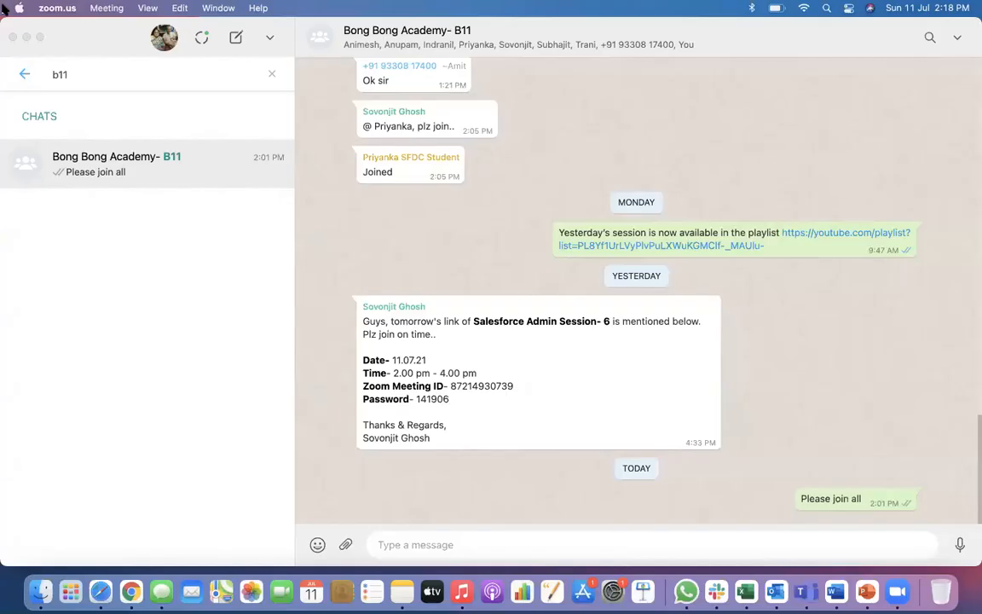
Step: Switch to Google Chrome, close all tabs except Hands-On Orgs and the Edge Emergency Generator opportunity, and reload the opportunity
left_click(12, 37)
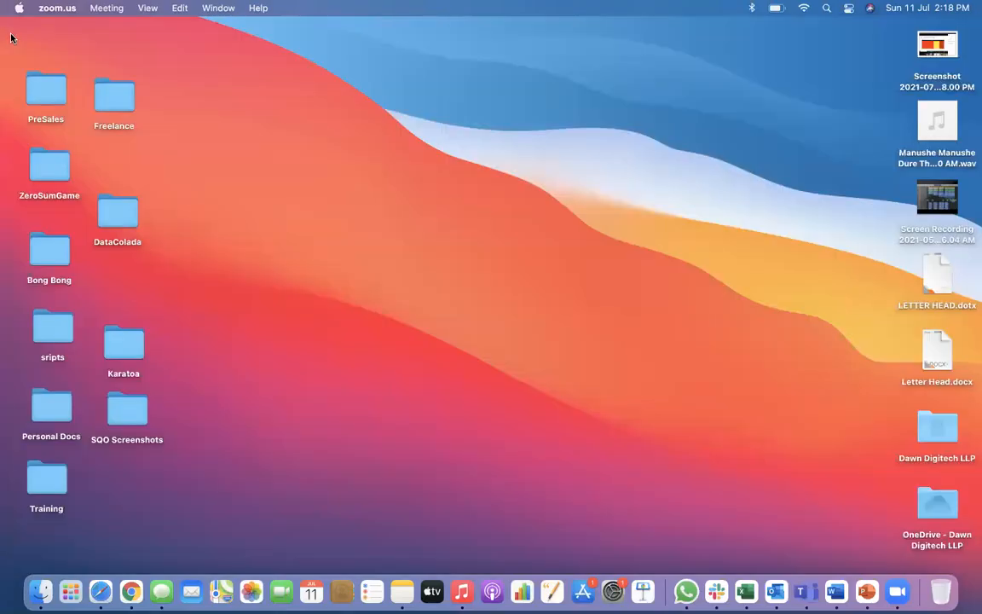
left_click(130, 590)
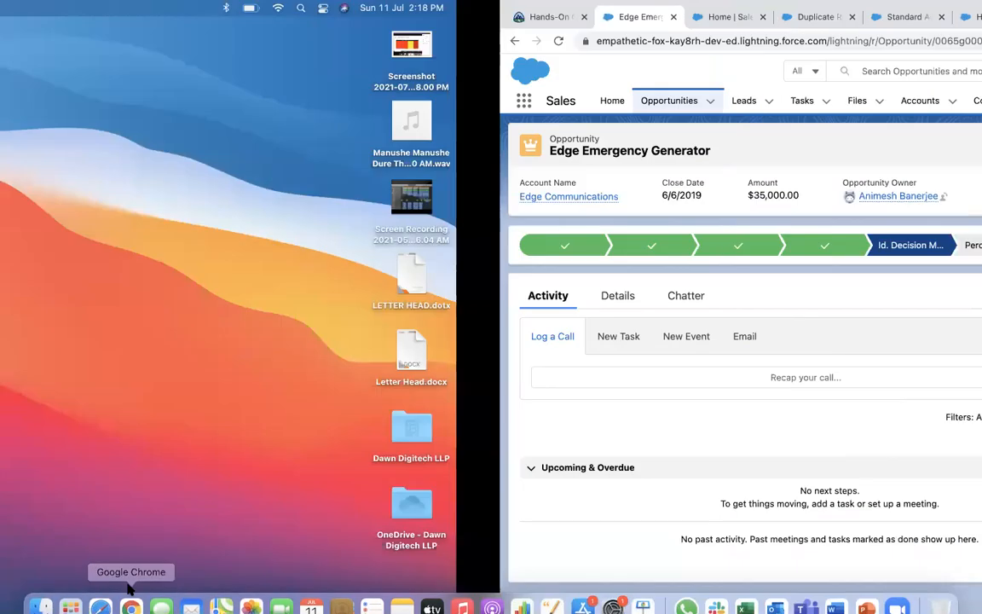
left_click(228, 16)
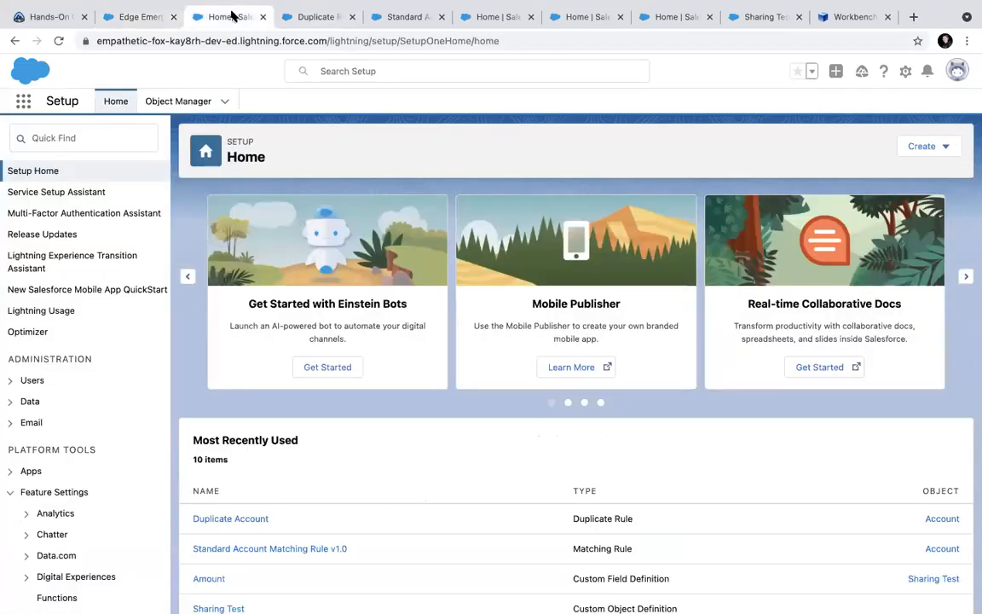
left_click(262, 16)
left_click(263, 16)
left_click(263, 16)
left_click(263, 17)
left_click(263, 16)
left_click(262, 16)
left_click(262, 17)
left_click(263, 16)
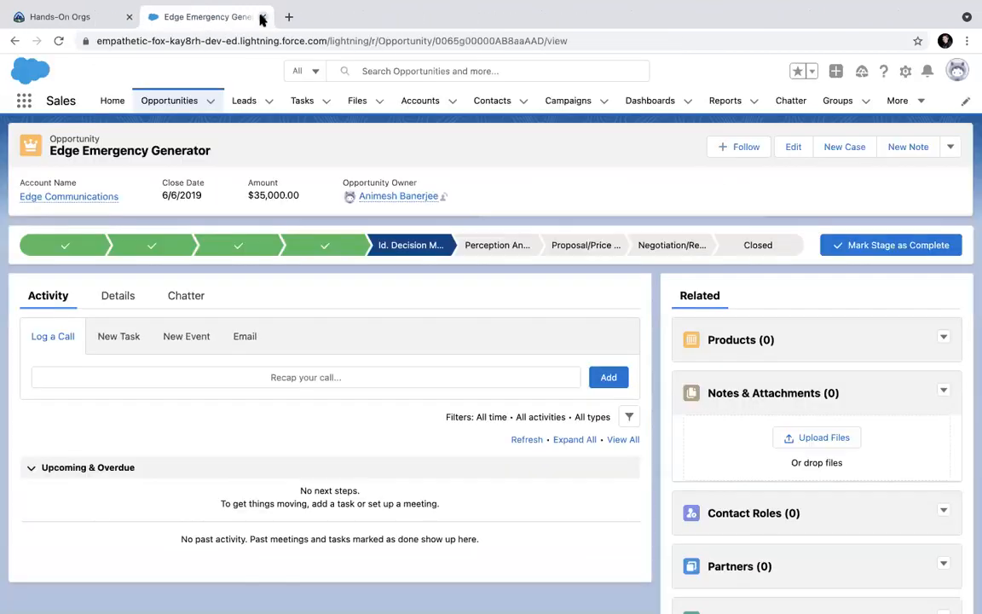
left_click(58, 41)
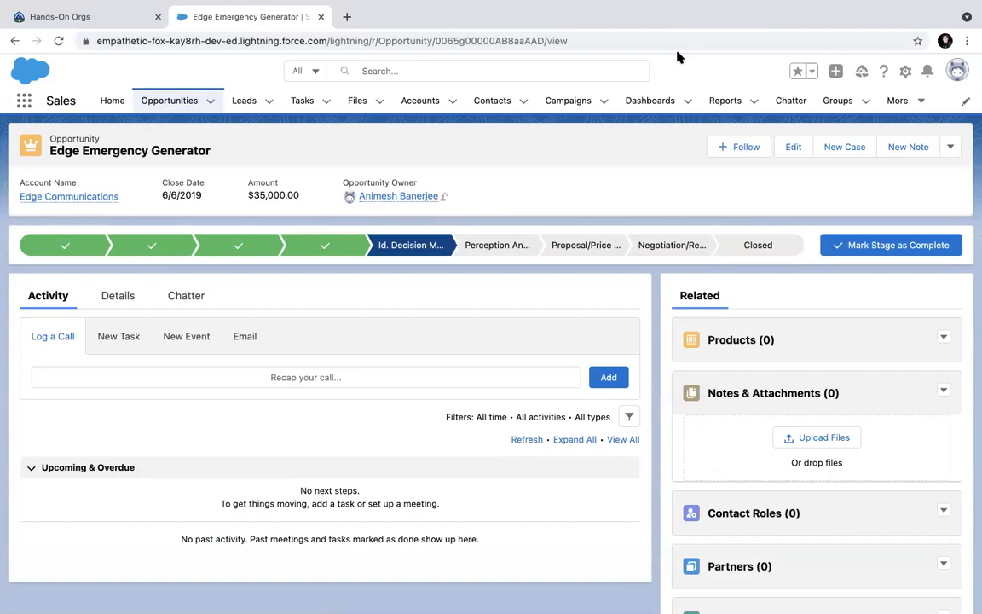
Step: Open the Salesforce Reports page and start a new report
left_click(905, 72)
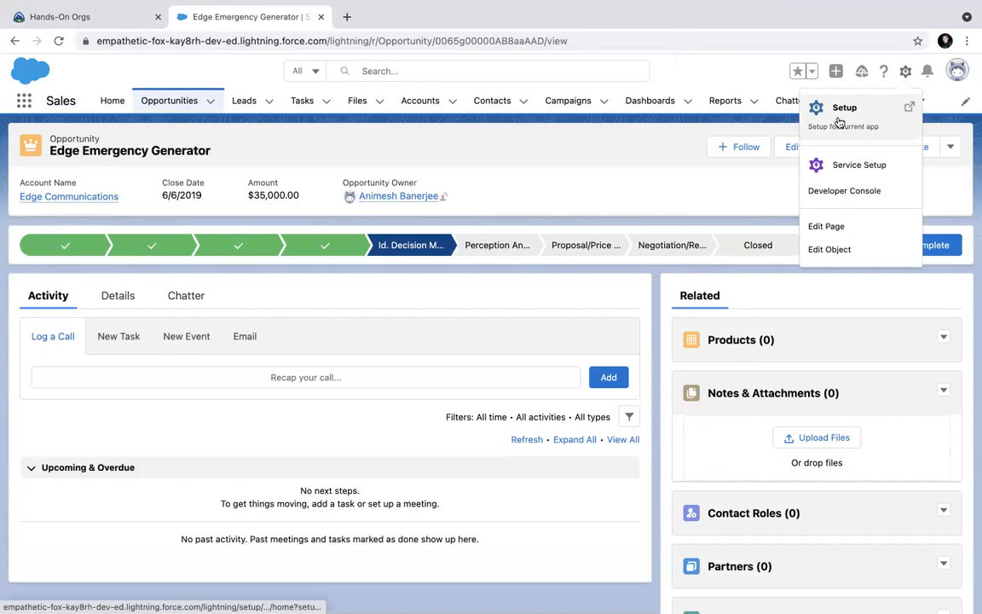
left_click(671, 67)
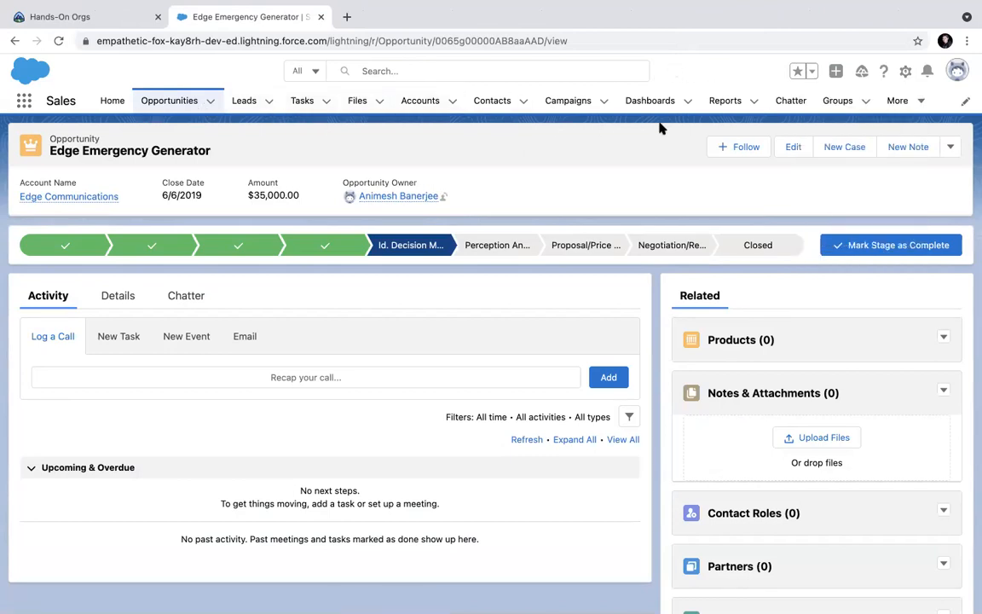
left_click(715, 108)
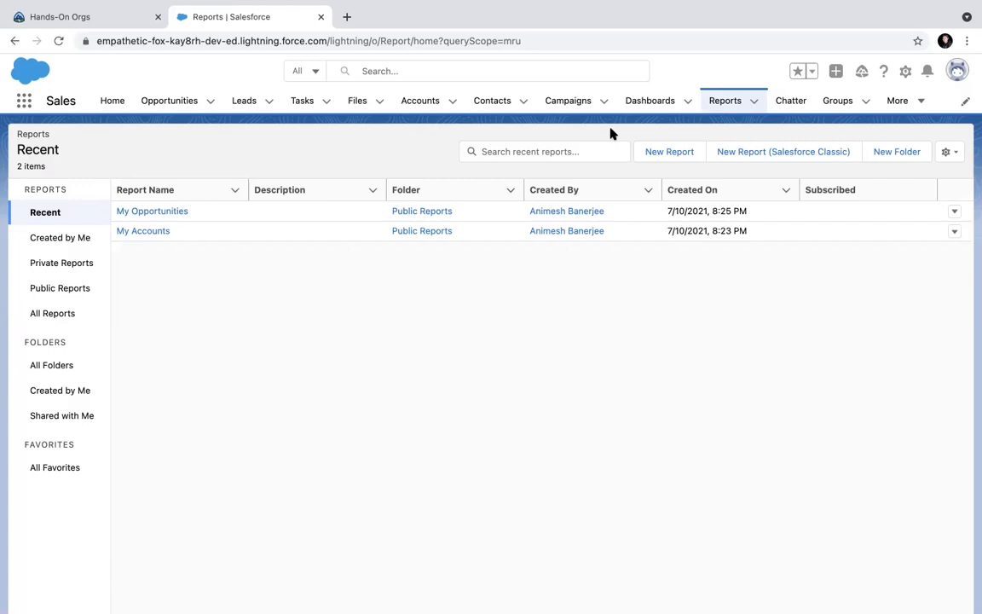
left_click(658, 157)
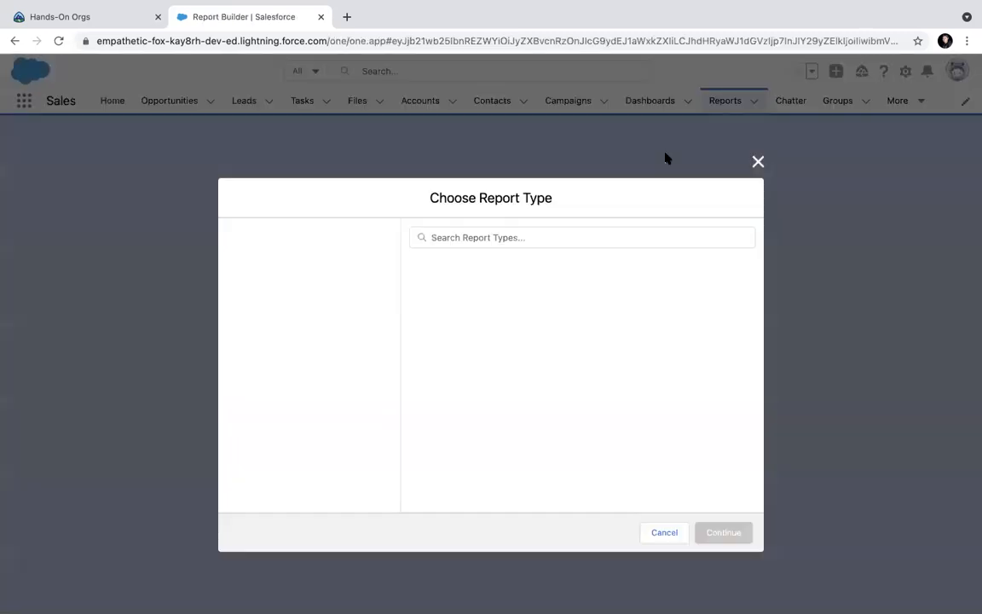
Step: Look through the available report types, from accounts and opportunities to cases, leads, campaigns, activities, contracts and orders
scroll(490, 344, "down", 4)
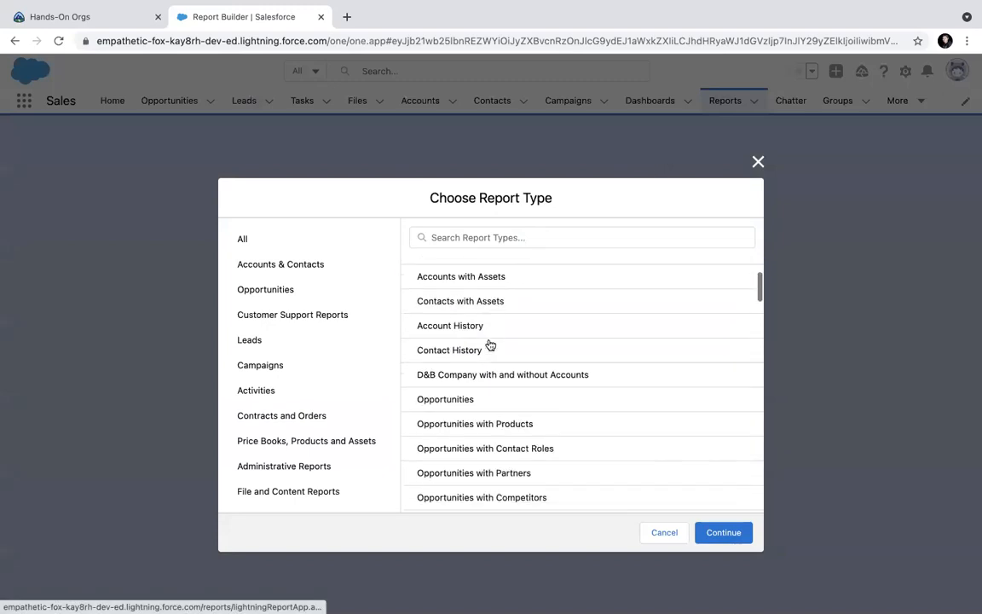
scroll(488, 344, "up", 4)
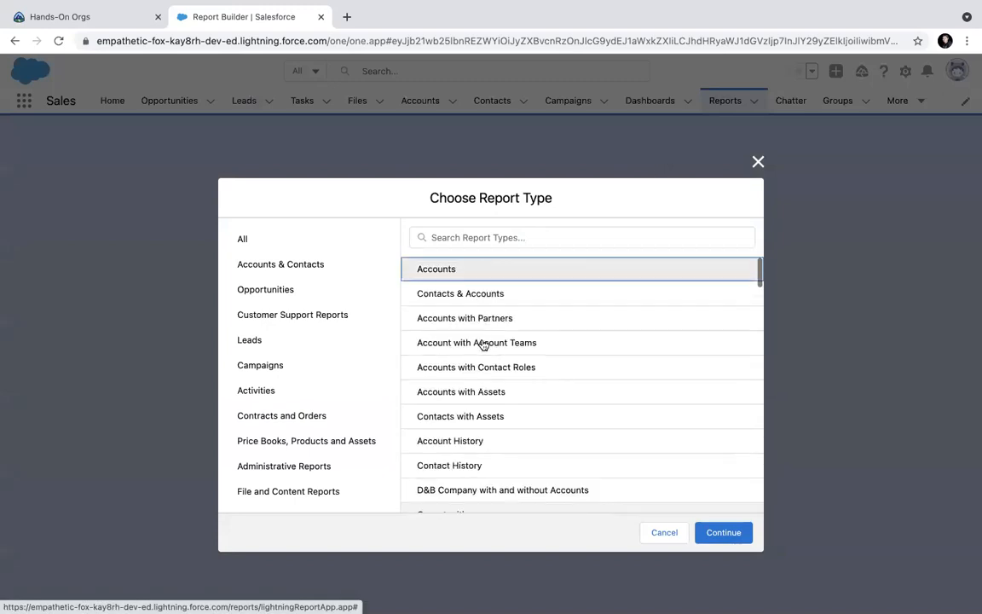
left_click(438, 271)
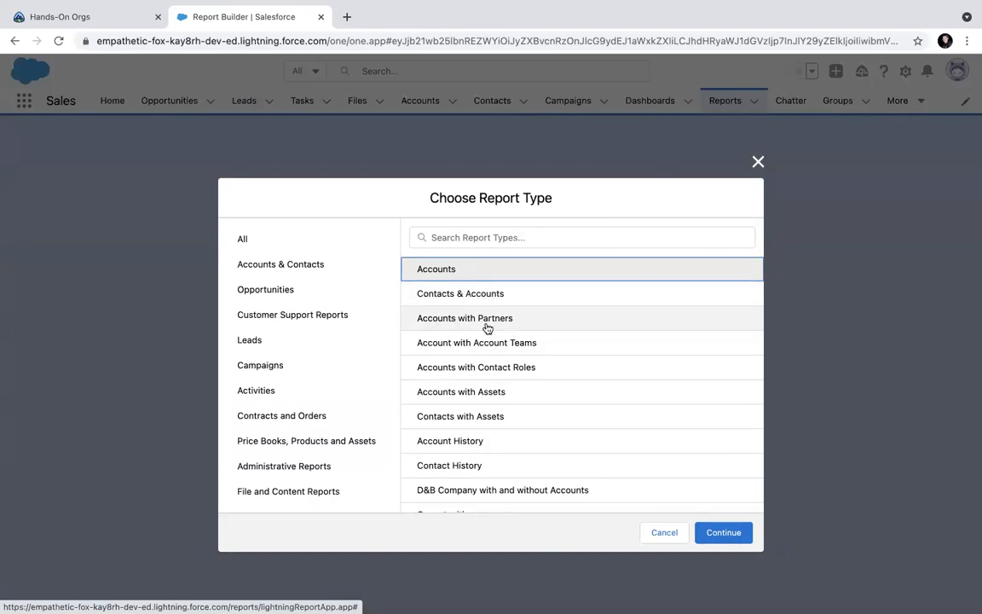
scroll(488, 329, "down", 3)
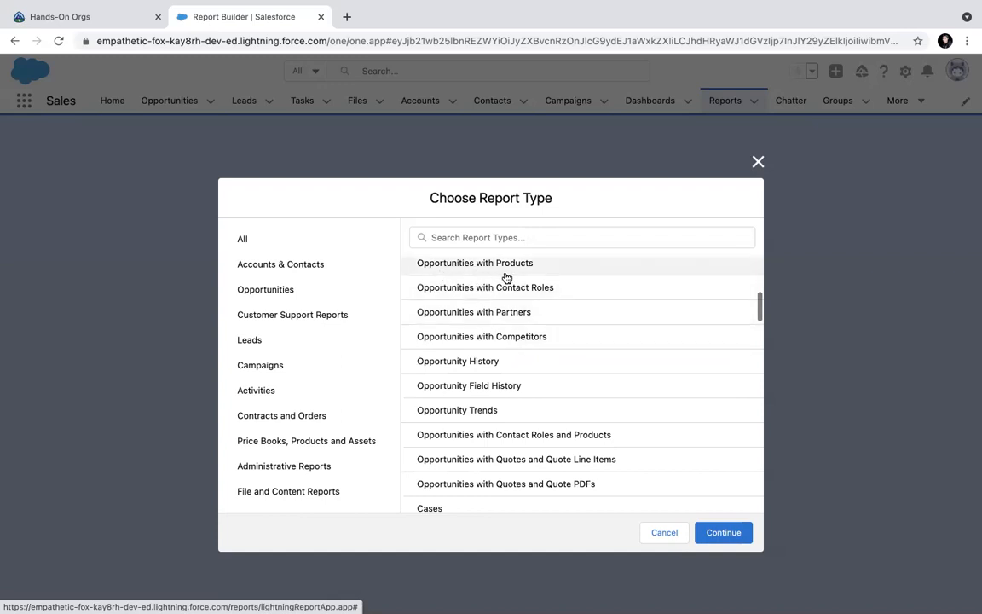
scroll(501, 282, "up", 1)
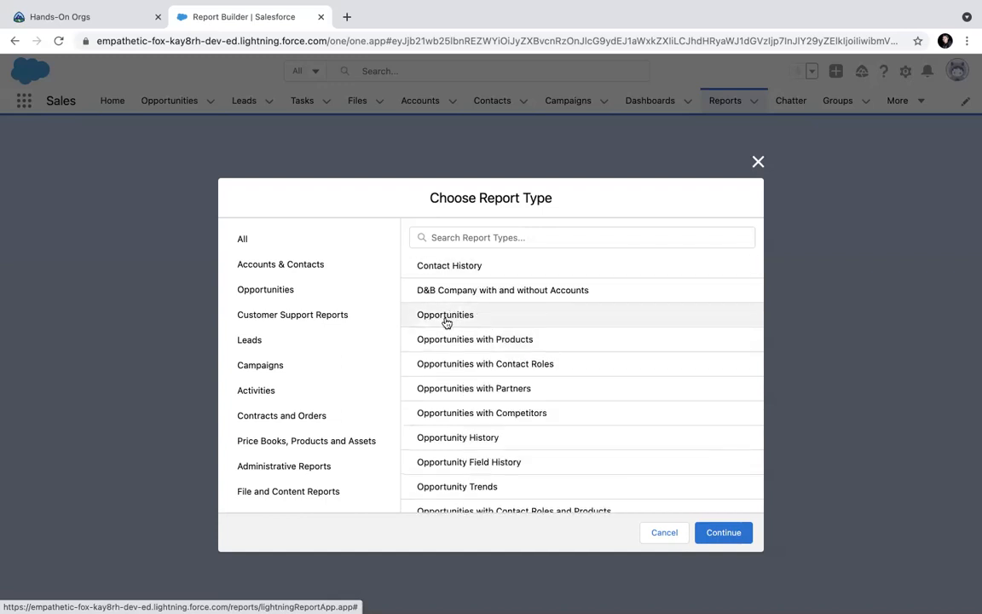
scroll(456, 399, "down", 2)
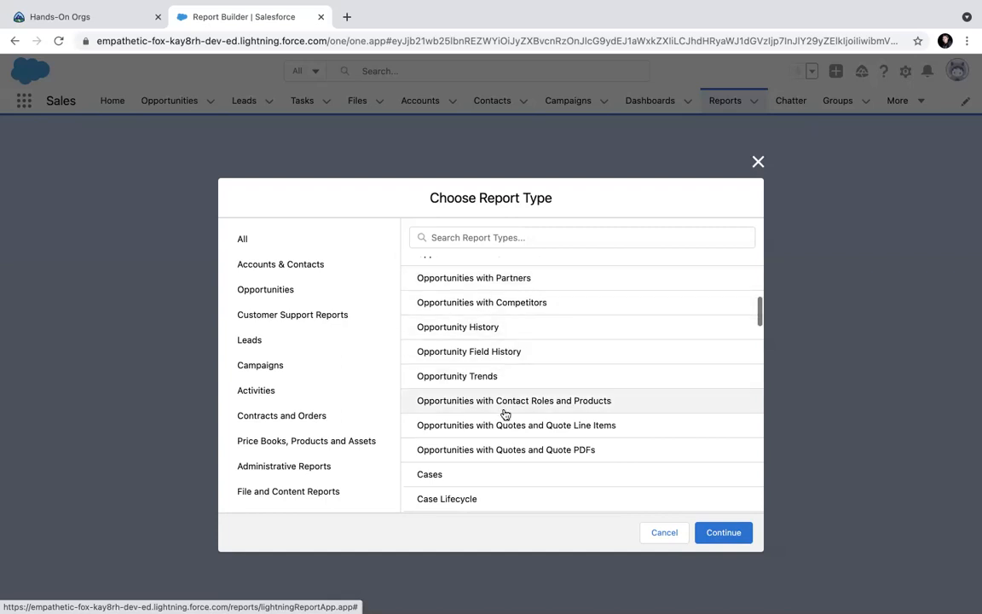
scroll(505, 414, "down", 1)
scroll(460, 440, "down", 2)
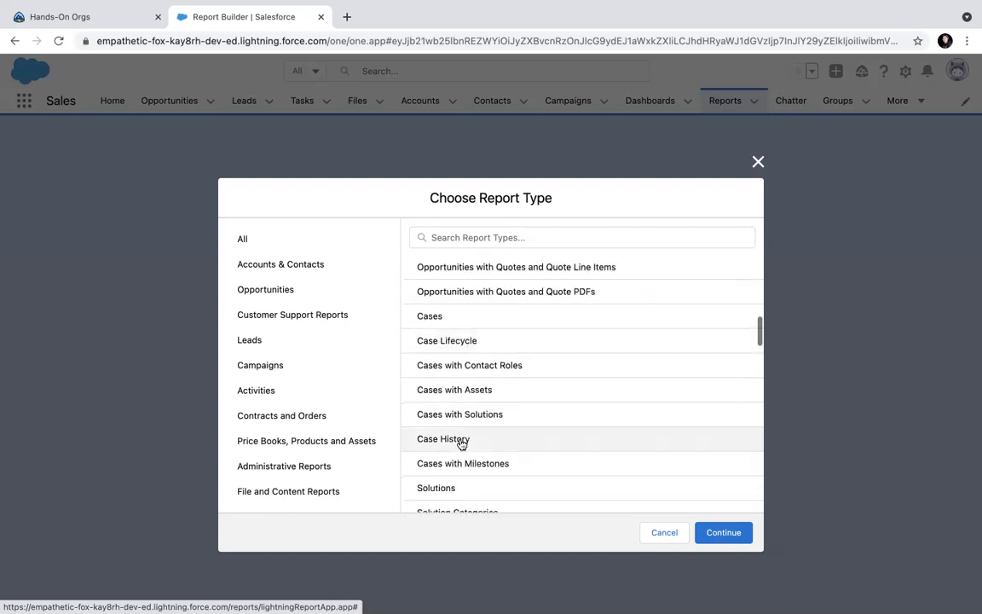
scroll(506, 434, "down", 8)
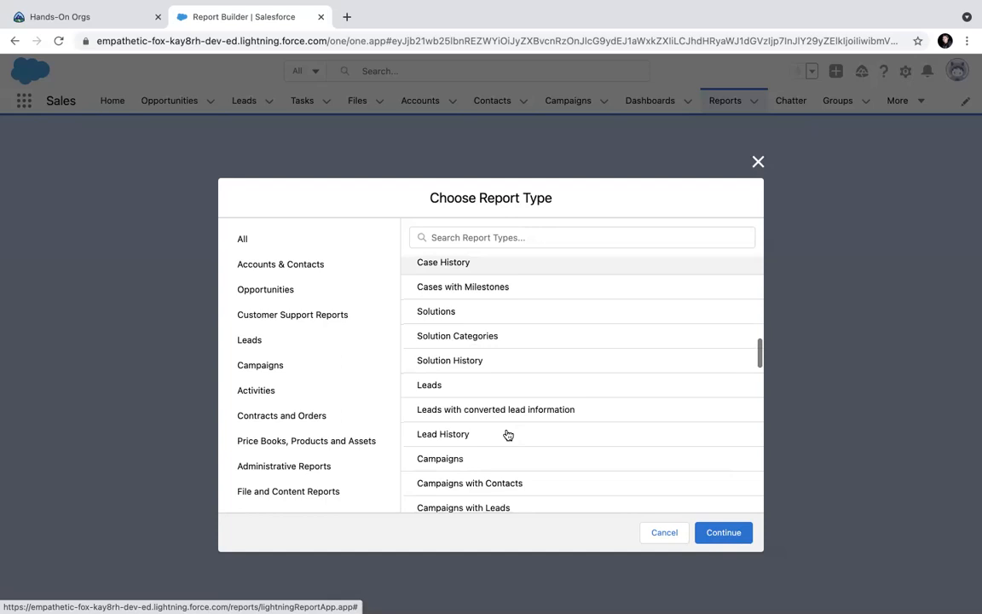
scroll(507, 435, "down", 6)
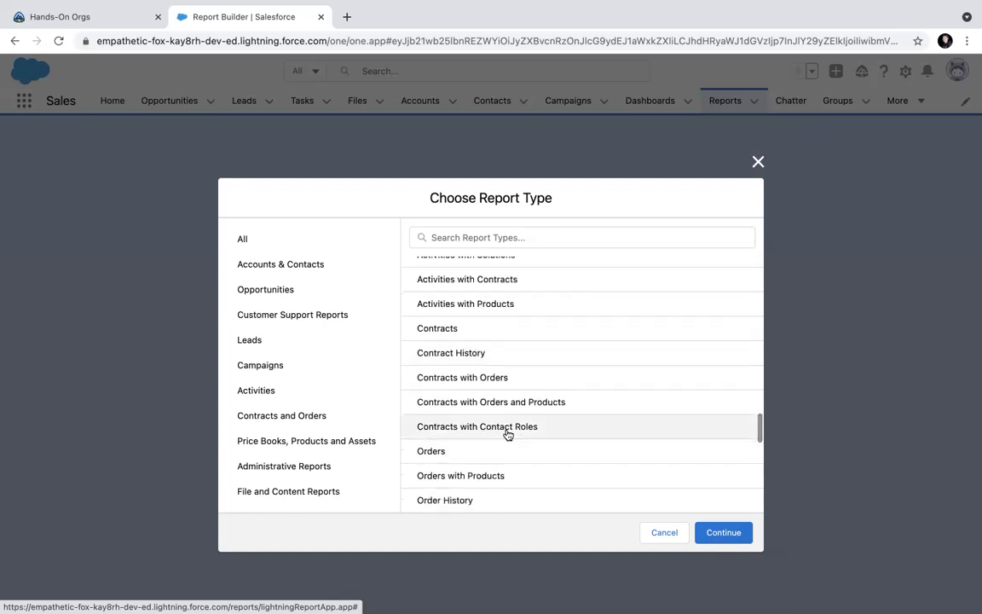
scroll(506, 433, "up", 15)
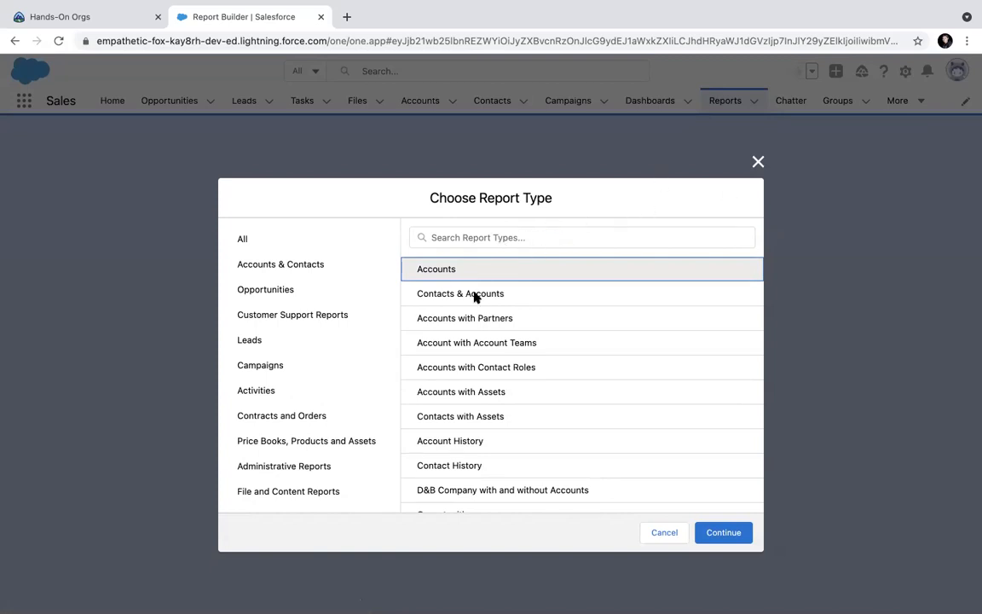
Step: Choose the Opportunities report type and continue to the report builder
scroll(490, 388, "down", 3)
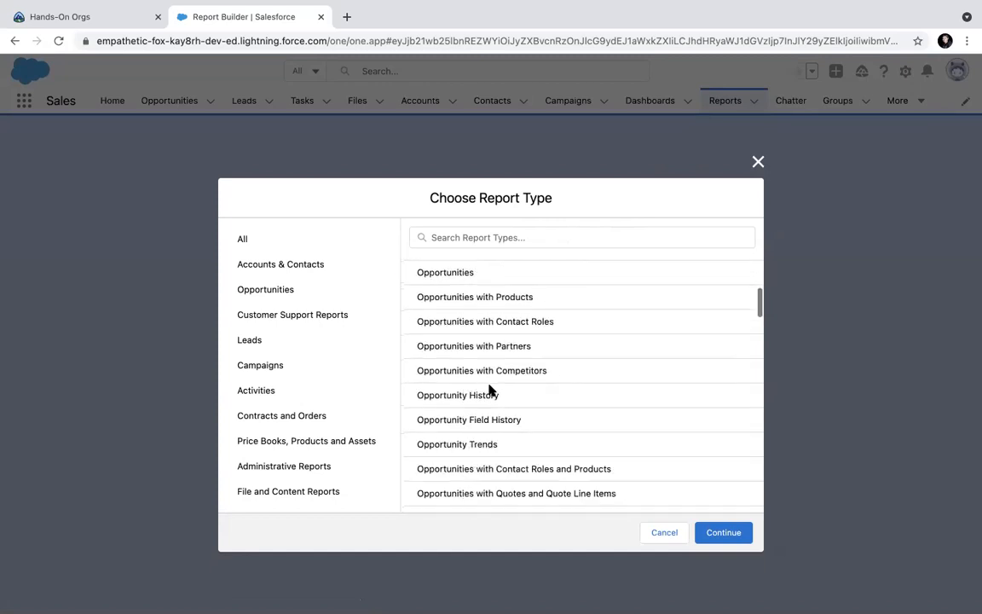
left_click(453, 274)
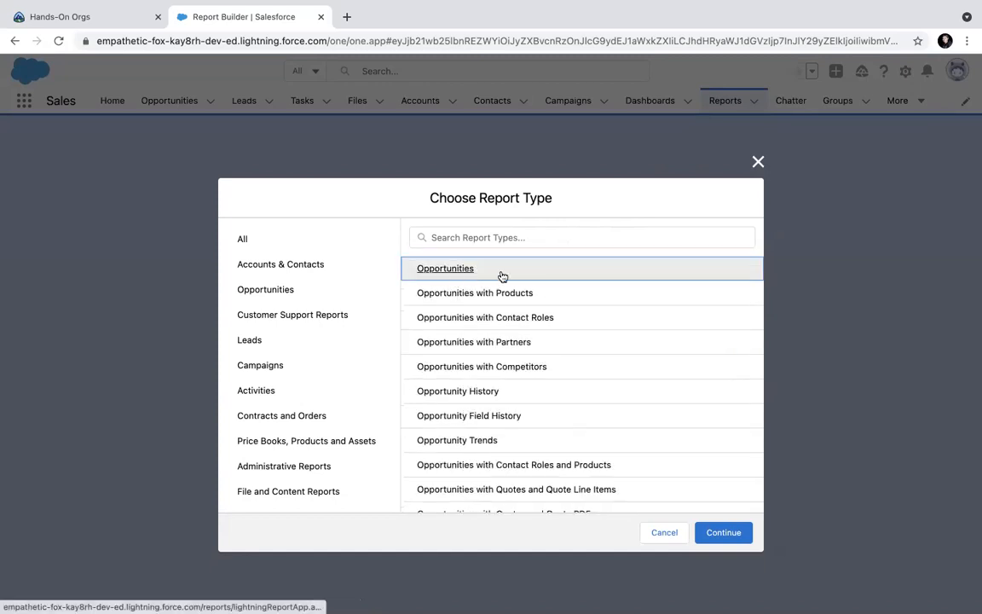
left_click(716, 537)
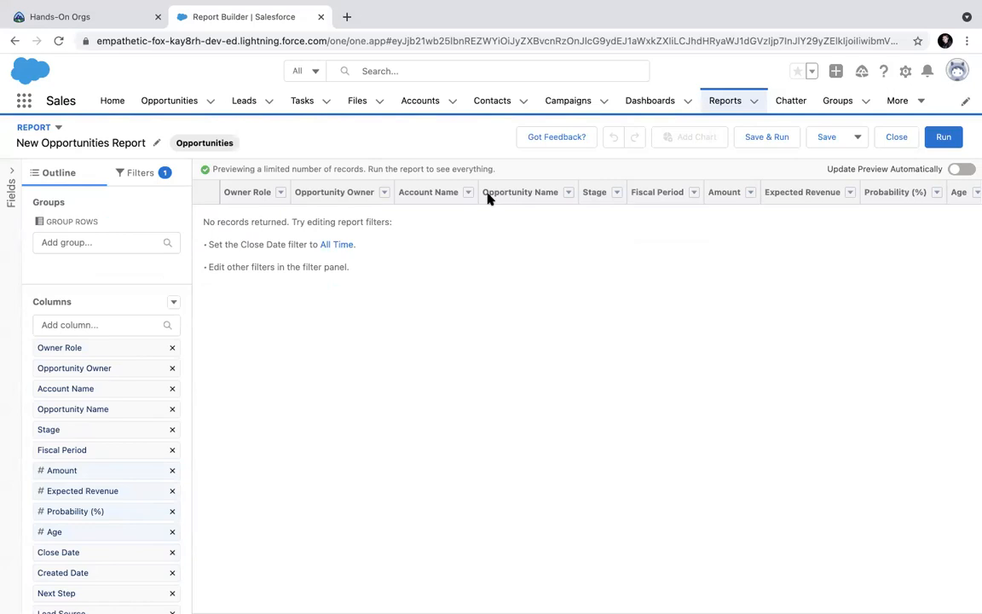
Step: Remove the Owner Role, Opportunity Owner, Probability (%), Age and Expected Revenue columns from the report
mouse_move(509, 4)
left_click(280, 193)
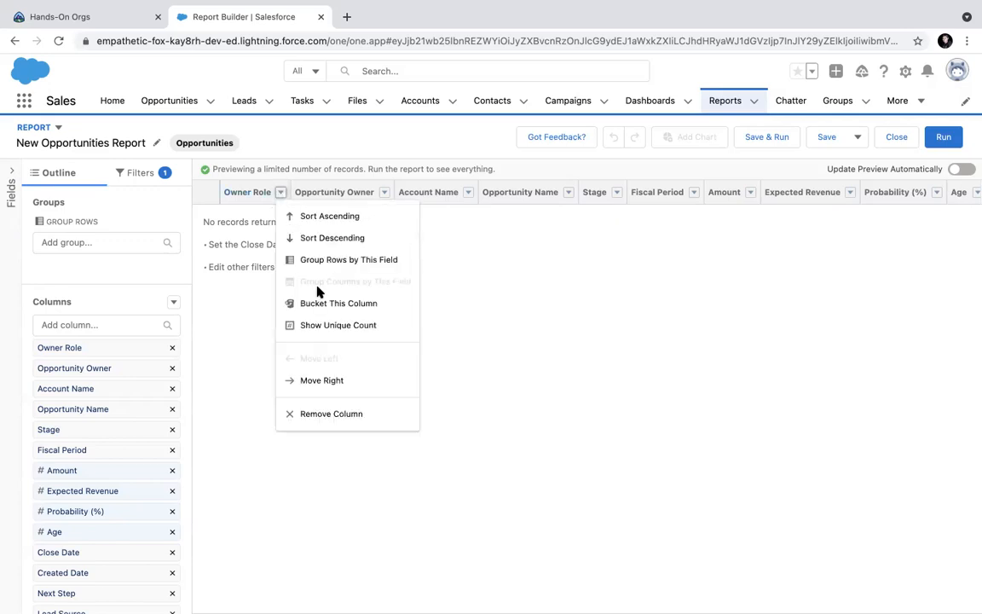
left_click(325, 414)
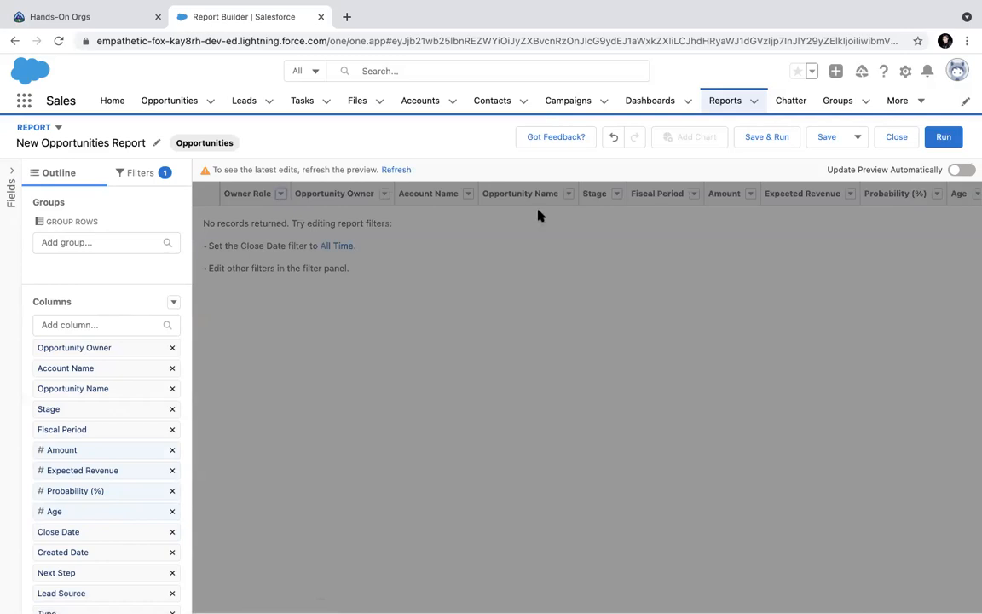
left_click(172, 347)
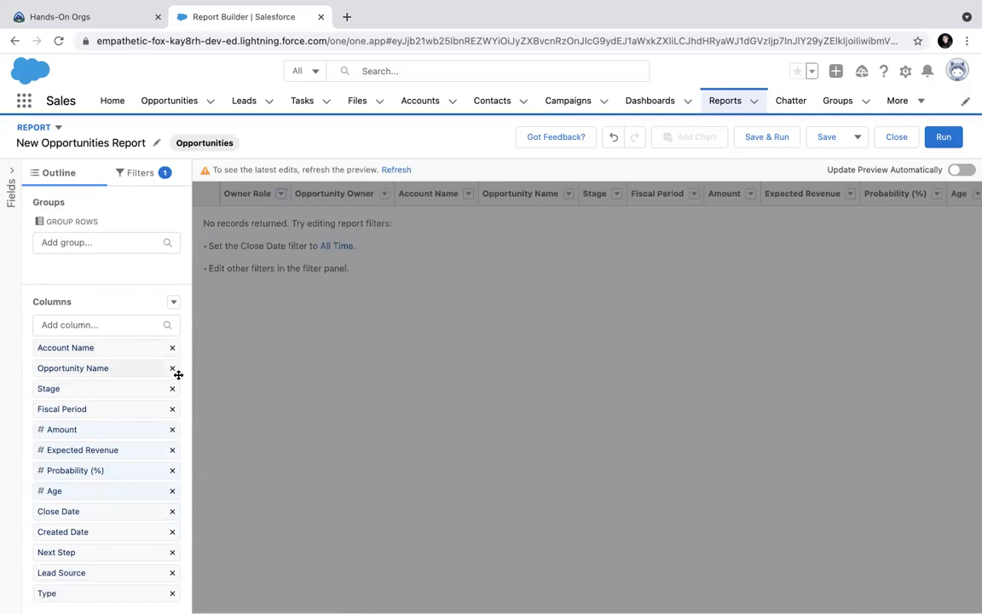
left_click(173, 469)
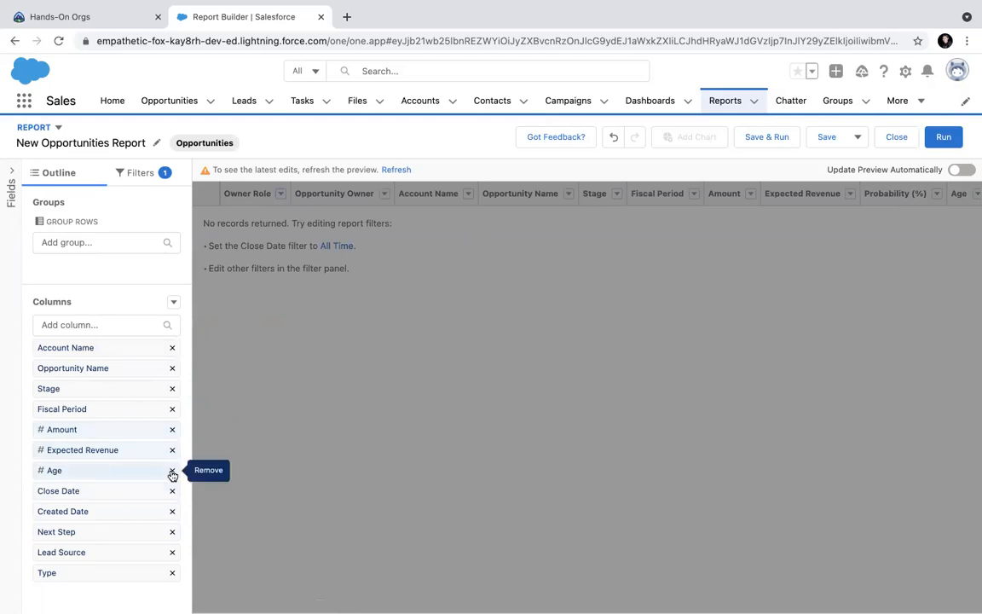
left_click(172, 473)
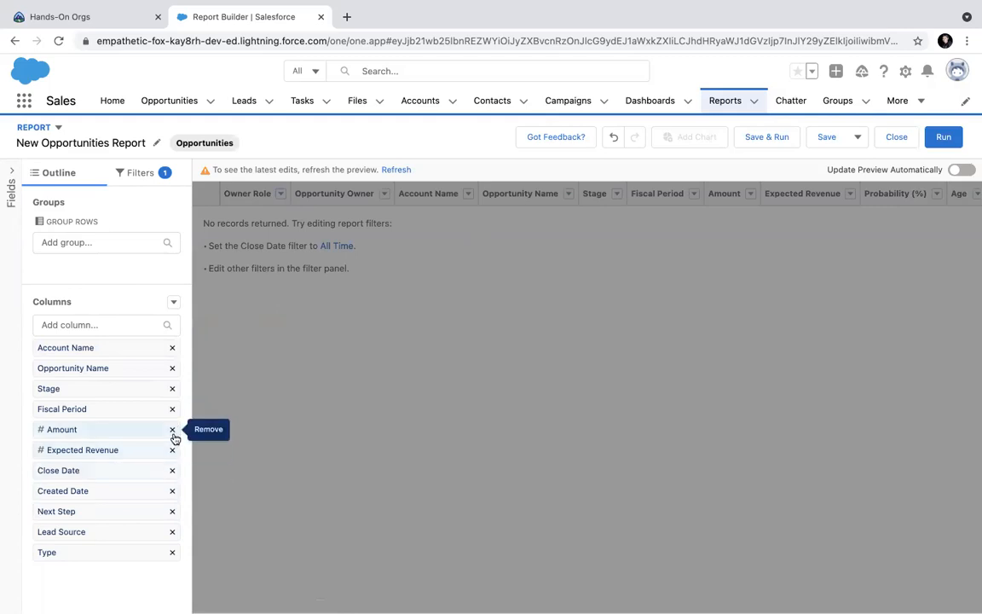
left_click(173, 450)
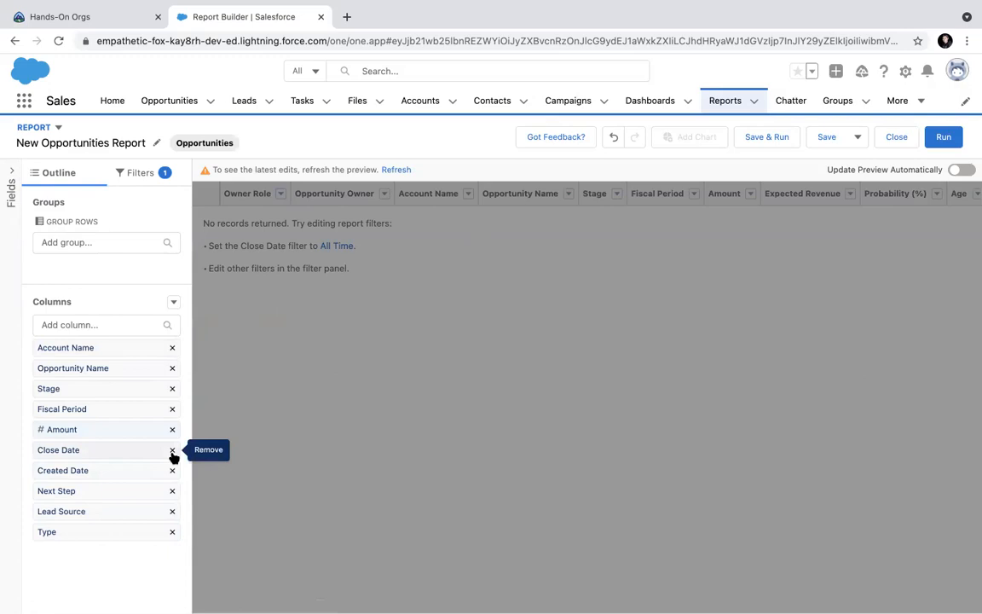
Step: Remove the Close Date, Created Date, Next Step, Lead Source and Fiscal Period columns from the report
left_click(172, 450)
left_click(172, 450)
left_click(172, 450)
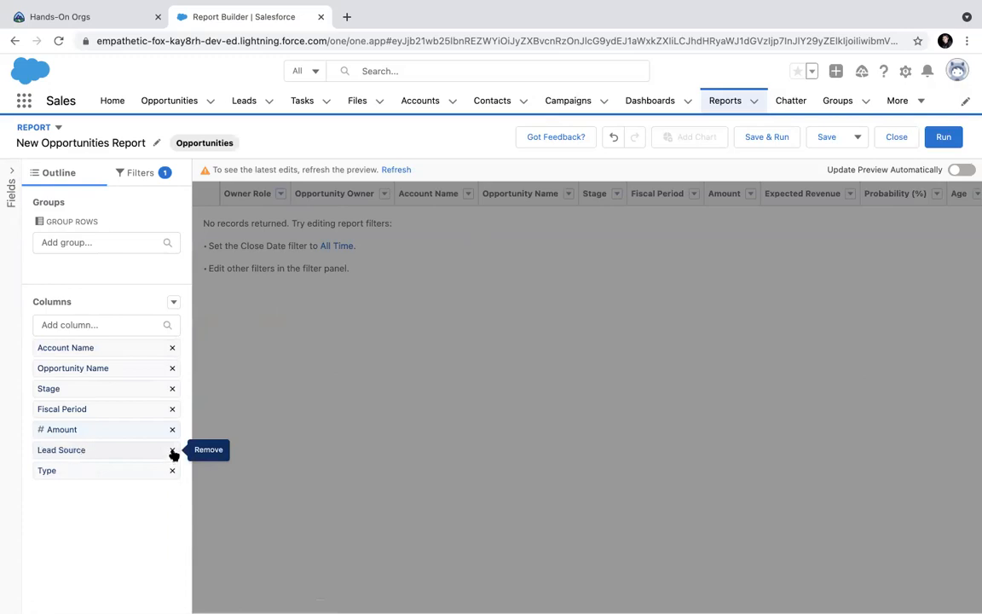
left_click(173, 450)
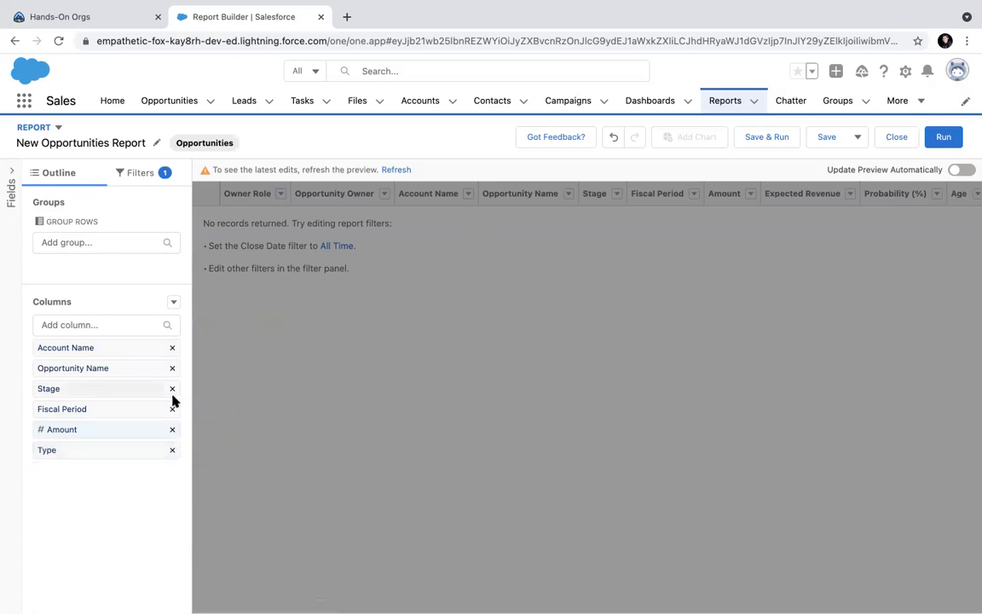
left_click(172, 408)
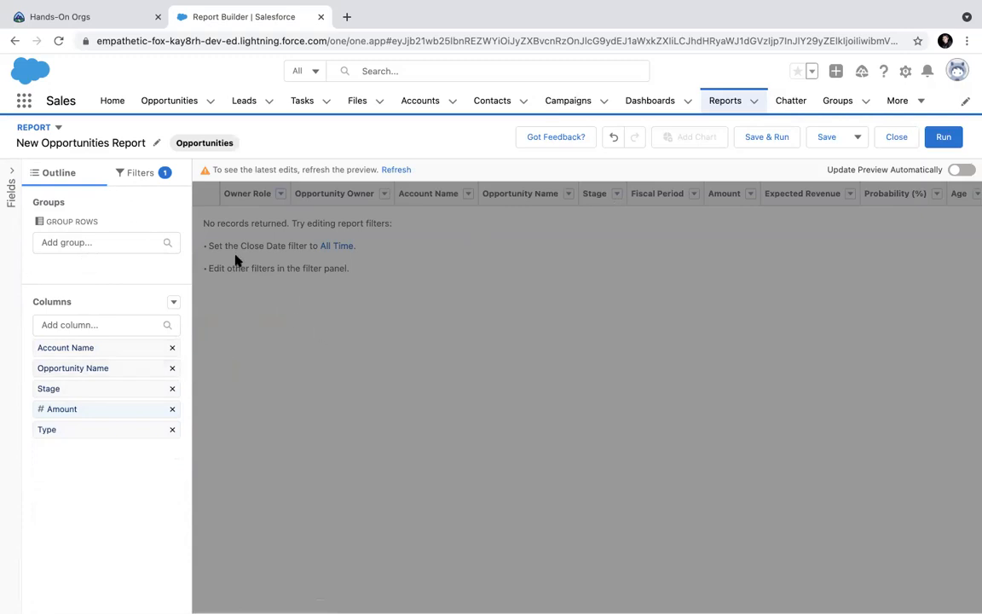
Step: Save and run the report as "Batch 11 Opportunities" in the Public Reports folder, and dismiss the notification
left_click(766, 139)
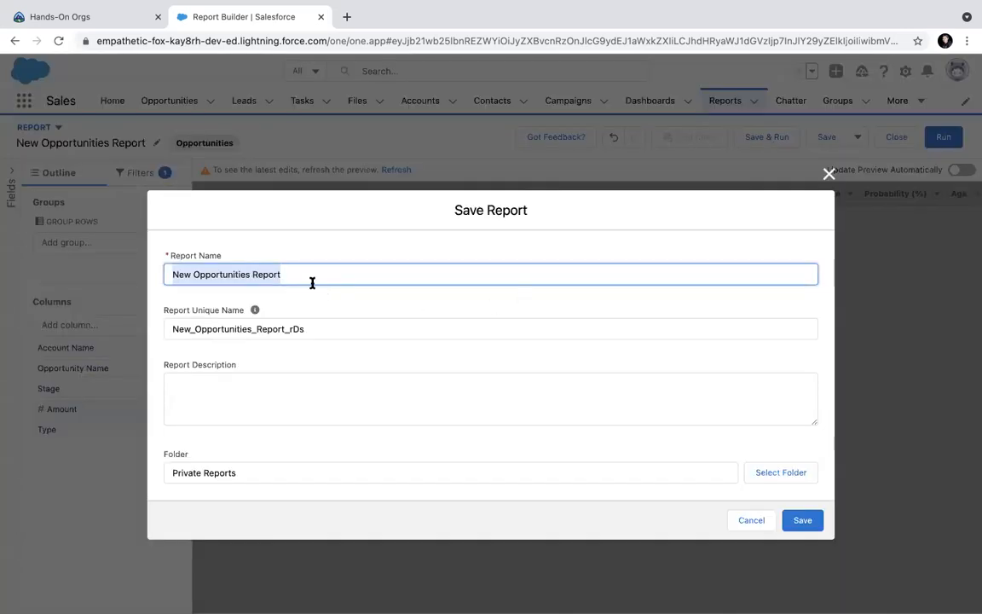
type("Batch 11 Orpp")
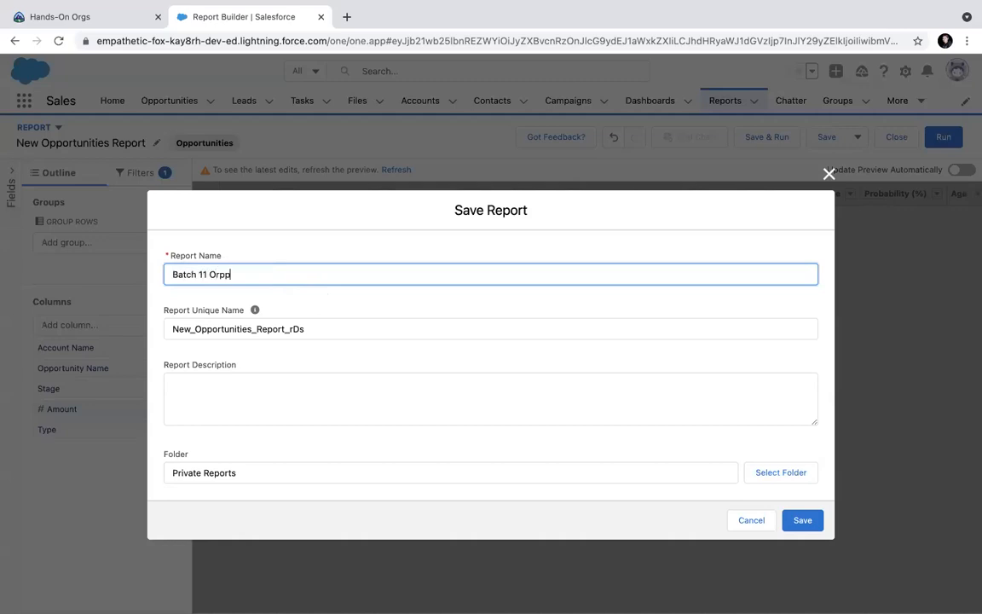
type("orpportunities")
left_click(264, 470)
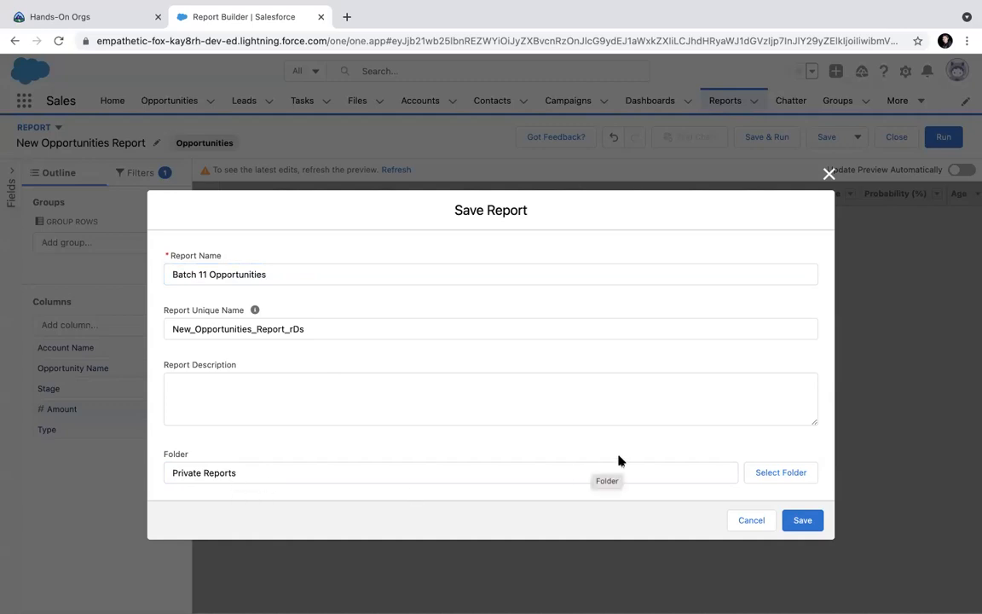
left_click(775, 479)
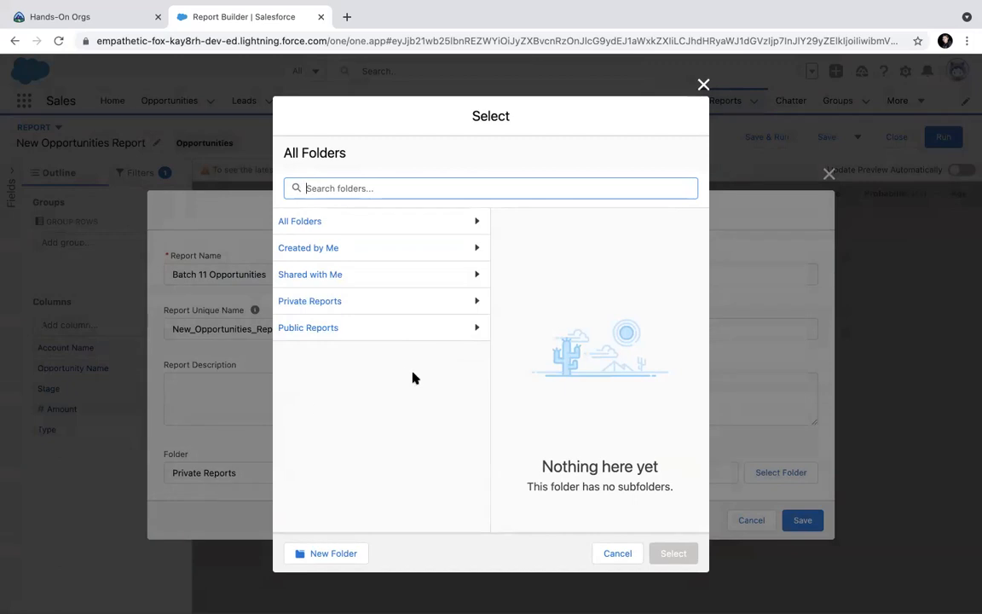
left_click(396, 329)
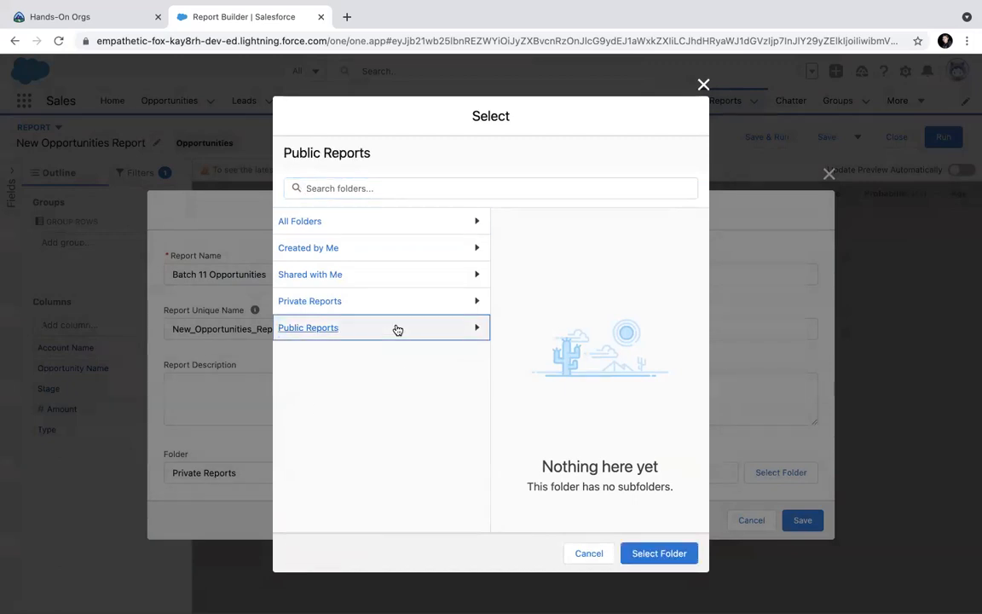
left_click(659, 553)
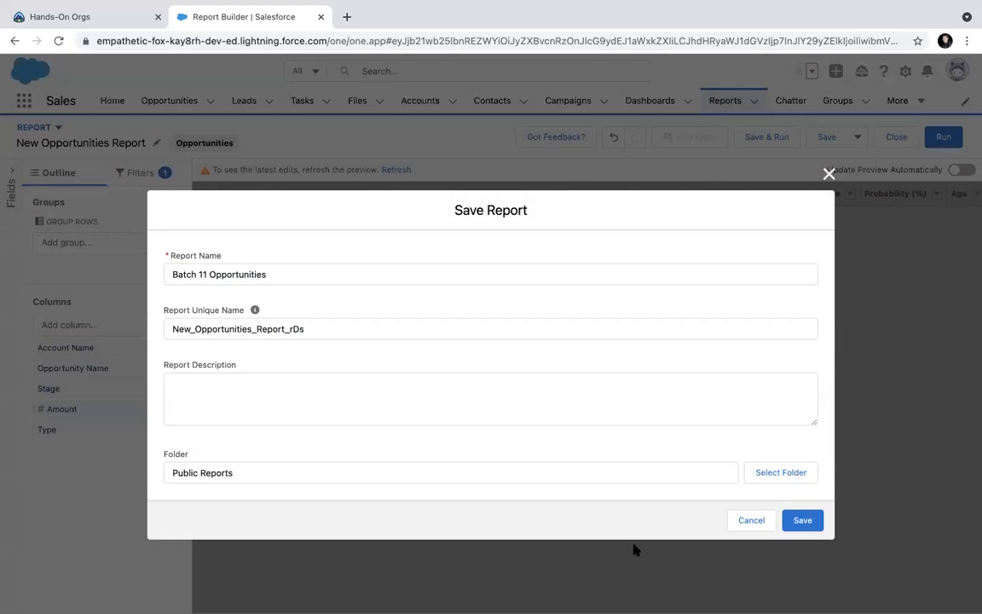
left_click(785, 521)
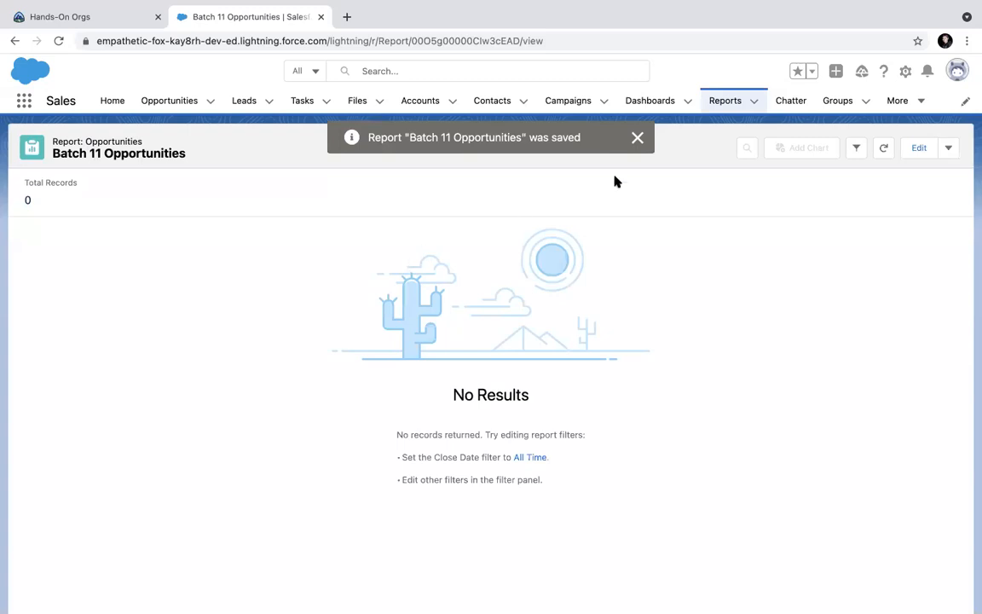
left_click(637, 139)
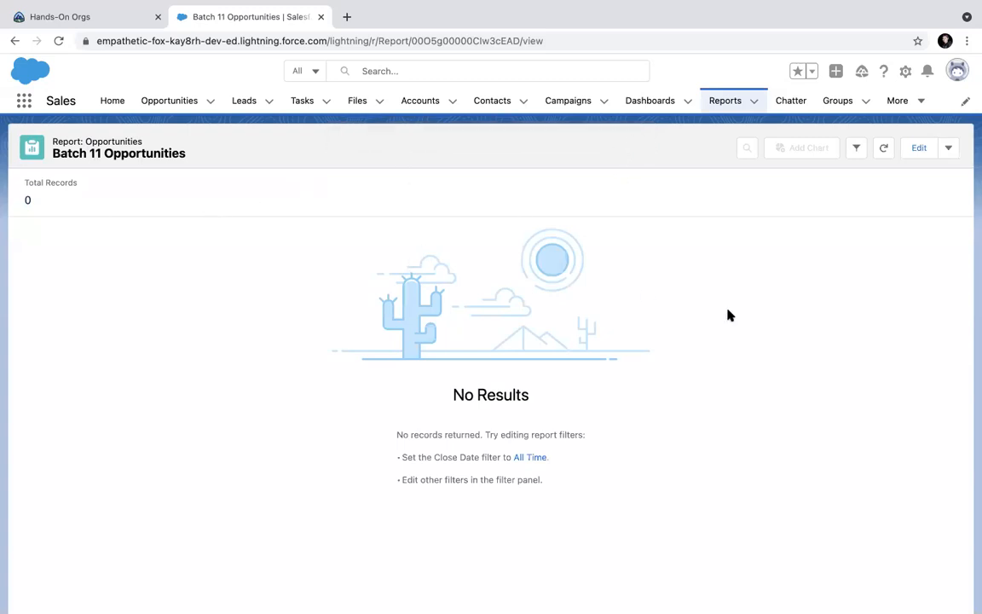
Step: Set the report's Close Date filter range to All Time, run the report and look through its rows
left_click(918, 149)
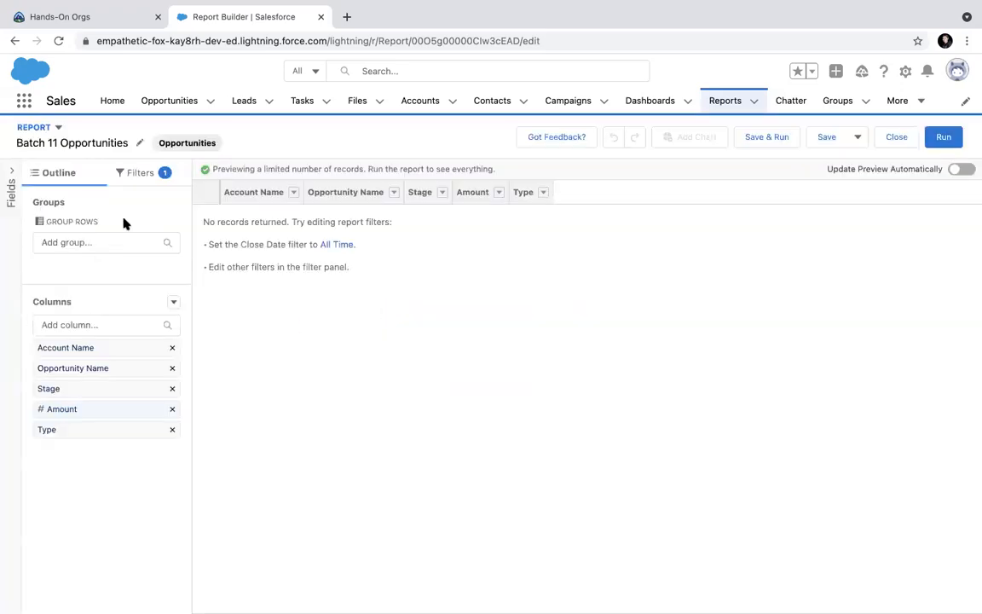
left_click(139, 173)
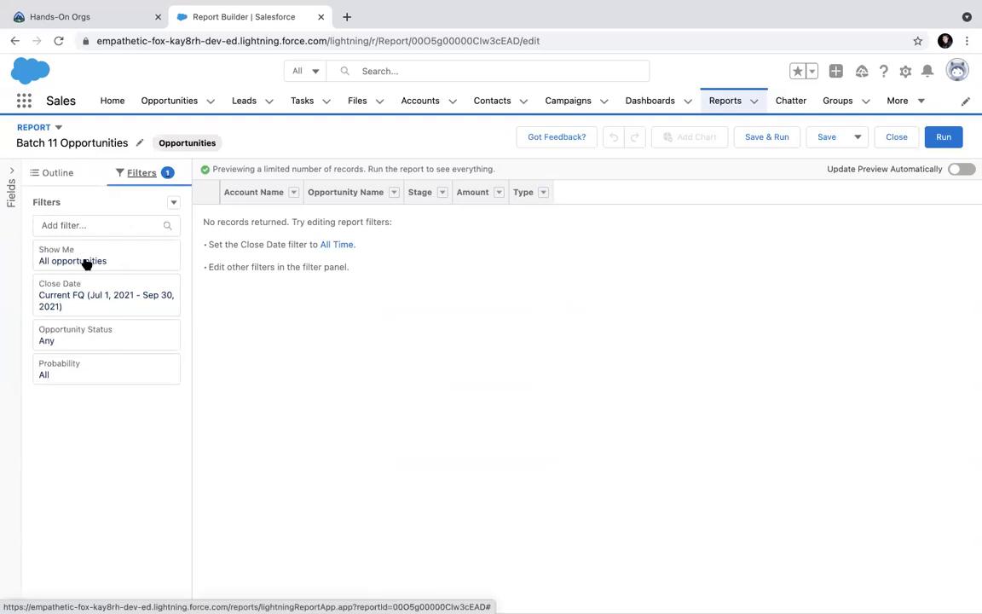
left_click(88, 301)
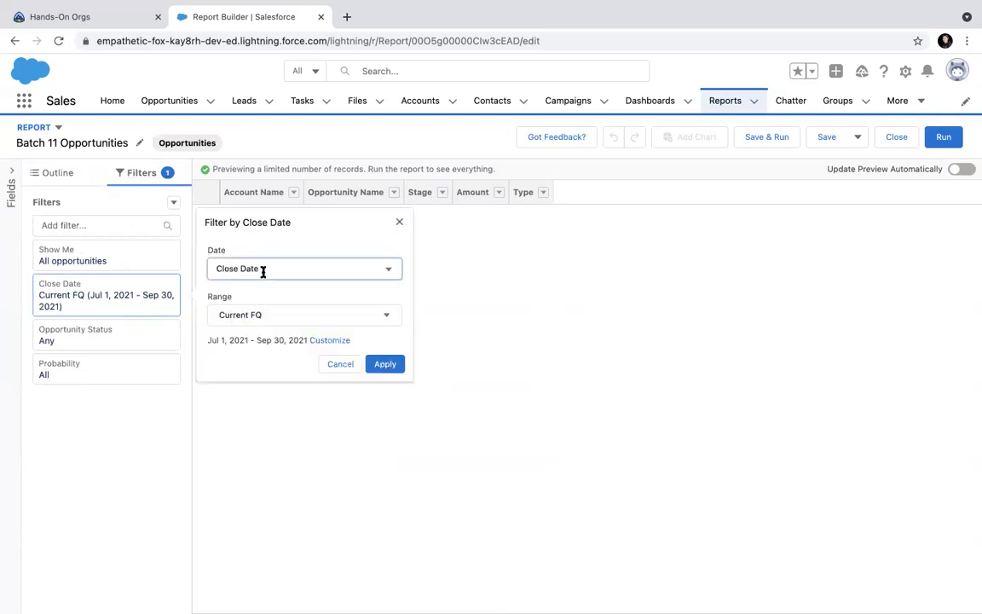
left_click(265, 271)
left_click(431, 309)
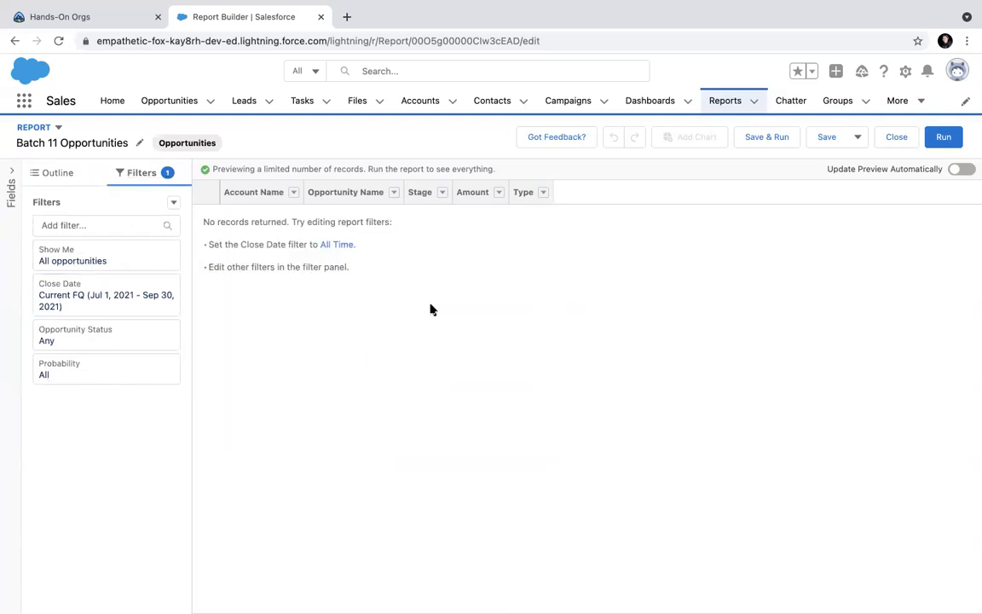
left_click(117, 302)
left_click(285, 318)
left_click(260, 343)
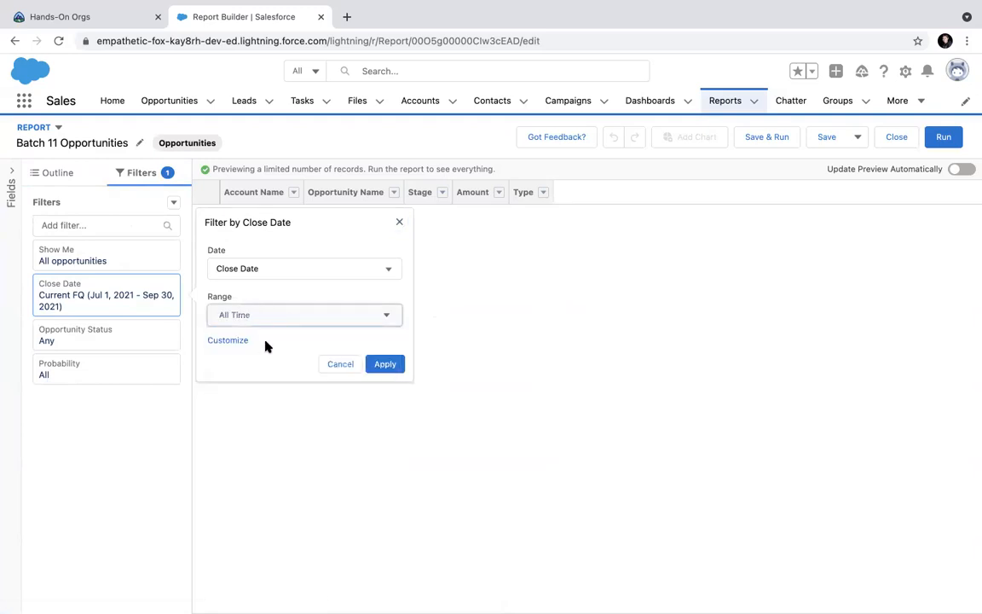
left_click(384, 364)
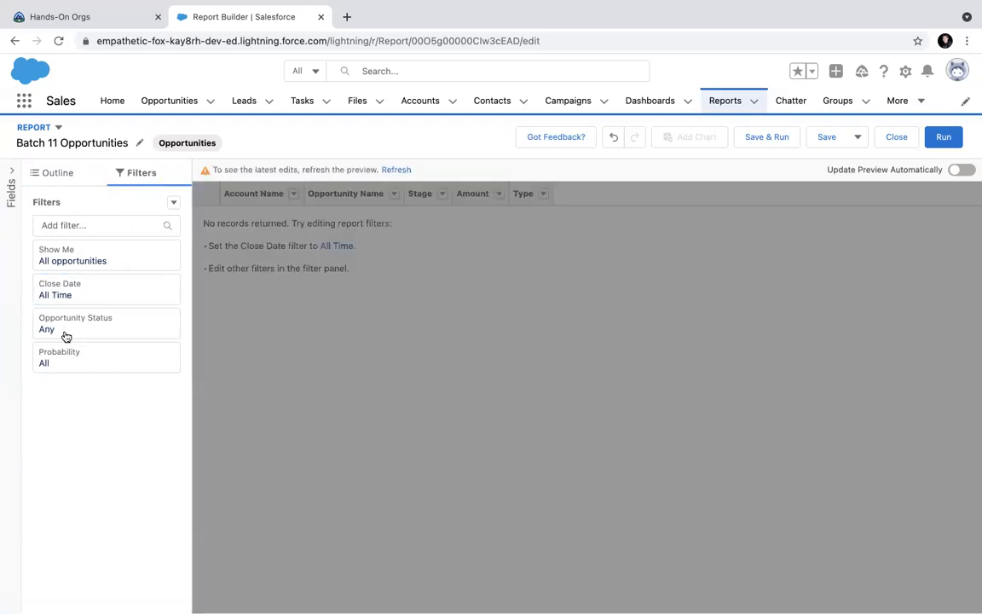
left_click(942, 138)
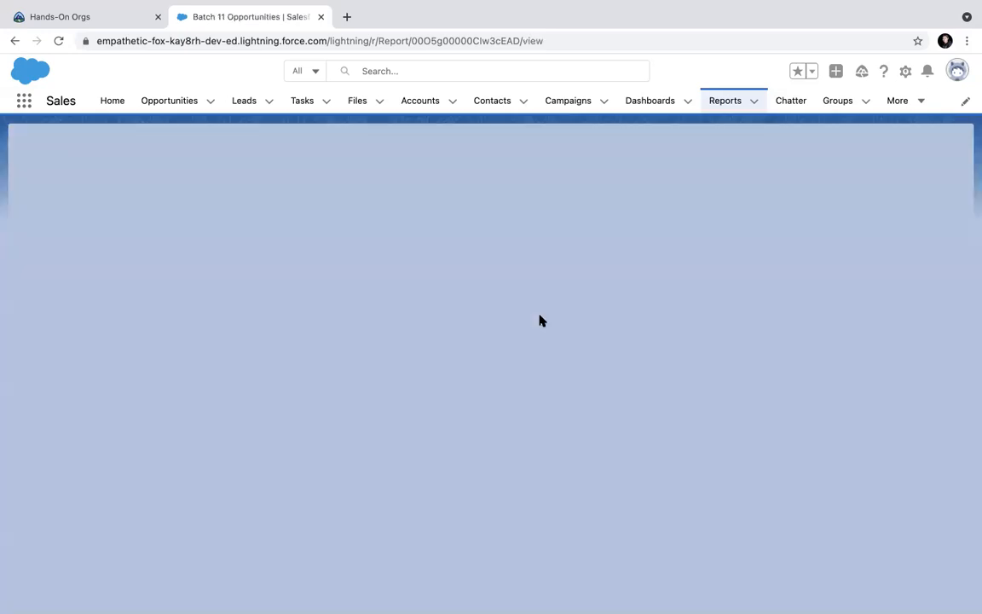
scroll(836, 411, "down", 2)
scroll(836, 412, "down", 5)
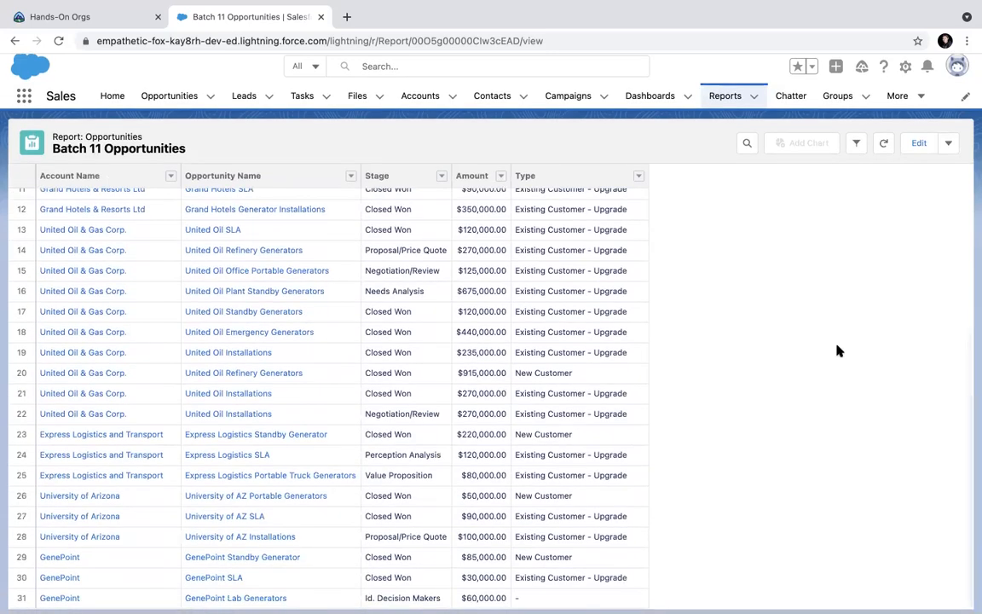
scroll(836, 351, "up", 1)
scroll(836, 350, "down", 1)
scroll(836, 350, "up", 1)
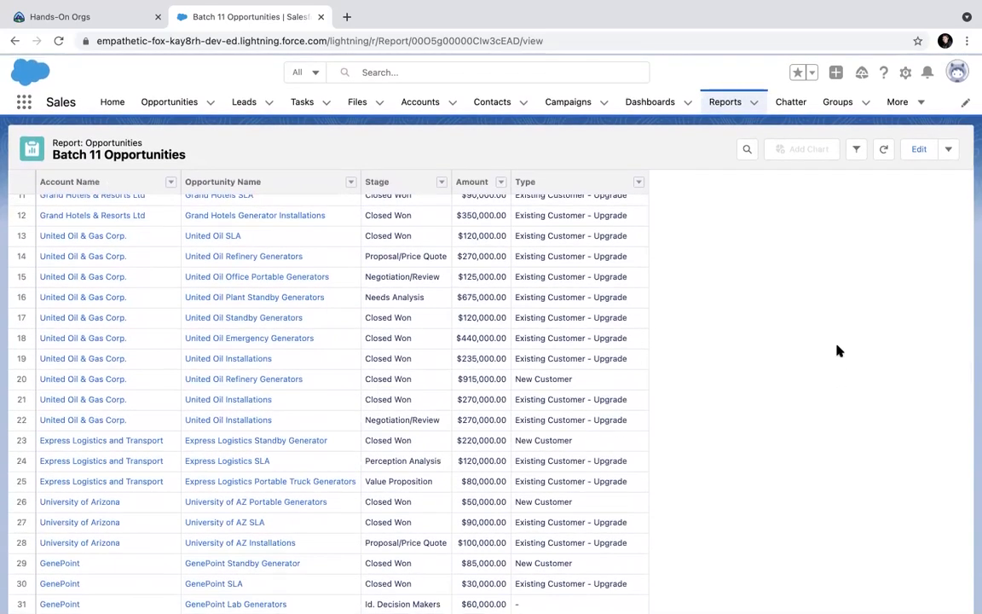
Step: Open the All Opportunities list view and examine the amounts, close dates and stages of its records
left_click(170, 102)
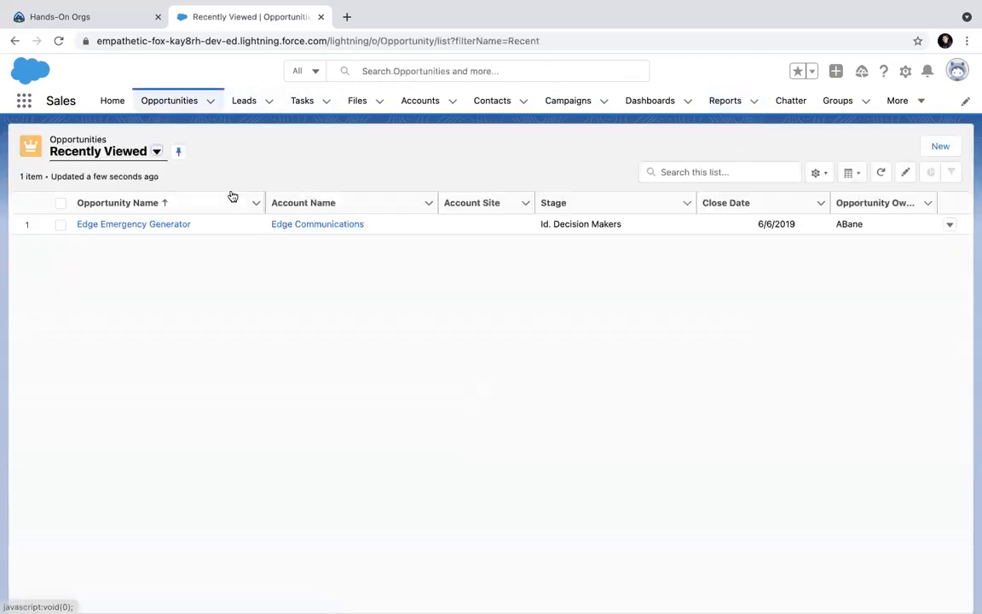
left_click(156, 152)
left_click(104, 234)
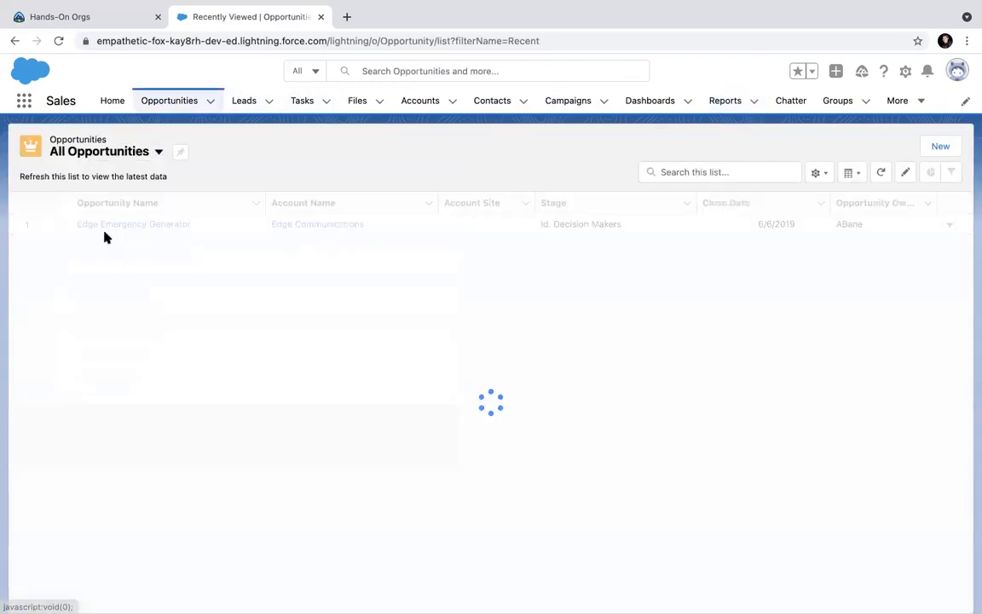
scroll(298, 406, "down", 5)
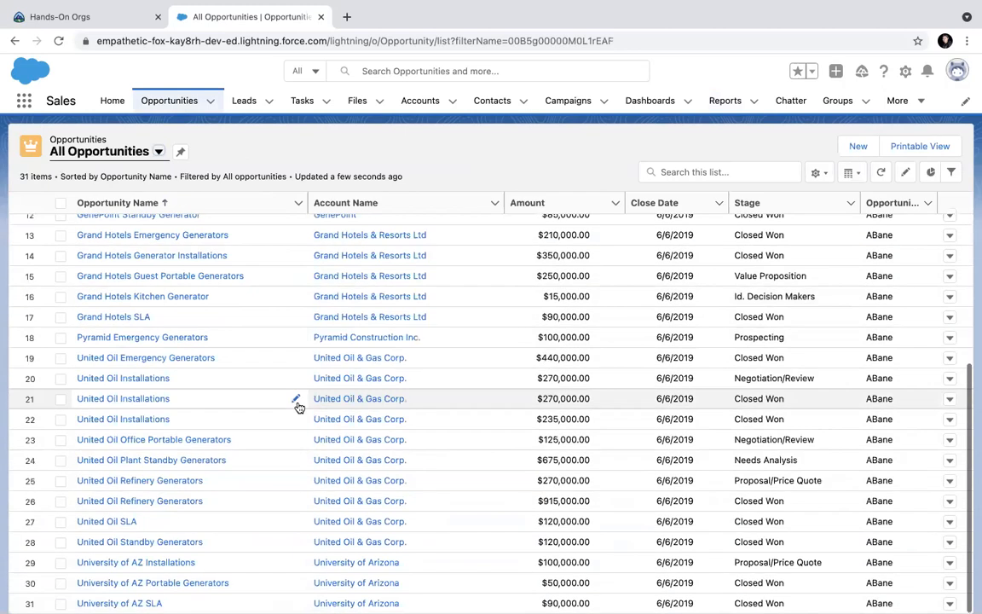
scroll(150, 312, "up", 5)
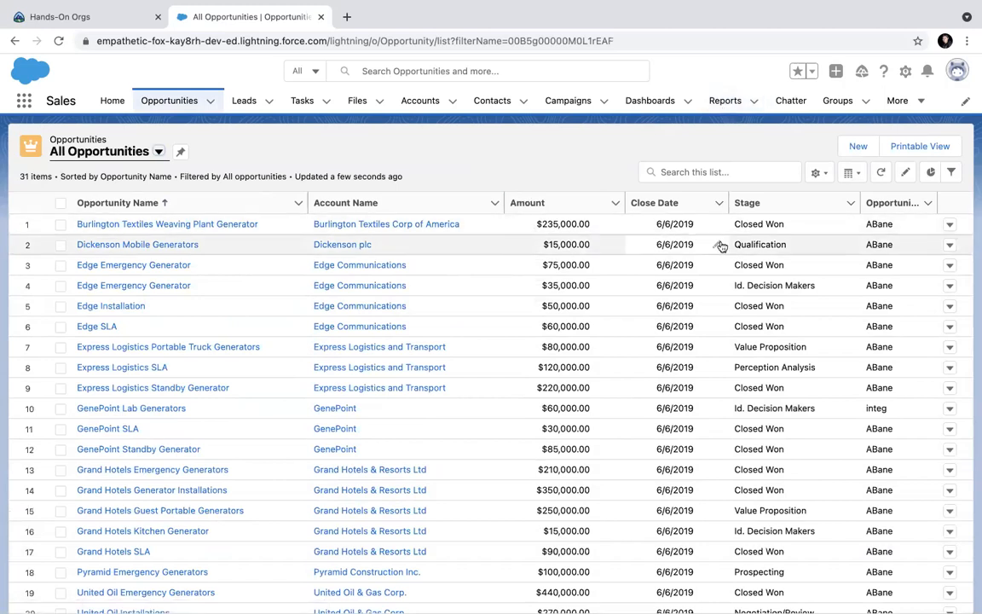
scroll(809, 375, "down", 5)
scroll(808, 395, "up", 4)
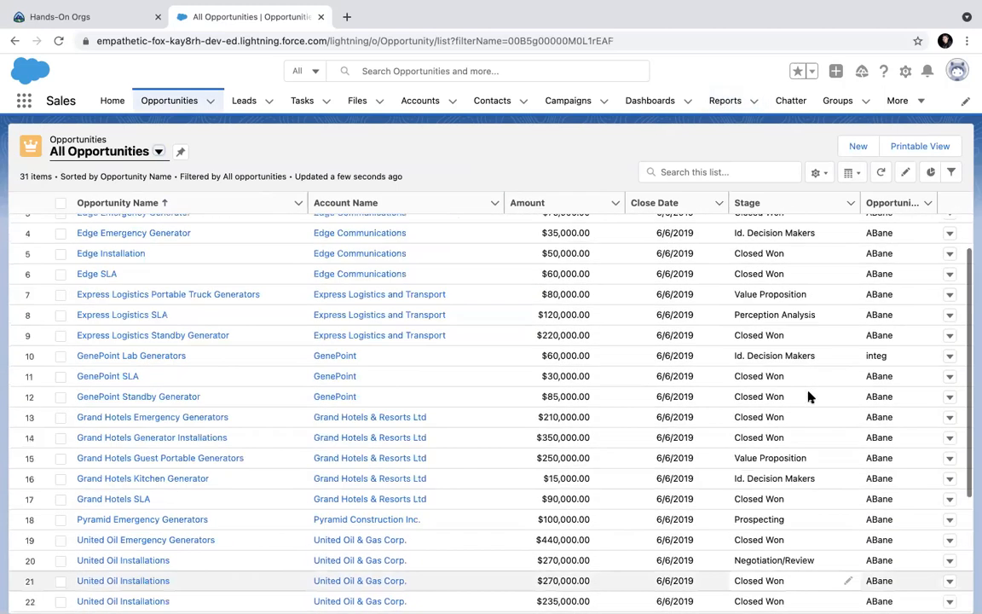
scroll(808, 396, "up", 2)
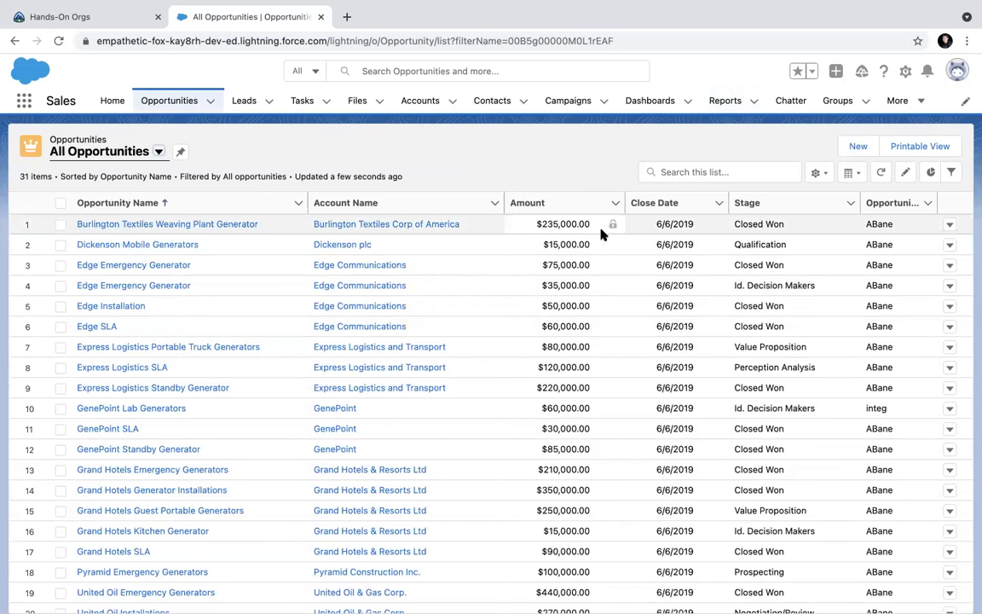
Step: Change the stage of the Dickenson Mobile Generators opportunity to Needs Analysis and save the change
left_click(596, 247)
left_click(789, 249)
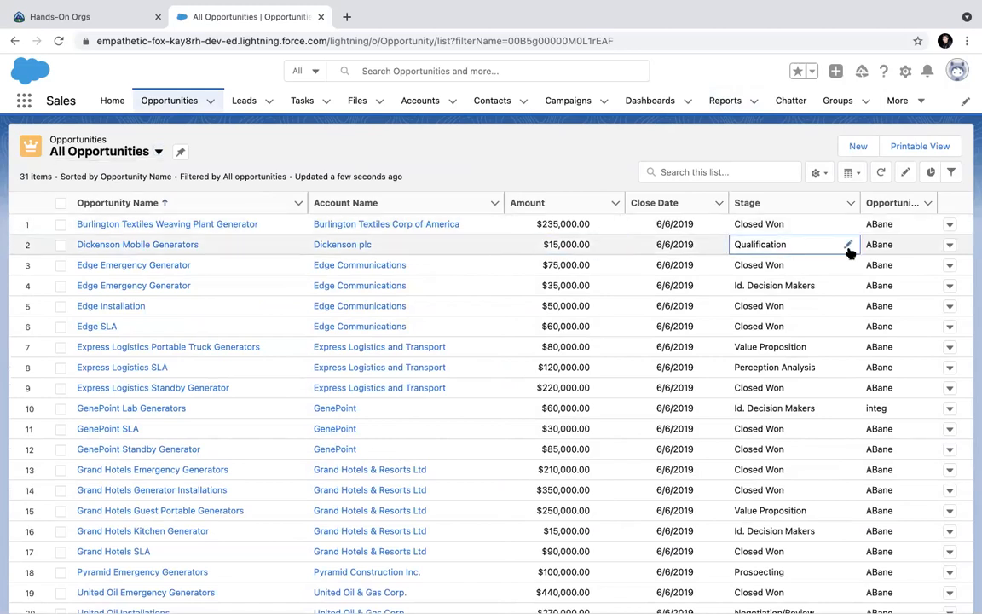
left_click(849, 249)
left_click(827, 254)
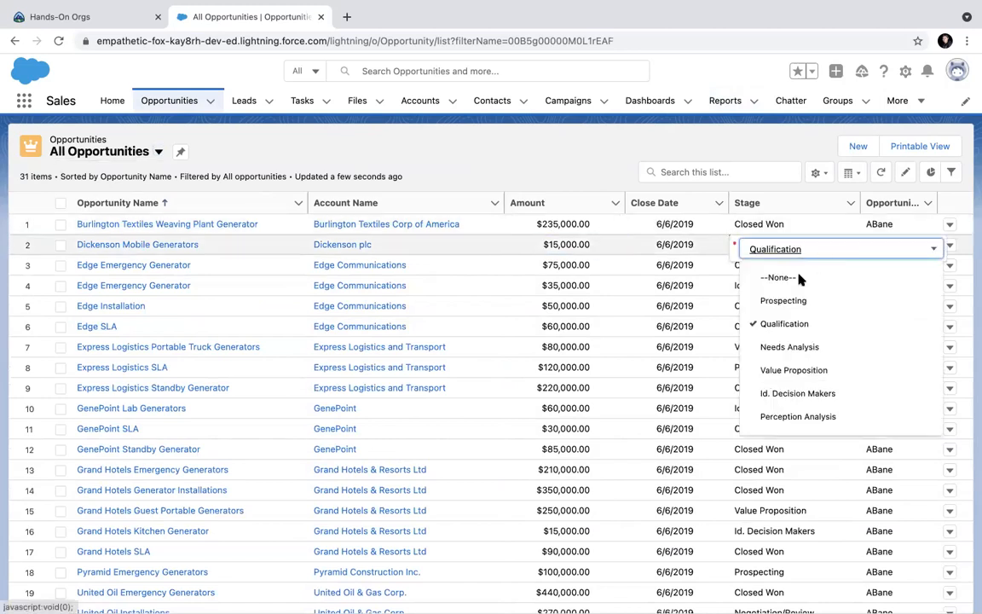
left_click(774, 346)
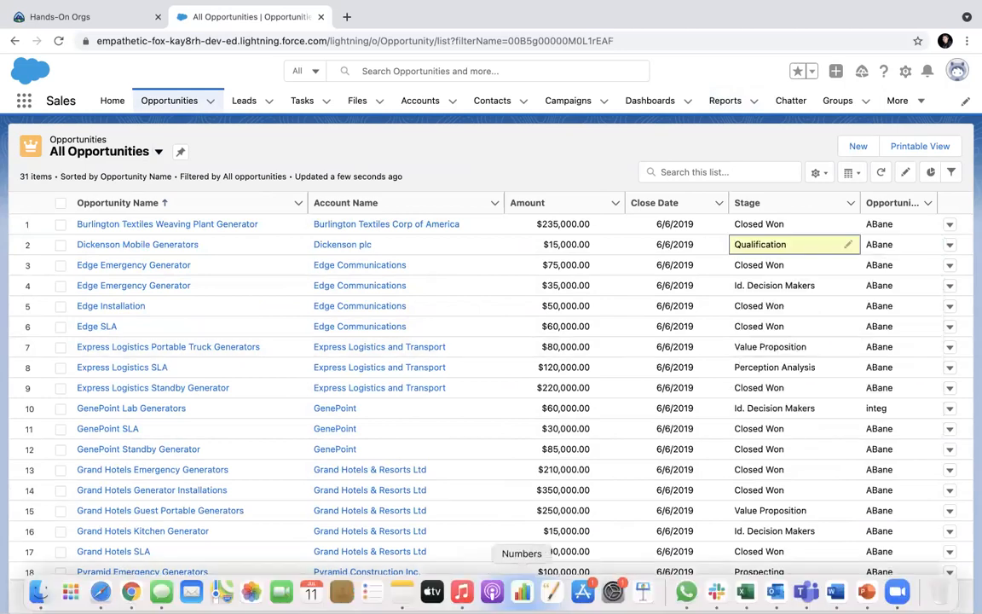
left_click(521, 595)
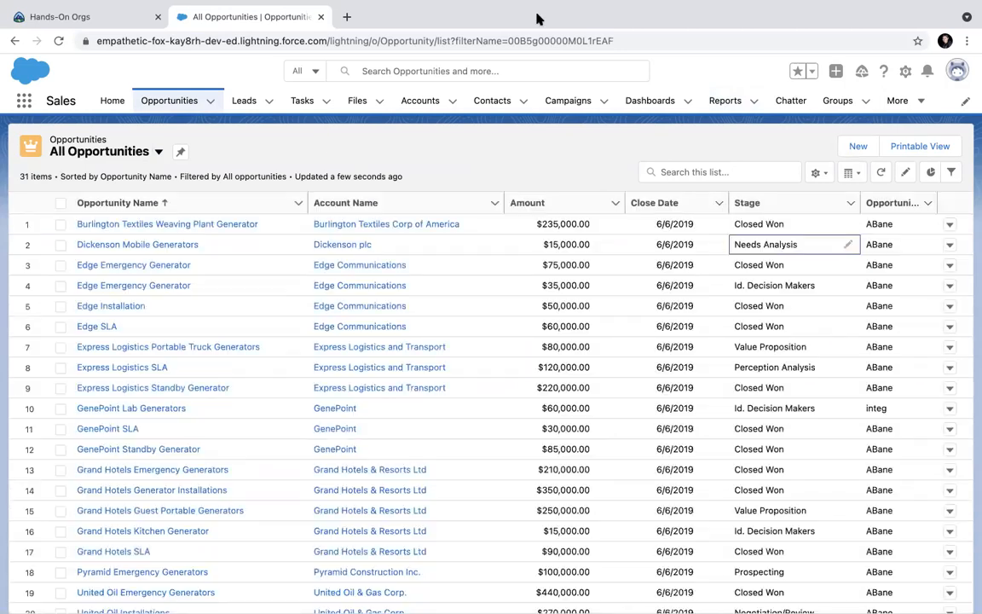
Step: Reopen the Batch 11 Opportunities report, set its Close Date filter to All Time, and save and run it
left_click(712, 102)
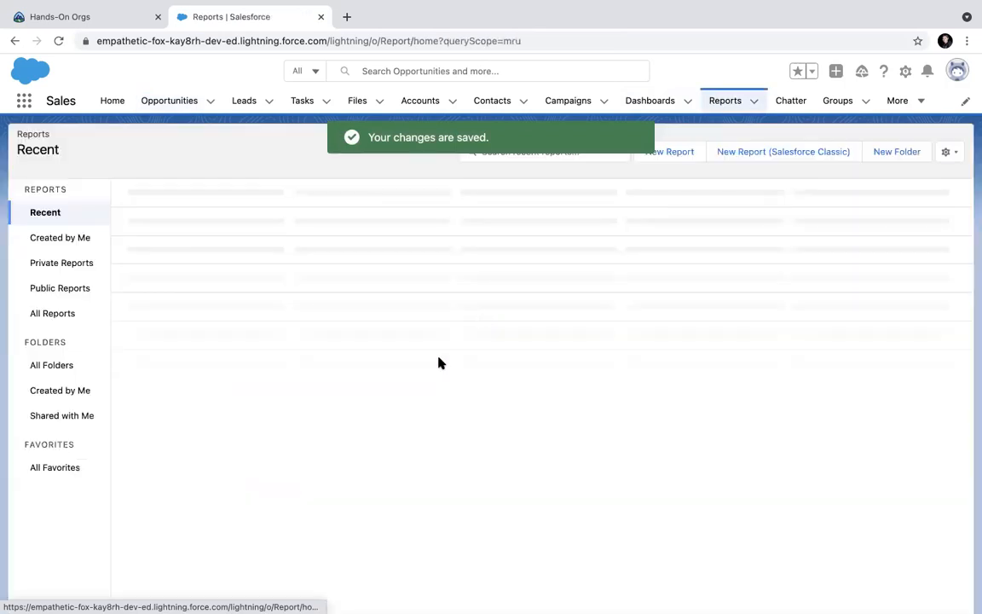
left_click(170, 211)
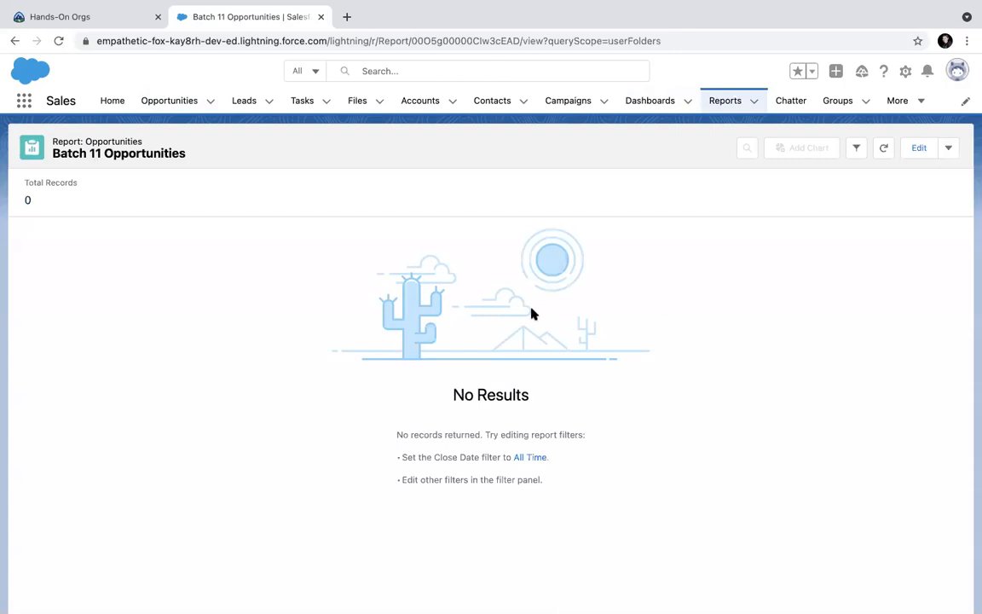
left_click(917, 147)
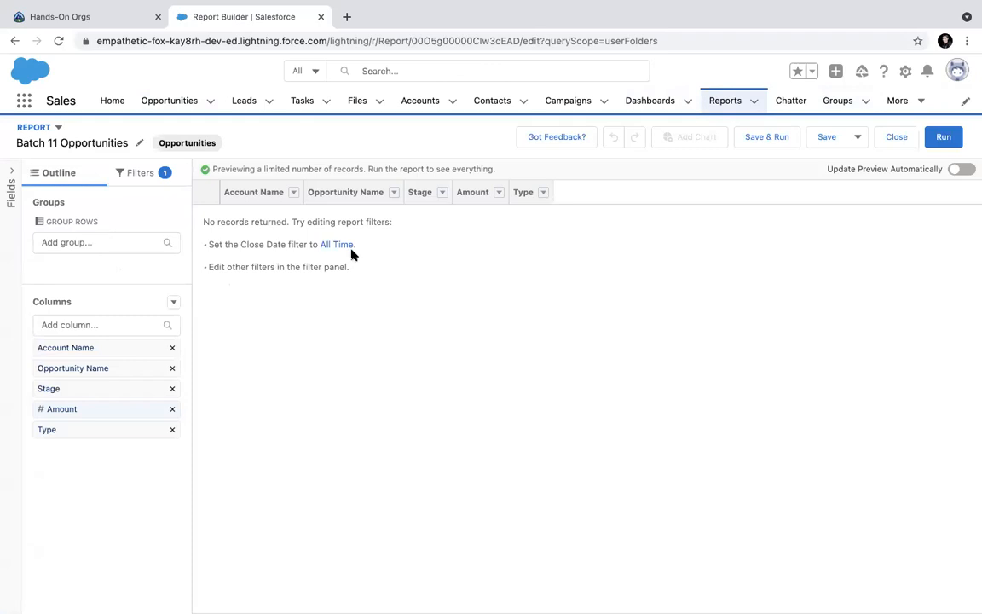
left_click(133, 179)
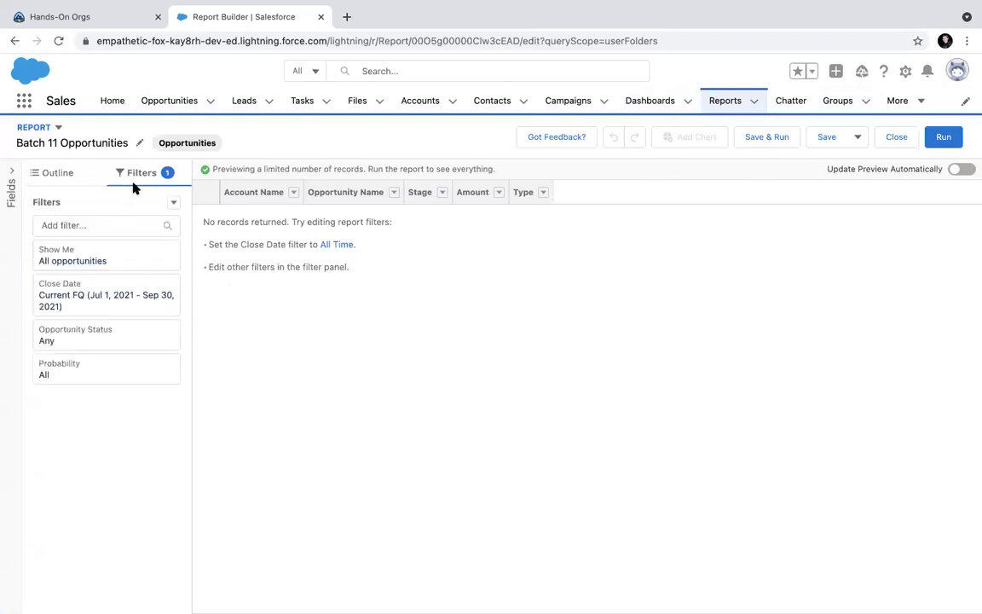
left_click(92, 293)
left_click(303, 313)
left_click(271, 342)
left_click(386, 366)
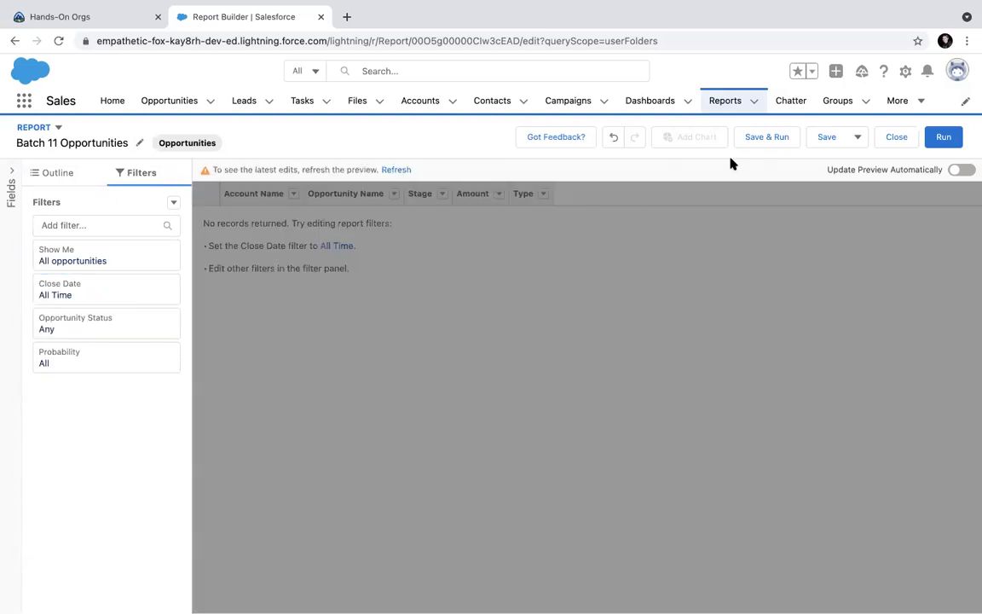
left_click(749, 137)
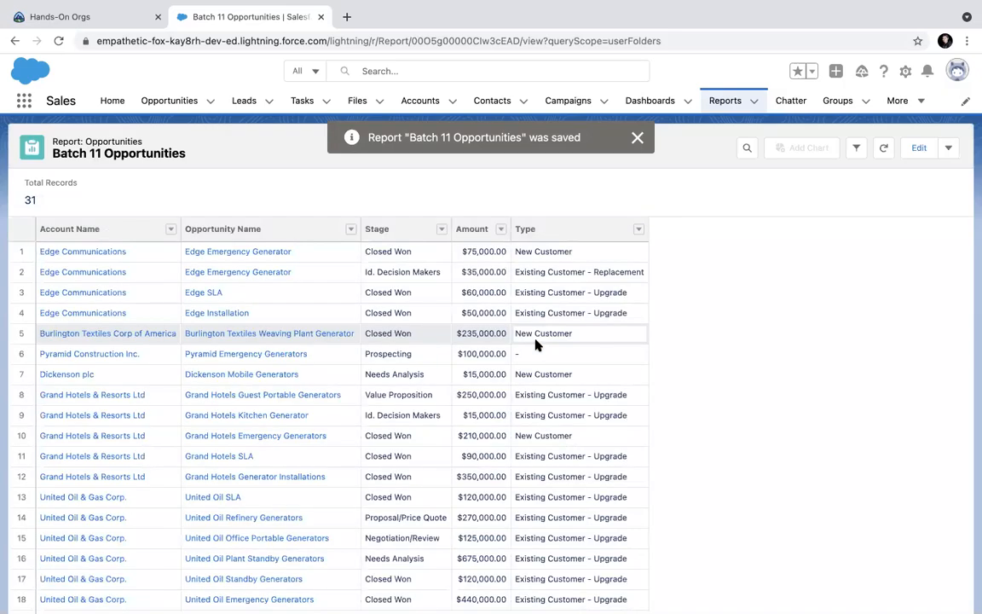
left_click(638, 138)
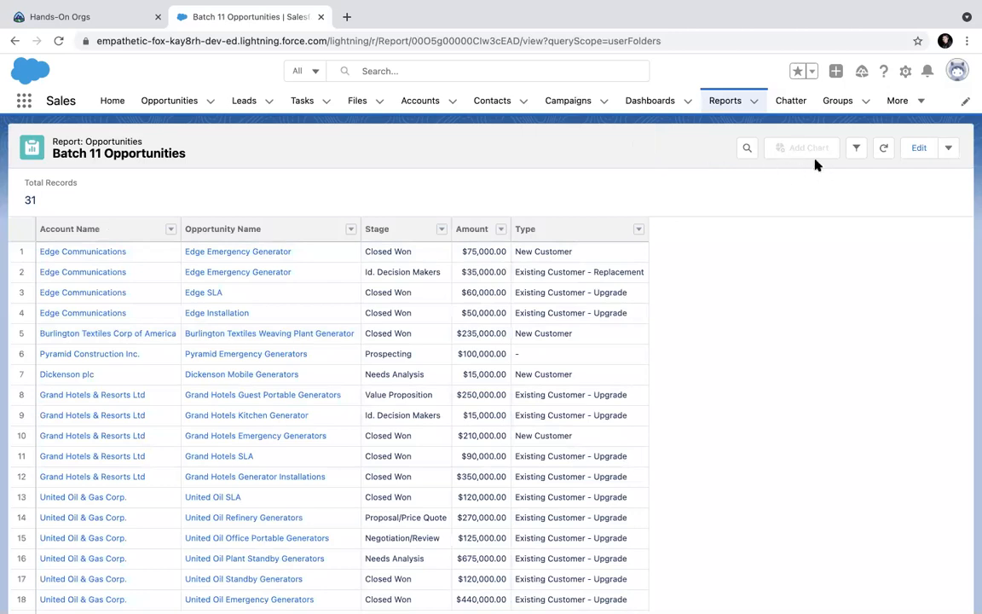
Step: Look through all rows of the Batch 11 Opportunities report, including the opportunity stages and types
scroll(811, 287, "down", 5)
scroll(810, 287, "up", 5)
scroll(815, 317, "down", 5)
scroll(816, 317, "up", 5)
scroll(789, 418, "down", 3)
scroll(789, 418, "up", 3)
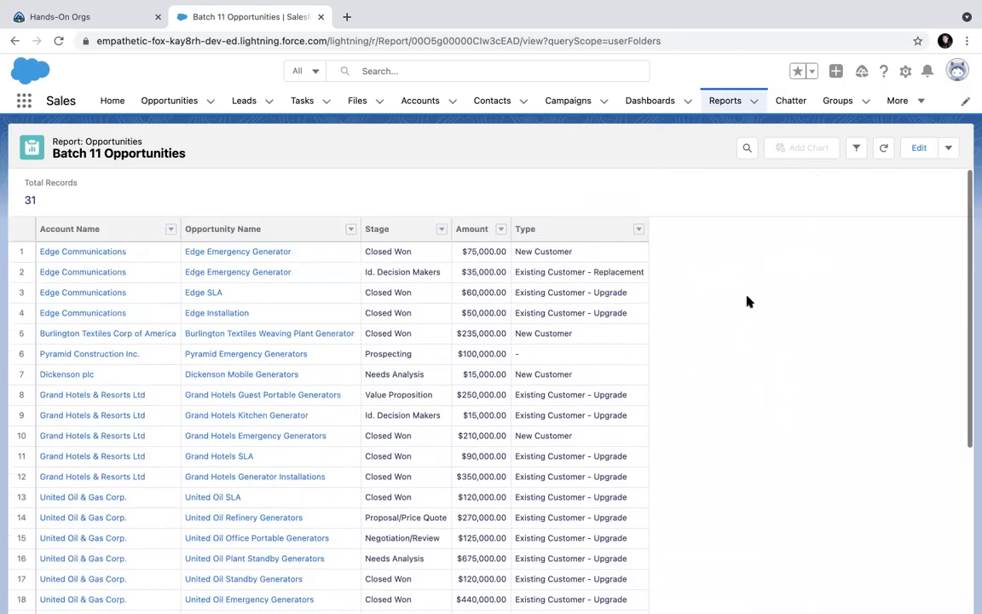
Step: Review the report's Formatted Report and Details Only export views and their file formats, then close the export dialog without exporting
left_click(951, 149)
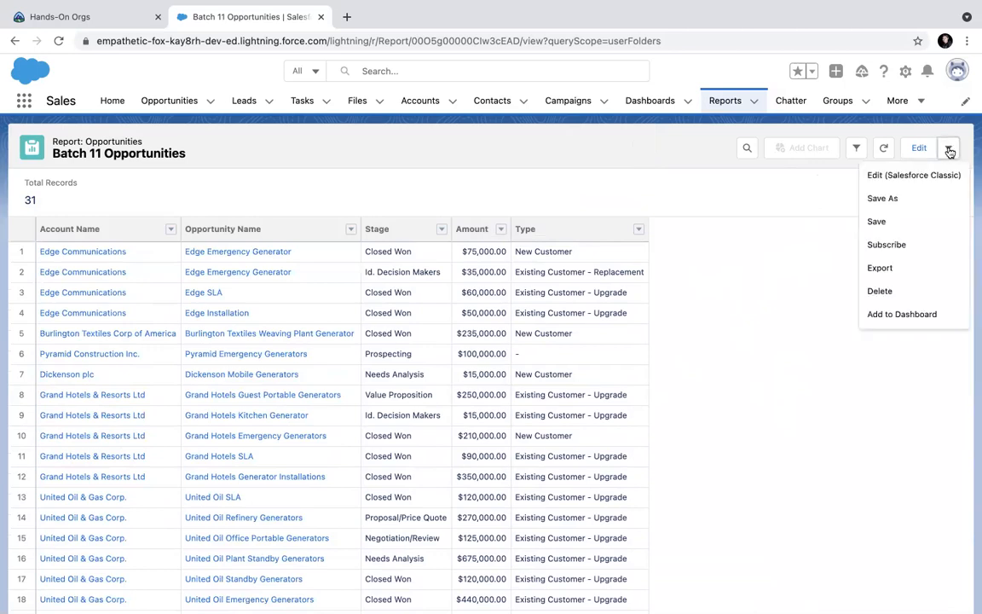
left_click(879, 269)
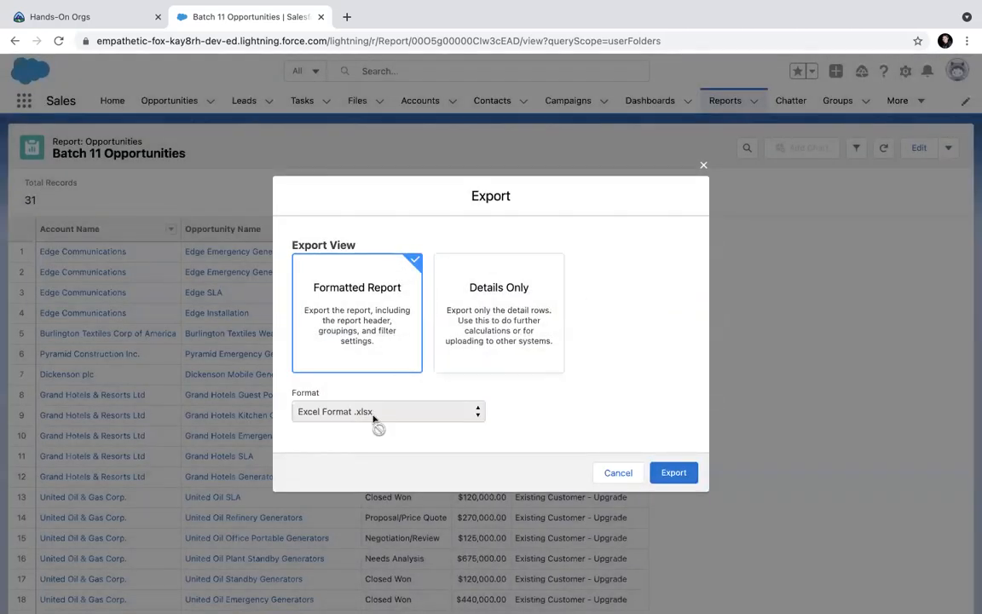
left_click(481, 324)
left_click(401, 416)
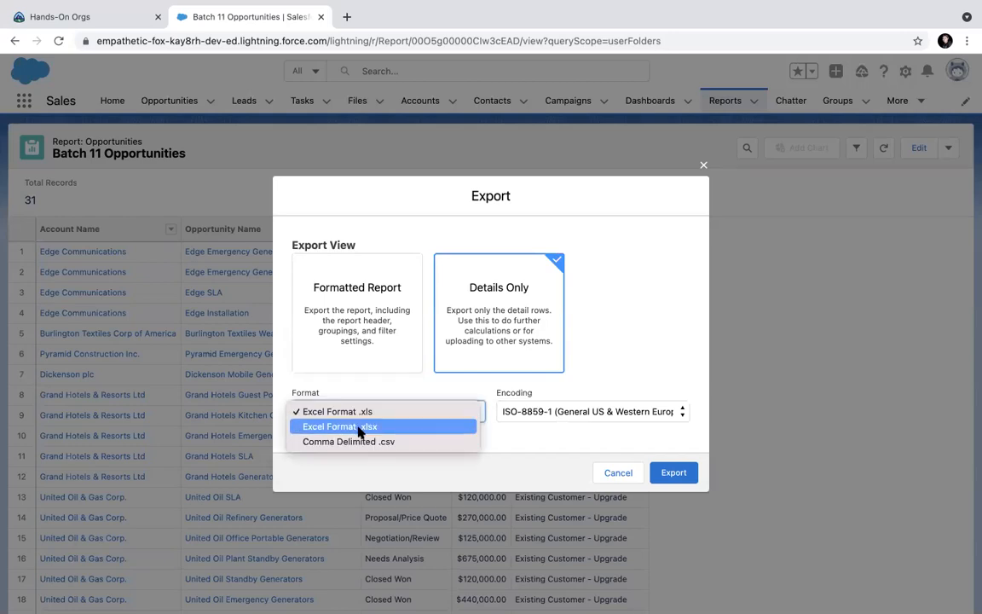
left_click(356, 328)
left_click(349, 324)
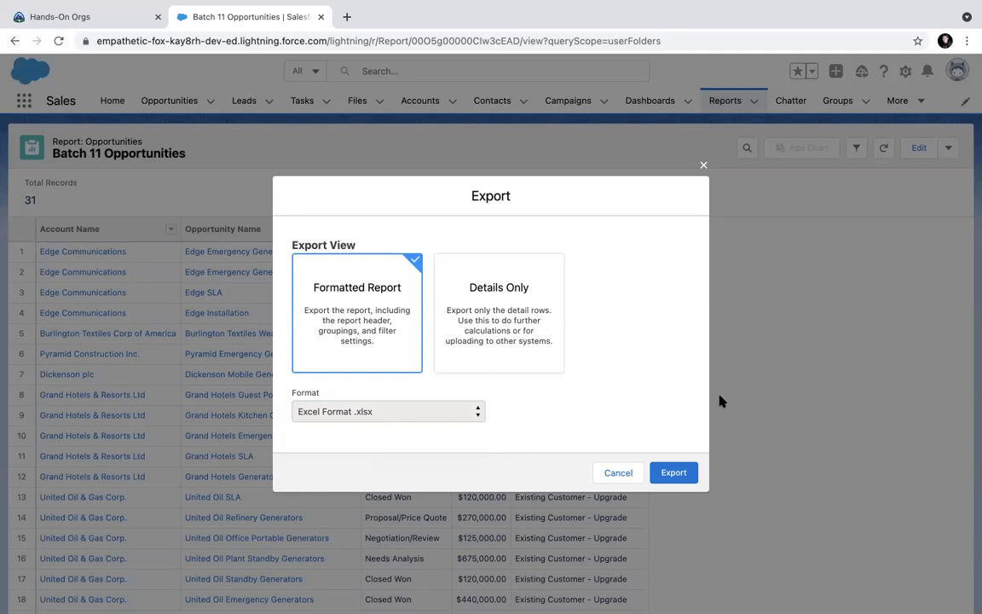
left_click(704, 164)
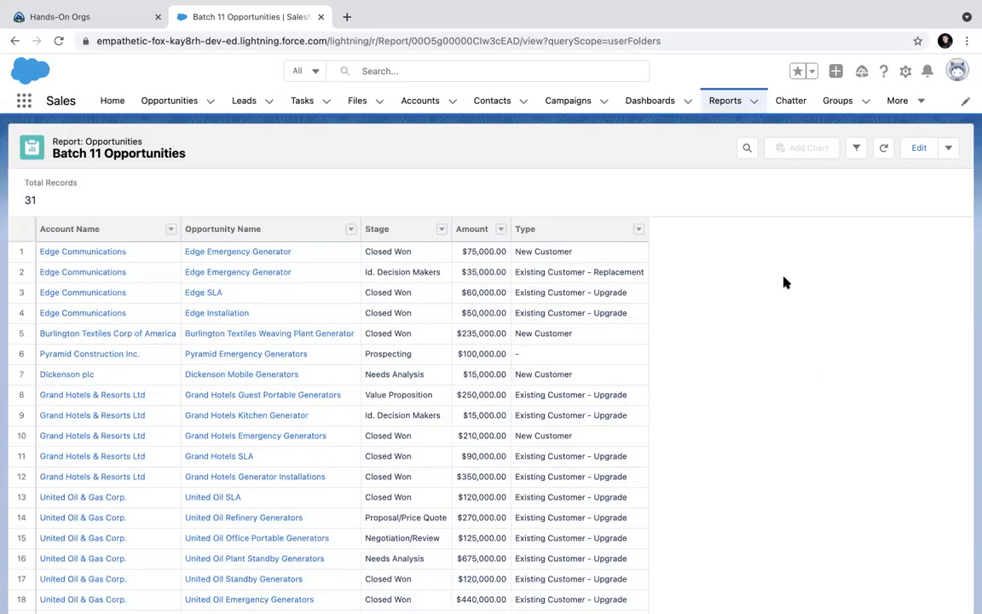
left_click(947, 150)
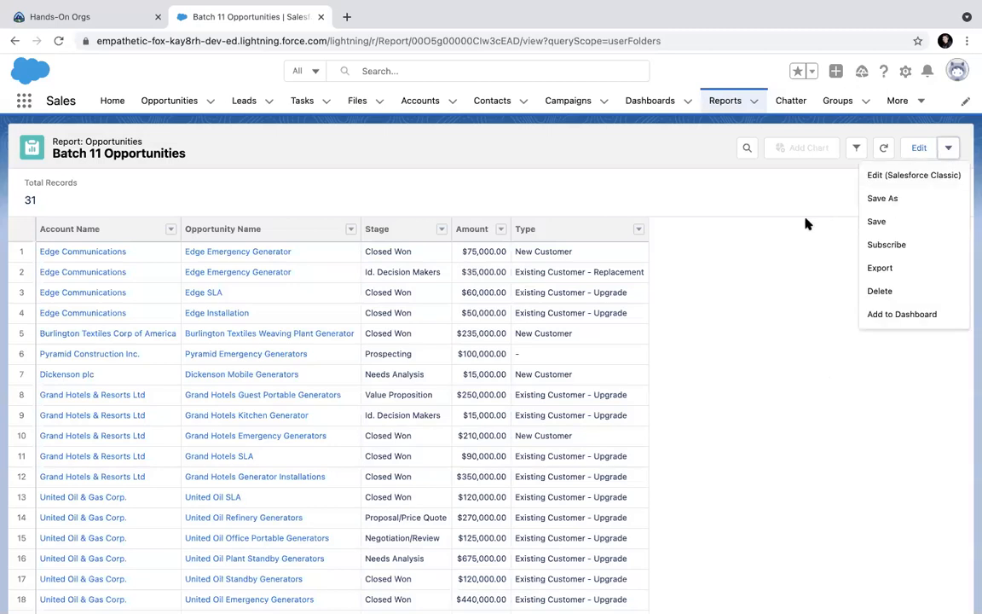
left_click(757, 217)
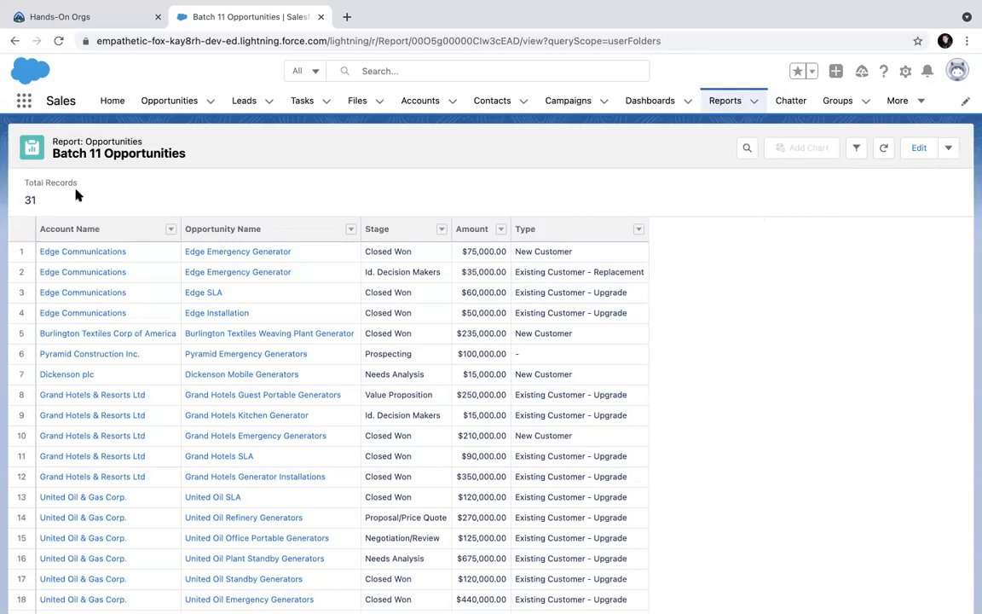
scroll(75, 195, "down", 3)
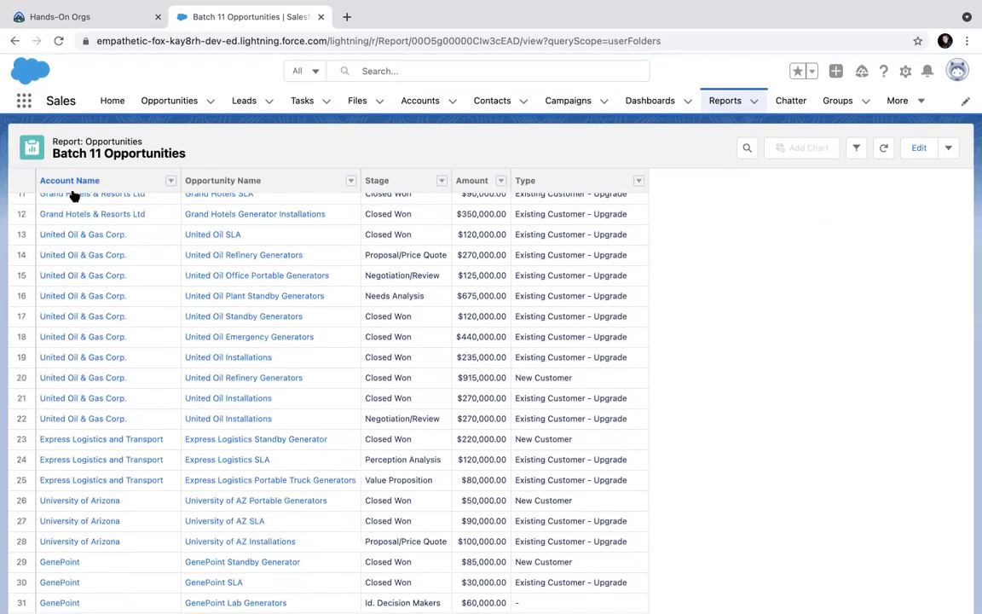
Step: Edit the Batch 11 Opportunities report to group its rows by Type, and save and run it
scroll(316, 259, "up", 1)
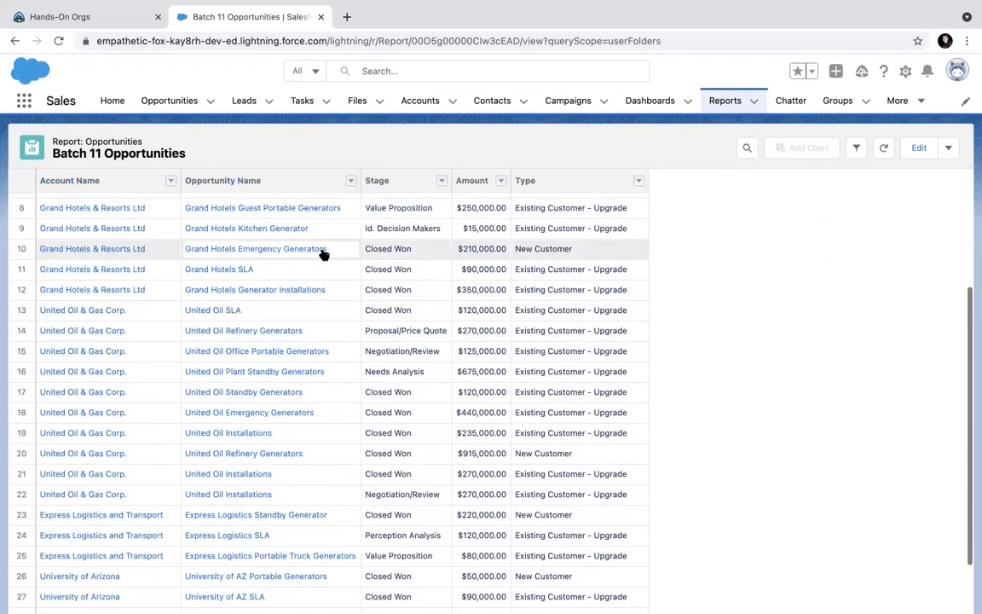
left_click(919, 148)
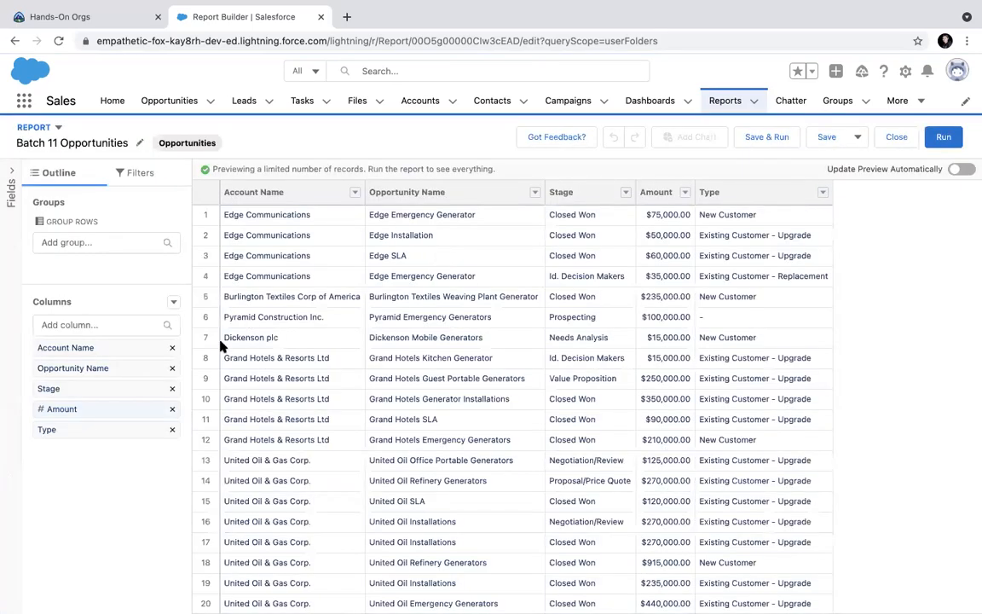
left_click(62, 242)
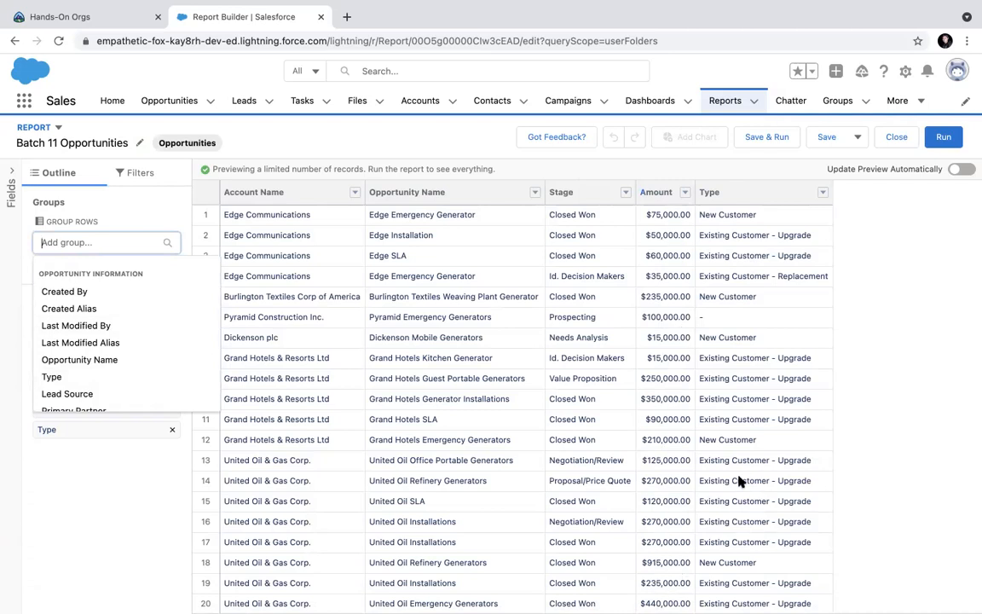
left_click(65, 376)
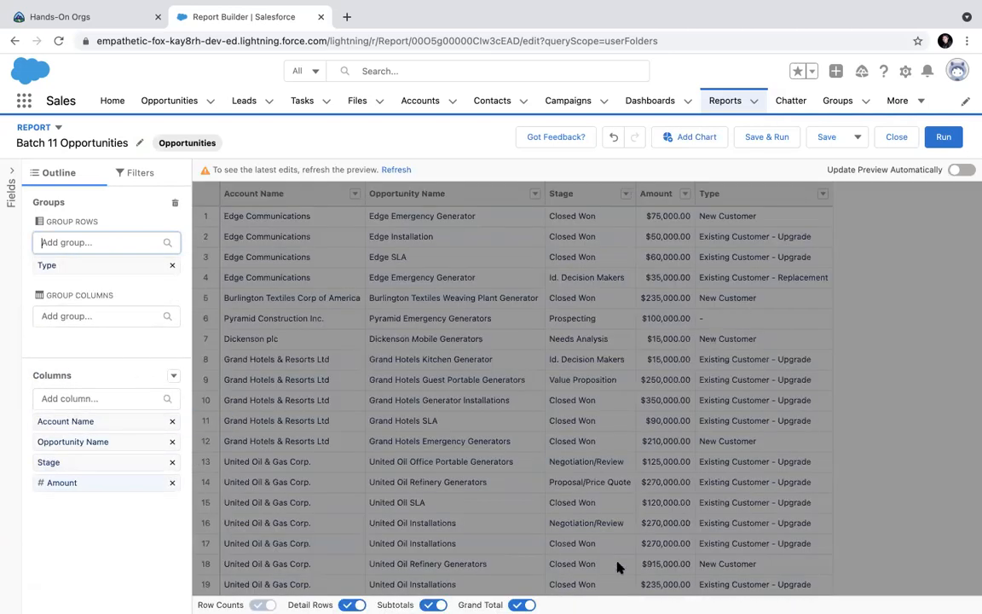
mouse_move(251, 597)
left_click(771, 143)
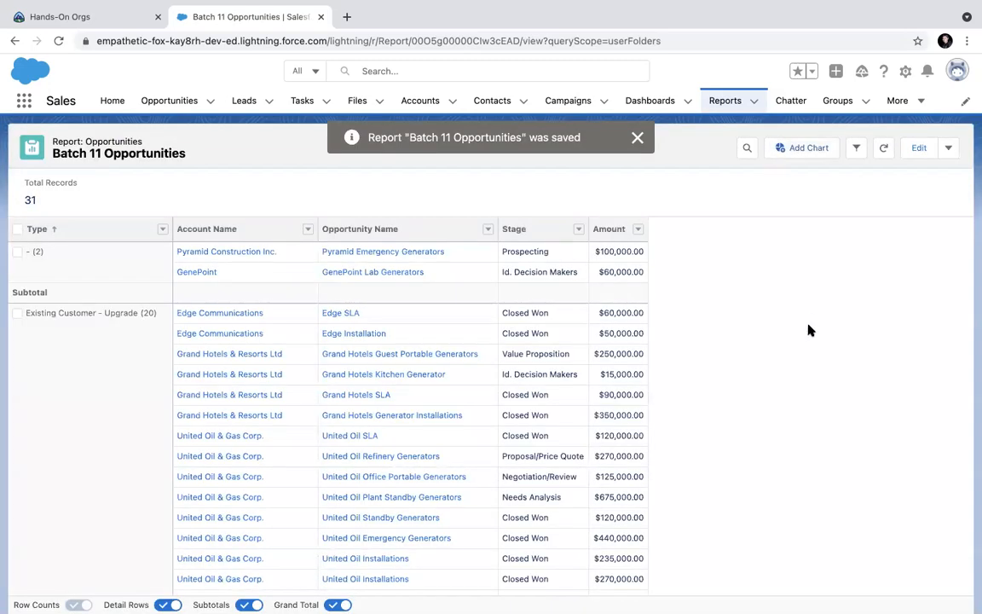
left_click(638, 138)
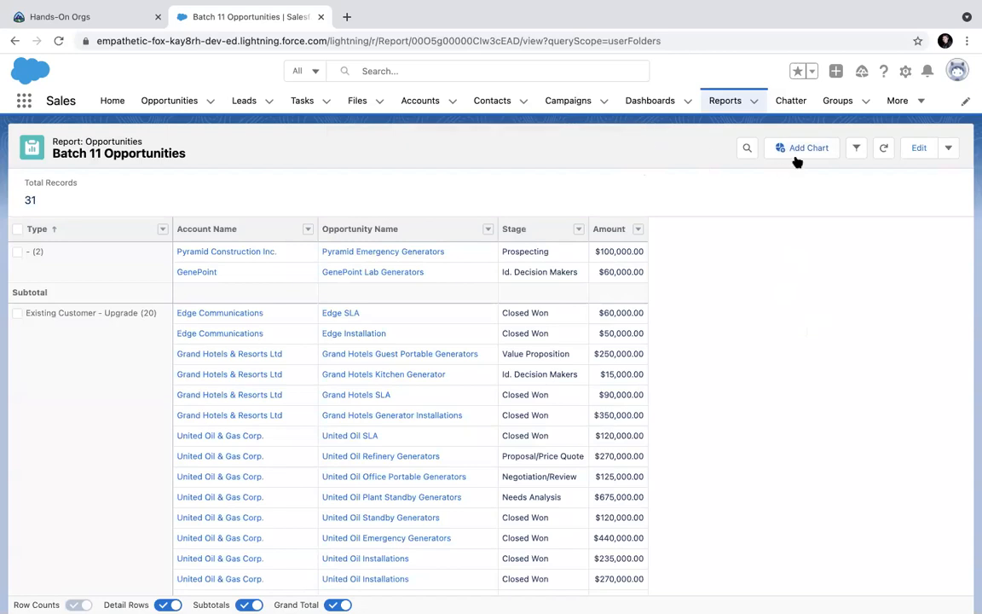
Step: Look through the opportunities grouped by type, hiding the detail rows to view the record counts and showing them again
scroll(789, 253, "down", 2)
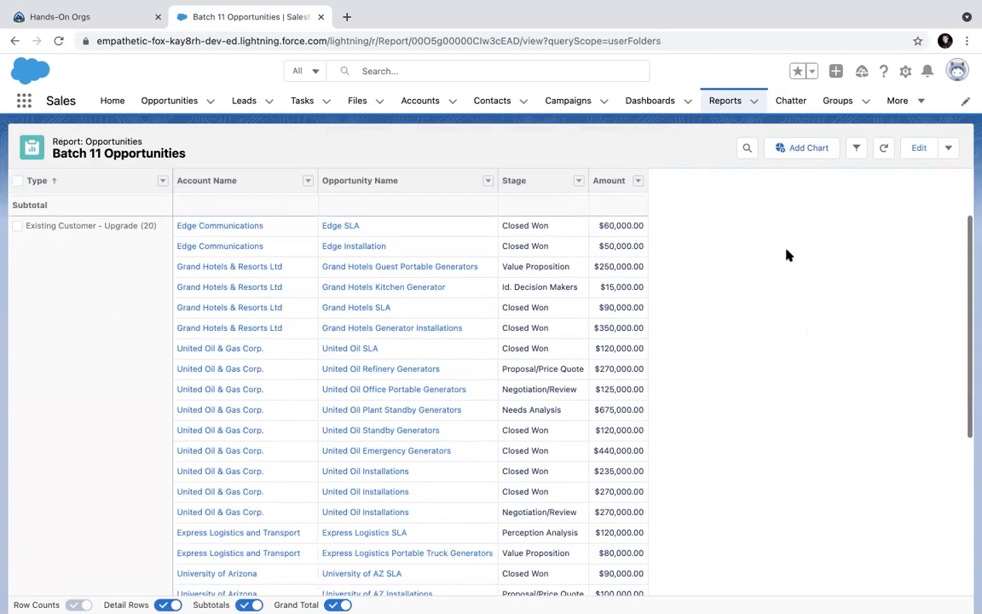
scroll(787, 254, "up", 2)
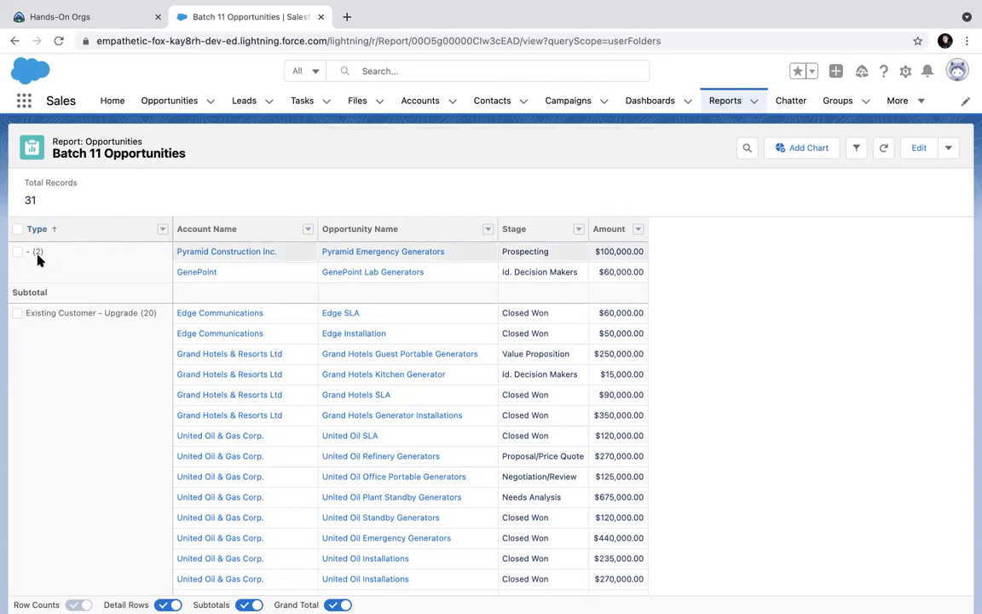
scroll(47, 317, "down", 5)
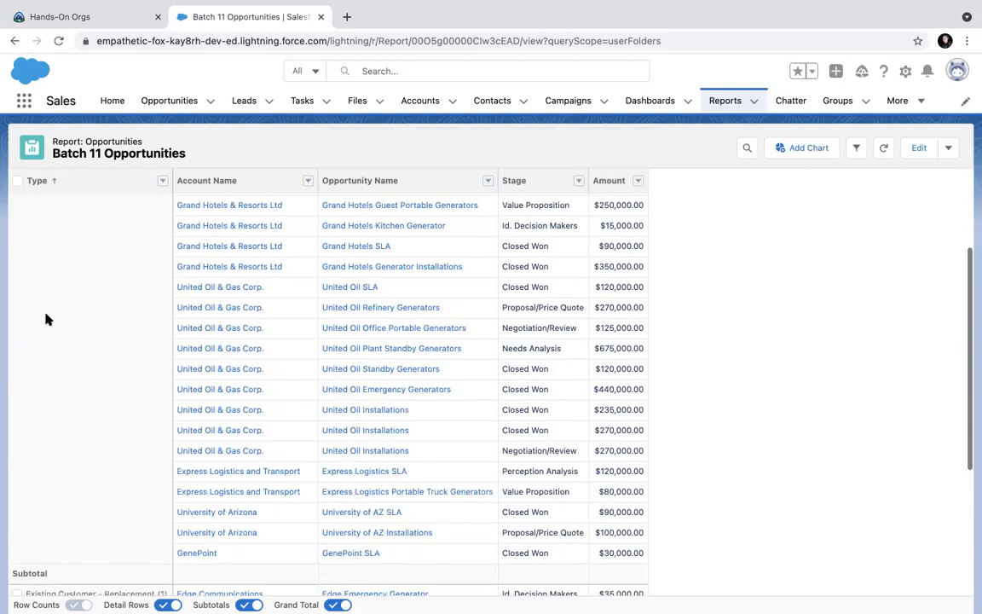
scroll(220, 402, "up", 5)
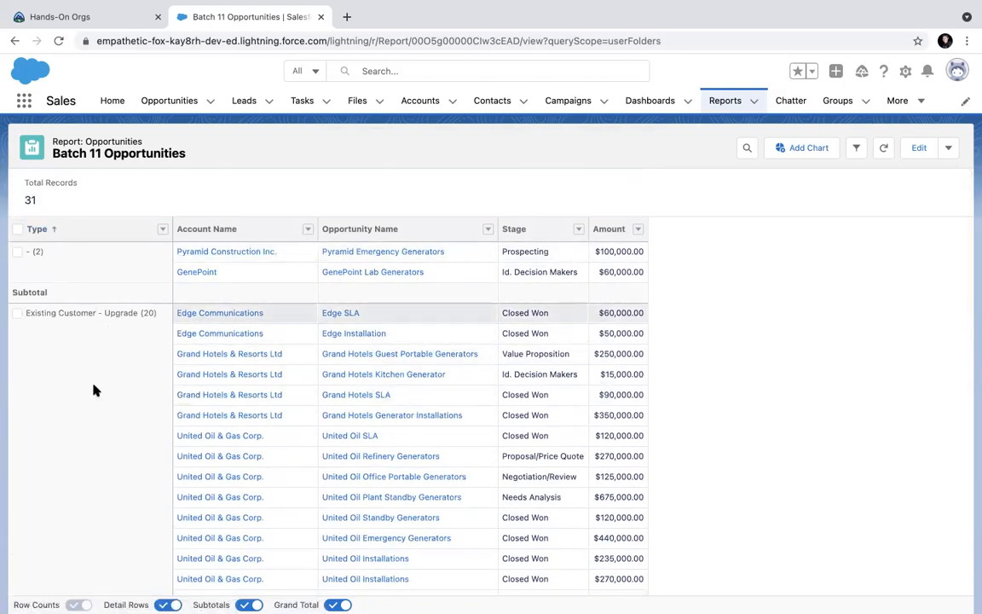
scroll(94, 391, "down", 5)
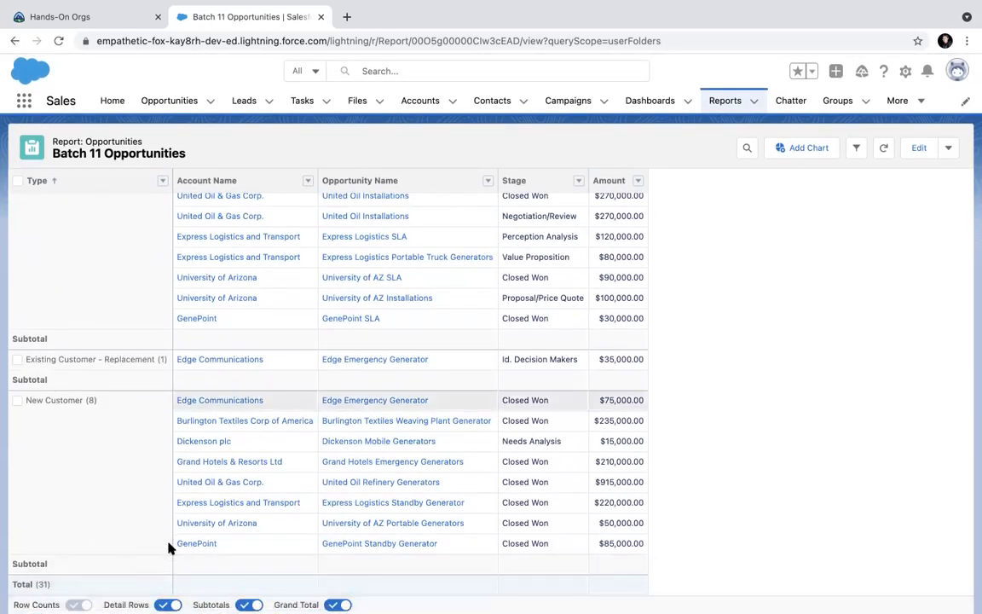
left_click(167, 604)
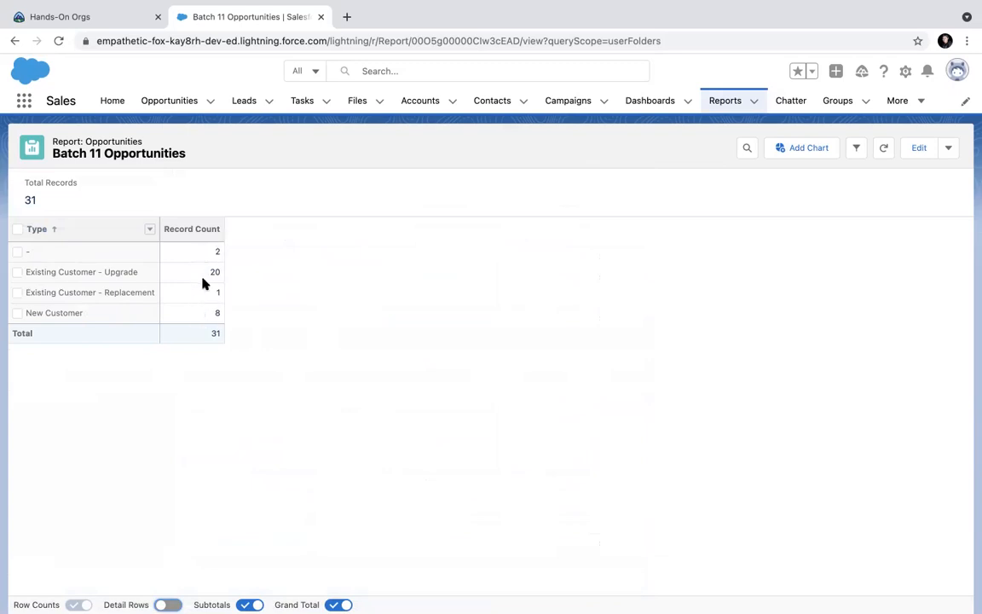
left_click(168, 605)
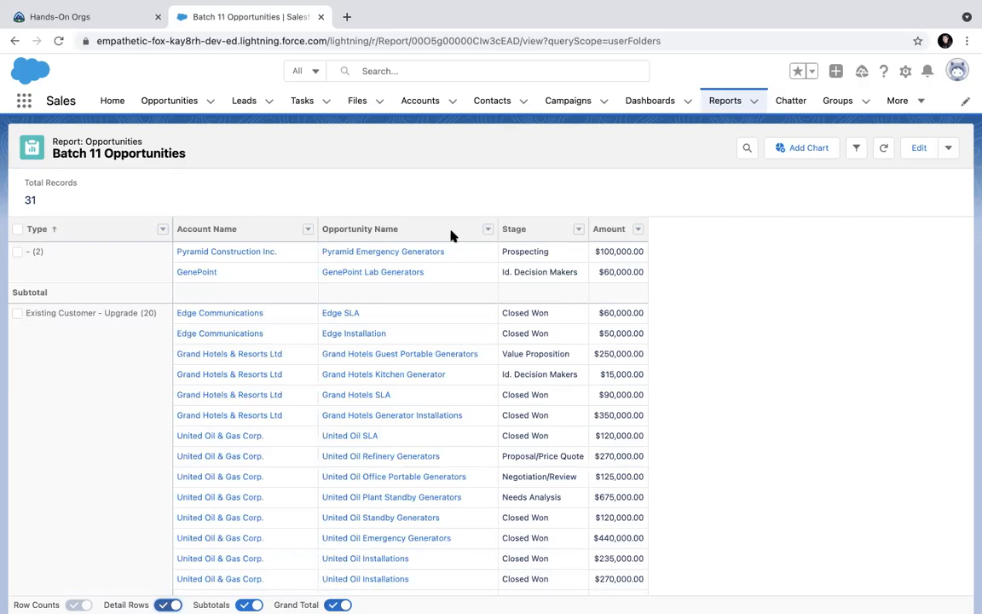
Step: Remove the Type row grouping from the Batch 11 Opportunities report, and save and run it
left_click(918, 148)
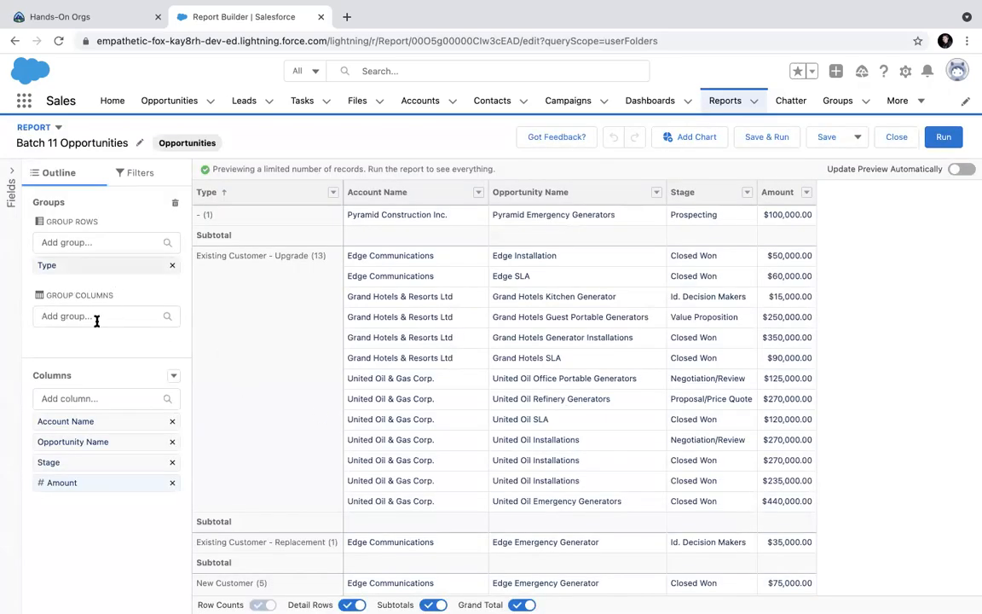
left_click(173, 265)
left_click(74, 249)
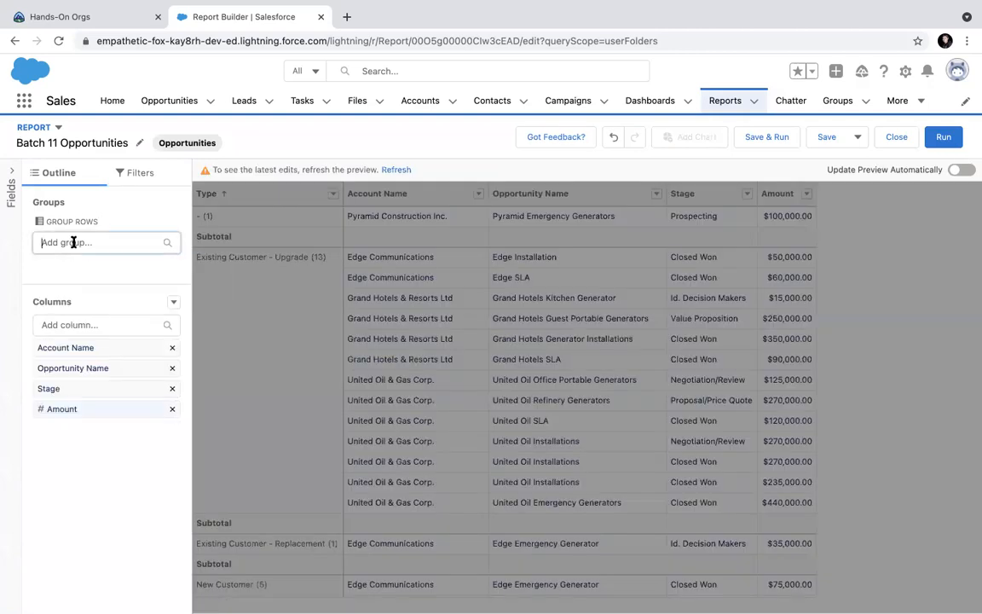
left_click(763, 140)
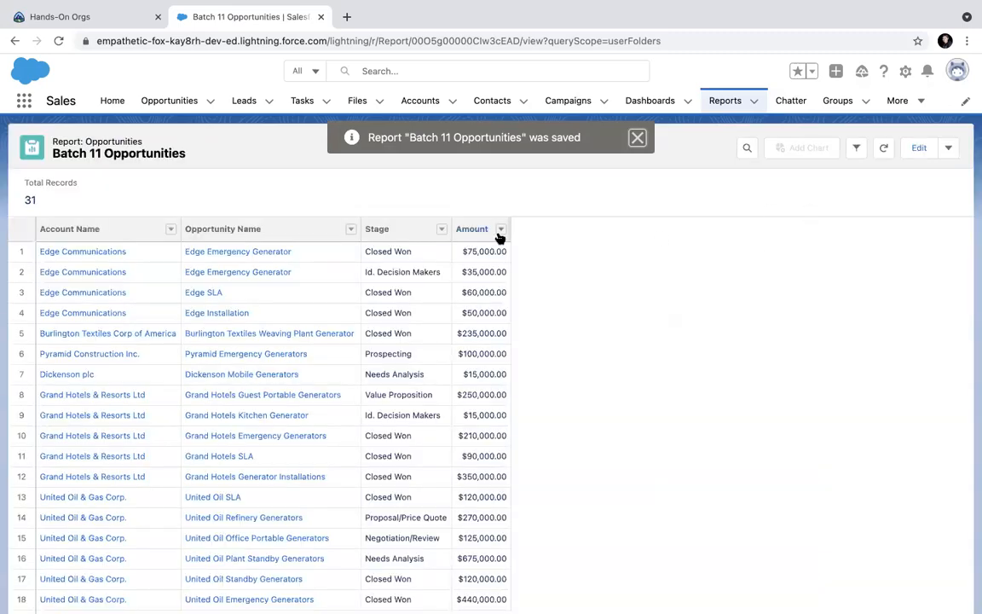
Step: Group the report rows by Stage, look through the stage groups, and hide the detail rows
left_click(440, 230)
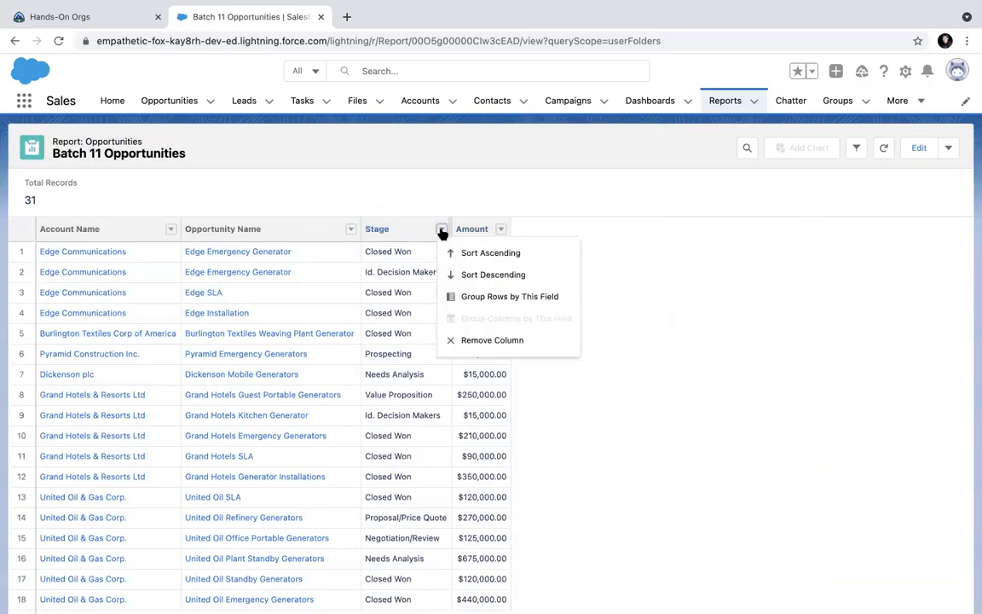
left_click(513, 299)
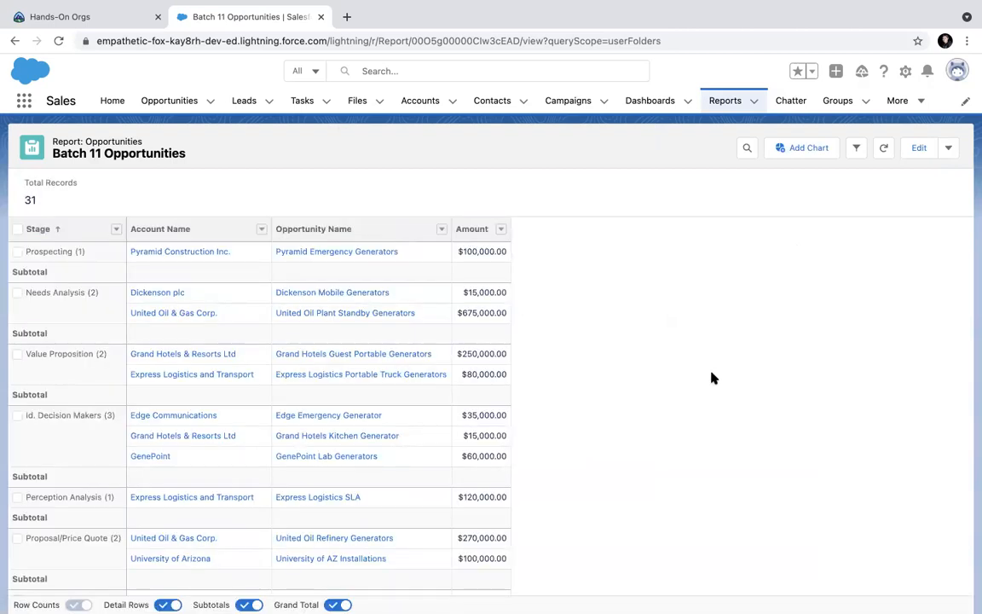
scroll(712, 378, "down", 5)
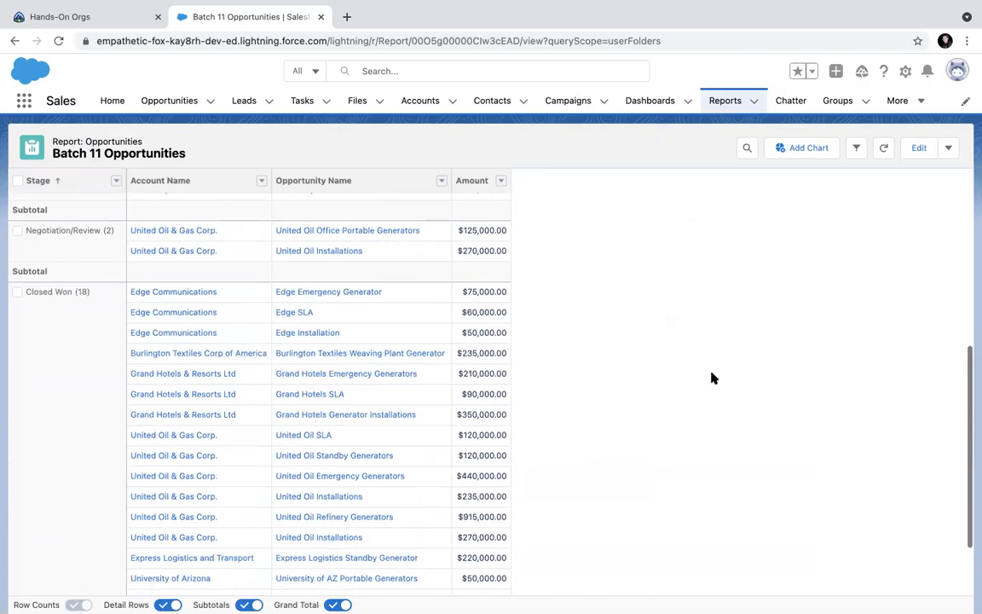
scroll(713, 377, "down", 3)
scroll(712, 377, "up", 10)
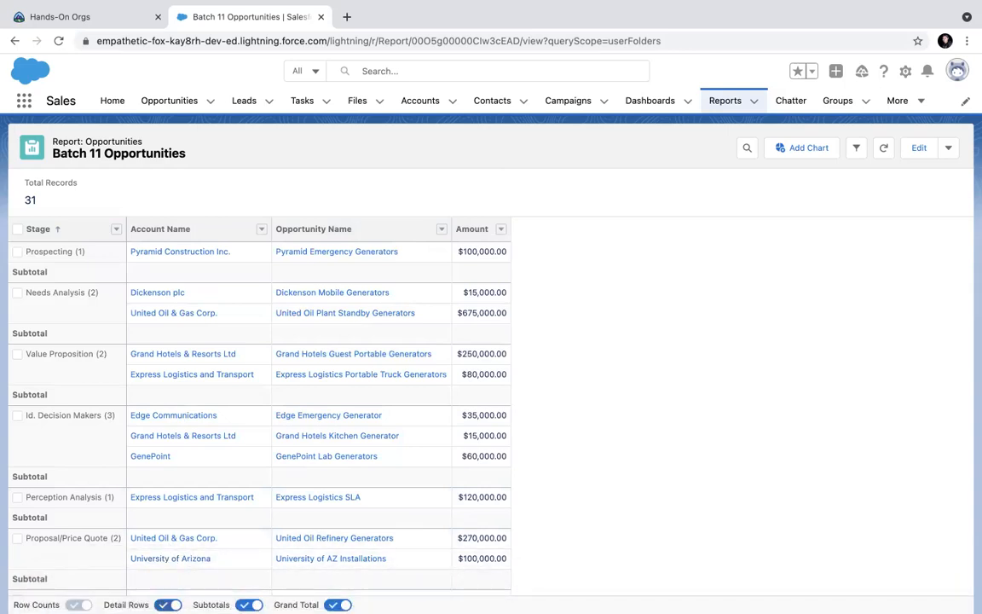
left_click(167, 603)
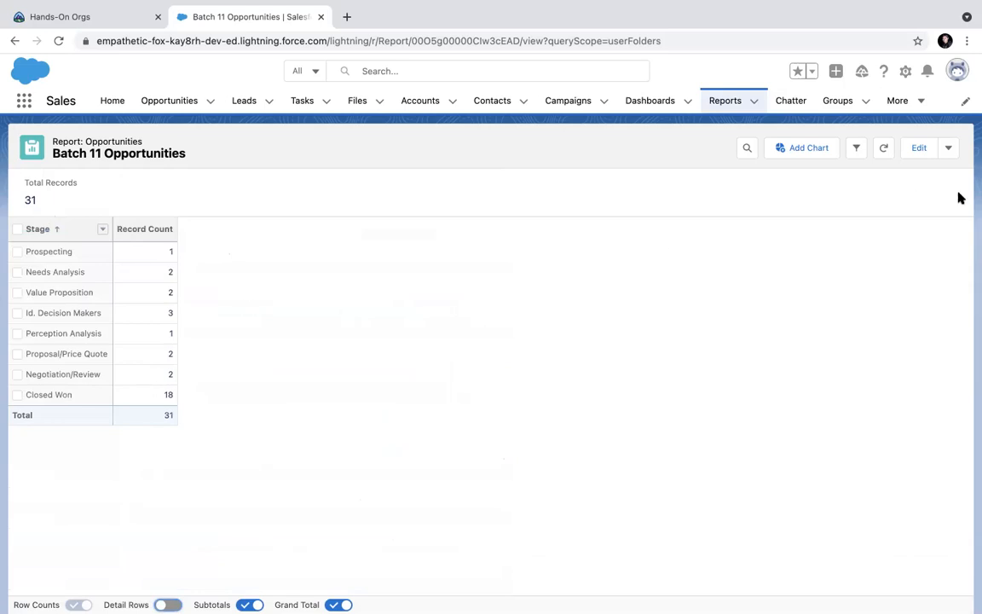
Step: Edit the report and replace the Stage row grouping with Type
left_click(918, 148)
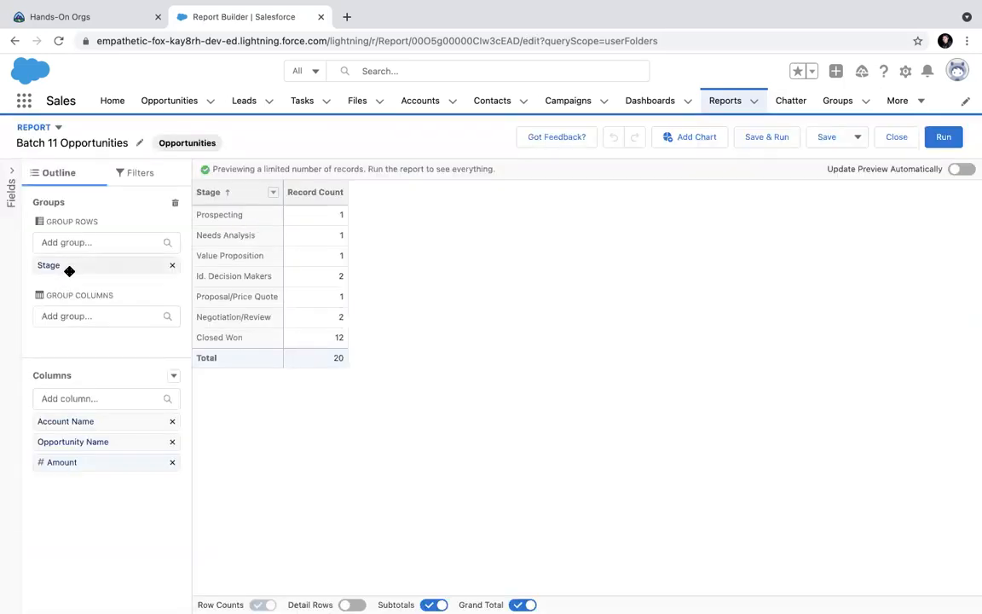
left_click(171, 266)
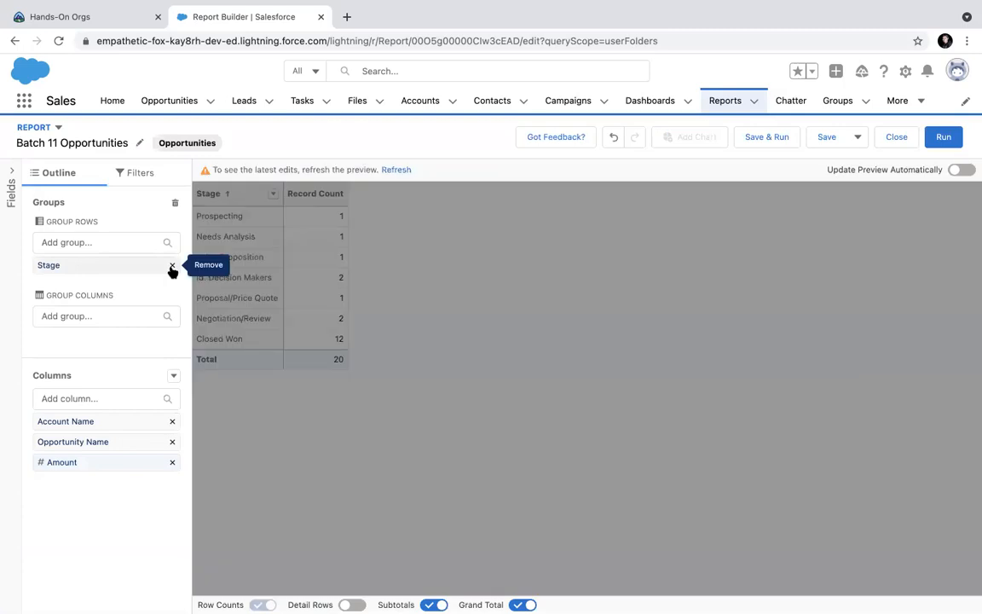
left_click(69, 242)
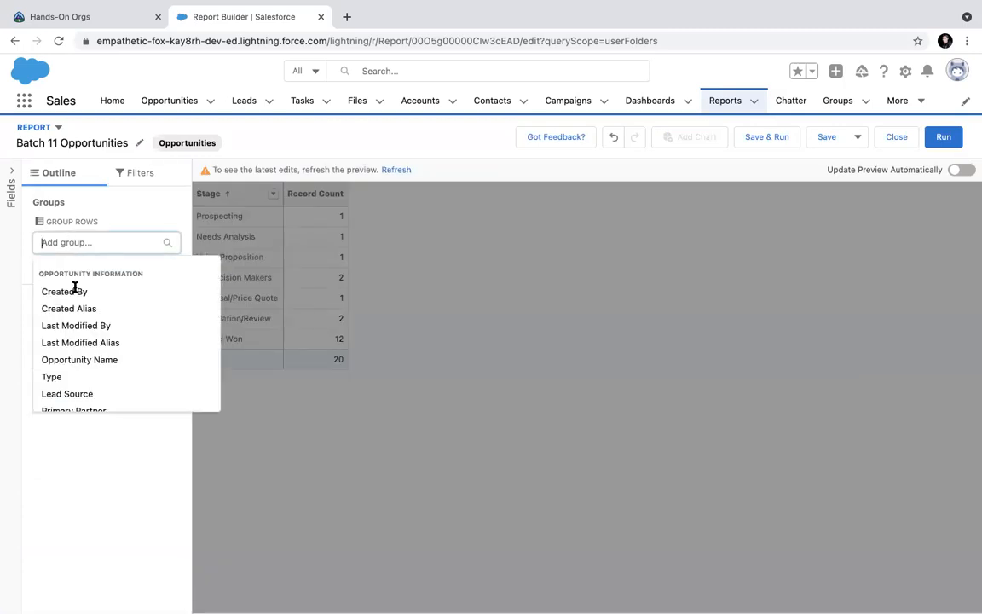
left_click(52, 377)
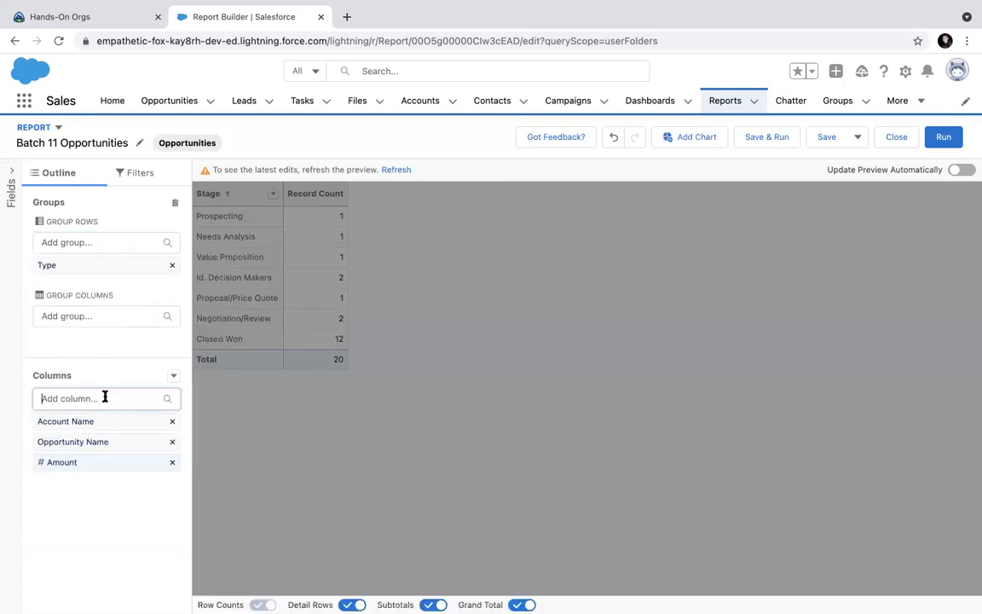
Step: Add Type as a report column, and set Type as the row grouping again
left_click(103, 397)
type("ty")
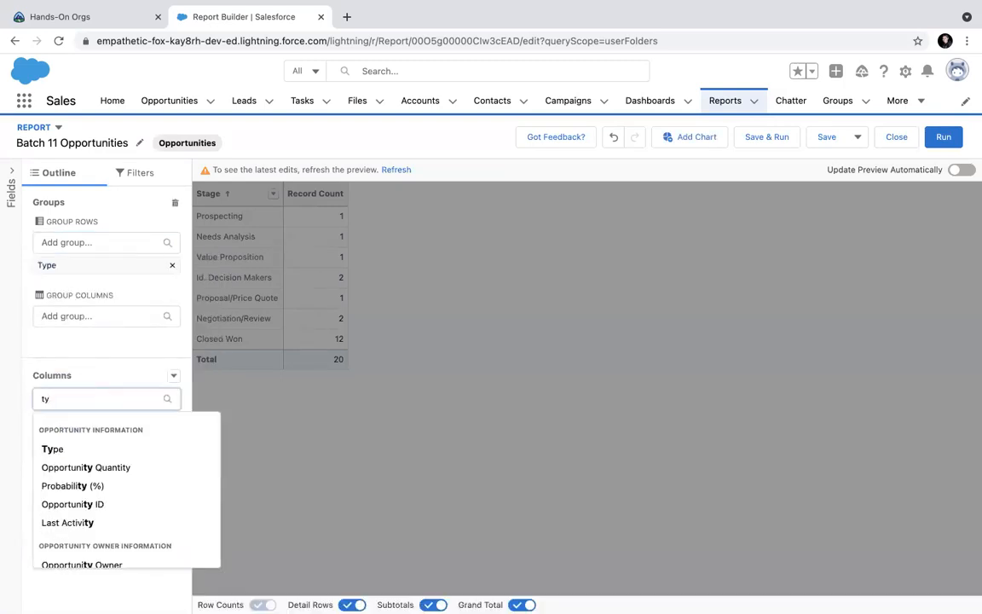
type("pe")
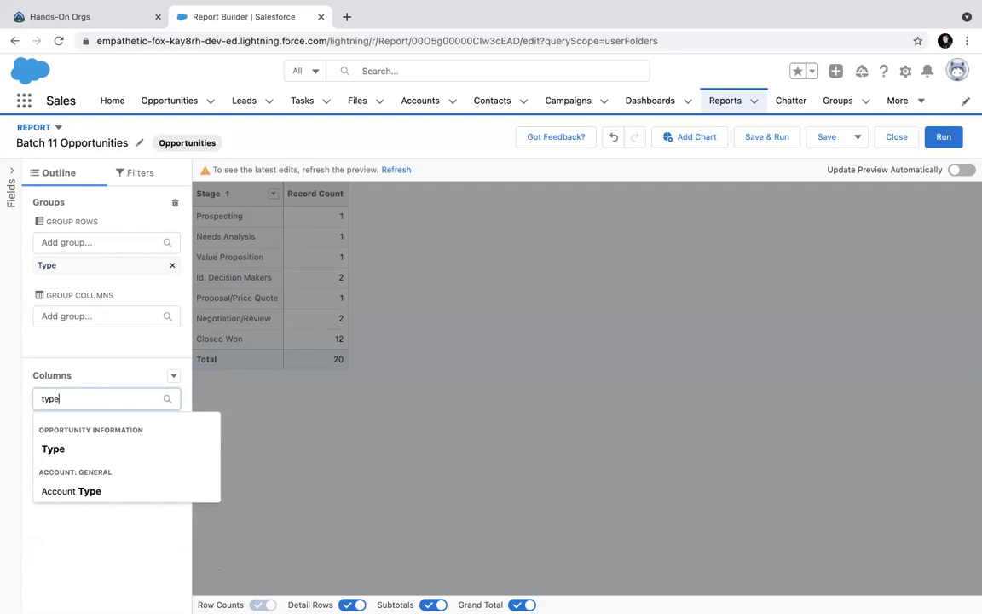
left_click(82, 451)
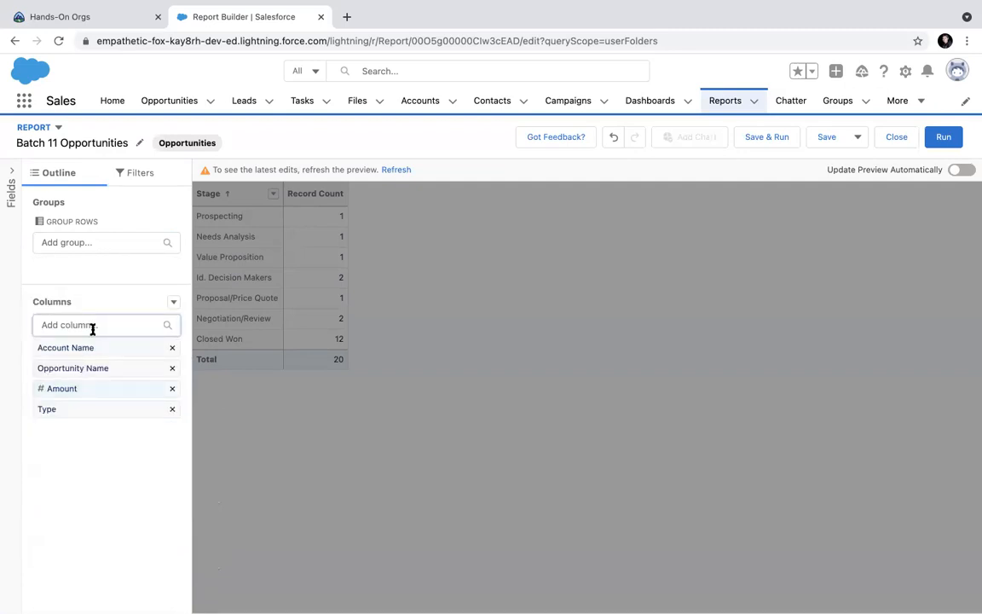
left_click(67, 242)
type("type")
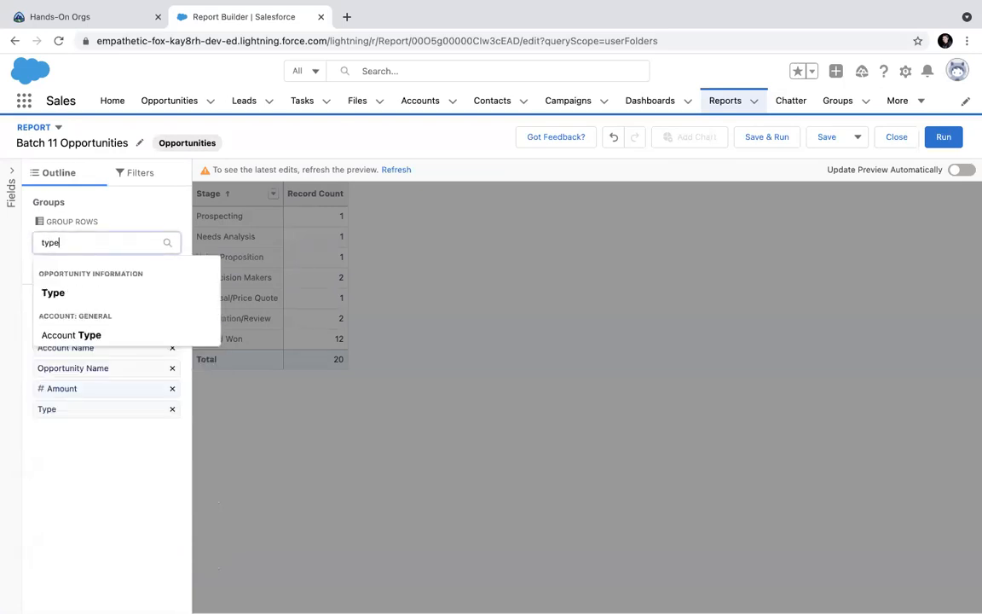
left_click(63, 289)
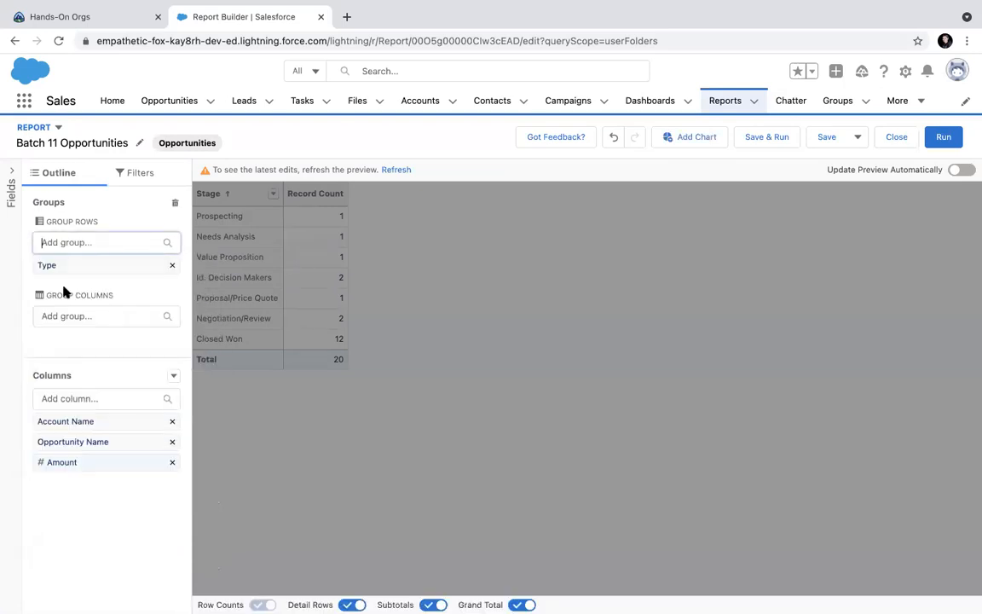
Step: Add Stage as a report column and summarize the Amount column by Sum
left_click(73, 397)
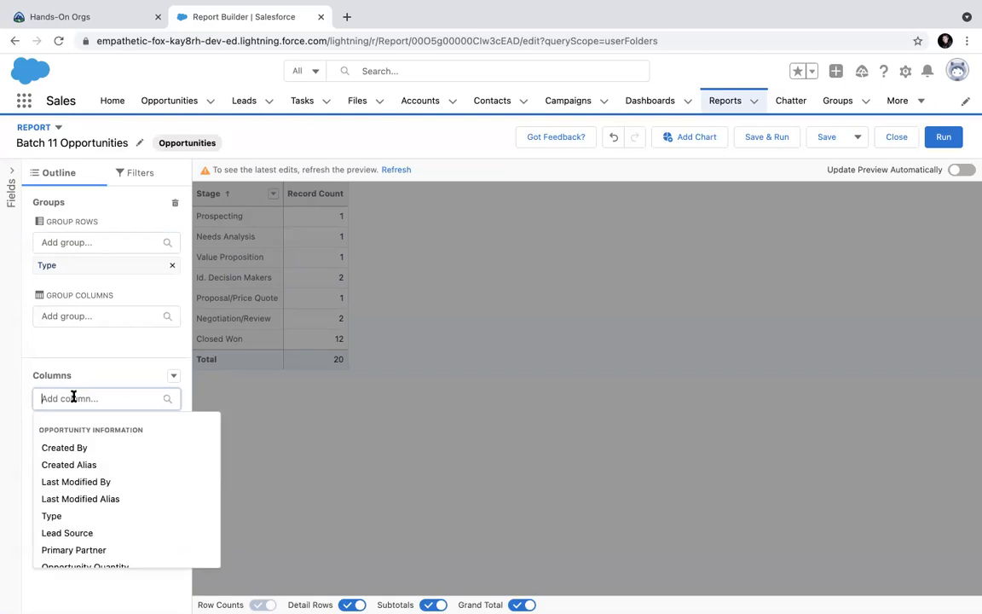
type("stag")
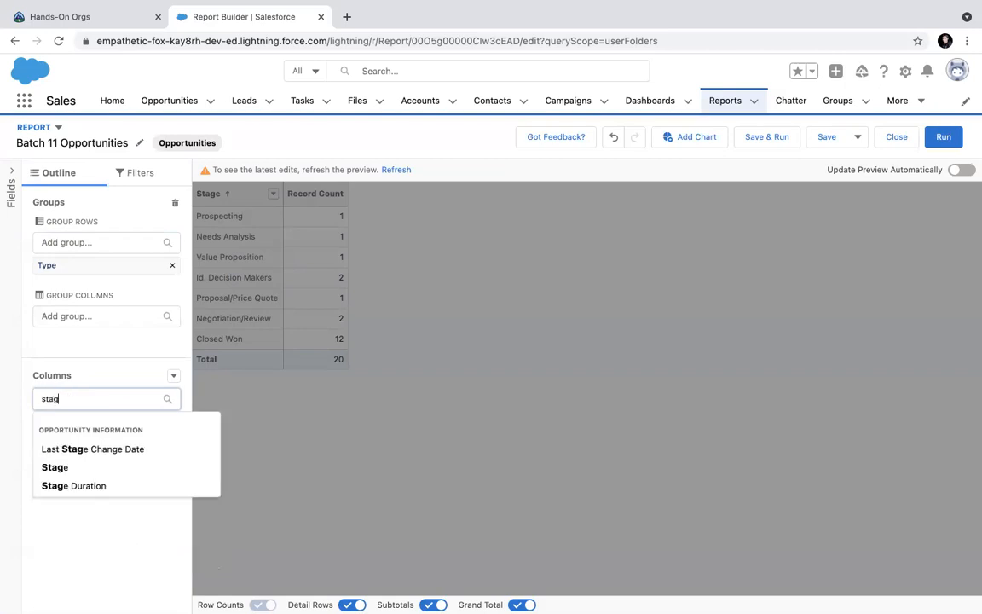
left_click(66, 467)
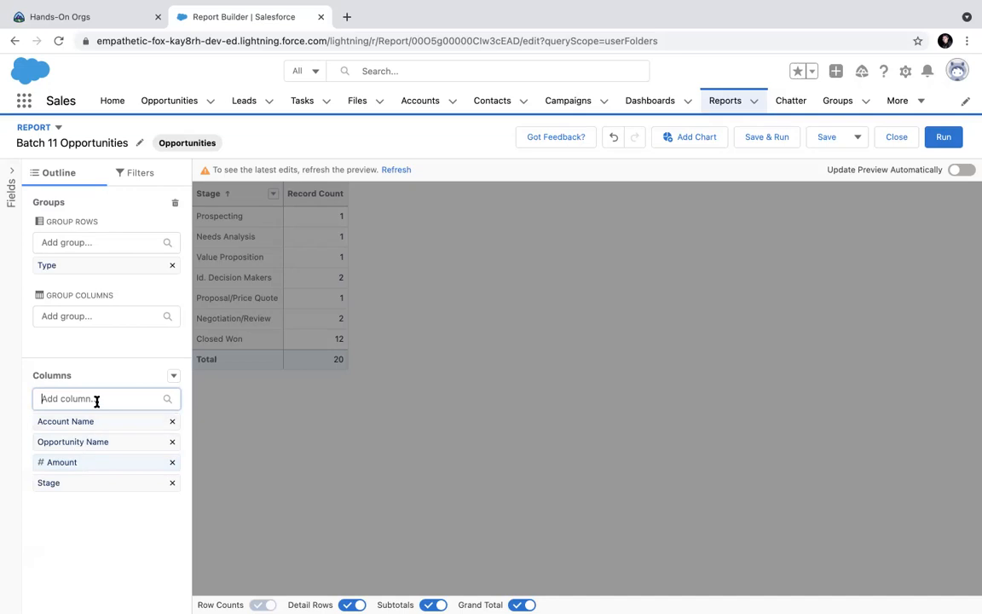
left_click(149, 462)
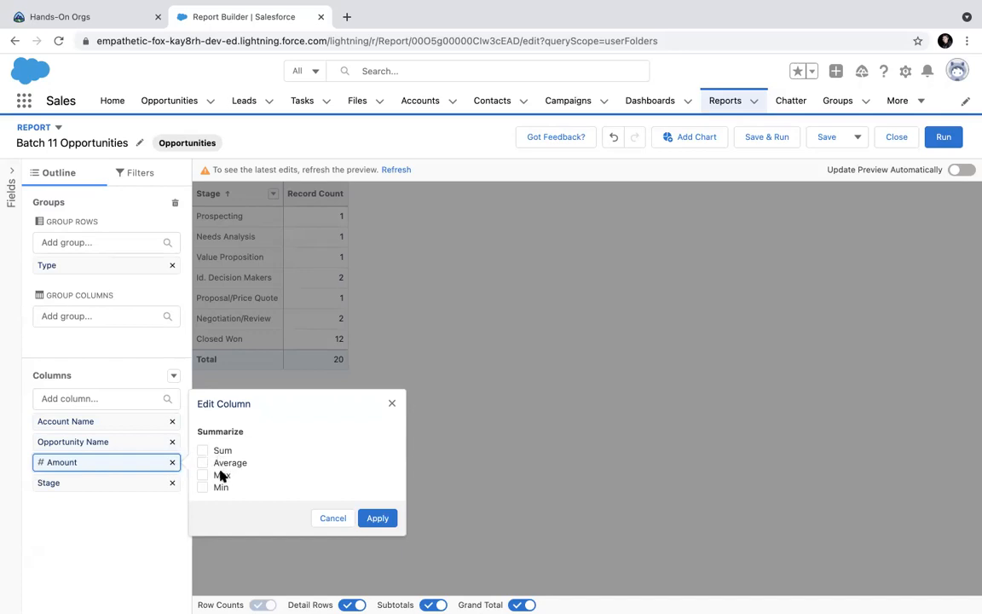
left_click(203, 451)
left_click(375, 518)
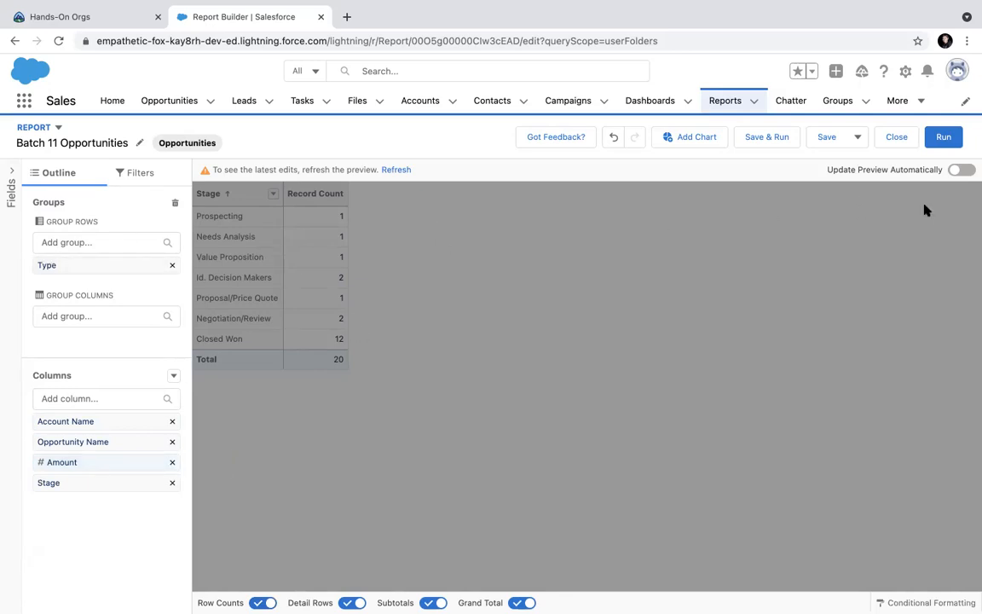
Step: Save and run the report, and review the Amount subtotals of each Type group down to the grand total
left_click(781, 138)
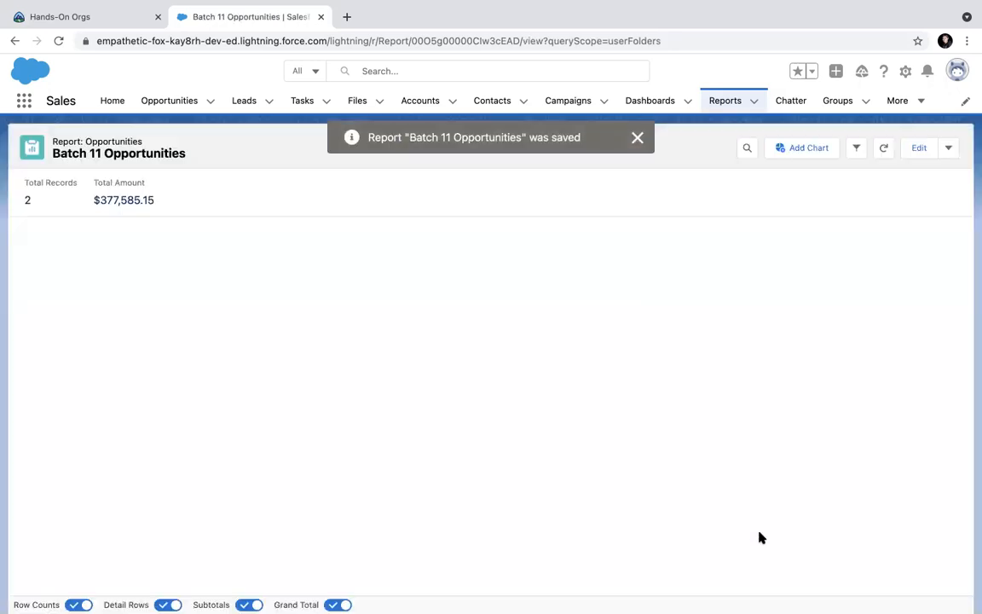
scroll(840, 530, "down", 2)
scroll(839, 530, "up", 2)
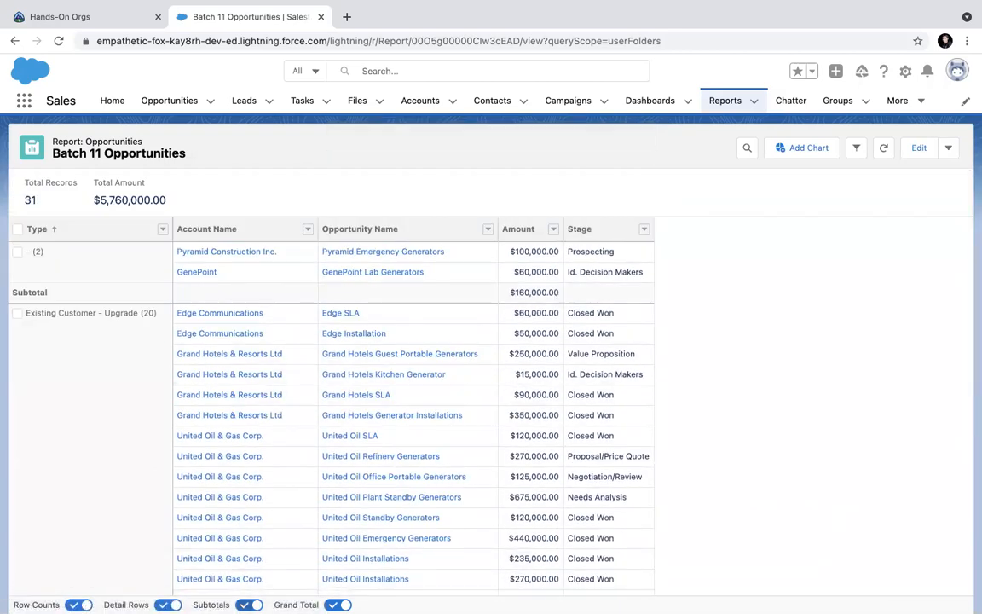
left_click(249, 604)
left_click(249, 604)
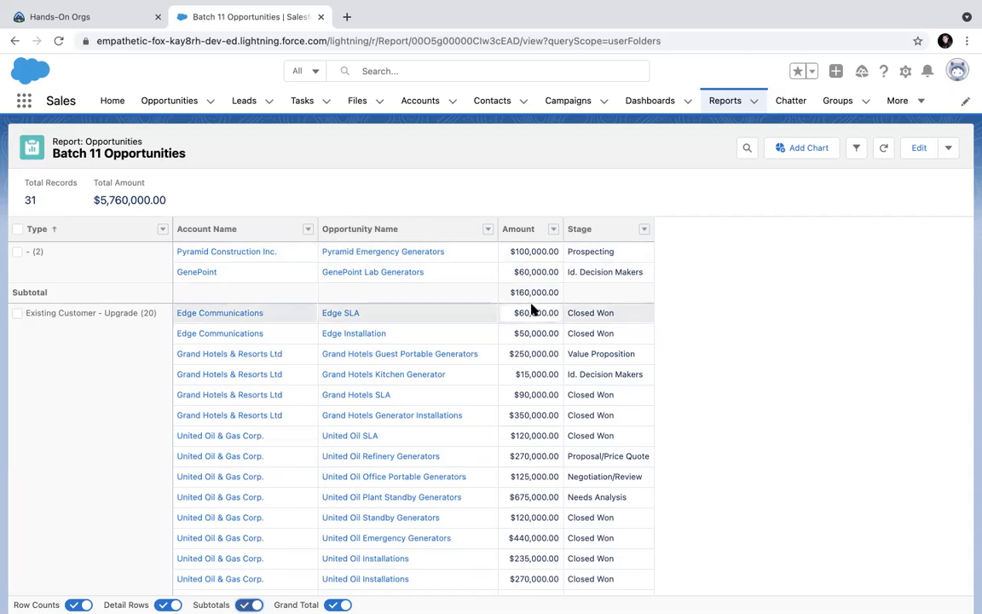
scroll(533, 309, "down", 5)
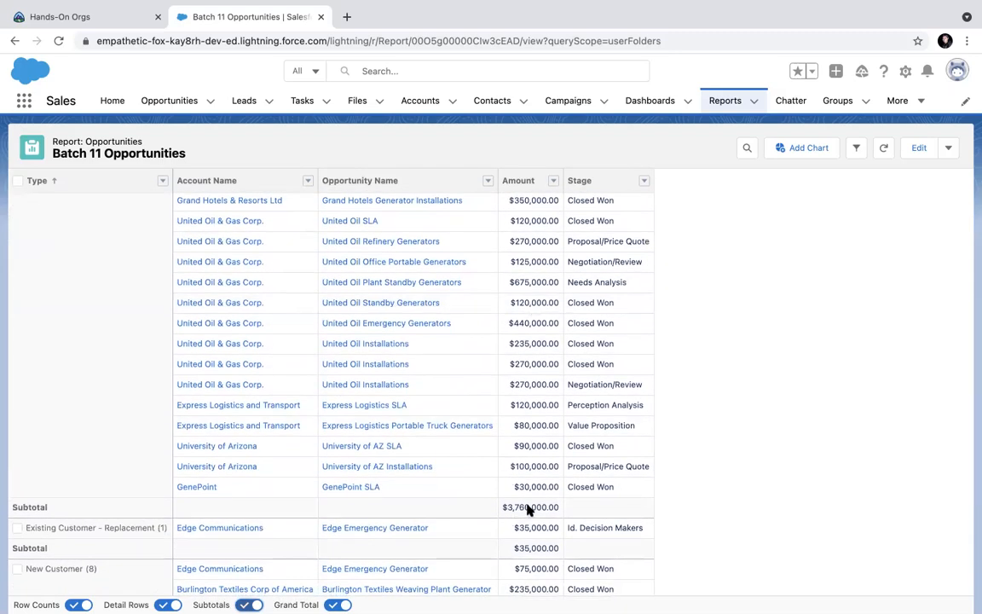
scroll(528, 509, "down", 3)
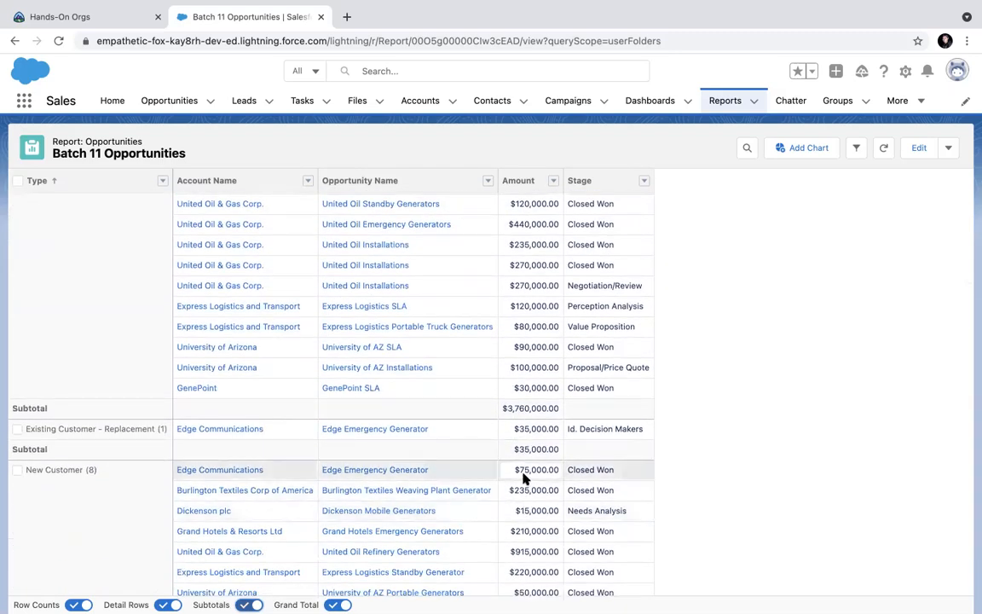
scroll(525, 479, "down", 2)
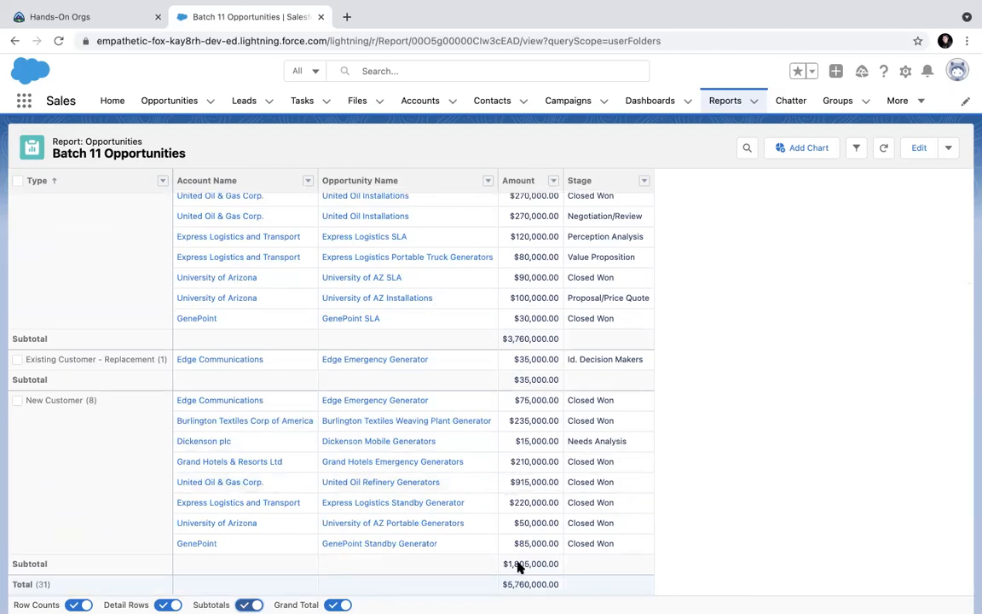
scroll(517, 567, "up", 10)
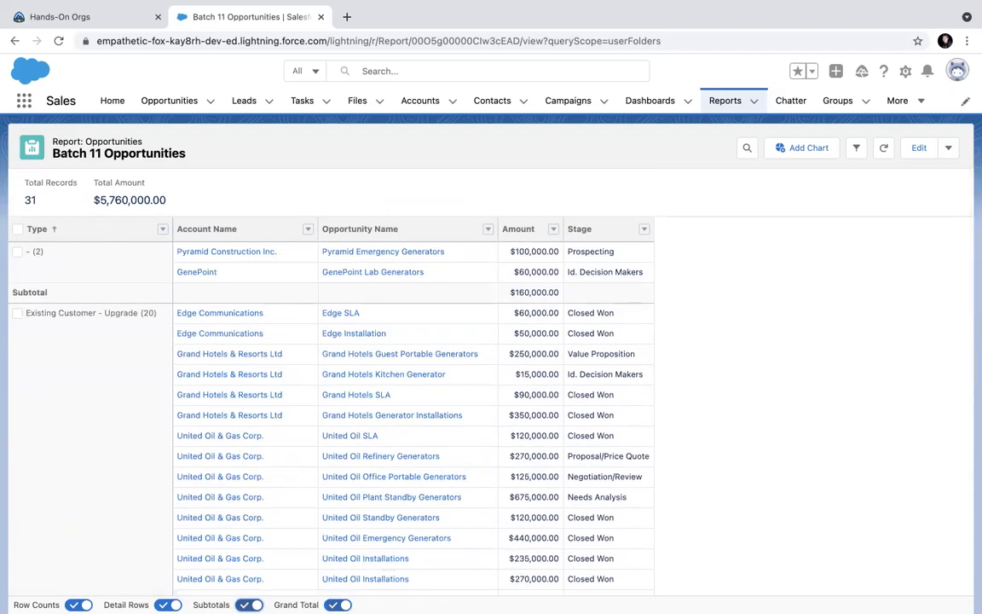
Step: Hide the subtotals and the grand total in the report
left_click(248, 604)
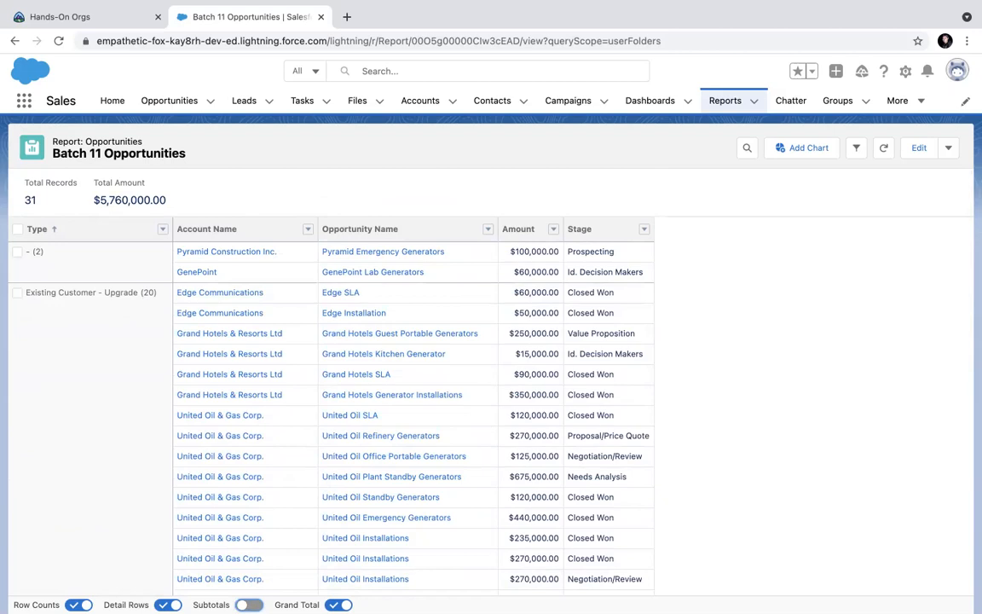
scroll(555, 496, "down", 5)
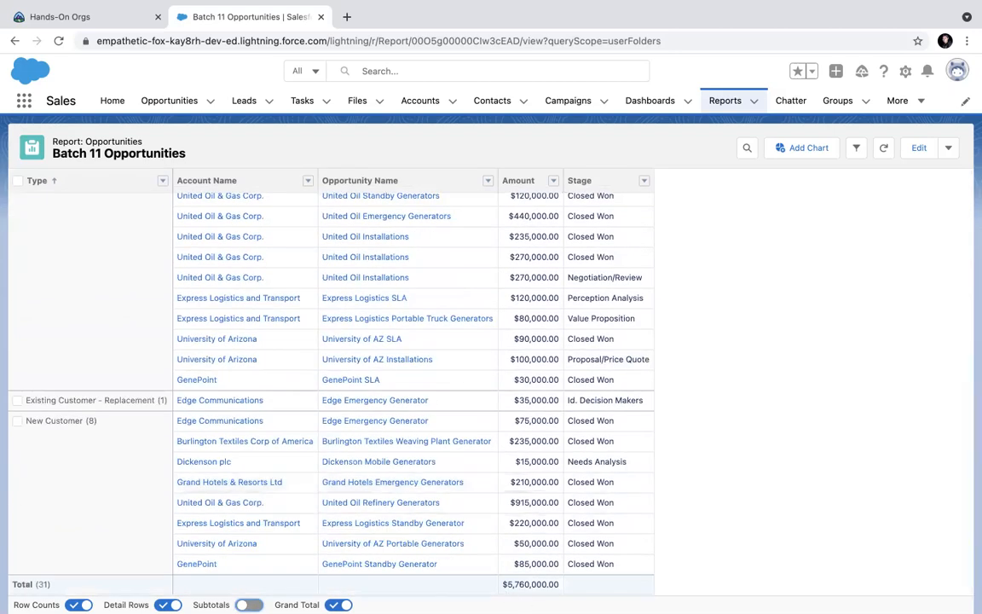
left_click(338, 604)
scroll(709, 501, "down", 1)
scroll(710, 501, "up", 1)
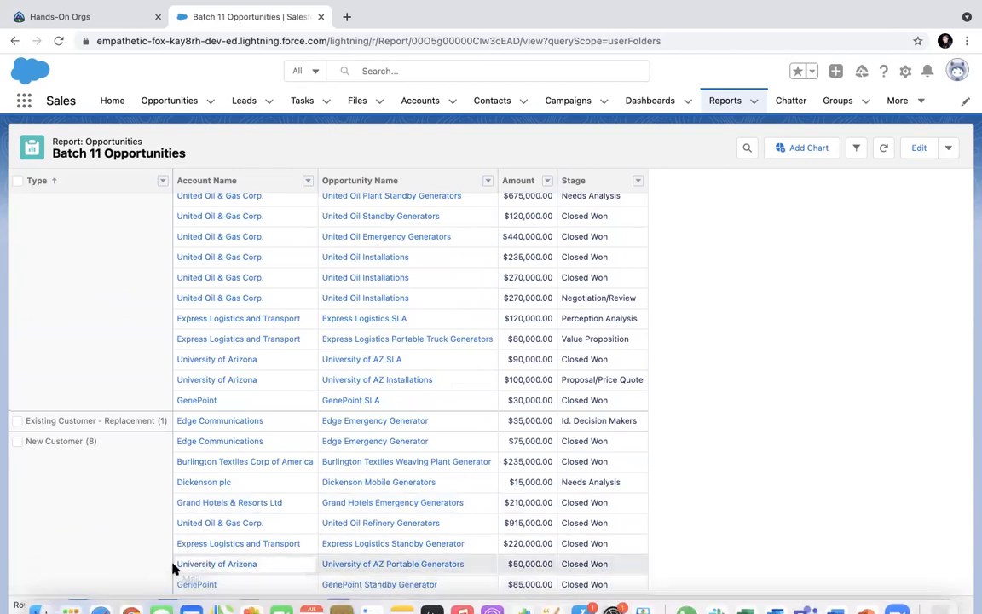
Step: Hide the detail rows and row counts to leave only the sums by Type, and show the detail rows again
left_click(168, 604)
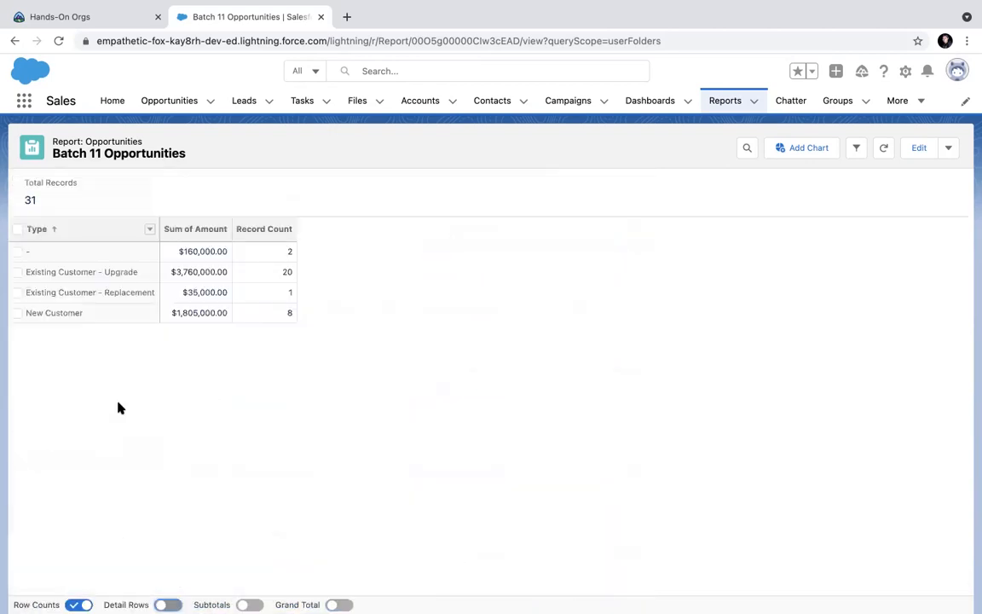
left_click(78, 604)
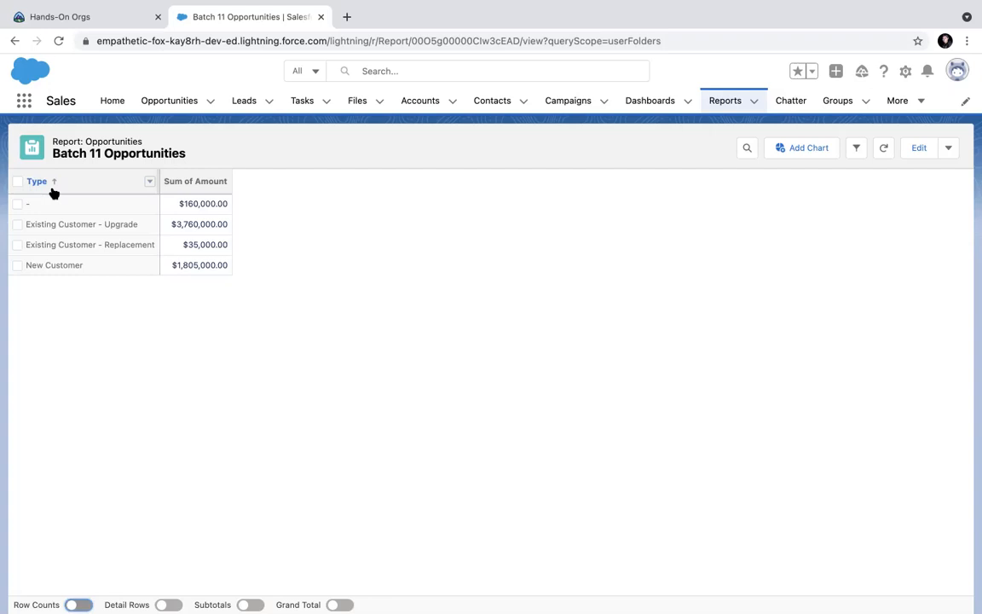
left_click(168, 604)
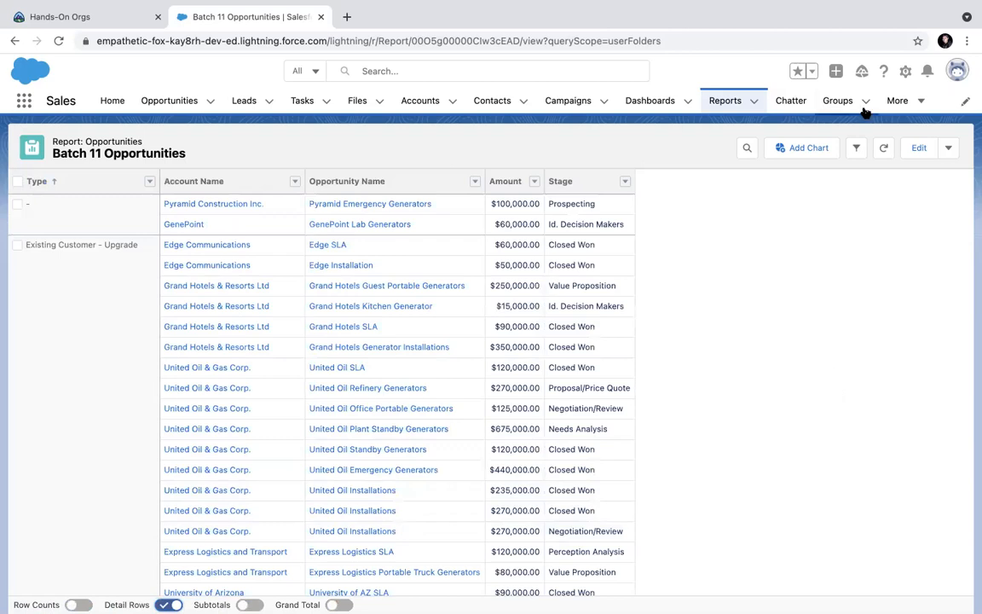
Step: Edit the report to add Stage as a second row grouping below Type, and run the saved report with detail rows hidden
left_click(919, 147)
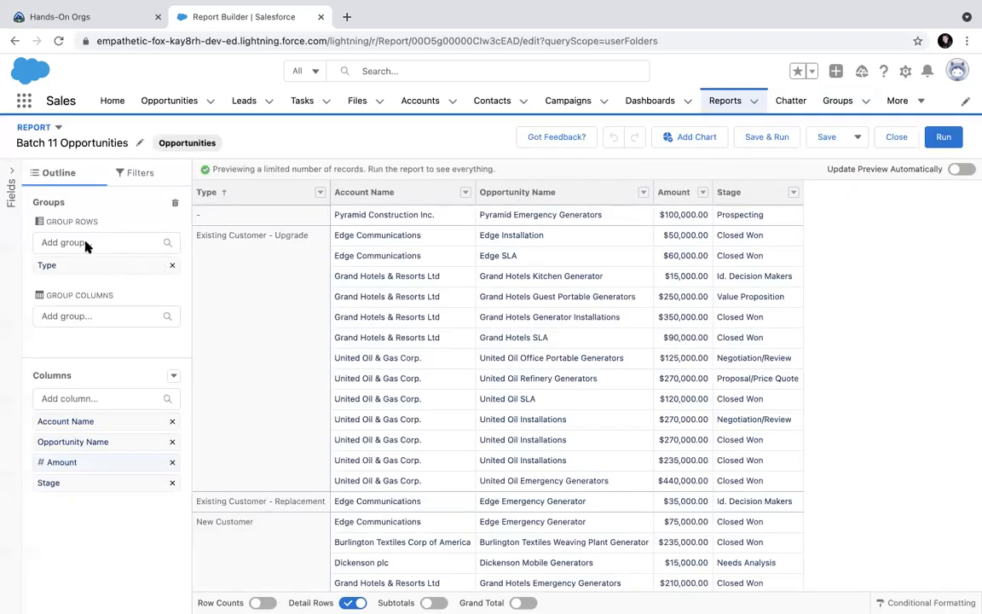
left_click(56, 242)
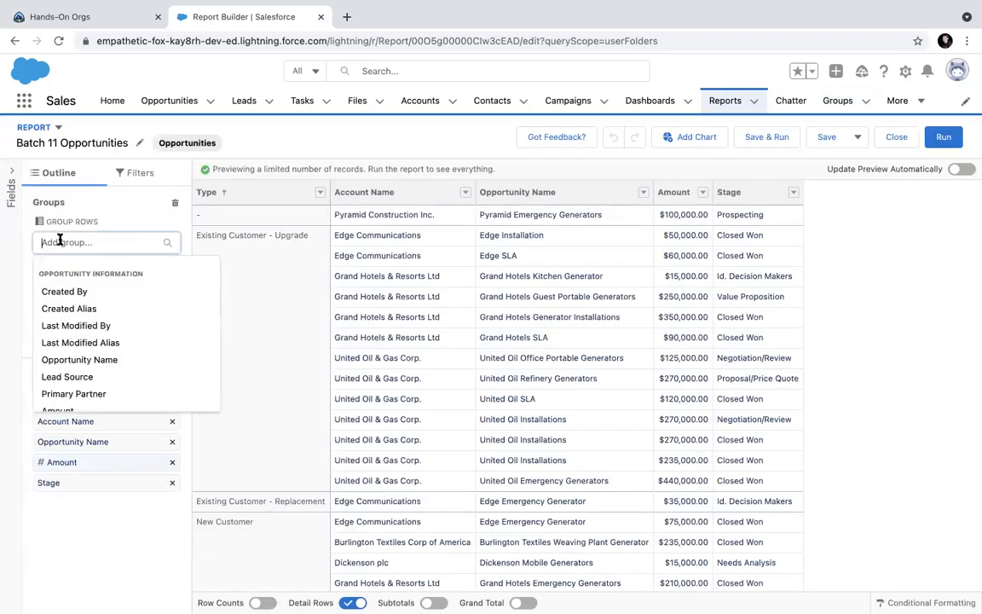
left_click(10, 248)
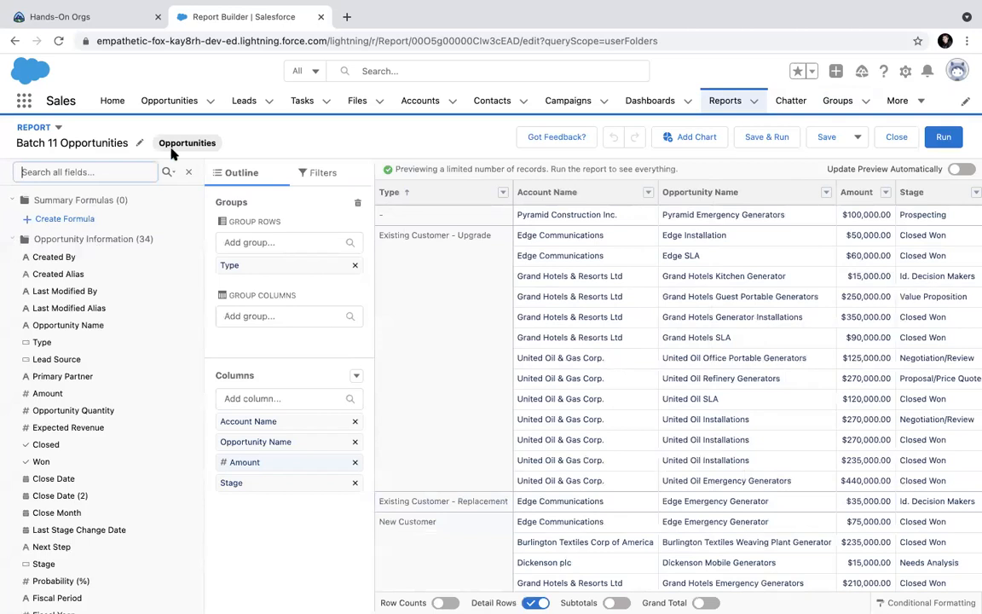
left_click(190, 173)
left_click(66, 243)
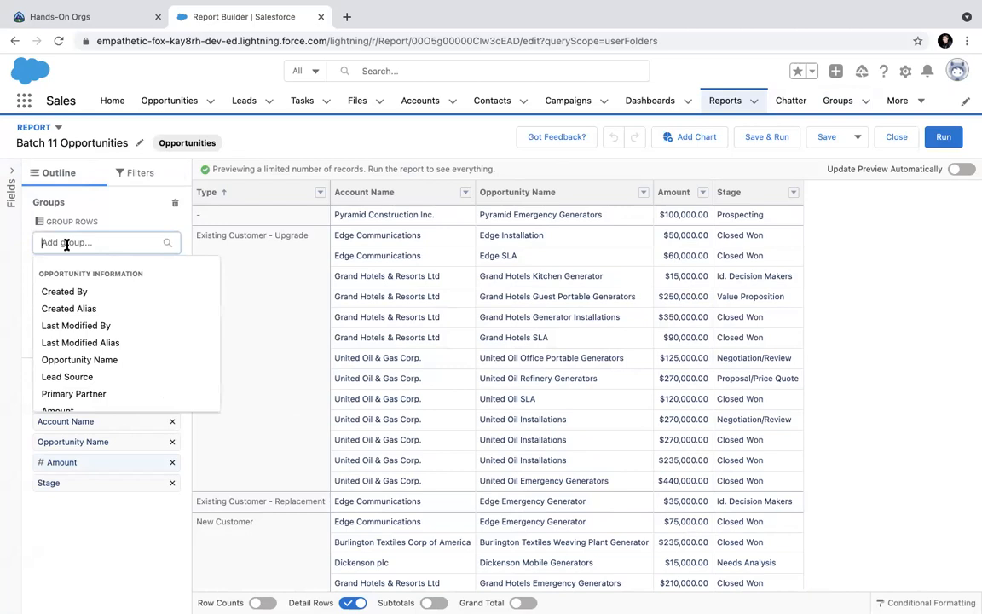
scroll(72, 365, "down", 3)
scroll(72, 365, "up", 3)
type("stage")
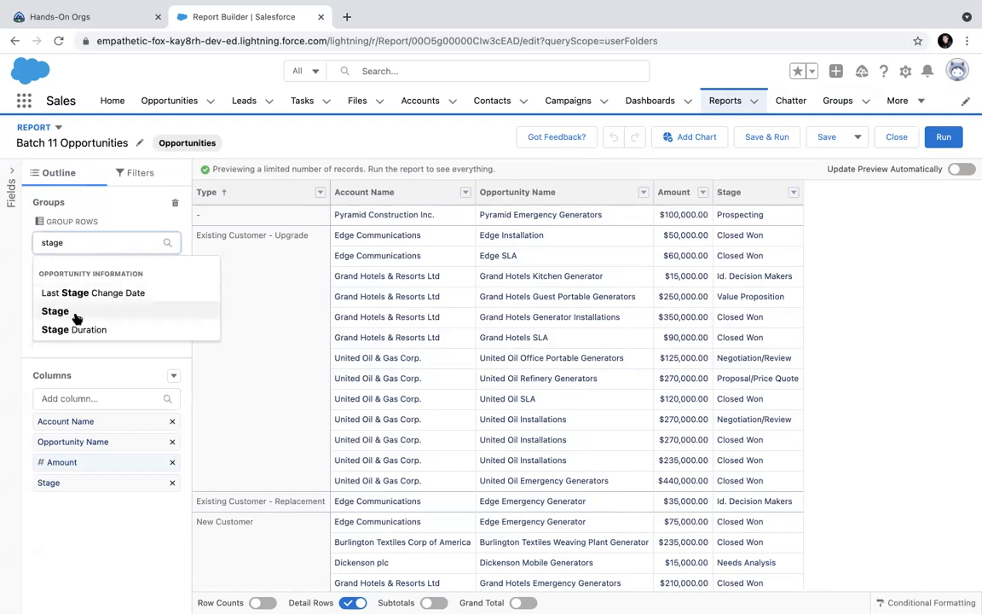
left_click(75, 312)
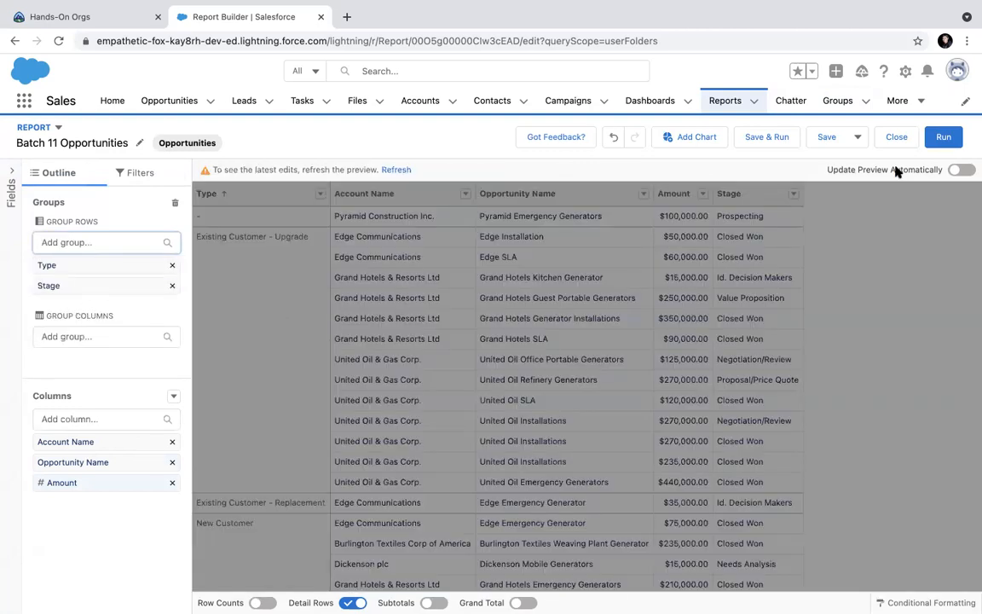
left_click(781, 140)
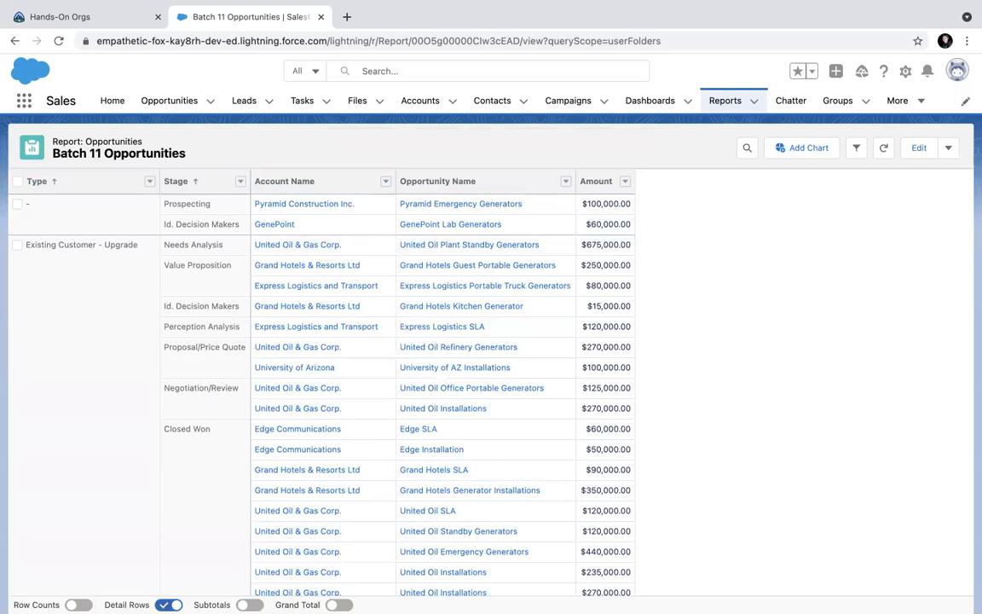
left_click(169, 604)
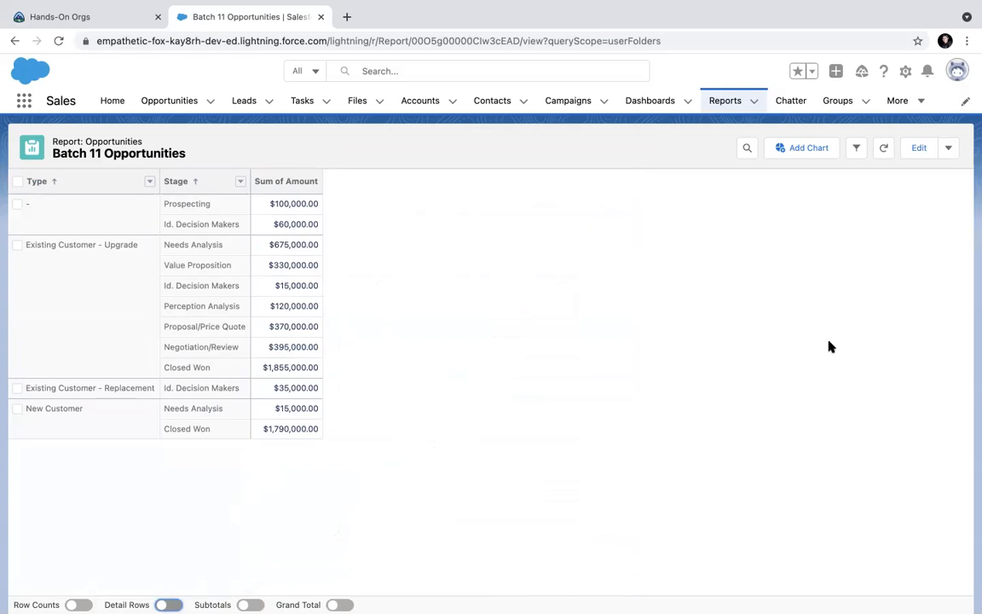
Step: Edit the report to move Stage from the row groups to the column groups, and save and run it as a matrix
left_click(917, 149)
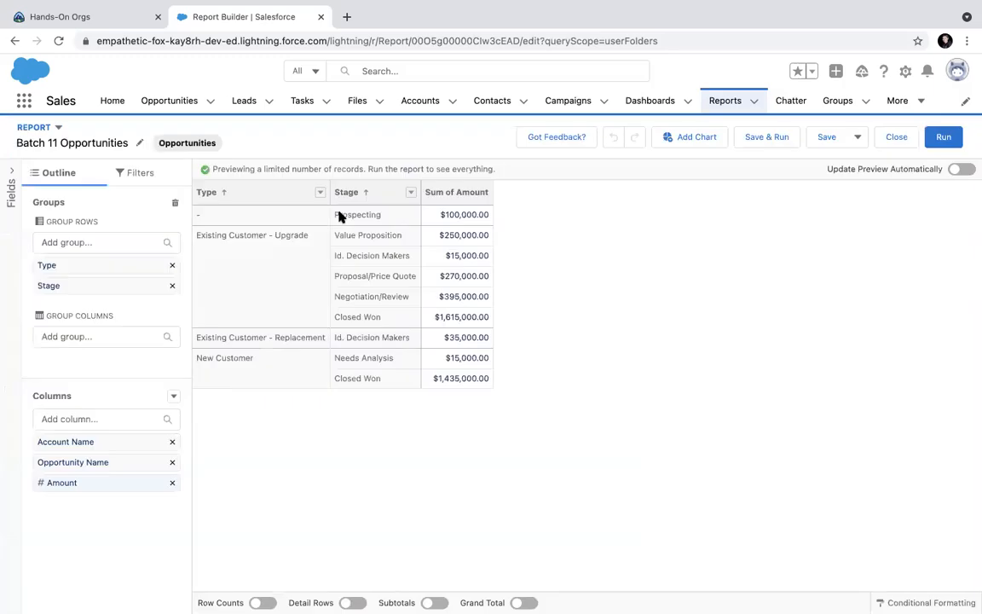
left_click(172, 286)
left_click(102, 315)
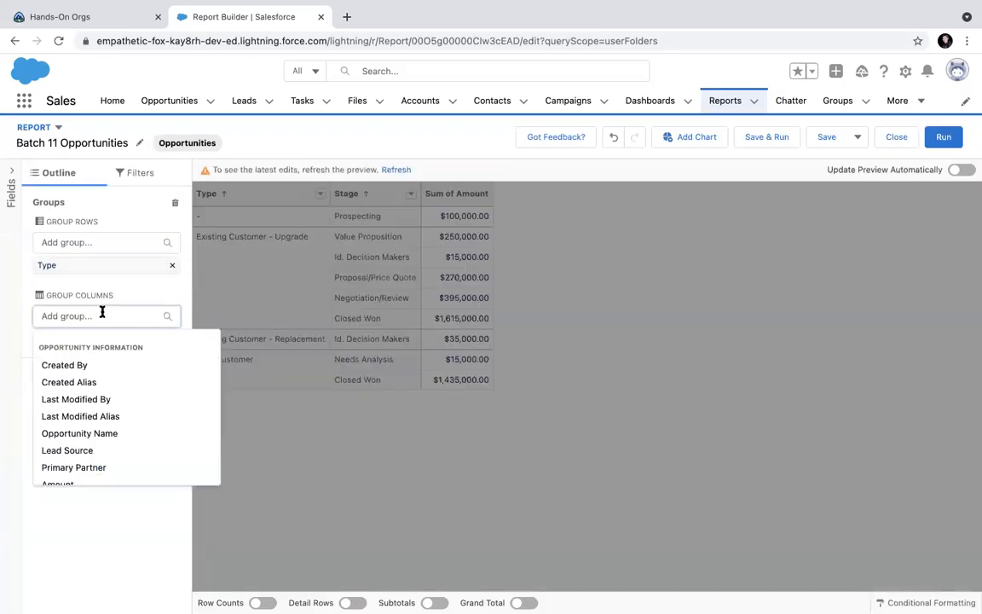
type("stage")
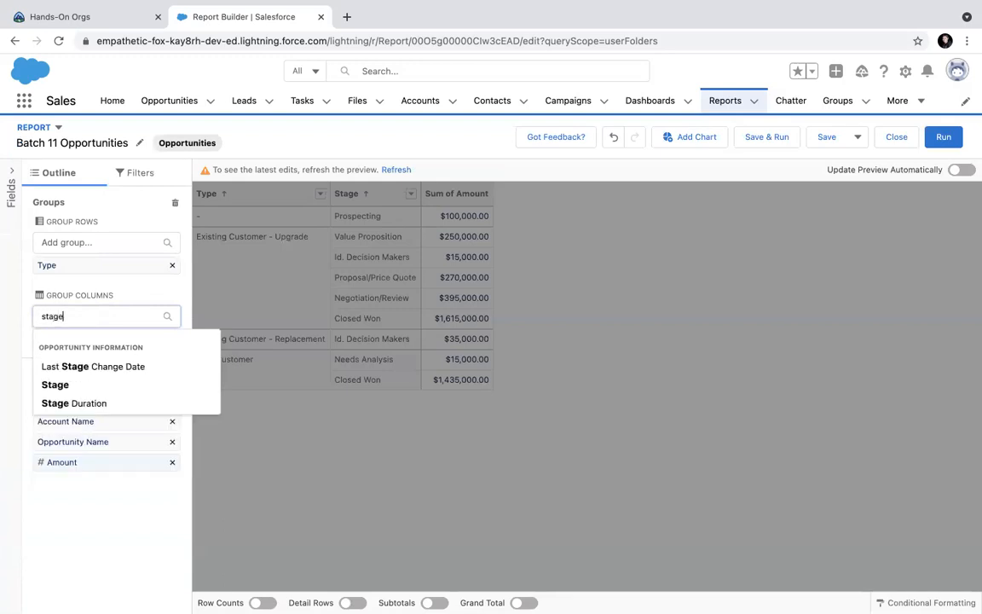
left_click(77, 386)
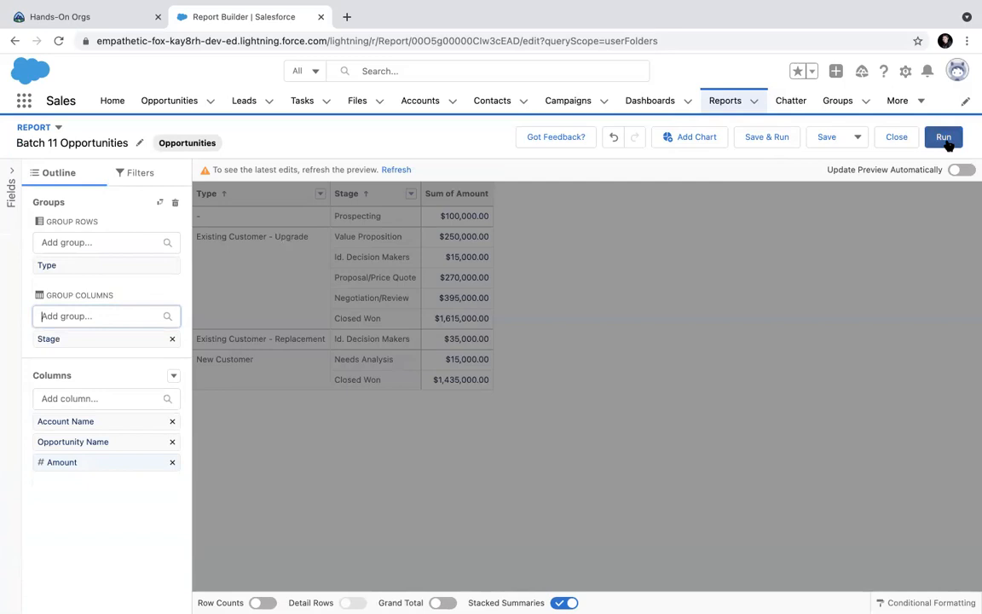
left_click(777, 139)
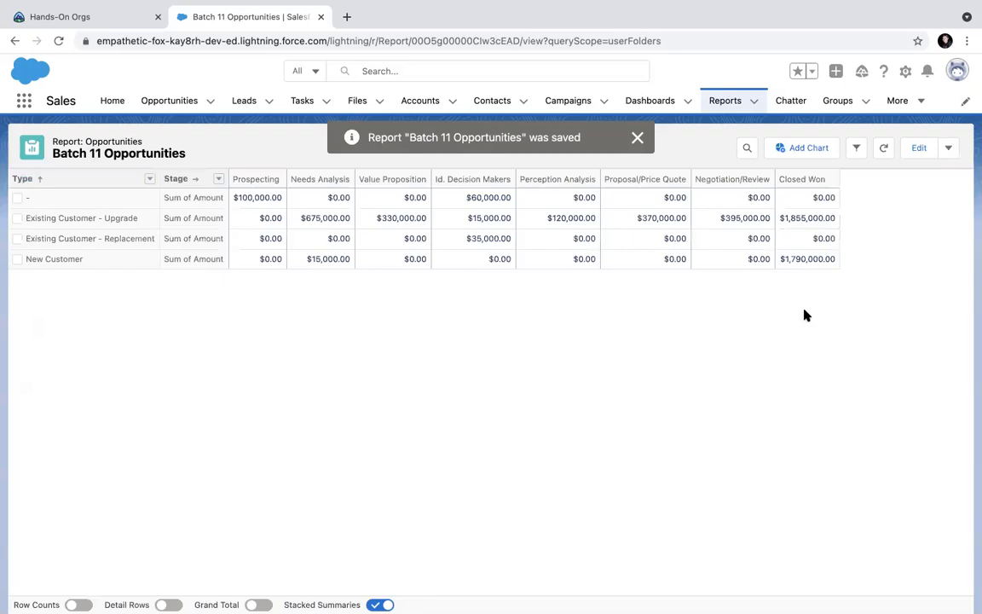
left_click(637, 138)
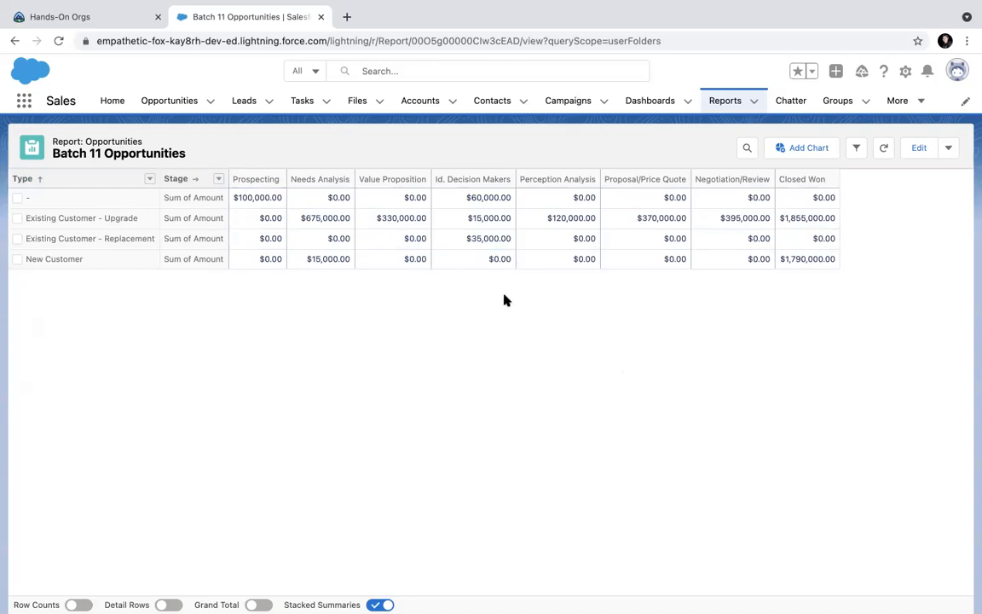
Step: Show row counts and detail rows, and filter the details to Existing Customer - Upgrade in the Value Proposition stage
left_click(53, 226)
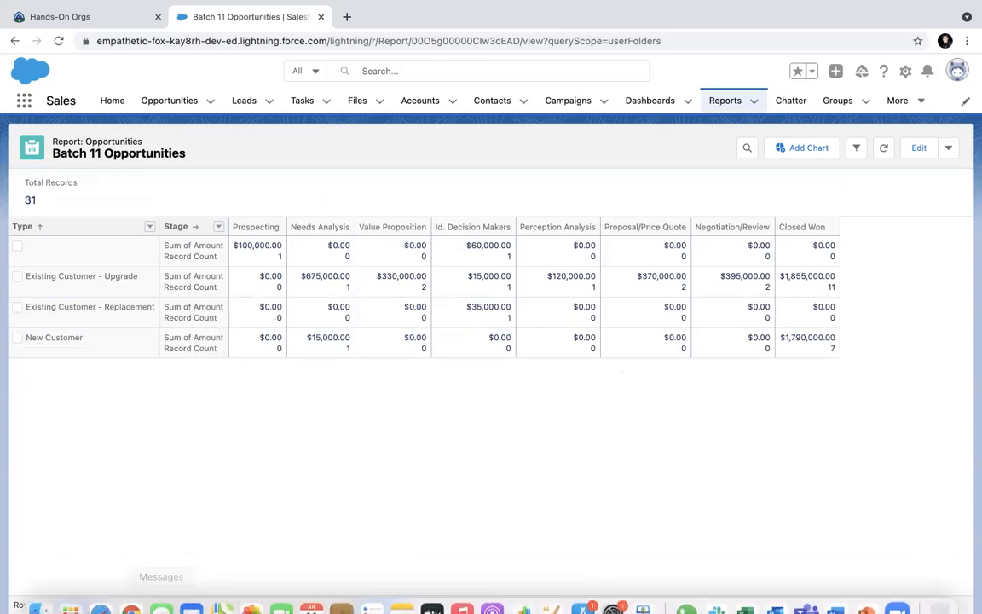
left_click(168, 604)
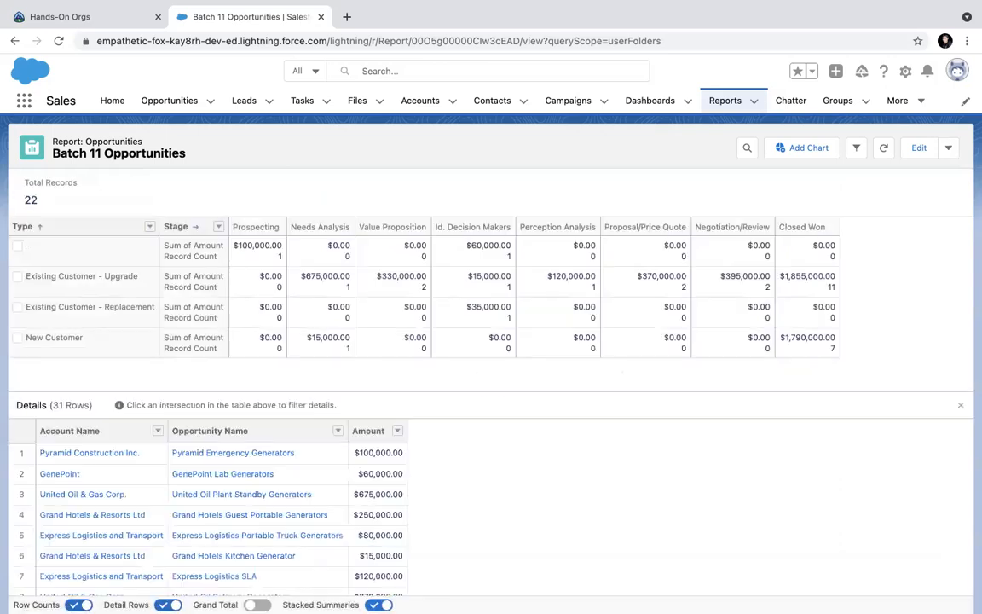
left_click(400, 285)
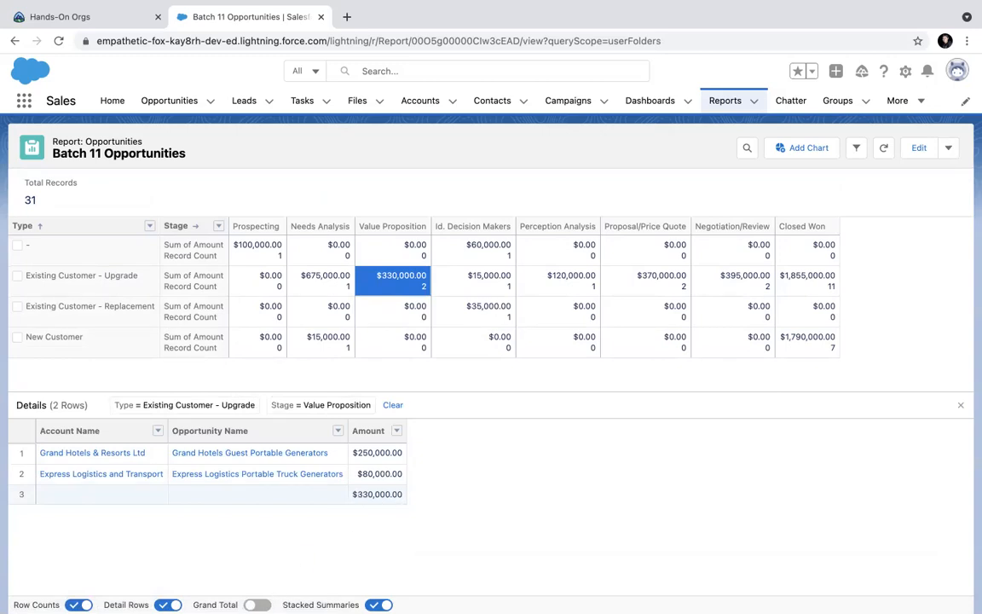
Step: Show the grand total, and turn stacked summaries off and back on to compare the matrix layouts
left_click(256, 605)
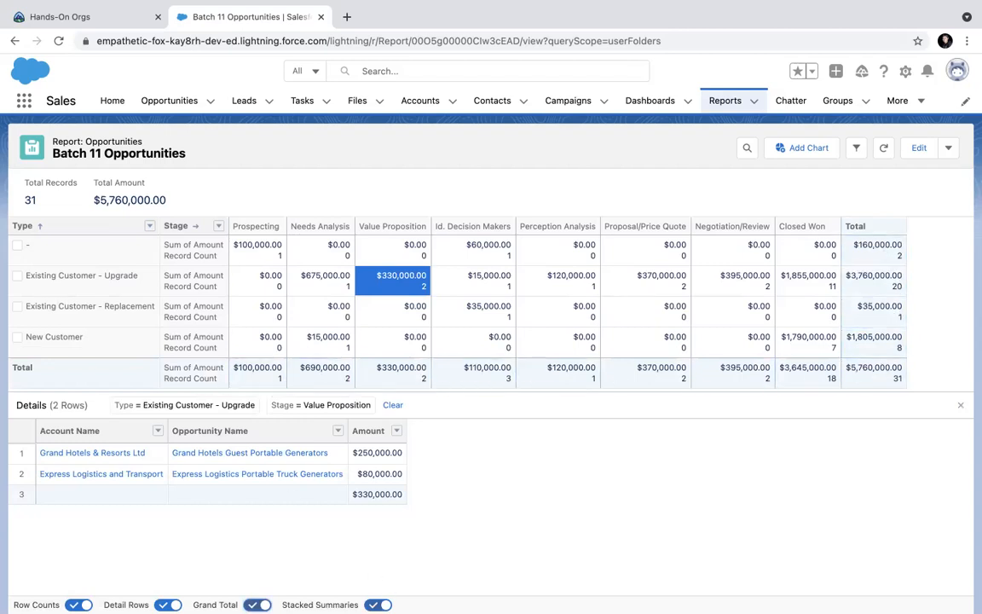
left_click(377, 604)
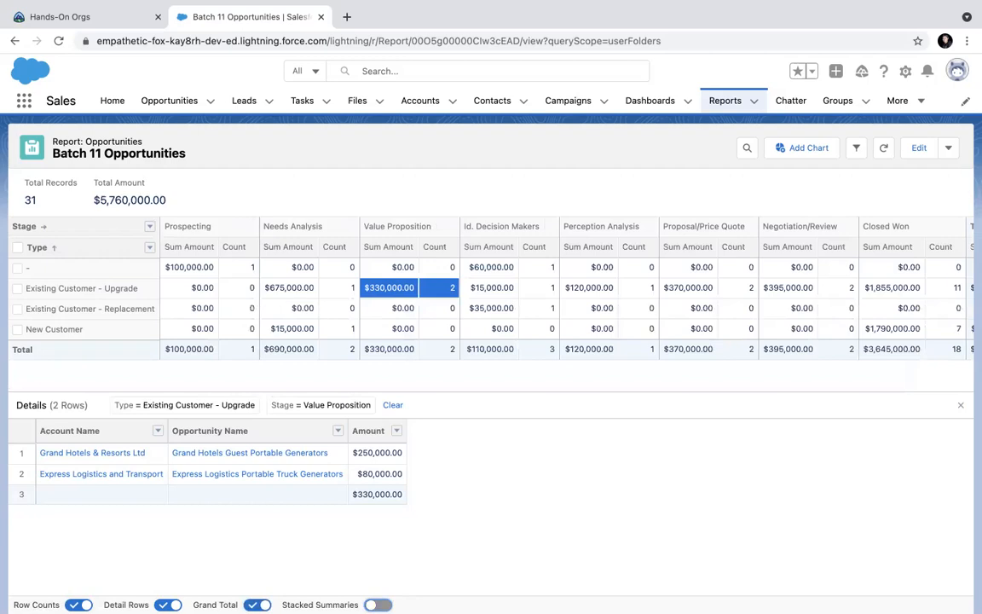
left_click(377, 604)
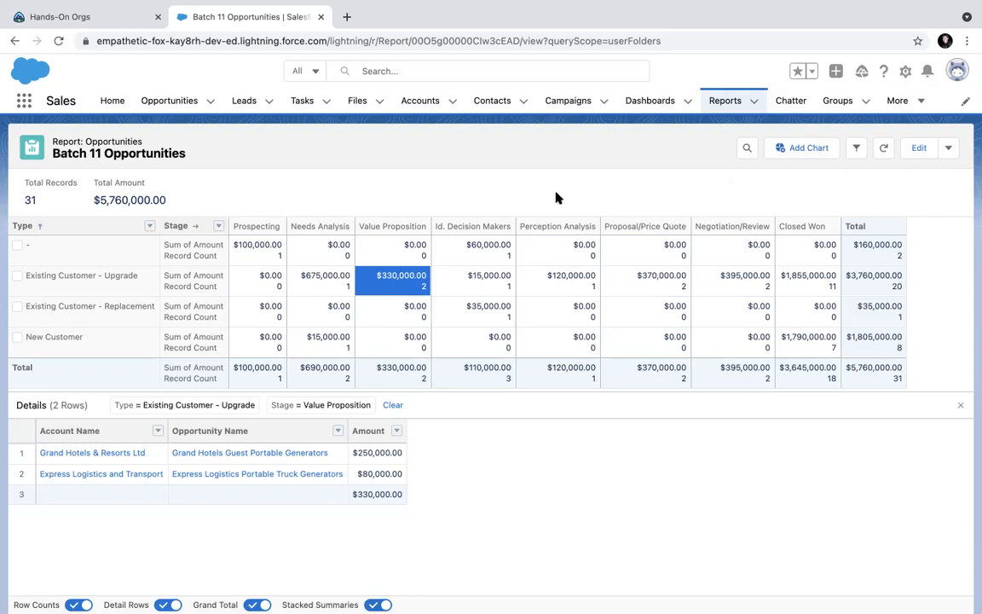
Step: Add a chart to the Batch 11 Opportunities matrix report and look it over
left_click(807, 148)
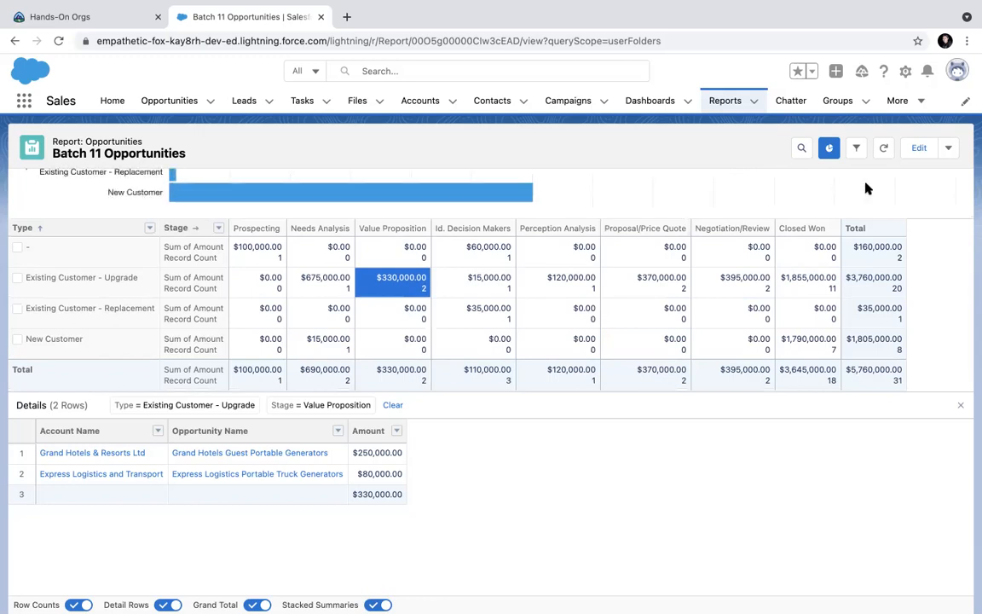
scroll(836, 210, "up", 5)
scroll(840, 212, "down", 1)
scroll(839, 212, "down", 1)
scroll(840, 213, "up", 1)
Step: Compare the chart as a donut and a funnel, settle on a stacked bar by Stage, and save and run the report
left_click(953, 184)
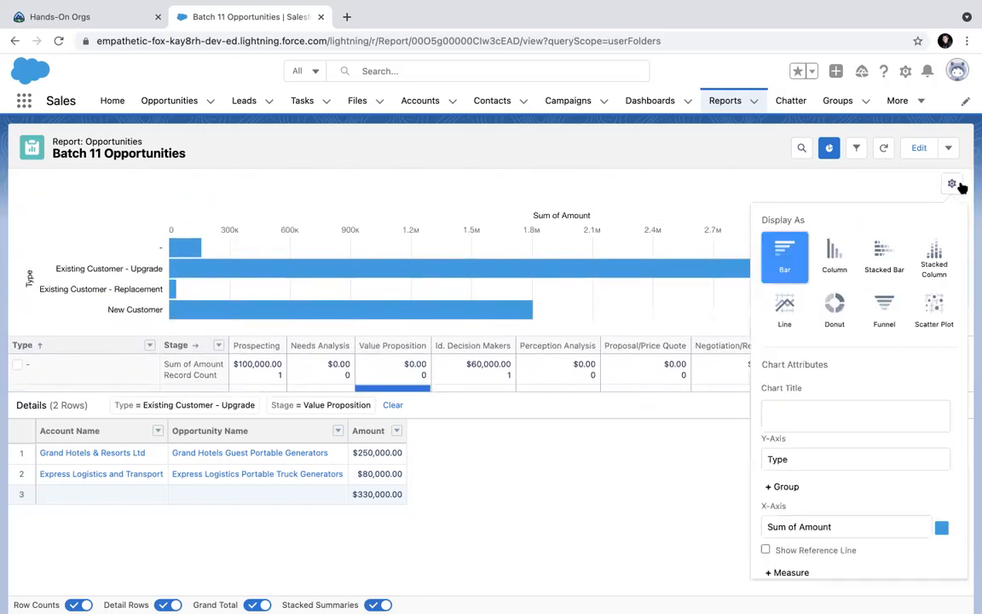
left_click(835, 309)
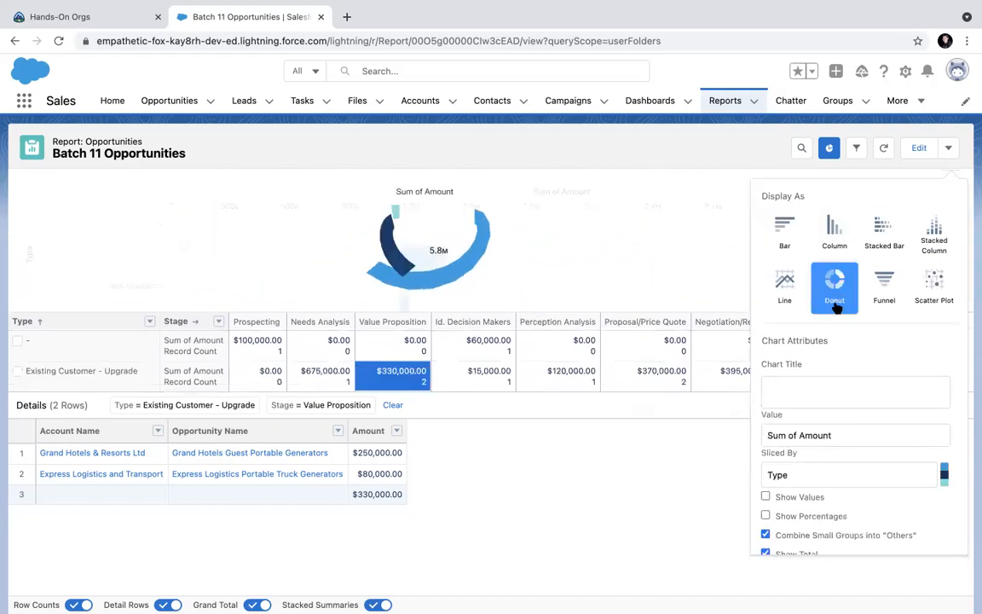
left_click(886, 290)
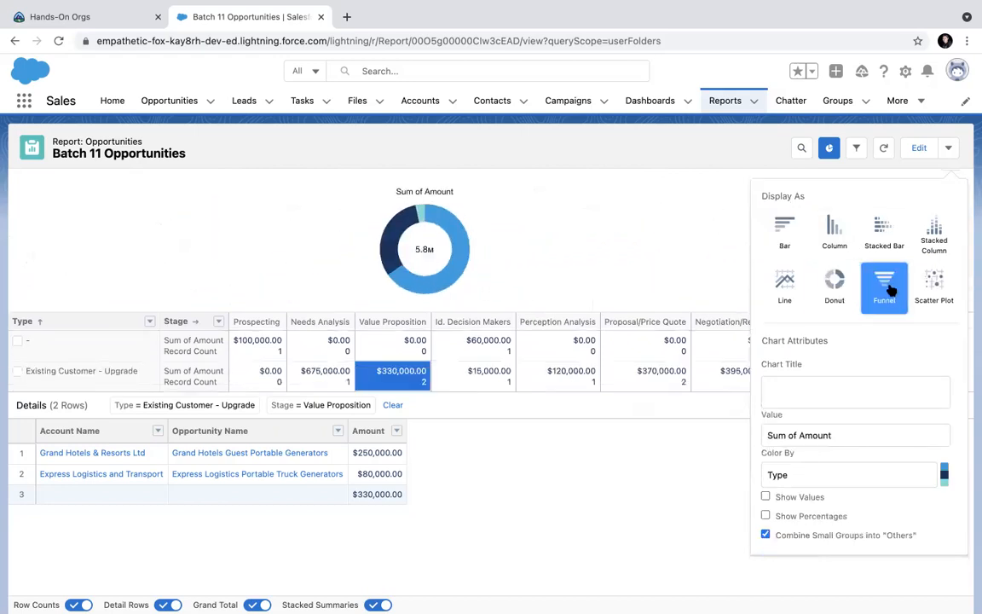
left_click(883, 244)
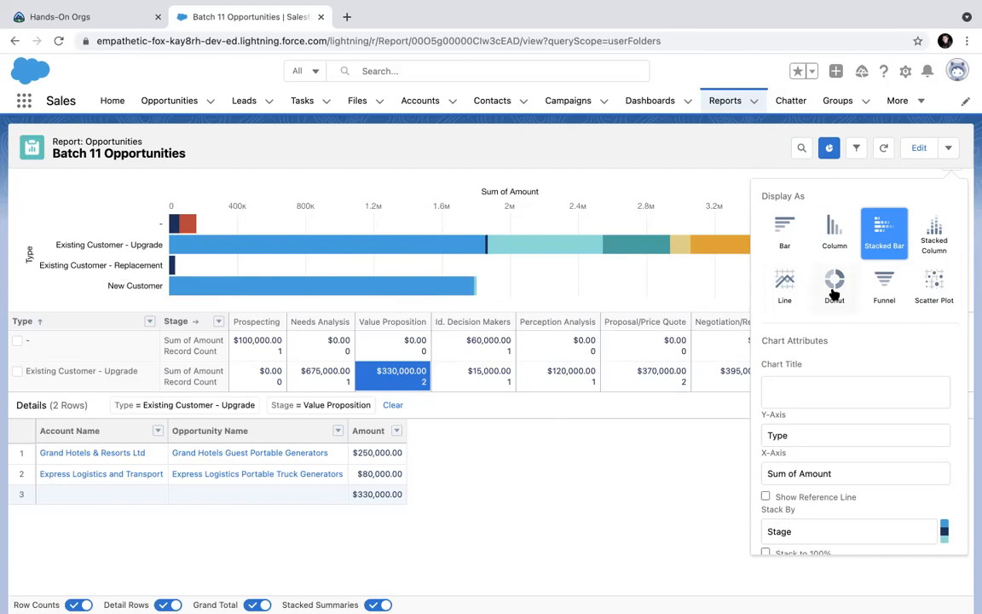
left_click(601, 478)
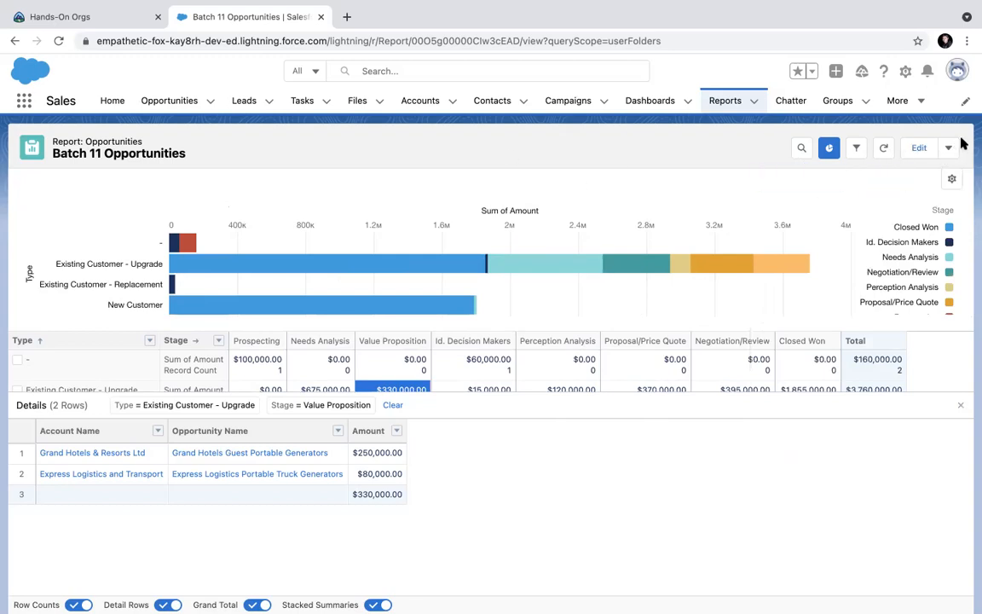
left_click(920, 147)
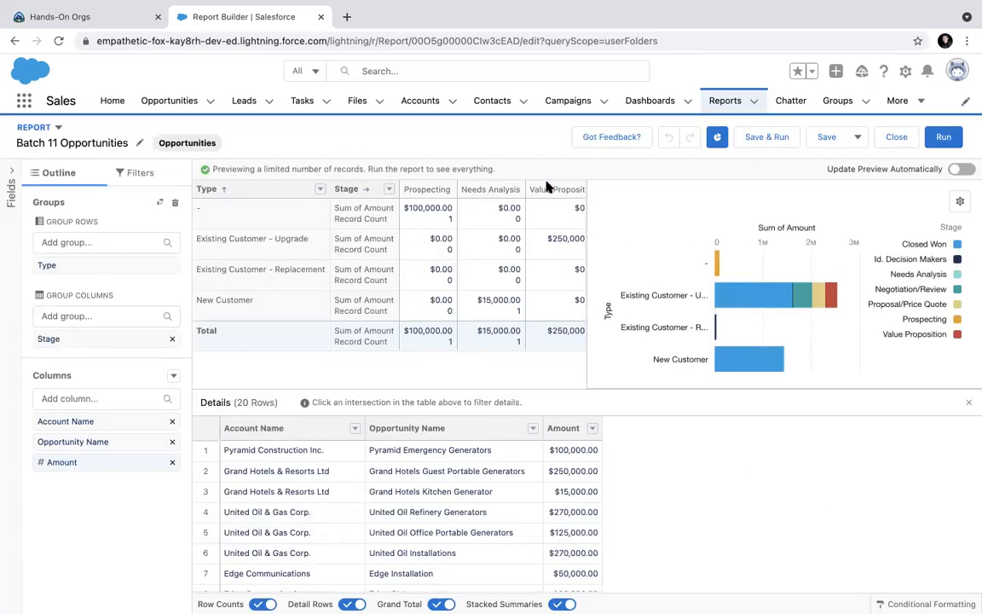
left_click(757, 139)
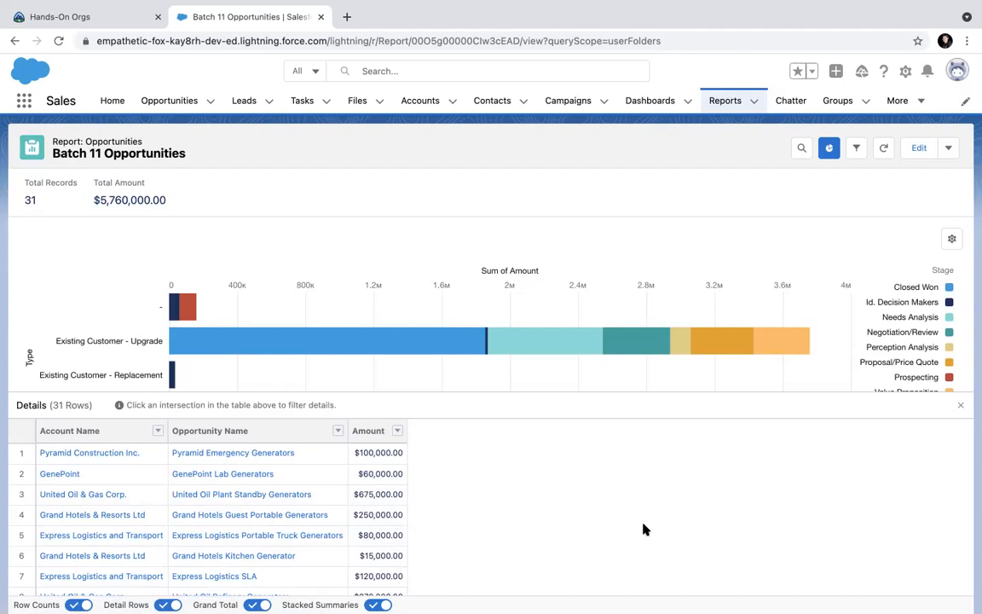
Step: Open the report's subscription settings, trying Daily frequency and Another Person before returning to Weekly and running the report as Me
left_click(948, 150)
left_click(697, 163)
left_click(947, 150)
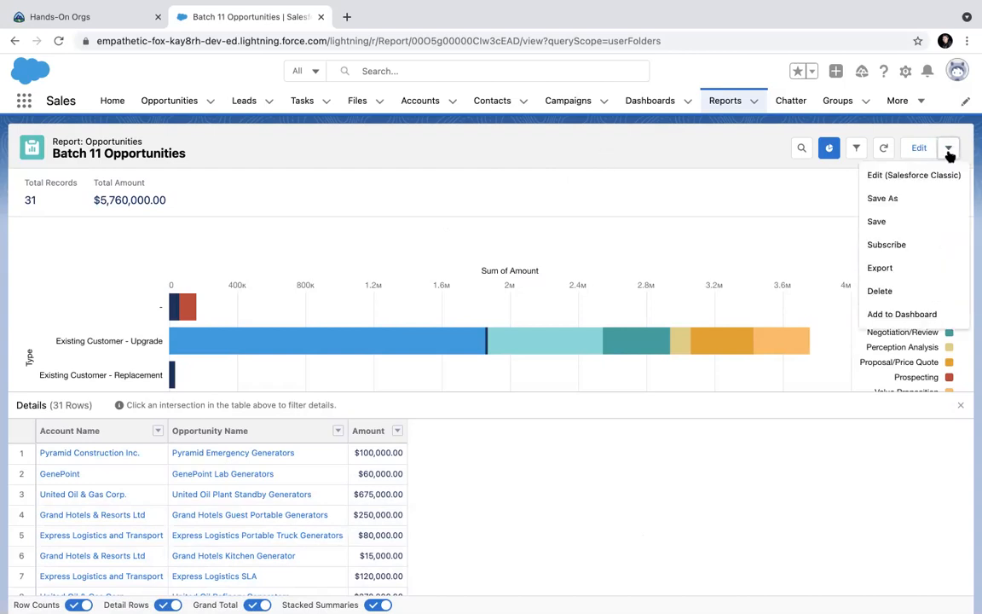
left_click(886, 251)
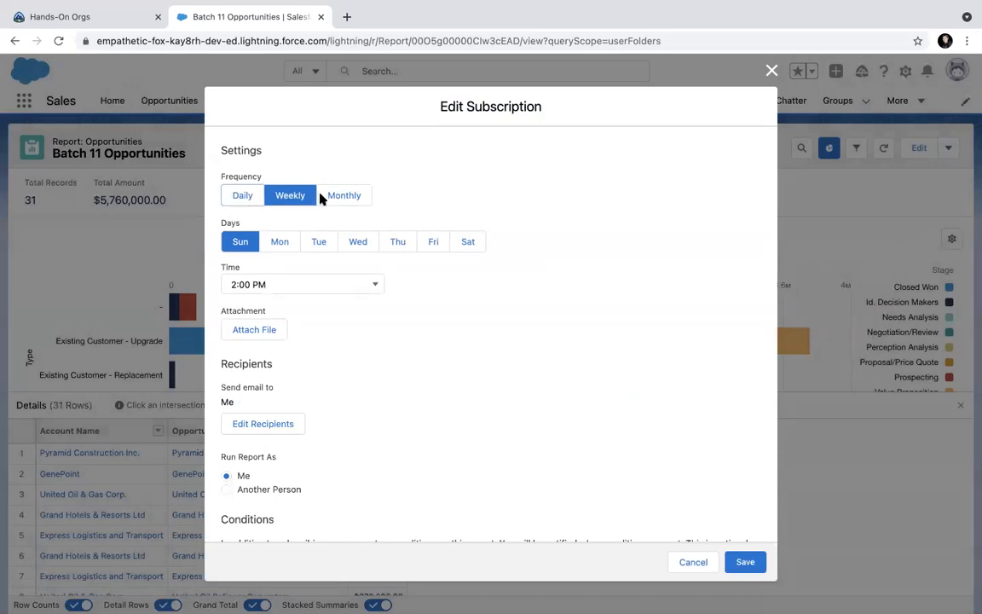
left_click(243, 197)
left_click(288, 197)
scroll(342, 456, "down", 2)
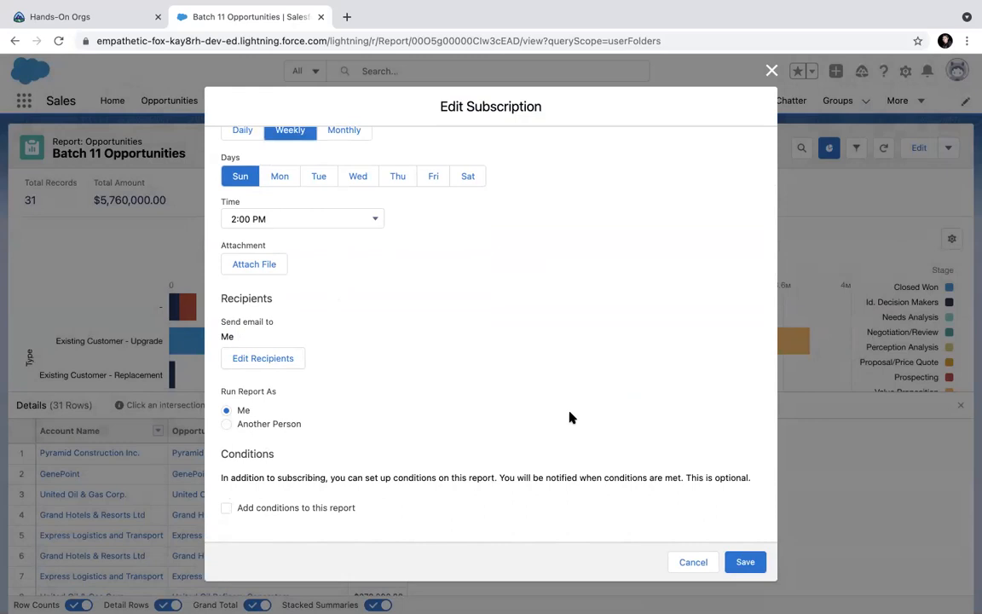
left_click(248, 426)
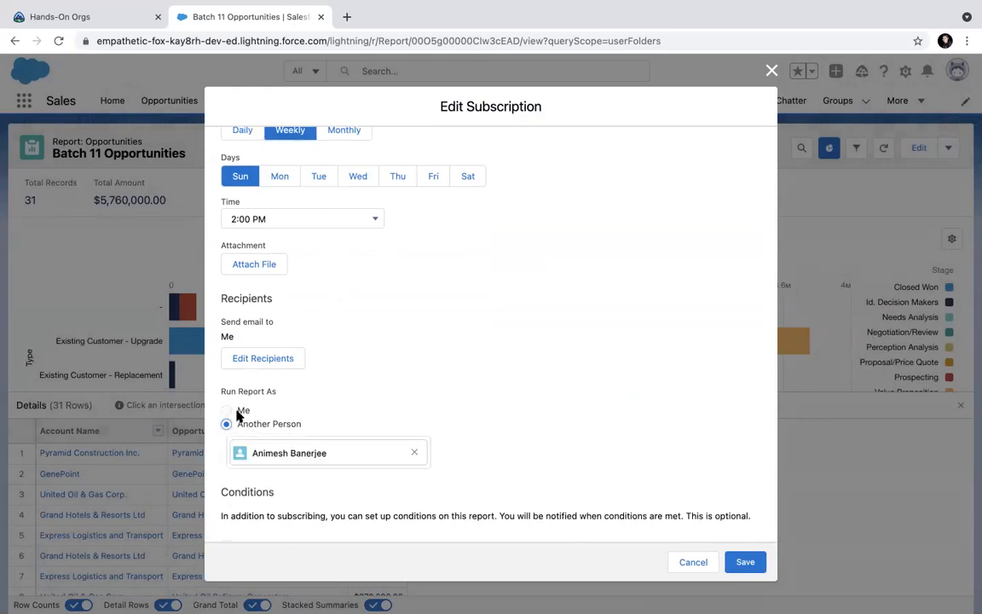
left_click(229, 410)
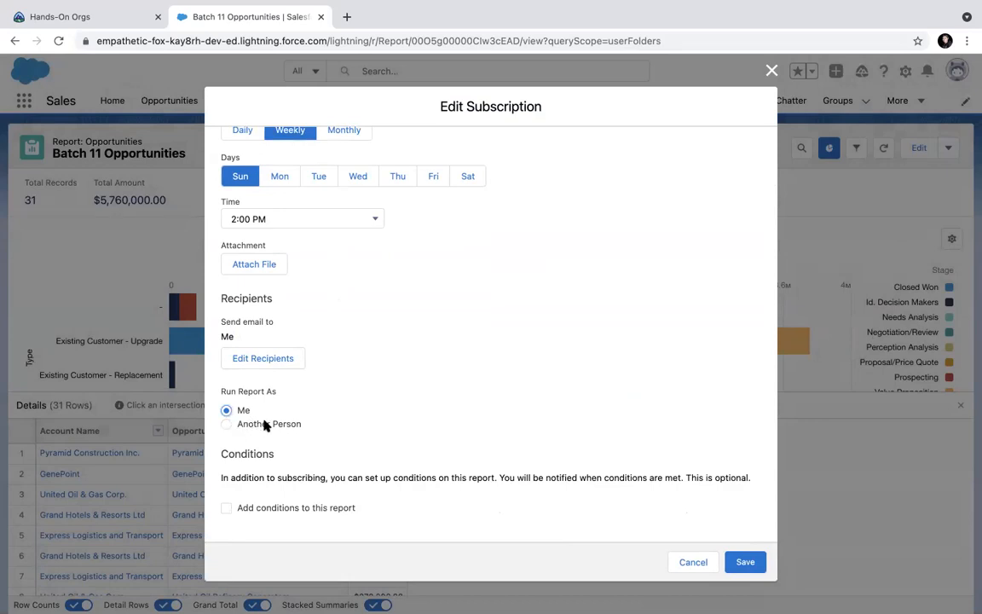
Step: Review the recipient entity types and add the Integration User as a recipient of the report subscription
left_click(248, 365)
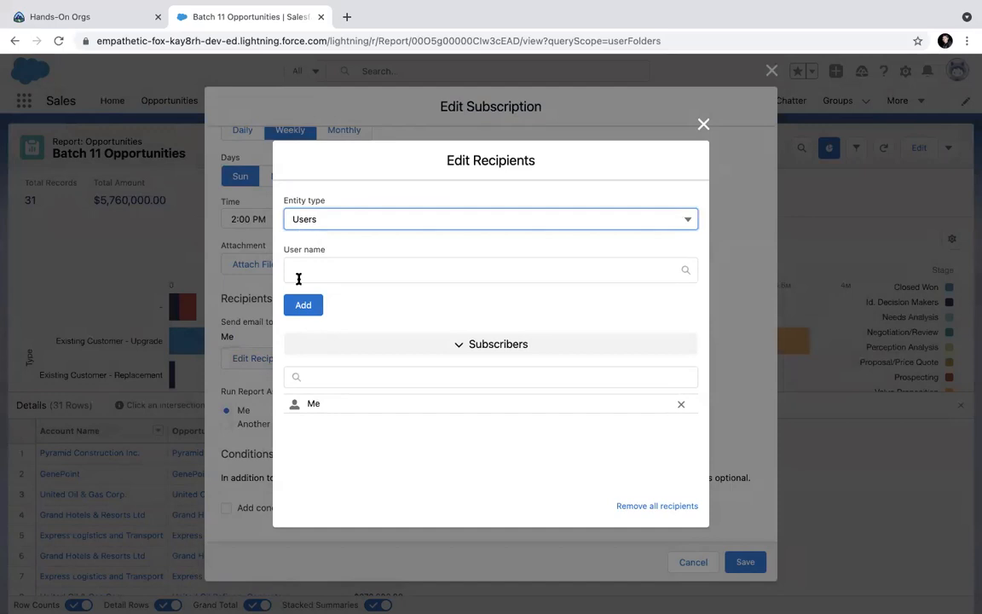
left_click(319, 217)
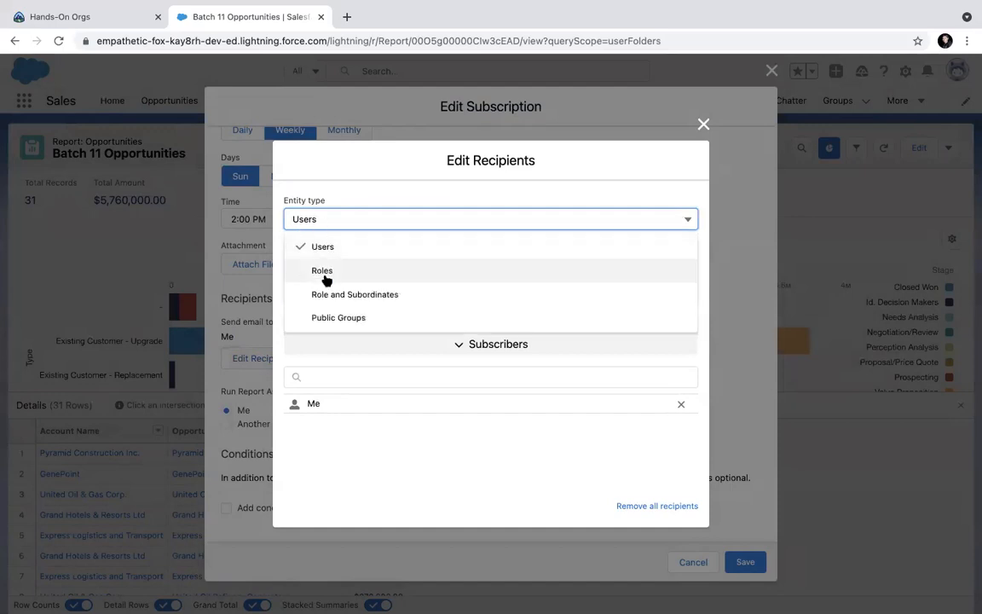
left_click(320, 430)
left_click(344, 379)
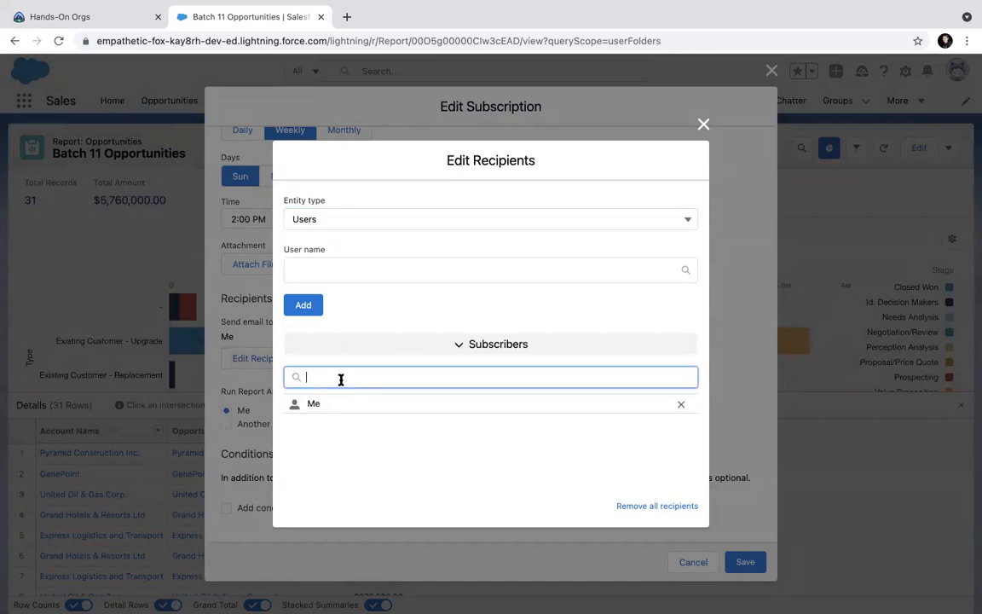
left_click(318, 219)
left_click(316, 248)
left_click(292, 269)
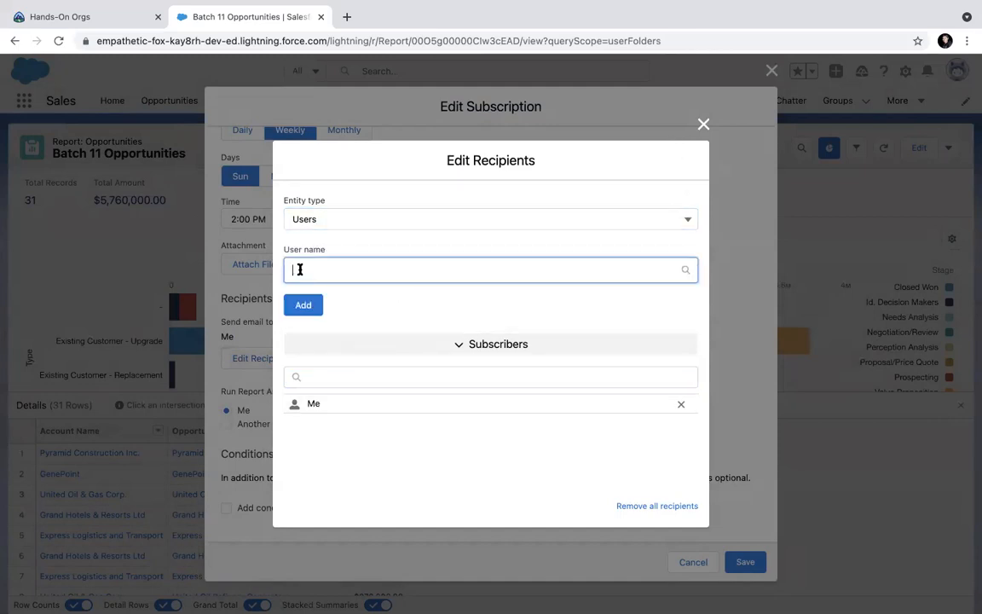
type("in")
left_click(334, 304)
left_click(300, 326)
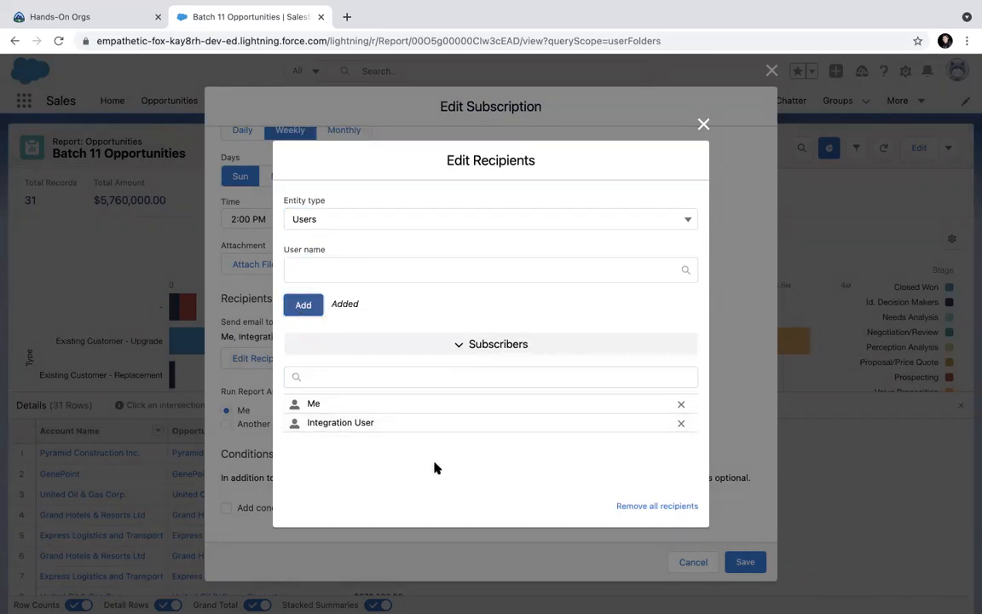
left_click(702, 124)
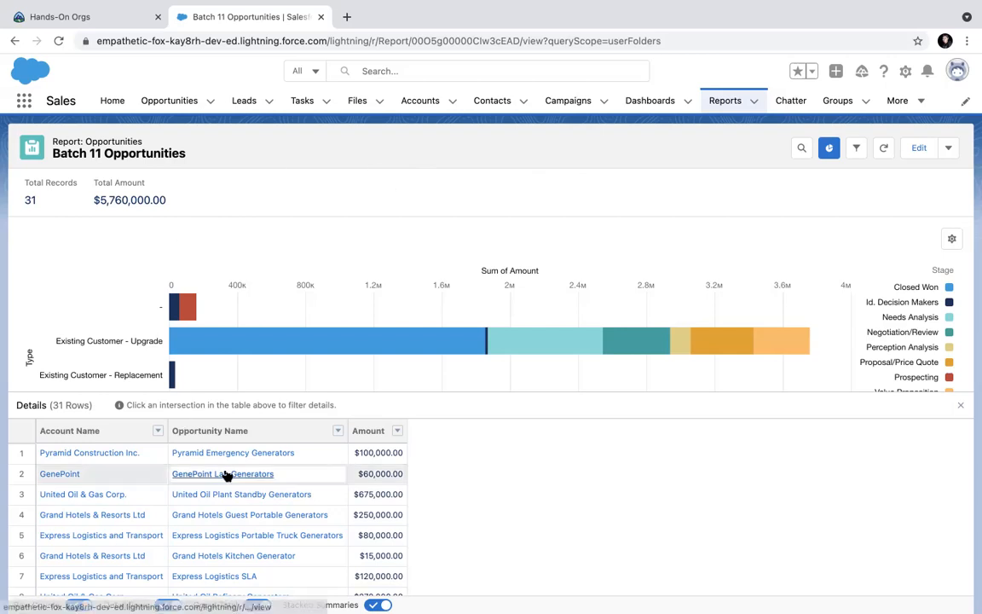
Step: Switch to the iPad and open Pages to continue on the whiteboard document
mouse_move(546, 15)
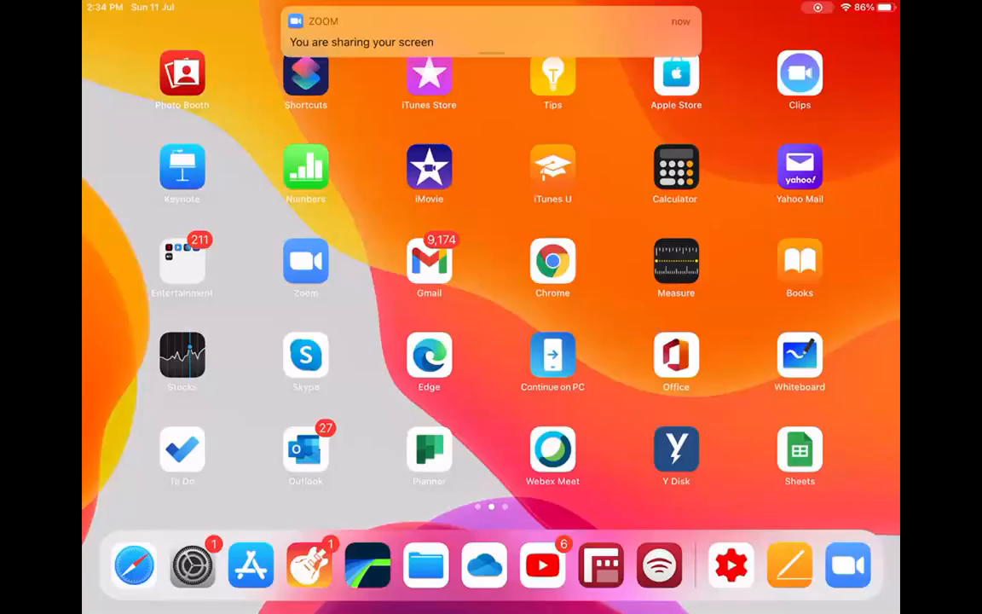
scroll(491, 282, "right", 3)
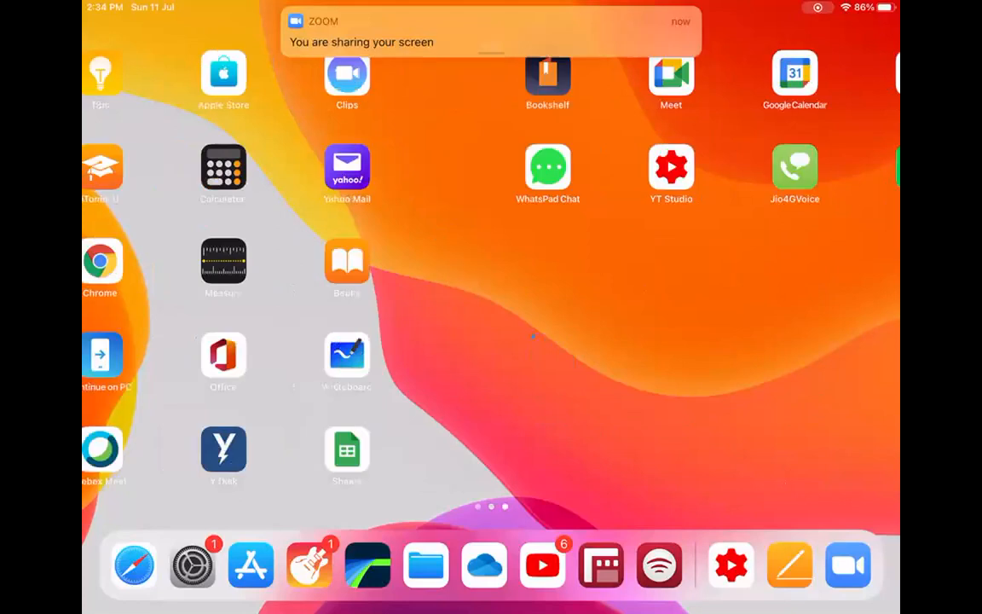
scroll(491, 281, "left", 3)
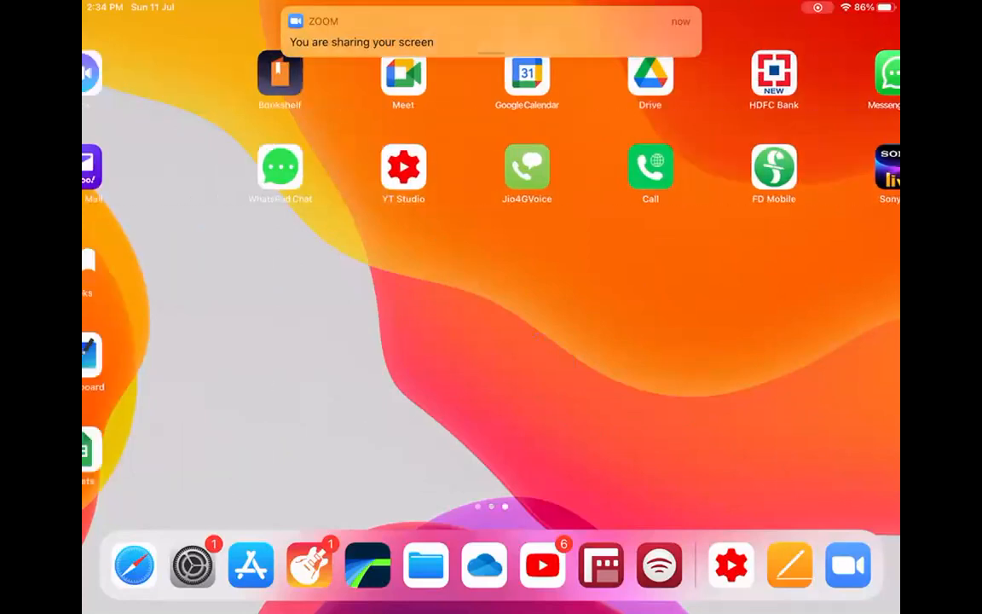
left_click(305, 260)
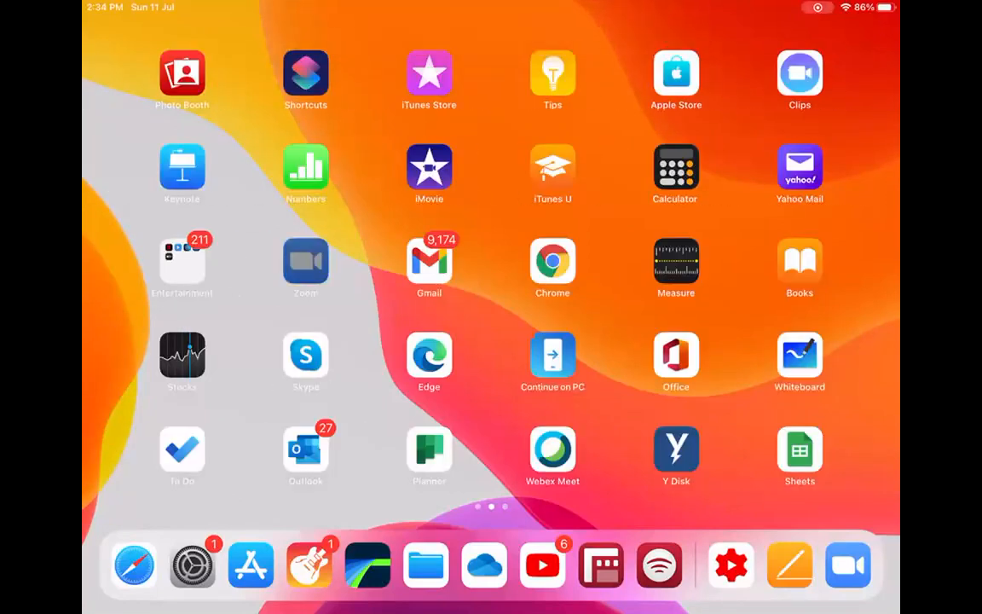
key("super+h")
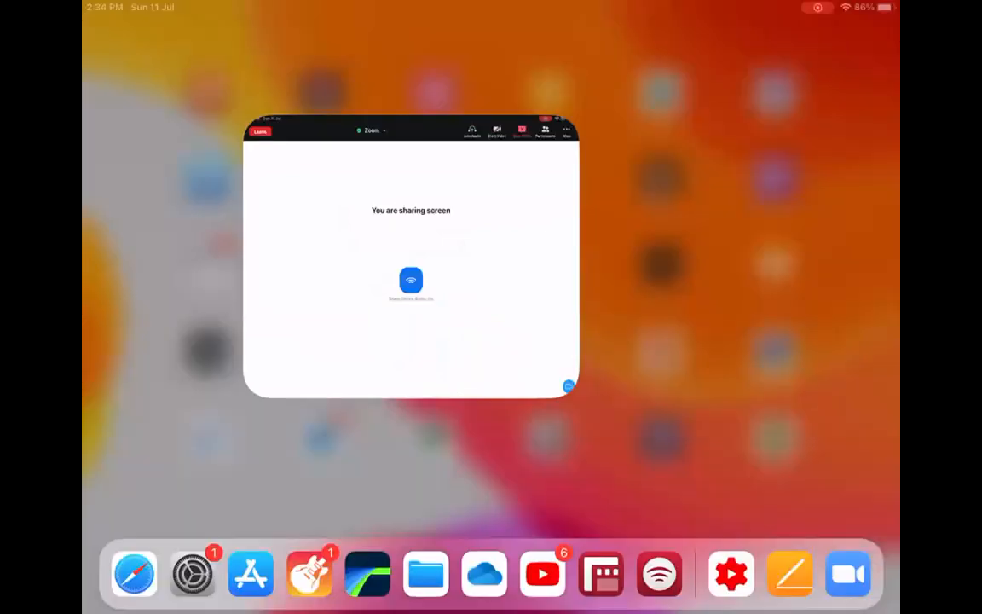
scroll(491, 281, "right", 3)
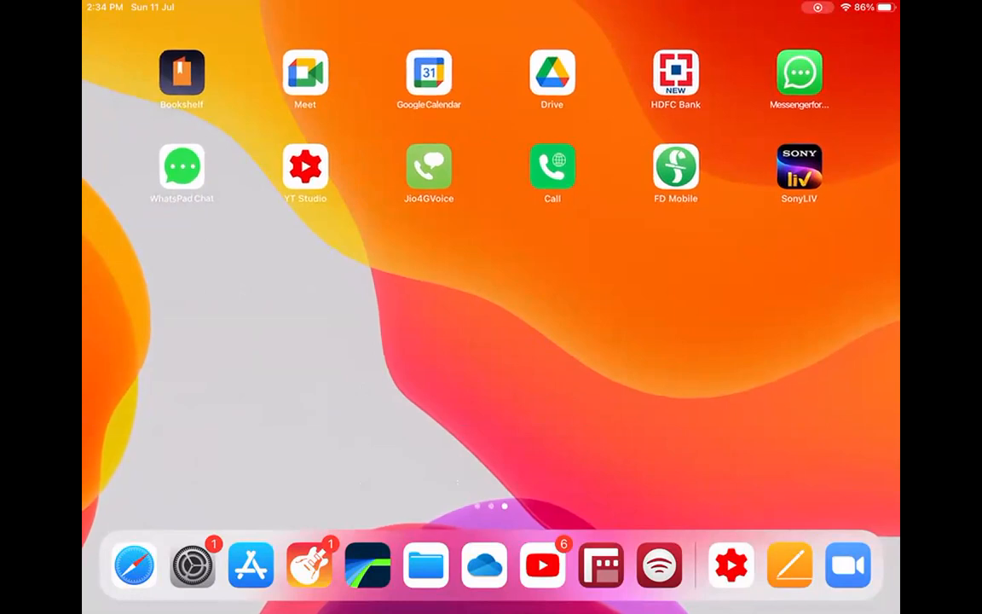
scroll(491, 282, "left", 3)
scroll(491, 281, "left", 3)
left_click(428, 167)
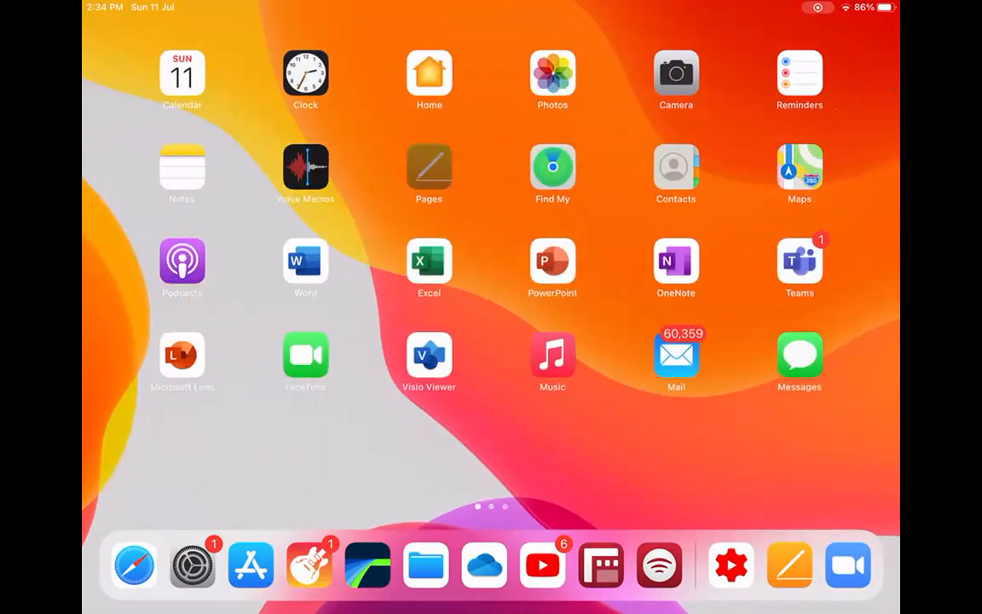
Step: Delete the handwritten notes about dynamic reports and insert a new empty drawing in the document
left_click(582, 120)
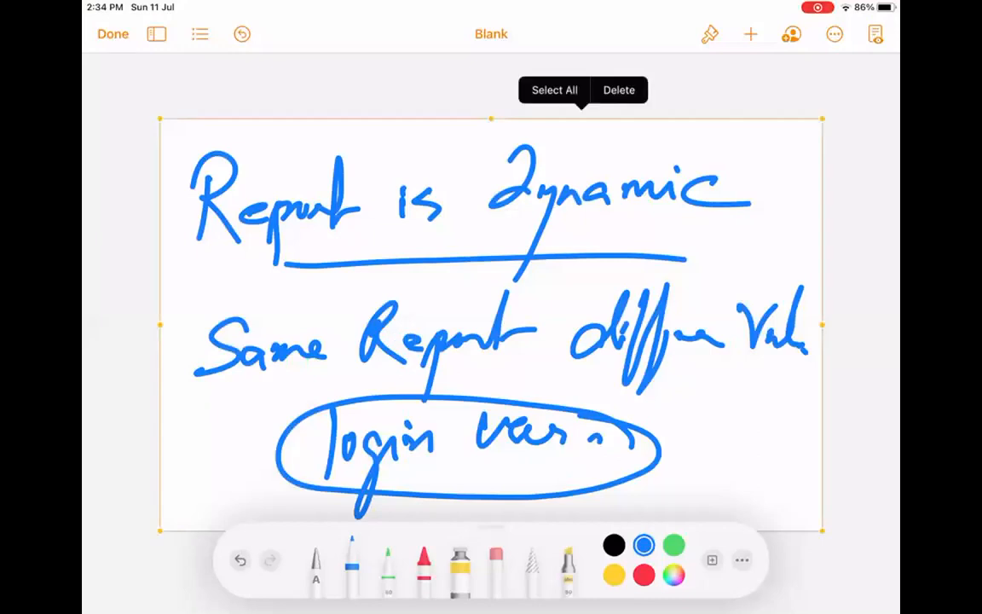
left_click(618, 89)
left_click(113, 34)
left_click(750, 34)
left_click(677, 346)
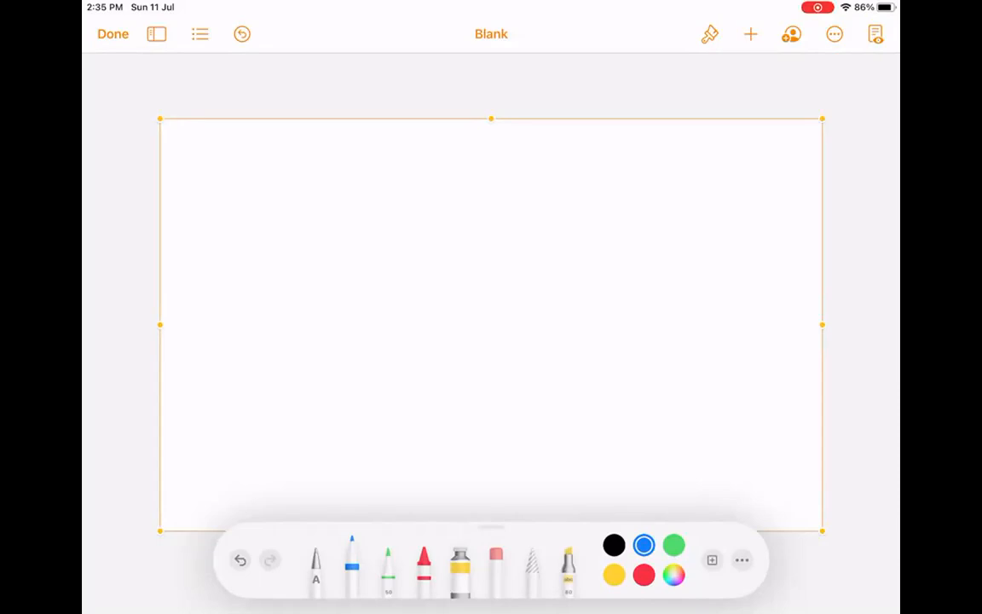
Step: Handwrite the heading "Dashboard" in blue across the upper part of the drawing
left_click_drag(205, 189, 195, 242)
left_click_drag(273, 189, 281, 228)
left_click_drag(331, 193, 349, 223)
mouse_move(356, 153)
left_mouse_down()
mouse_move(350, 224)
mouse_move(380, 192)
mouse_move(528, 194)
mouse_move(535, 237)
left_mouse_up()
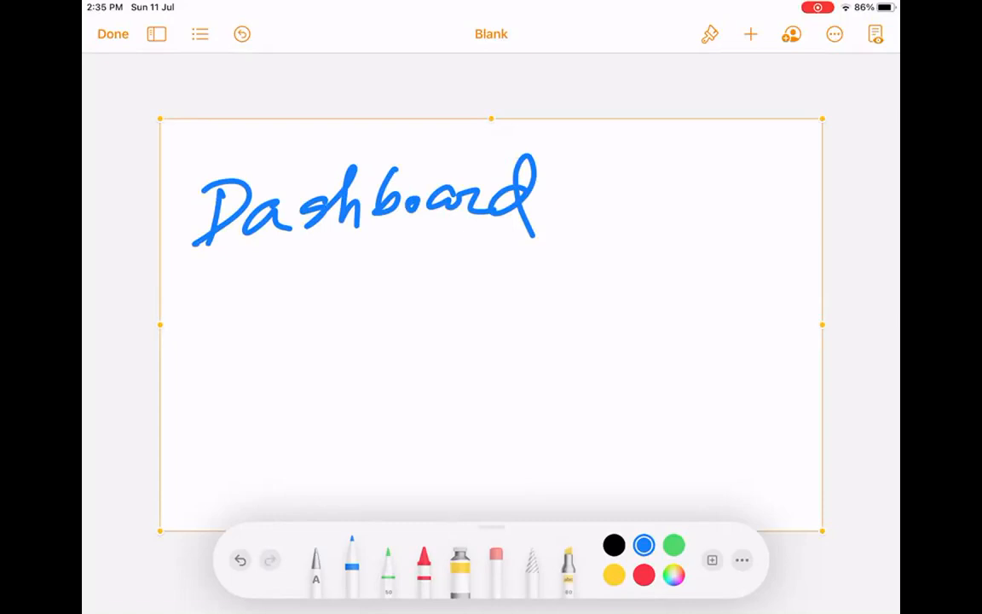
Step: Sketch a large oval below the Dashboard heading with a half-round gauge, needle and scale marks inside it
mouse_move(592, 305)
left_mouse_down()
mouse_move(401, 267)
mouse_move(427, 460)
mouse_move(618, 317)
mouse_move(543, 269)
left_mouse_up()
mouse_move(416, 373)
left_mouse_down()
mouse_move(486, 322)
mouse_move(518, 352)
mouse_move(510, 366)
left_mouse_up()
mouse_move(430, 333)
left_mouse_down()
mouse_move(466, 365)
mouse_move(502, 368)
left_mouse_up()
left_click(513, 359)
left_click_drag(426, 364, 437, 329)
left_click_drag(444, 325, 460, 324)
left_click_drag(476, 329, 489, 333)
left_click_drag(485, 343, 496, 347)
Step: Sketch a small report box with text lines beside the gauge and an arrow pointing at it
mouse_move(548, 319)
left_mouse_down()
mouse_move(547, 382)
mouse_move(600, 379)
left_mouse_up()
left_click_drag(537, 389, 598, 375)
mouse_move(577, 326)
left_mouse_down()
mouse_move(576, 359)
mouse_move(577, 327)
mouse_move(576, 337)
left_mouse_up()
left_click_drag(567, 350, 576, 348)
left_click_drag(629, 331, 604, 340)
left_click_drag(604, 339, 633, 350)
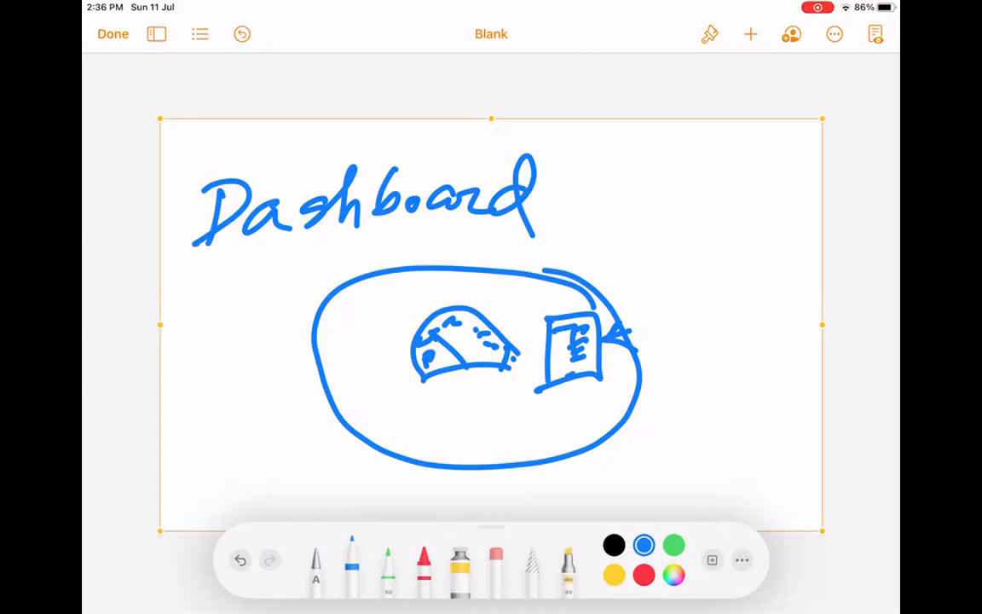
Step: Delete the finished Dashboard drawing and insert a new empty drawing in its place
left_click(113, 34)
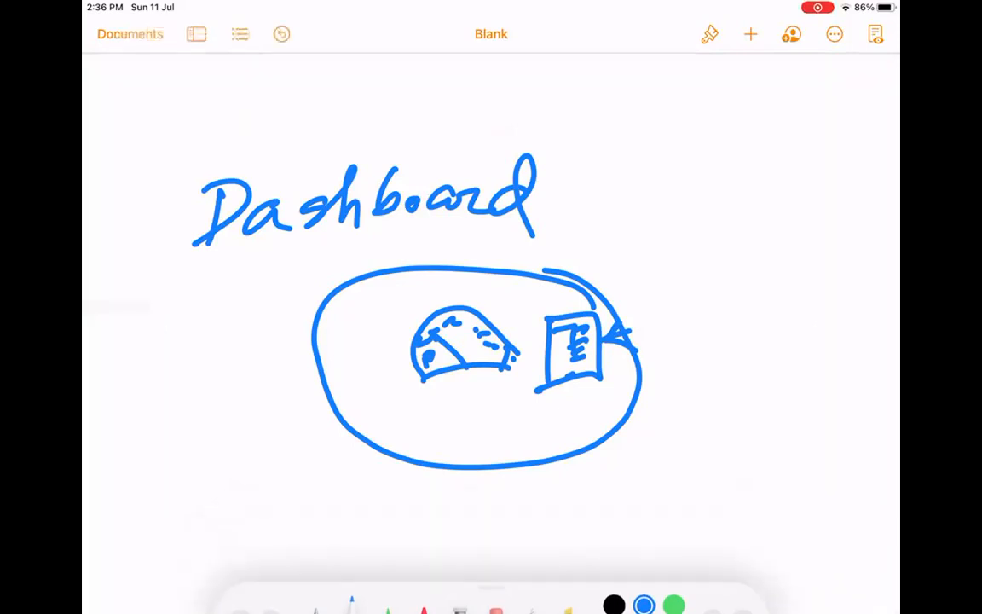
left_click(383, 93)
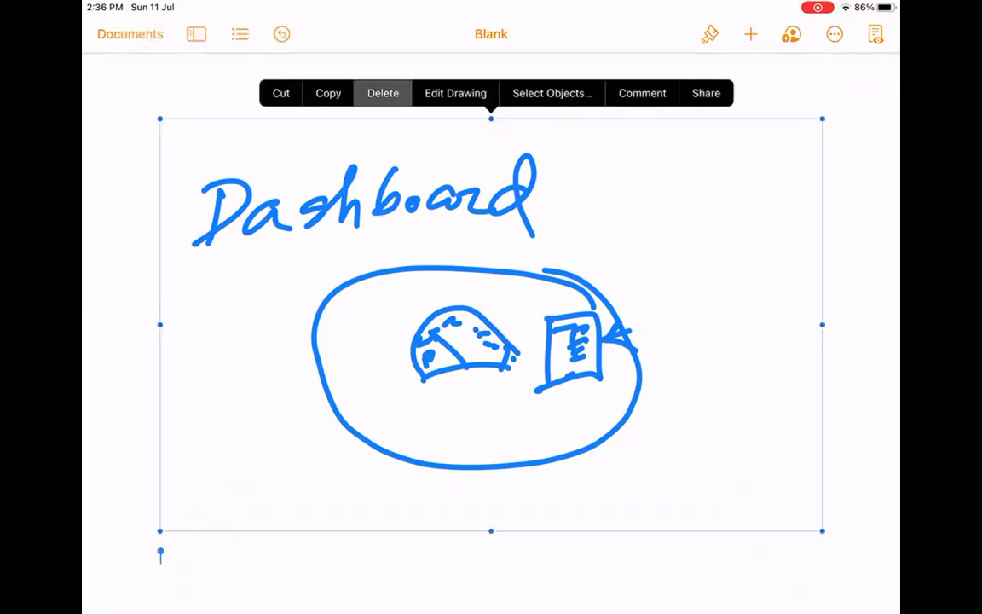
left_click(750, 34)
left_click(676, 346)
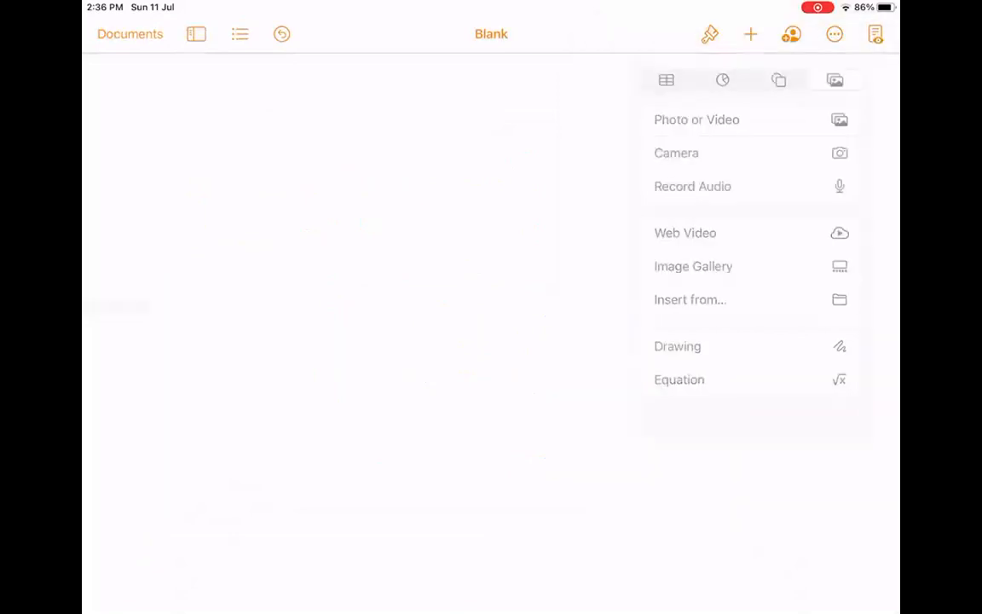
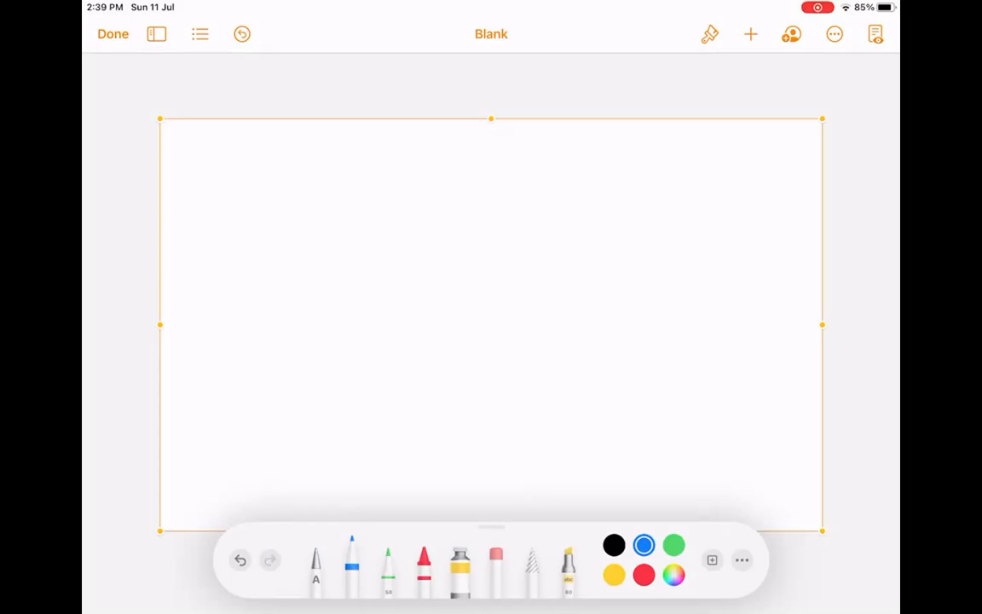
Step: Handwrite "Dashboard" on the new drawing and sketch a large tilted rectangle with an arrow pointing toward it
left_click_drag(221, 269, 221, 343)
mouse_move(204, 294)
left_mouse_down()
mouse_move(320, 241)
mouse_move(348, 247)
mouse_move(375, 184)
mouse_move(433, 197)
mouse_move(479, 151)
left_mouse_up()
mouse_move(364, 335)
left_mouse_down()
mouse_move(406, 456)
mouse_move(431, 467)
left_mouse_up()
left_click_drag(663, 206, 621, 256)
left_click_drag(619, 248, 650, 266)
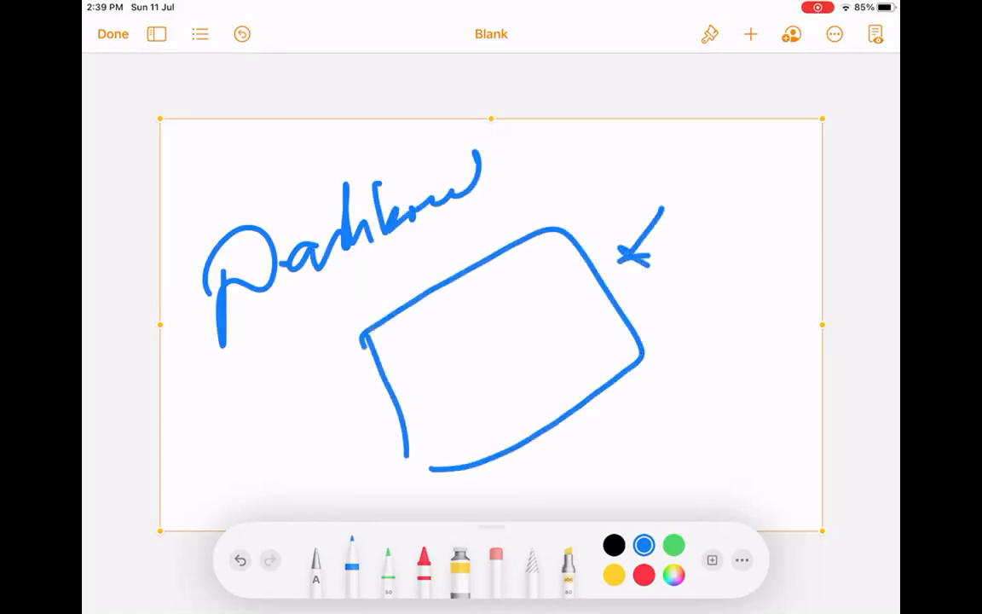
Step: Close the tilted rectangle's open corner and replace the finished Dashboard drawing with a new empty one
mouse_move(406, 450)
left_mouse_down()
mouse_move(422, 472)
mouse_move(483, 451)
left_mouse_up()
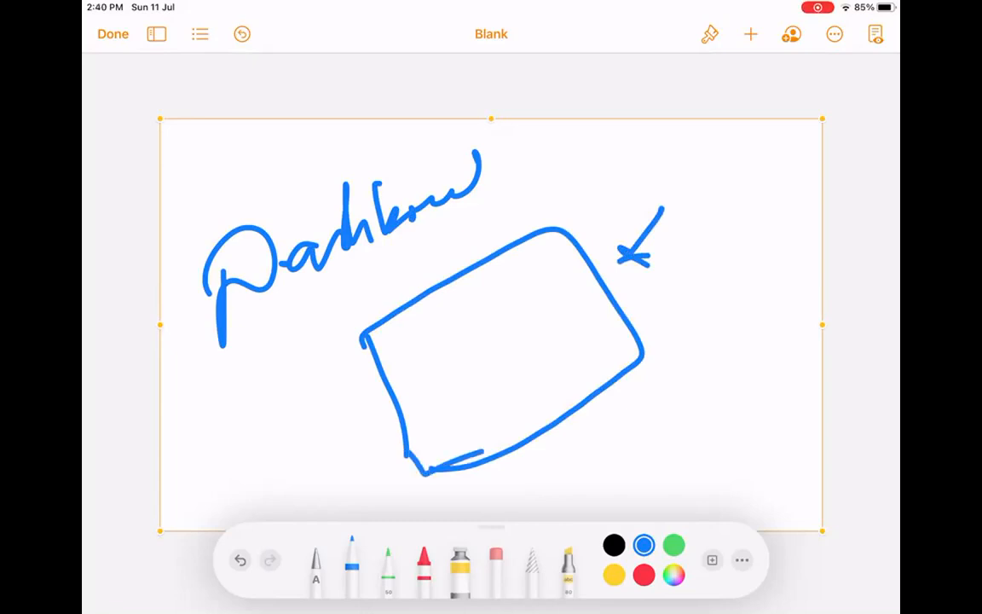
left_click(586, 121)
left_click(624, 83)
left_click(750, 34)
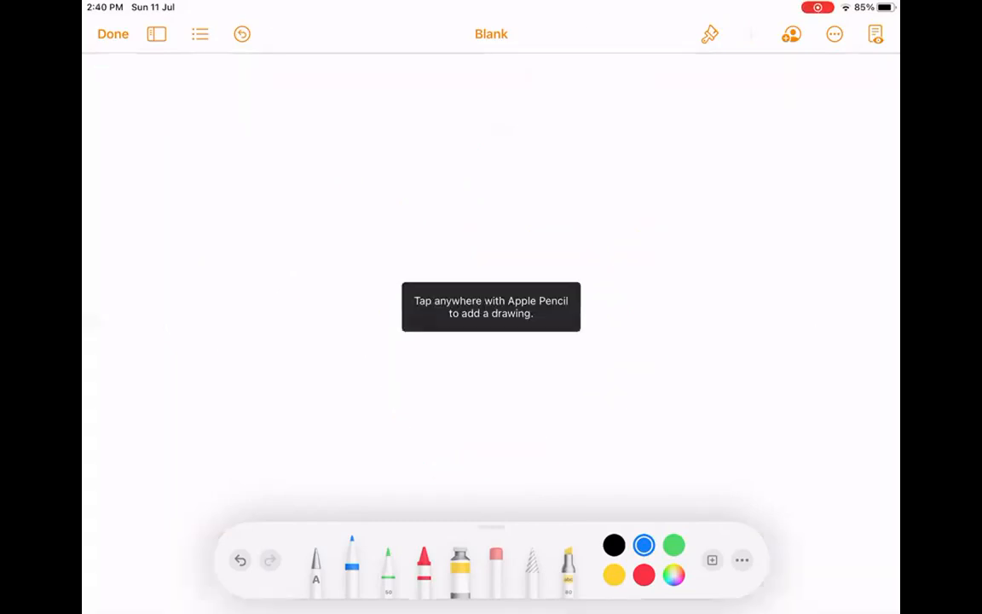
left_click(677, 346)
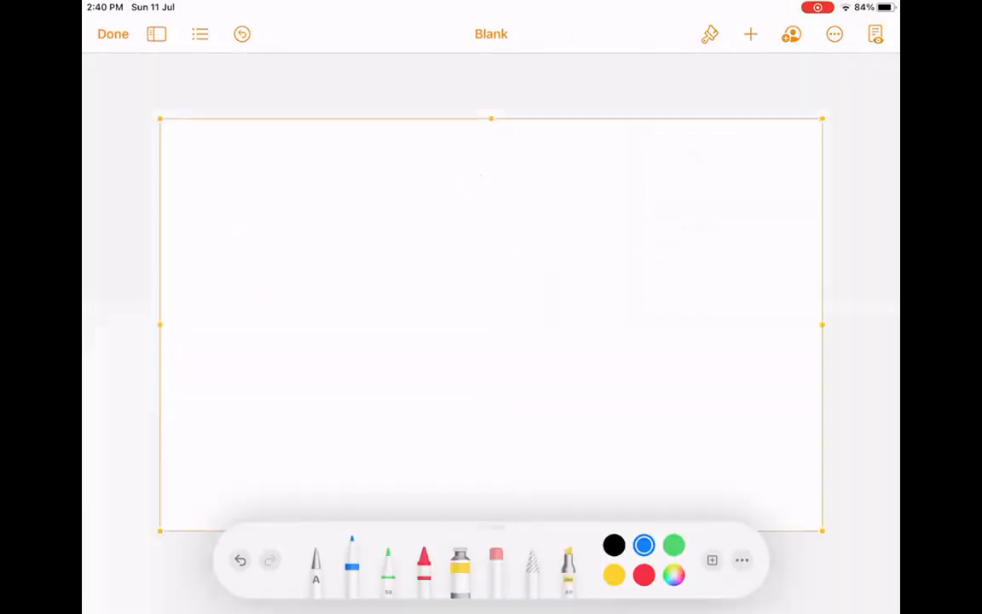
Step: Sketch a large dashboard frame containing six component boxes in two rows of three
mouse_move(240, 176)
left_mouse_down()
mouse_move(252, 451)
mouse_move(747, 441)
mouse_move(467, 173)
mouse_move(266, 206)
left_mouse_up()
left_click_drag(297, 241, 298, 320)
mouse_move(300, 223)
left_mouse_down()
mouse_move(416, 264)
mouse_move(289, 323)
left_mouse_up()
left_click_drag(487, 202, 491, 287)
left_click_drag(479, 213, 479, 305)
mouse_move(631, 213)
left_mouse_down()
mouse_move(636, 308)
mouse_move(738, 312)
left_mouse_up()
left_click_drag(738, 312, 599, 305)
left_click_drag(341, 349, 348, 431)
mouse_move(337, 346)
left_mouse_down()
mouse_move(405, 335)
mouse_move(324, 453)
left_mouse_up()
left_click_drag(497, 418, 490, 341)
mouse_move(481, 341)
left_mouse_down()
mouse_move(556, 387)
mouse_move(508, 413)
left_mouse_up()
mouse_move(632, 336)
left_mouse_down()
mouse_move(632, 414)
mouse_move(720, 396)
left_mouse_up()
left_click_drag(719, 396, 616, 434)
Step: Draw an arrow from outside the frame pointing into each of the six component boxes
mouse_move(172, 328)
left_mouse_down()
mouse_move(208, 284)
mouse_move(354, 264)
left_mouse_up()
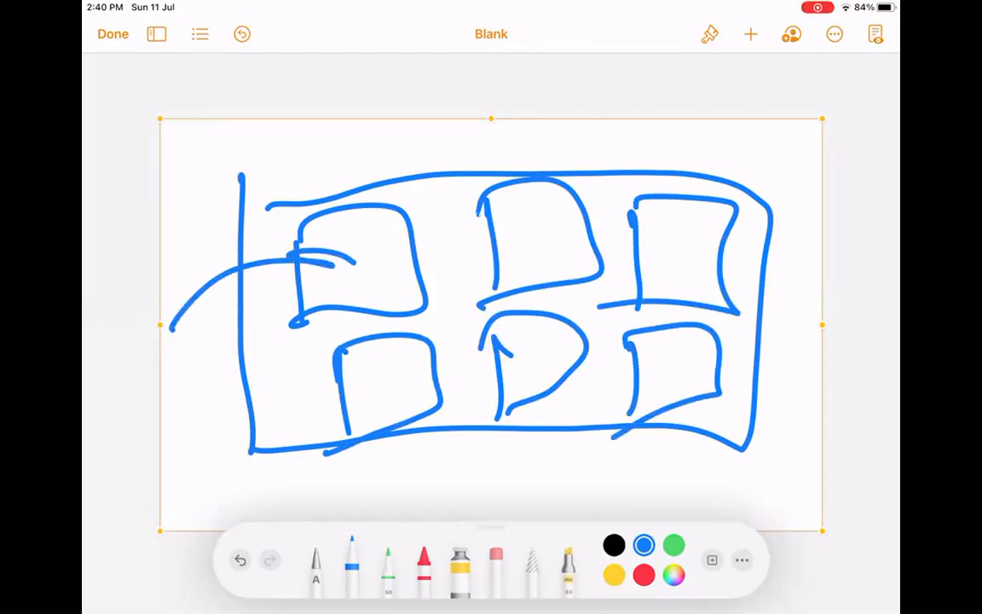
mouse_move(223, 515)
left_mouse_down()
mouse_move(368, 404)
mouse_move(368, 424)
left_mouse_up()
left_click_drag(506, 515, 537, 375)
mouse_move(669, 494)
left_mouse_down()
mouse_move(679, 371)
mouse_move(674, 381)
left_mouse_up()
mouse_move(800, 317)
left_mouse_down()
mouse_move(714, 258)
mouse_move(725, 266)
left_mouse_up()
mouse_move(531, 217)
left_mouse_down()
mouse_move(657, 128)
mouse_move(562, 218)
left_mouse_up()
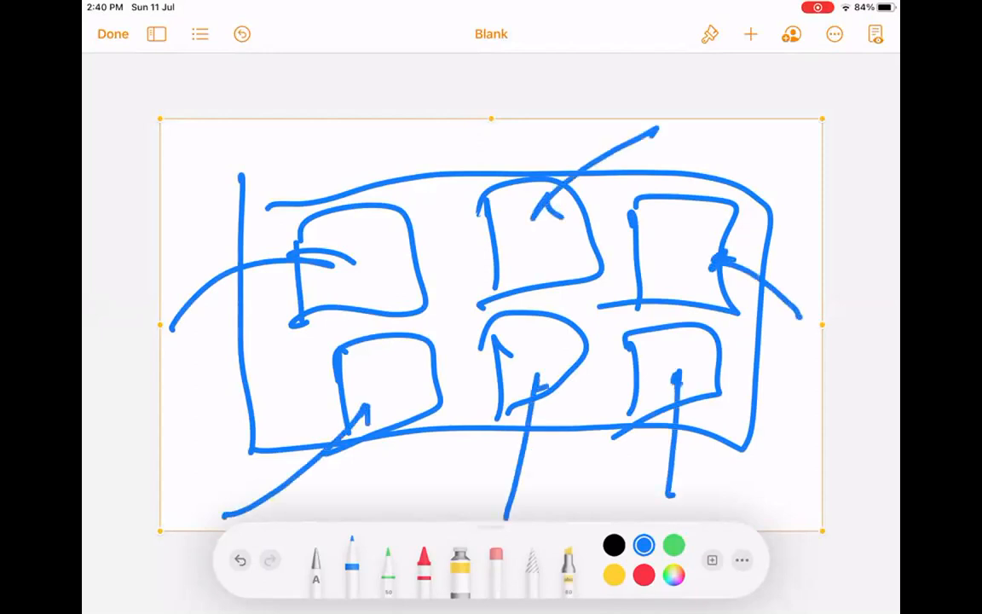
Step: Circle the middle and last boxes of the lower row and add a second arrow to each
left_click_drag(471, 501, 532, 384)
mouse_move(502, 416)
left_mouse_down()
mouse_move(457, 383)
mouse_move(528, 308)
left_mouse_up()
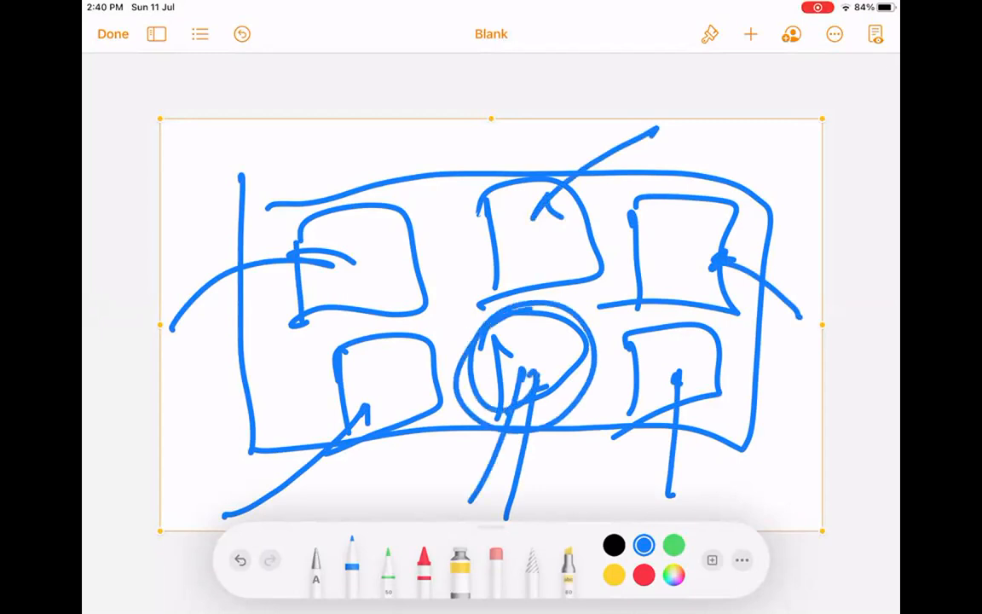
mouse_move(712, 490)
left_mouse_down()
mouse_move(696, 371)
mouse_move(673, 398)
mouse_move(657, 325)
left_mouse_up()
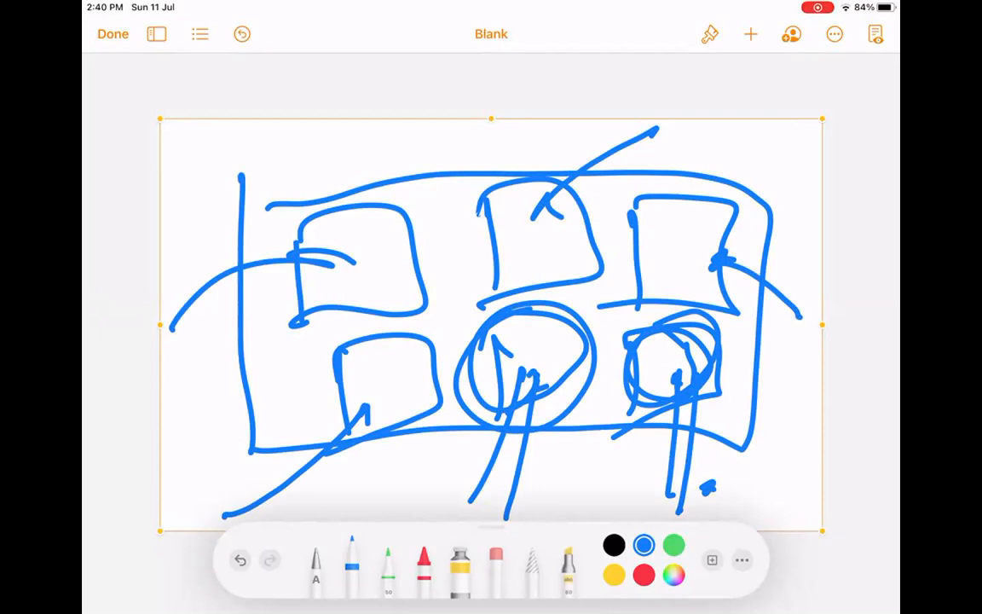
Step: Delete the six-box dashboard drawing and insert a new empty drawing in its place
left_click(686, 117)
left_click(724, 92)
left_click(750, 34)
left_click(676, 346)
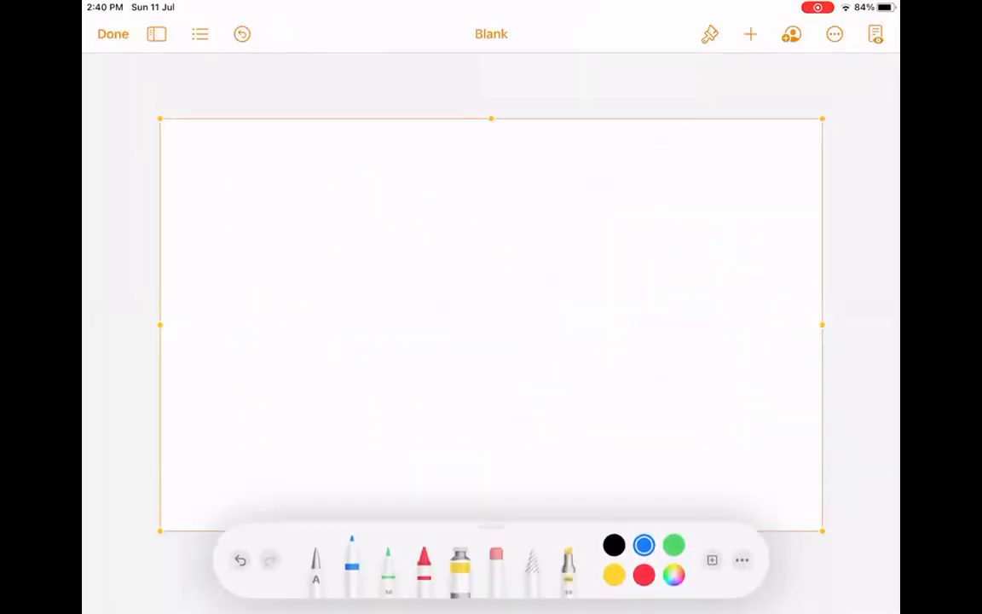
Step: Handwrite "Dynam" as the heading of the new drawing and draw a large X beside it
mouse_move(235, 158)
left_mouse_down()
mouse_move(222, 199)
mouse_move(260, 168)
mouse_move(191, 209)
left_mouse_up()
mouse_move(270, 182)
left_mouse_down()
mouse_move(284, 182)
mouse_move(240, 254)
left_mouse_up()
mouse_move(303, 192)
left_mouse_down()
mouse_move(315, 177)
mouse_move(366, 186)
mouse_move(425, 172)
left_mouse_up()
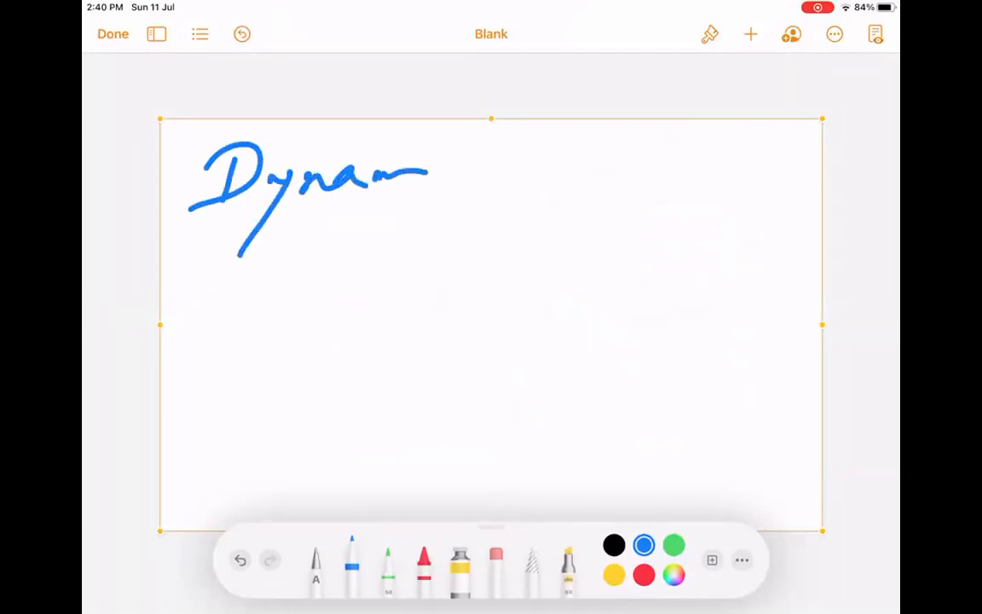
left_click_drag(504, 145, 586, 190)
left_click_drag(576, 130, 492, 216)
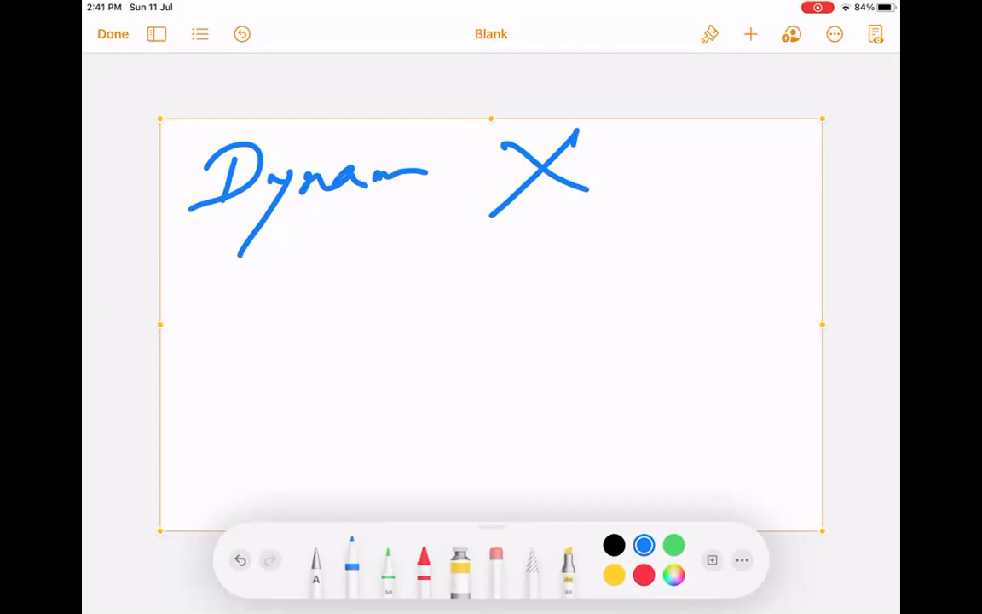
Step: Handwrite a double-underlined word starting with "Add" below the heading, circle it, and draw a large oval beside it
mouse_move(206, 372)
left_mouse_down()
mouse_move(229, 376)
mouse_move(234, 347)
left_mouse_up()
mouse_move(254, 339)
left_mouse_down()
mouse_move(266, 341)
mouse_move(274, 366)
left_mouse_up()
mouse_move(295, 331)
left_mouse_down()
mouse_move(306, 345)
mouse_move(332, 326)
left_mouse_up()
left_click_drag(213, 420, 336, 348)
left_click_drag(242, 424, 324, 368)
mouse_move(331, 256)
left_mouse_down()
mouse_move(405, 314)
mouse_move(328, 257)
mouse_move(402, 290)
left_mouse_up()
left_click_drag(676, 272, 761, 308)
mouse_move(716, 271)
left_mouse_down()
mouse_move(429, 417)
mouse_move(789, 417)
mouse_move(716, 269)
left_mouse_up()
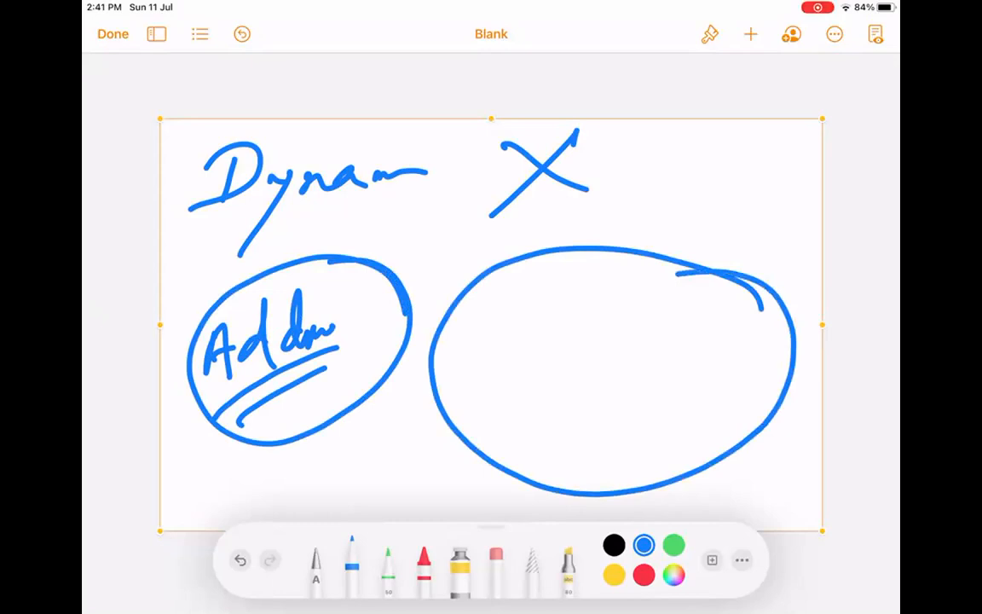
Step: Frame the large oval with a thick doubled rectangle and draw arrows around it, including one pointing toward the circled word
mouse_move(440, 264)
left_mouse_down()
mouse_move(430, 484)
mouse_move(722, 446)
mouse_move(799, 272)
mouse_move(426, 274)
left_mouse_up()
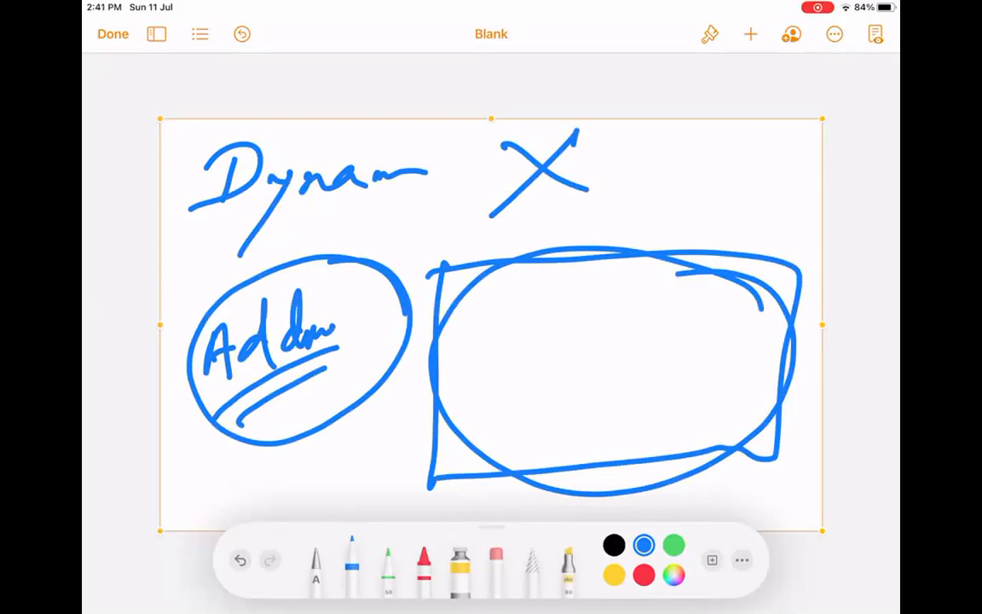
mouse_move(294, 492)
left_mouse_down()
mouse_move(405, 435)
mouse_move(394, 466)
left_mouse_up()
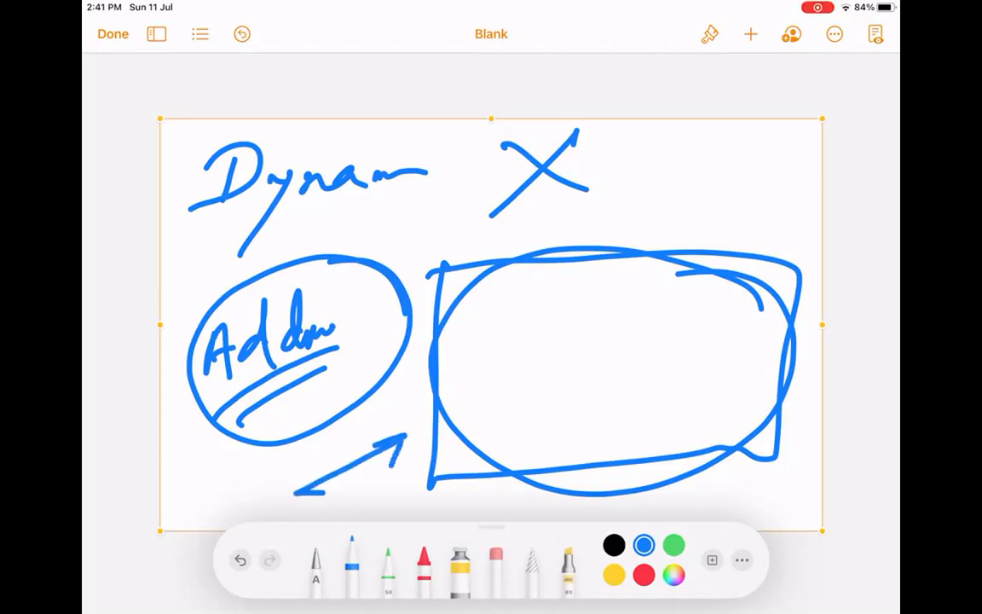
mouse_move(440, 260)
left_mouse_down()
mouse_move(434, 490)
mouse_move(774, 464)
mouse_move(796, 254)
mouse_move(465, 255)
mouse_move(447, 307)
mouse_move(450, 499)
mouse_move(771, 472)
mouse_move(797, 264)
left_mouse_up()
left_click_drag(720, 158, 720, 236)
left_click_drag(695, 198, 750, 192)
left_click_drag(665, 227, 396, 251)
mouse_move(453, 220)
left_mouse_down()
mouse_move(462, 247)
mouse_move(432, 451)
left_mouse_up()
Step: Handwrite "Static" in the middle of the framed oval and draw an oval around the word
left_click_drag(517, 356, 503, 410)
left_click_drag(547, 341, 559, 409)
left_click_drag(506, 328, 530, 319)
left_click_drag(512, 349, 556, 281)
Step: Draw small circles around the word "Static" inside the frame to represent the dashboard components
mouse_move(546, 341)
left_mouse_down()
mouse_move(570, 290)
mouse_move(633, 298)
mouse_move(707, 367)
mouse_move(554, 302)
mouse_move(507, 298)
left_mouse_up()
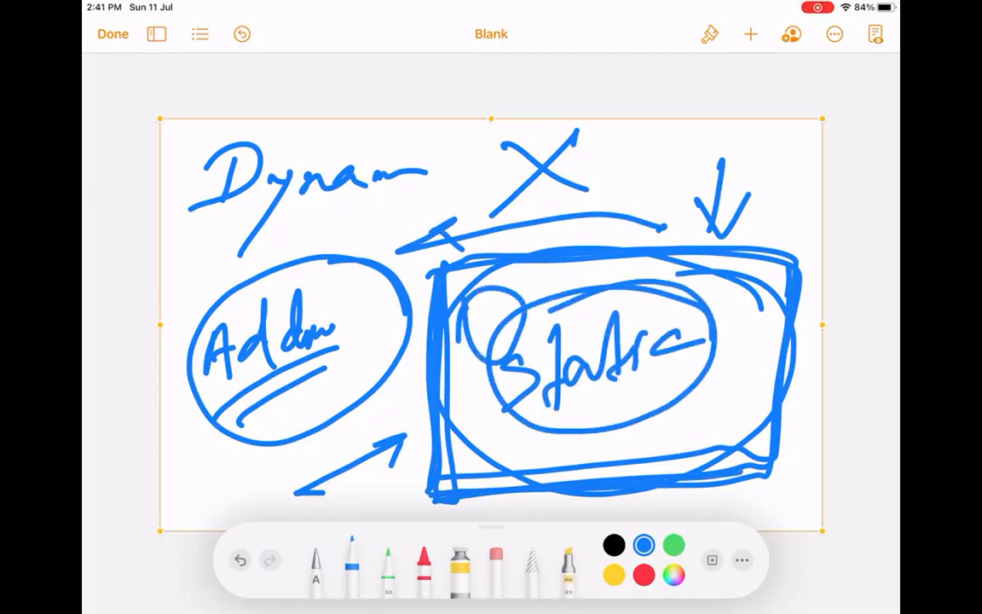
left_click_drag(578, 281, 573, 285)
left_click_drag(646, 277, 641, 282)
left_click_drag(707, 286, 743, 272)
left_click_drag(712, 375, 700, 381)
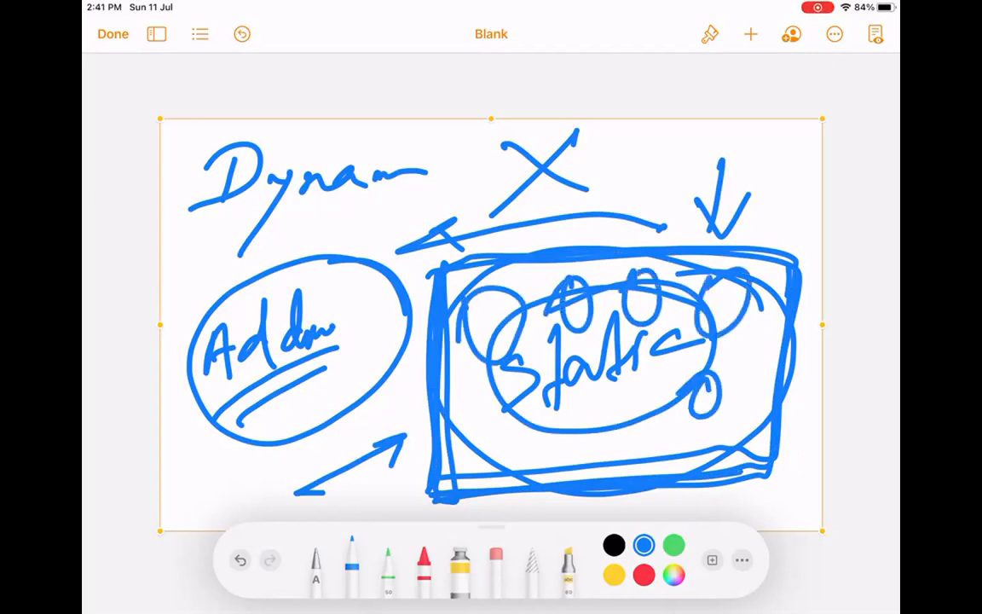
left_click_drag(628, 413, 620, 418)
left_click_drag(460, 413, 499, 398)
left_click_drag(519, 430, 510, 434)
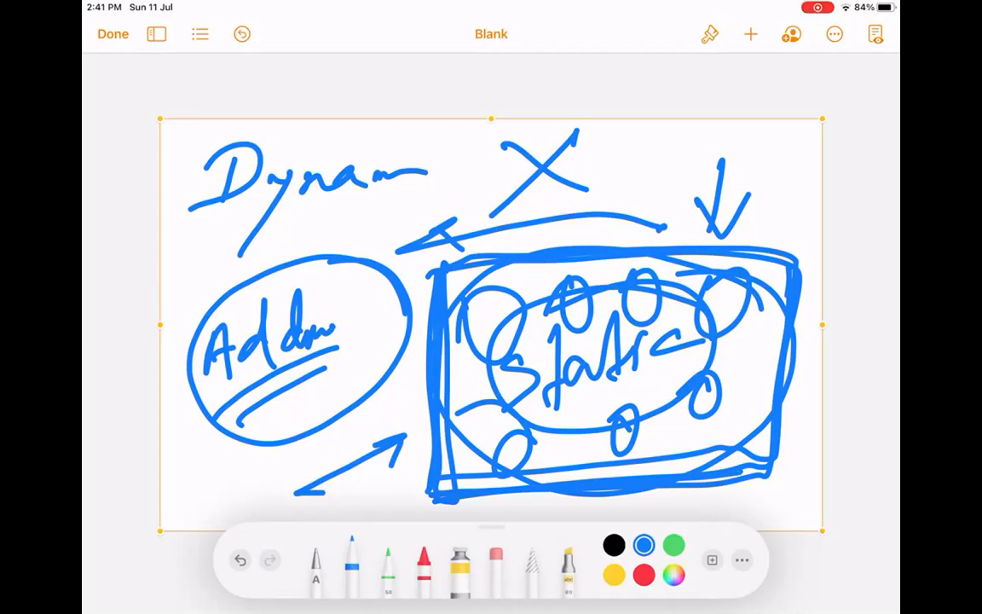
Step: Delete the finished drawing, leave the whiteboard and switch to the Batch 11 Opportunities report in Chrome
left_click(650, 120)
left_click(686, 90)
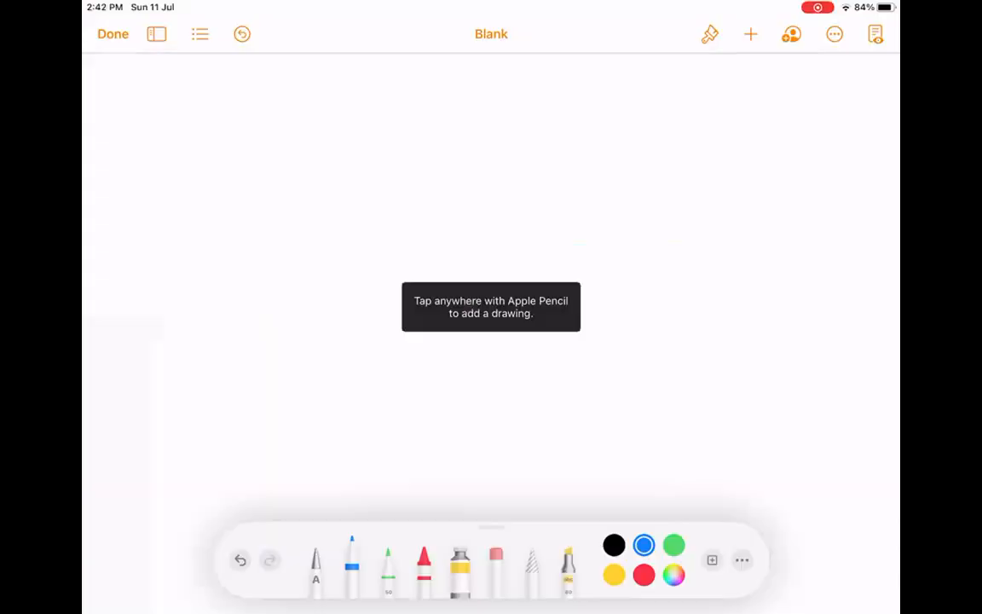
key("super+h")
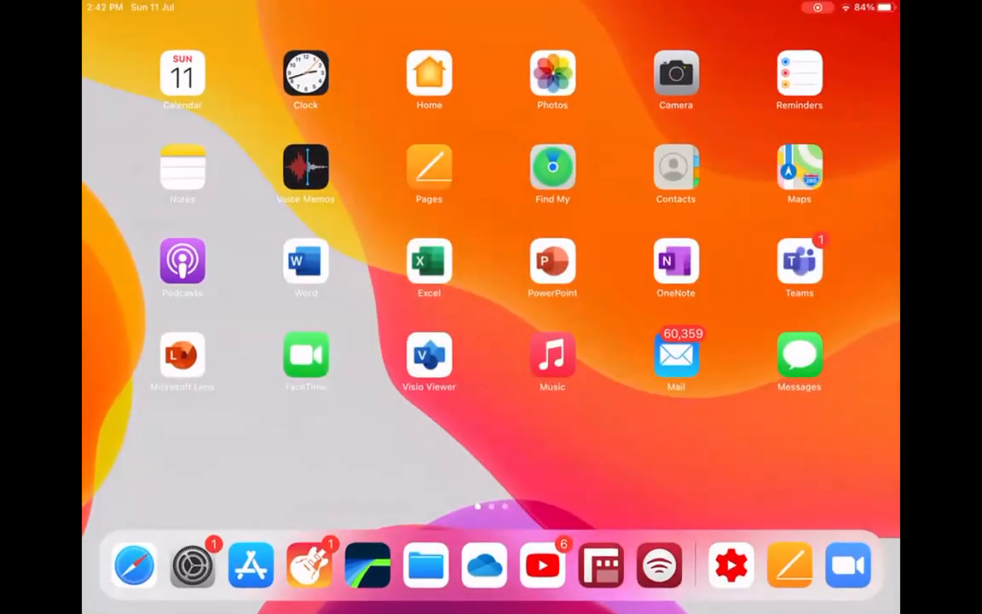
scroll(491, 281, "right", 3)
left_click(304, 258)
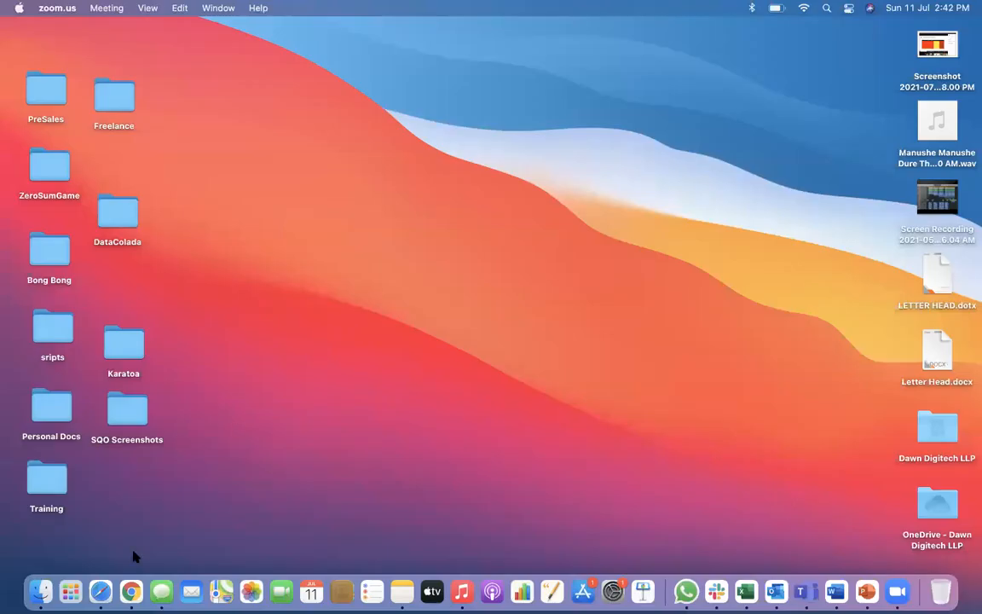
left_click(130, 591)
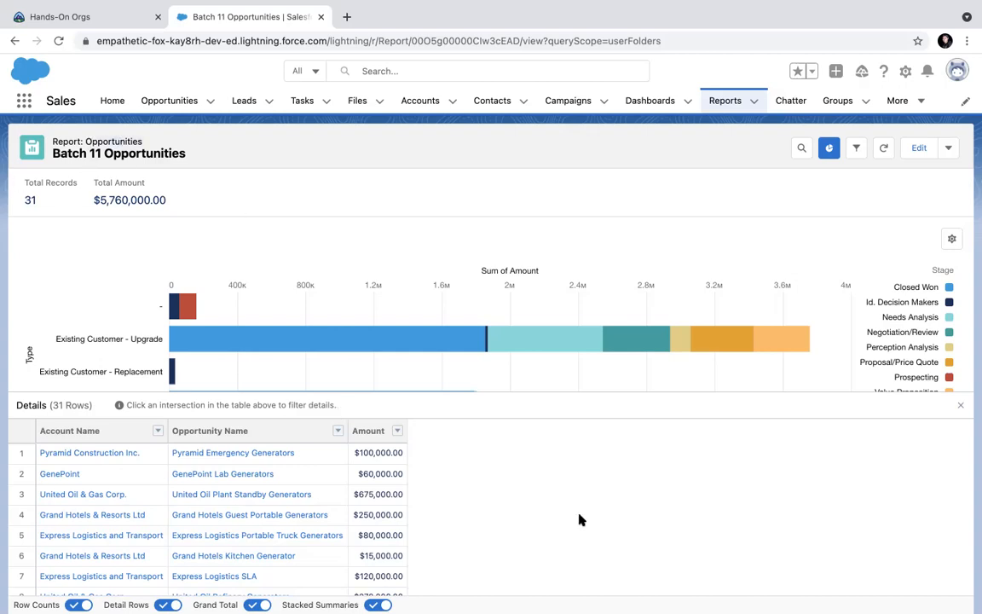
Step: Create a new Salesforce dashboard named "Batch 11" in the Public folder
left_click(632, 104)
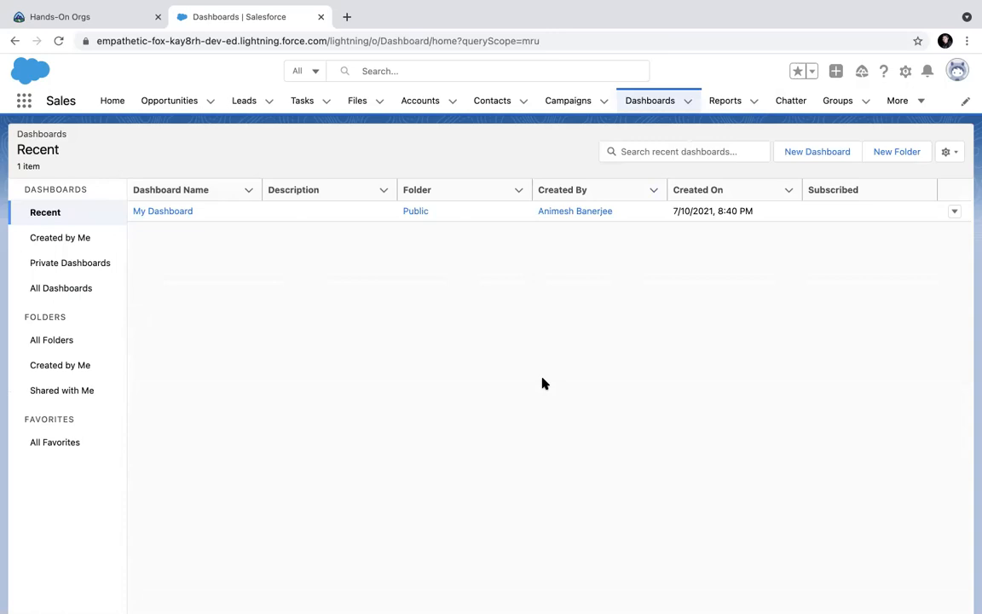
left_click(796, 158)
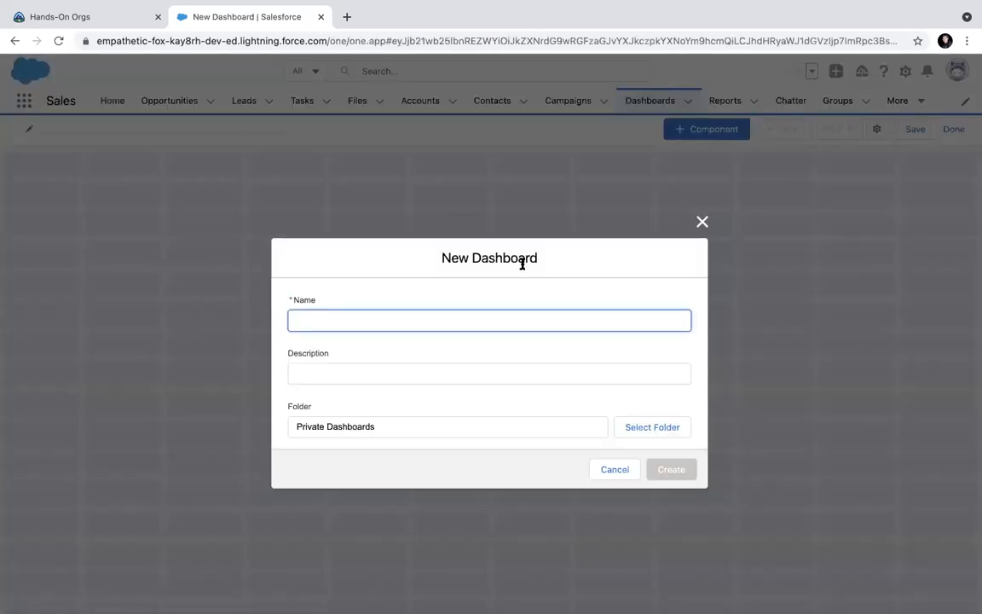
left_click(402, 320)
type("Batch 11")
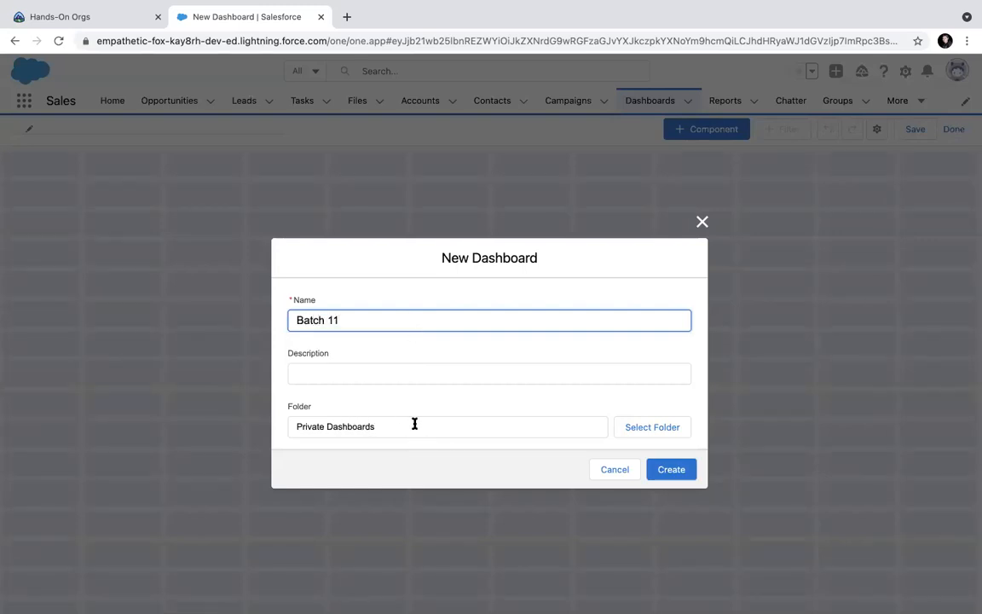
left_click(651, 428)
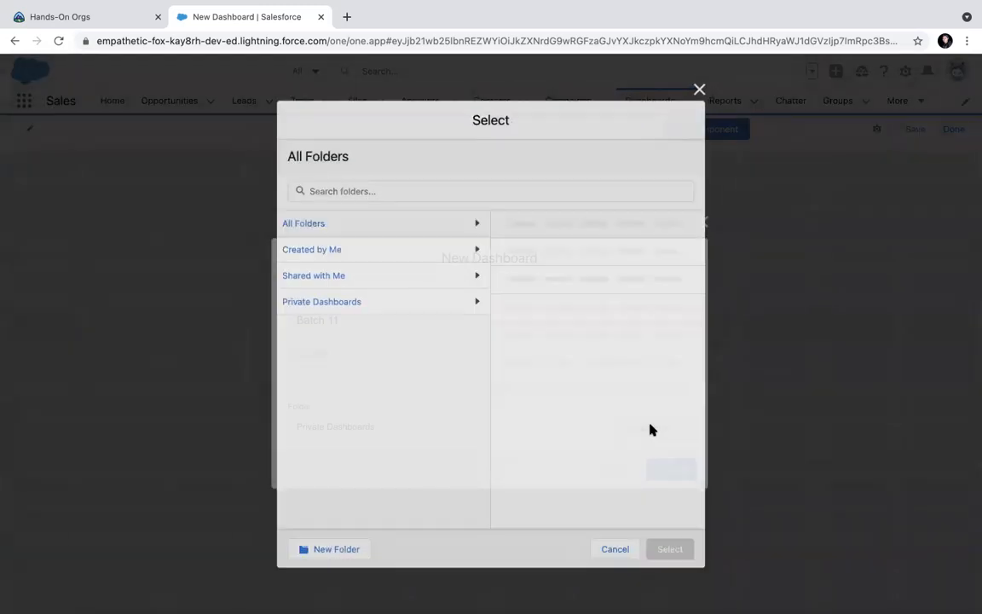
left_click(333, 223)
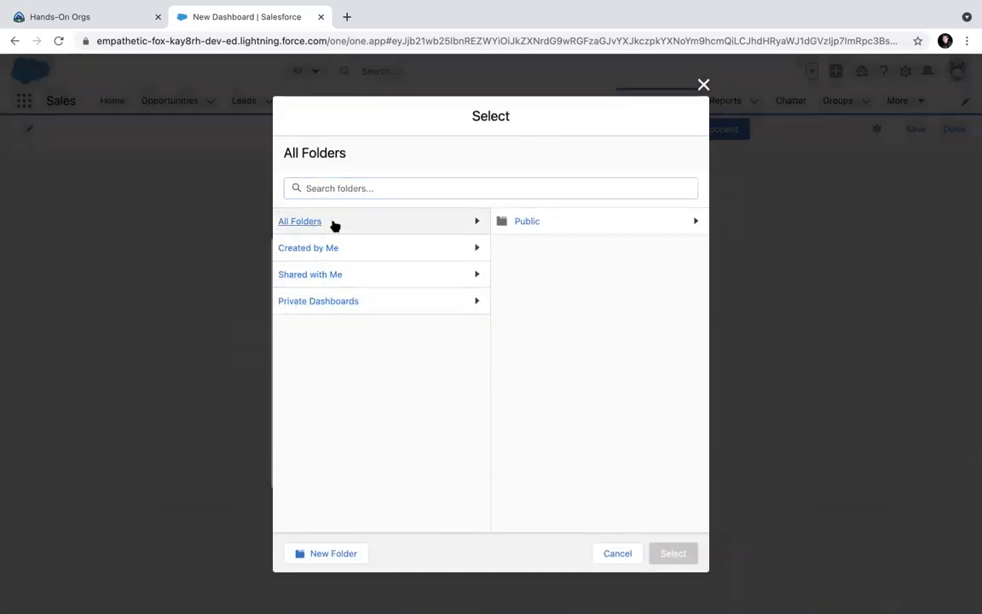
left_click(535, 224)
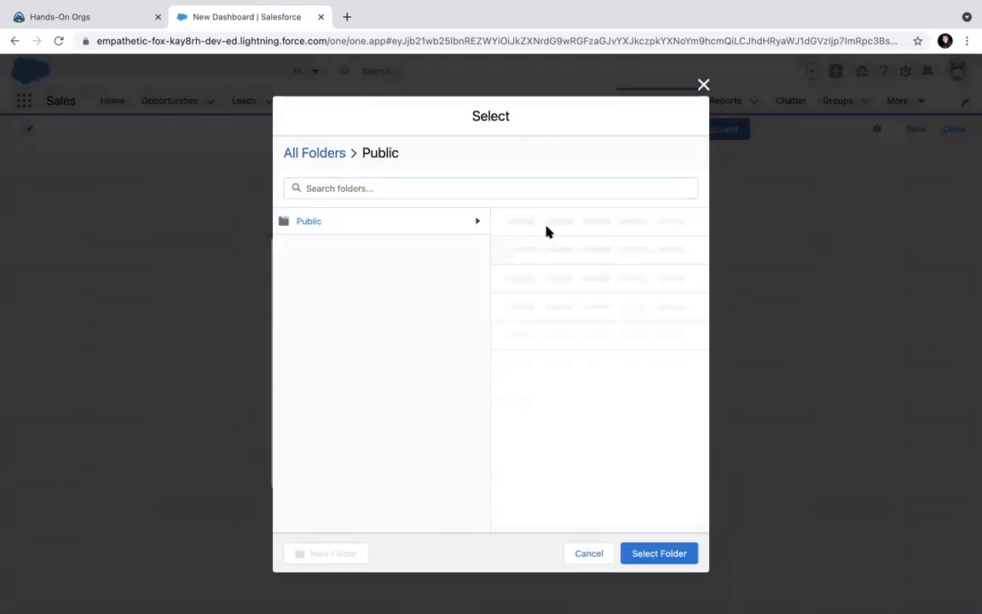
left_click(650, 553)
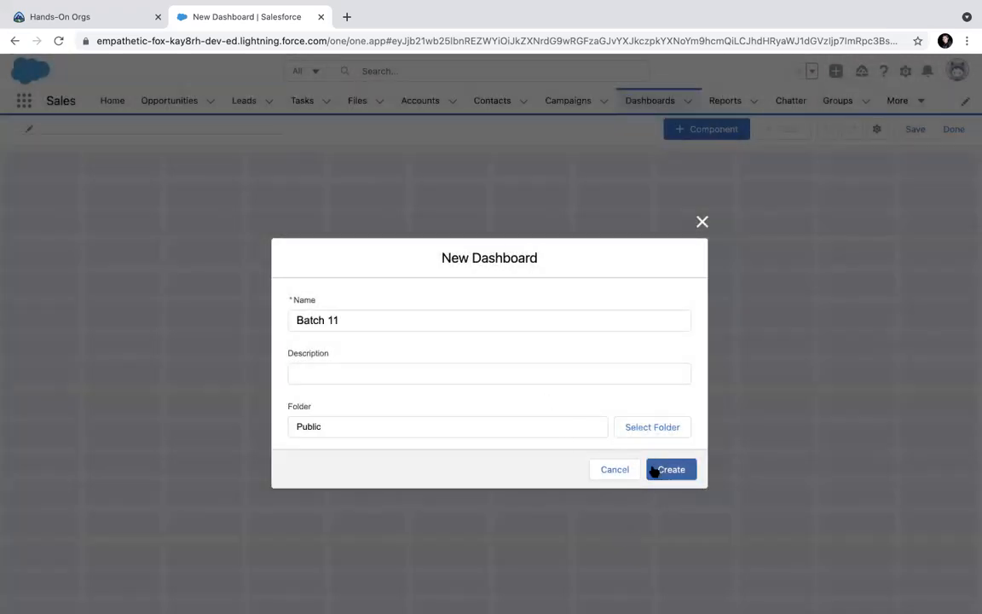
left_click(672, 471)
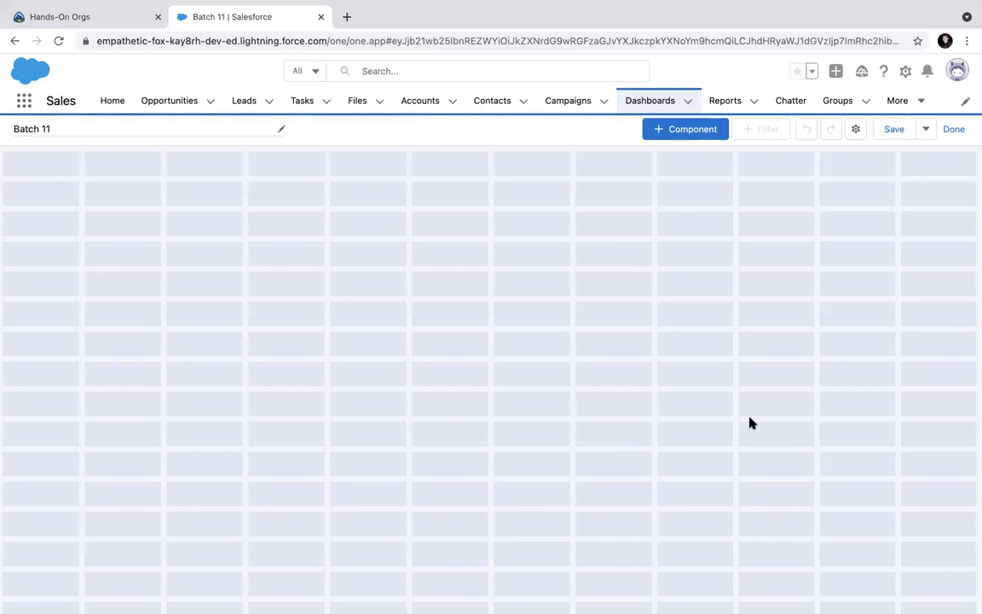
Step: Add a dashboard component from the Batch 11 Opportunities report, using the chart settings from the report
left_click(686, 135)
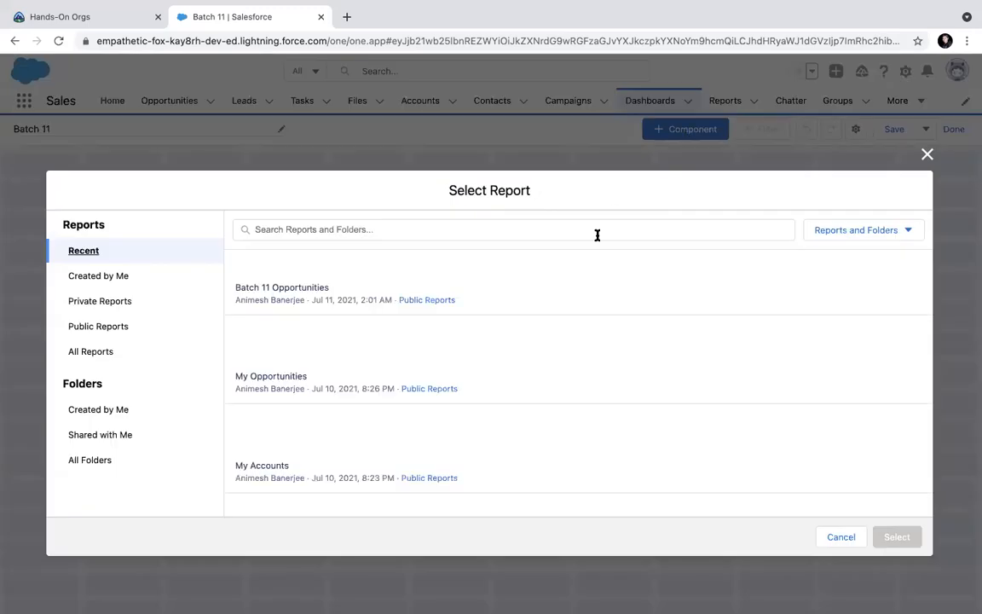
left_click(274, 290)
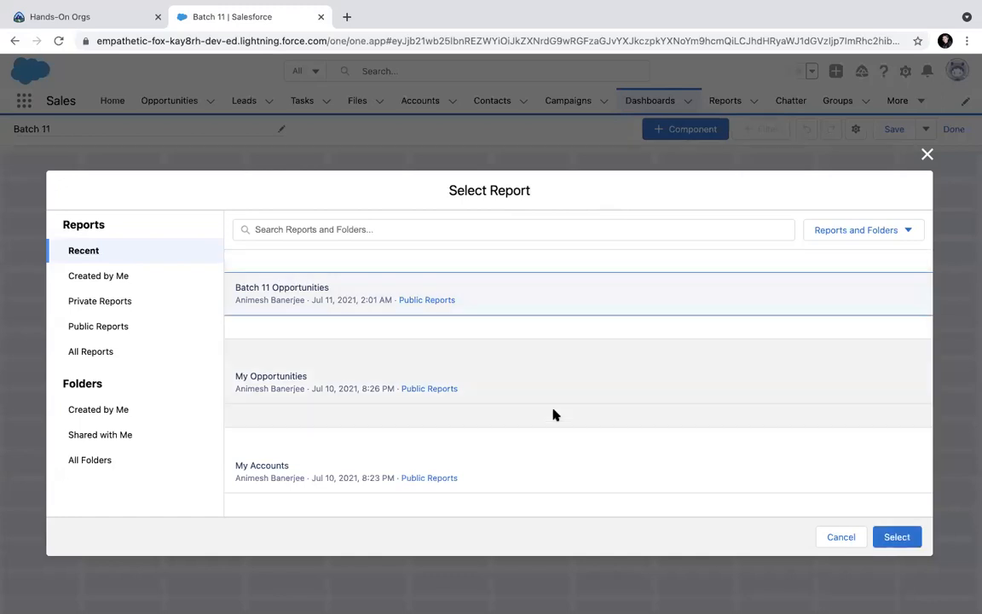
left_click(893, 538)
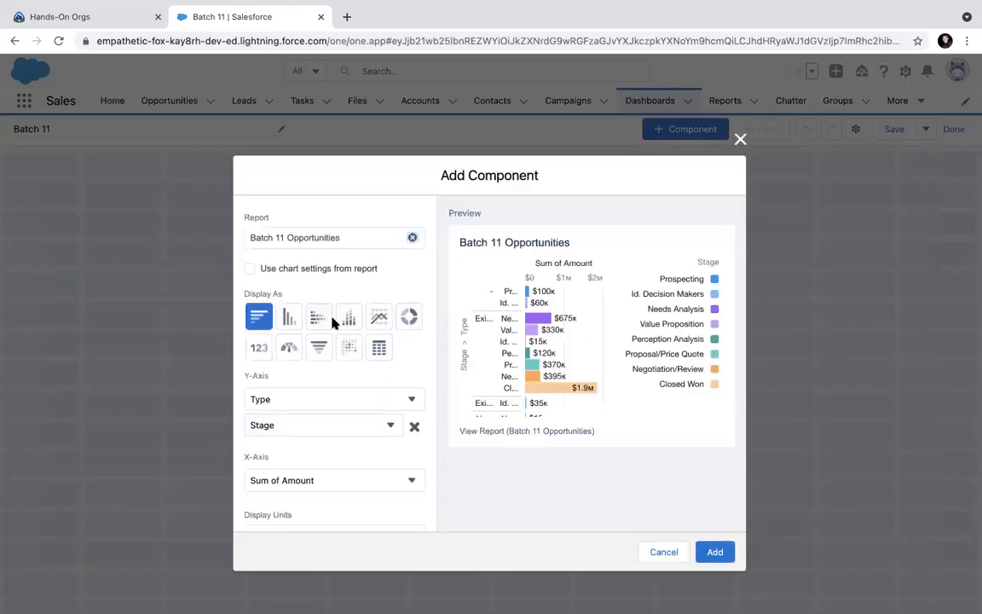
left_click(249, 269)
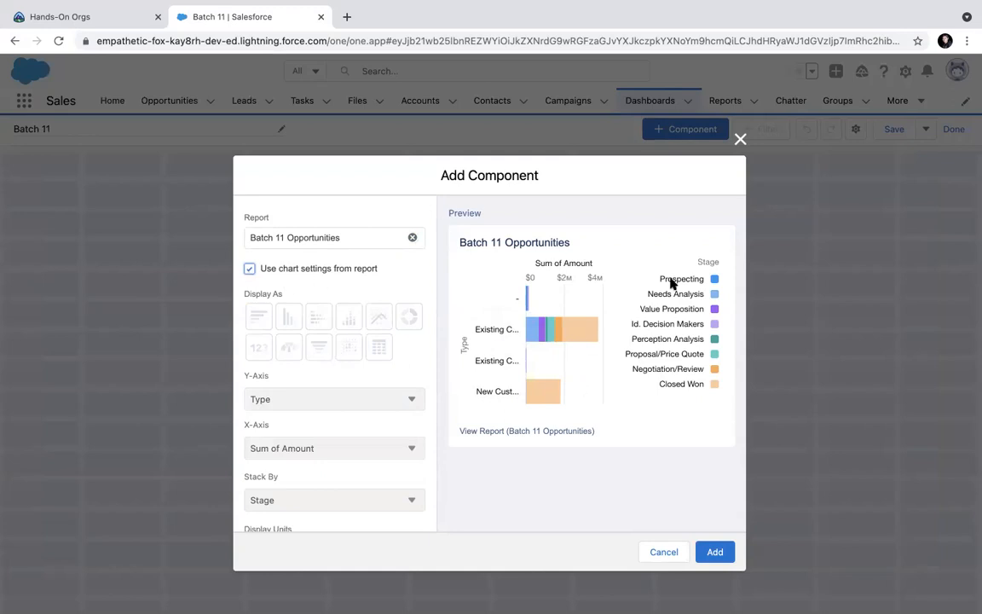
left_click(714, 552)
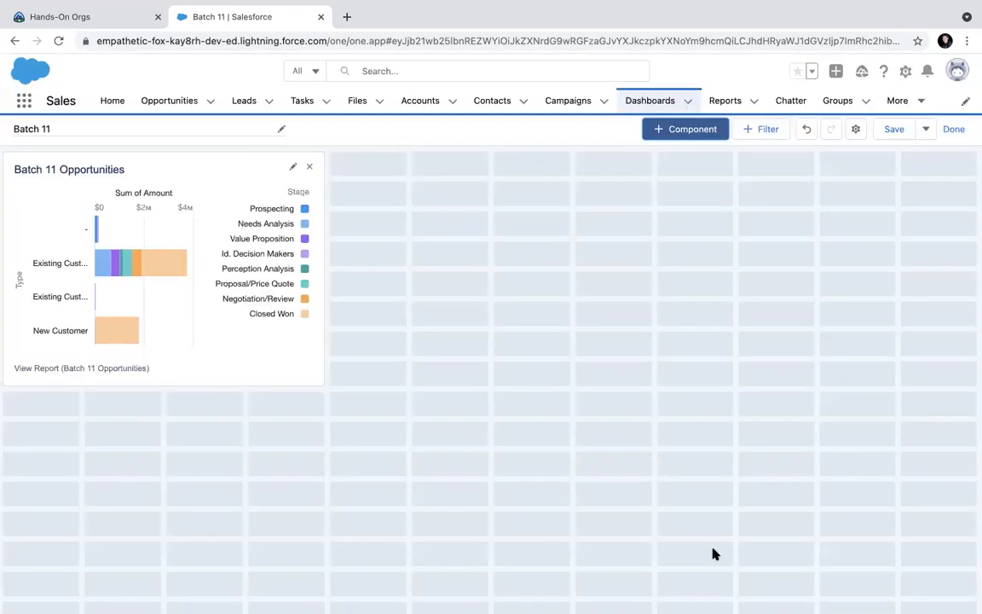
Step: Add a donut chart of Sum of Amount sliced by Type from the Batch 11 Opportunities report, placed beside the bar chart
left_click(713, 128)
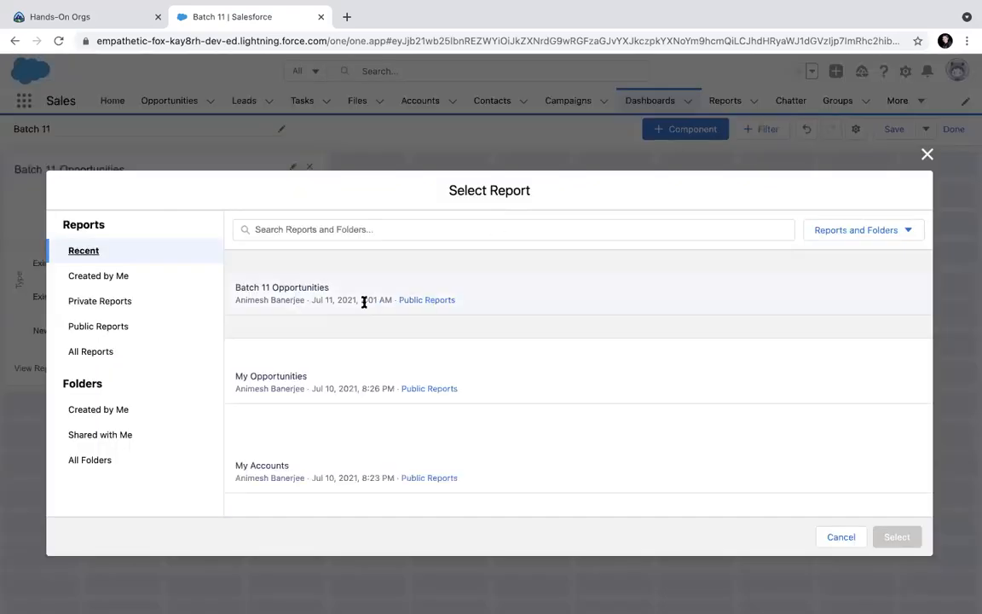
left_click(283, 303)
left_click(901, 537)
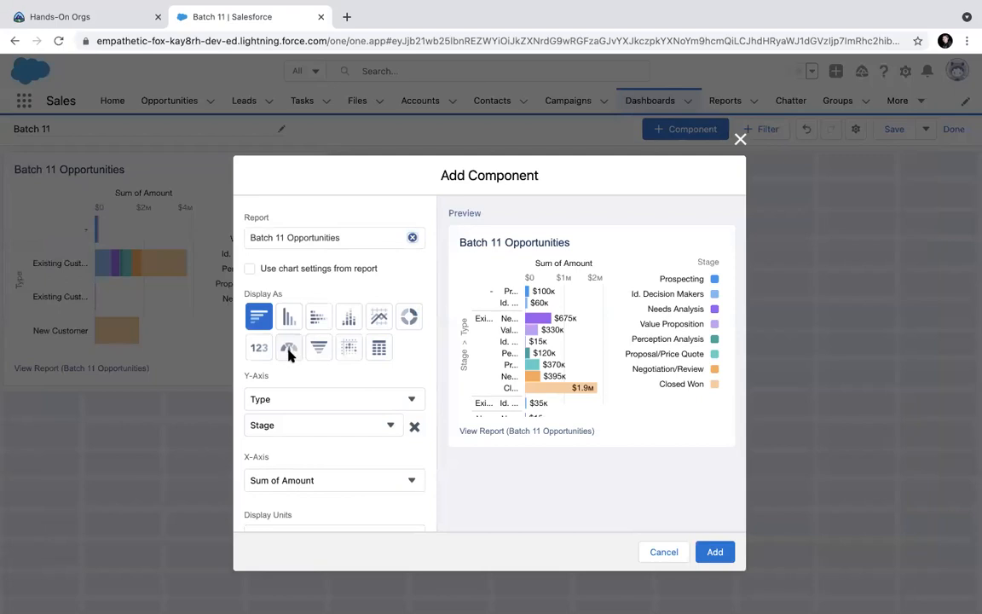
left_click(409, 316)
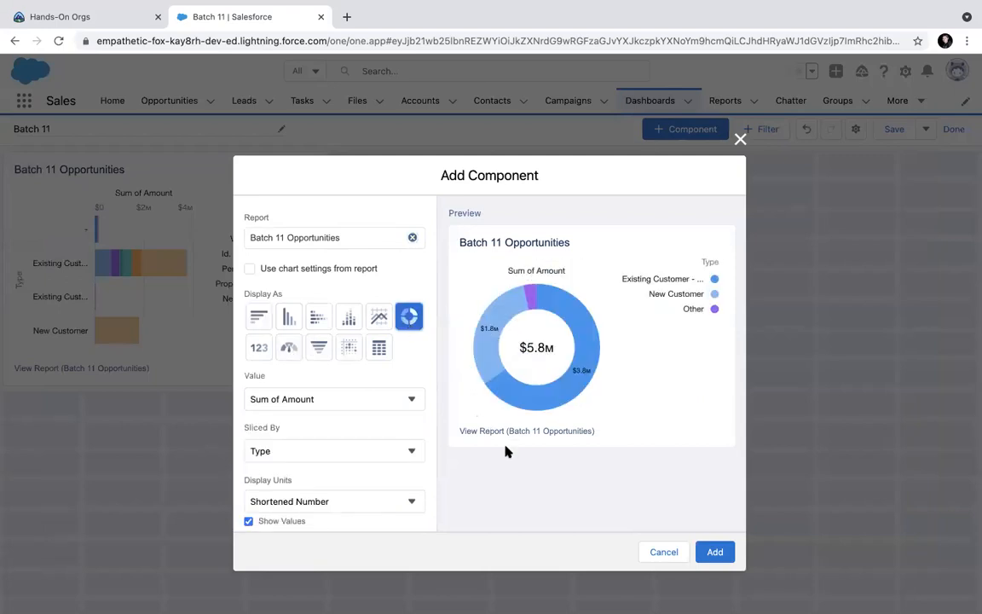
left_click(324, 399)
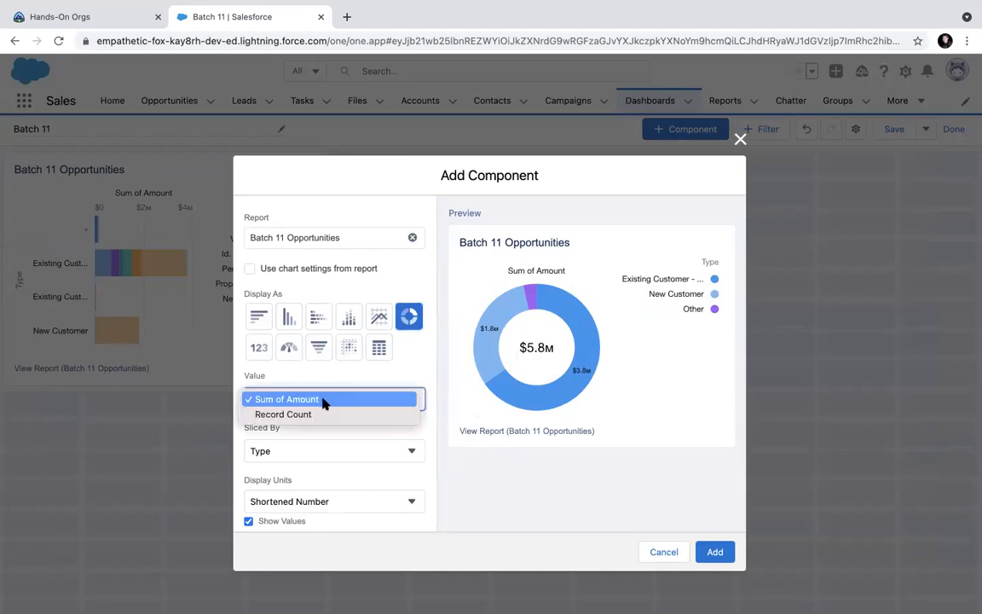
left_click(518, 502)
left_click(716, 551)
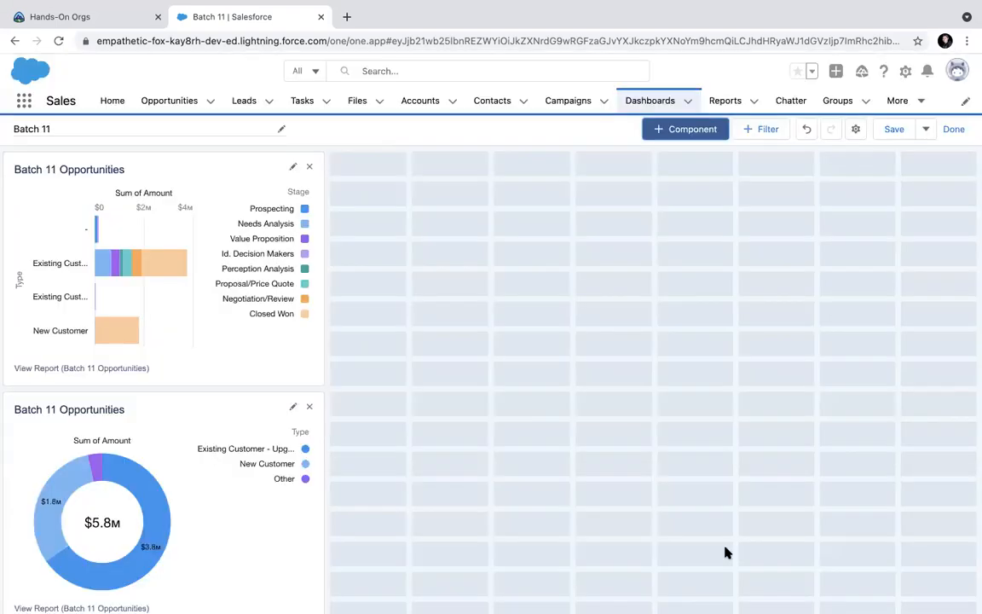
left_click_drag(164, 403, 566, 232)
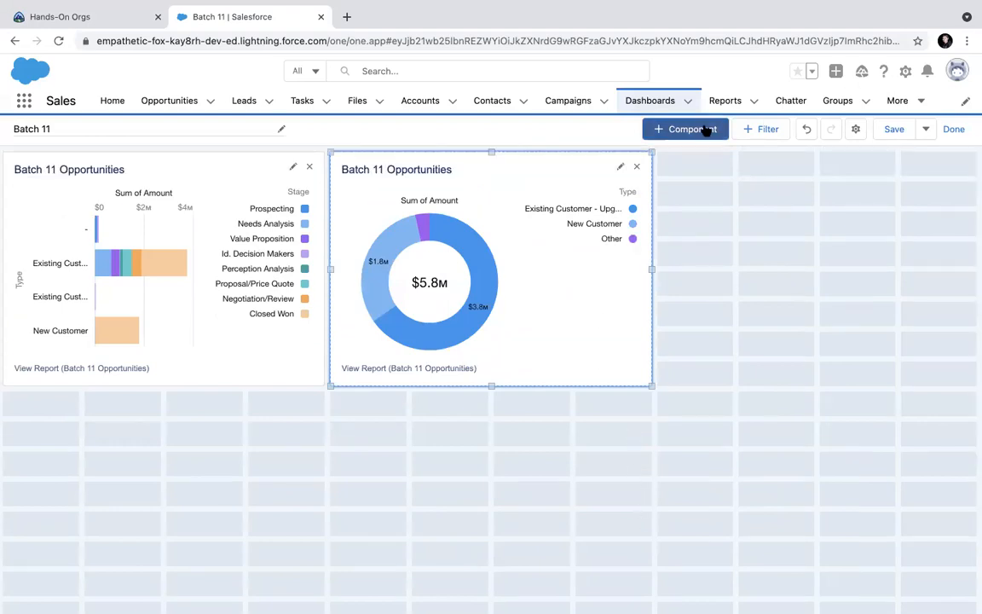
Step: Add a table component from the My Accounts report and place it in the top row beside the donut chart
left_click(690, 129)
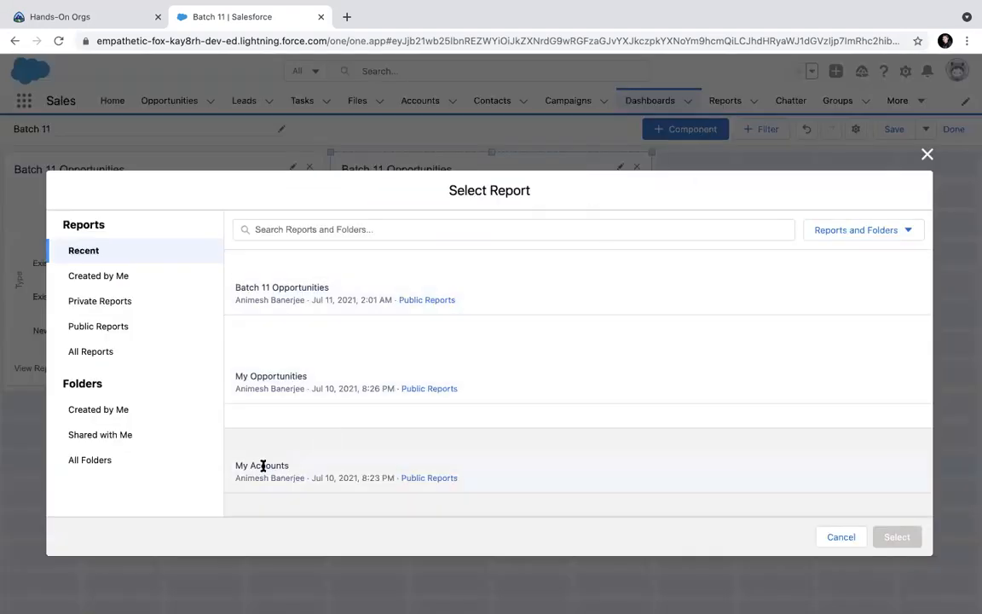
left_click(264, 465)
left_click(889, 535)
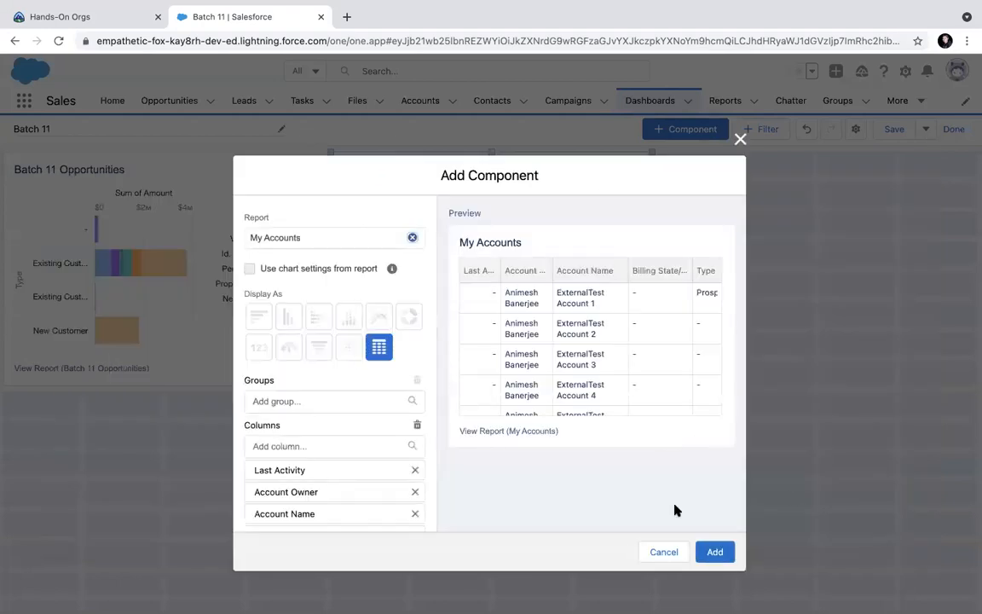
left_click(715, 551)
left_click(175, 414)
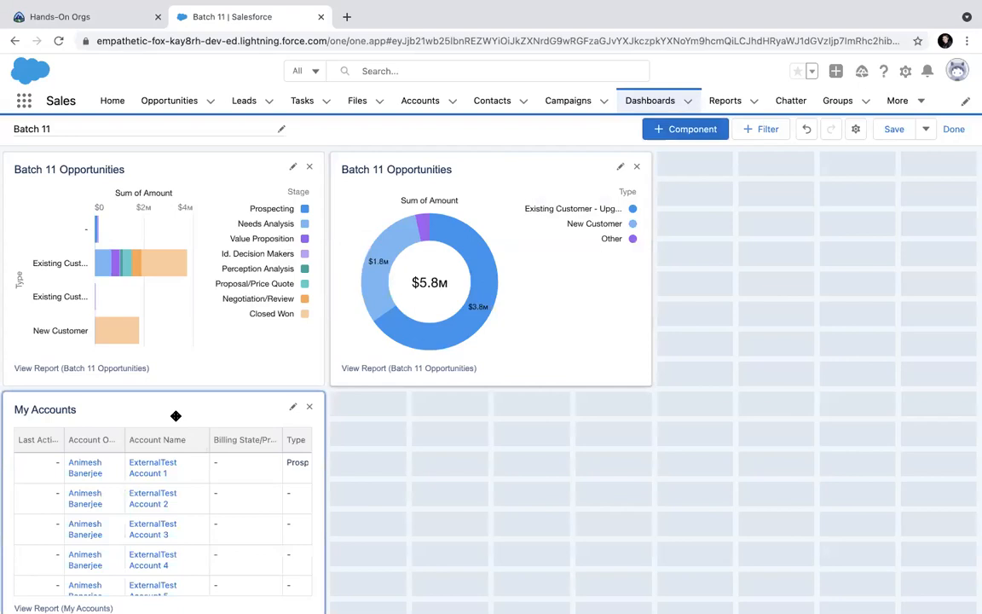
left_click_drag(264, 390, 844, 289)
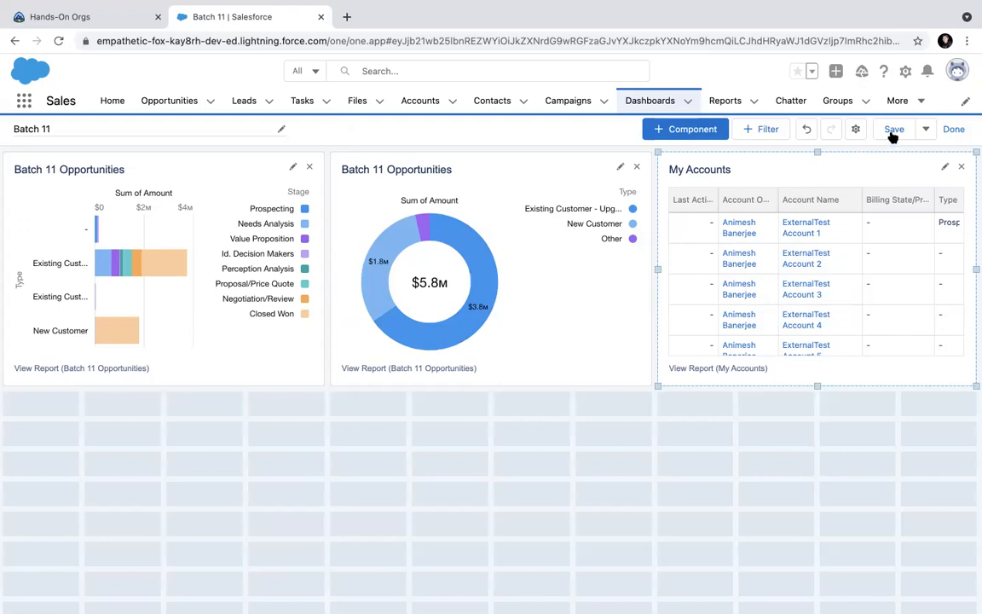
Step: Compare the Me and Another person options for View Dashboard As in the dashboard properties, without saving
left_click(855, 129)
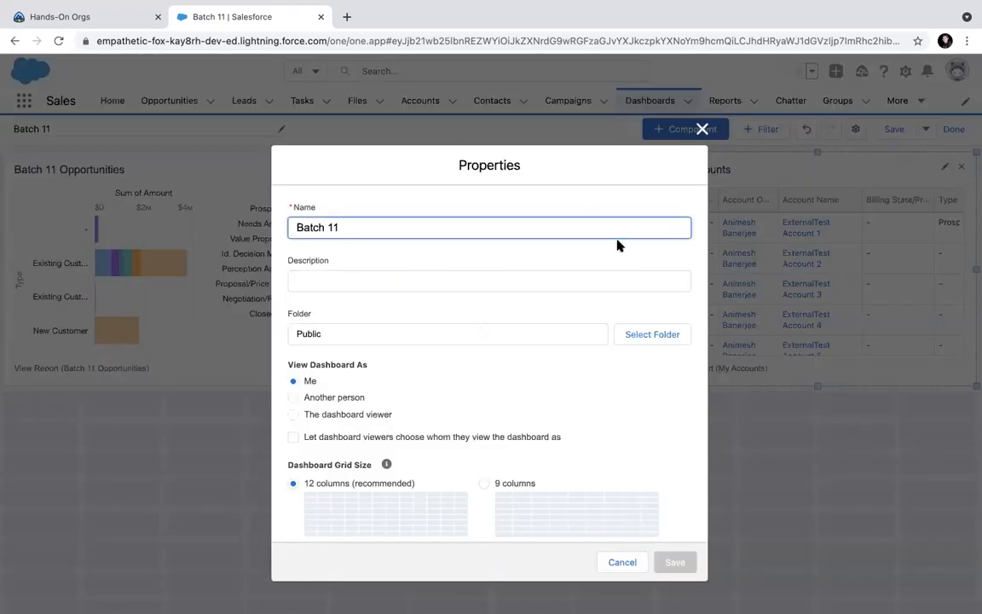
left_click(293, 397)
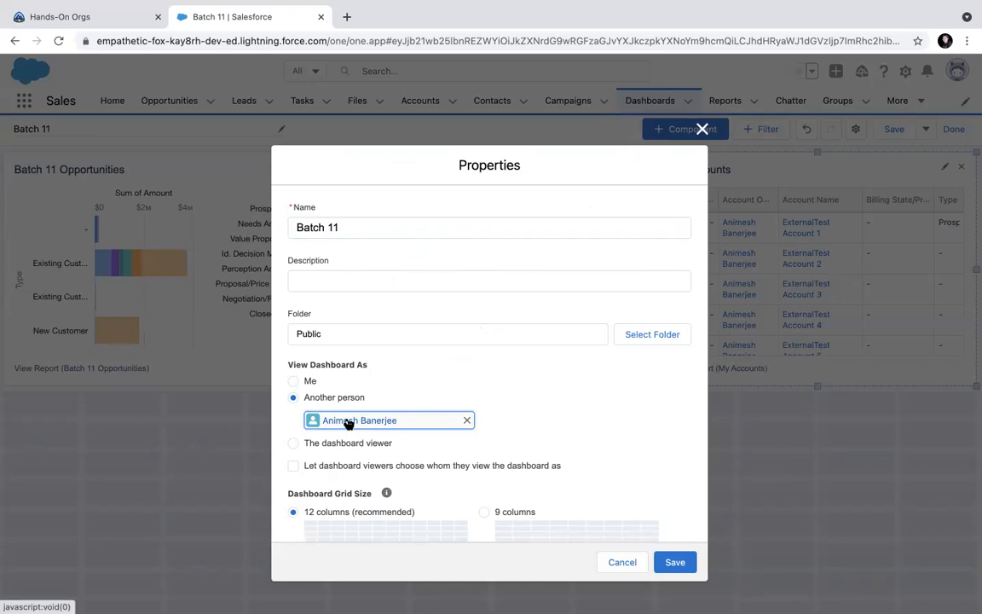
left_click(294, 381)
left_click(293, 397)
left_click(293, 383)
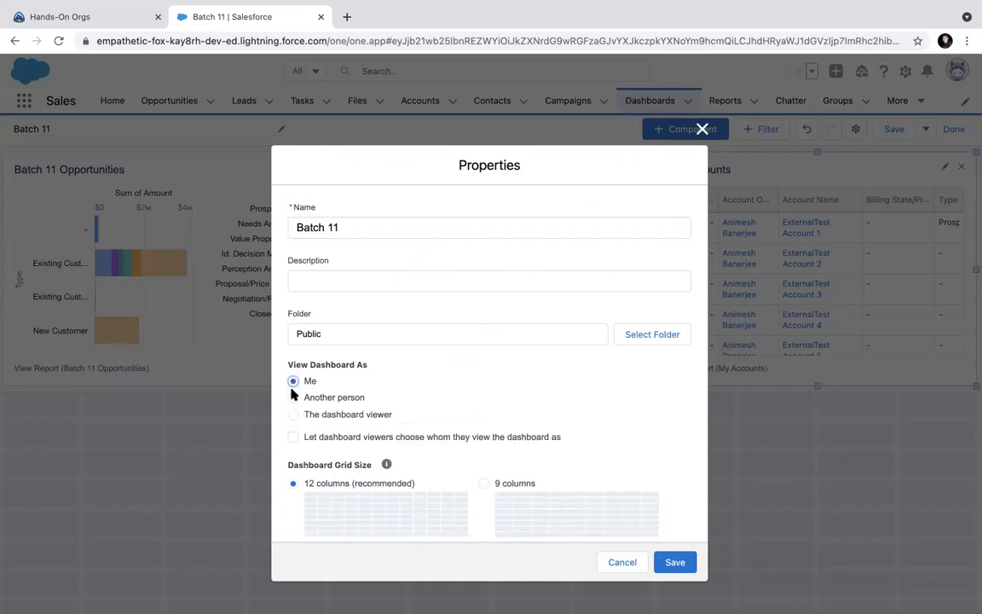
left_click(292, 397)
left_click(292, 382)
left_click(701, 130)
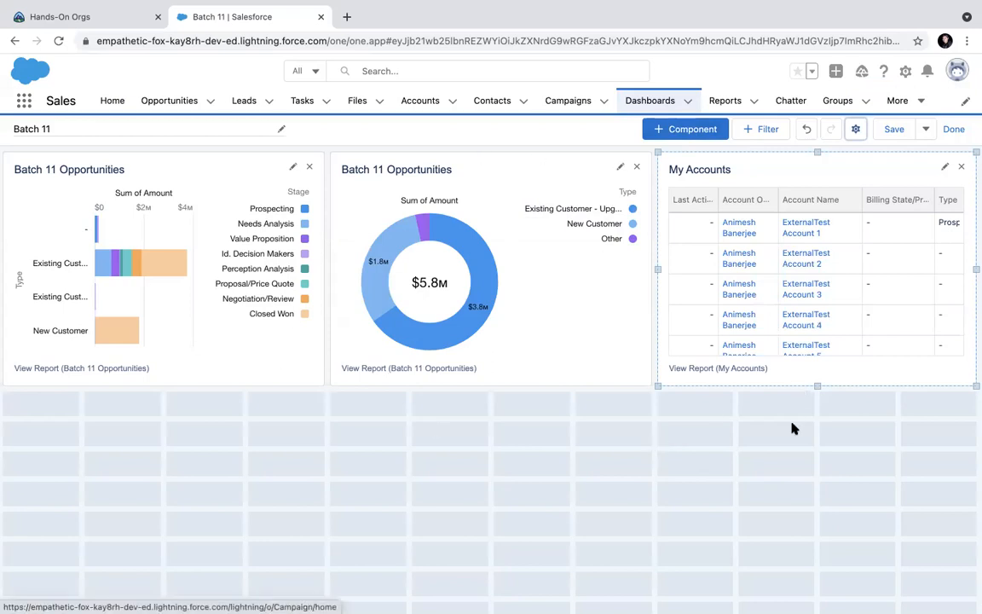
Step: Save the Batch 11 dashboard and finish editing it
left_click(892, 133)
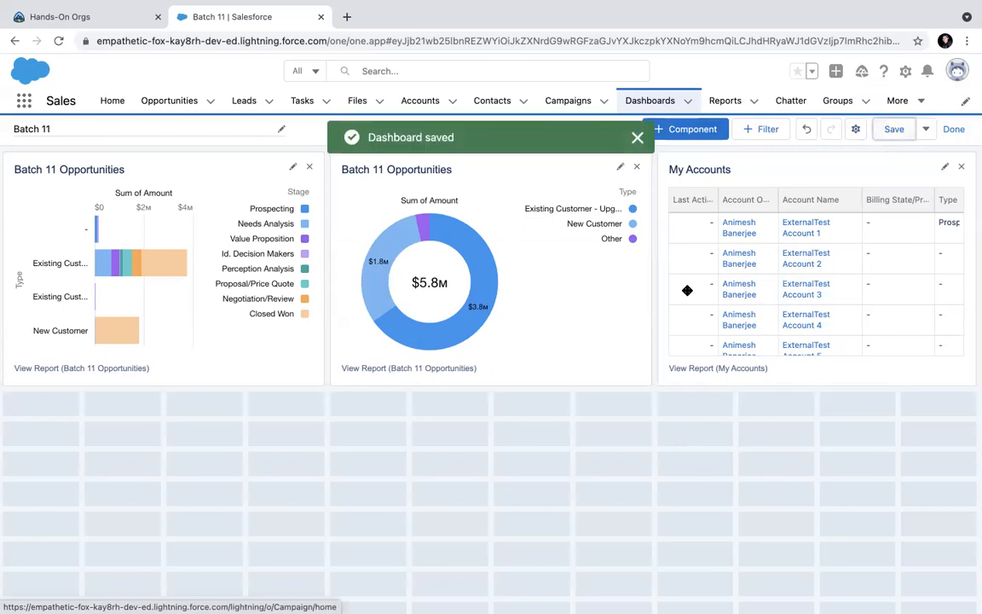
left_click(955, 128)
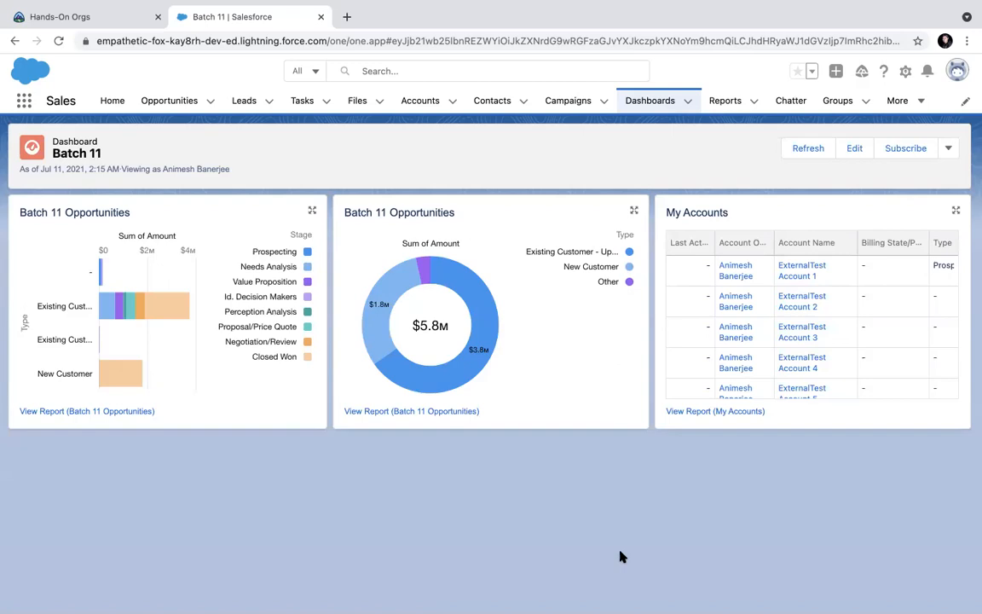
Step: Check the View Dashboard As setting in the dashboard properties and return to the finished dashboard
left_click(853, 148)
left_click(856, 130)
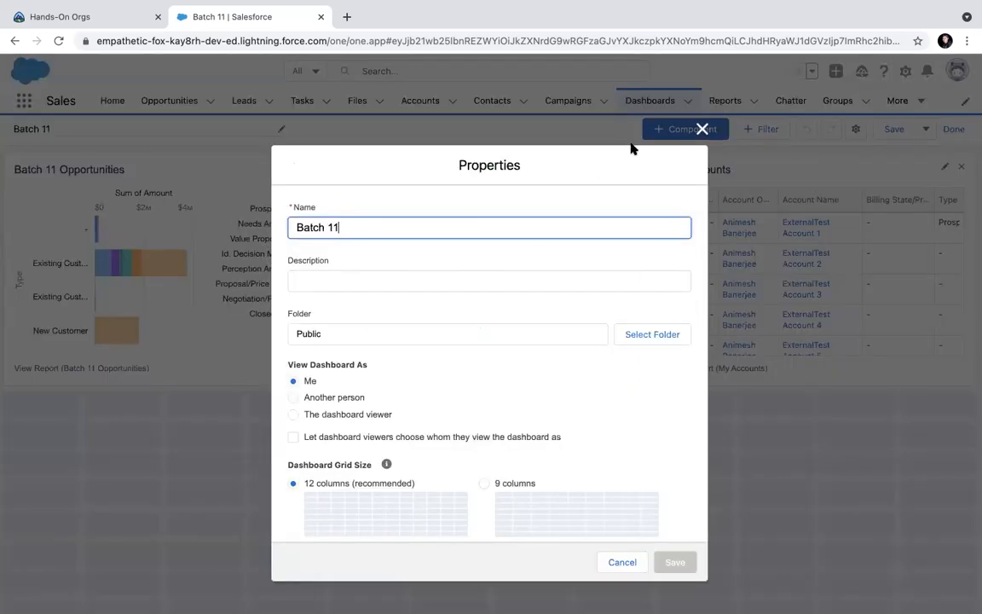
left_click(701, 128)
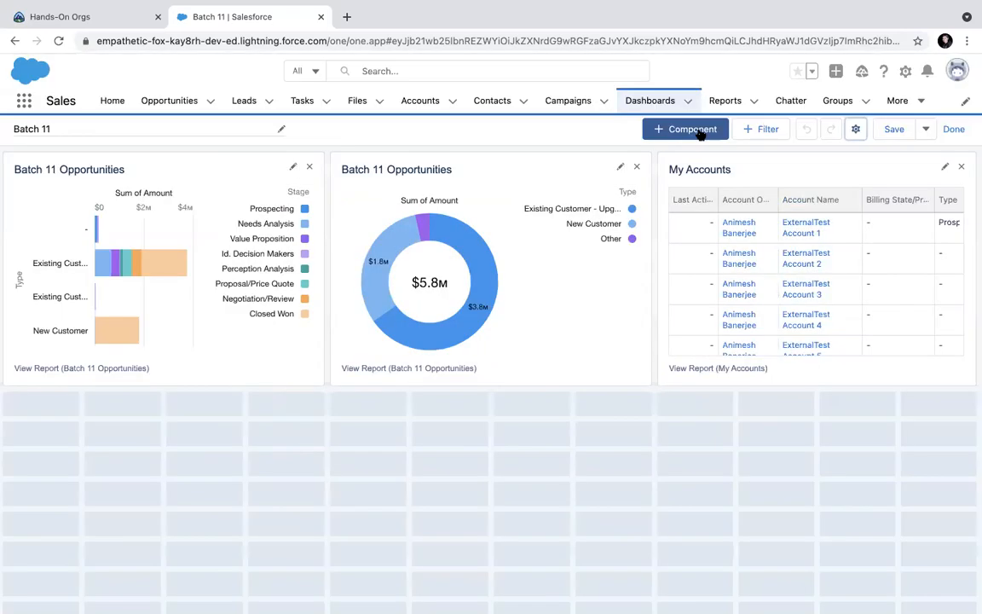
left_click(953, 130)
Step: Highlight the "Viewing as" text in the dashboard header to examine whose access the data is shown with
left_click_drag(124, 168, 236, 172)
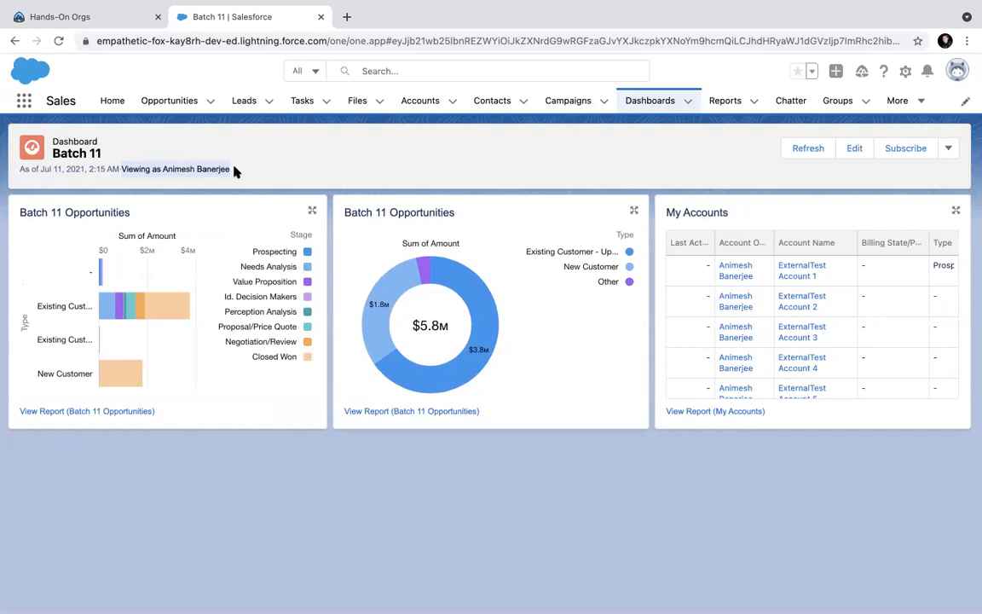
left_click(279, 146)
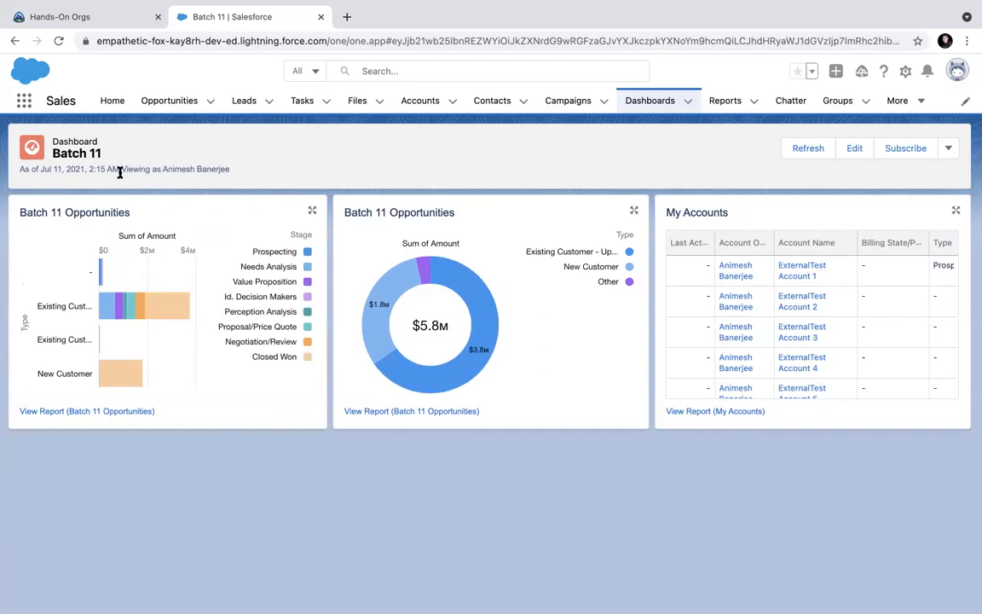
left_click_drag(123, 169, 233, 170)
left_click(303, 170)
mouse_move(121, 168)
left_mouse_down()
mouse_move(235, 169)
mouse_move(123, 168)
left_mouse_up()
left_click(229, 169)
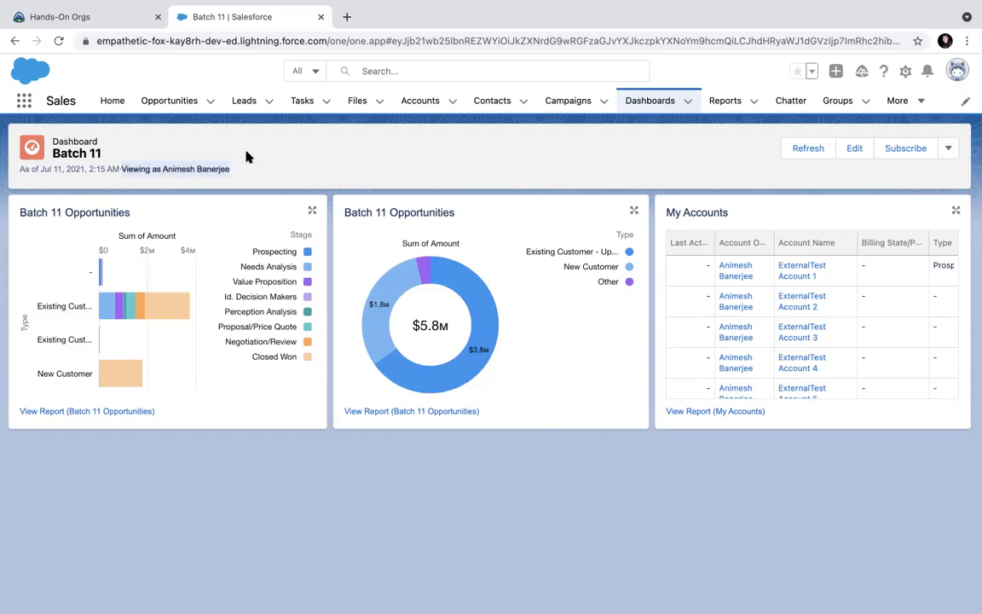
left_click(552, 467)
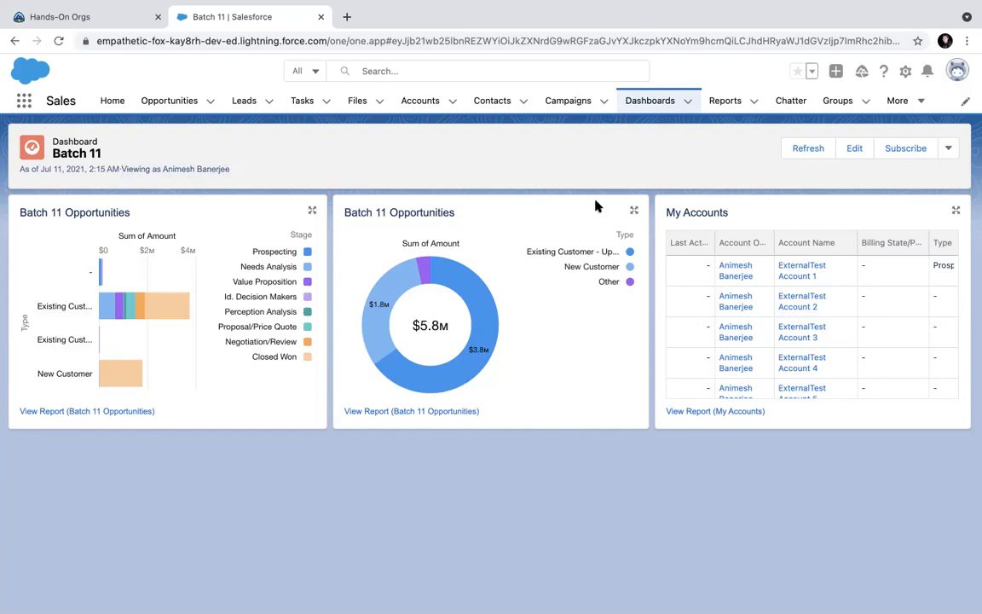
left_click(854, 149)
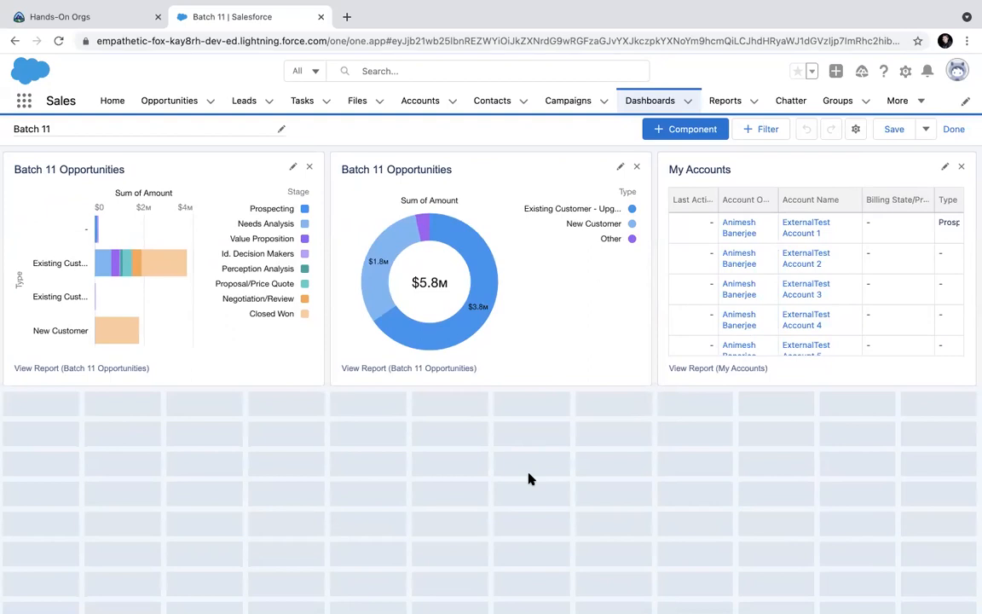
left_click(954, 130)
Step: Examine the dashboard's subscription settings for frequency, days, time and email recipients, without saving
left_click(909, 149)
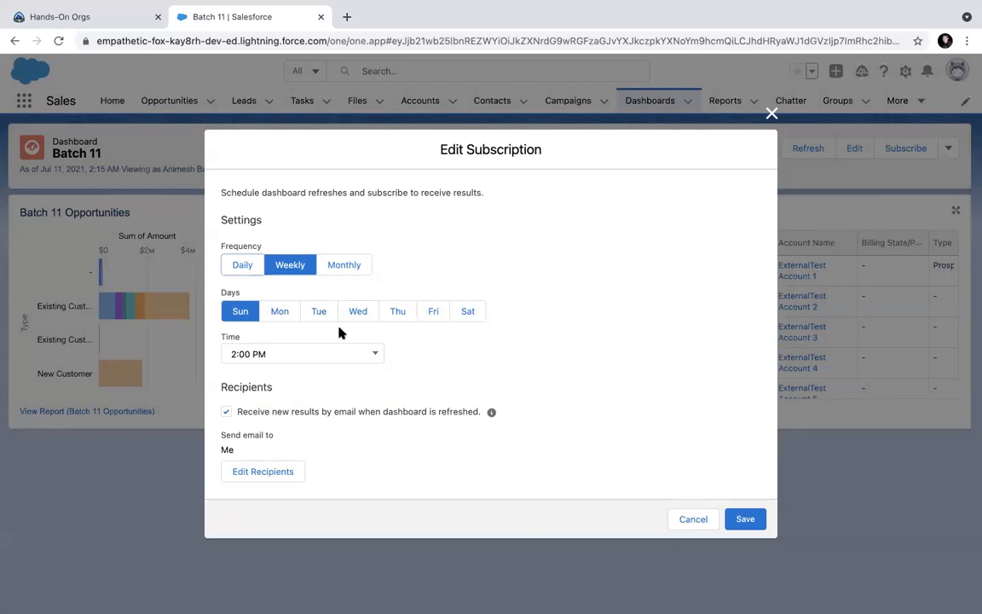
left_click(263, 473)
left_click(705, 124)
left_click(771, 114)
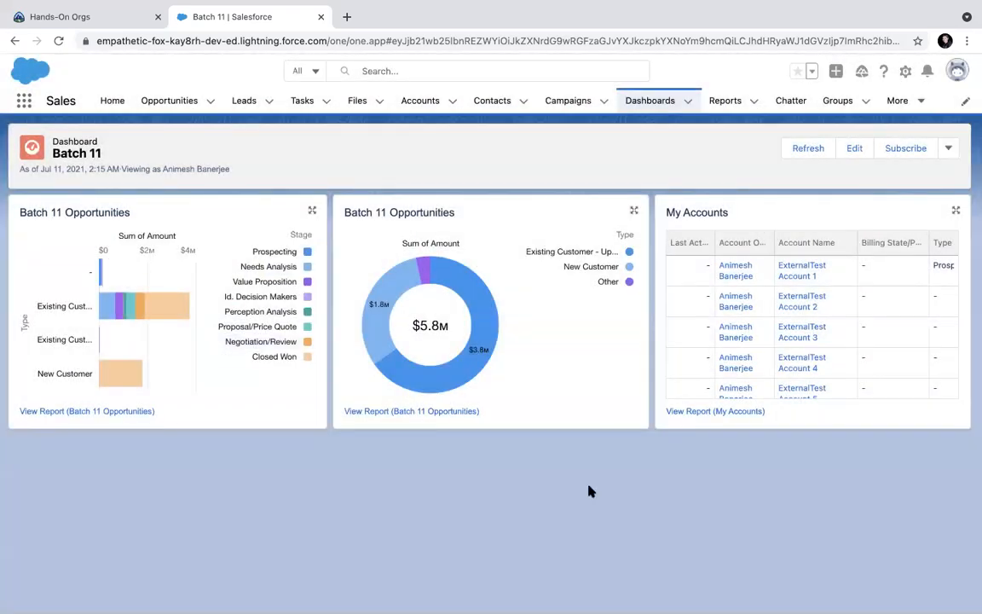
left_click(906, 154)
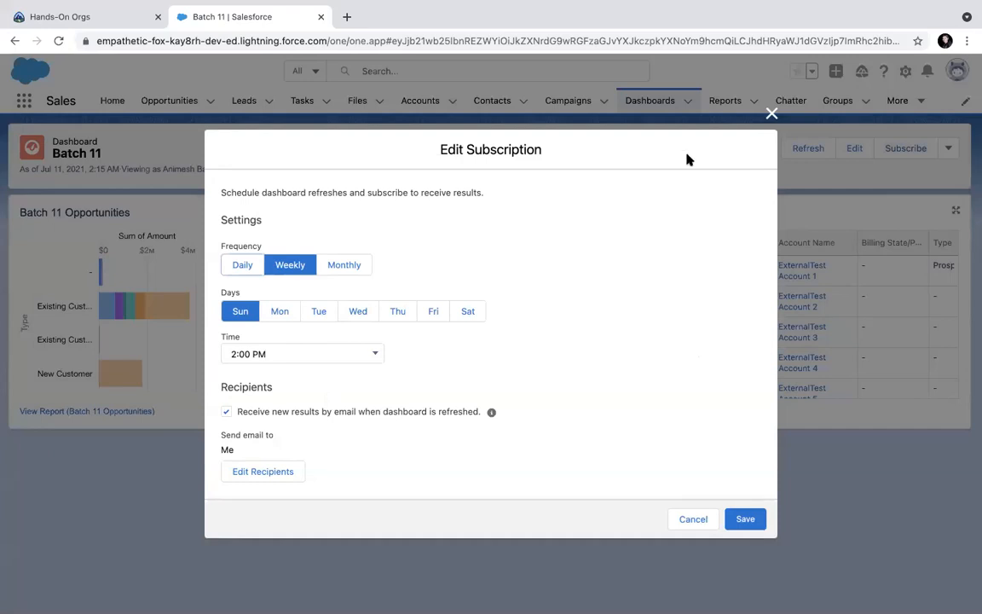
left_click(771, 114)
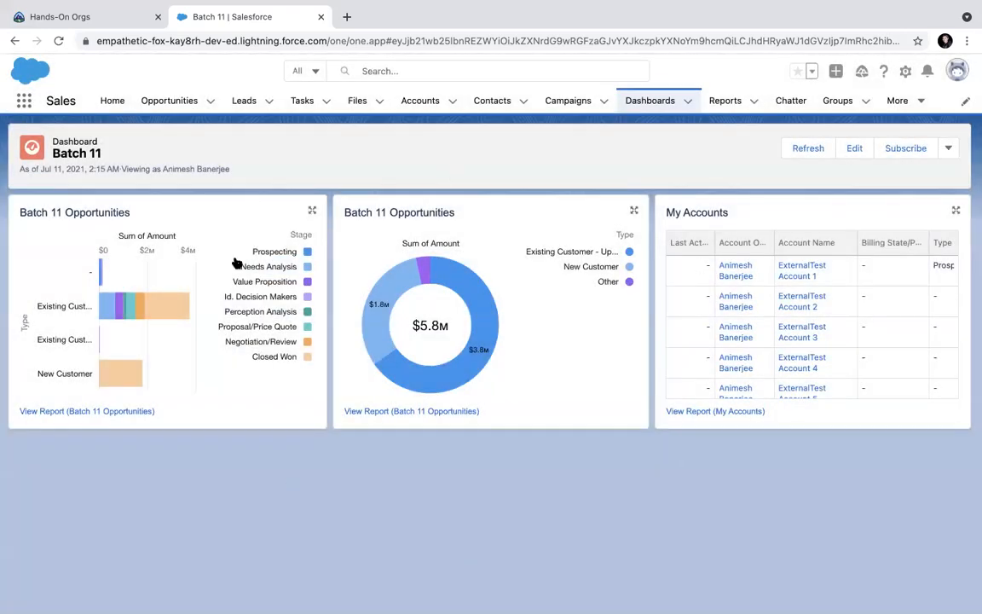
left_click(897, 148)
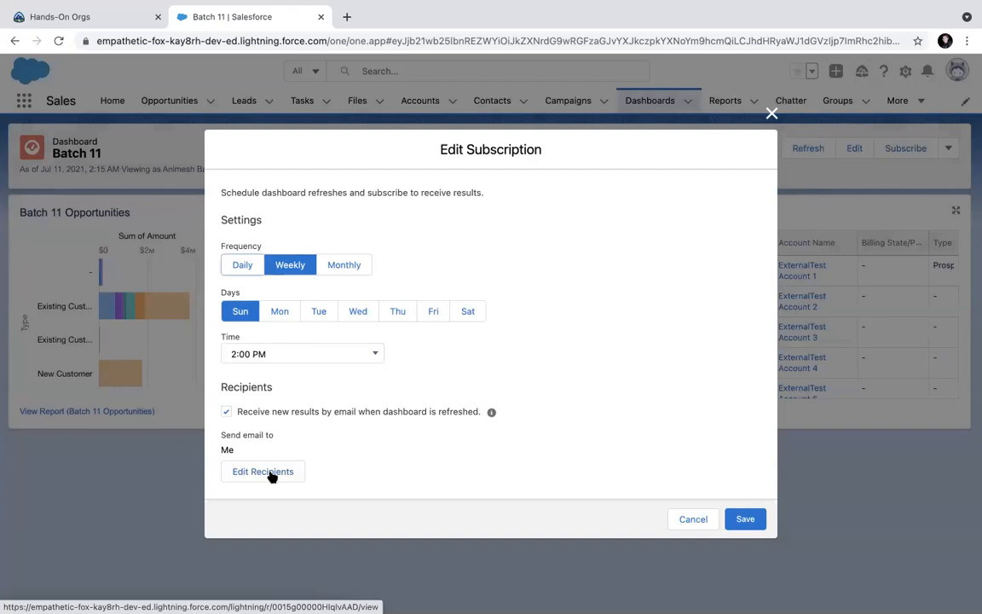
left_click(772, 113)
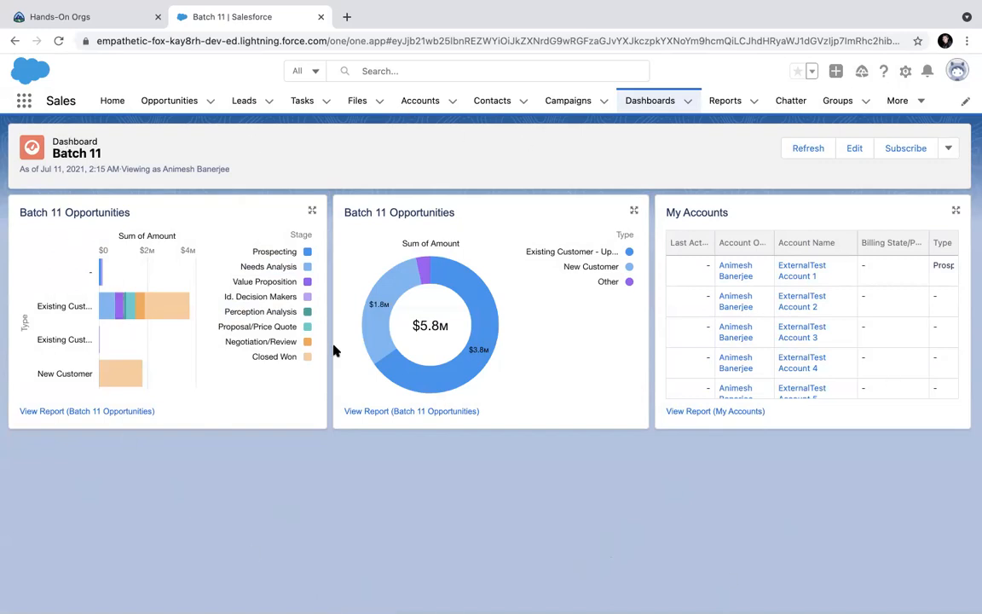
Step: Set View Dashboard As to The dashboard viewer, save the refreshed Batch 11 dashboard and reload its page
left_click(809, 149)
left_click(855, 150)
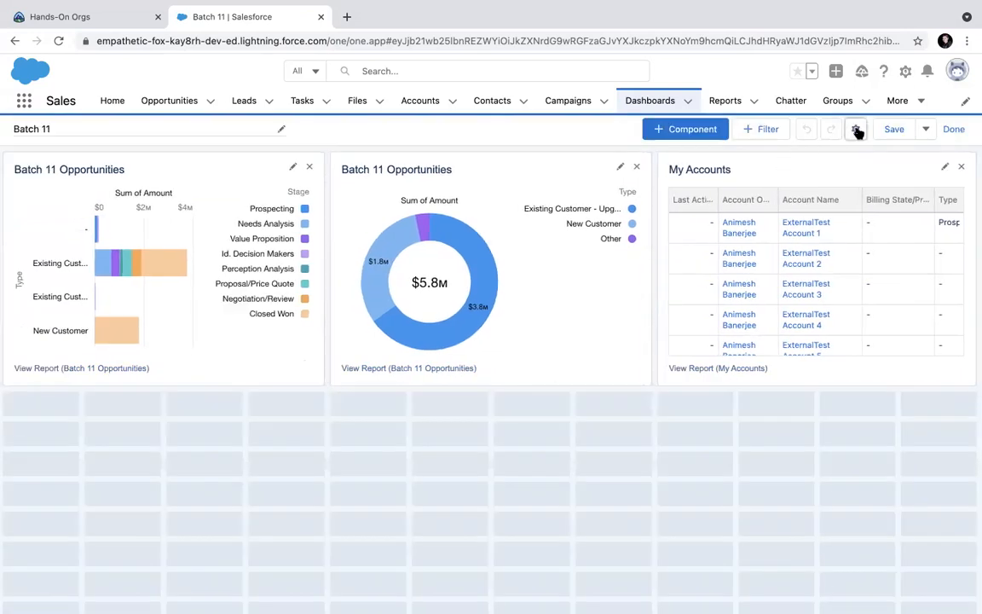
left_click(855, 130)
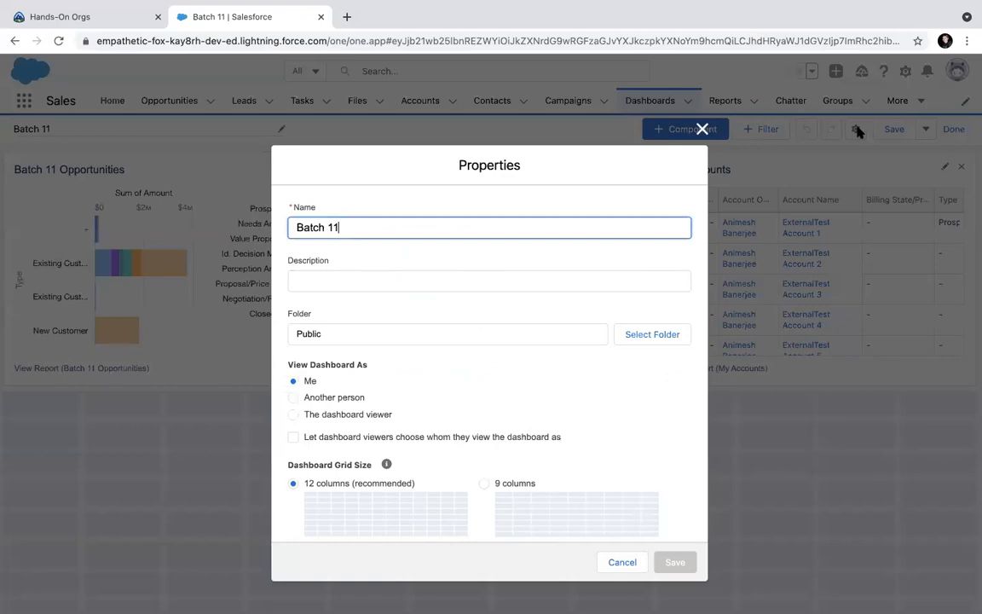
left_click(325, 415)
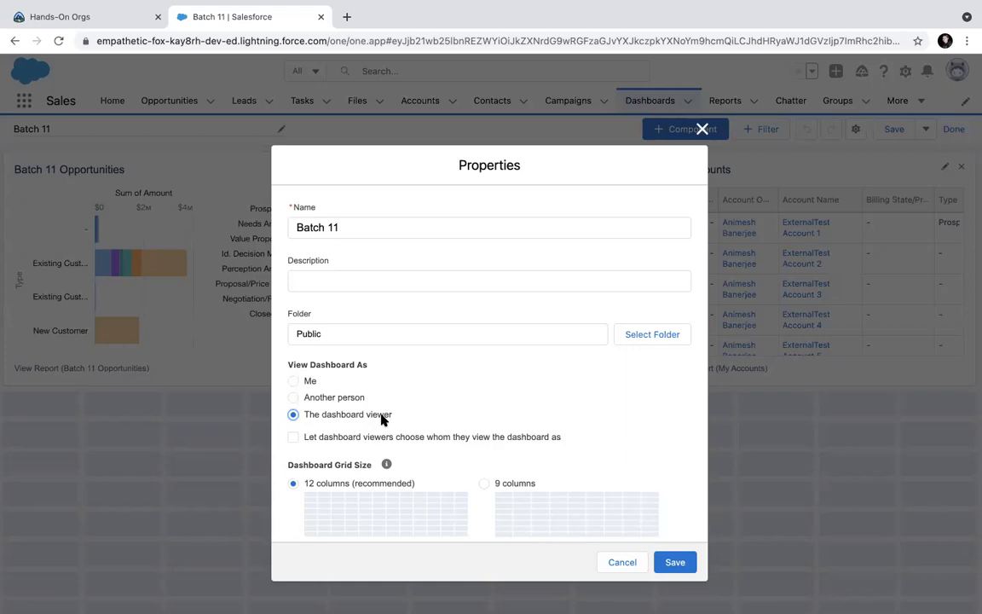
left_click(294, 439)
left_click(292, 439)
left_click(678, 563)
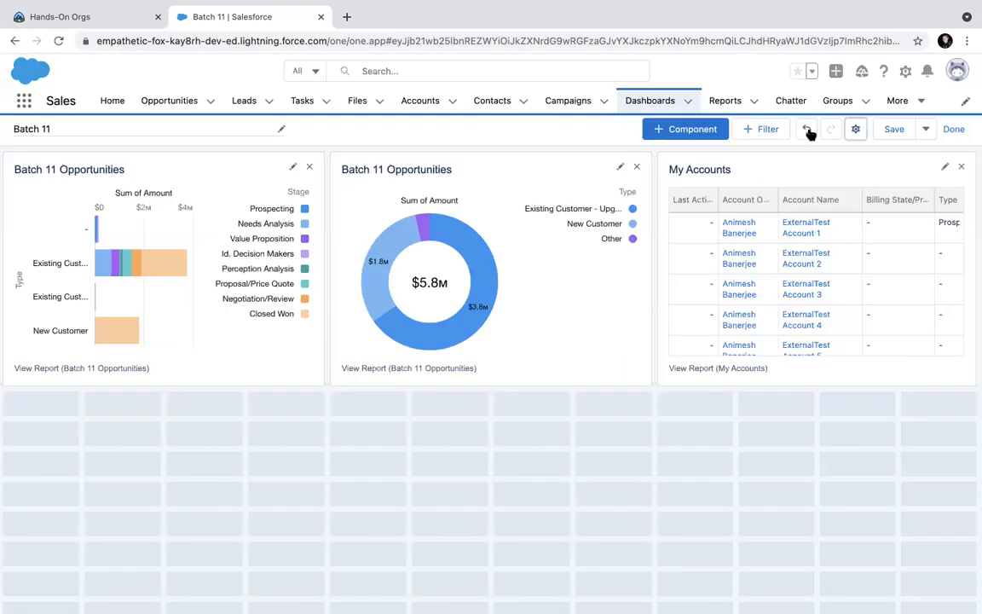
left_click(891, 129)
left_click(952, 129)
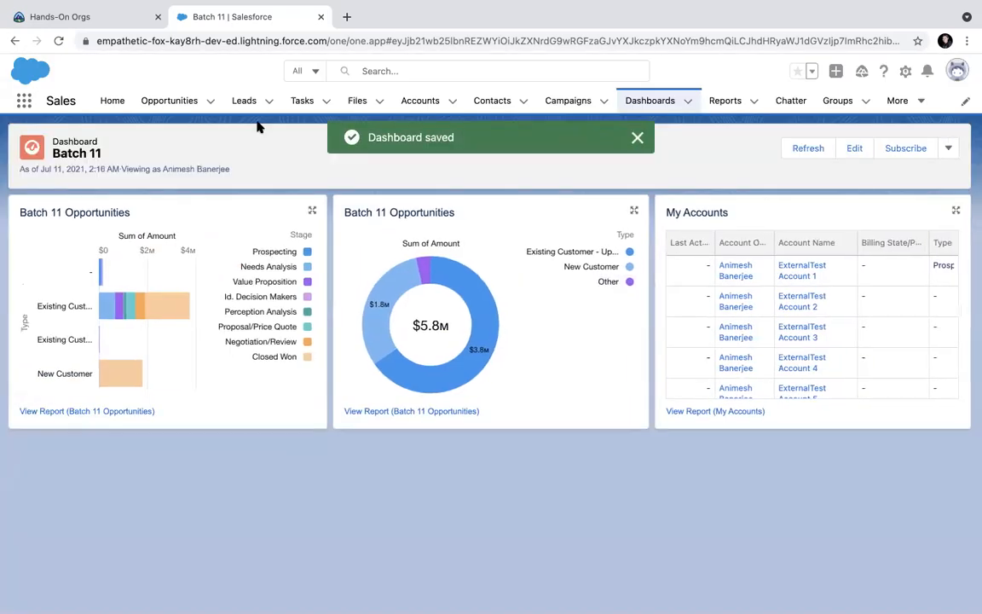
left_click(56, 40)
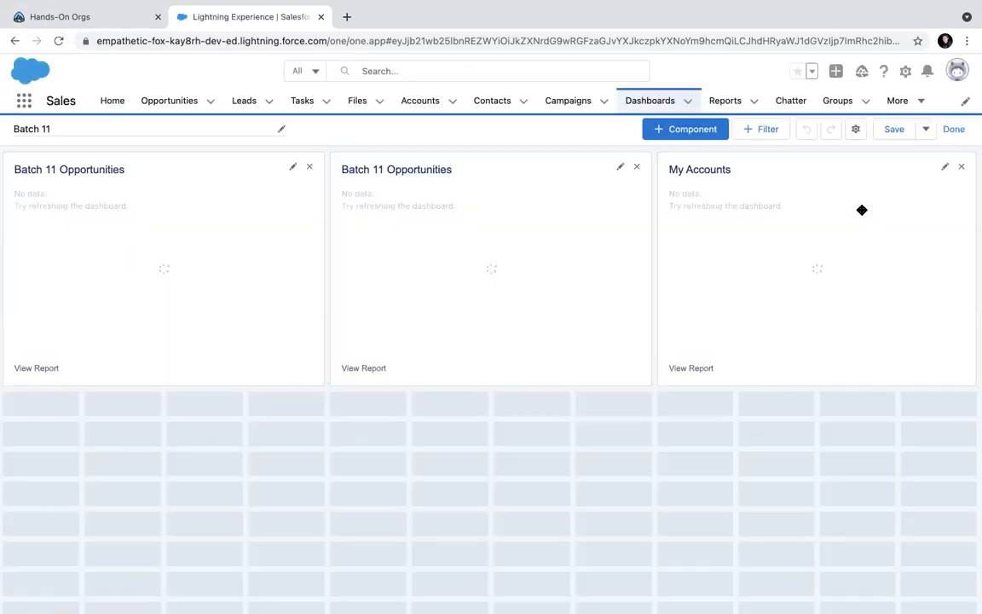
Step: Return to the finished Batch 11 dashboard and check which additional dashboard actions are offered
left_click(955, 131)
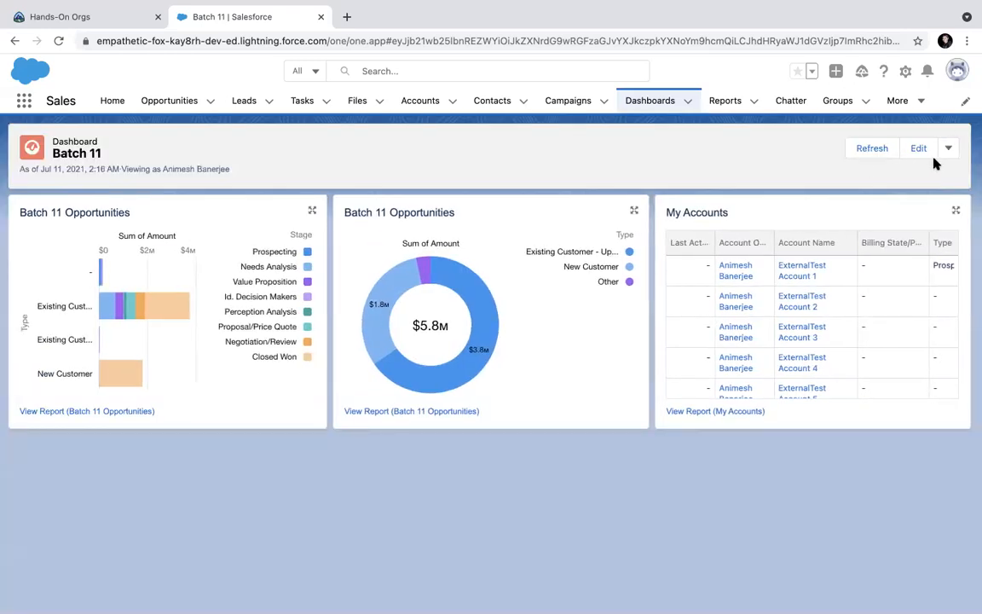
left_click(947, 151)
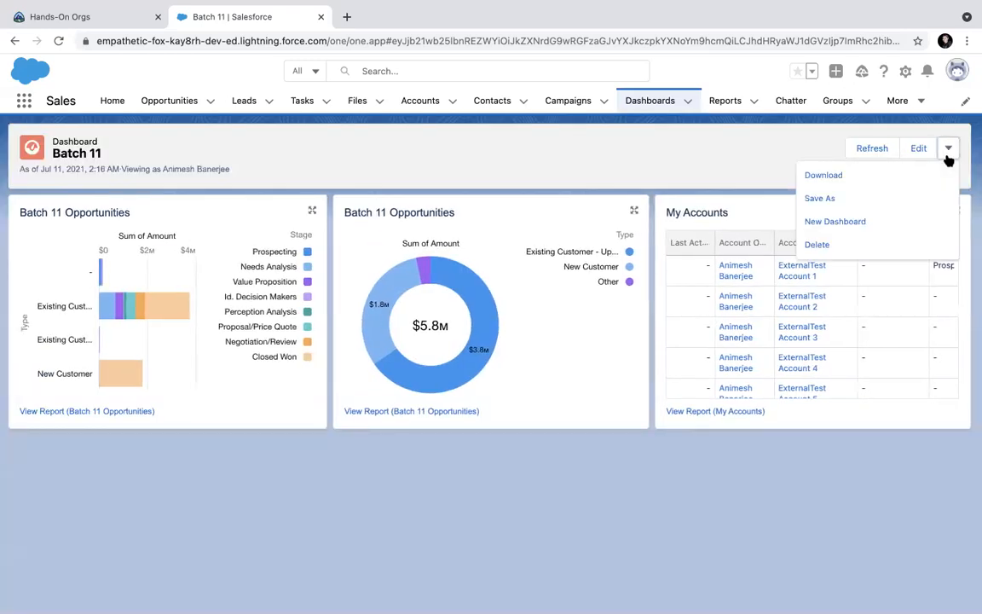
left_click(748, 152)
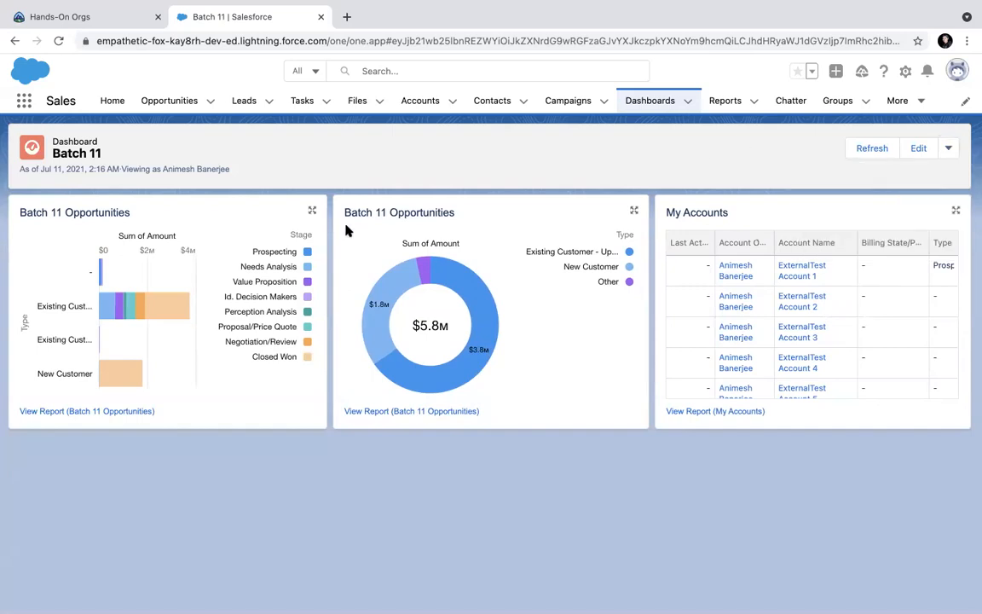
Step: Highlight the "Viewing as" text in the dashboard header to examine which user the data is shown for
left_click_drag(121, 167, 230, 168)
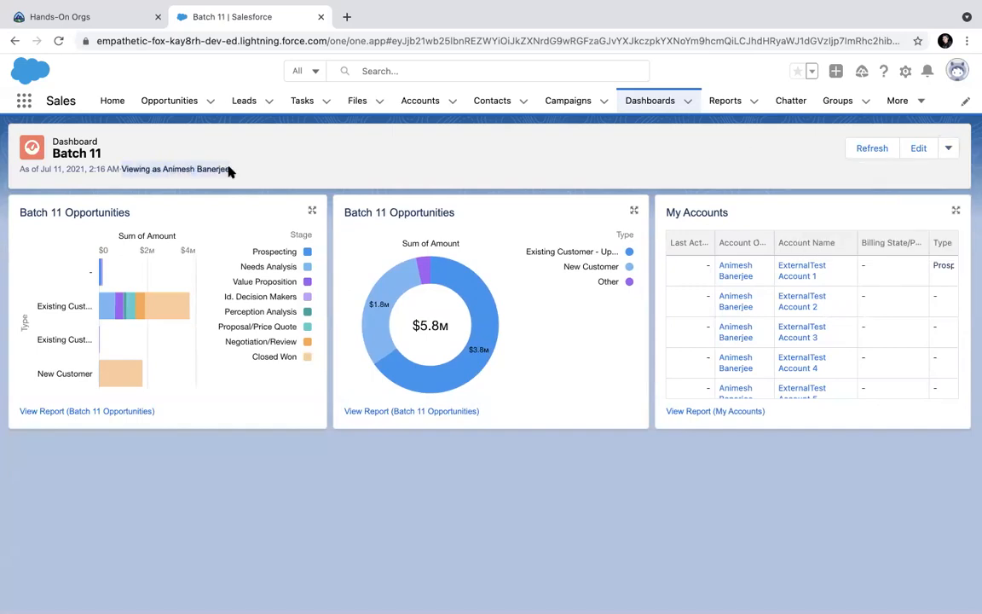
left_click(131, 179)
left_click_drag(164, 168, 234, 171)
left_click(316, 159)
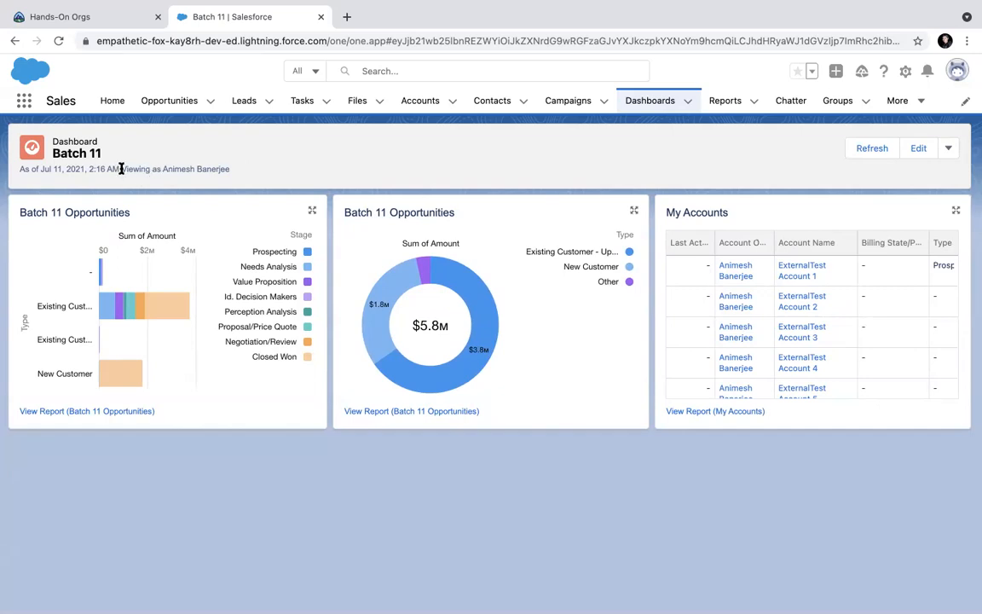
left_click_drag(120, 169, 243, 170)
left_click(289, 147)
Step: Enable "Let dashboard viewers choose whom they view the dashboard as" in the dashboard properties, save the dashboard and reload its page
left_click(918, 148)
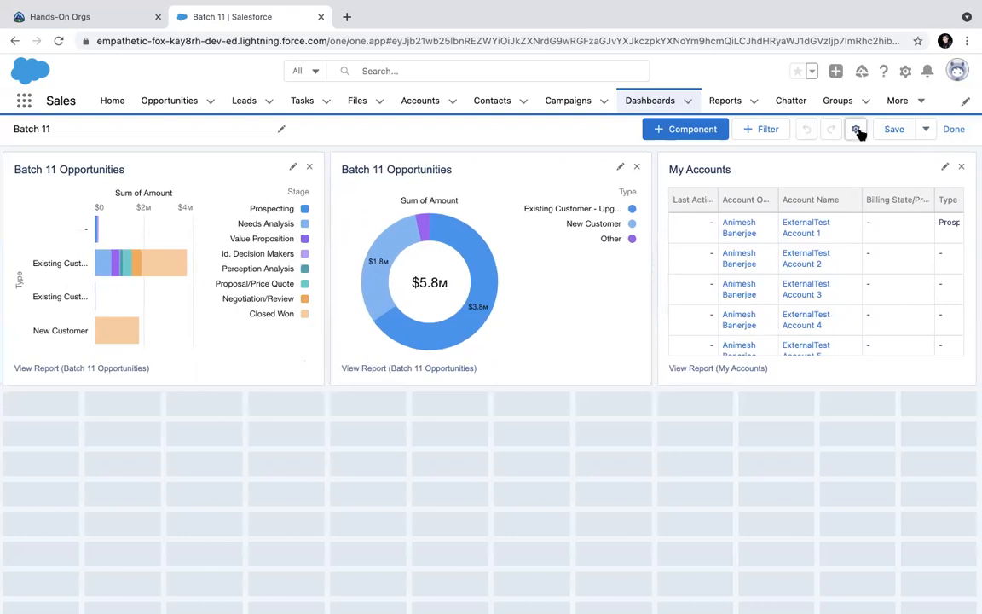
left_click(855, 128)
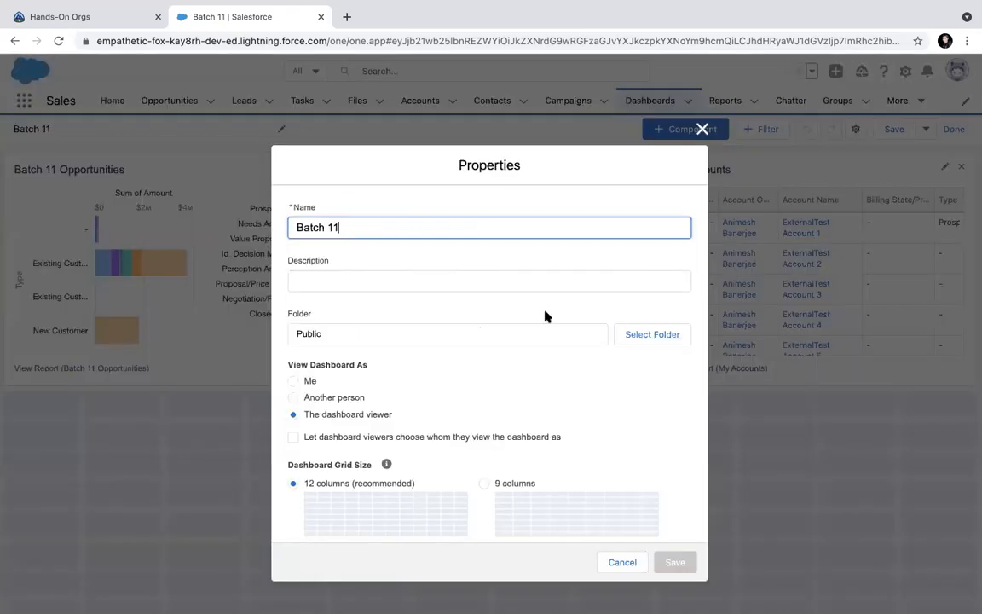
left_click(293, 437)
left_click(674, 561)
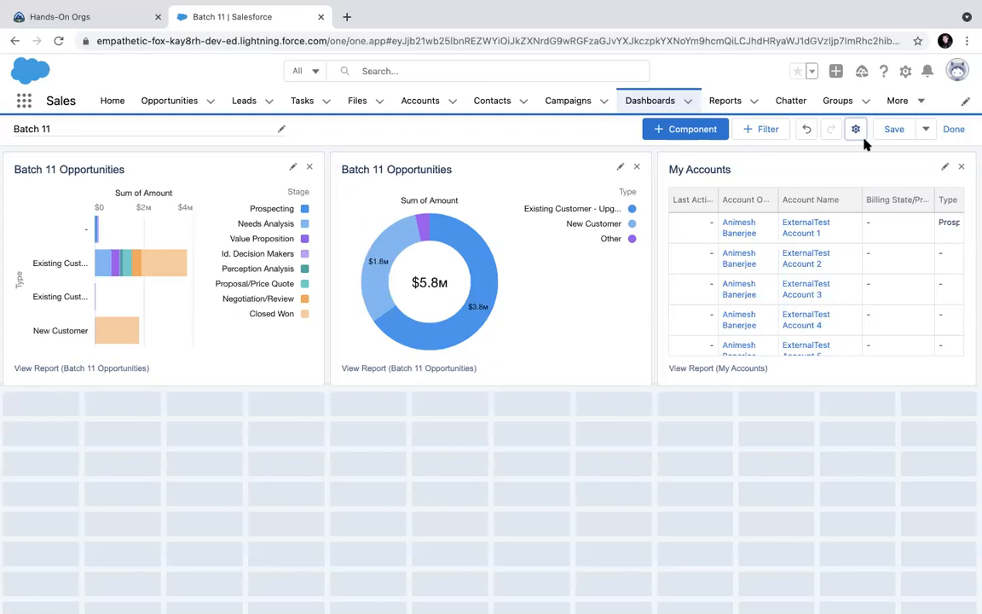
left_click(955, 130)
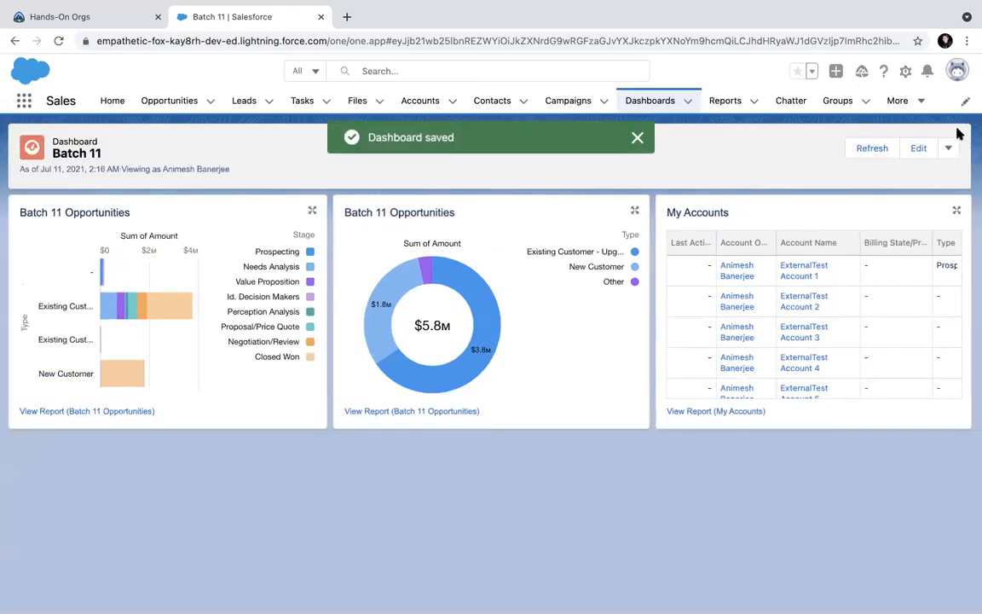
left_click(58, 41)
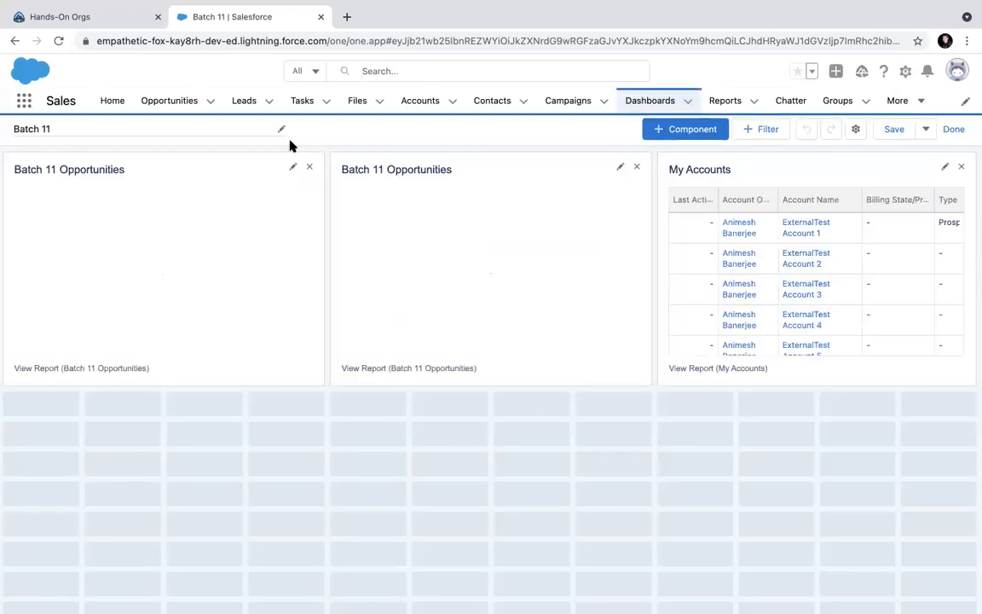
left_click(953, 129)
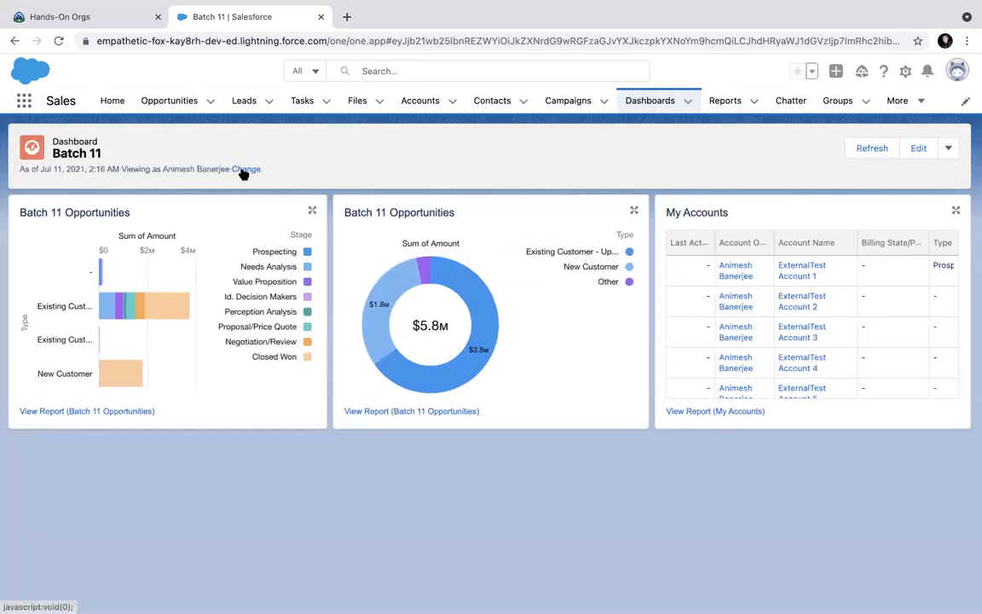
Step: Try to change the dashboard's viewing user to Integration User, applying the choice twice
left_click(243, 171)
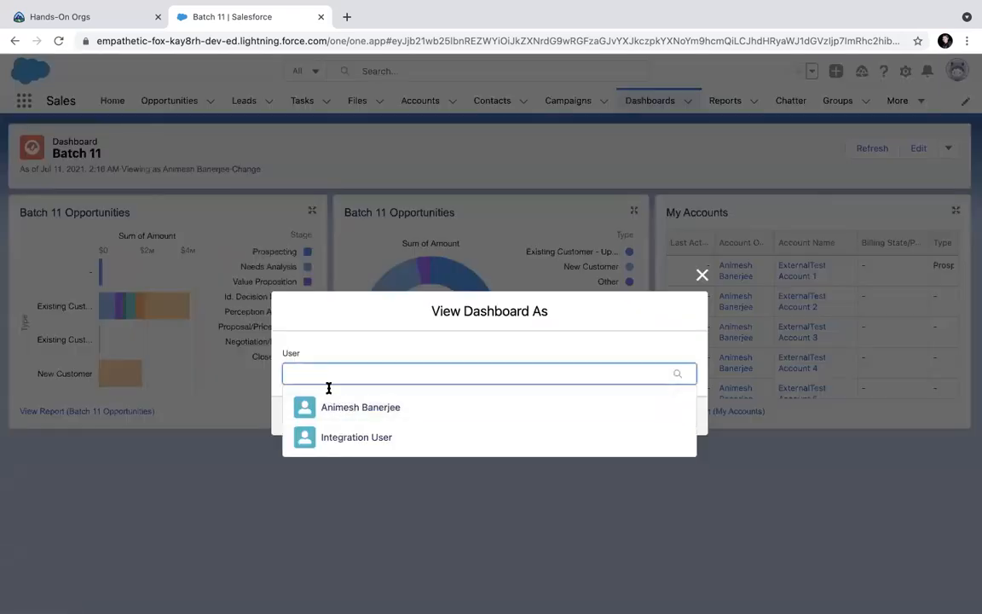
left_click(334, 433)
left_click(675, 412)
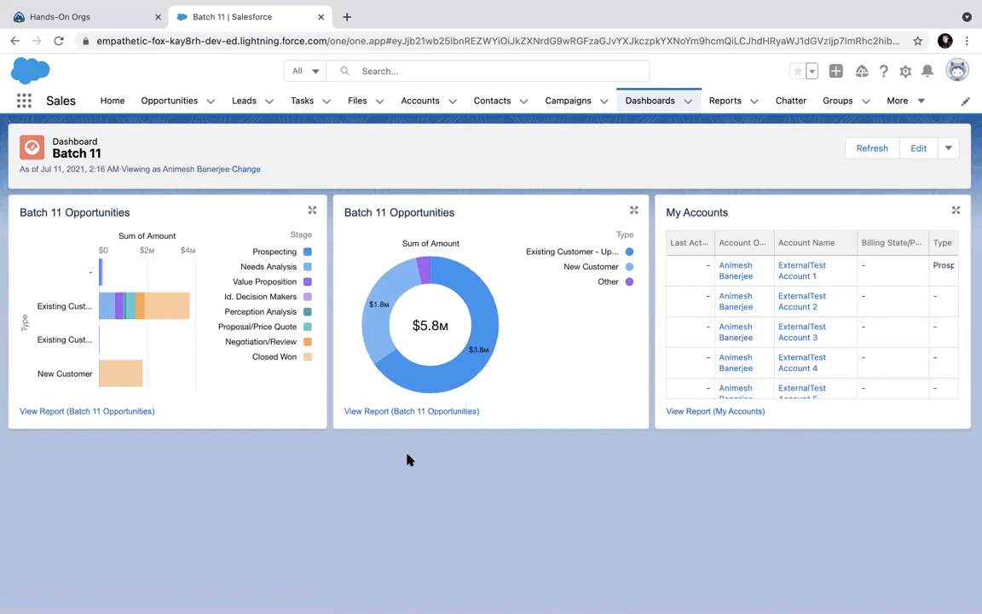
left_click(247, 169)
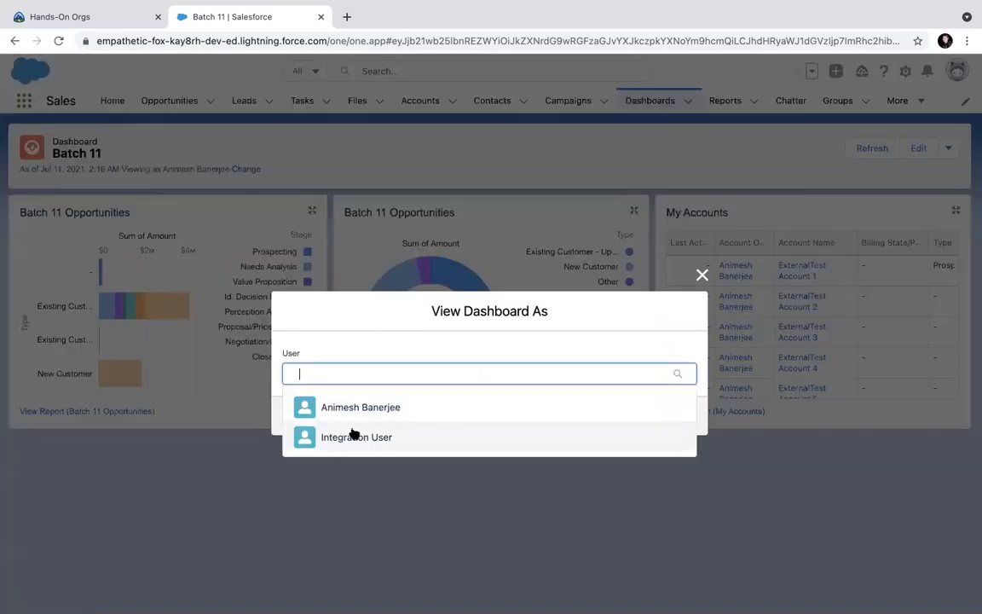
left_click(355, 435)
left_click(686, 412)
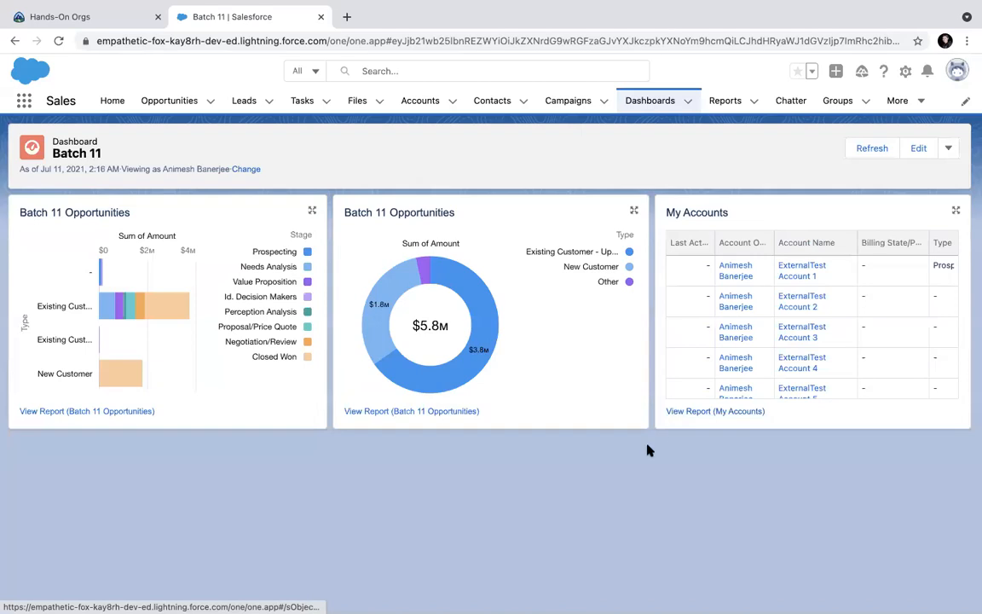
Step: Reload the dashboard, check the View Dashboard As options in its properties and return without changing them
left_click(57, 42)
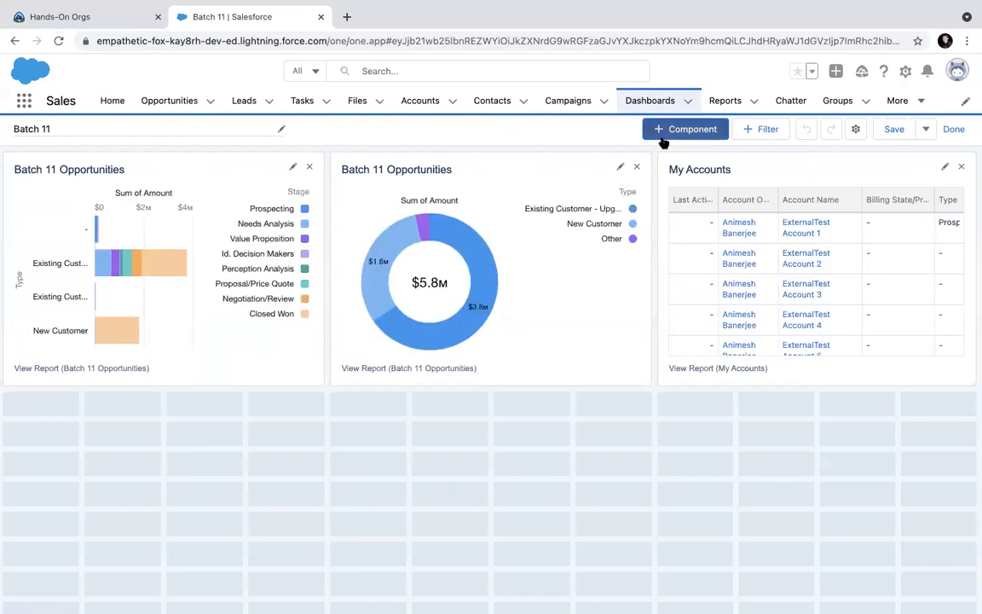
left_click(855, 129)
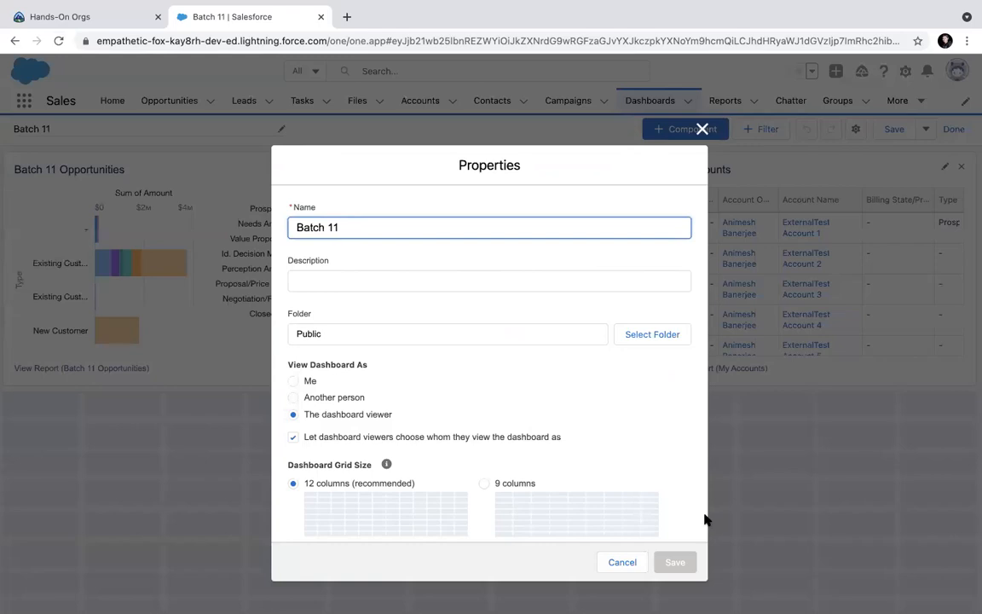
left_click(622, 562)
left_click(954, 129)
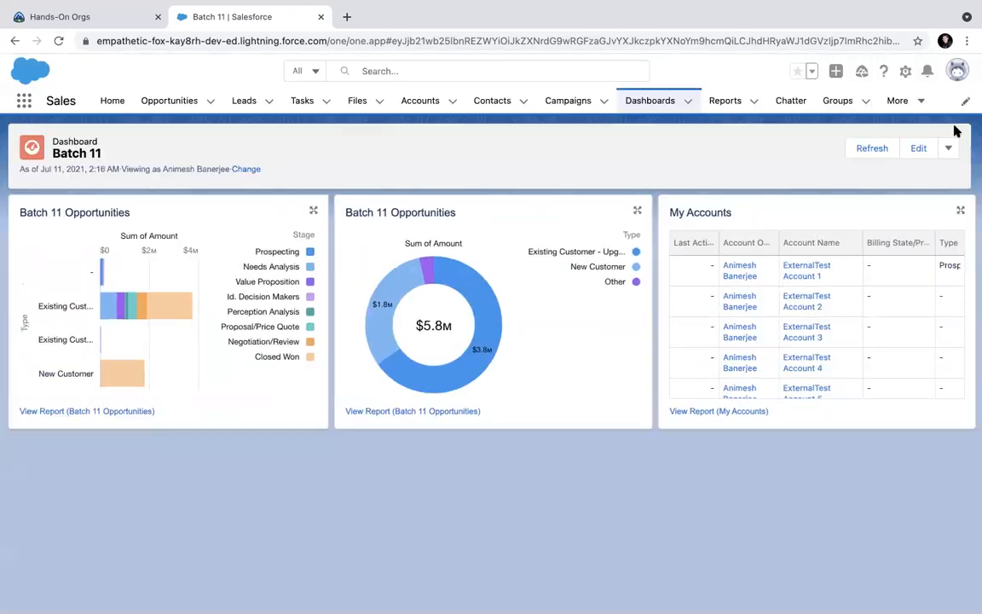
Step: Apply Integration User as the viewing user once more and examine the "Viewing as" text
left_click(248, 169)
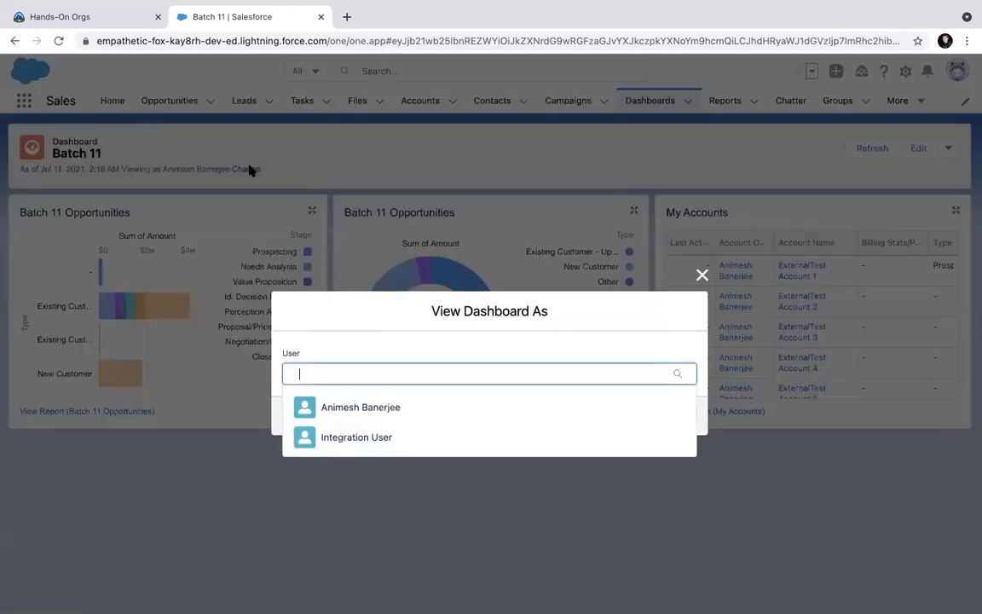
left_click(343, 440)
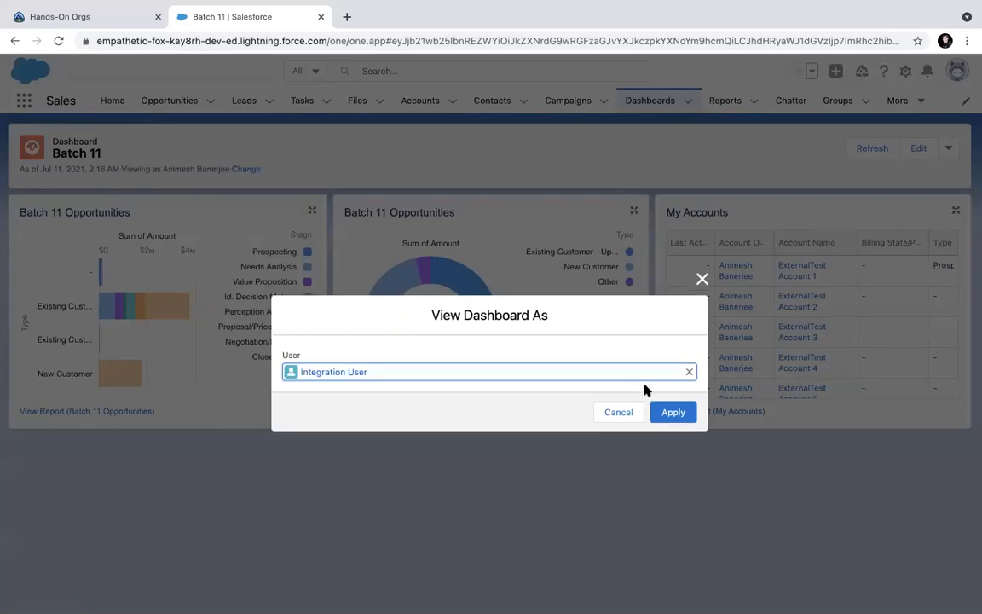
left_click(666, 412)
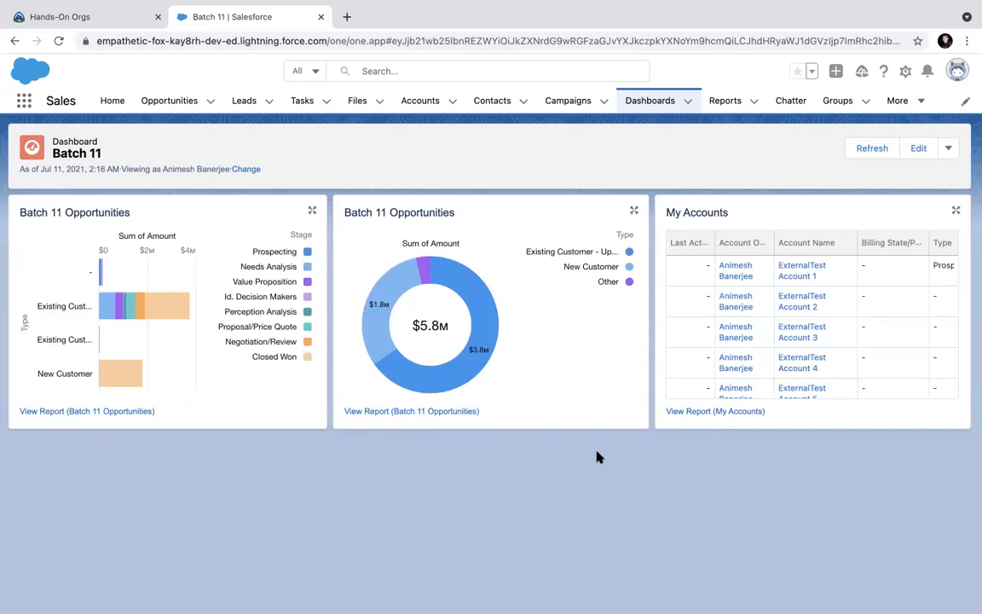
double_click(170, 167)
left_click(244, 170)
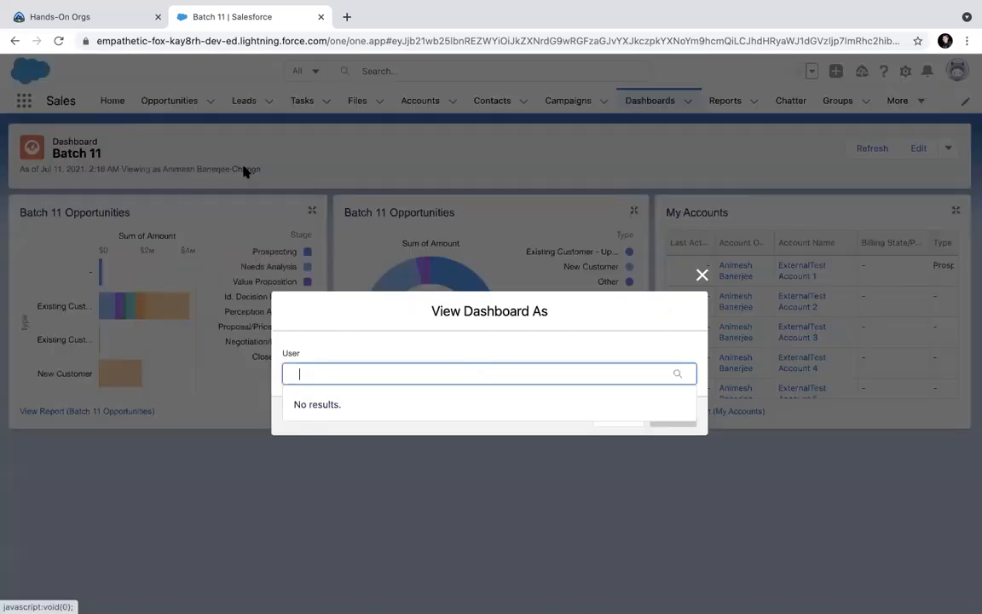
left_click(313, 428)
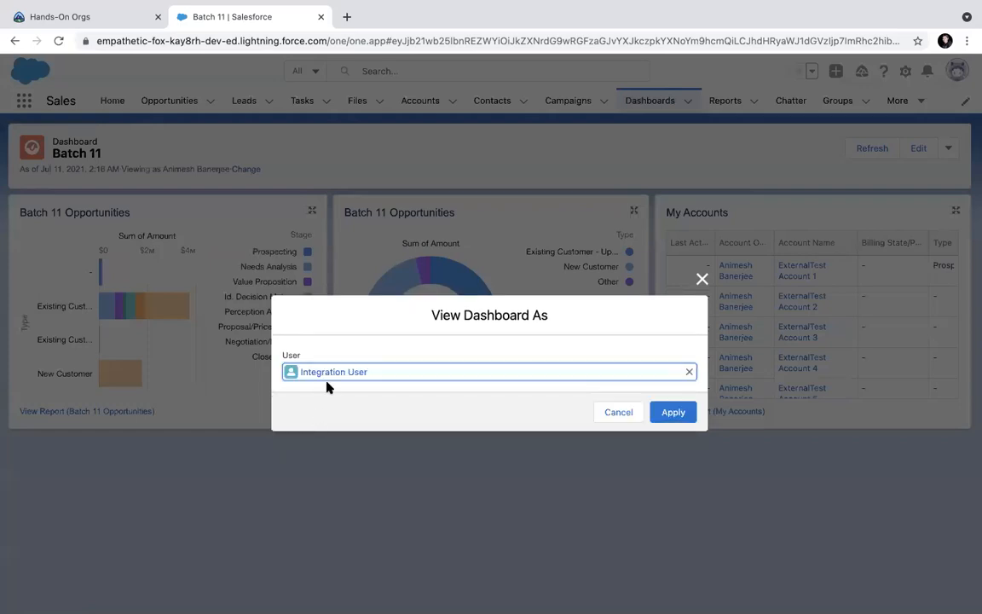
left_click(633, 413)
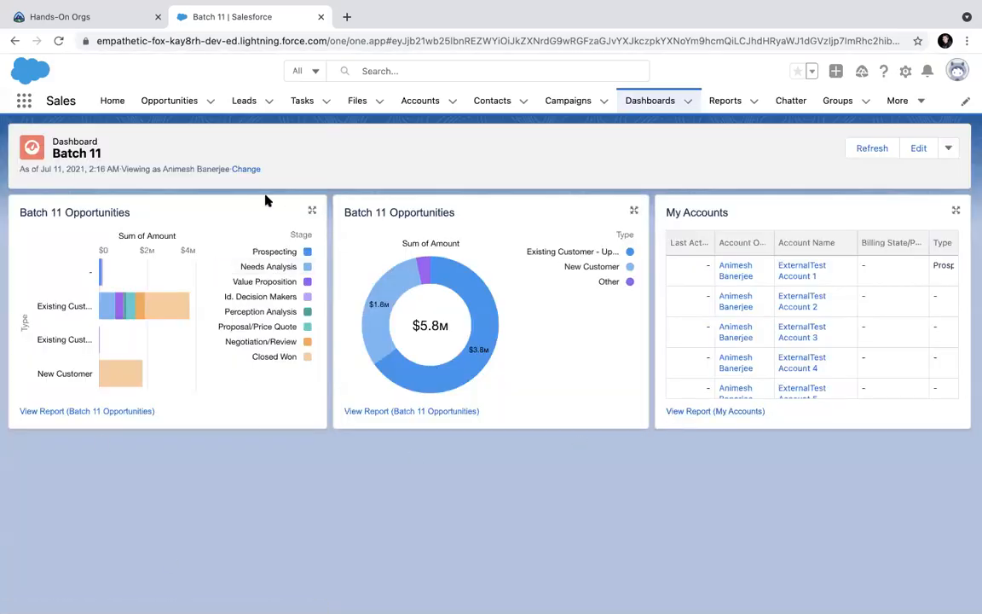
Step: Set the dashboard to be viewed as the org's named user instead of Integration User
left_click(247, 170)
left_click(308, 411)
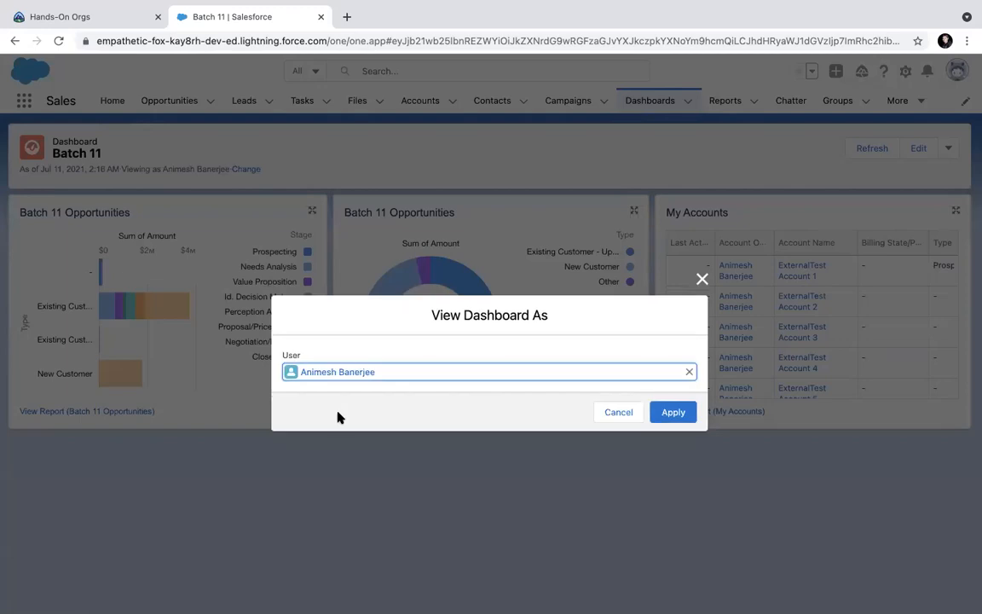
left_click(677, 414)
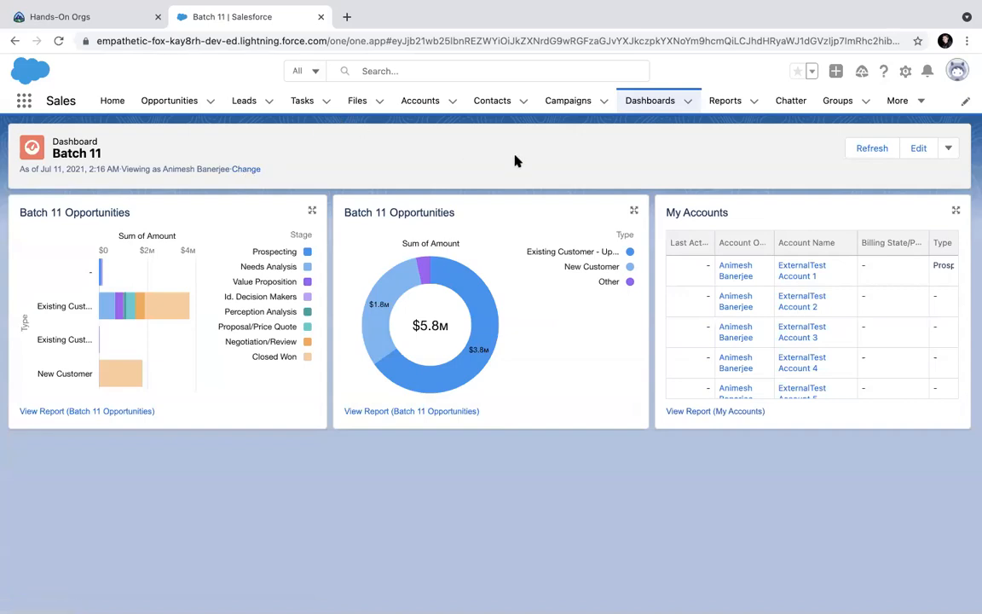
Step: Examine the dashboard's Download, Save As, New Dashboard and Delete actions without choosing any
left_click(947, 147)
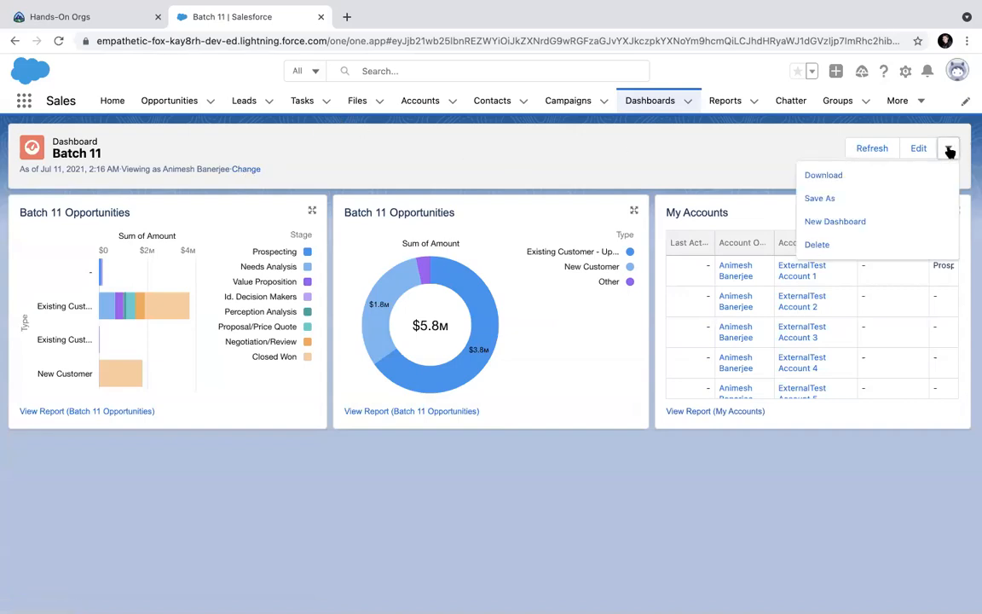
left_click(738, 151)
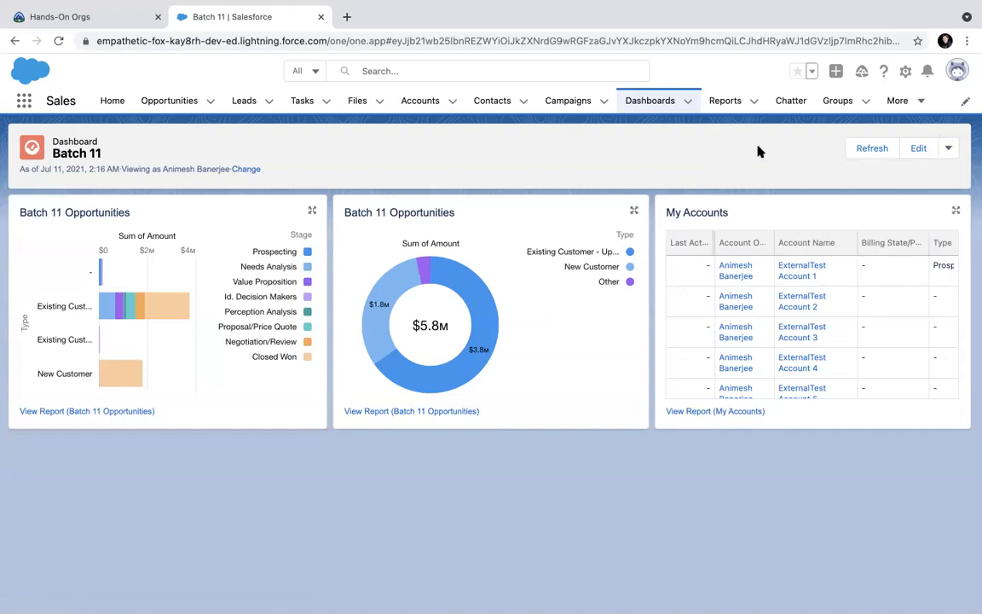
left_click(950, 149)
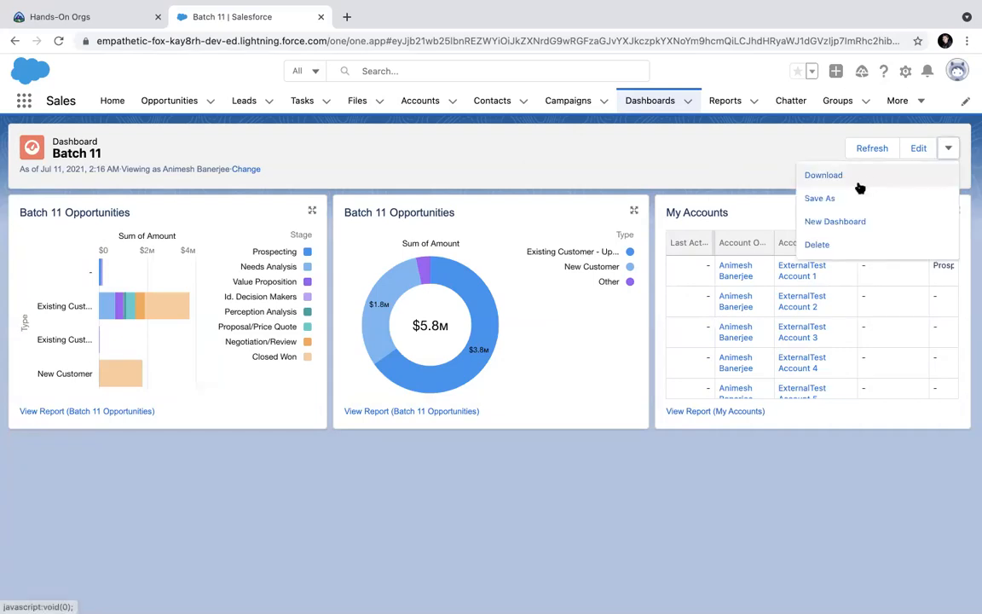
left_click(767, 151)
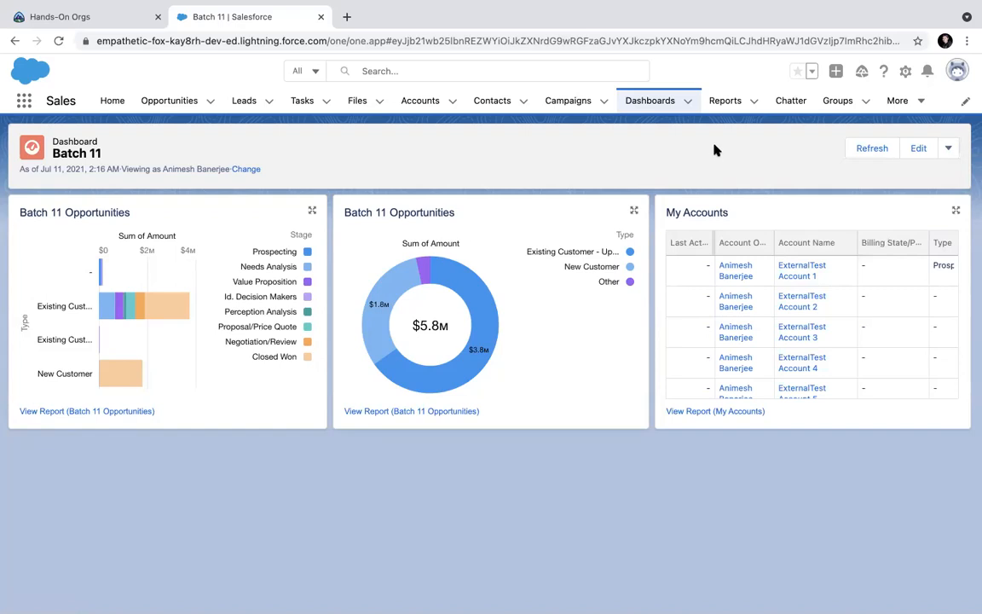
Step: Start a new custom object from Setup's Object Manager and set its label to Batch 11
left_click(907, 75)
left_click(845, 109)
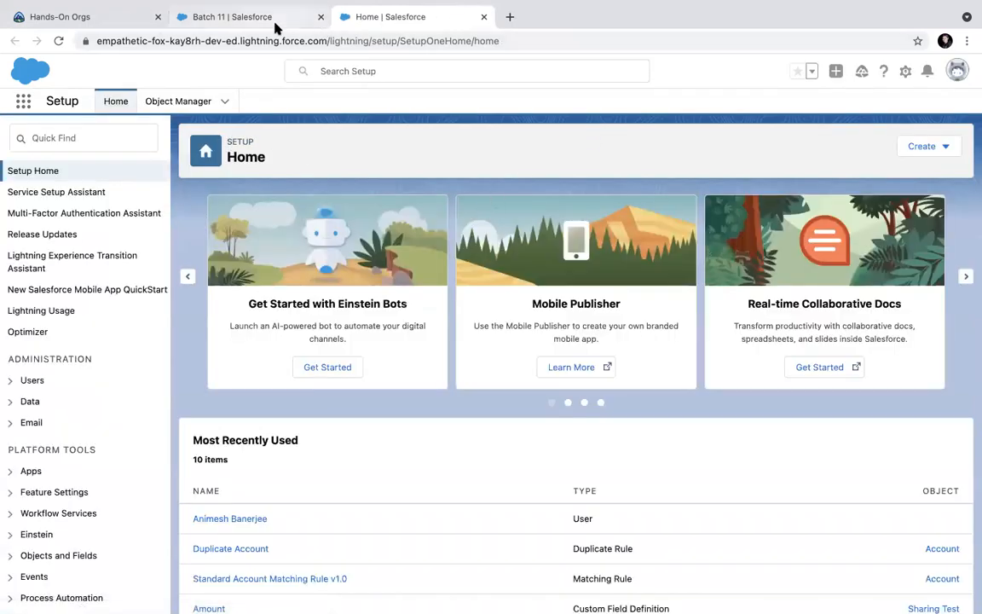
left_click(173, 102)
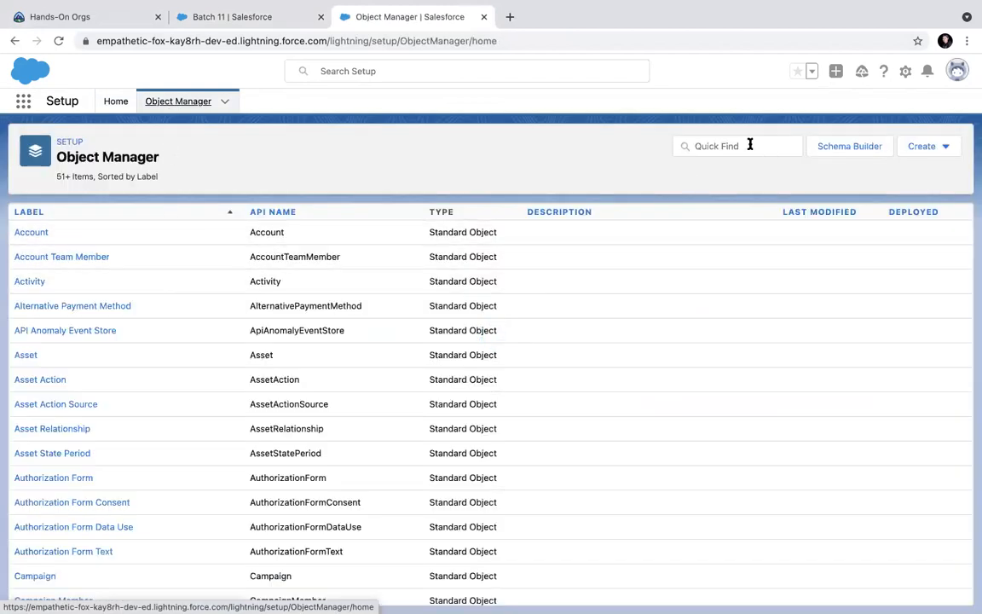
left_click(923, 147)
left_click(853, 184)
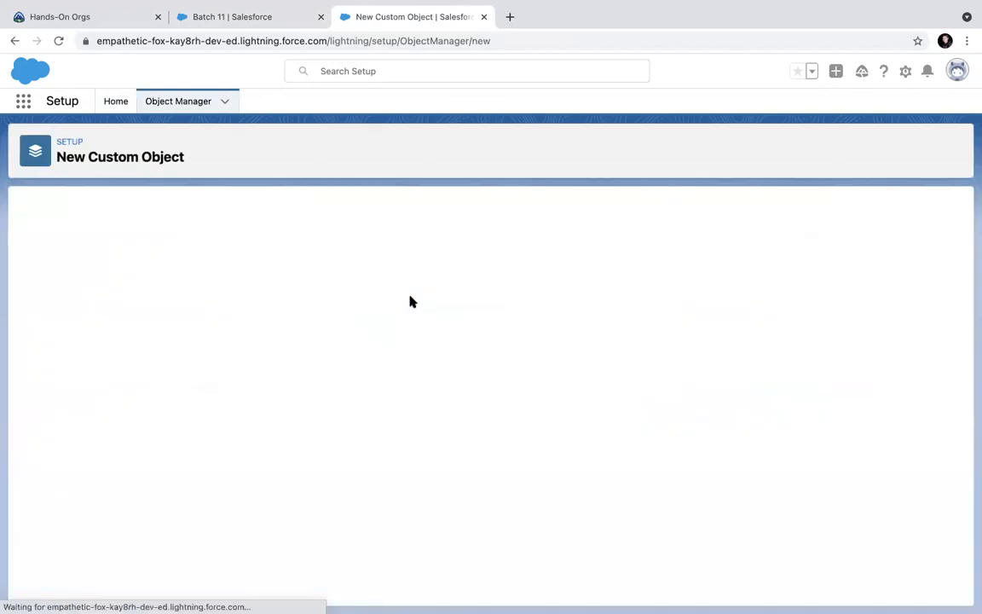
left_click(245, 322)
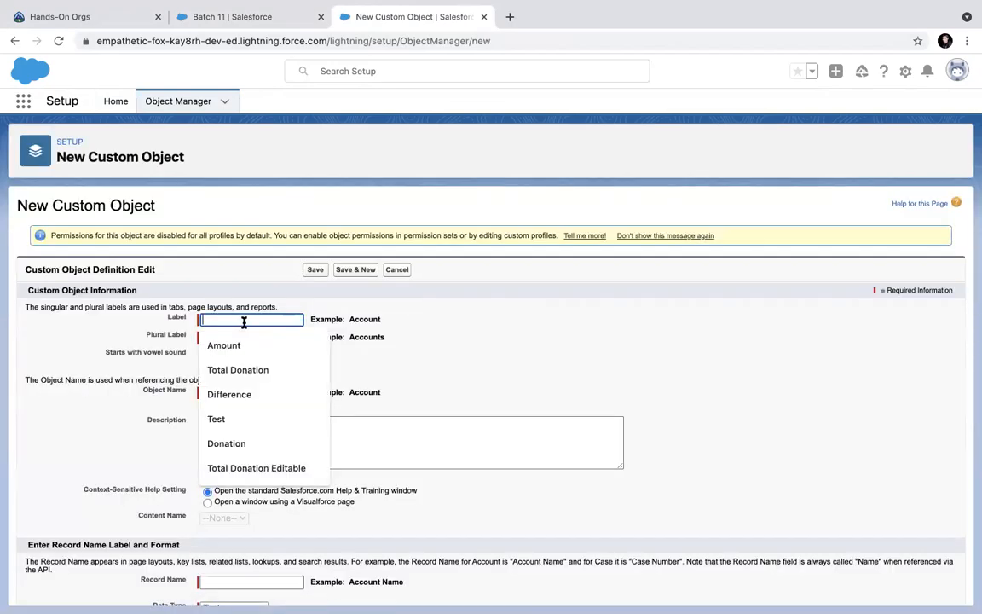
type("Batch 11")
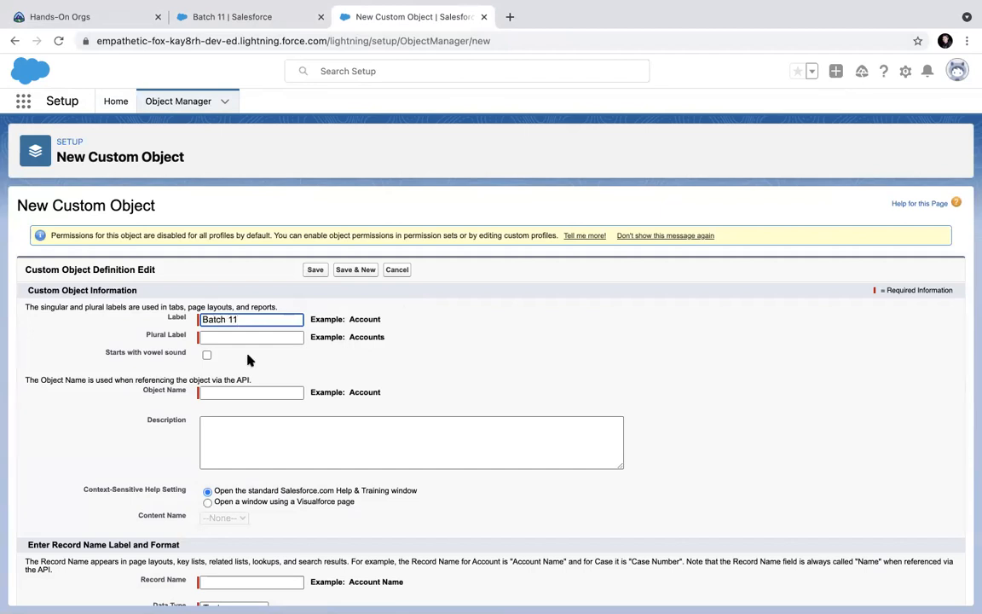
left_click(245, 338)
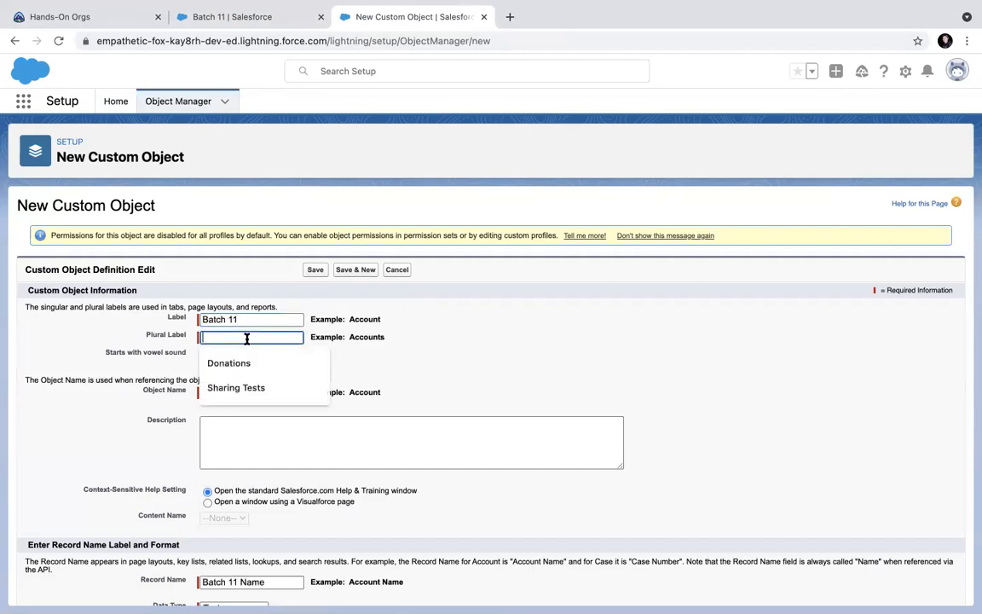
left_click_drag(253, 319, 105, 315)
type("141906")
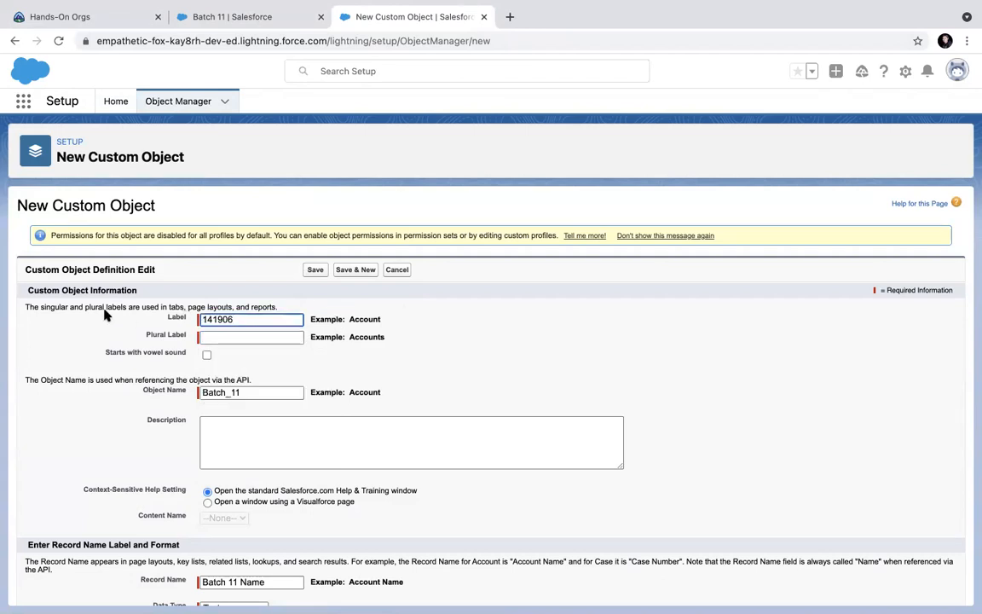
key("ctrl+z")
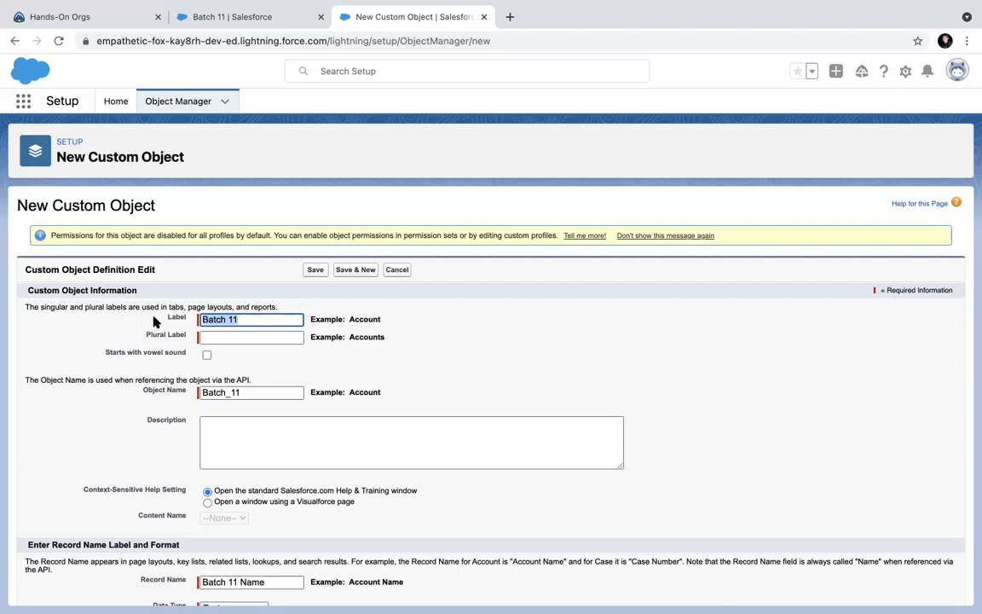
Step: Set the custom object's plural label to Batch 11 and save the object with its default options
left_click(203, 337)
type("Batch 11")
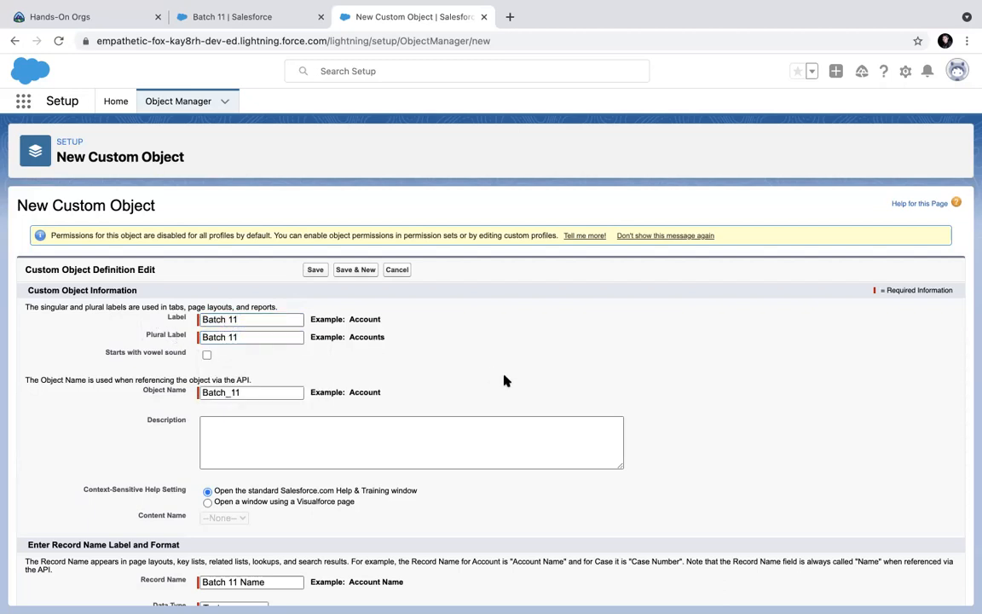
scroll(503, 379, "down", 3)
scroll(503, 380, "down", 4)
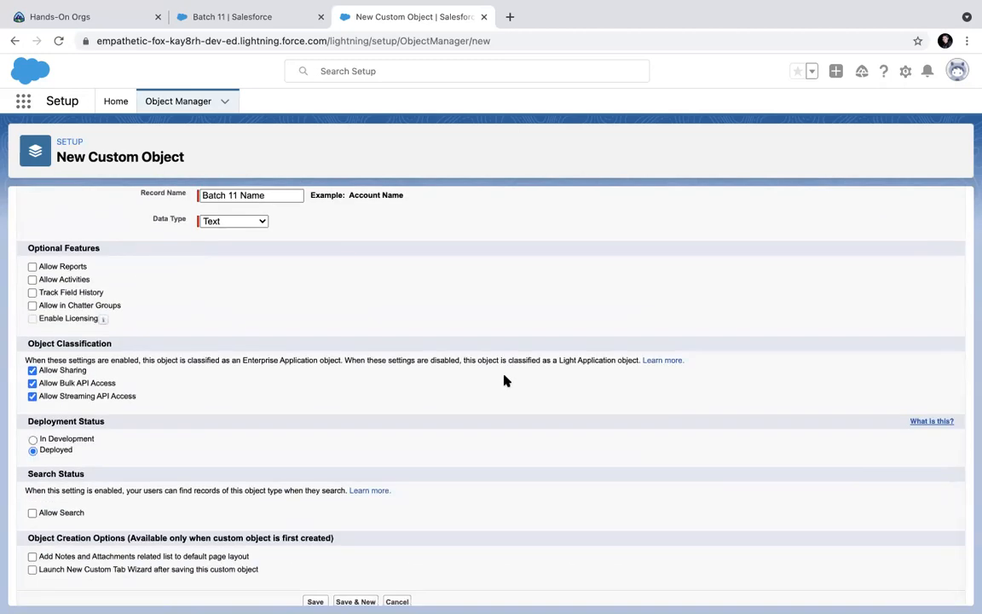
left_click(315, 588)
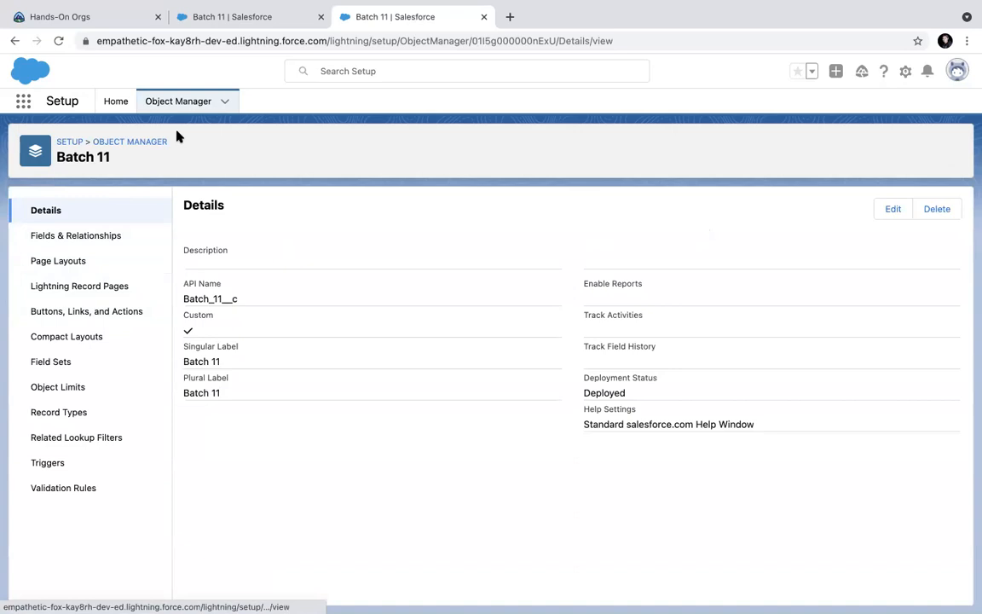
left_click(235, 15)
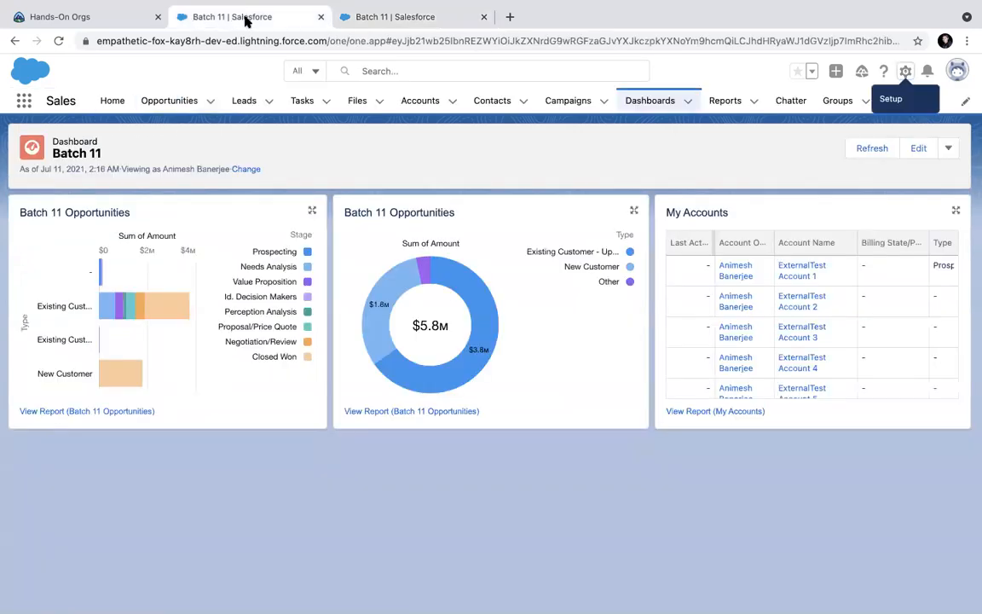
left_click(352, 24)
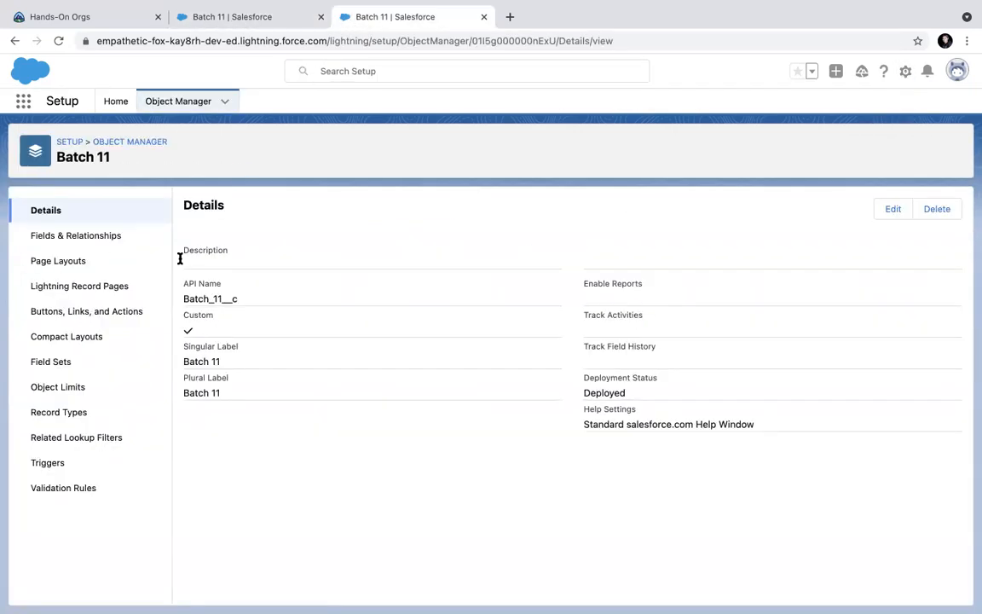
Step: Start a new custom field on the Batch 11 object, using the Currency data type
left_click(77, 236)
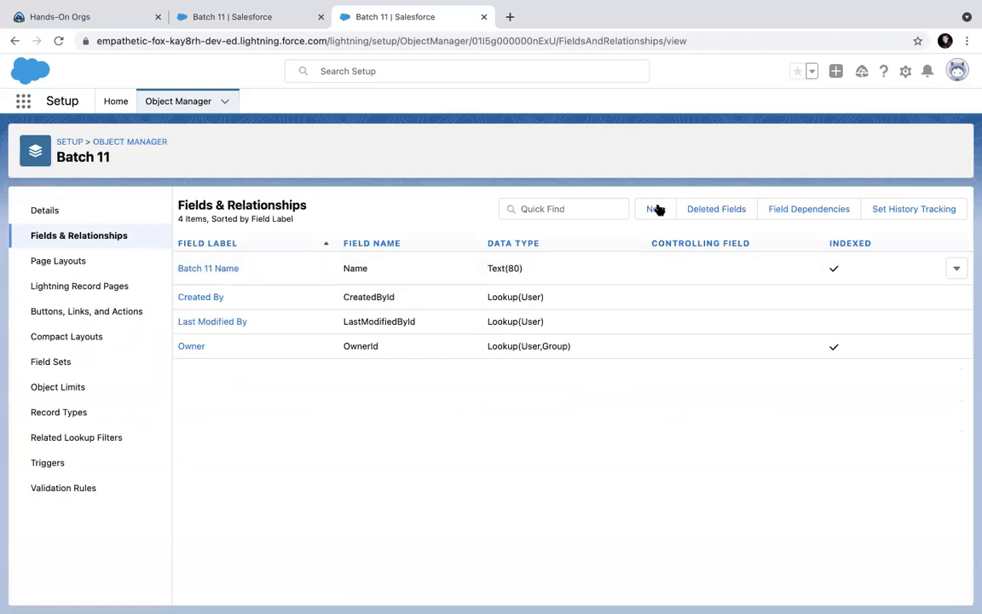
left_click(653, 208)
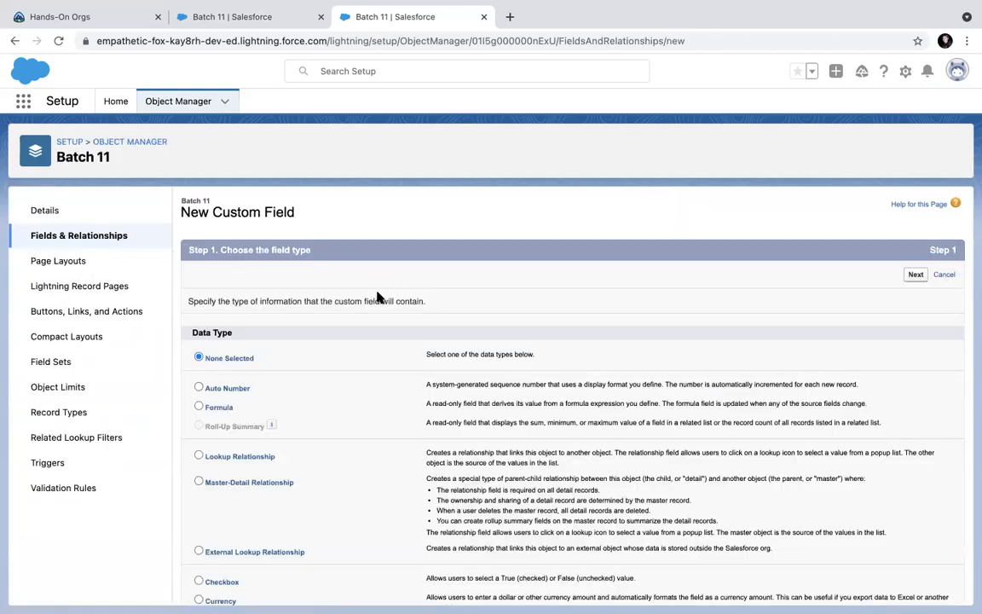
scroll(242, 409, "down", 4)
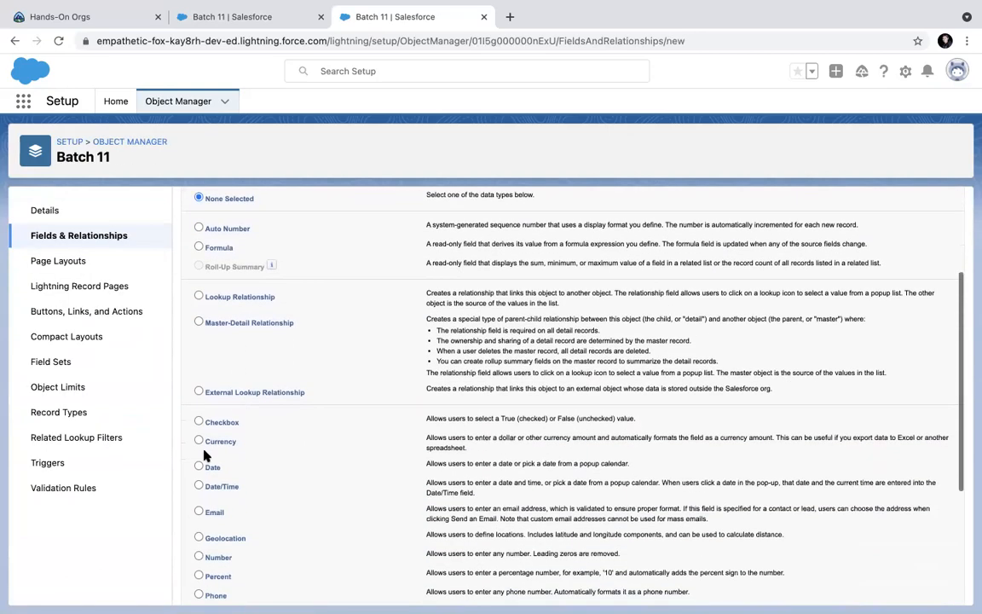
left_click(210, 443)
scroll(561, 478, "down", 5)
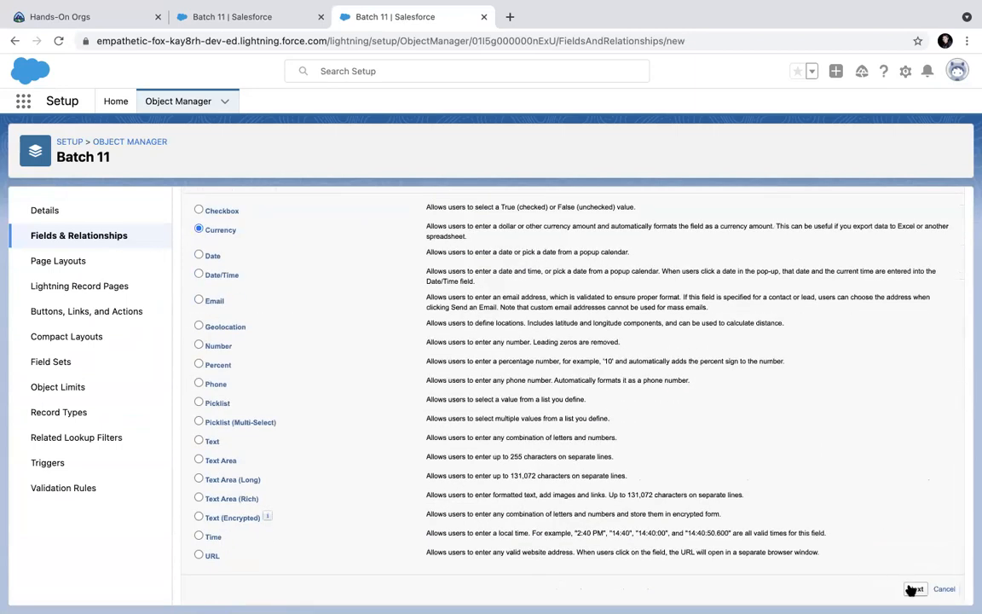
left_click(912, 588)
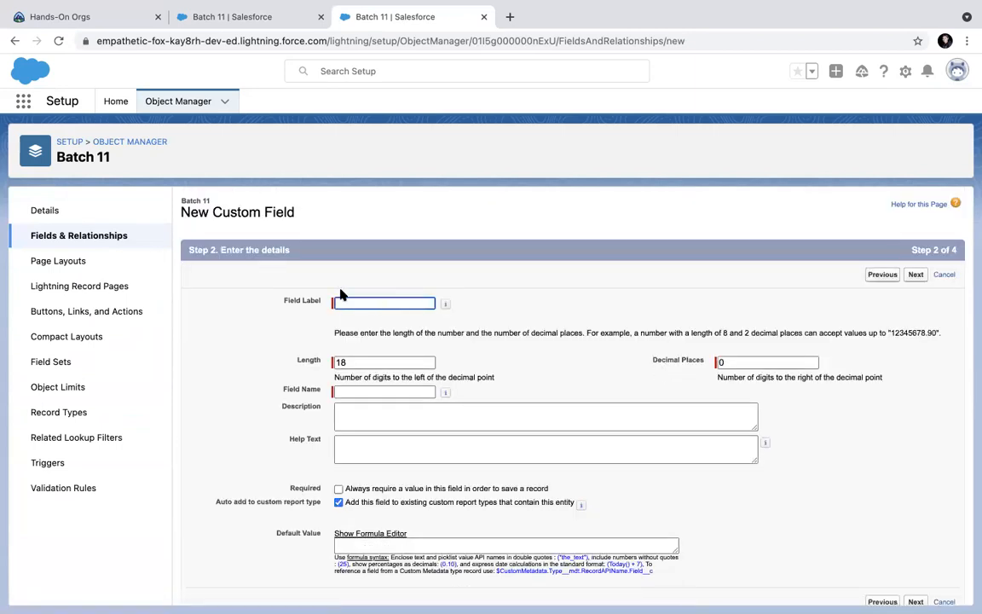
Step: Label the currency field Amount with its default length and make it visible to all profiles
type("Amount")
left_click(571, 258)
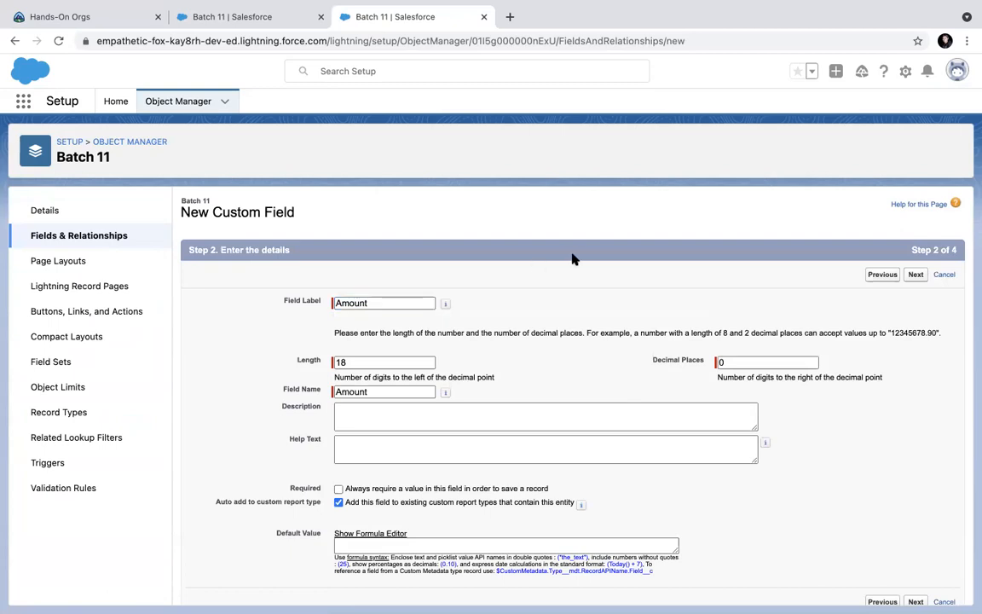
scroll(597, 447, "down", 1)
left_click(915, 589)
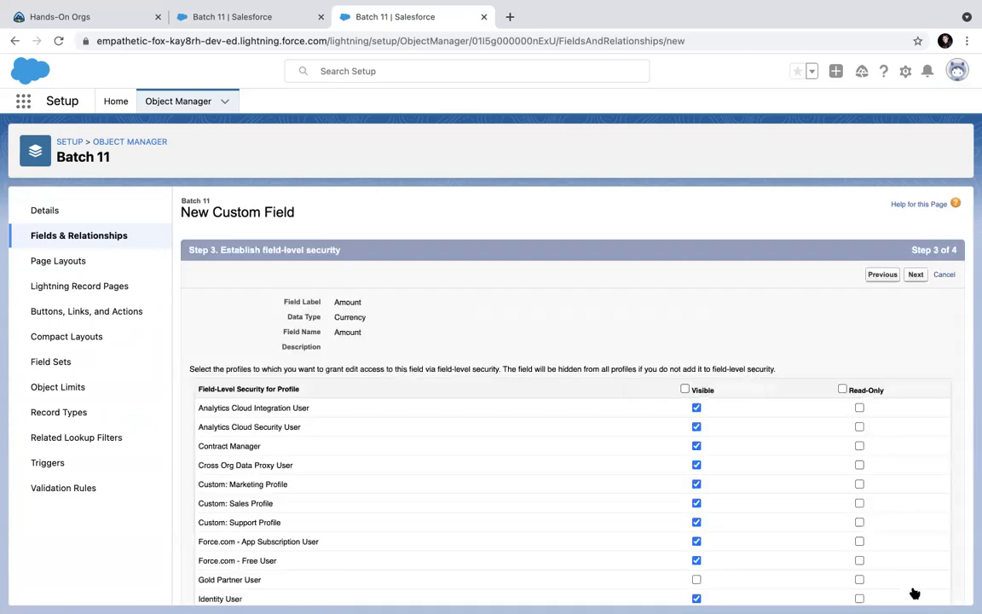
left_click(685, 389)
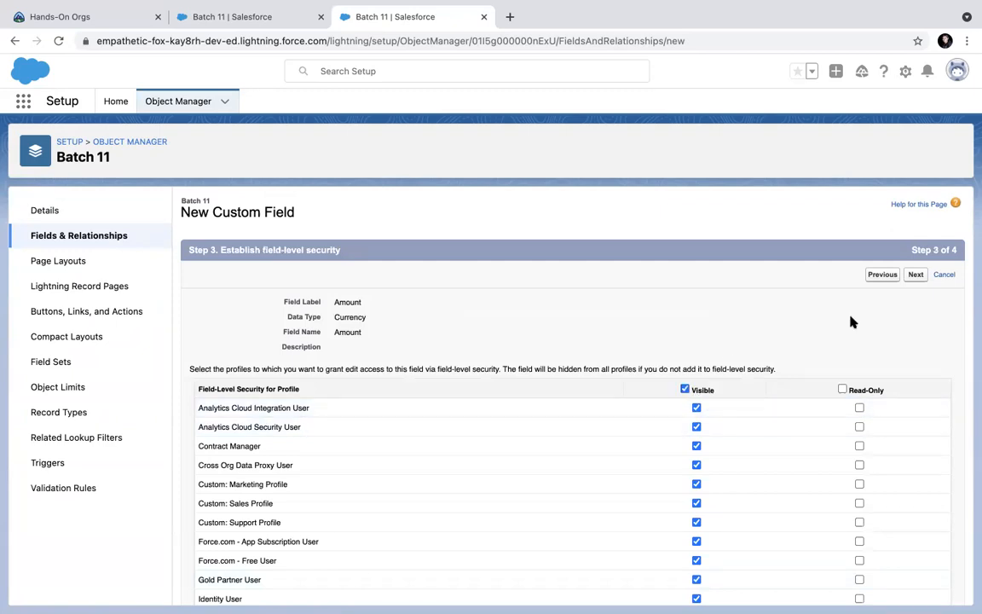
left_click(913, 277)
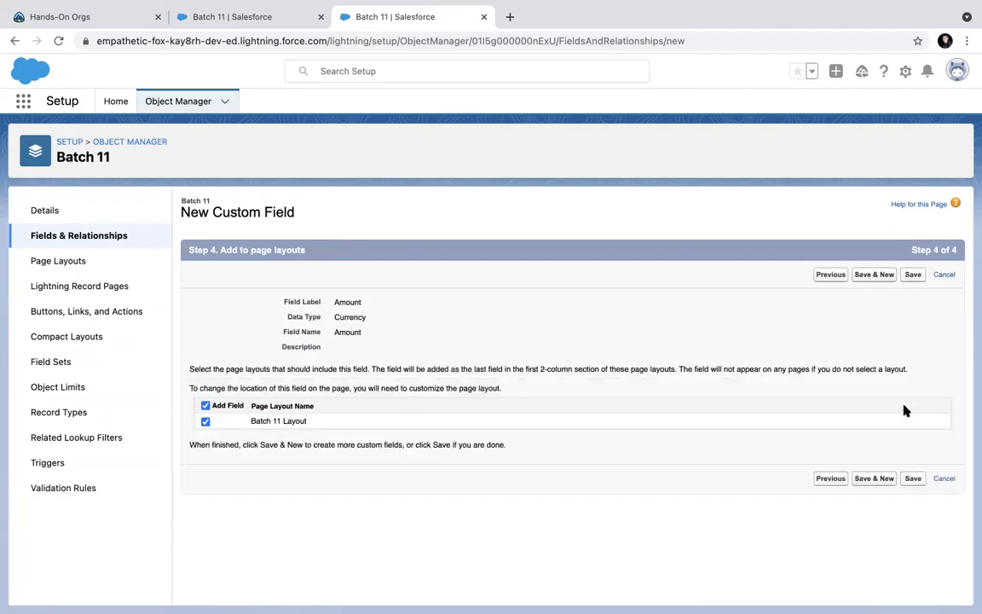
Step: Save the new Amount currency field on the Batch 11 object with its page layout selection
left_click(911, 480)
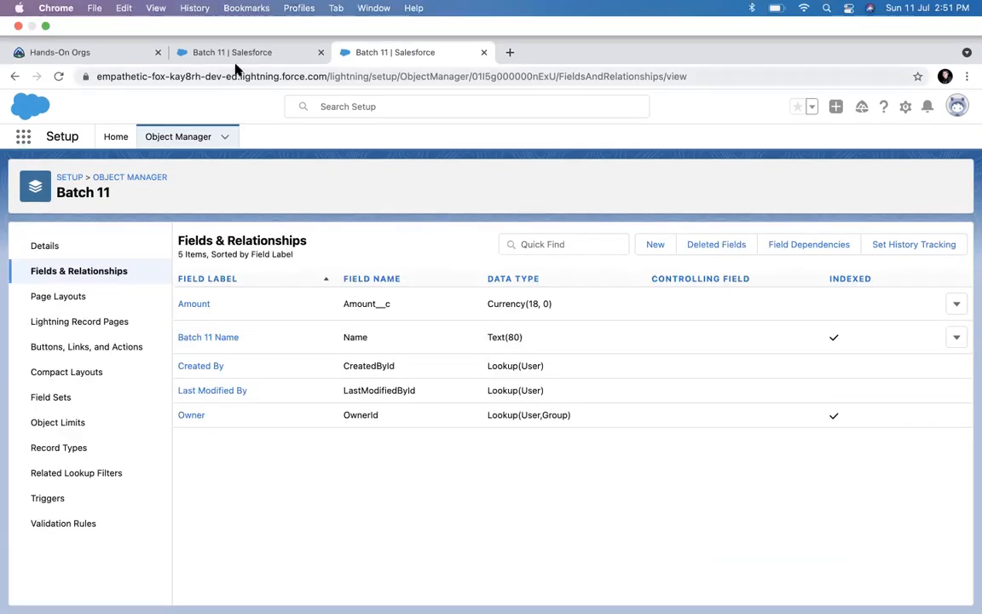
left_click(233, 57)
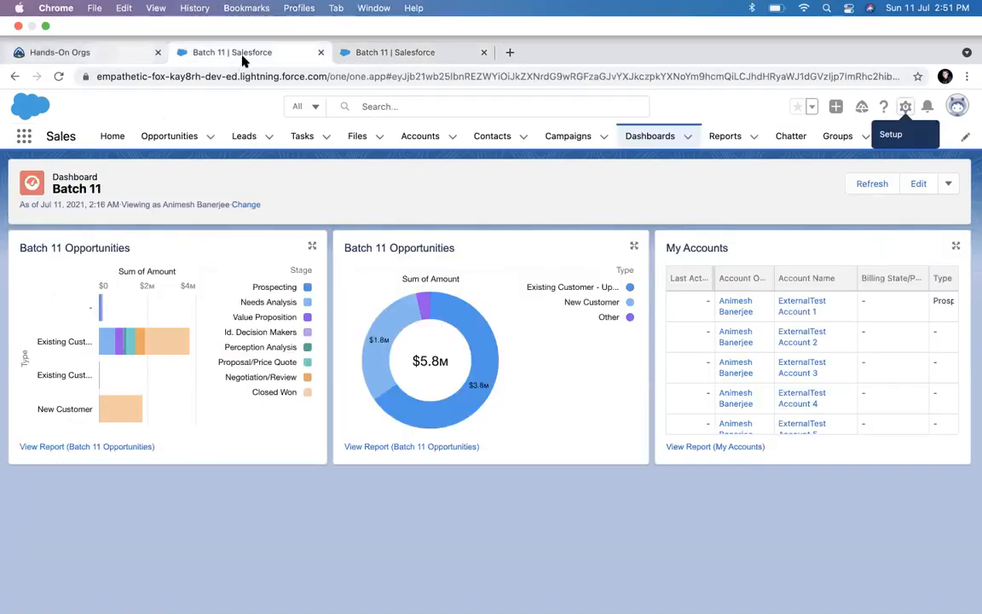
left_click(393, 55)
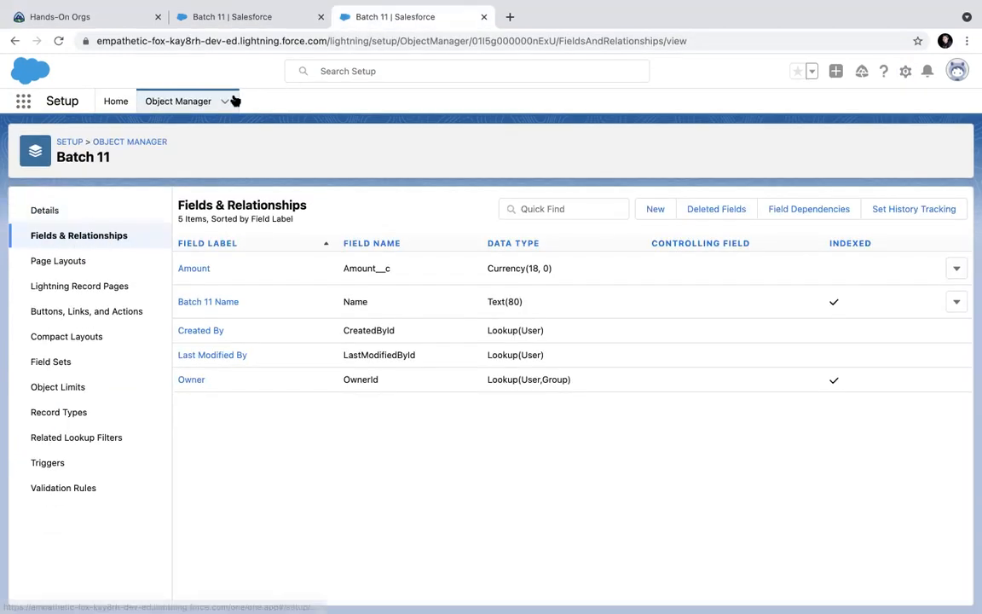
Step: Start a new report from the Sales app's reports and search the report types for "batch"
left_click(266, 22)
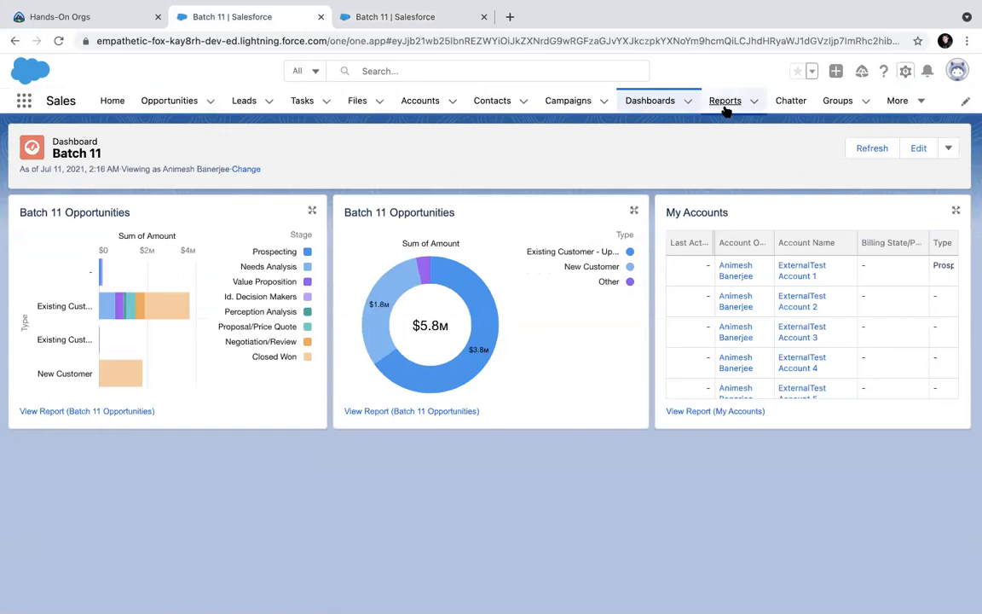
left_click(724, 103)
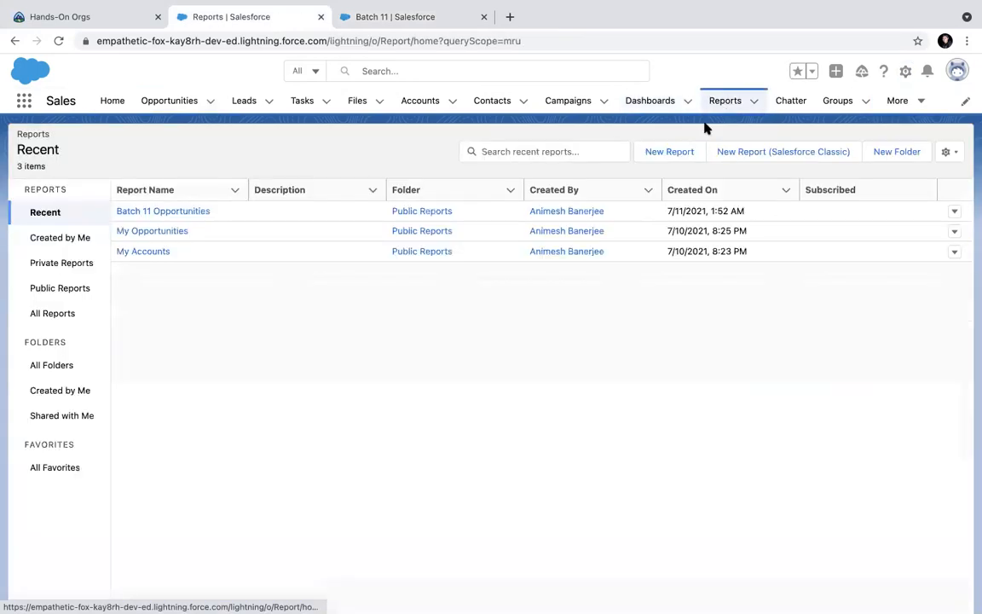
left_click(654, 150)
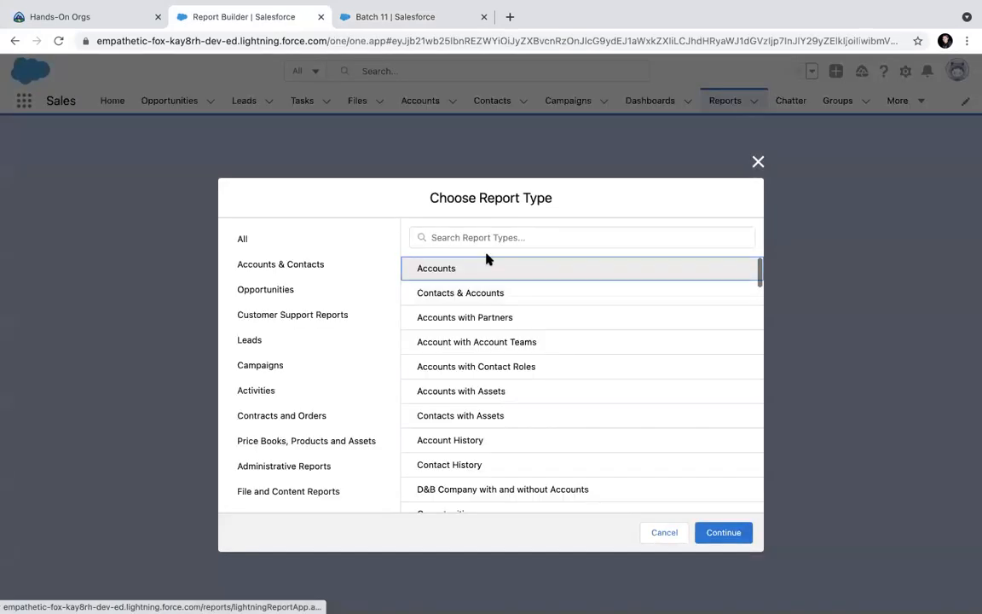
type("batch")
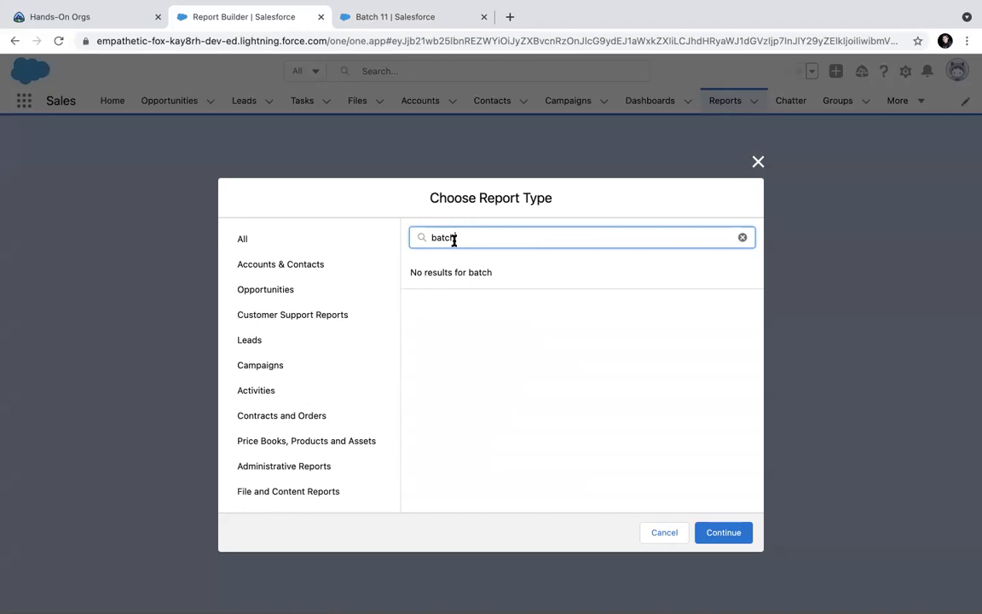
Step: Edit the Batch 11 object definition to enable Allow Reports and save it
left_click(409, 17)
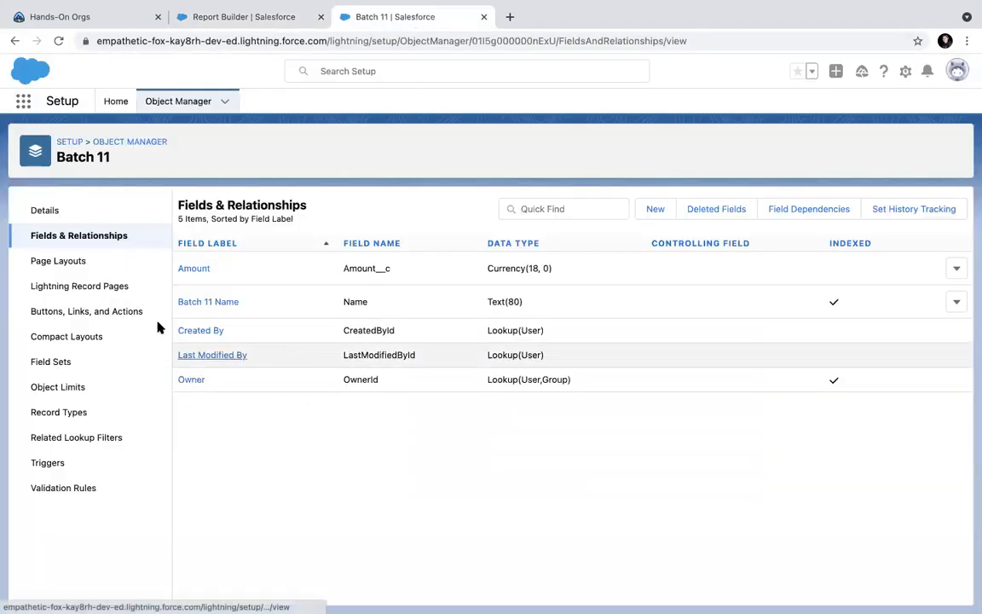
left_click(66, 218)
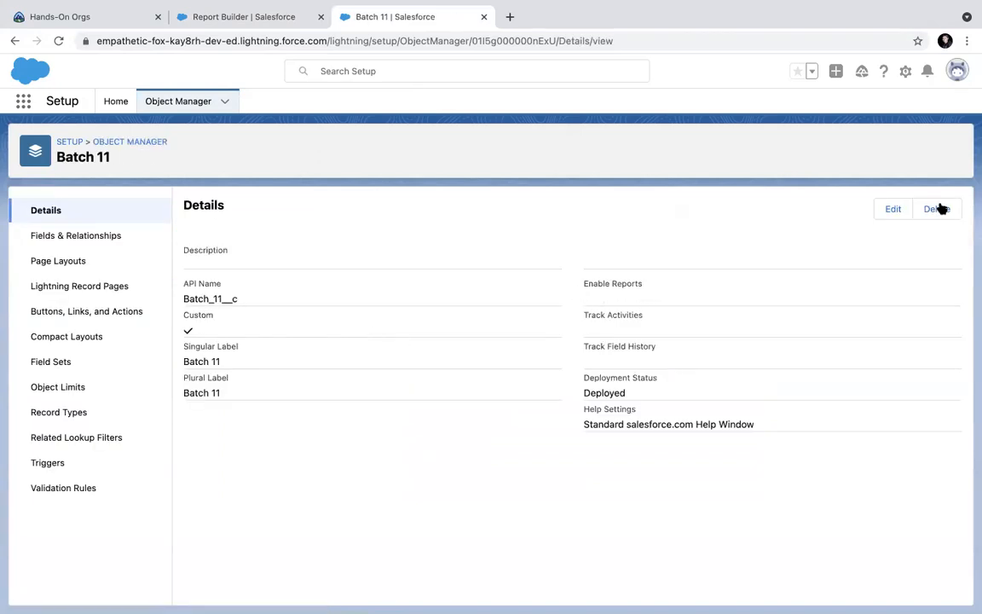
left_click(889, 210)
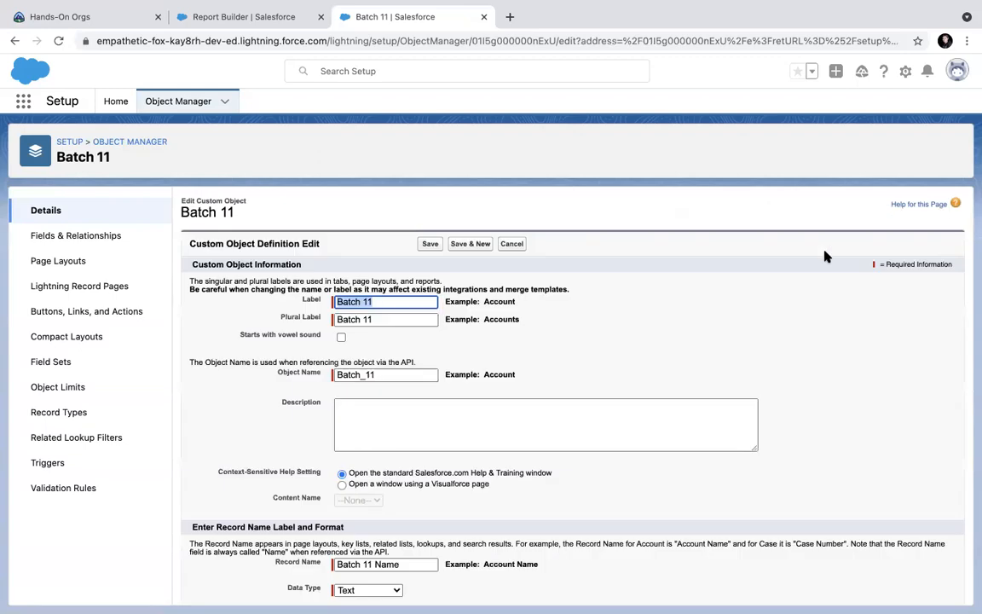
scroll(686, 377, "down", 5)
left_click(197, 308)
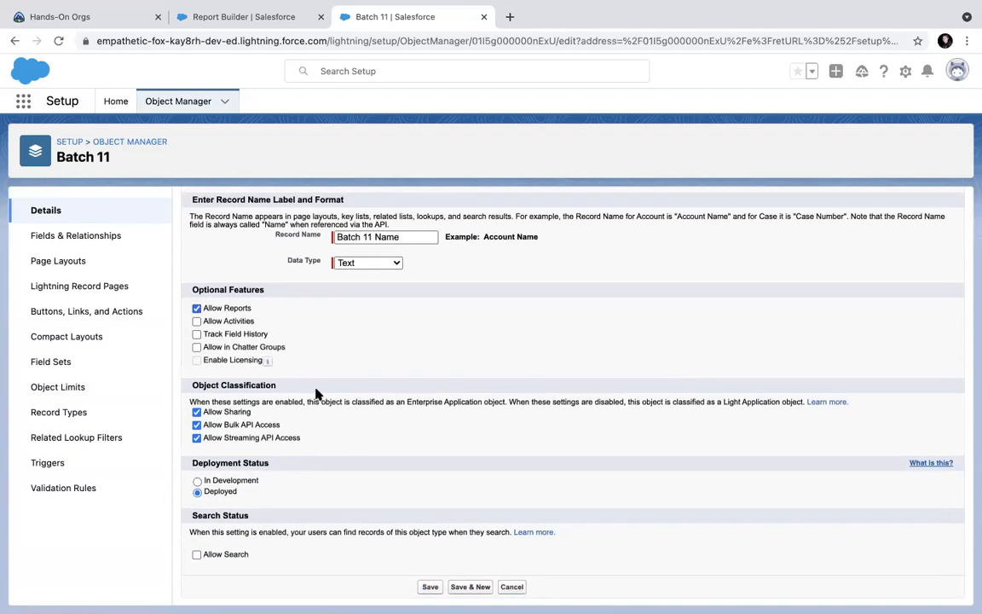
left_click(429, 586)
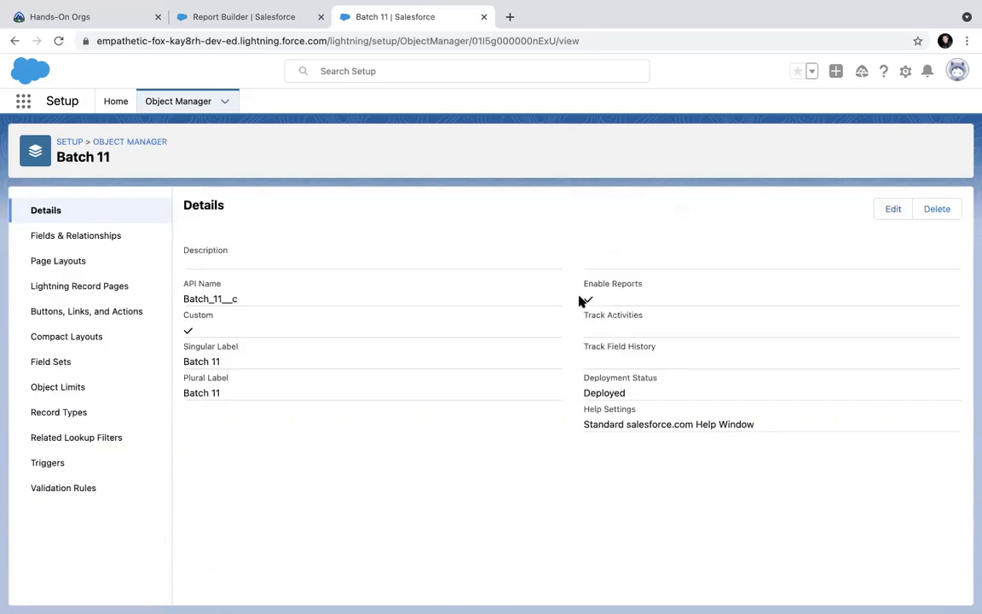
Step: Reload the reports page and start a new report using the Batch 11 report type
left_click(265, 19)
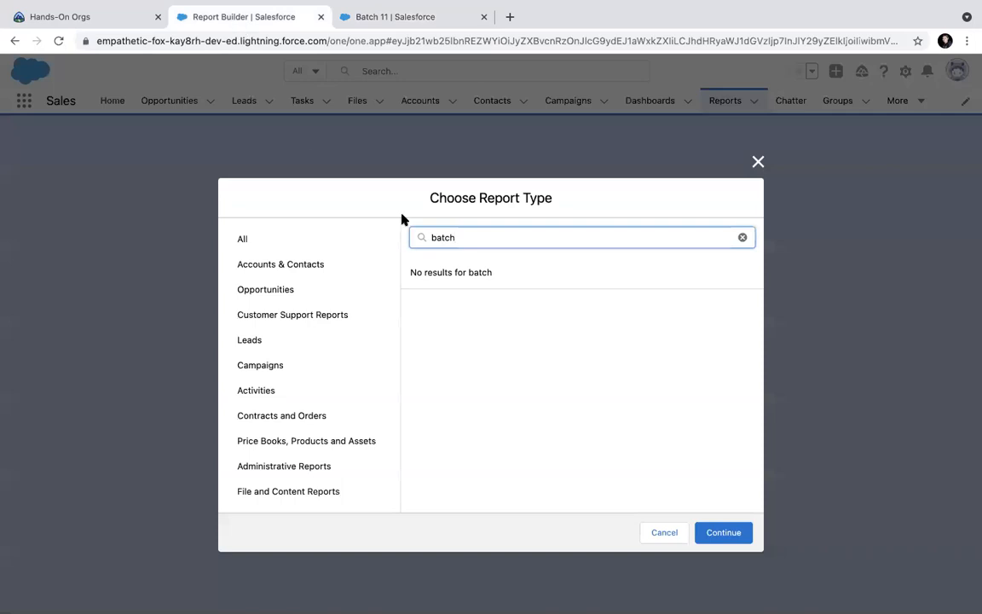
left_click(755, 161)
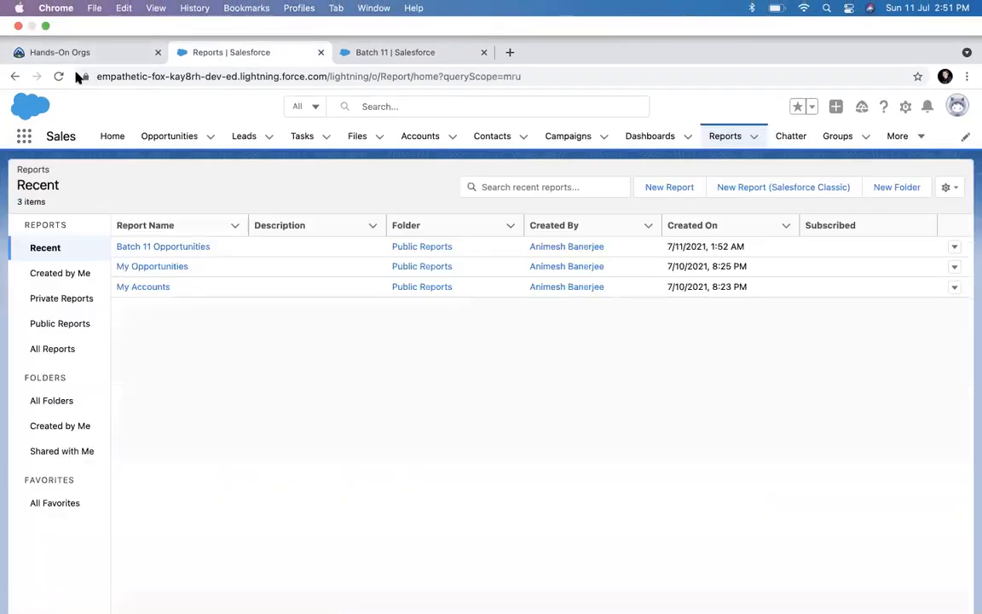
left_click(59, 77)
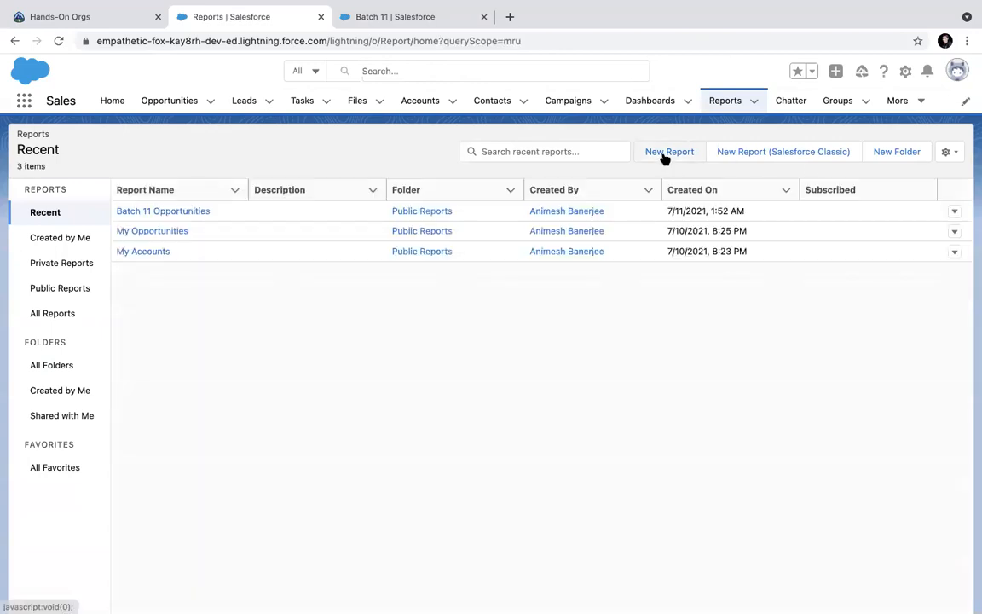
left_click(665, 156)
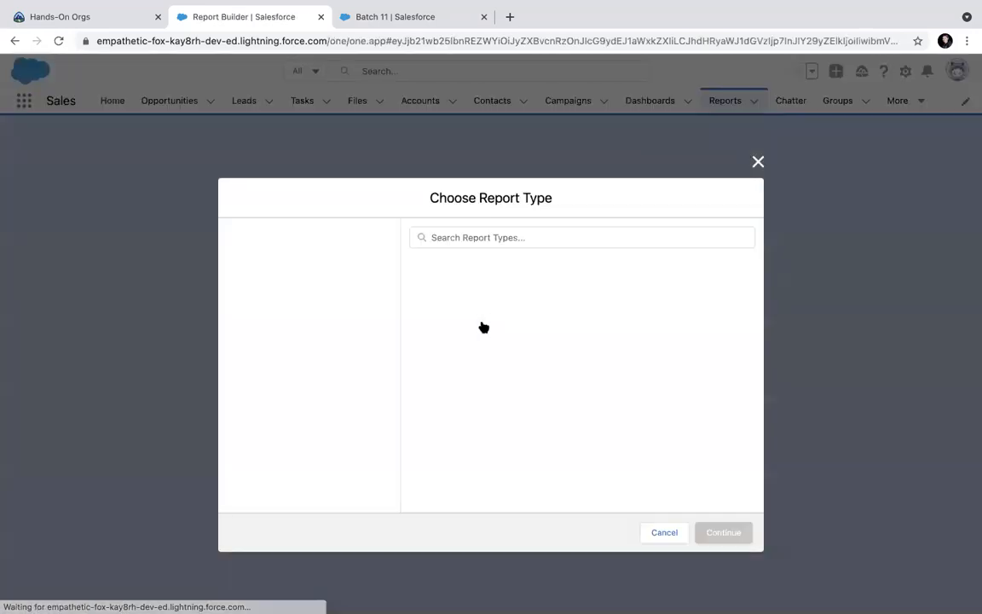
left_click(440, 237)
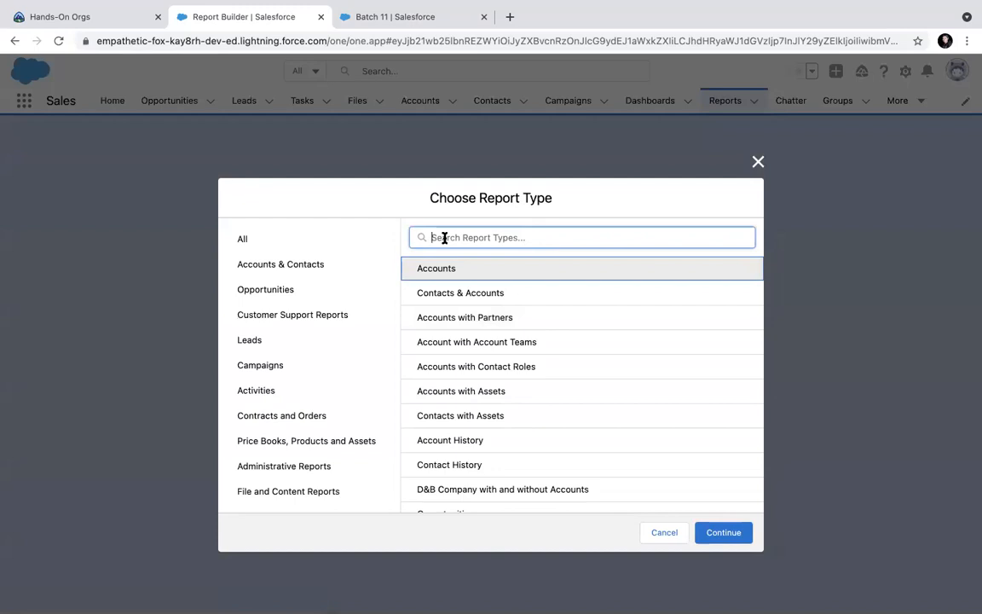
type("batch")
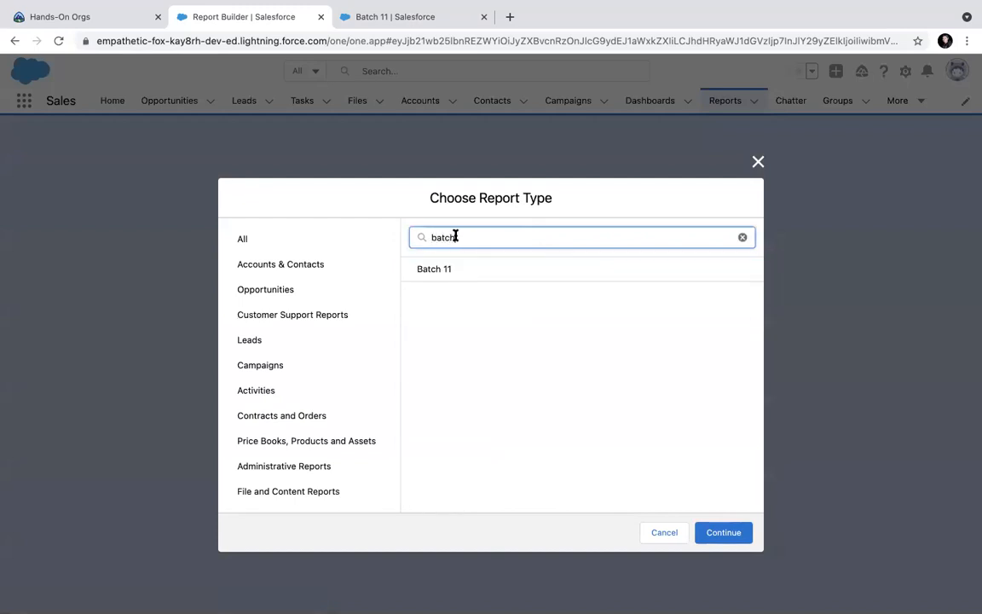
left_click(471, 269)
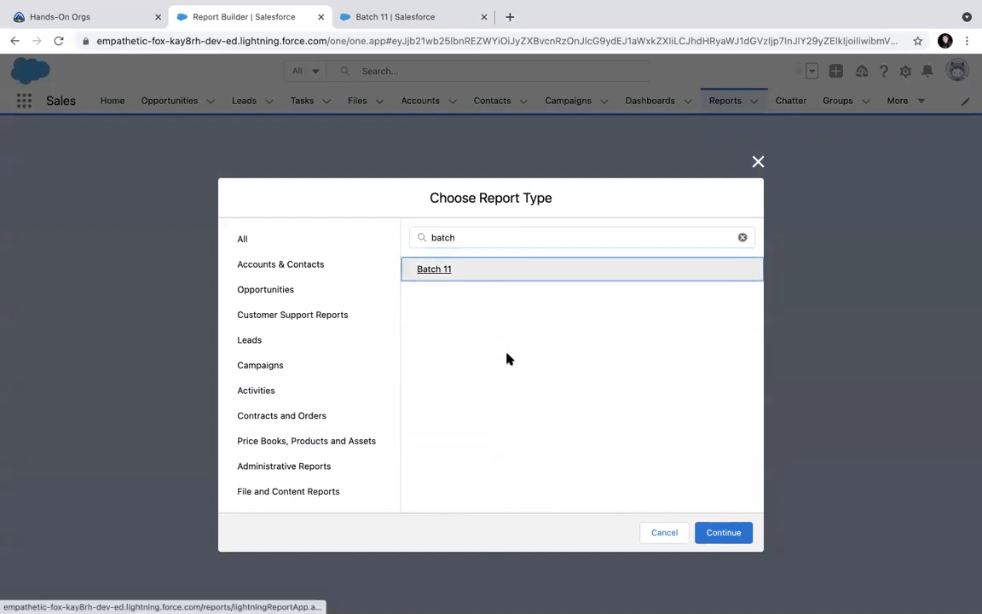
left_click(724, 533)
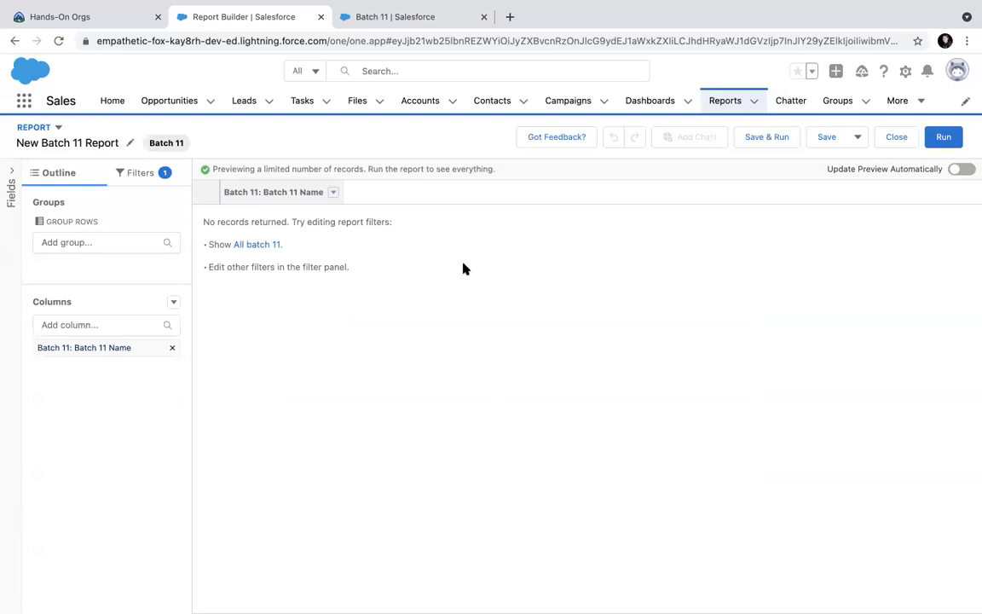
left_click(414, 24)
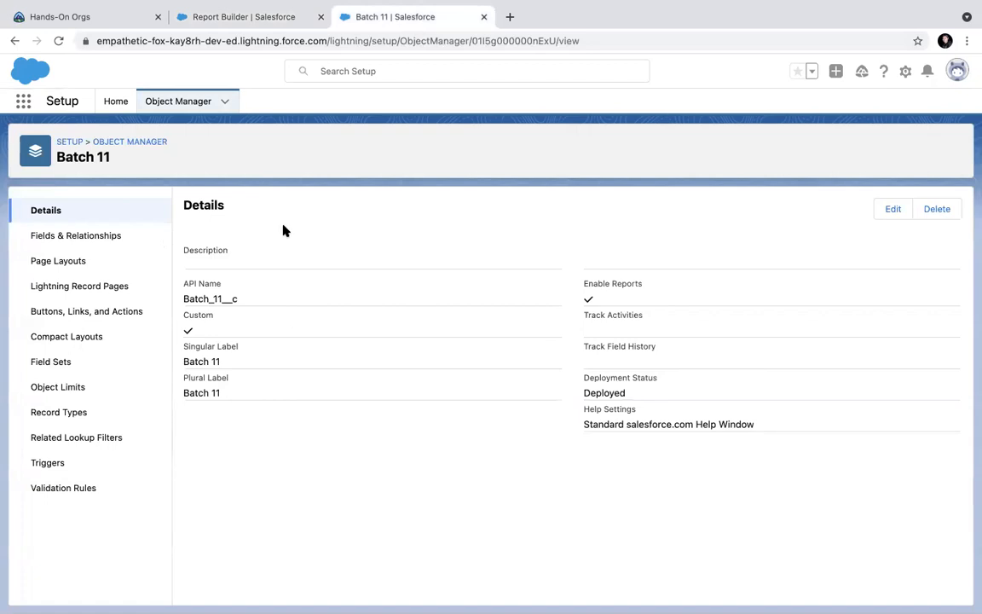
left_click(220, 12)
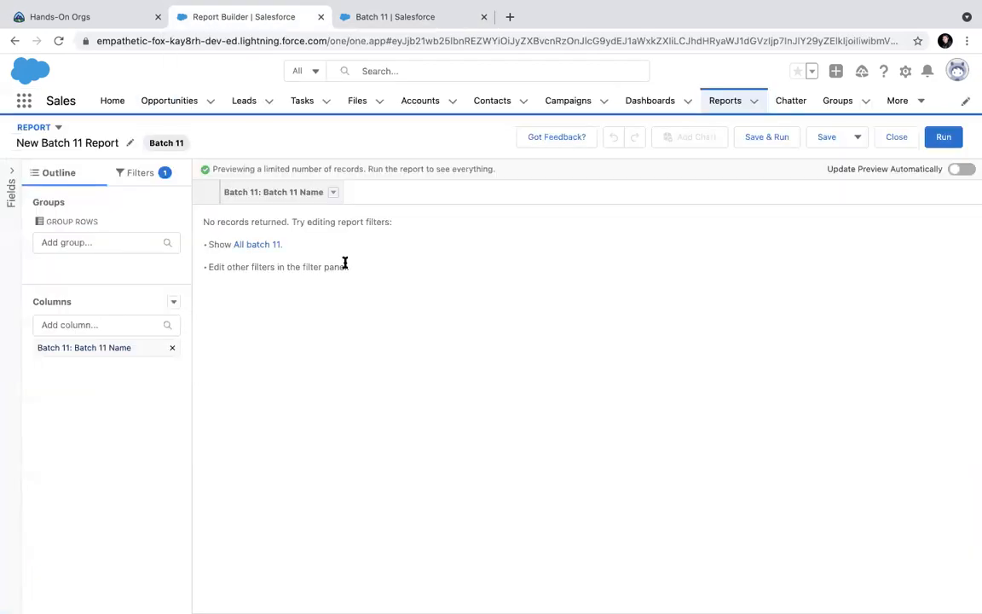
Step: Begin a new custom field on the Batch 11 object with the Lookup Relationship data type
left_click(377, 23)
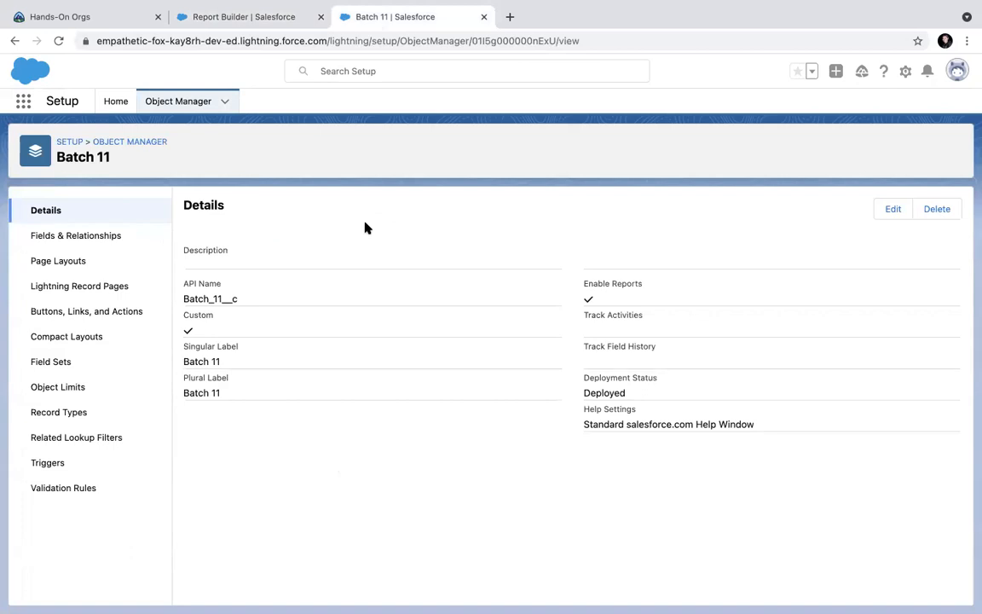
left_click(114, 238)
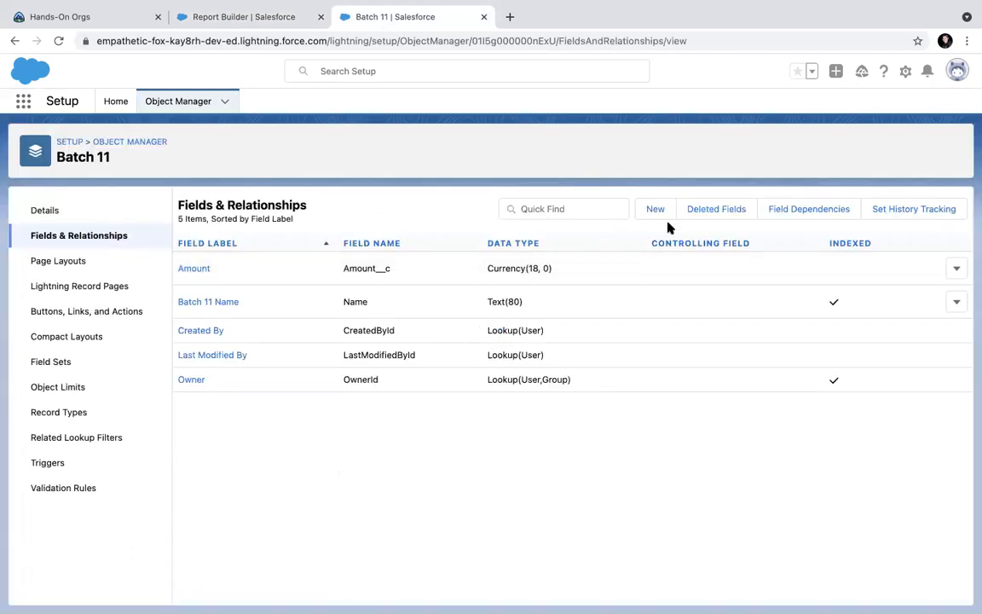
left_click(660, 213)
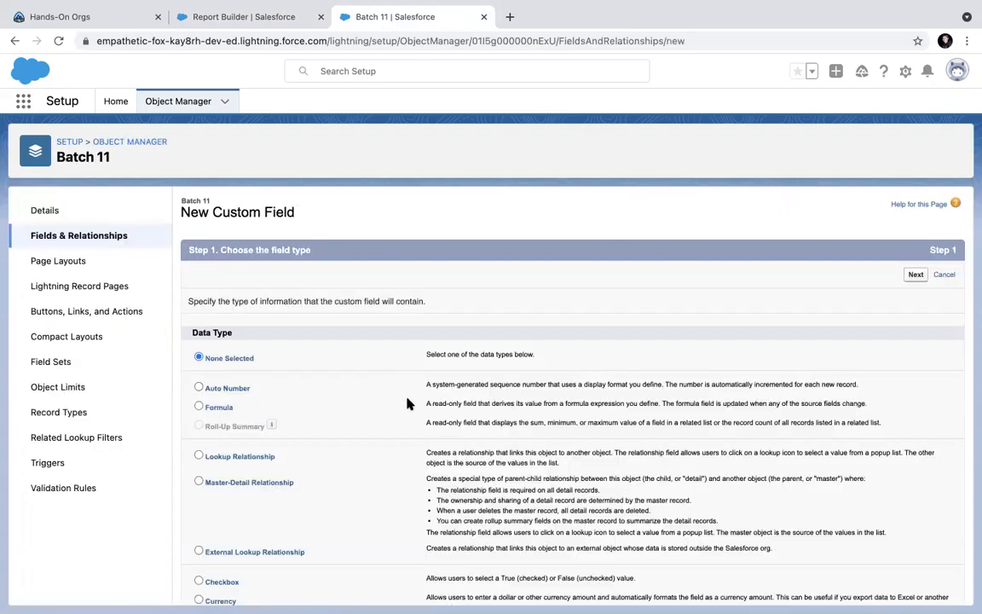
scroll(395, 446, "down", 10)
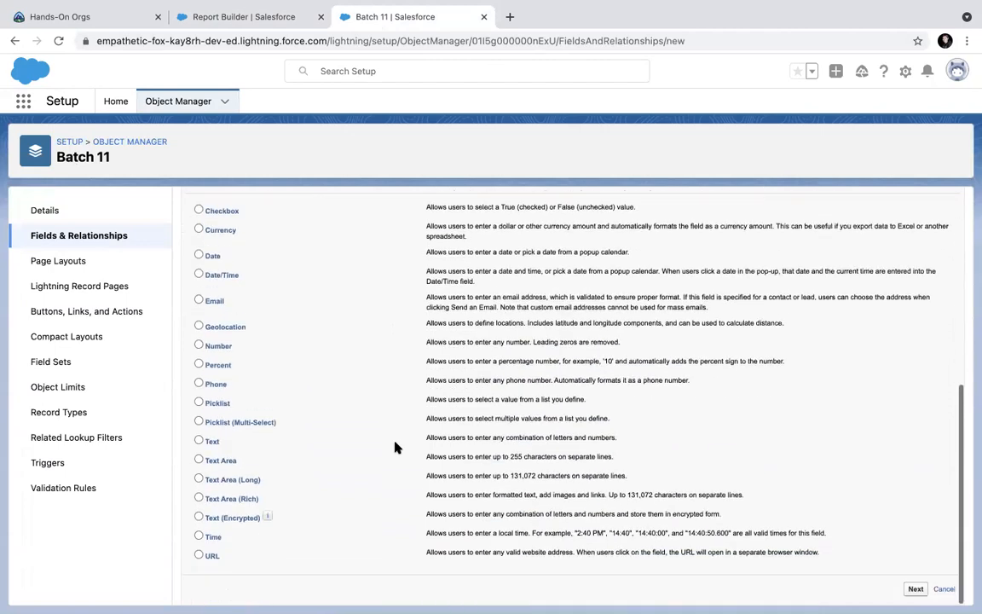
scroll(394, 447, "up", 6)
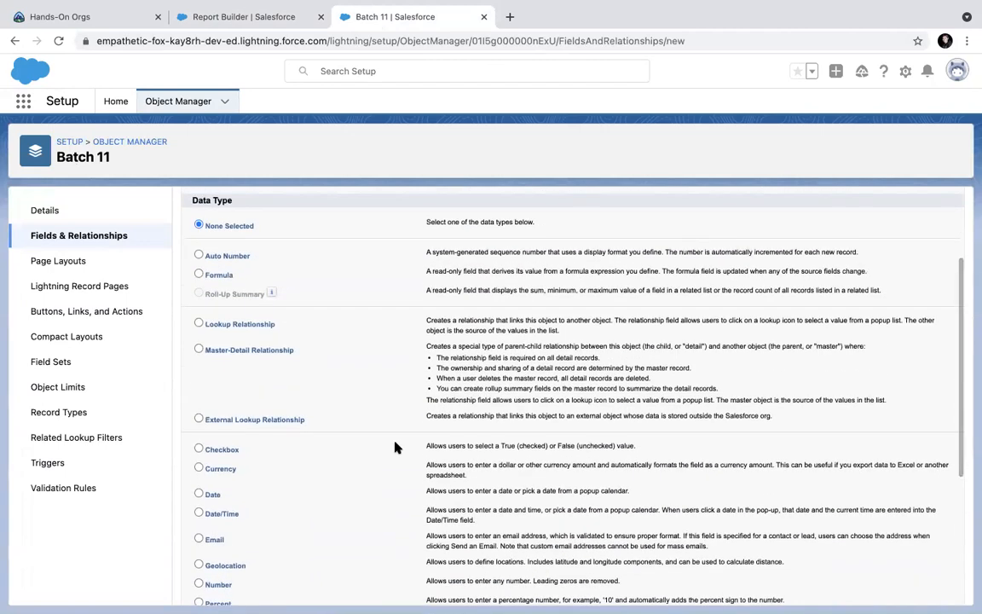
scroll(395, 446, "down", 1)
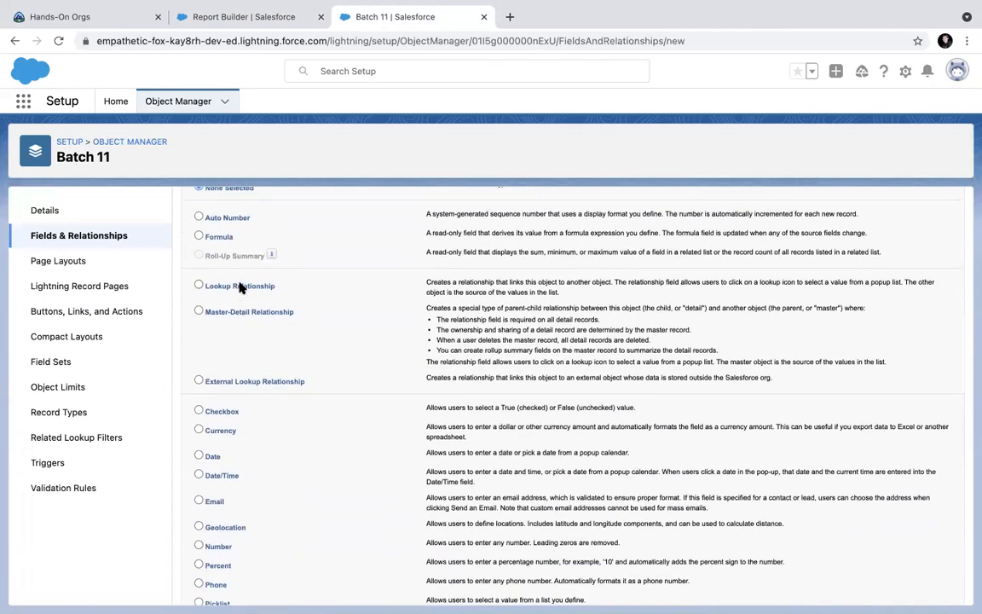
scroll(263, 453, "down", 5)
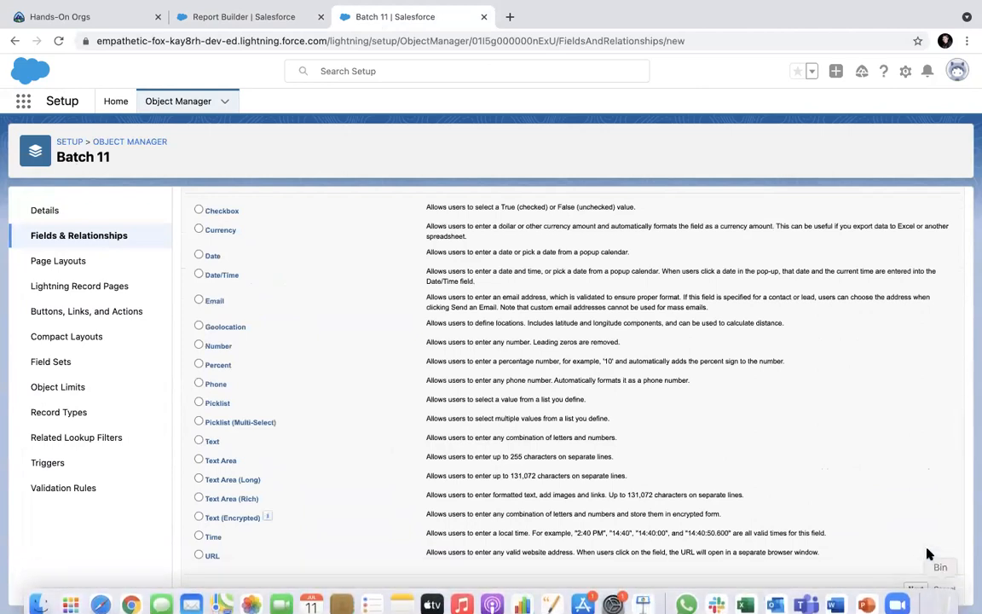
left_click(914, 587)
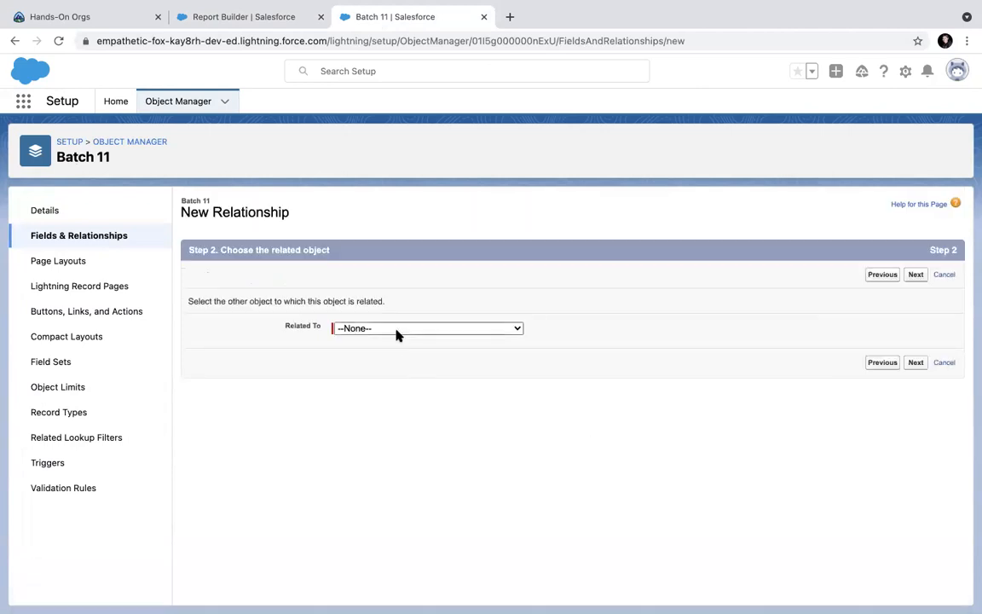
Step: Relate the lookup field to the Contact object, using Contact as its label and field name
left_click(397, 330)
scroll(386, 426, "down", 5)
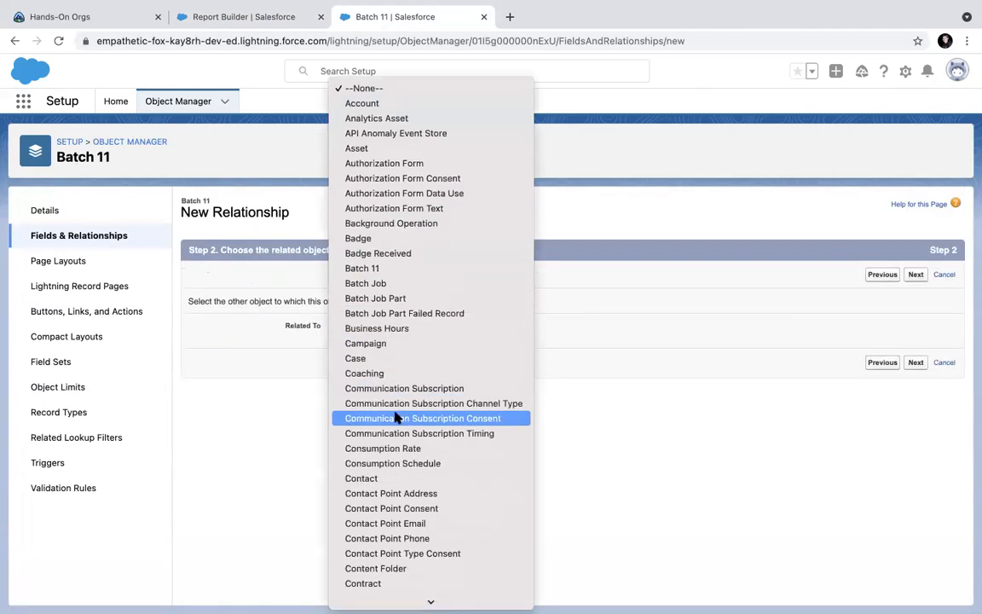
left_click(358, 478)
left_click(916, 364)
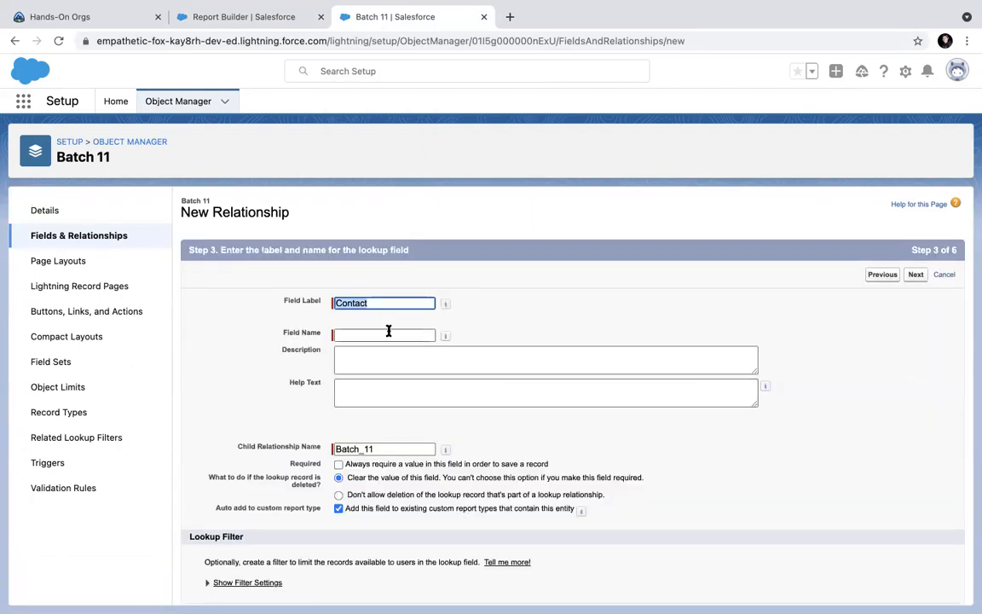
left_click(386, 334)
left_click(915, 275)
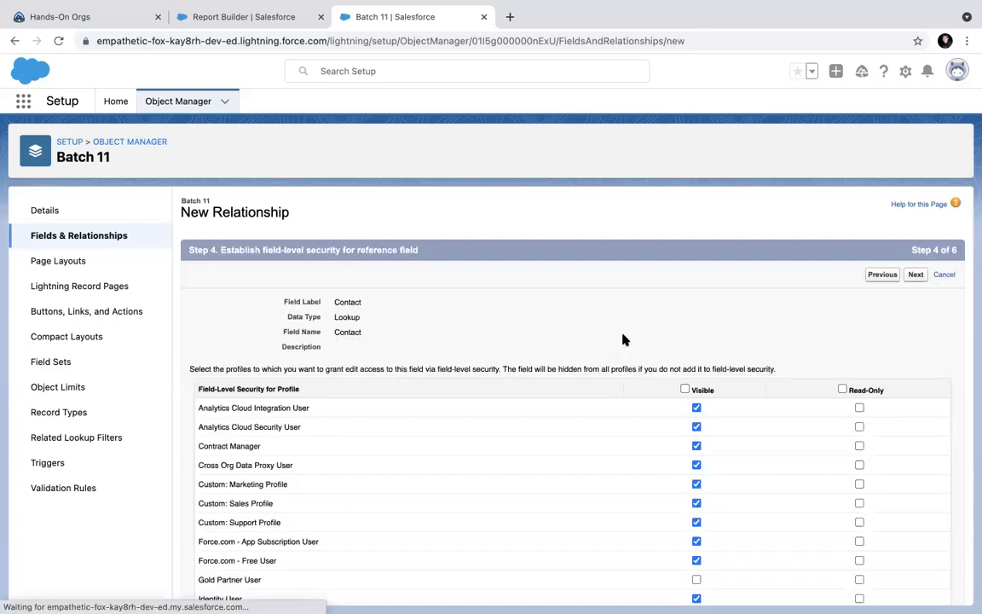
Step: Make the Contact lookup field visible to all profiles and accept its page layout assignment
left_click(685, 389)
left_click(916, 275)
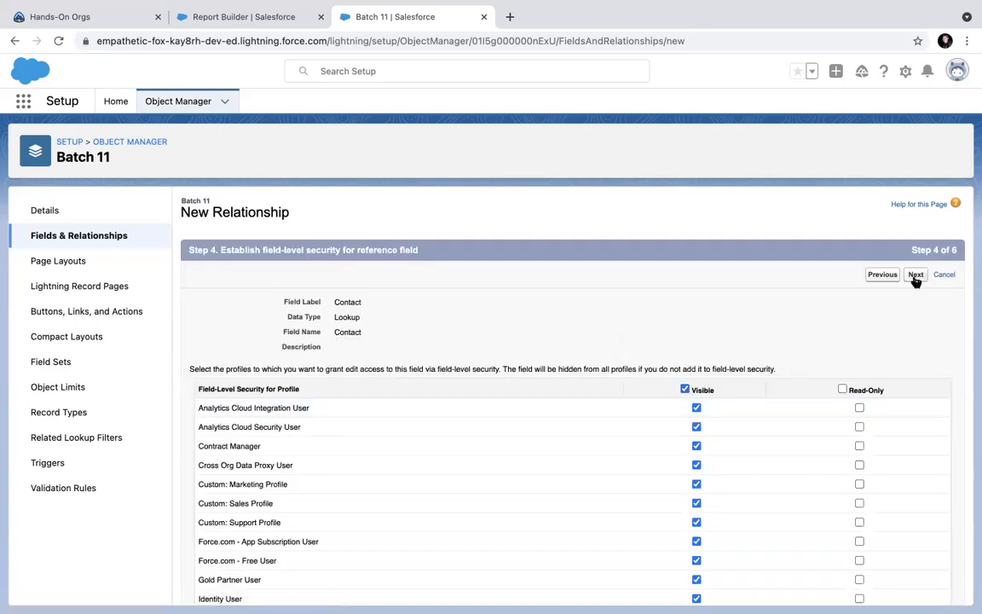
left_click(915, 276)
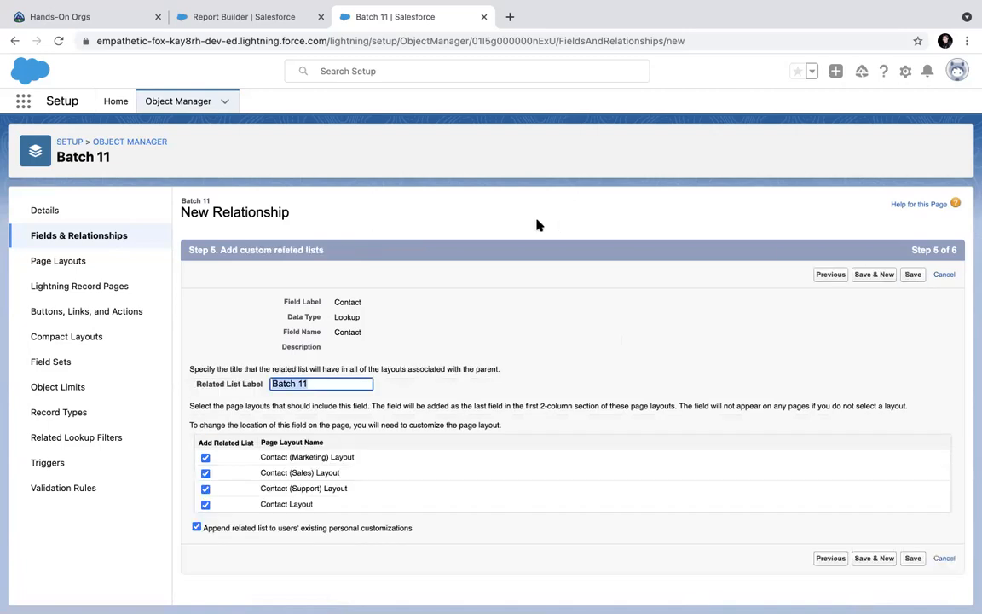
Step: Save the Contact lookup field with its related list added to all contact layouts, and close the earlier report builder page
left_click(913, 275)
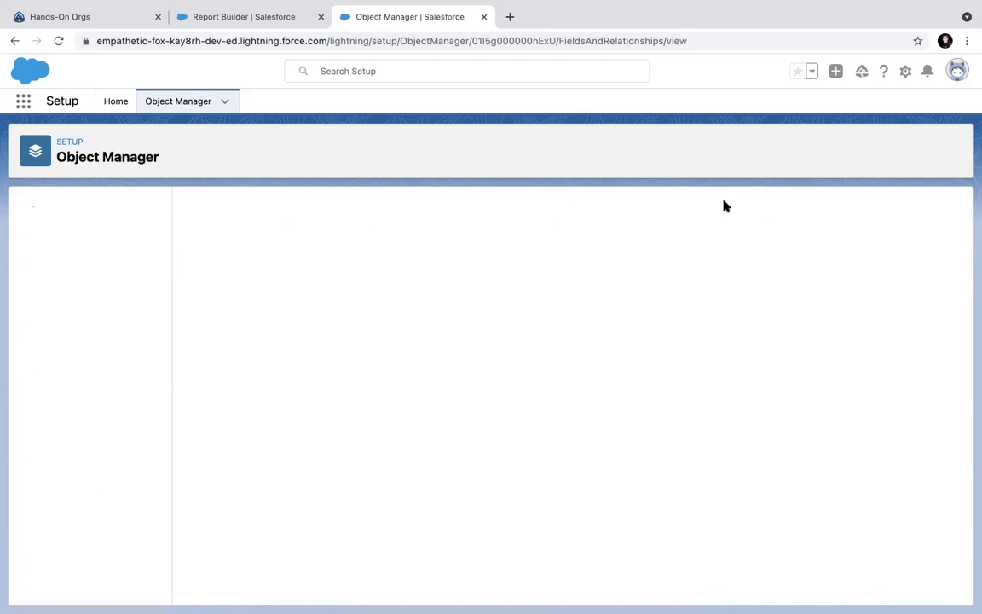
left_click(220, 27)
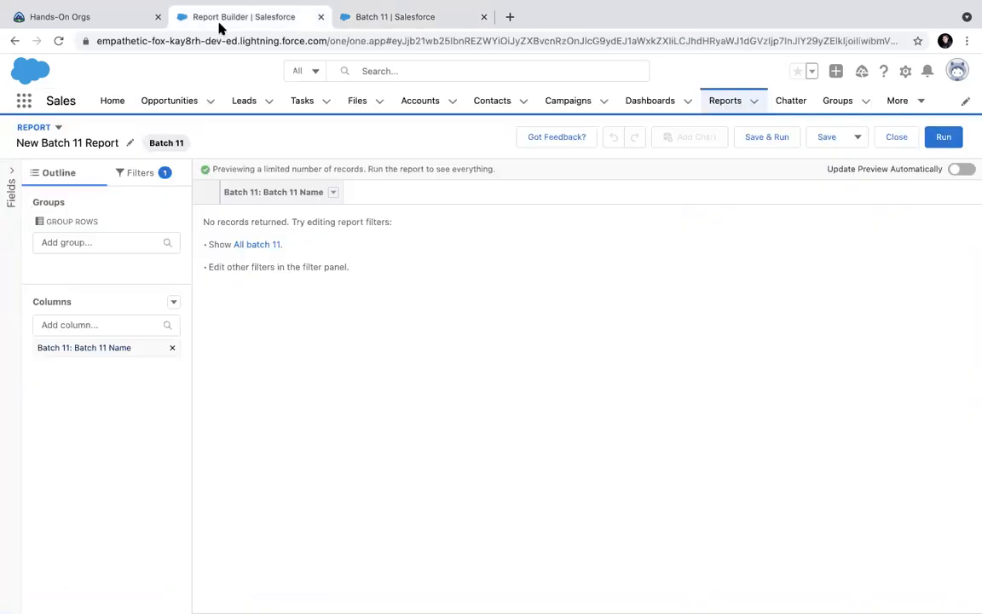
left_click(319, 17)
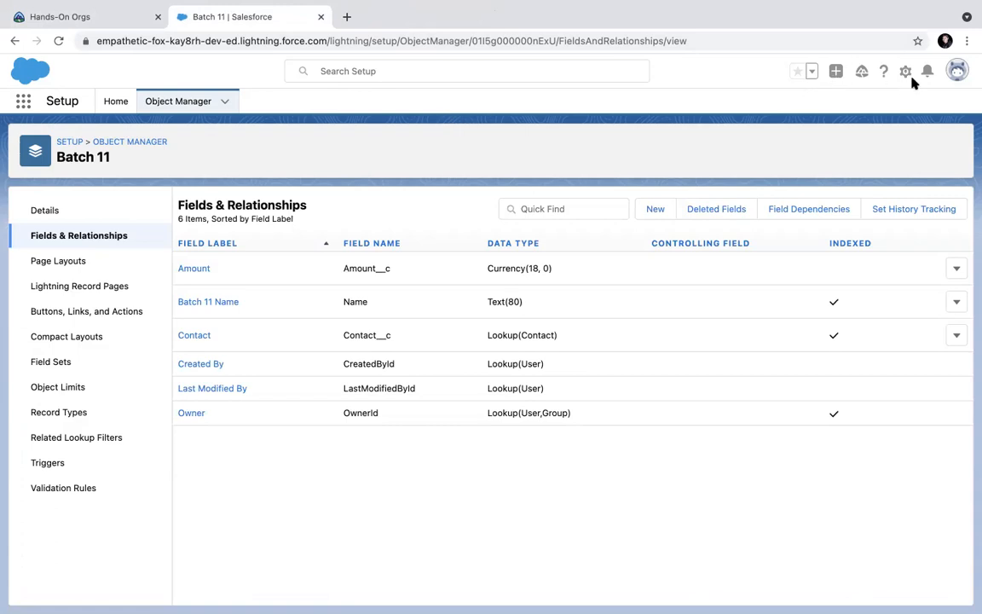
Step: Start a new report in the Sales app using the Batch 11 with Contact report type
left_click(22, 100)
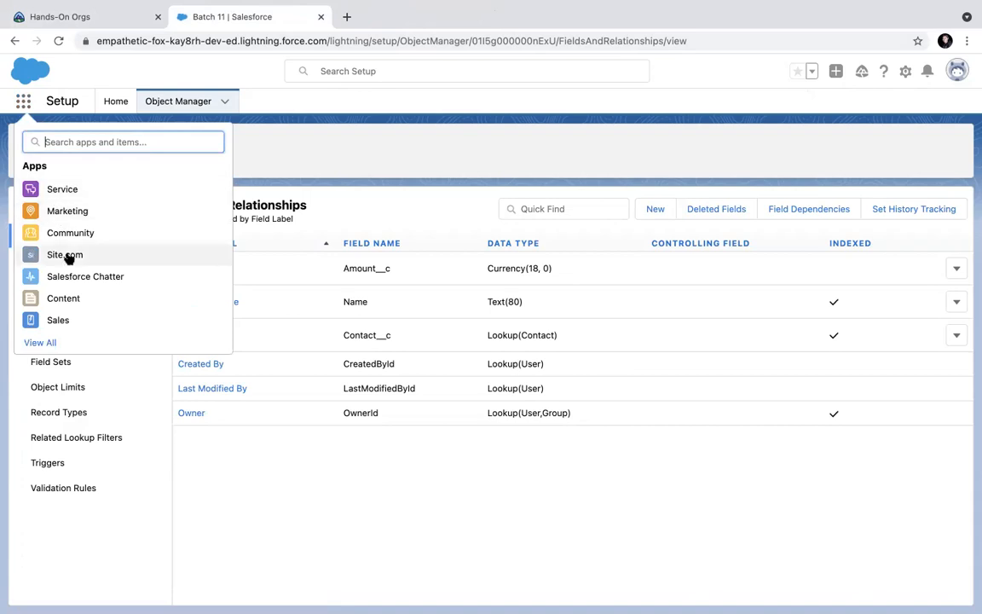
left_click(57, 320)
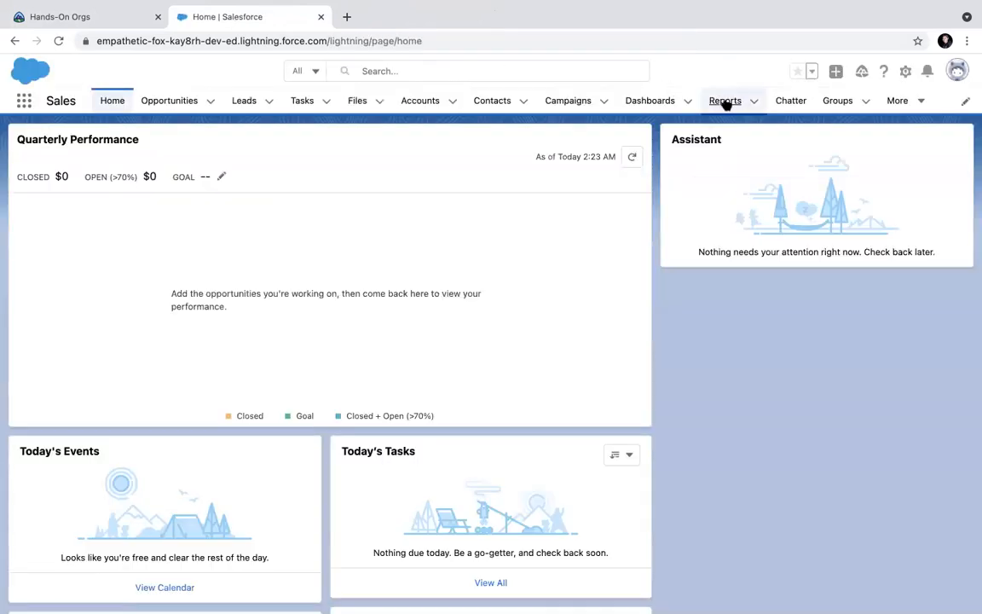
left_click(726, 101)
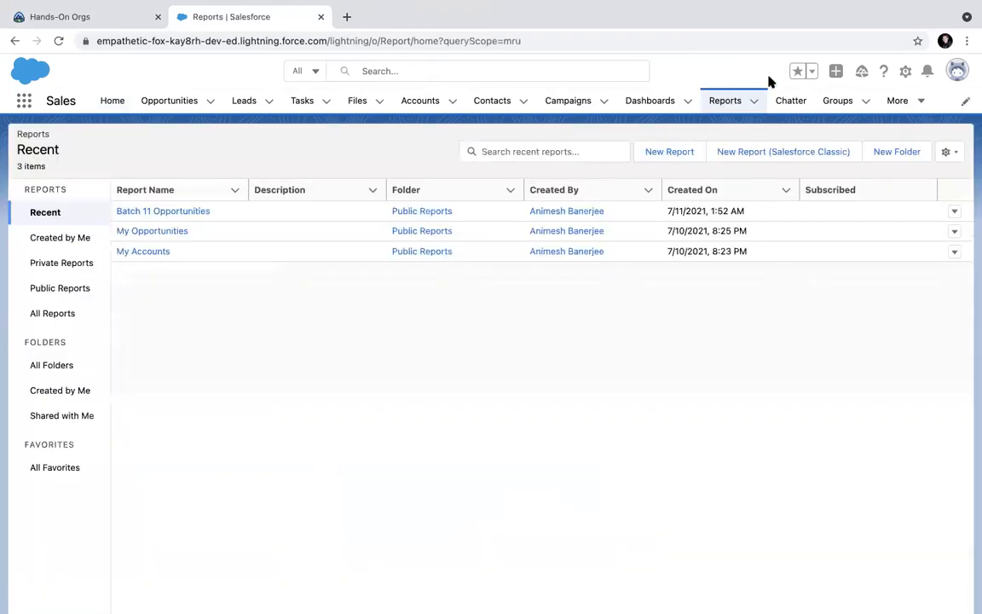
left_click(661, 153)
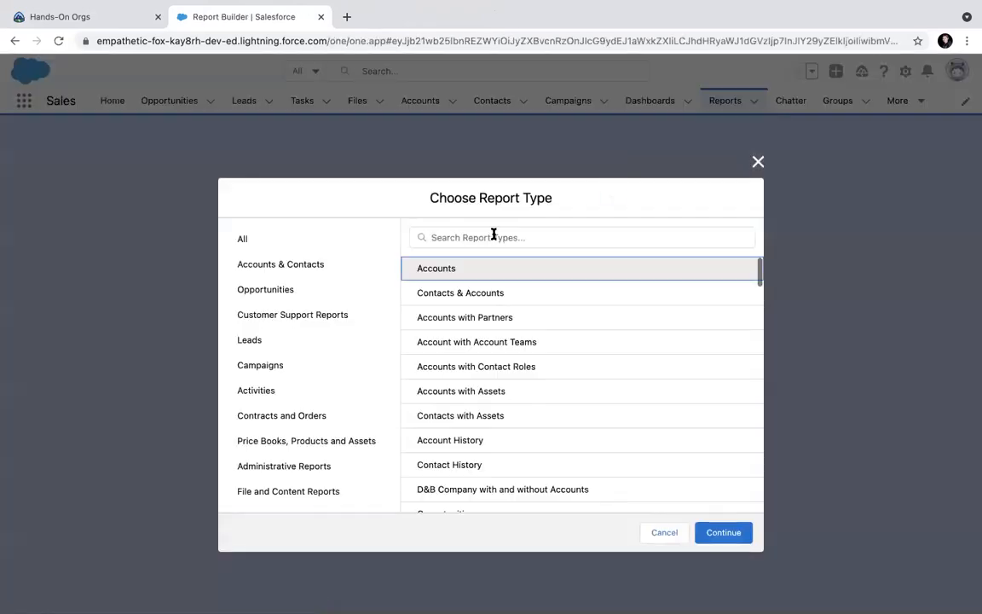
left_click(487, 236)
type("batc")
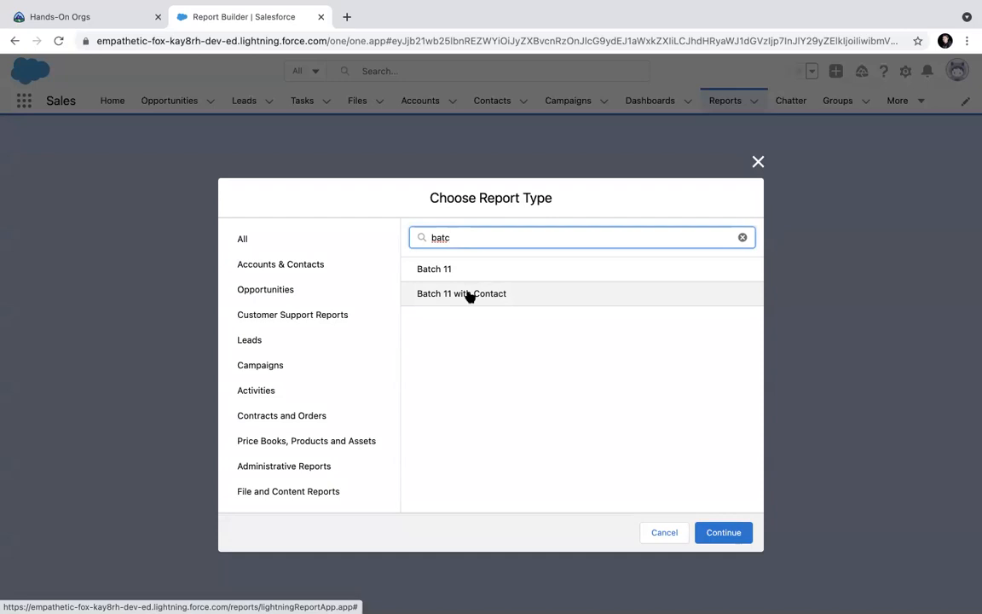
left_click(474, 295)
left_click(716, 535)
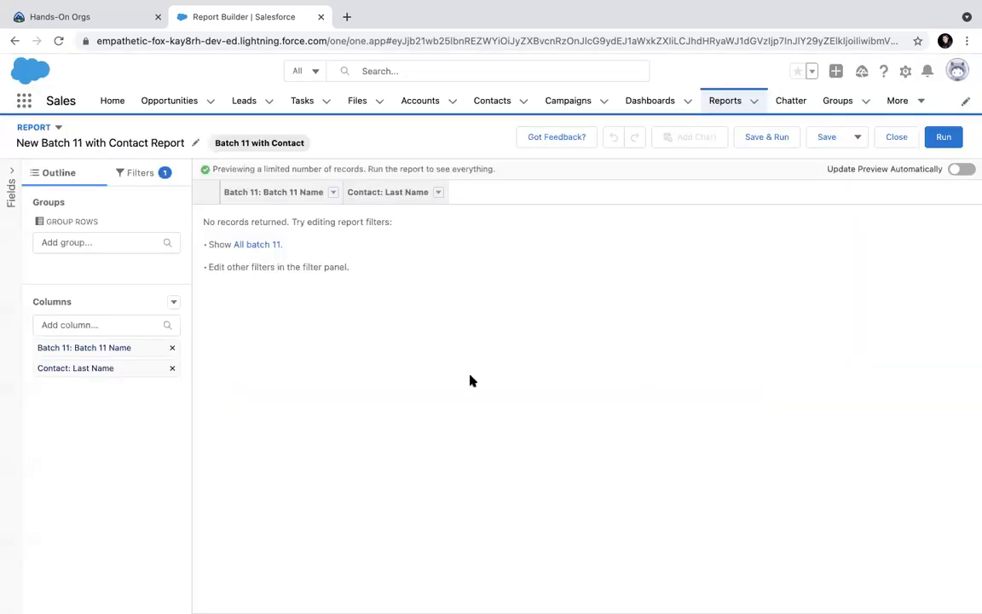
Step: Examine the Batch 11 and Contact fields available as report columns, and close the report without saving
left_click(91, 320)
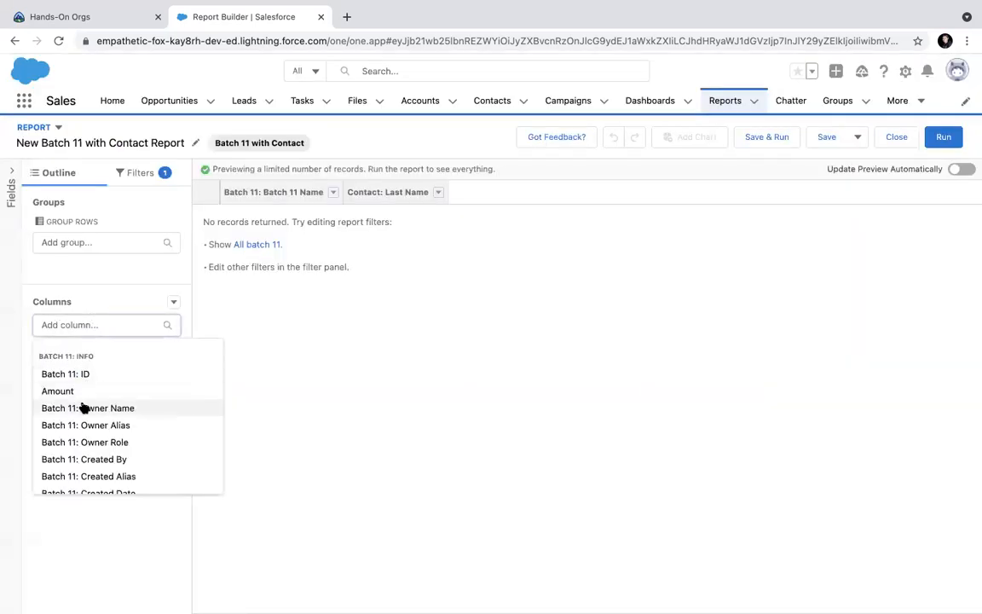
scroll(79, 412, "down", 2)
scroll(80, 417, "down", 3)
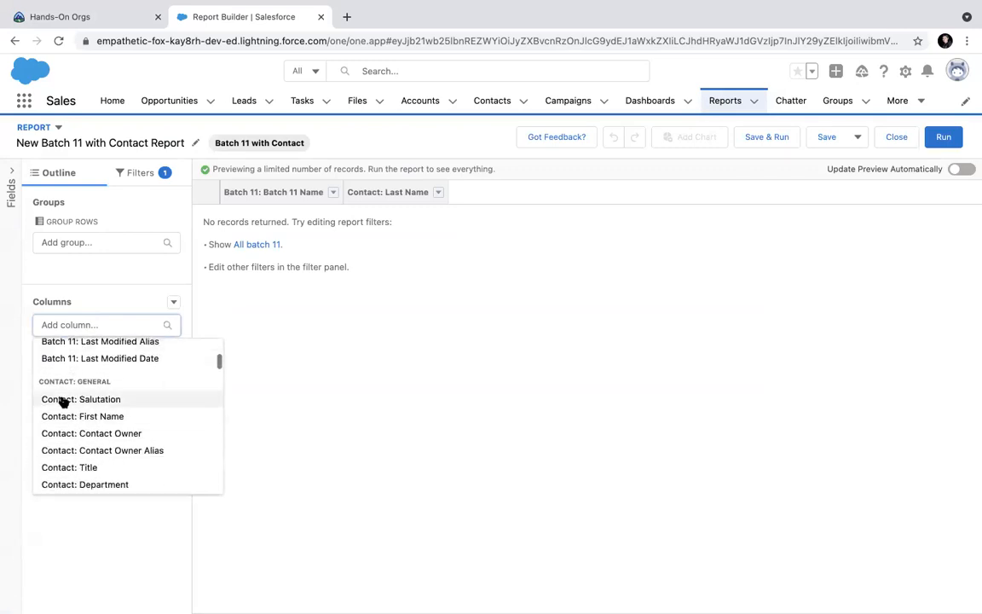
scroll(61, 482, "down", 10)
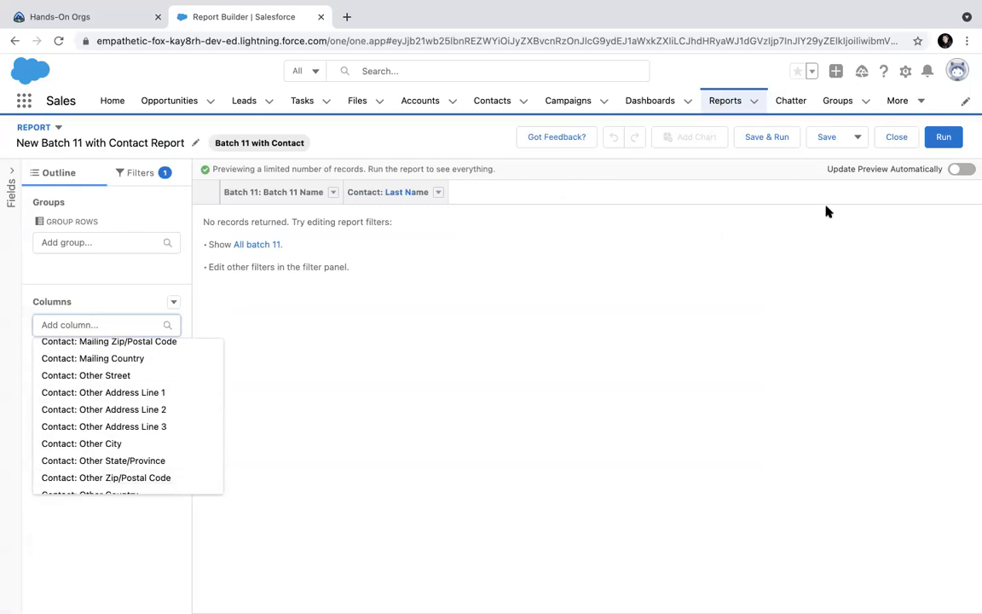
left_click(490, 358)
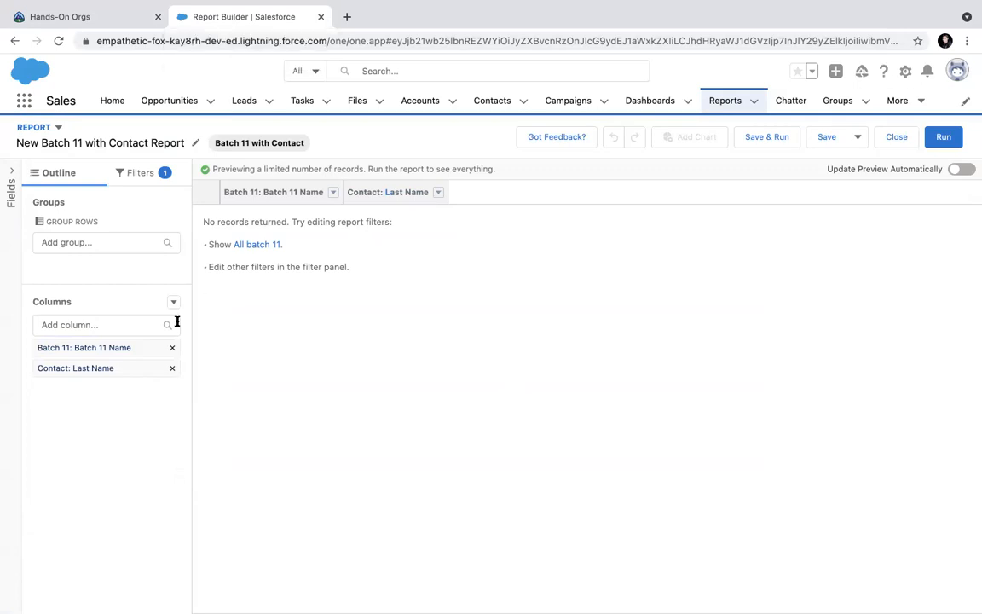
left_click(320, 17)
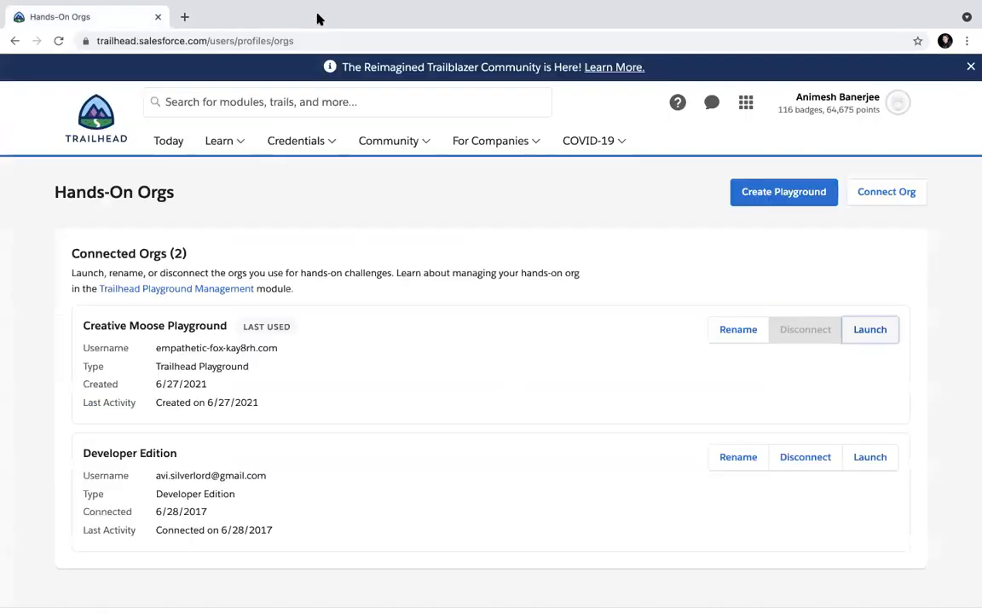
mouse_move(483, 7)
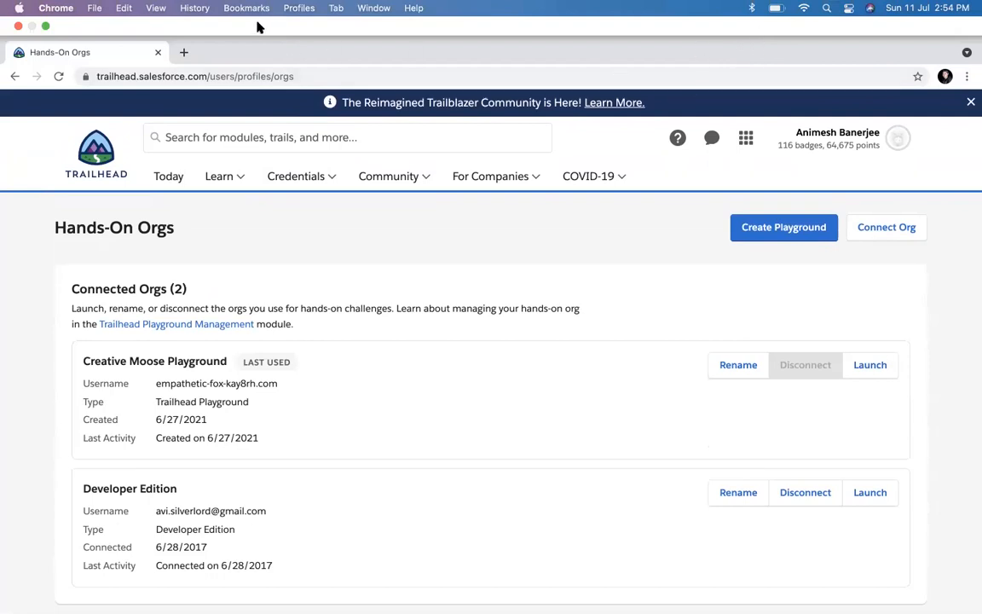
left_click(185, 54)
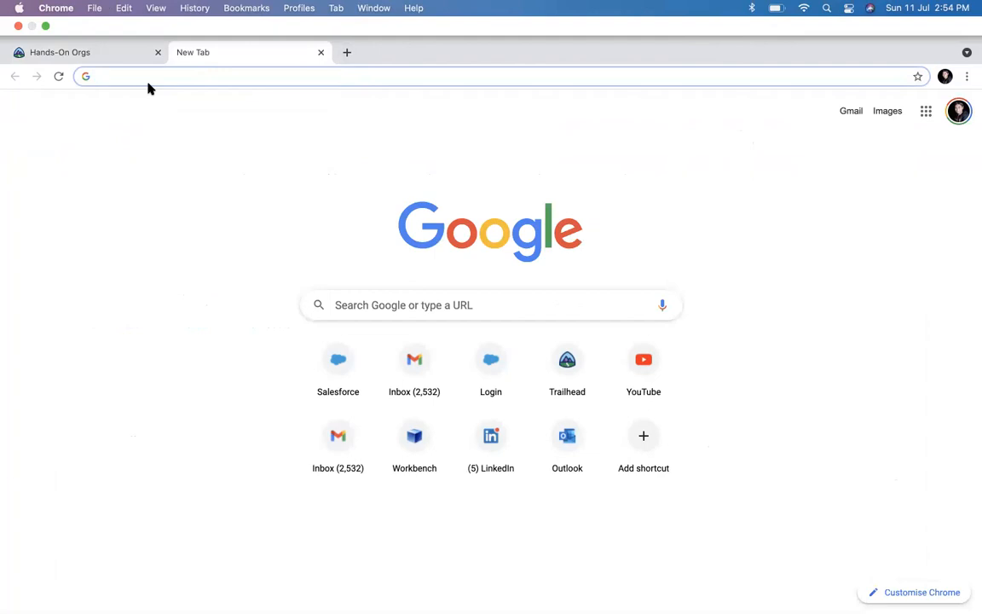
left_click(321, 53)
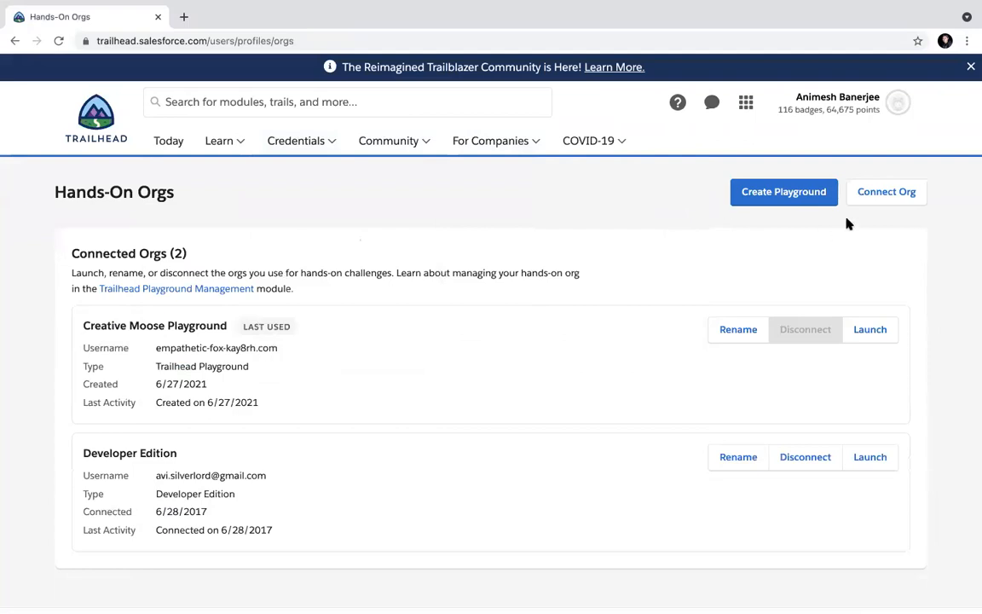
Step: Launch the Creative Moose Playground org and open its Setup
left_click(871, 334)
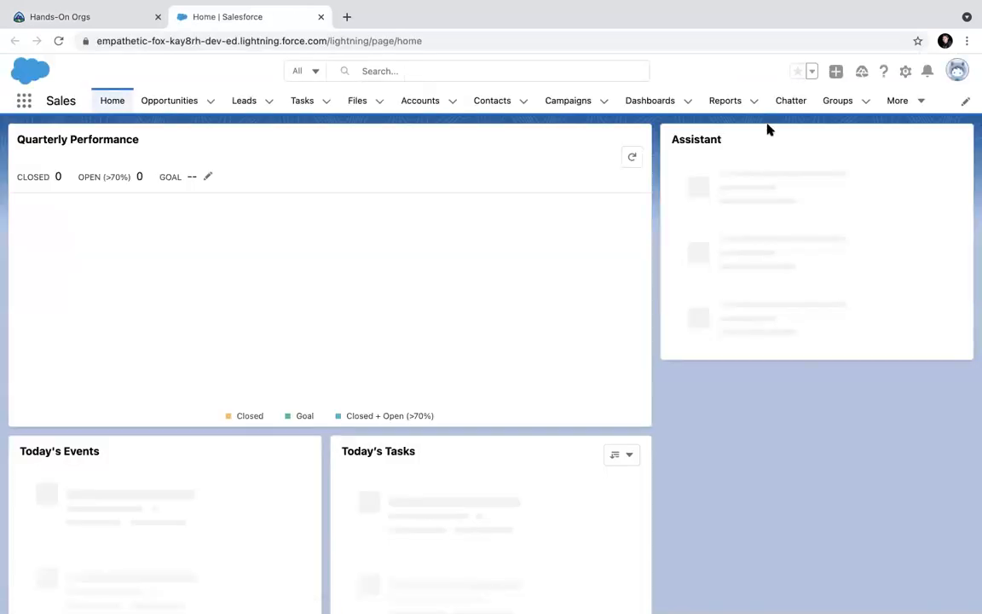
left_click(904, 72)
left_click(853, 116)
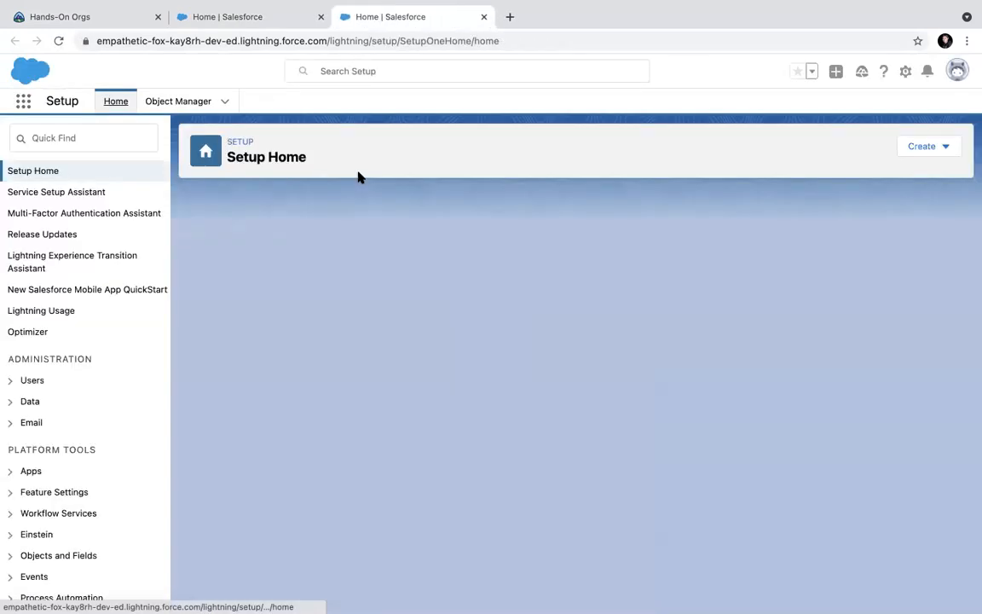
Step: Open the Fields & Relationships of the Batch 11 custom object from the Object Manager
left_click(153, 103)
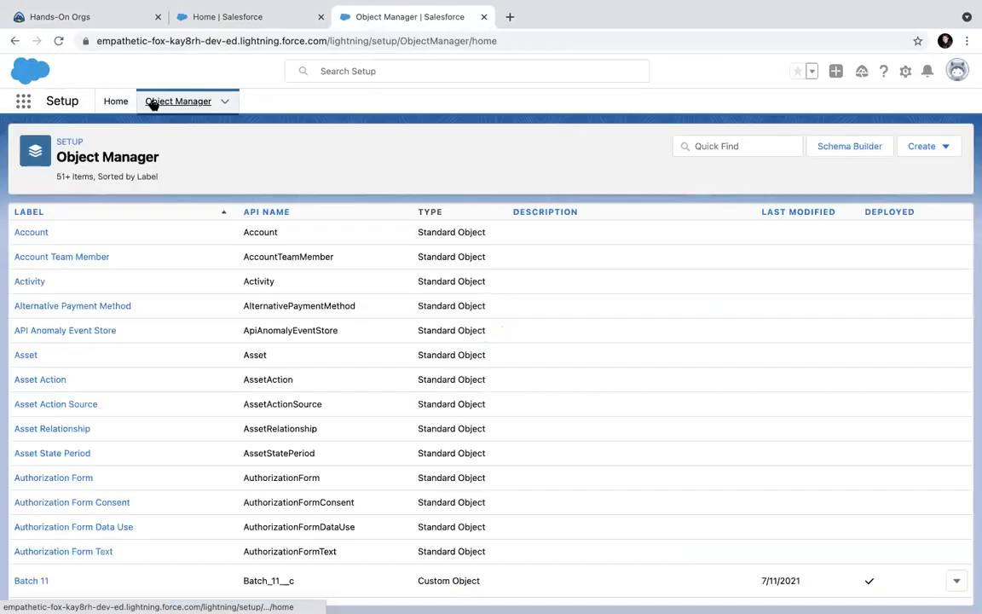
scroll(169, 247, "down", 10)
scroll(169, 246, "up", 5)
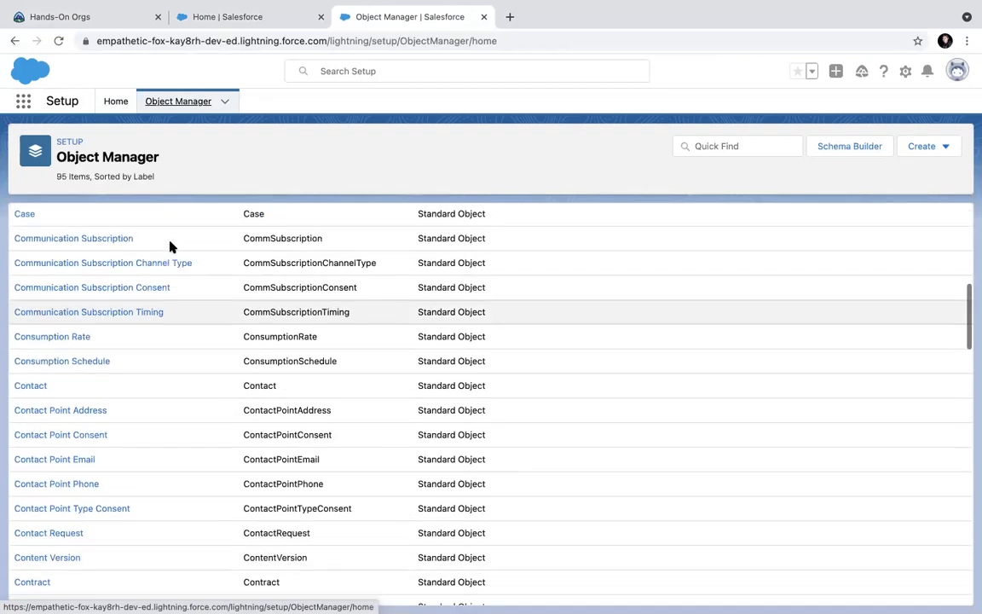
scroll(168, 246, "up", 3)
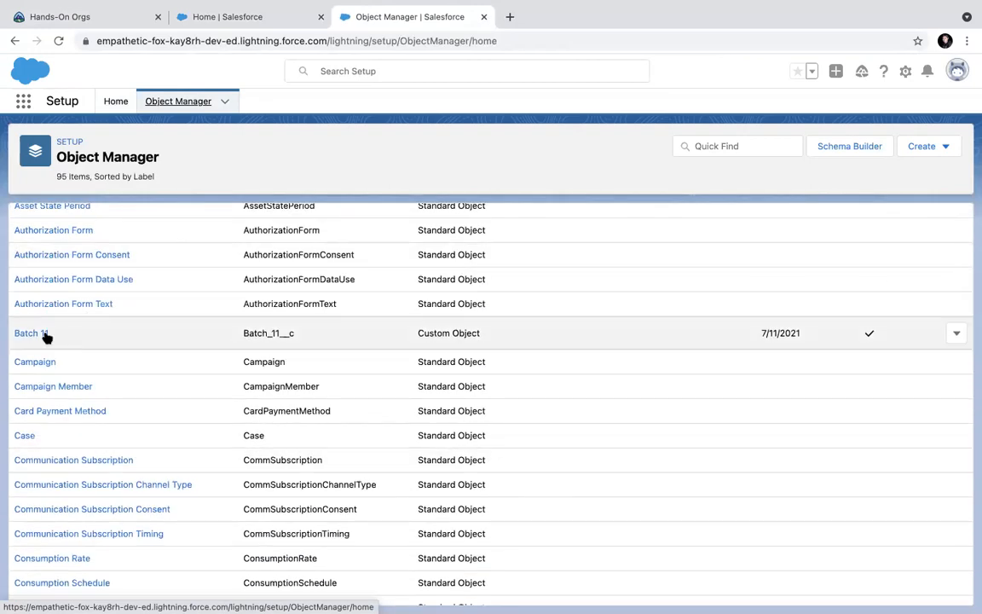
left_click(40, 333)
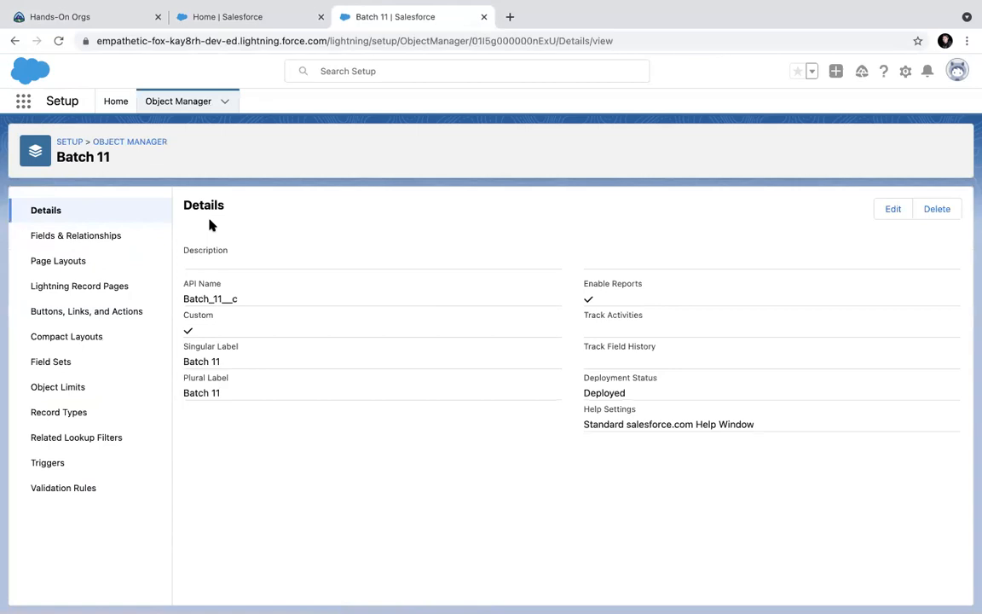
left_click(90, 236)
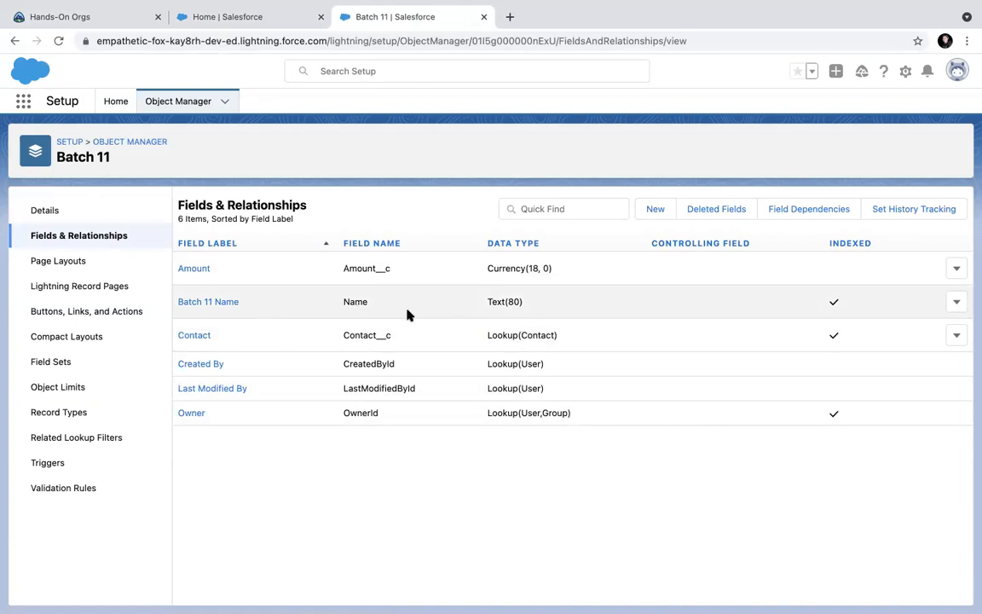
left_click_drag(561, 342, 483, 335)
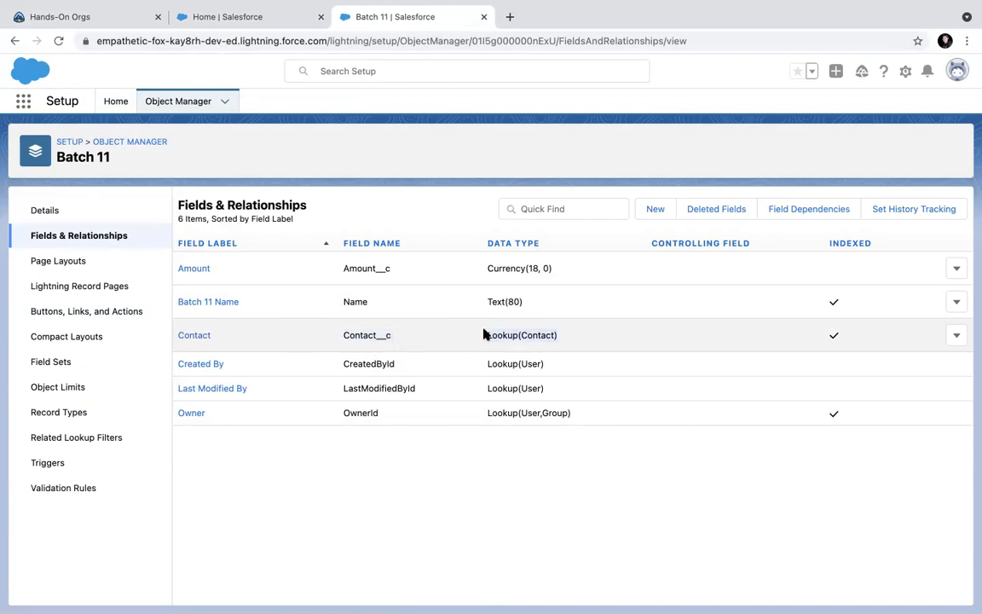
left_click(454, 486)
left_click_drag(562, 335, 354, 335)
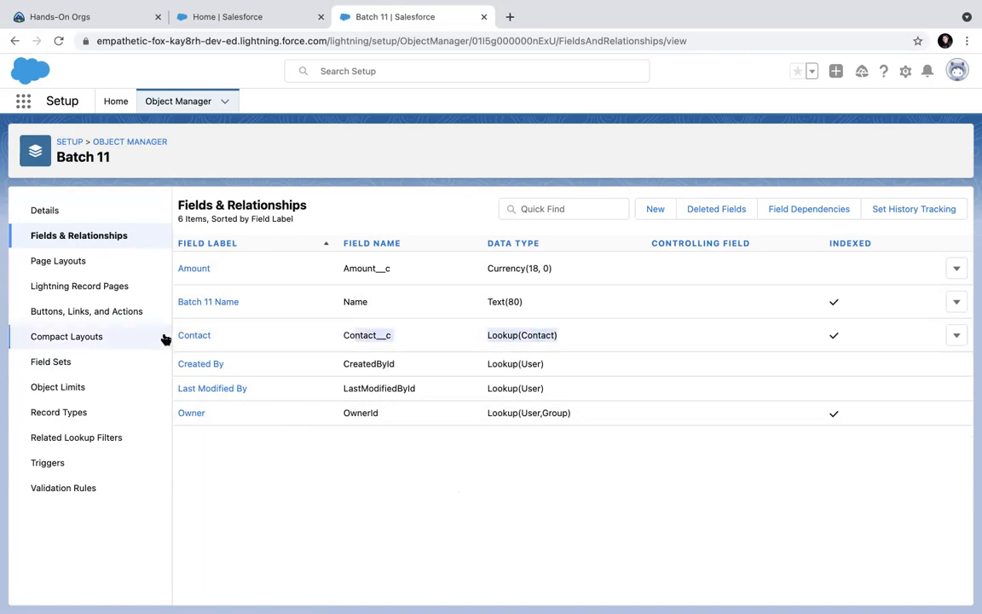
left_click(505, 440)
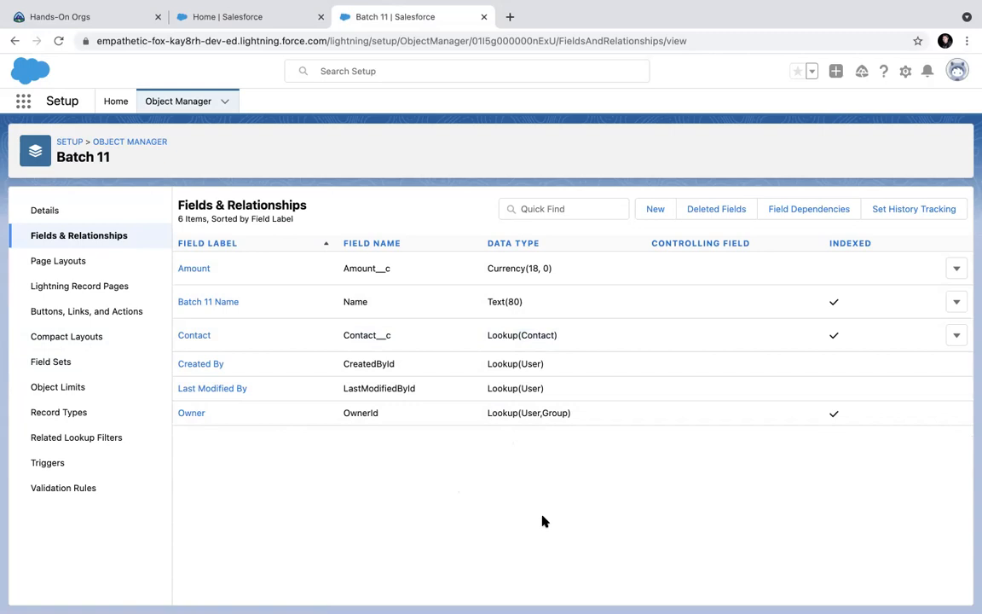
Step: Delete the Contact lookup field from the Batch 11 object
left_click(956, 340)
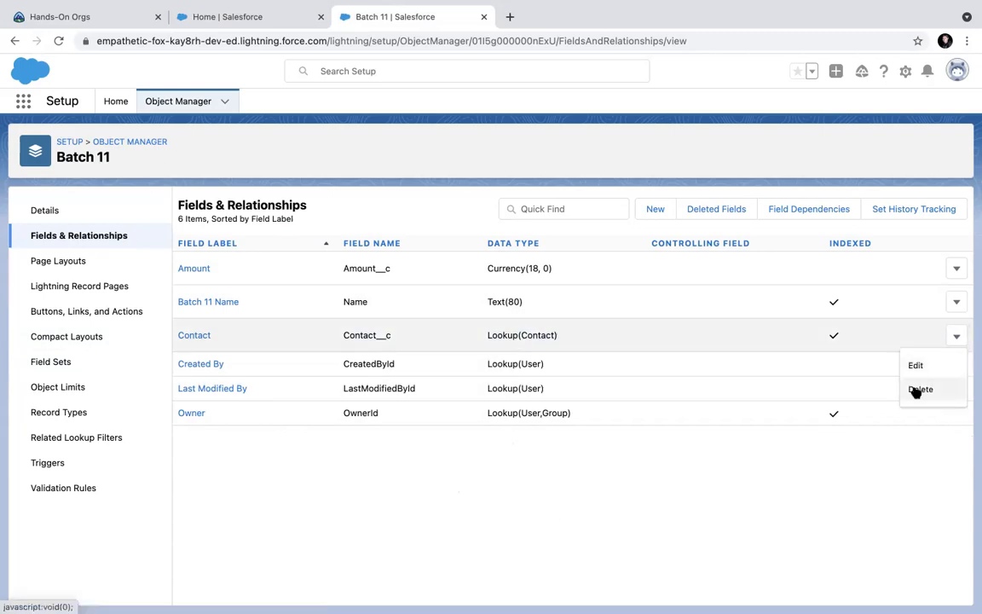
left_click(919, 389)
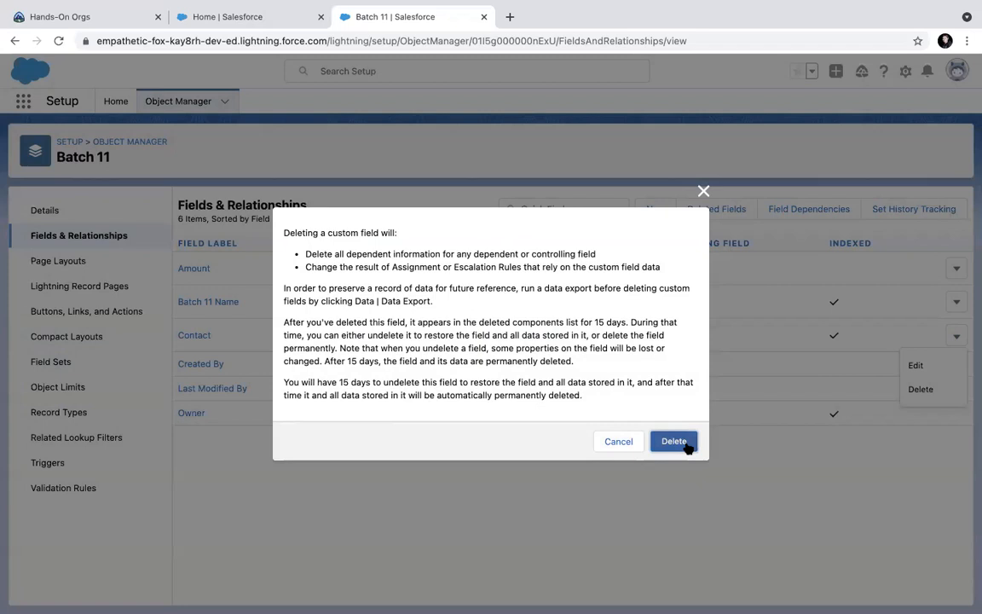
left_click(686, 444)
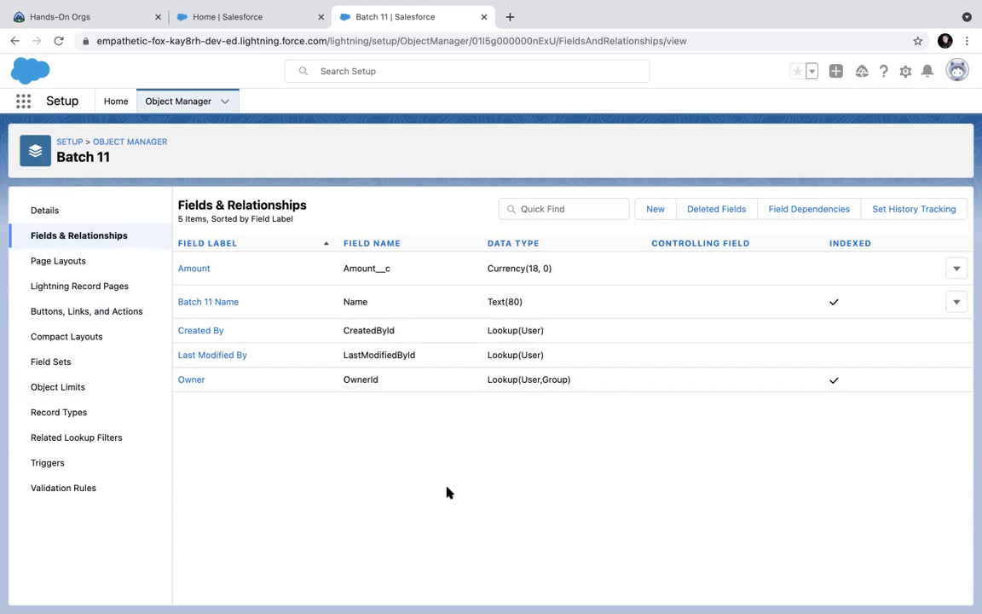
Step: Begin another custom field on the Batch 11 object, choosing Lookup Relationship as its data type
left_click(655, 209)
scroll(364, 391, "down", 3)
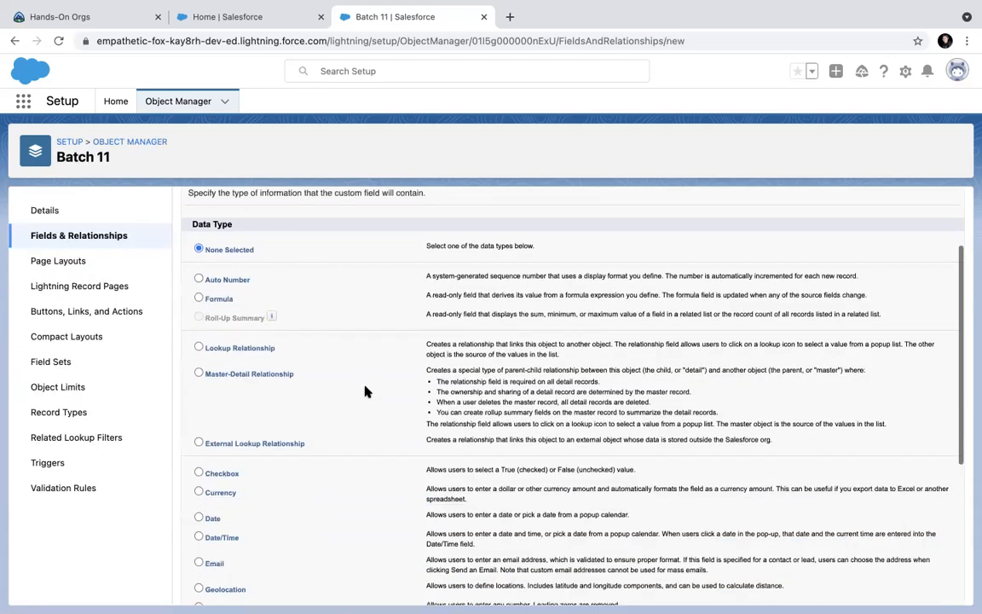
left_click(249, 348)
scroll(254, 375, "down", 4)
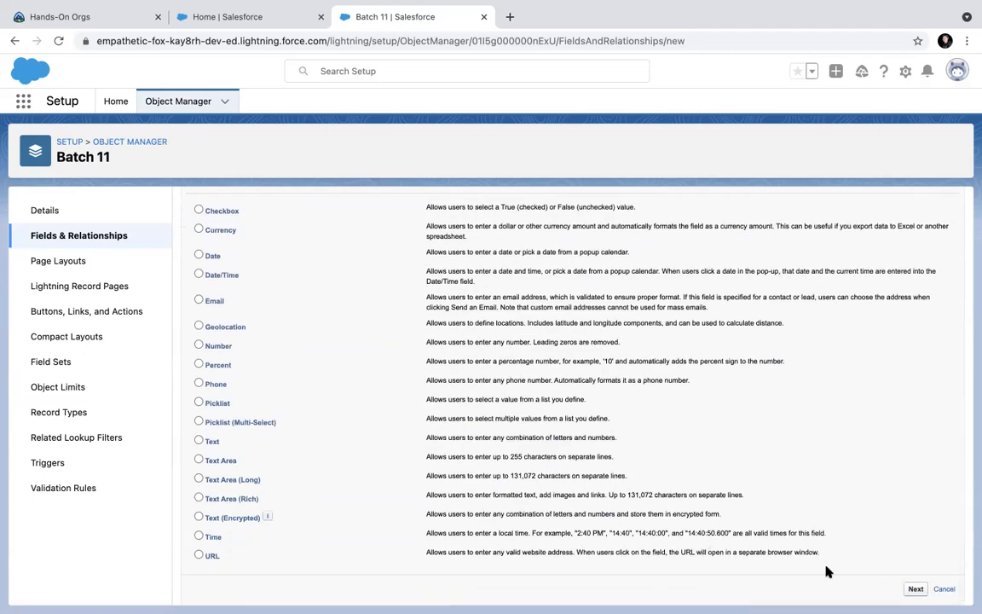
left_click(917, 588)
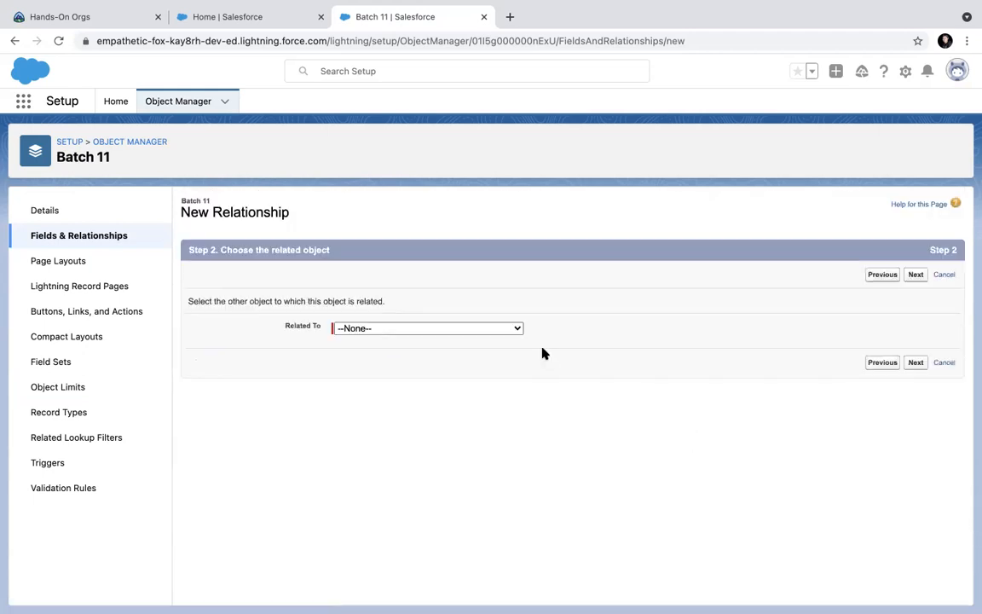
Step: Relate the new lookup field to the Account object and continue to its label and name settings
left_click(498, 328)
left_click(406, 345)
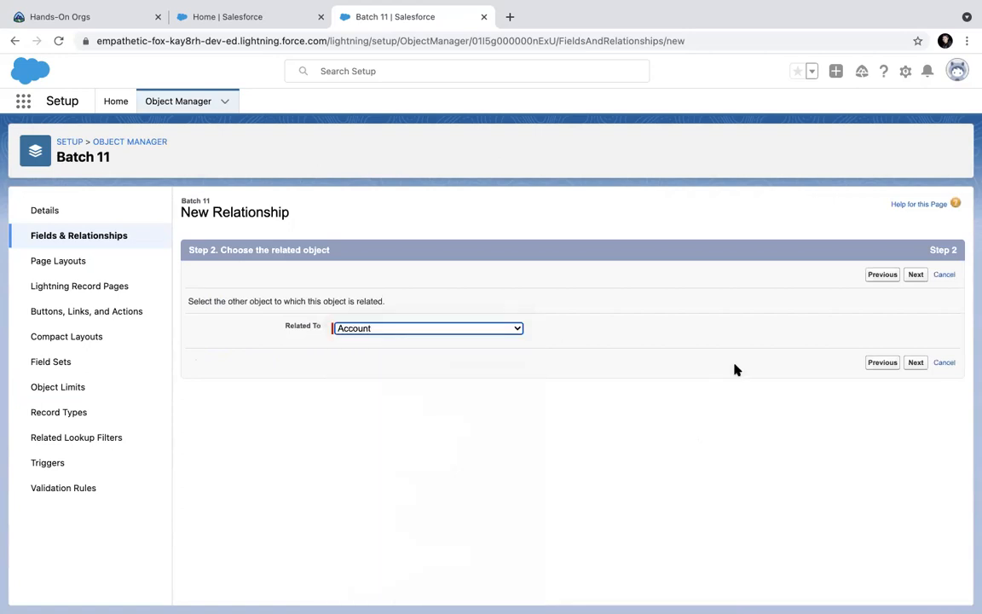
left_click(913, 363)
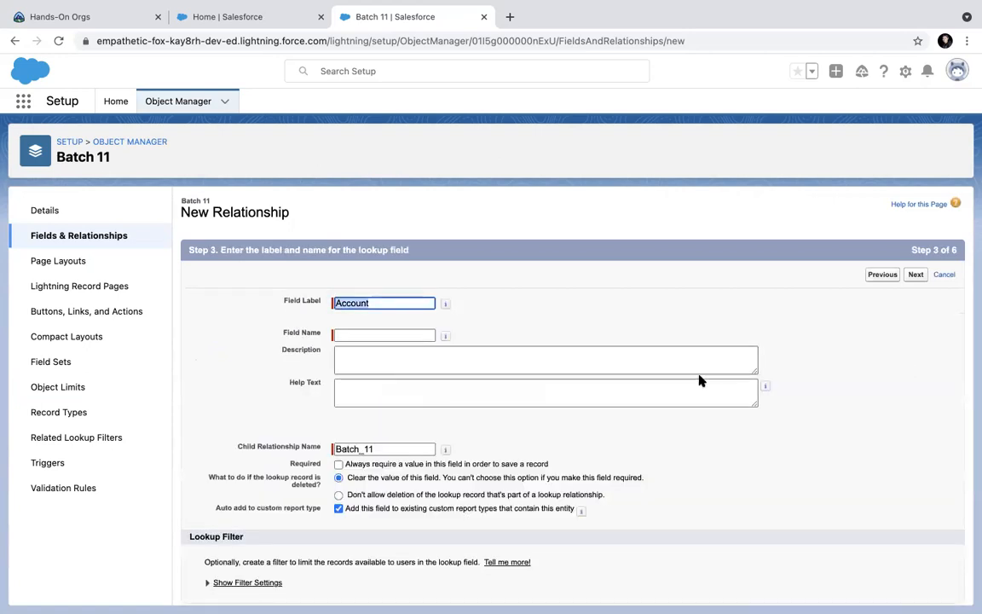
Step: Save the Account lookup field on Batch 11, named Account, visible to all profiles and included on the Batch 11 Layout
left_click(426, 335)
left_click(914, 274)
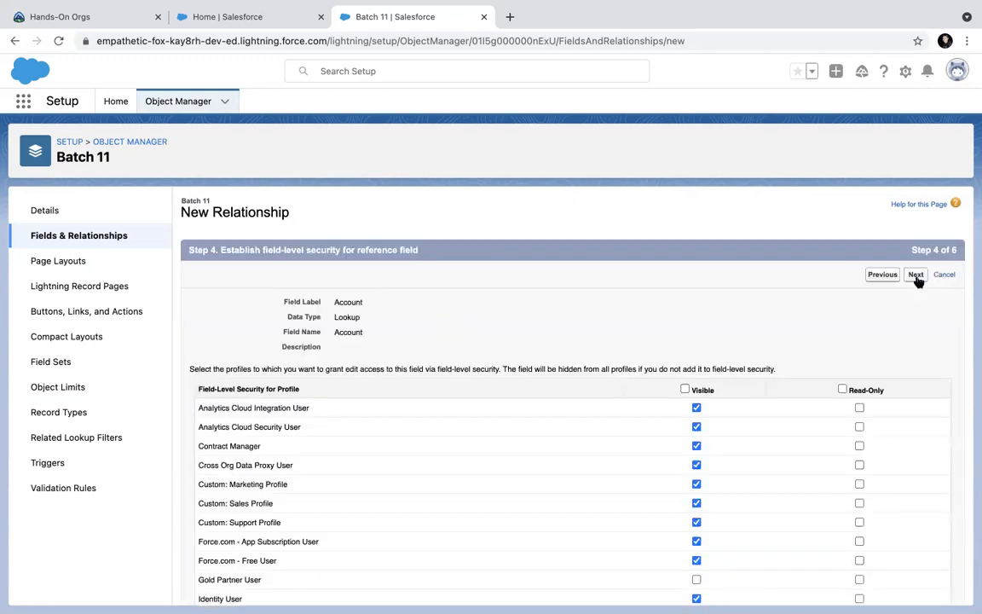
left_click(684, 389)
left_click(916, 274)
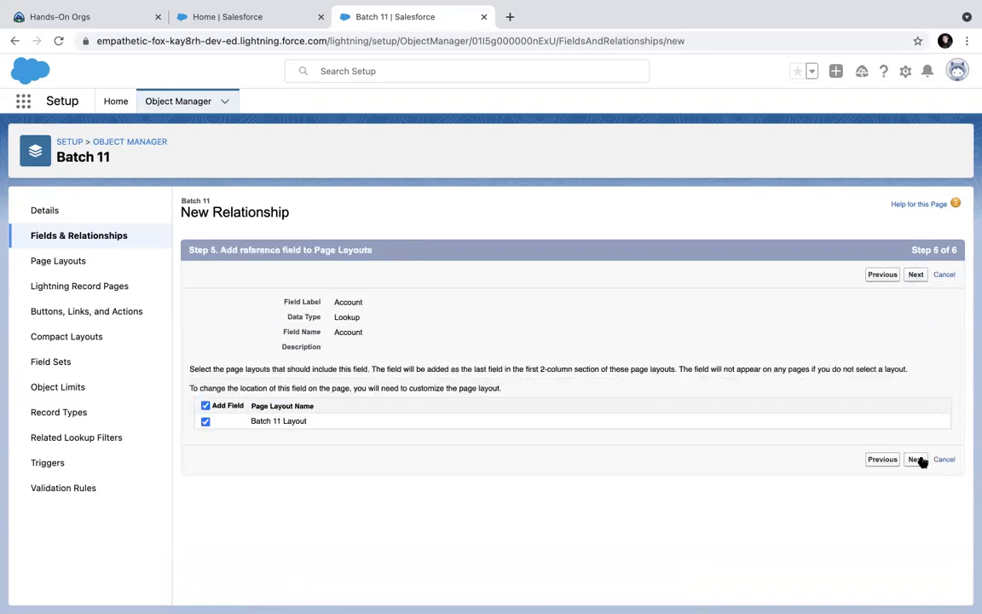
left_click(916, 459)
left_click(911, 275)
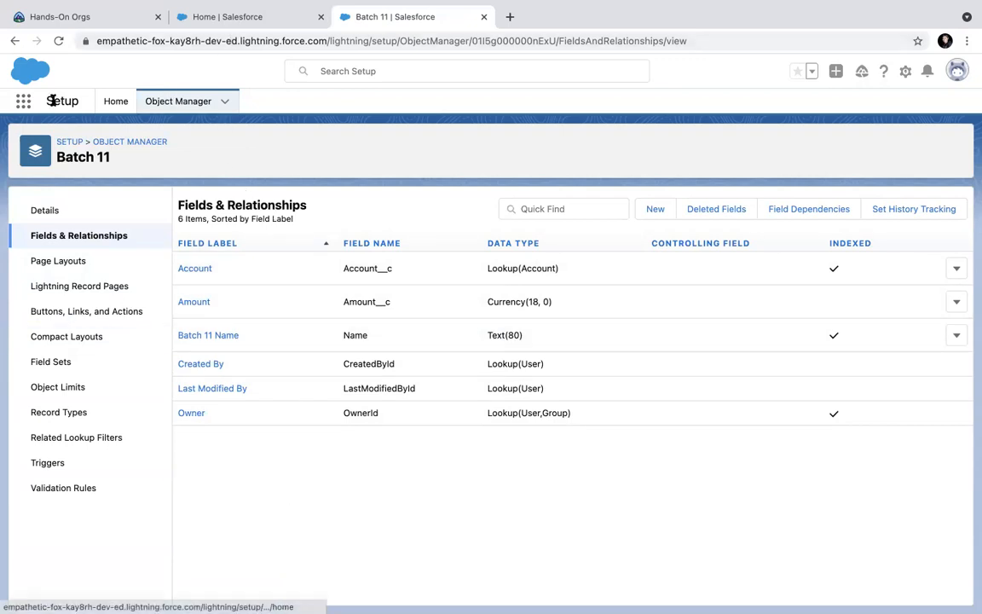
Step: Search the available apps and items for "batch 11"
left_click(24, 107)
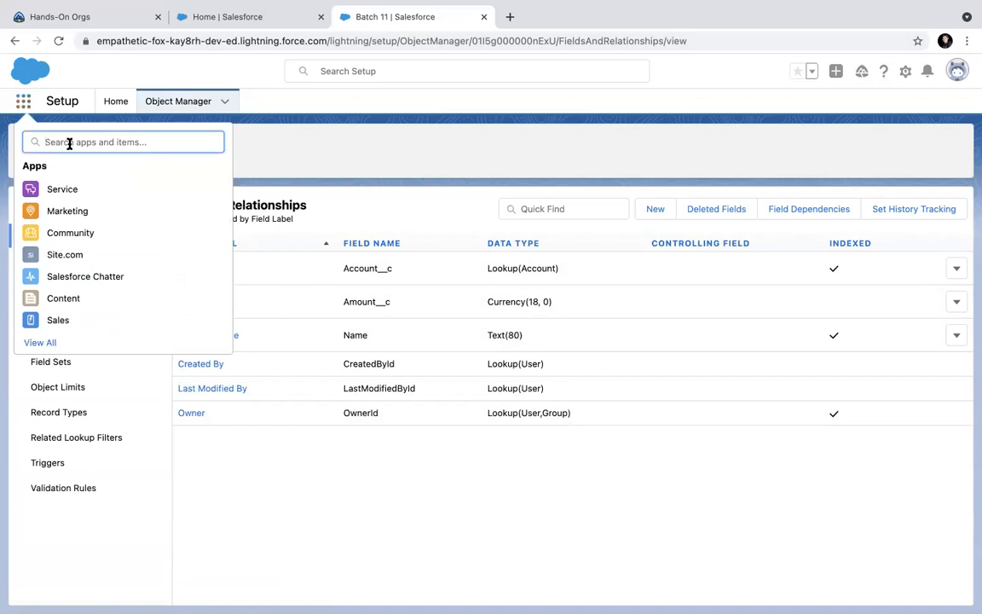
type("batch")
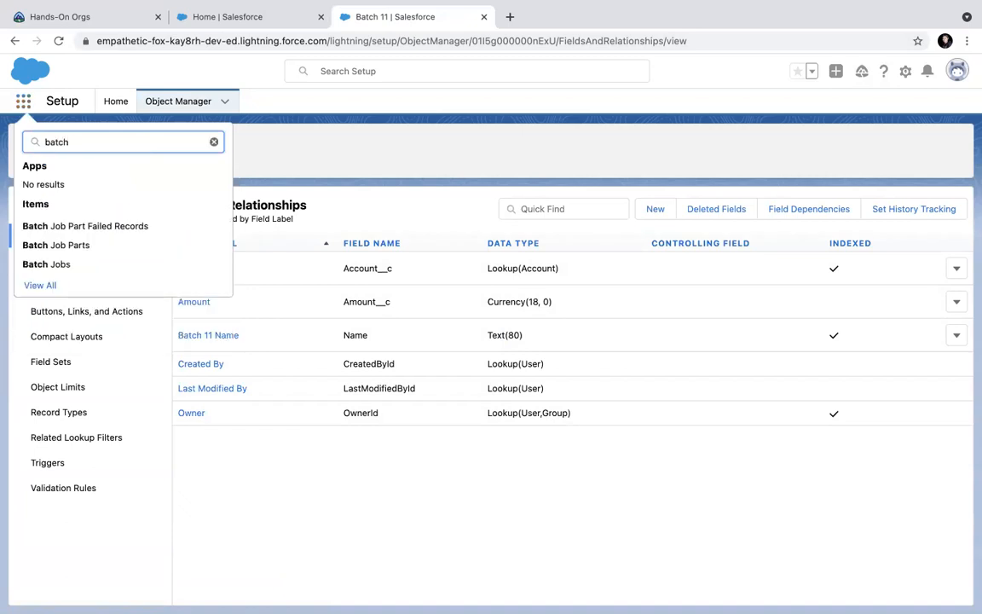
type(" 11")
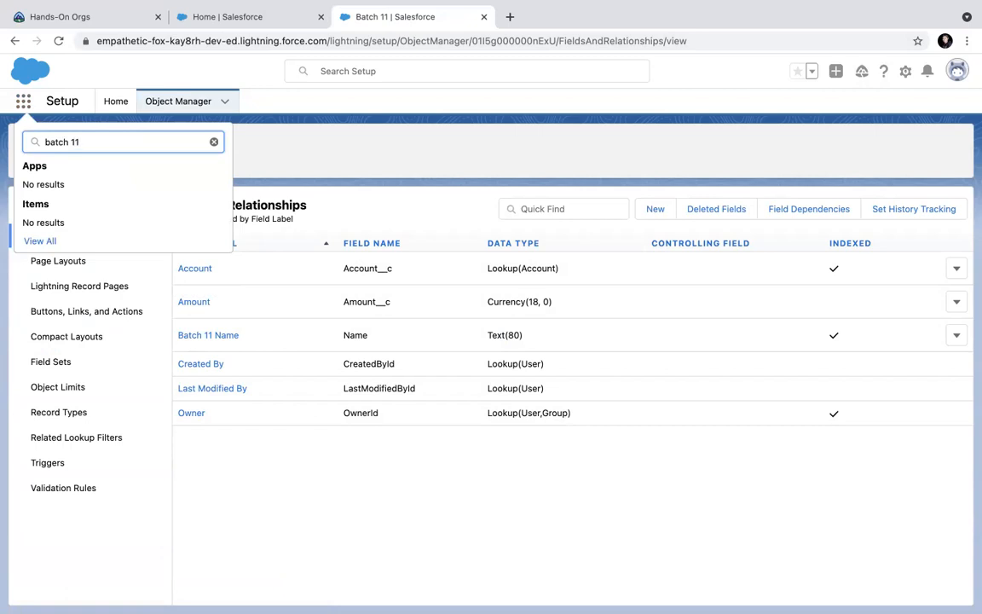
key("BackSpace")
key("BackSpace")
key("BackSpace")
key("BackSpace")
key("BackSpace")
key("BackSpace")
key("BackSpace")
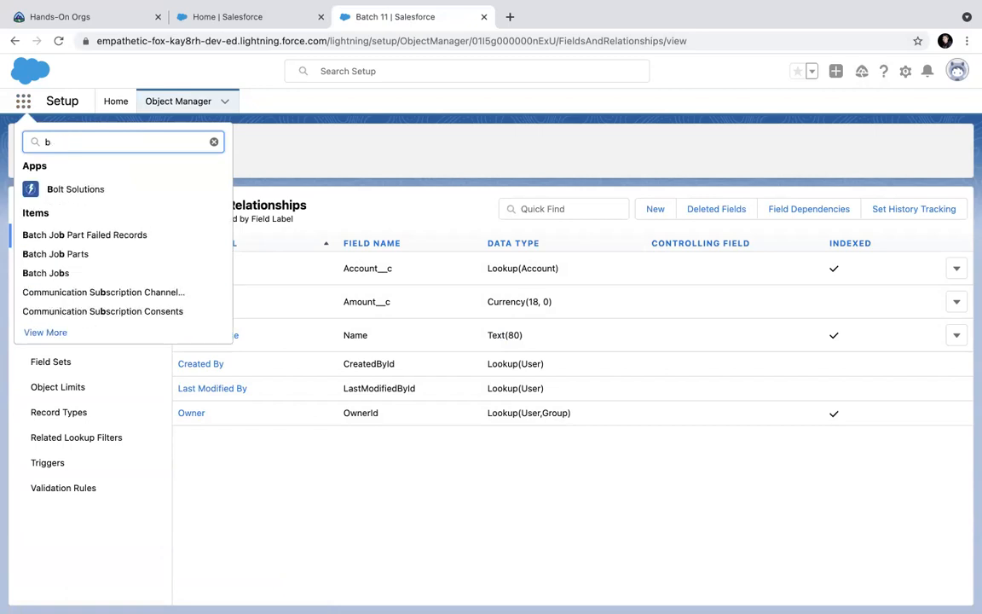
left_click(239, 16)
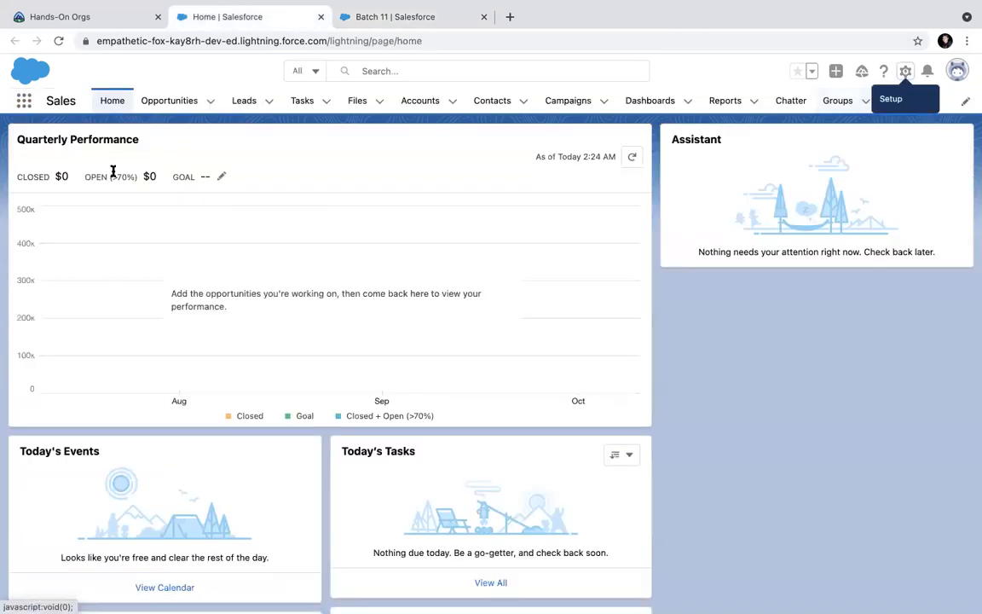
left_click(568, 101)
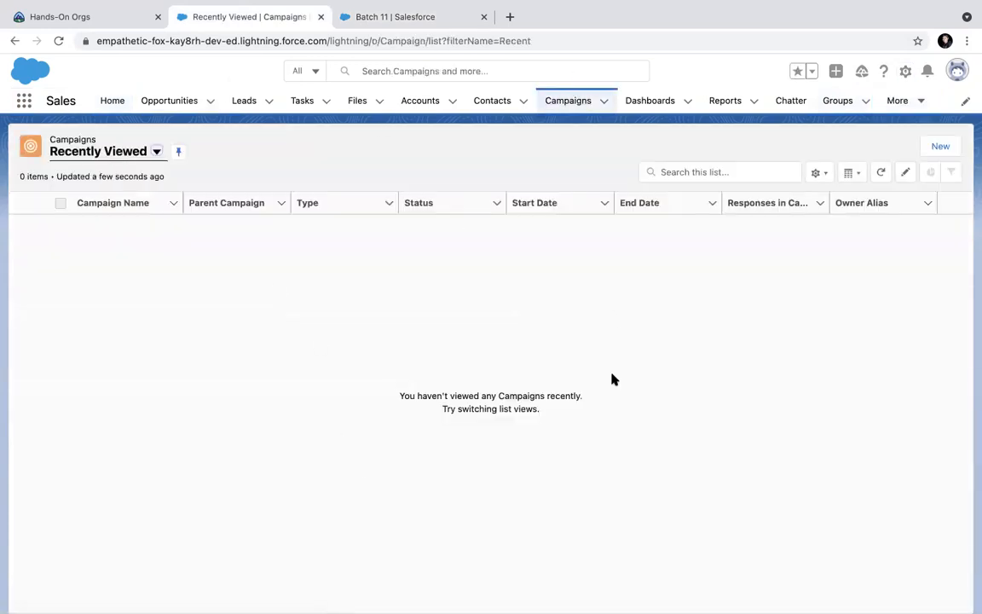
left_click(934, 149)
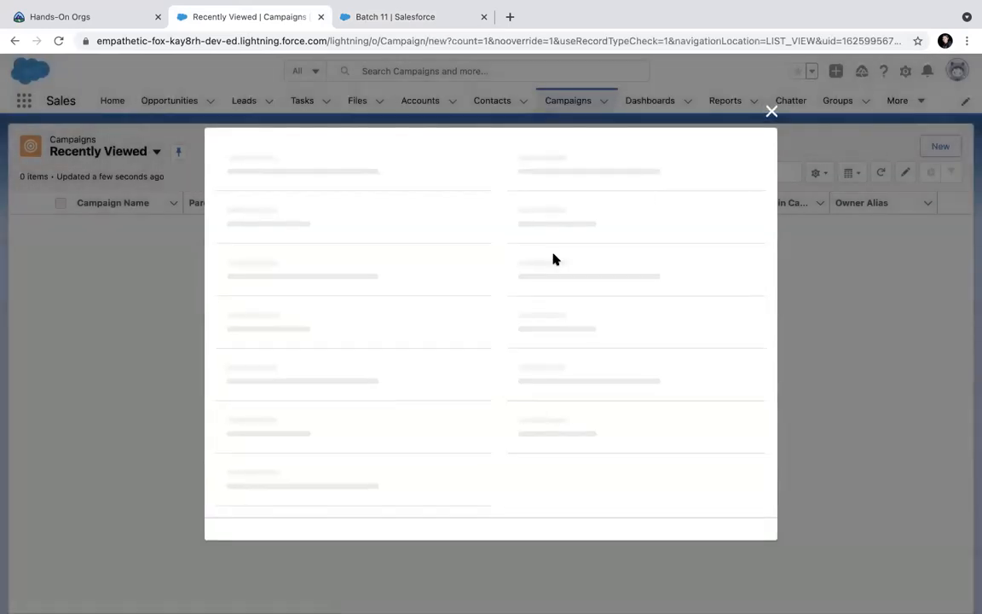
left_click(770, 71)
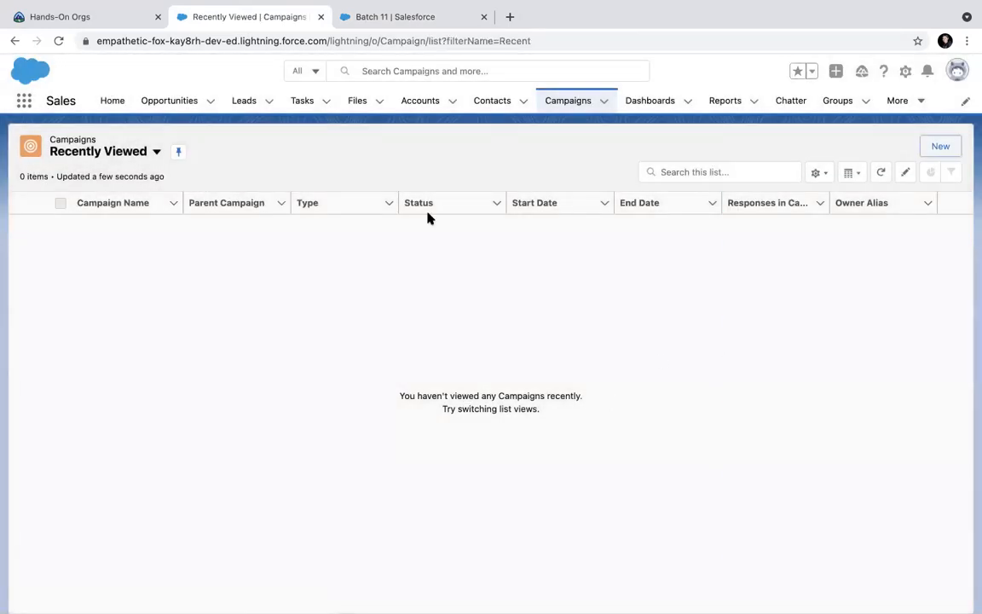
left_click(396, 16)
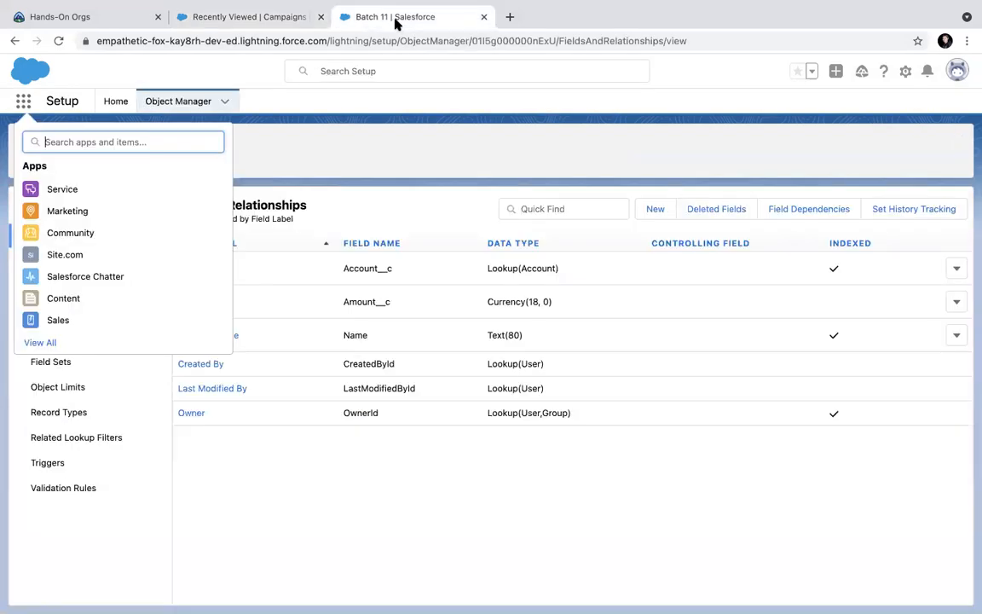
left_click(279, 170)
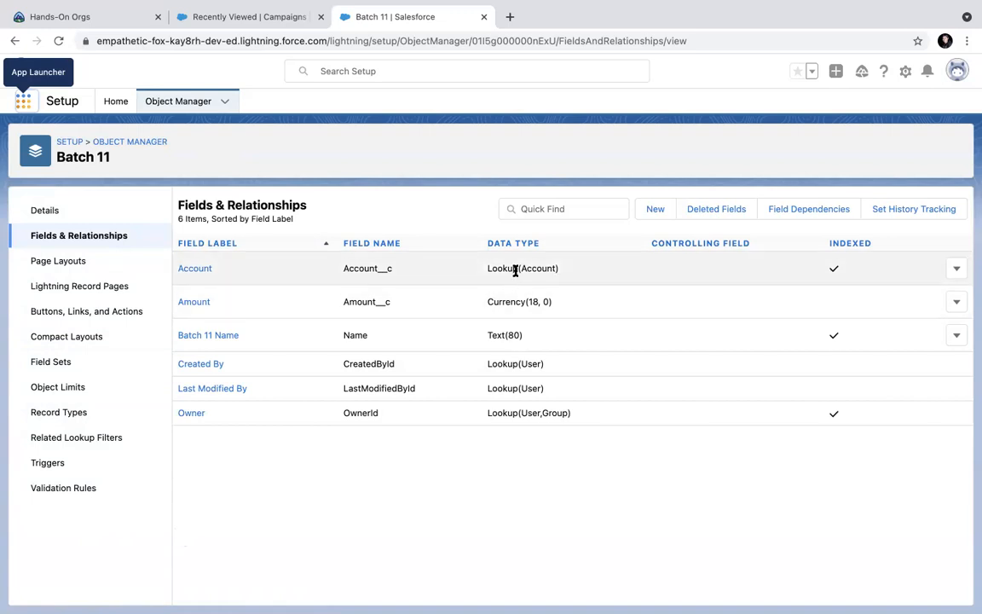
Step: Open the Edge Communications account in the Sales app and go to its Batch 11 related list
left_click(246, 16)
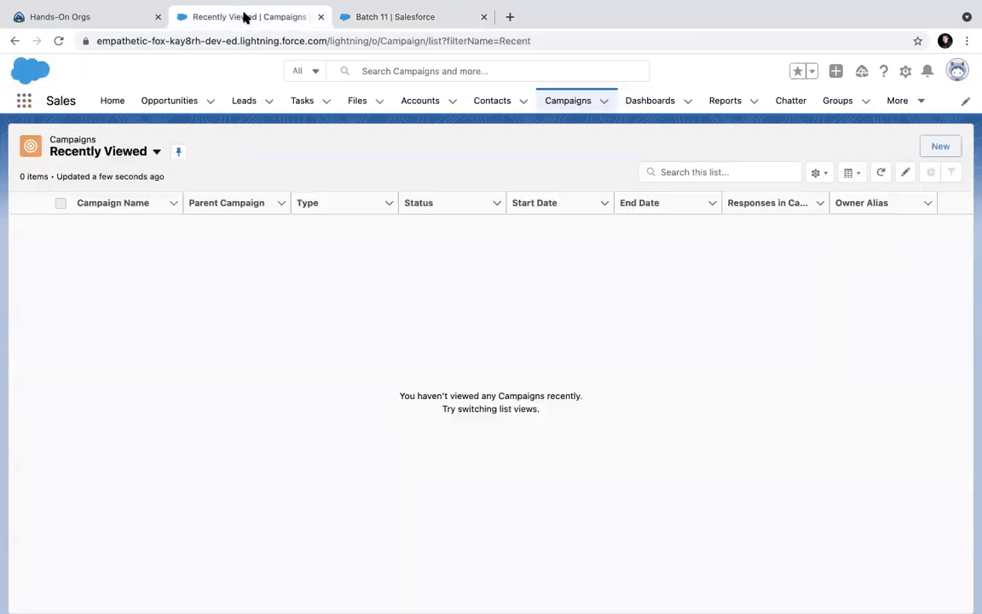
left_click(421, 103)
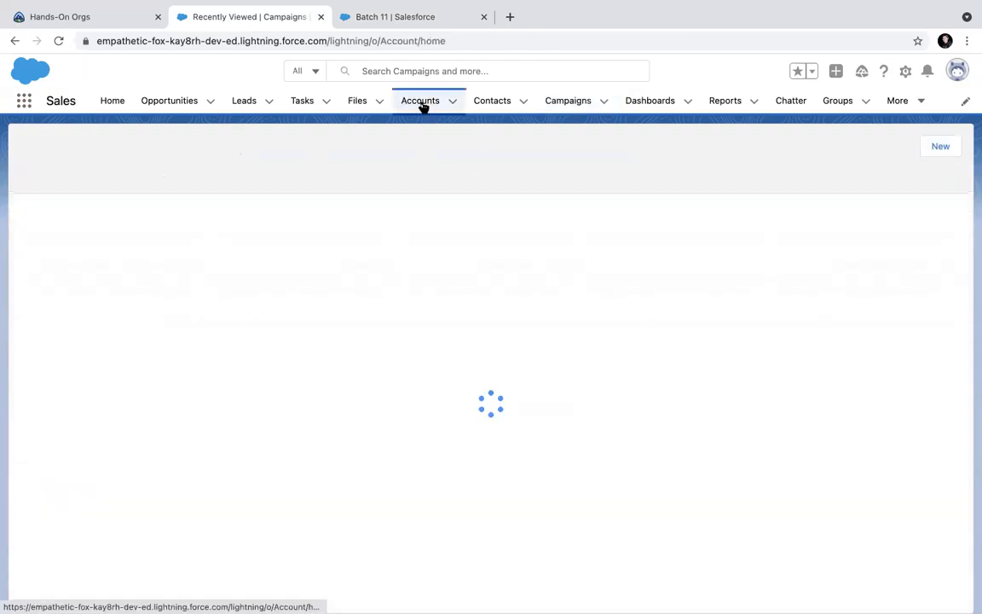
left_click(120, 225)
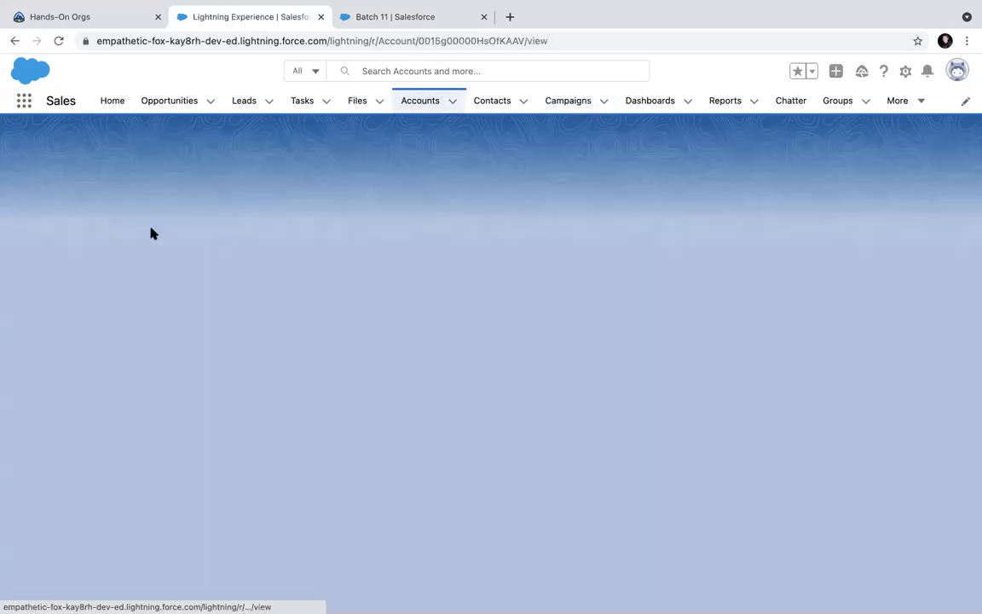
scroll(330, 402, "down", 15)
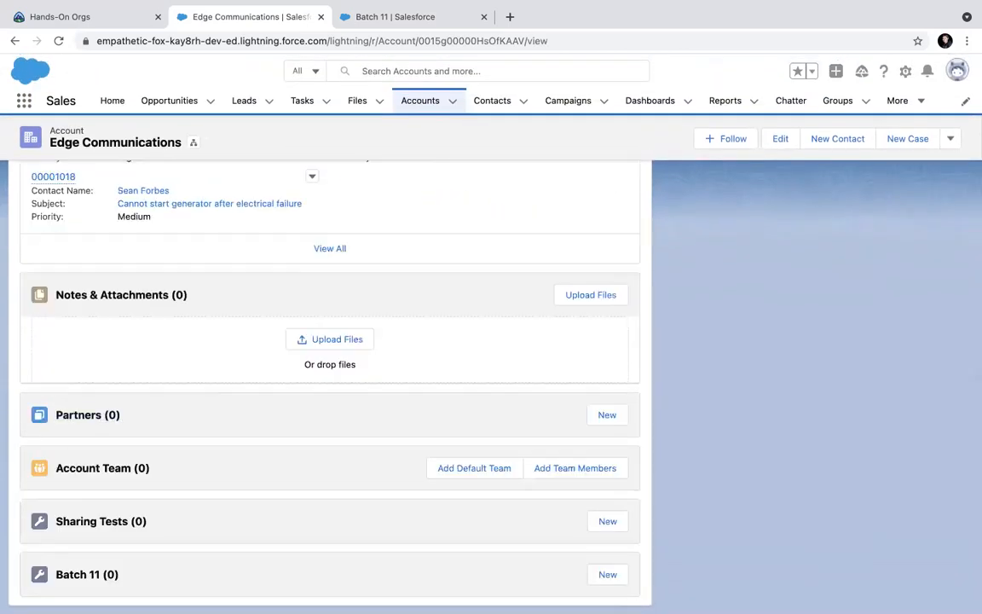
Step: Create a Batch 11 record named Test1 with an amount of 10 under the Edge Communications account
left_click(607, 574)
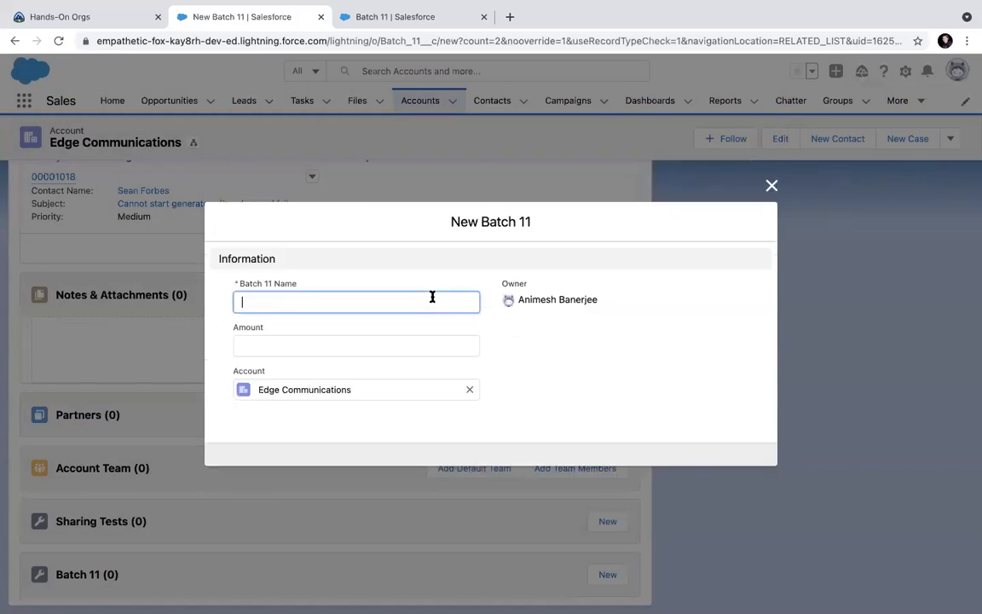
left_click(419, 303)
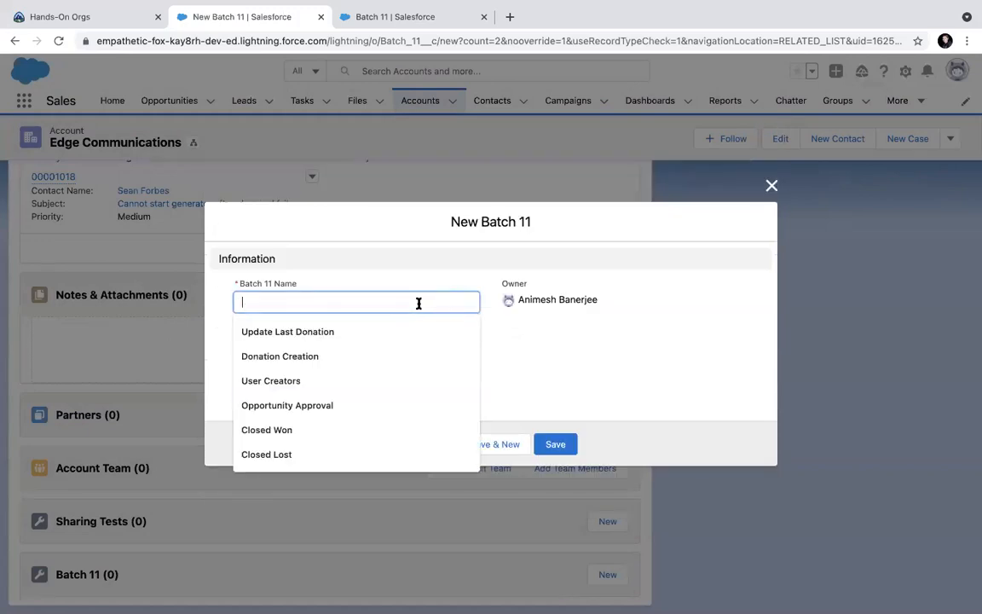
type("Test1")
left_click(392, 342)
type("10")
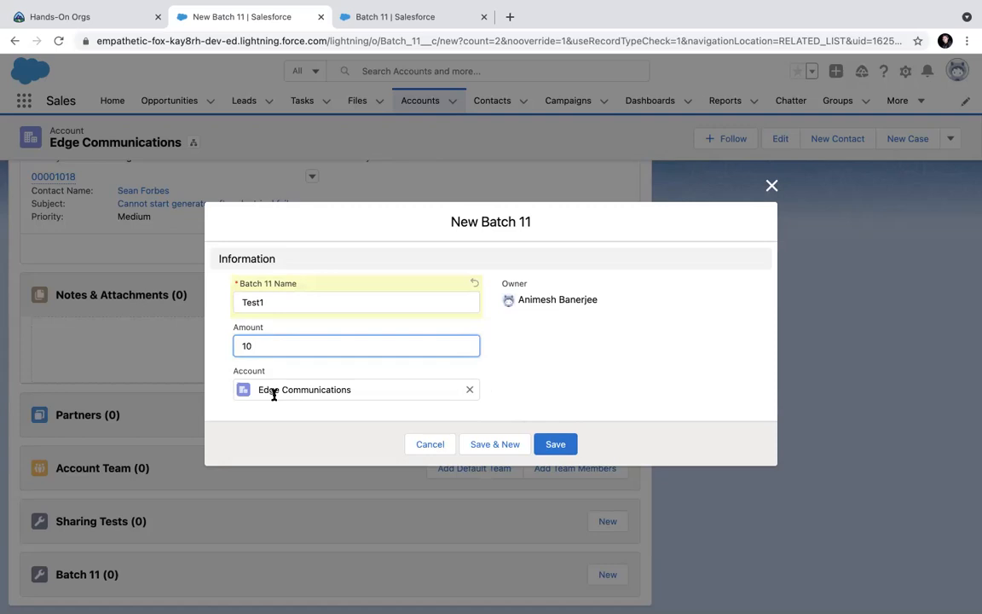
left_click(545, 443)
scroll(673, 448, "down", 2)
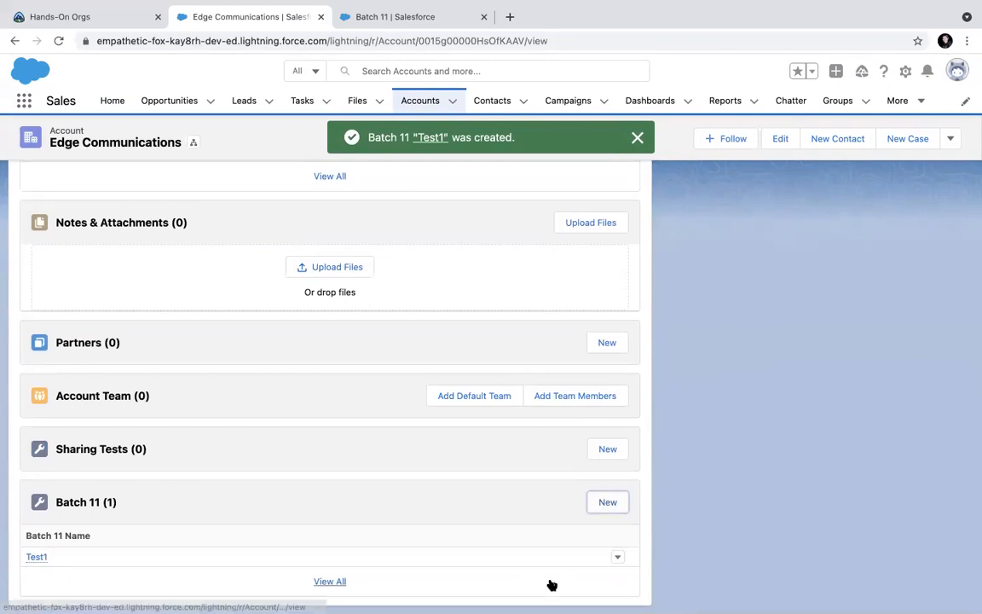
scroll(832, 408, "up", 10)
scroll(832, 408, "down", 10)
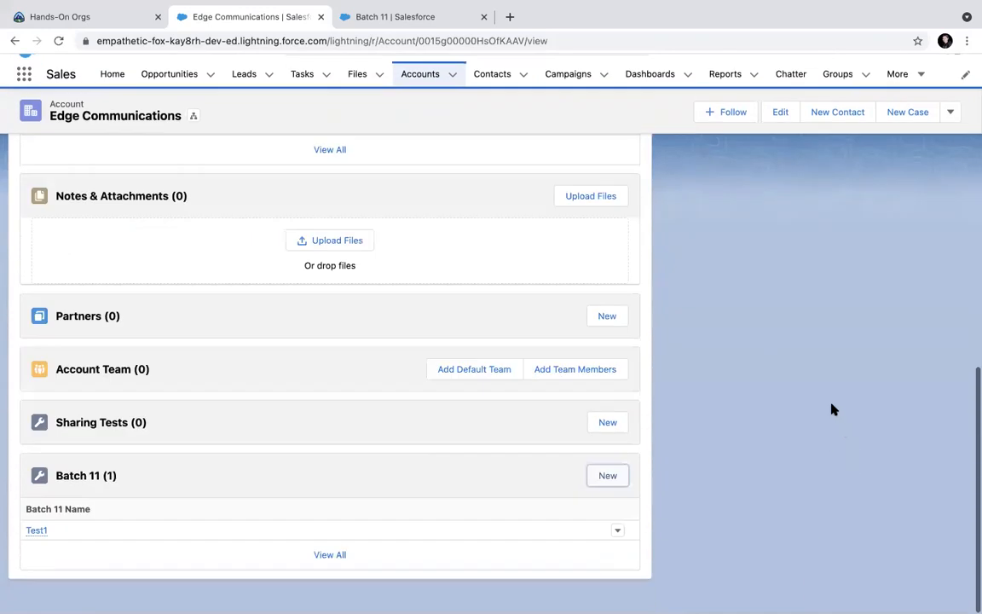
left_click(440, 31)
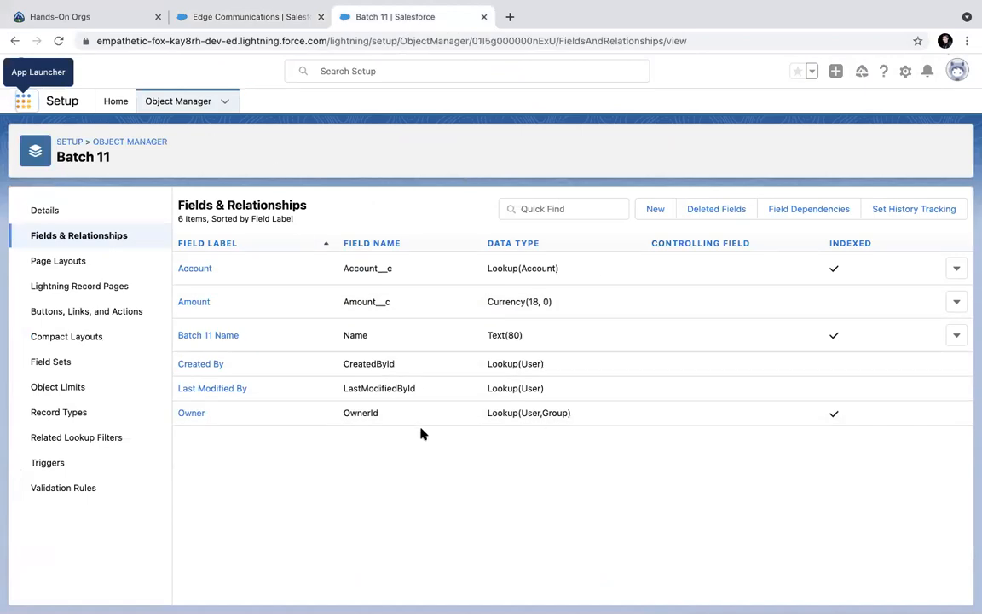
left_click(273, 24)
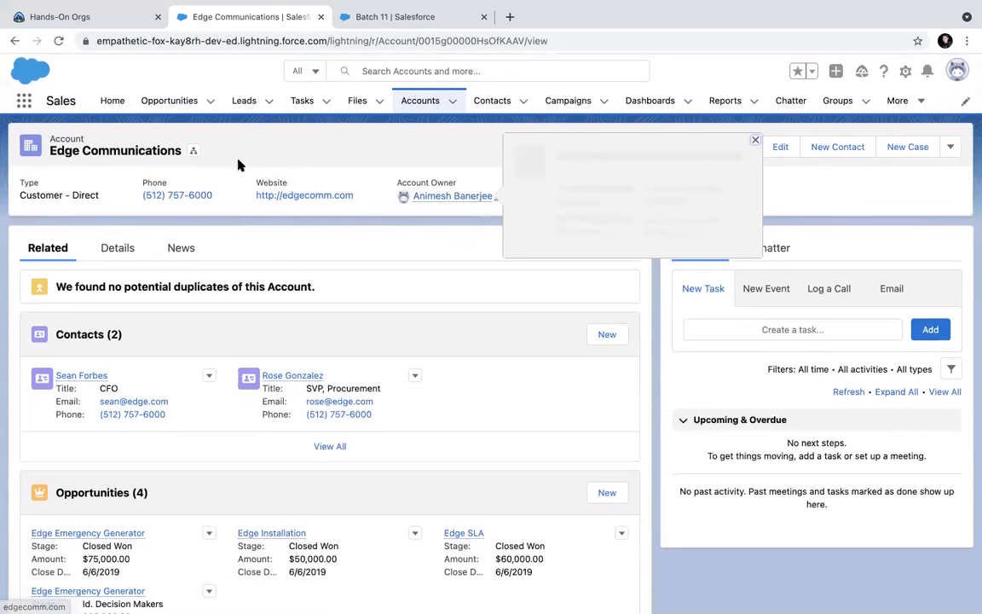
Step: Search Setup for "tab" and open the custom Tabs page
left_click(400, 21)
left_click(115, 102)
left_click(46, 132)
type("tab")
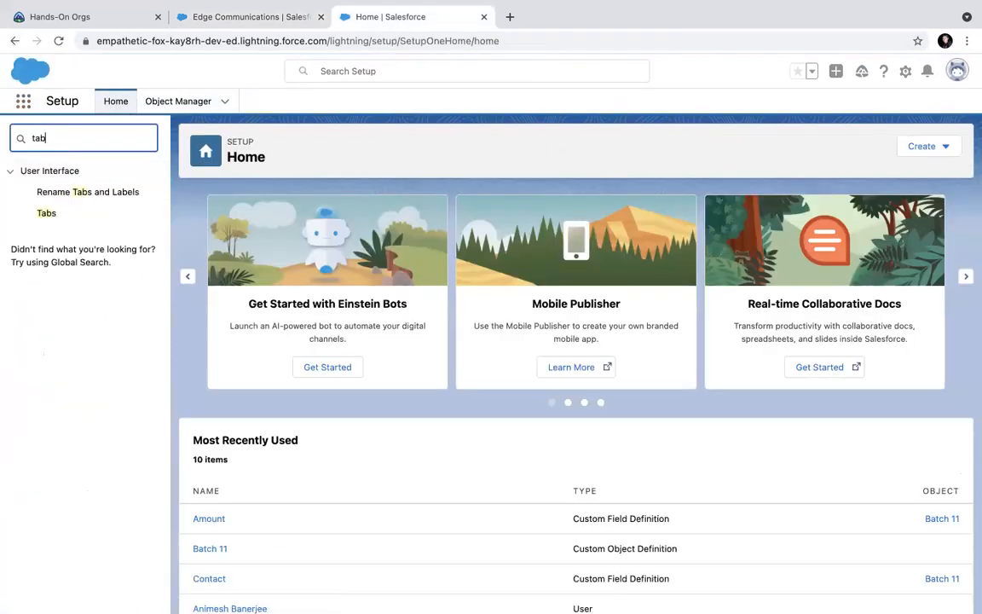
left_click(47, 215)
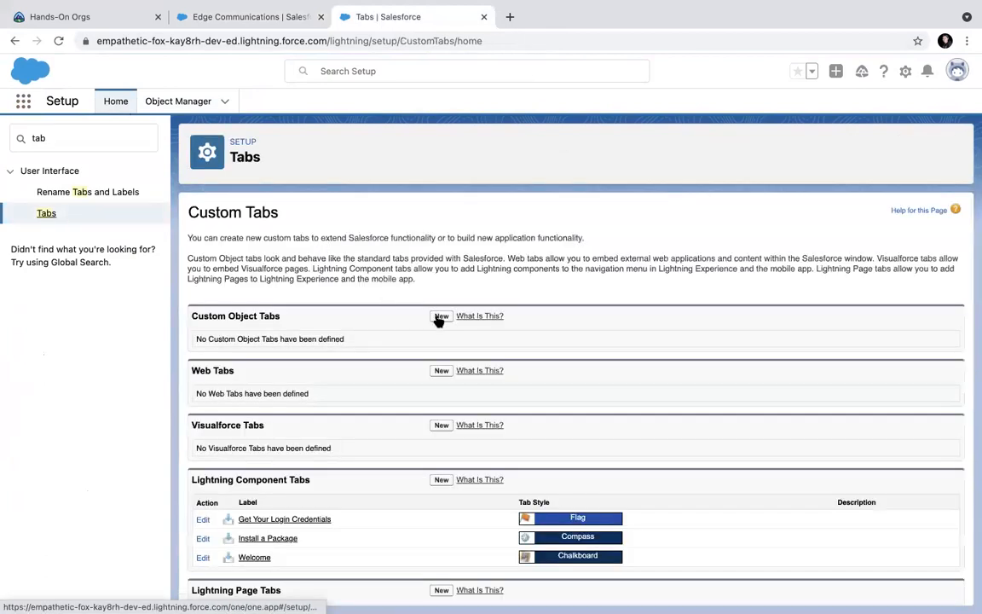
Step: Start a new custom object tab for the Batch 11 object and give it the Jewel tab style
left_click_drag(190, 315, 301, 315)
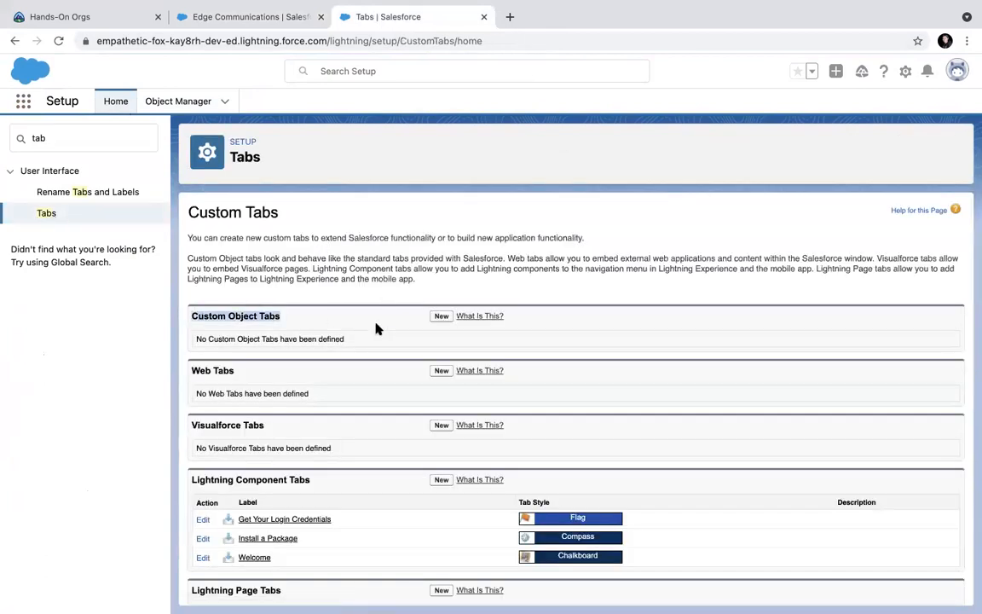
left_click(440, 317)
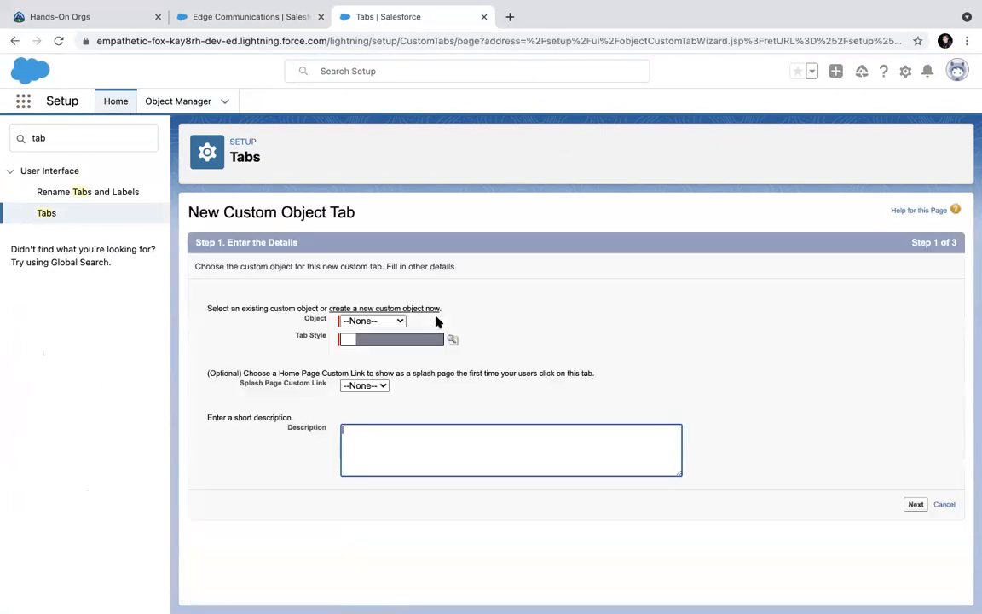
left_click(371, 321)
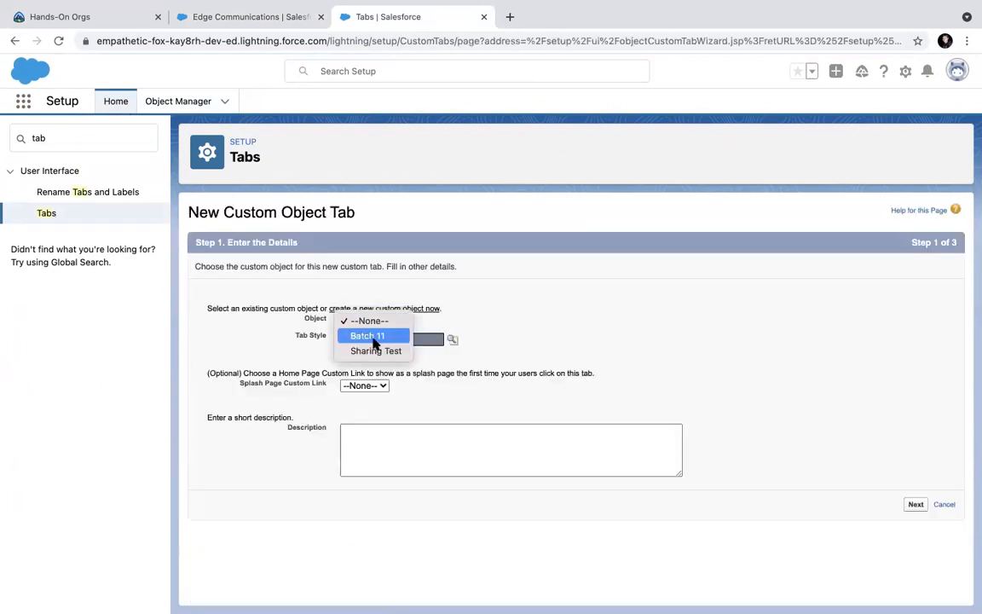
left_click(375, 338)
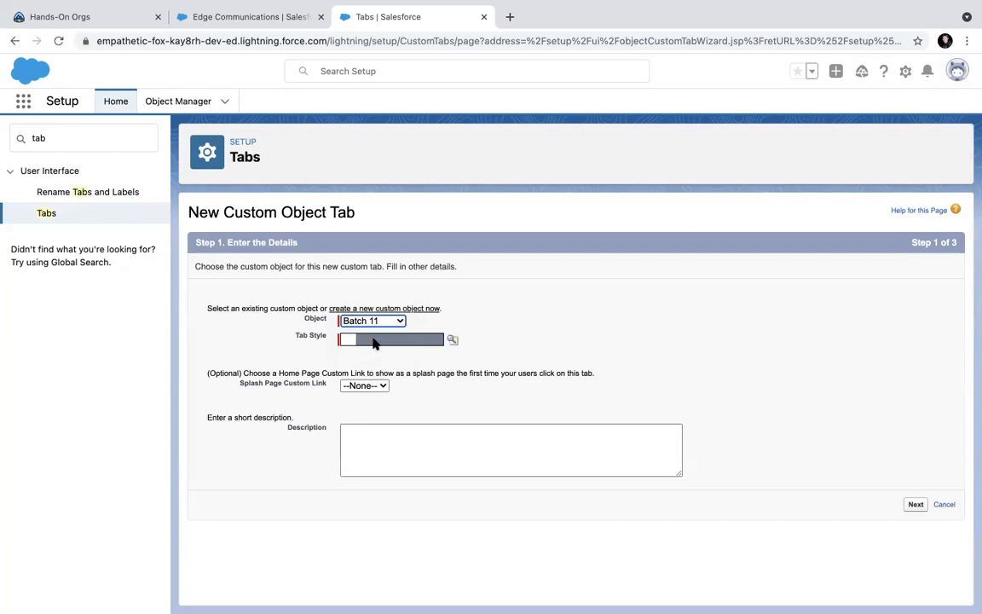
left_click(375, 340)
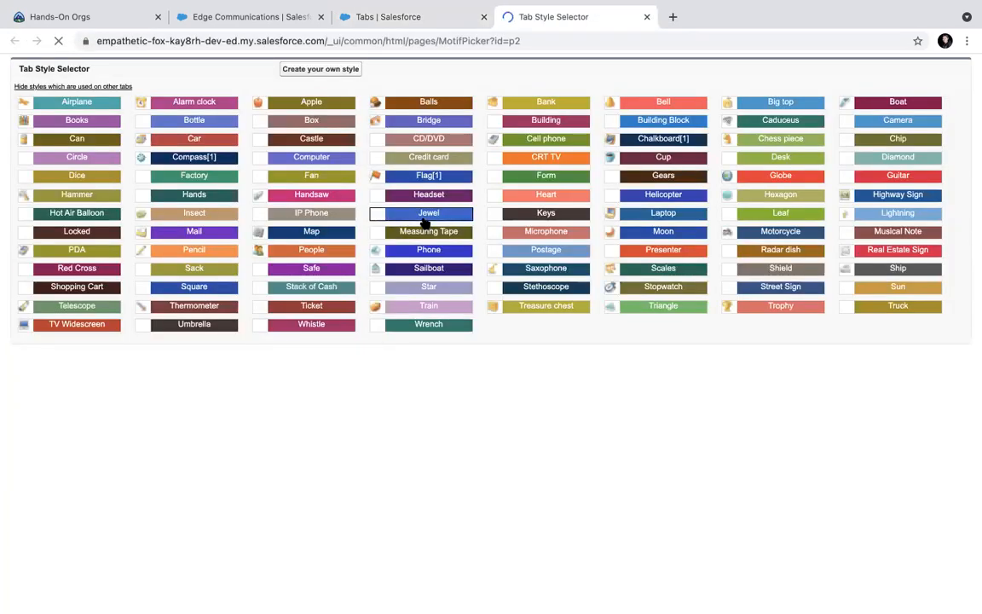
left_click(429, 213)
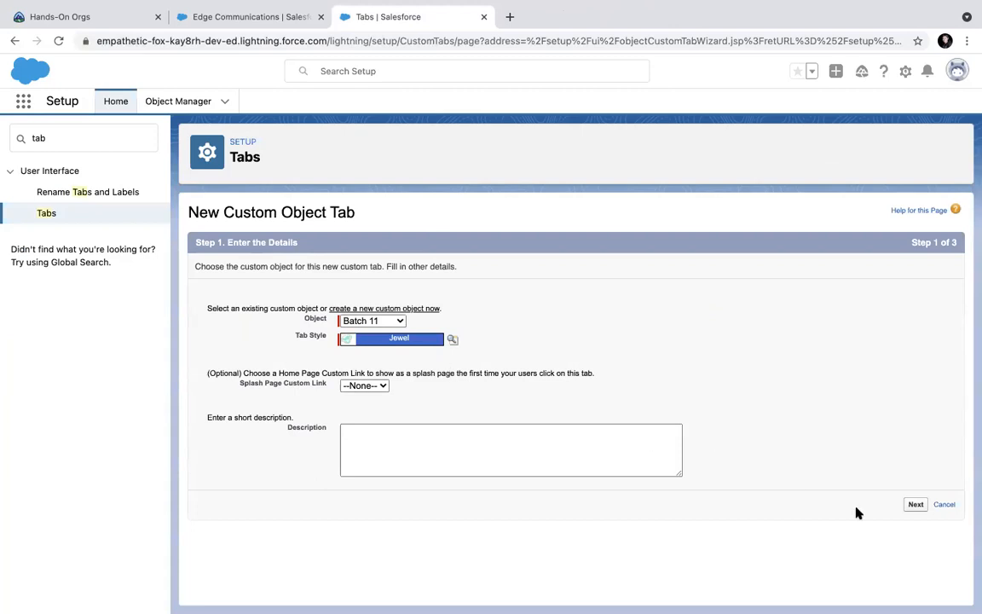
Step: Apply Default On visibility to all profiles for the new tab and continue to the custom app assignment
left_click(916, 505)
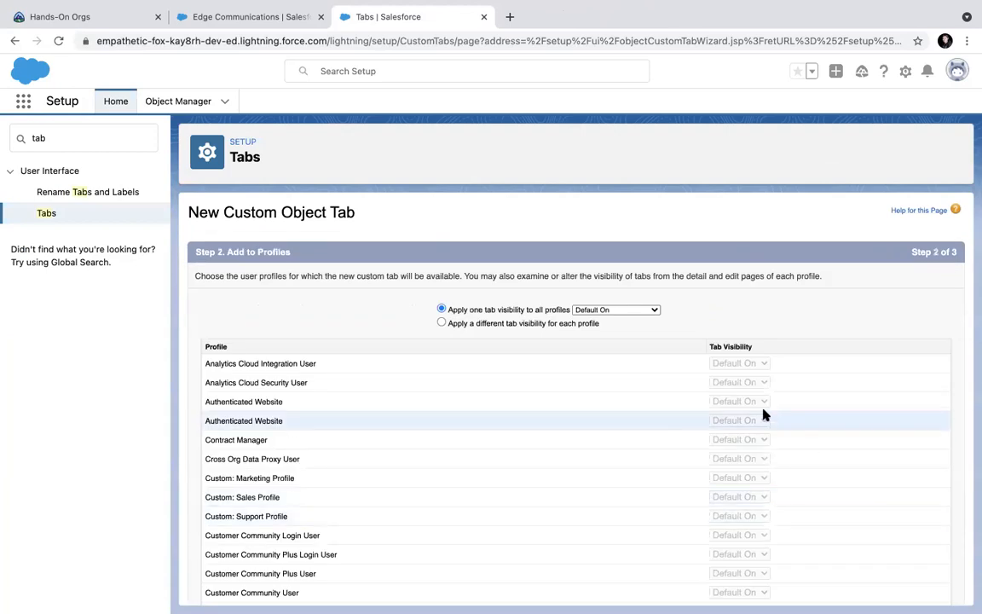
scroll(607, 346, "down", 3)
scroll(607, 348, "down", 5)
scroll(607, 348, "up", 8)
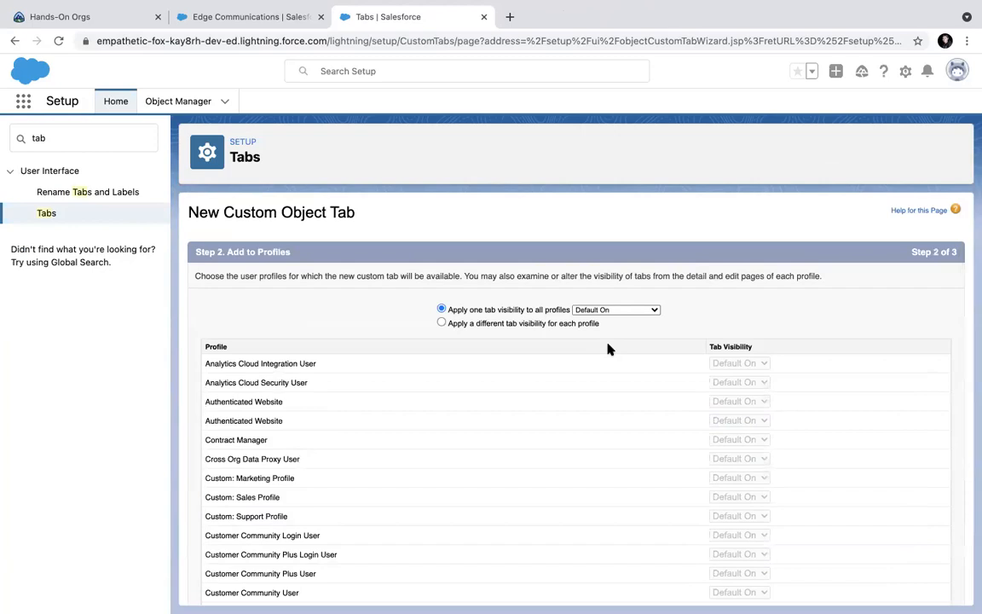
left_click(598, 310)
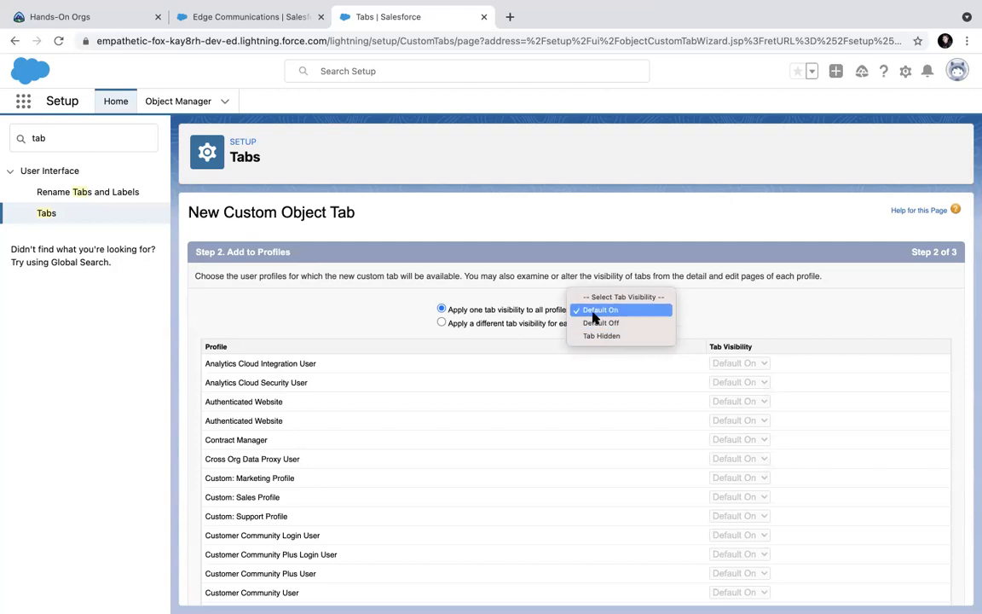
left_click(594, 312)
scroll(630, 405, "down", 5)
scroll(630, 409, "down", 5)
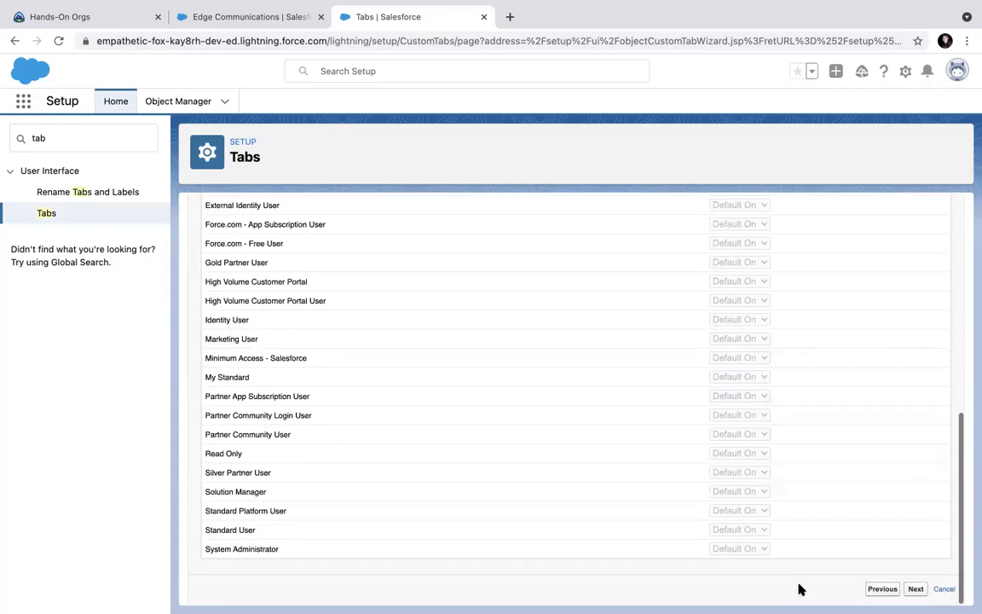
left_click(915, 588)
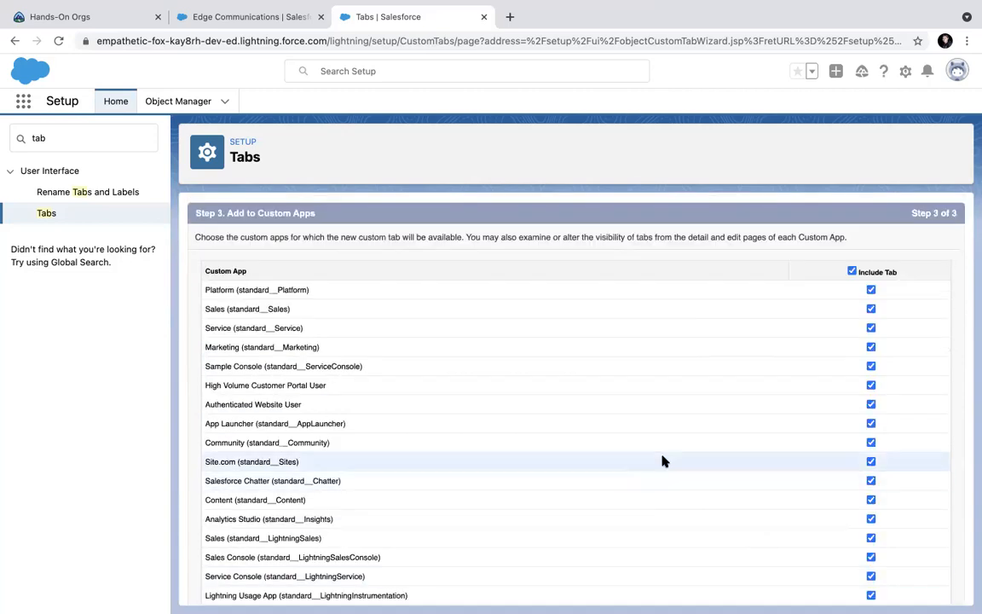
Step: Include the new tab only in the Sales (standard__Sales) and Service (standard__Service) apps, and save it
scroll(682, 456, "down", 2)
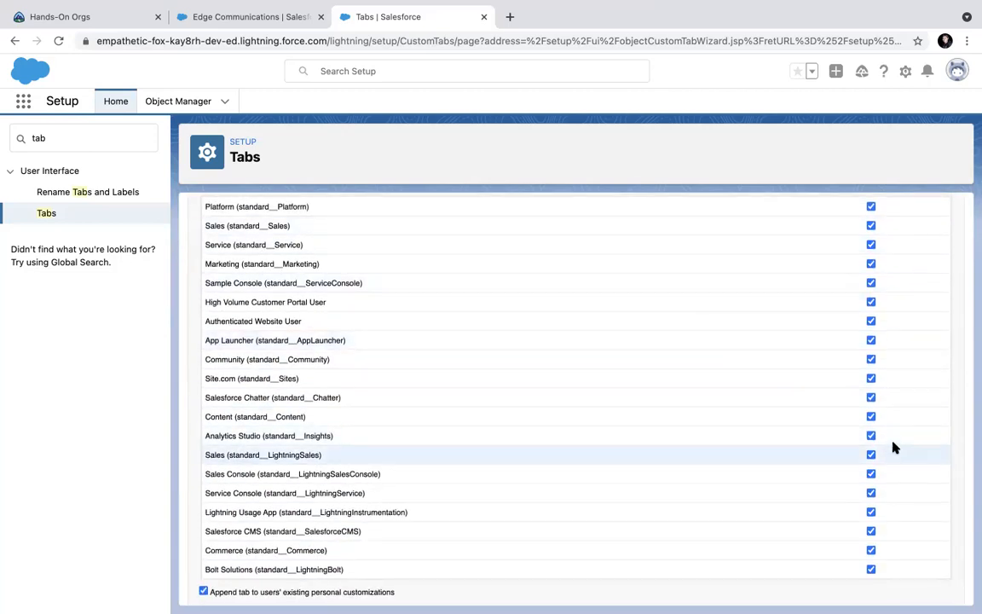
scroll(893, 446, "up", 2)
scroll(893, 446, "down", 3)
scroll(893, 447, "left", 5)
scroll(893, 446, "up", 10)
scroll(893, 446, "down", 10)
left_click(914, 587)
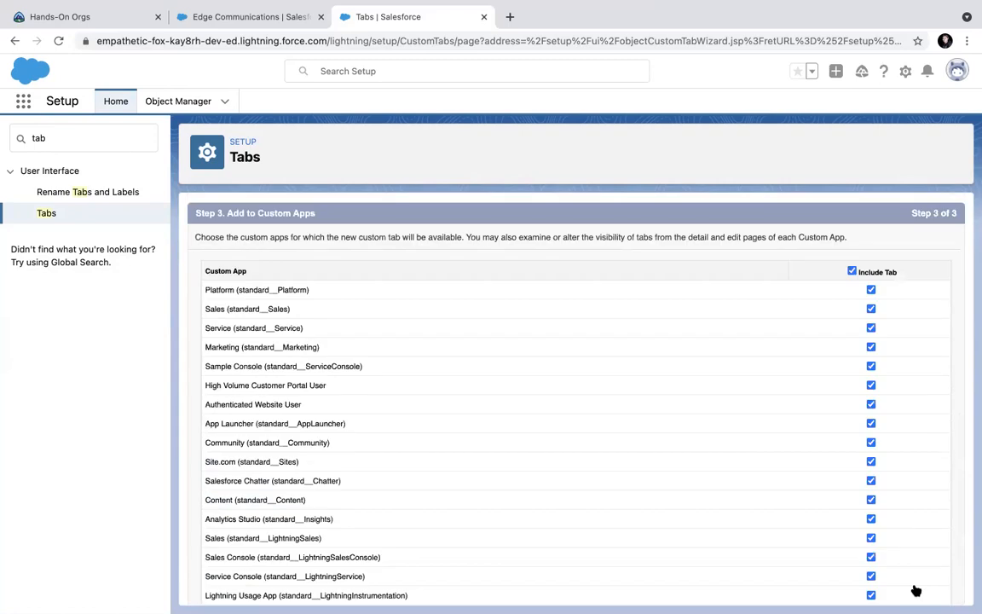
left_click(852, 271)
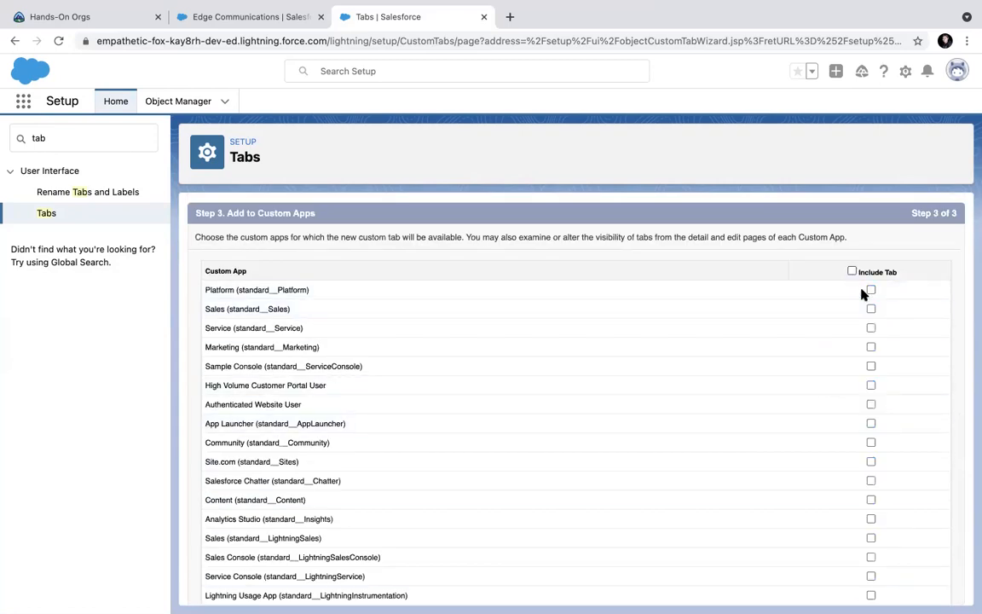
left_click(870, 308)
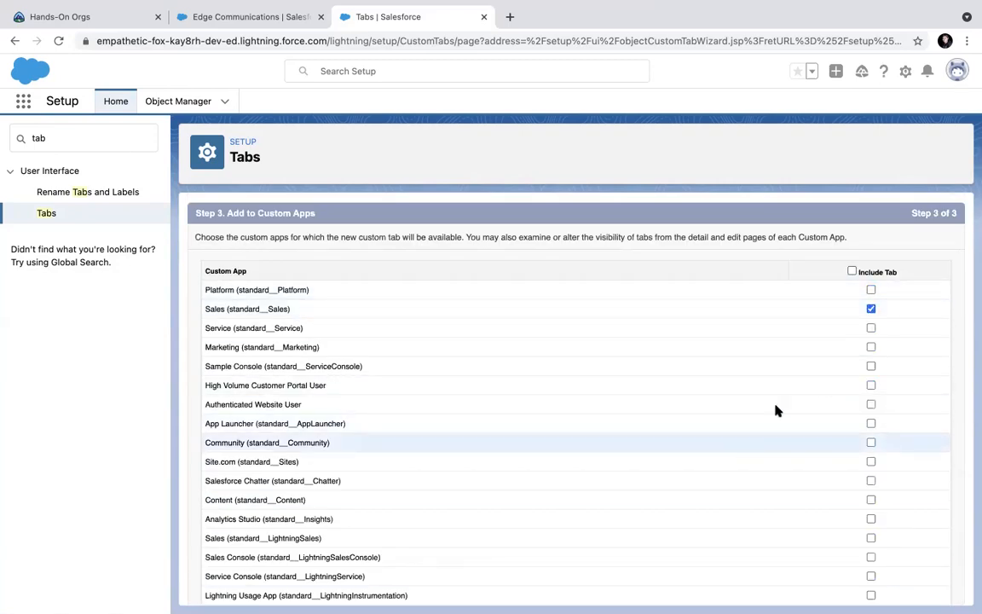
scroll(774, 430, "down", 2)
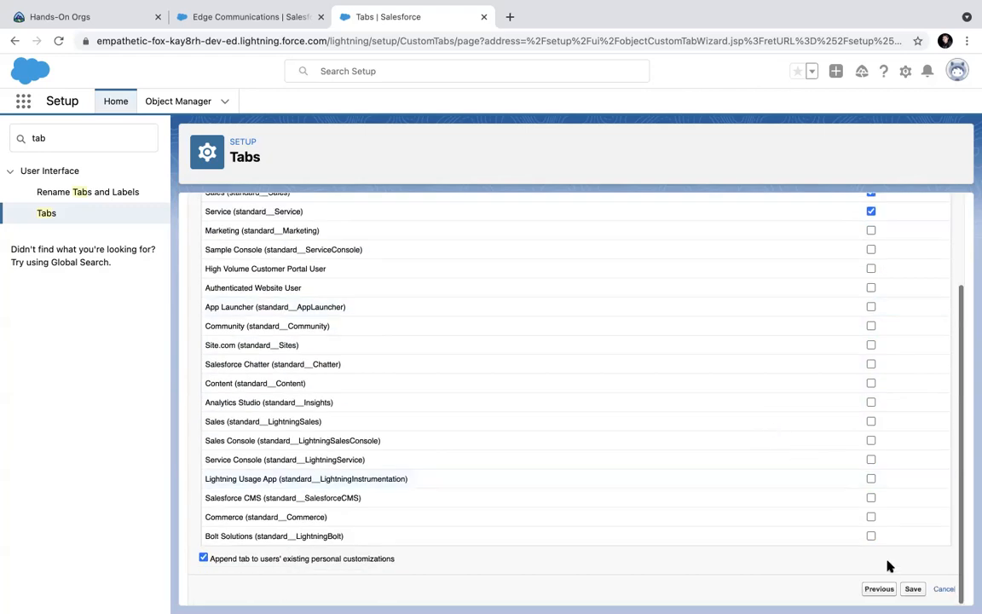
left_click(913, 589)
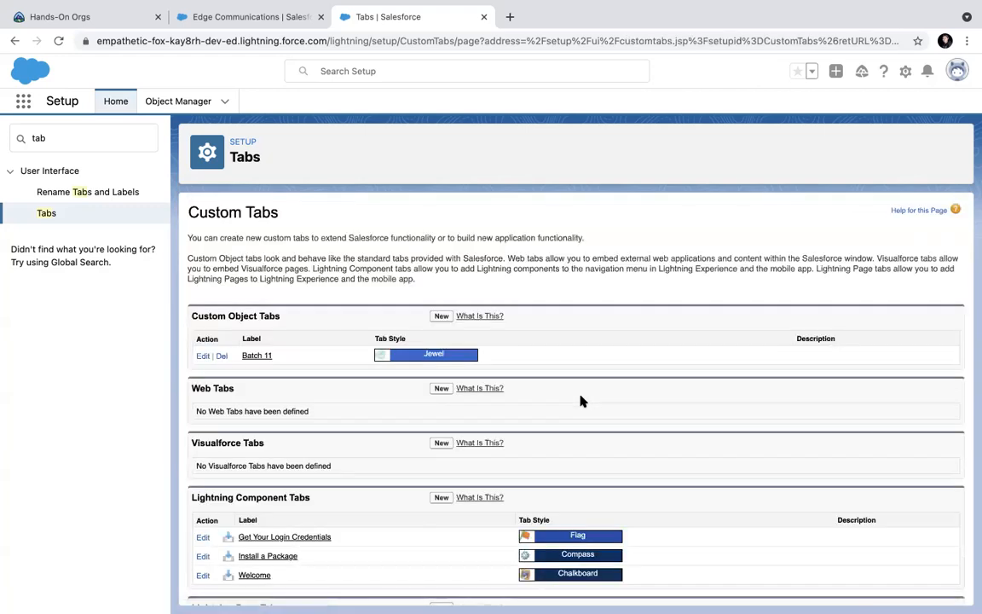
Step: Reload the Edge Communications account page and check the Sales app's additional navigation items for the Batch 11 tab
left_click(265, 12)
left_click(58, 41)
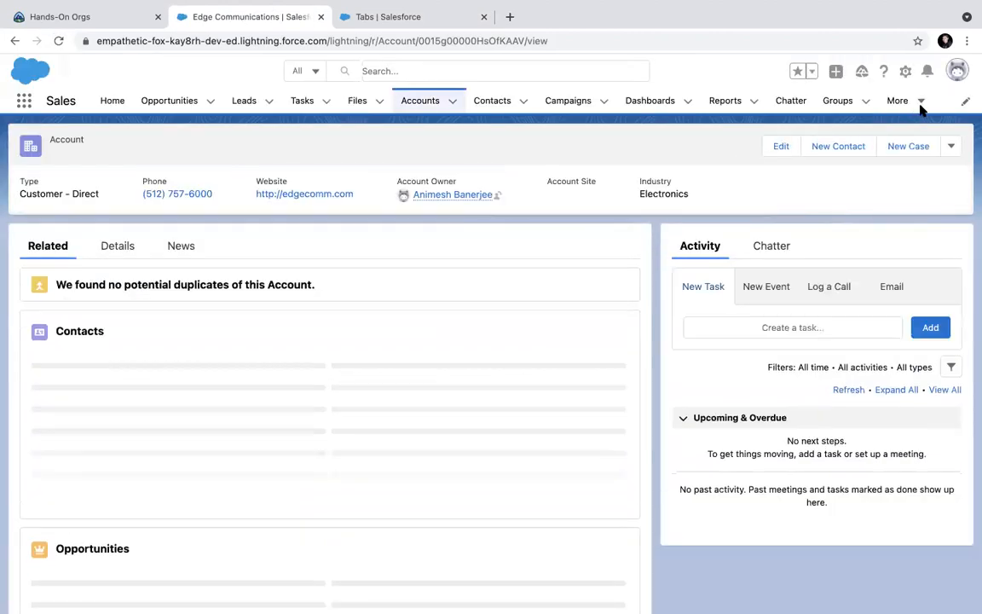
left_click(921, 103)
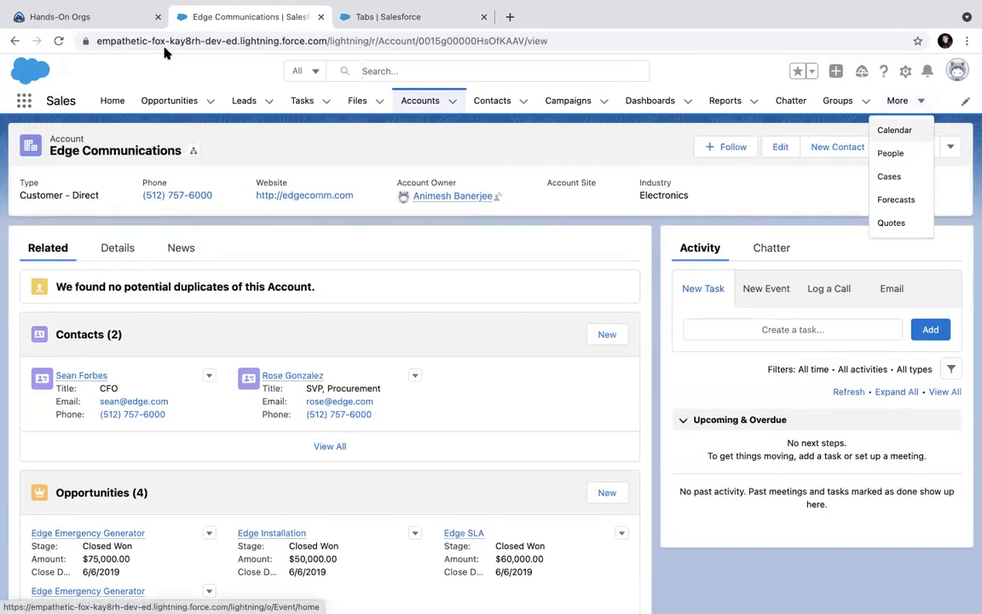
left_click(58, 41)
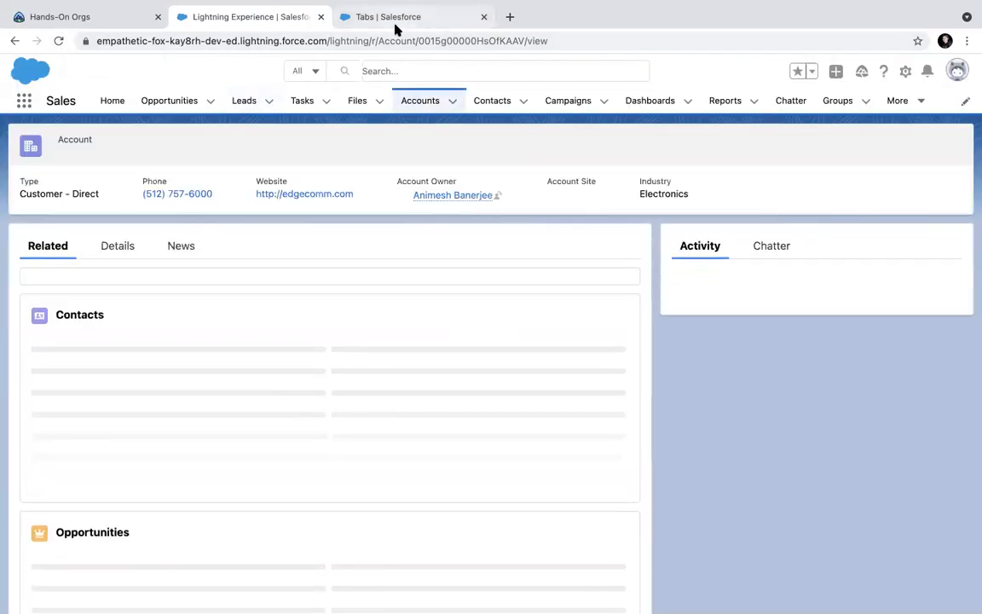
left_click(394, 19)
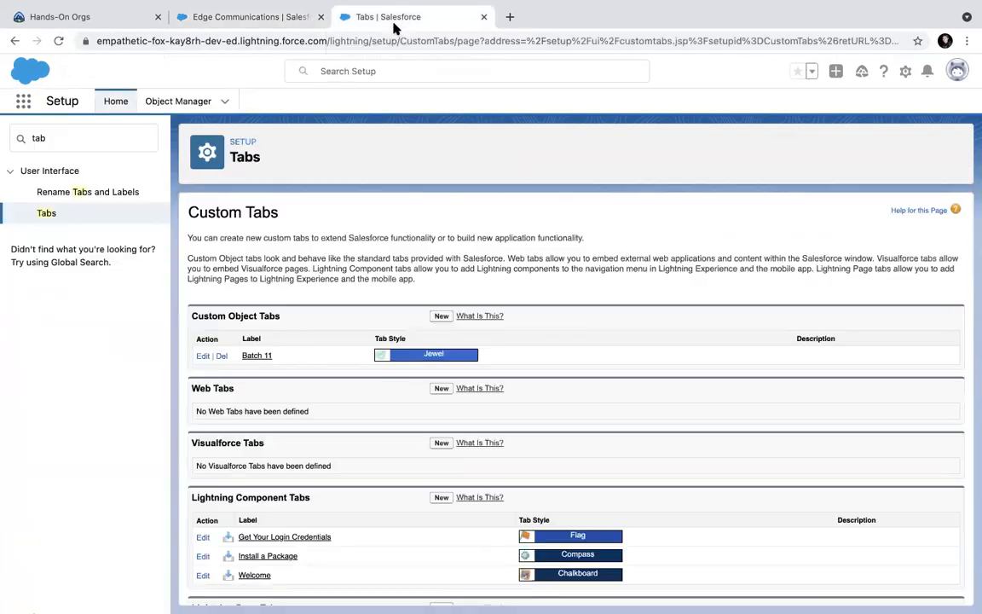
left_click(247, 23)
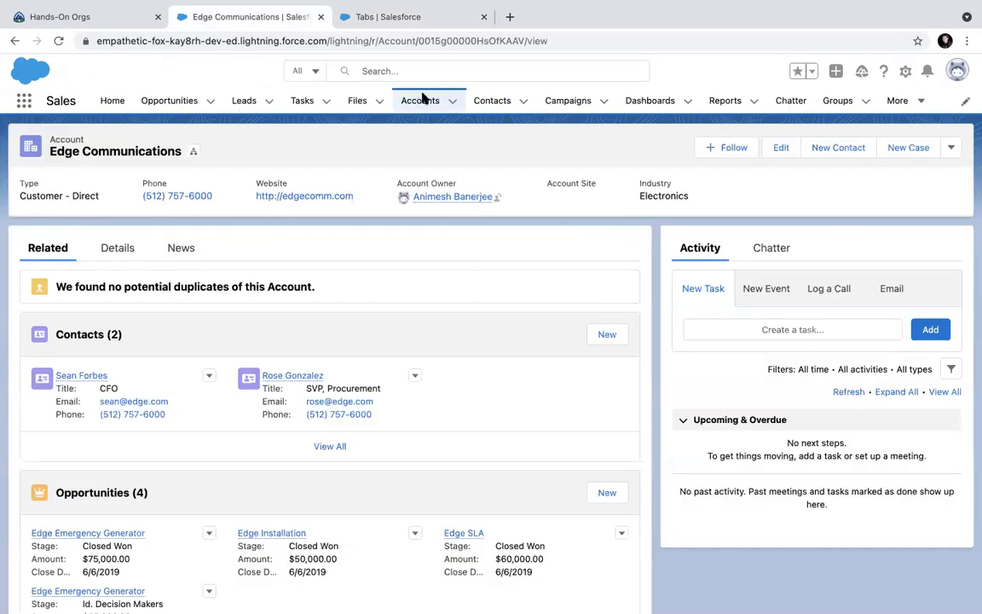
left_click(921, 102)
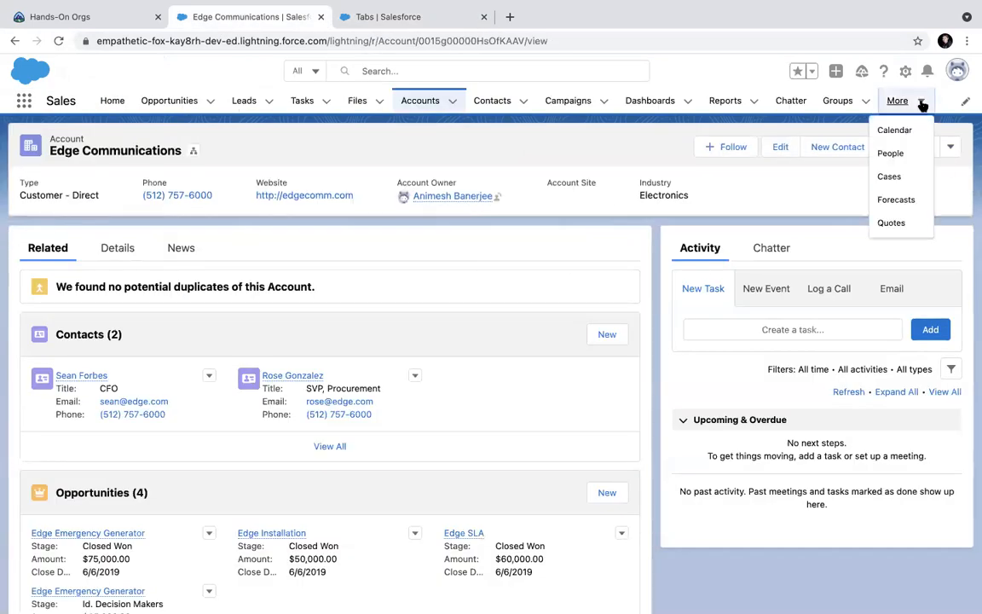
Step: Find the Batch 11 item by searching for "b" among apps and items, open it, and display its All list view
left_click(24, 101)
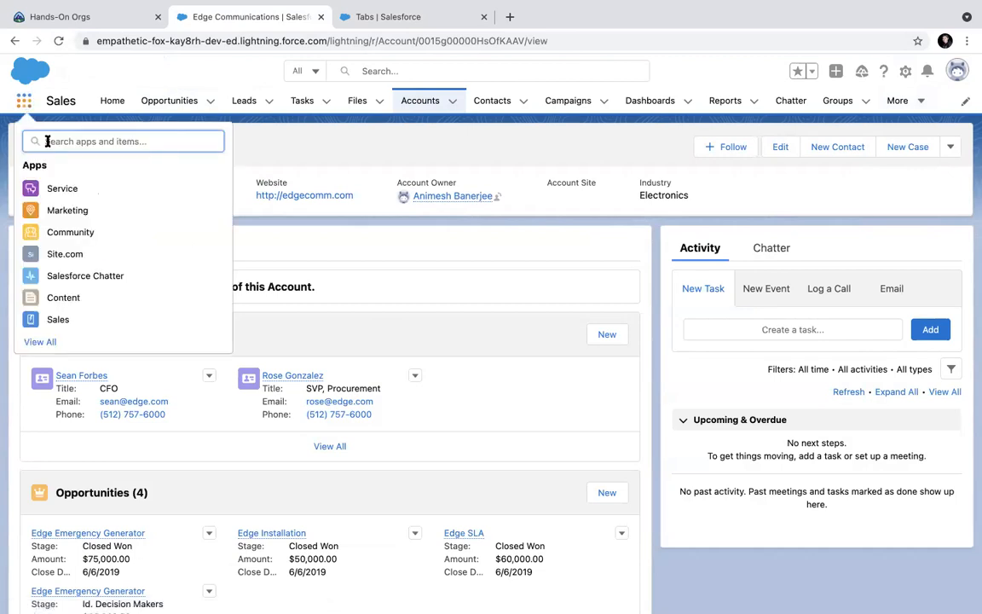
type("b")
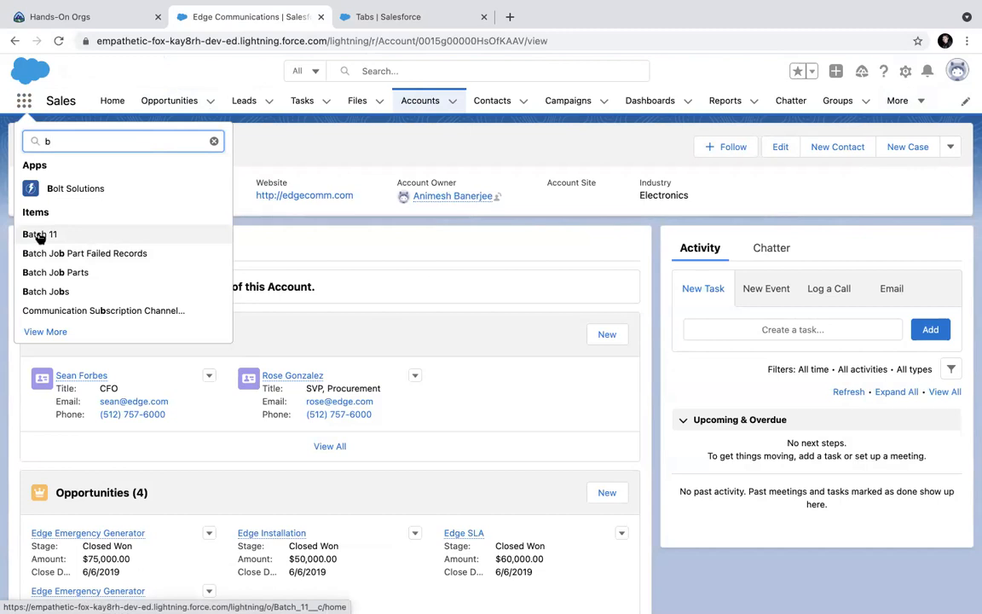
left_click(39, 236)
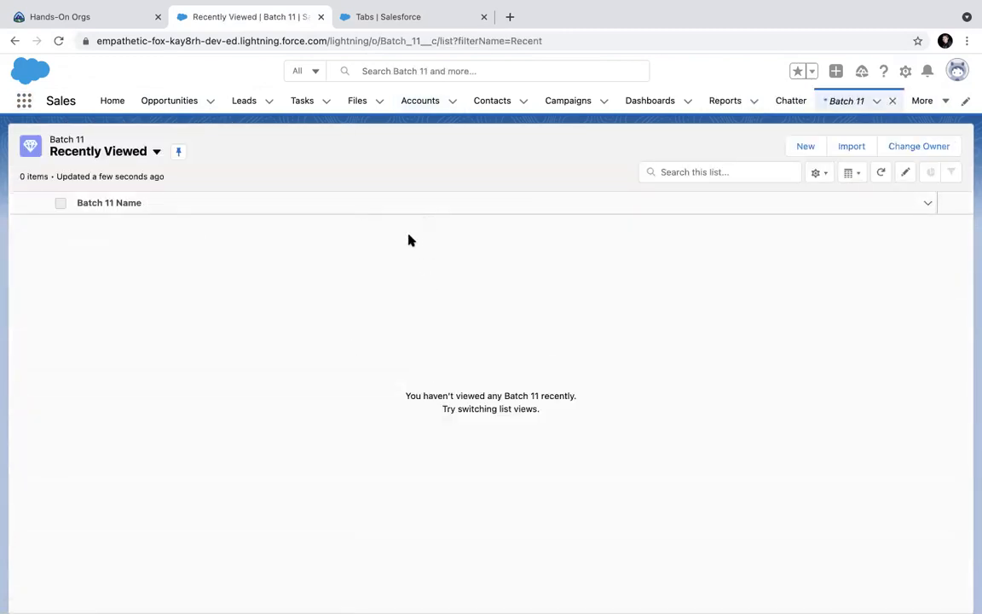
left_click(156, 152)
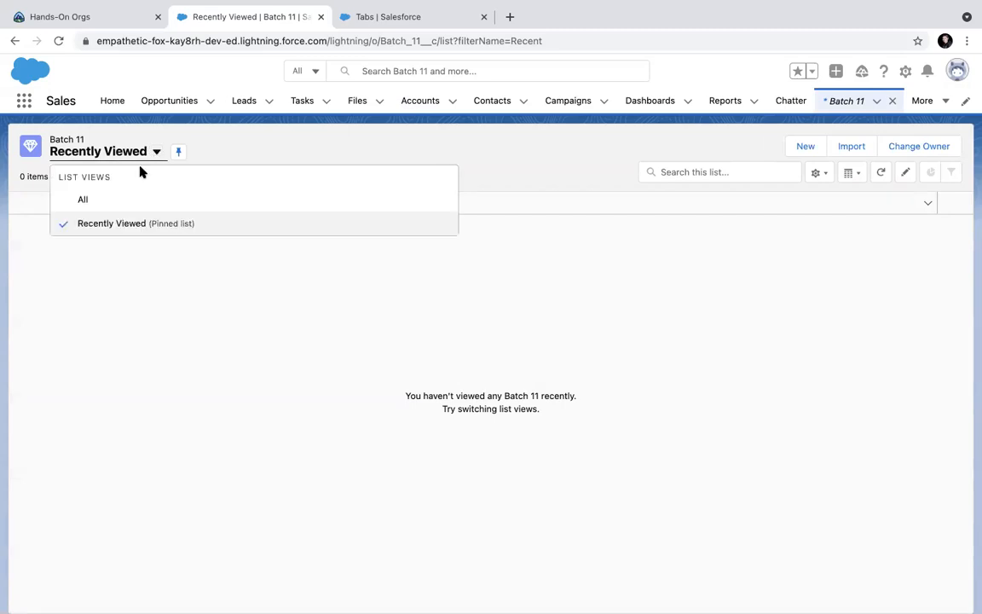
left_click(96, 201)
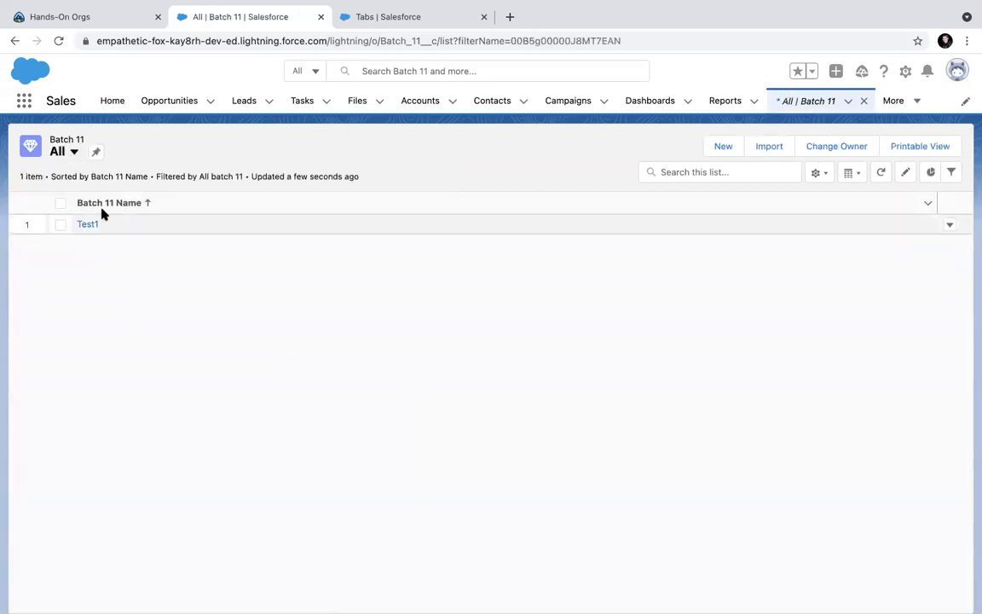
Step: Add the Account, Amount and Record ID fields as visible columns in the Batch 11 All list view and save
left_click(823, 177)
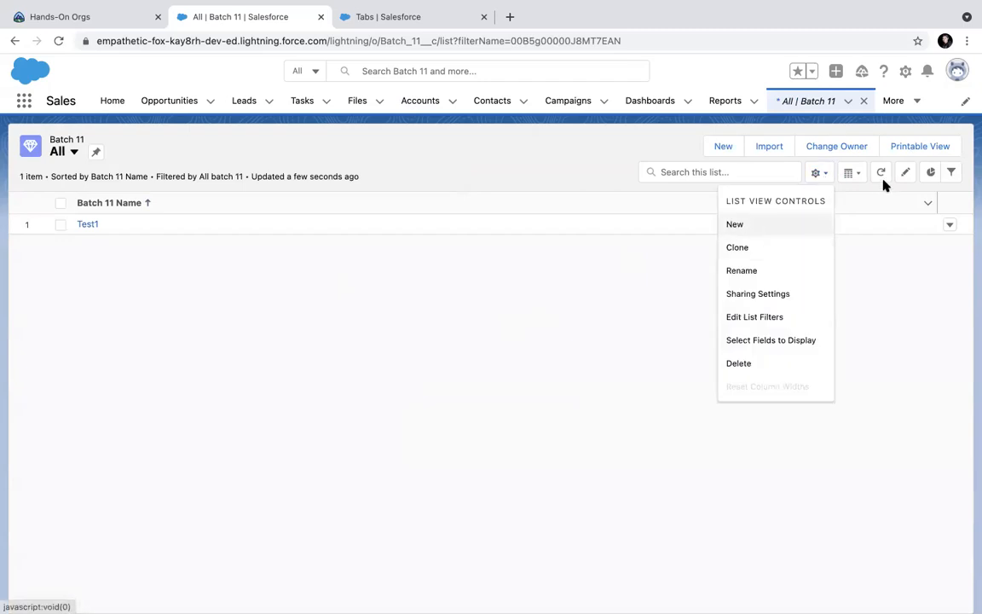
left_click(862, 177)
left_click(861, 176)
left_click(823, 175)
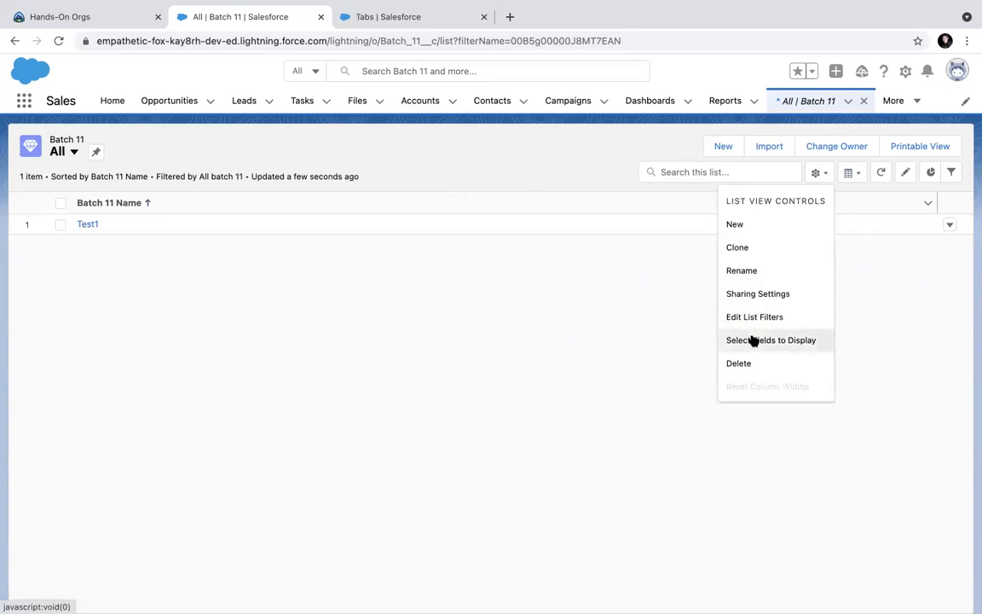
left_click(752, 339)
left_click(394, 304)
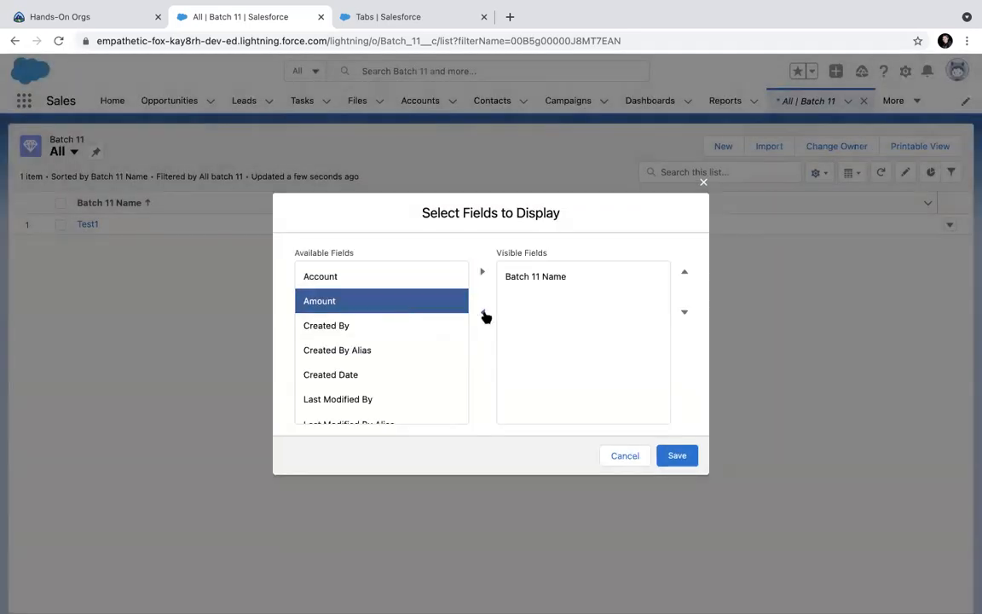
left_click(405, 278)
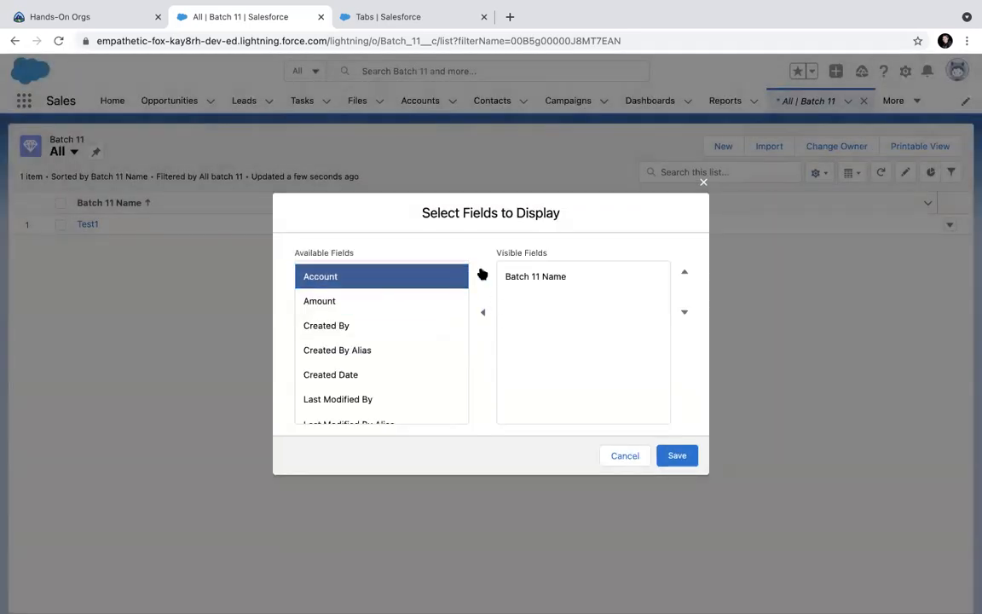
left_click(482, 272)
left_click(377, 279)
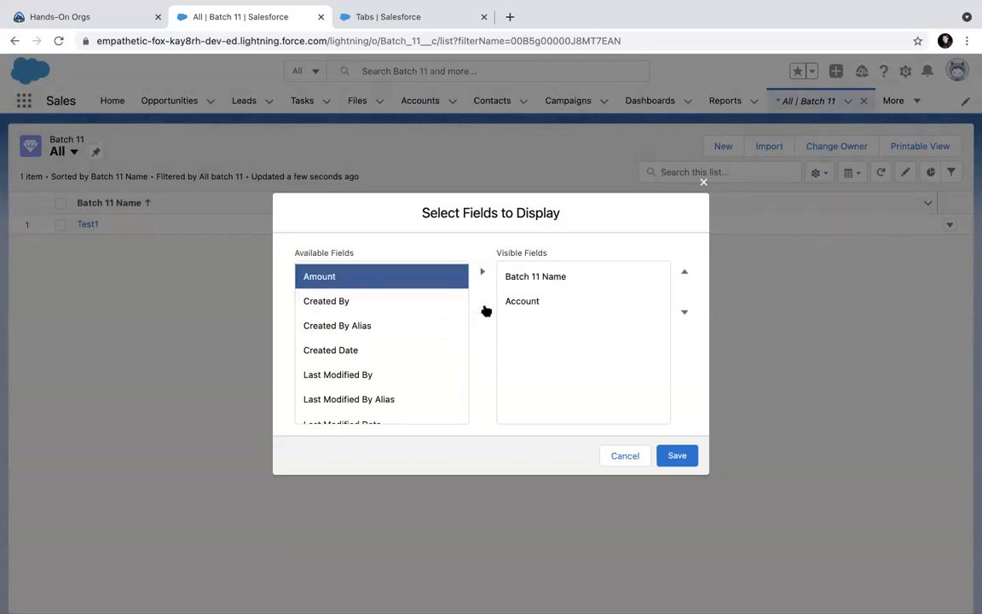
left_click(483, 272)
scroll(428, 356, "down", 3)
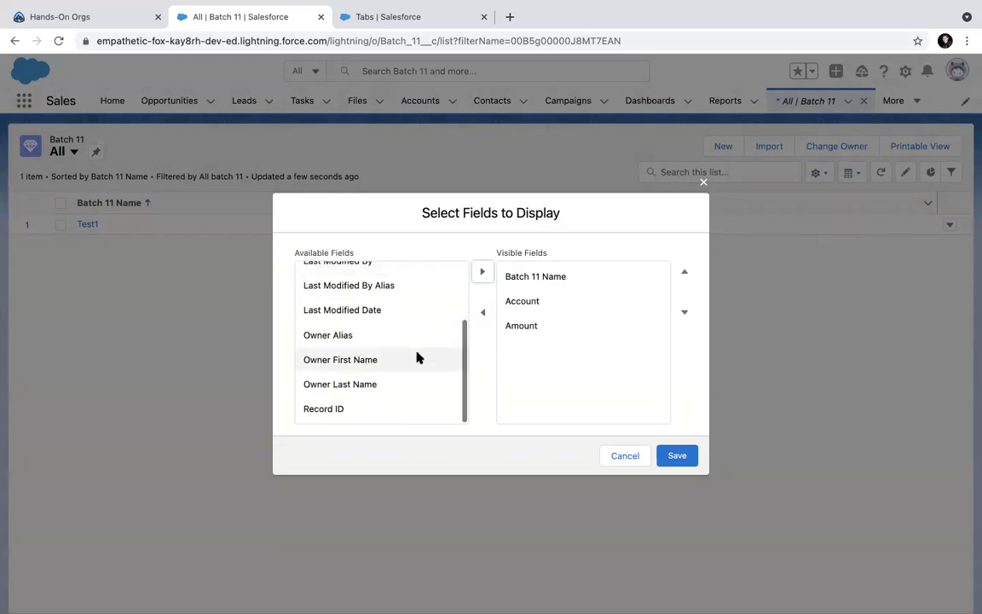
left_click(400, 410)
left_click(482, 272)
left_click(678, 455)
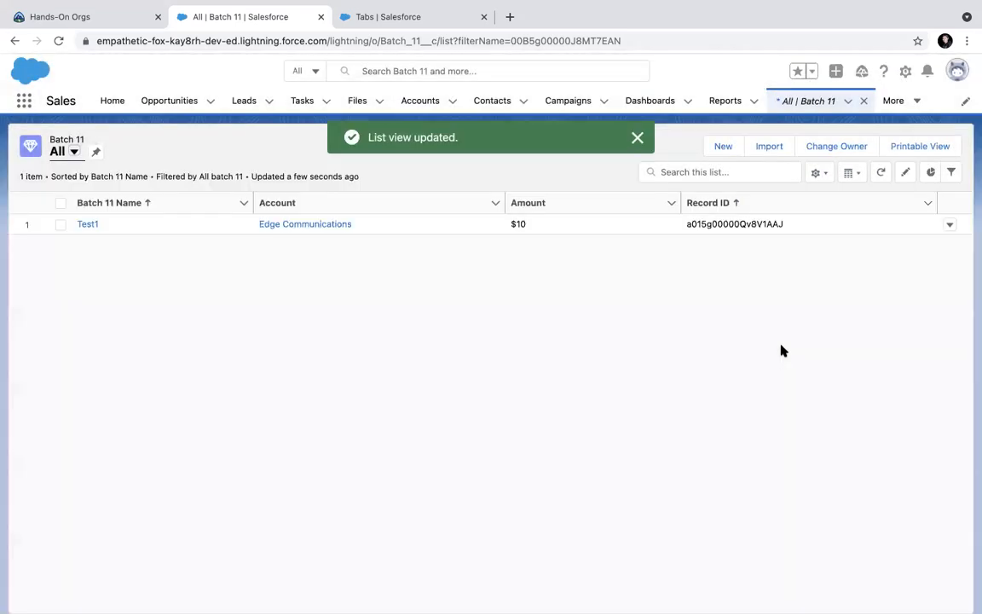
left_click(636, 138)
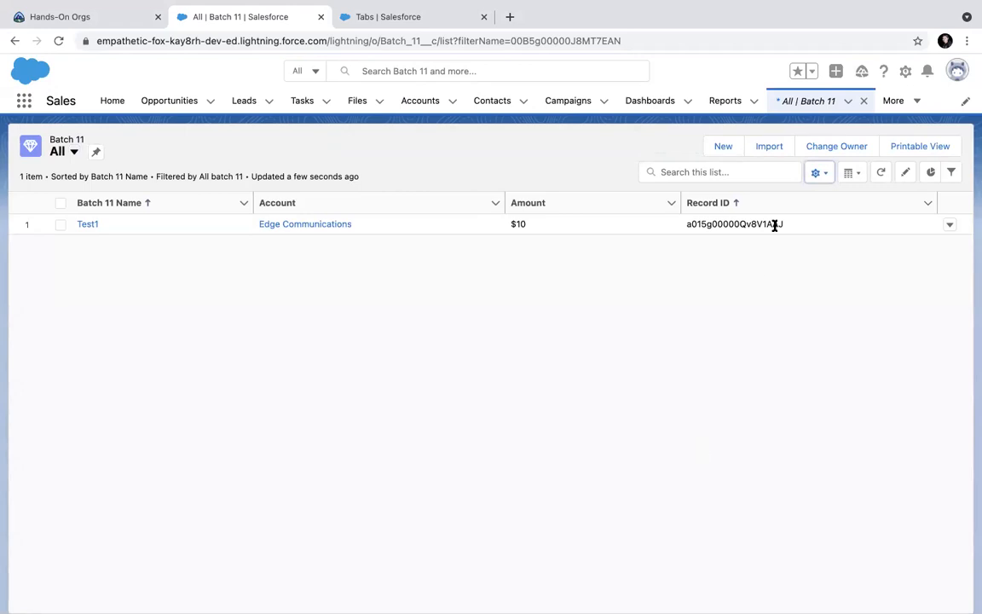
Step: Create and save a Batch 11 record named Test2 with amount $20, linked to the Edge Communications account
left_click(722, 147)
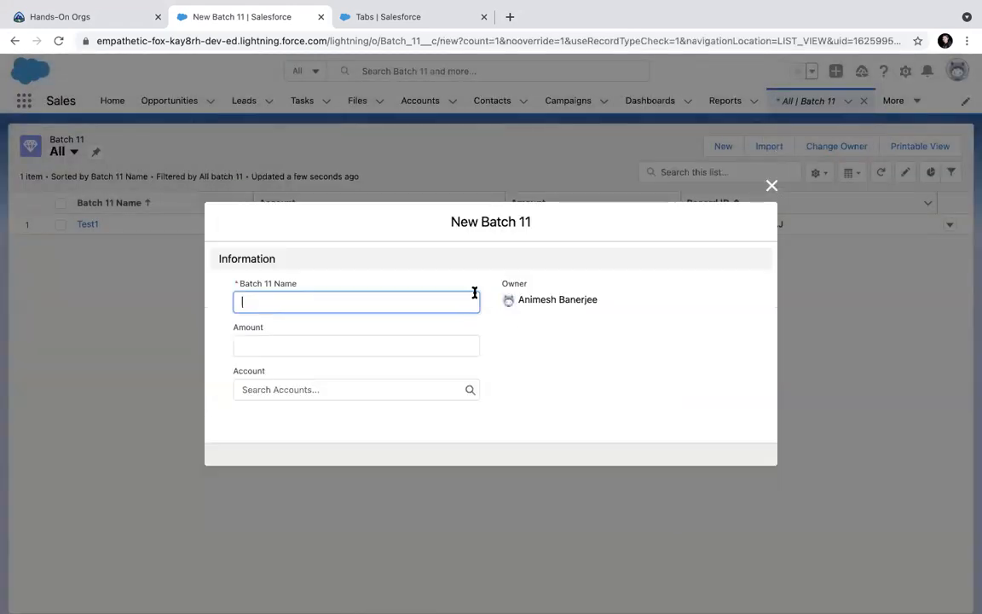
left_click(284, 388)
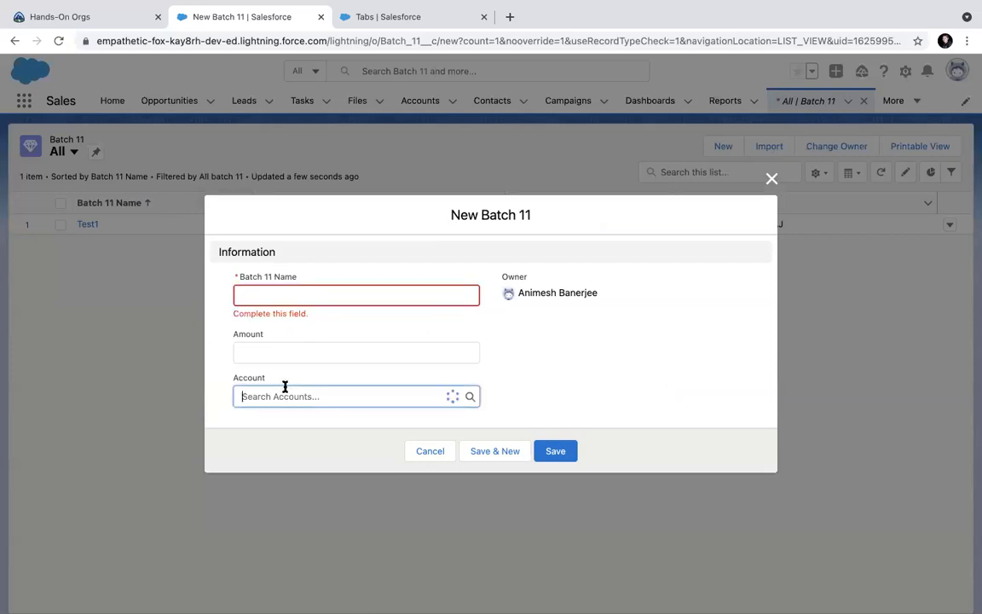
left_click(291, 445)
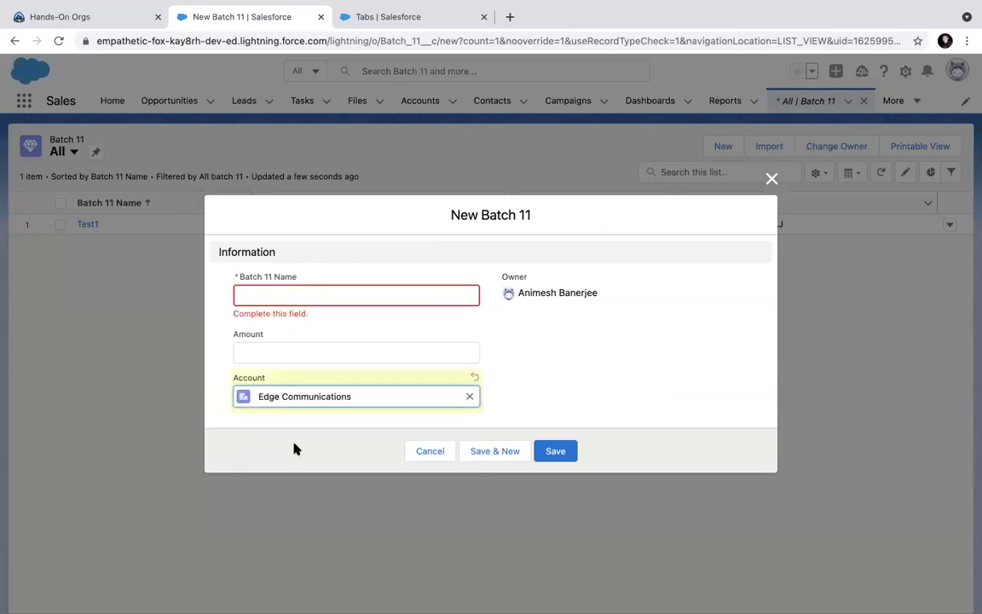
left_click(264, 351)
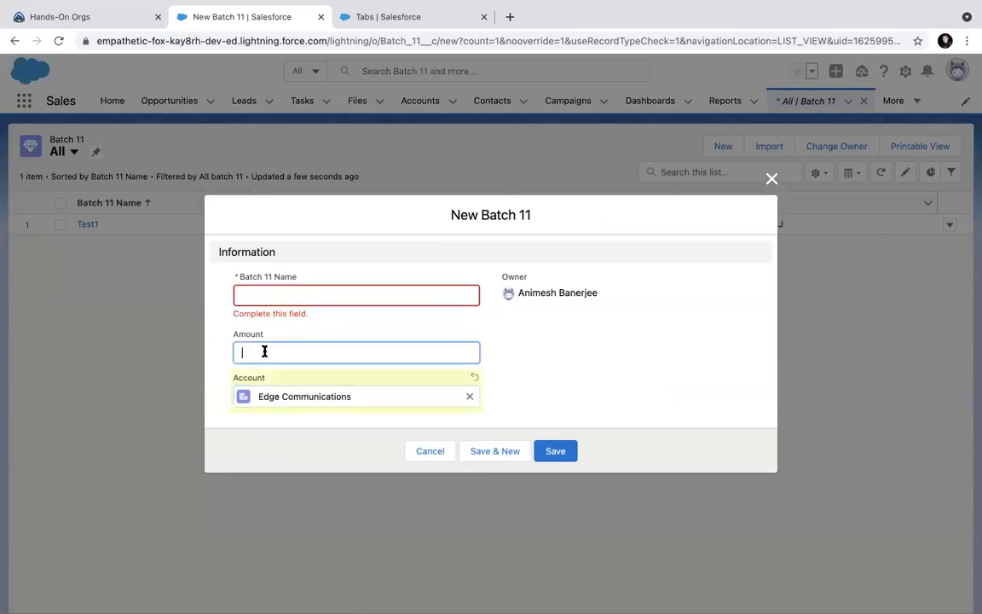
left_click(273, 289)
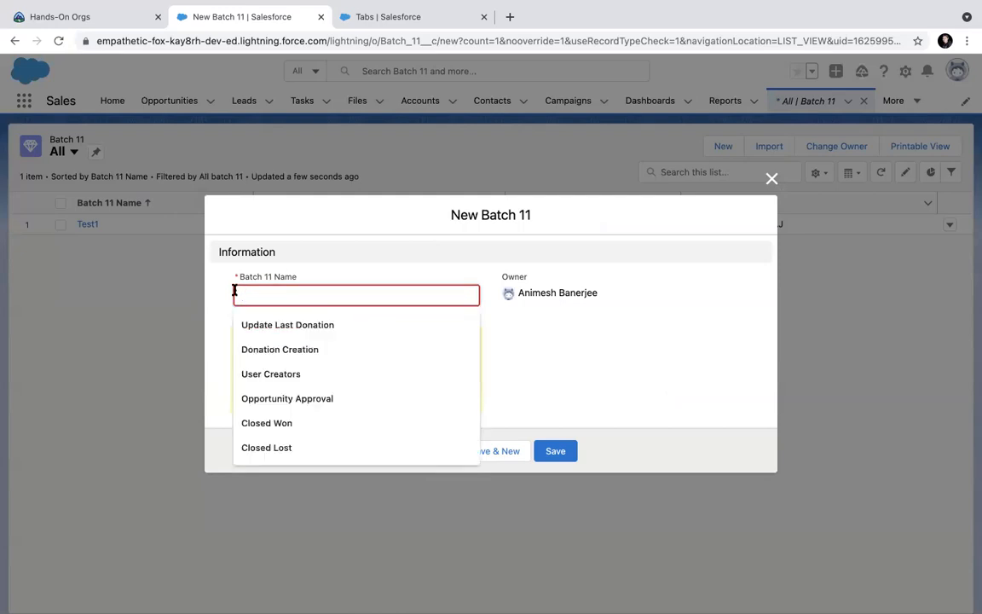
type("Test")
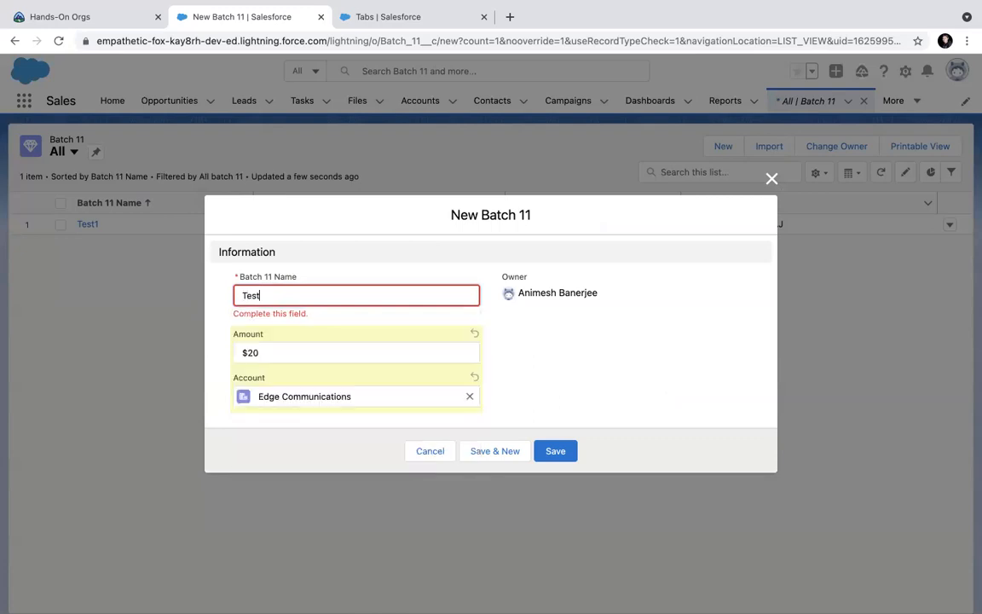
type("2")
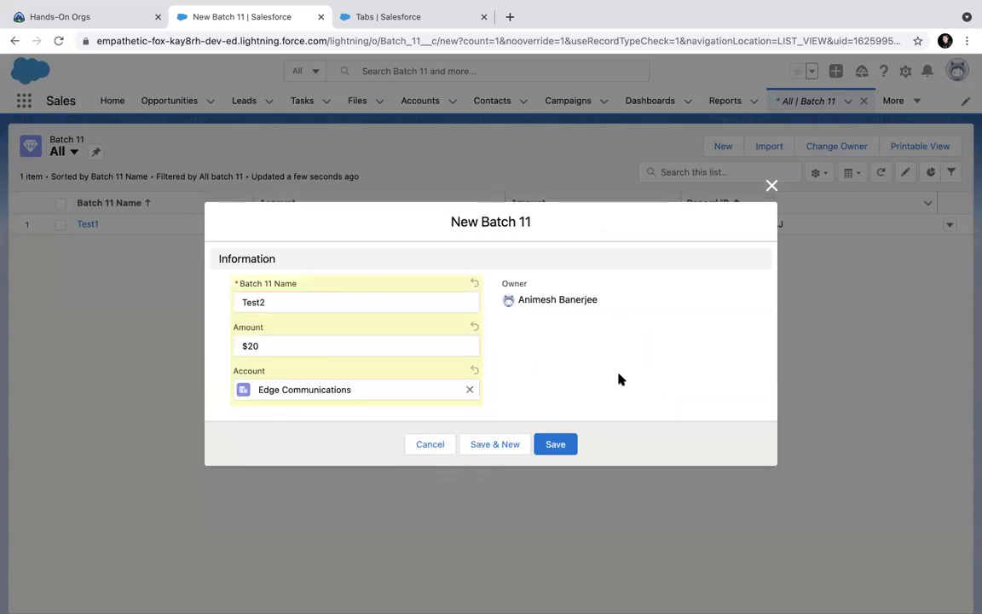
left_click(559, 448)
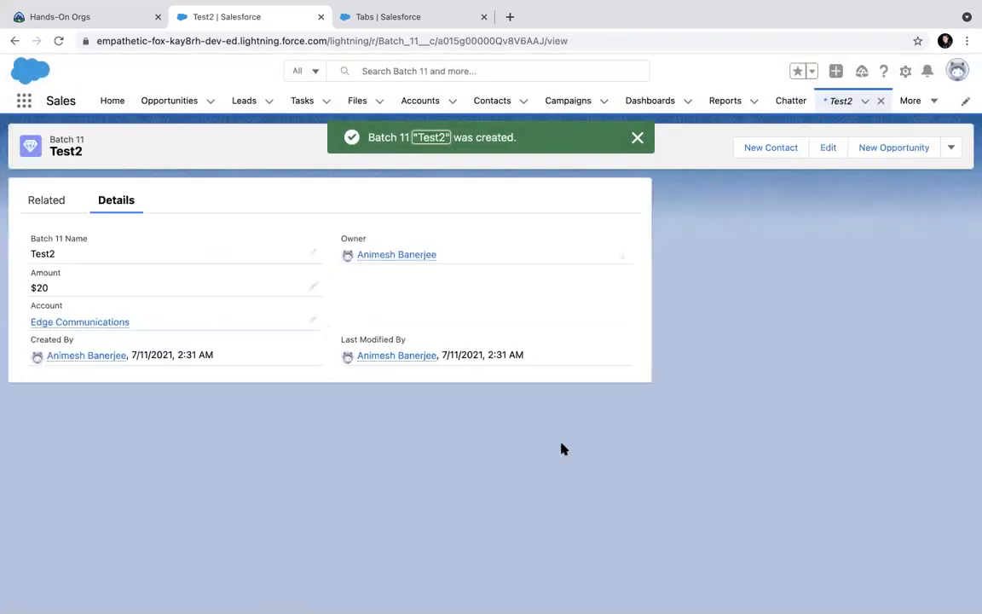
Step: Open the Edge Communications account from the new record and check its Batch 11 related list
left_click(85, 323)
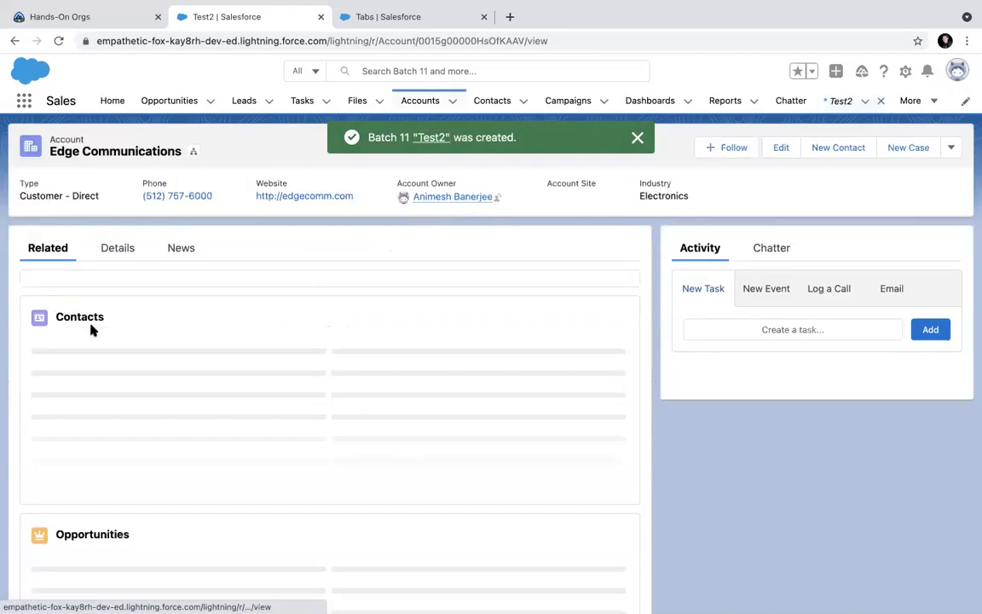
scroll(169, 401, "down", 10)
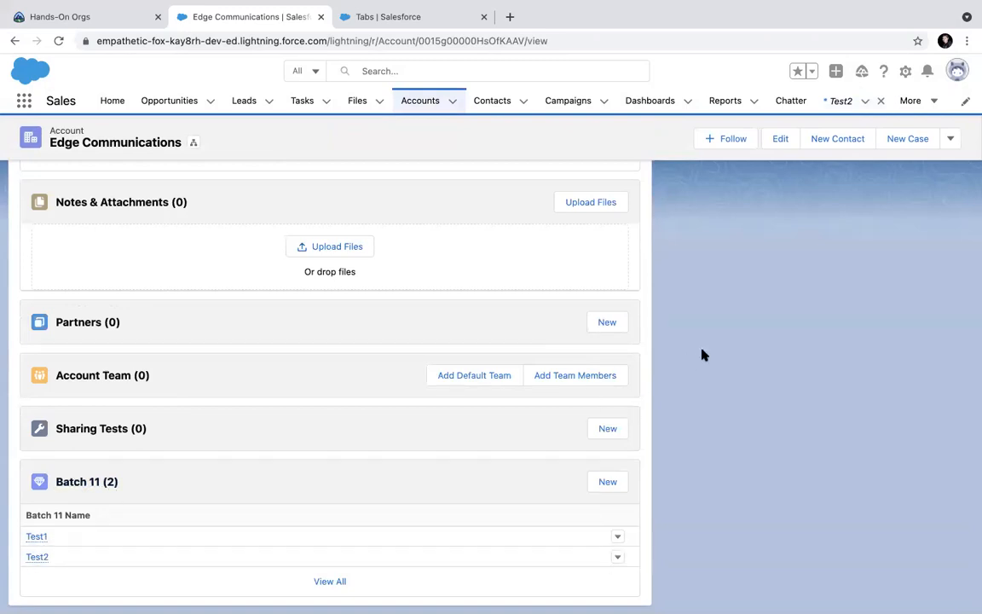
scroll(703, 354, "up", 10)
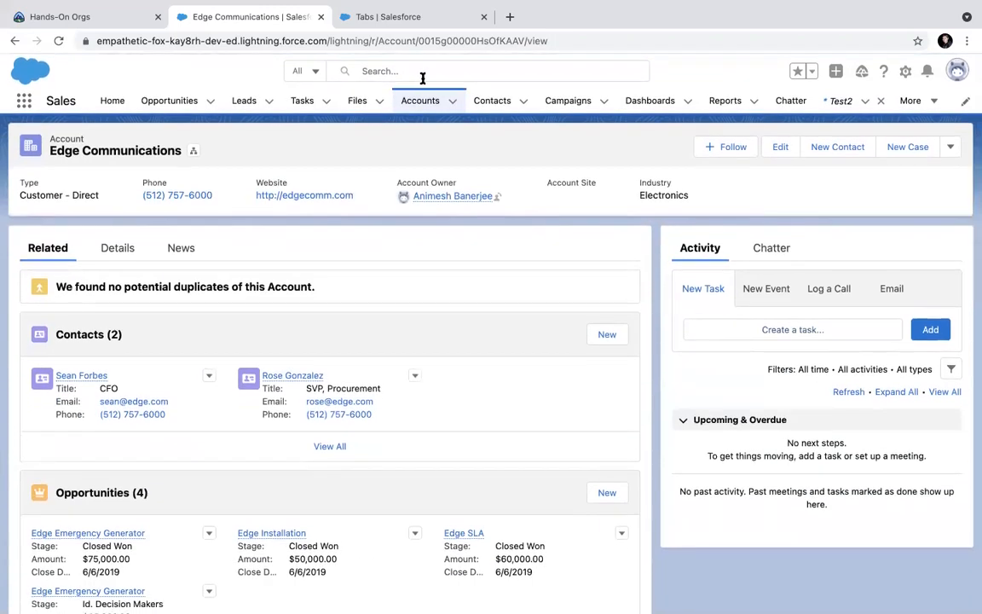
Step: Separate the custom Tabs setup page into its own window and close it
left_click(412, 20)
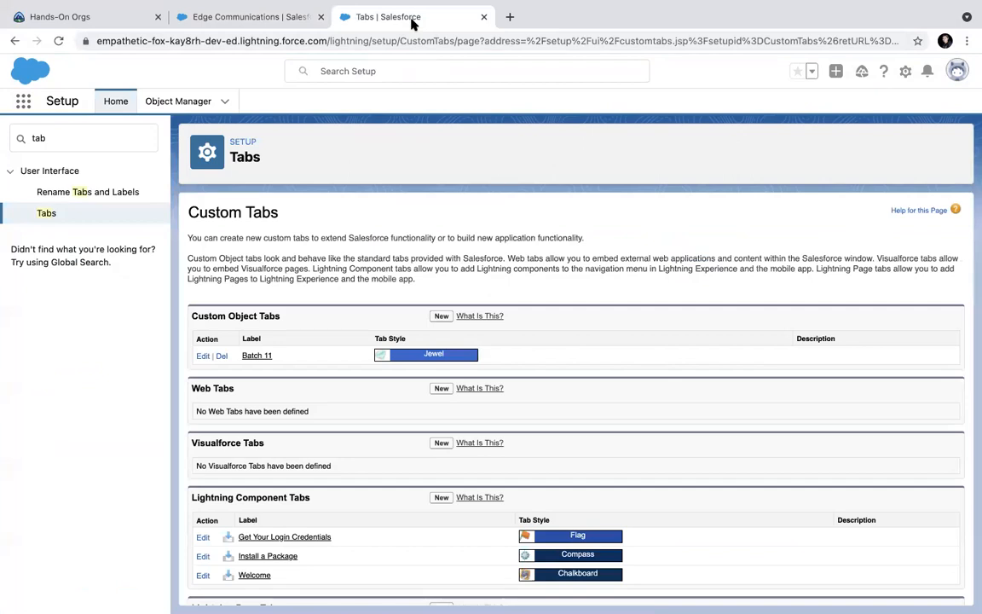
left_click_drag(412, 24, 624, 7)
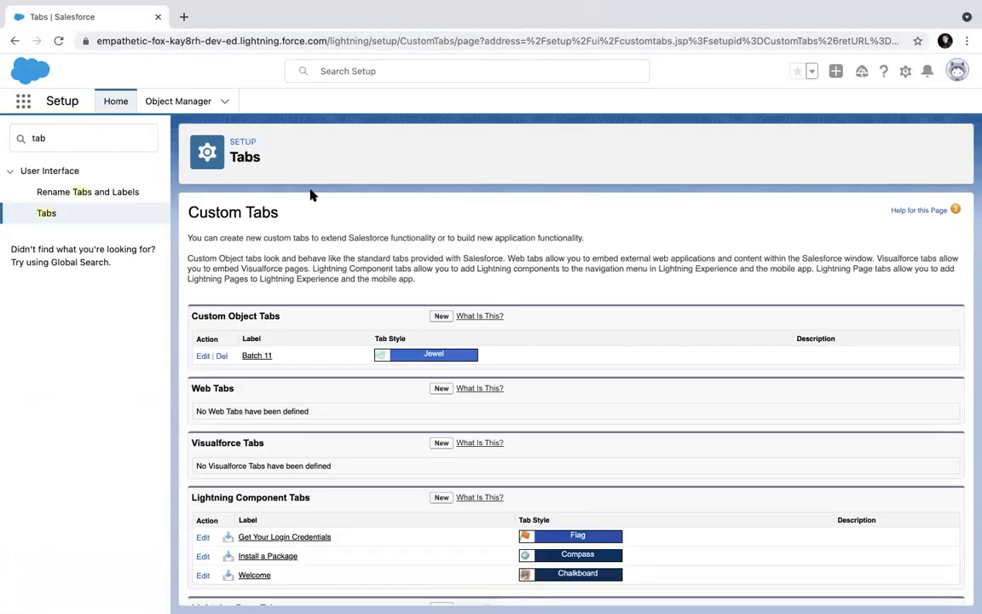
mouse_move(89, 7)
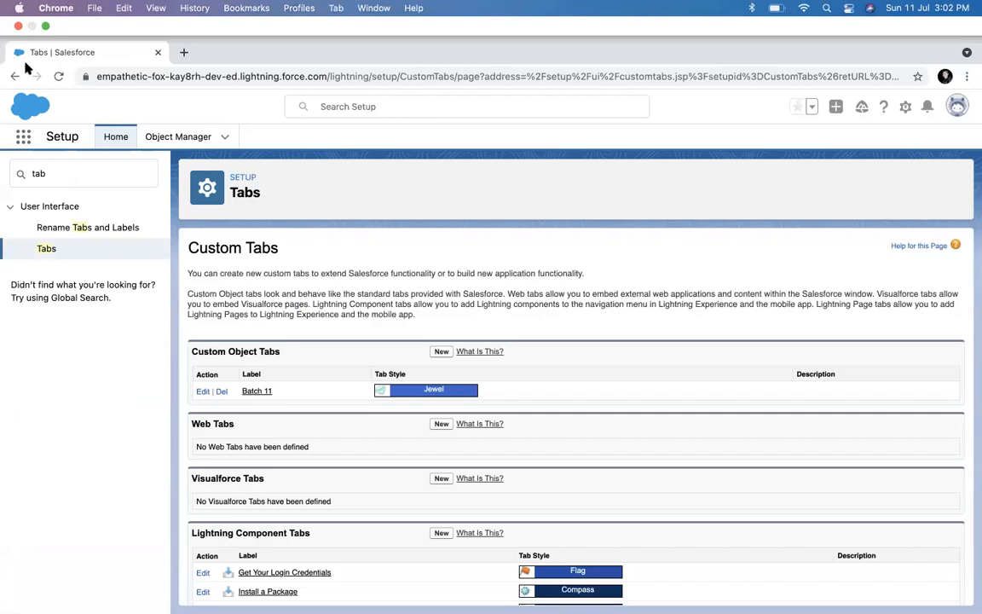
left_click(19, 27)
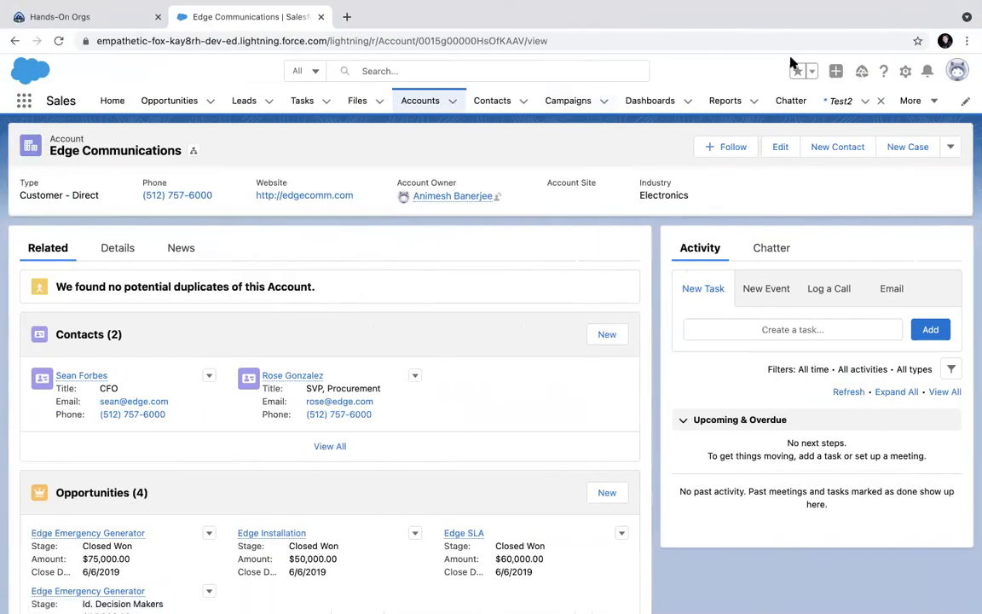
Step: Open Setup's Object Manager, search for "batch", and open the Batch 11 object
left_click(905, 74)
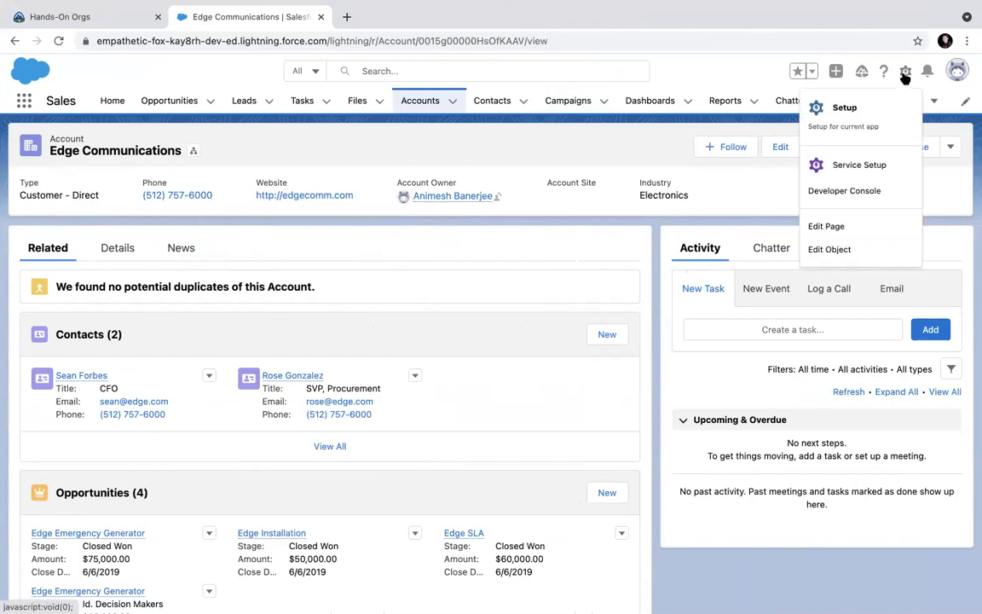
left_click(859, 114)
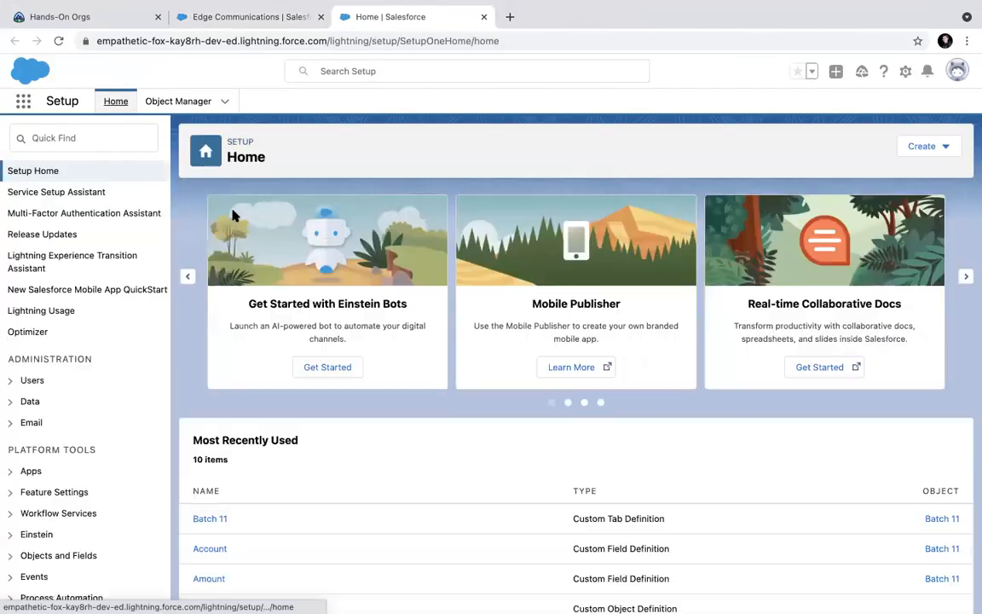
left_click(188, 103)
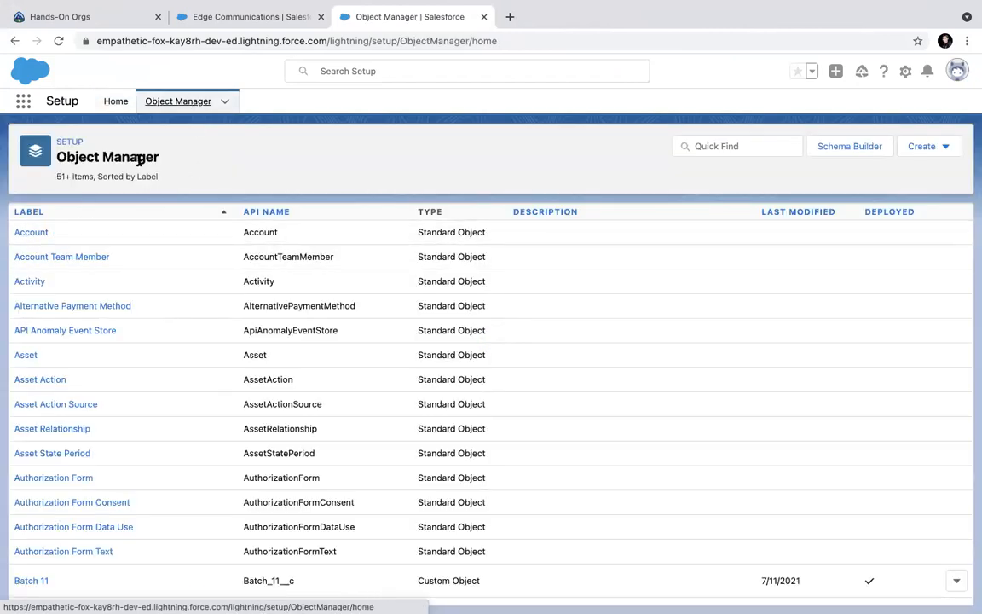
left_click(709, 145)
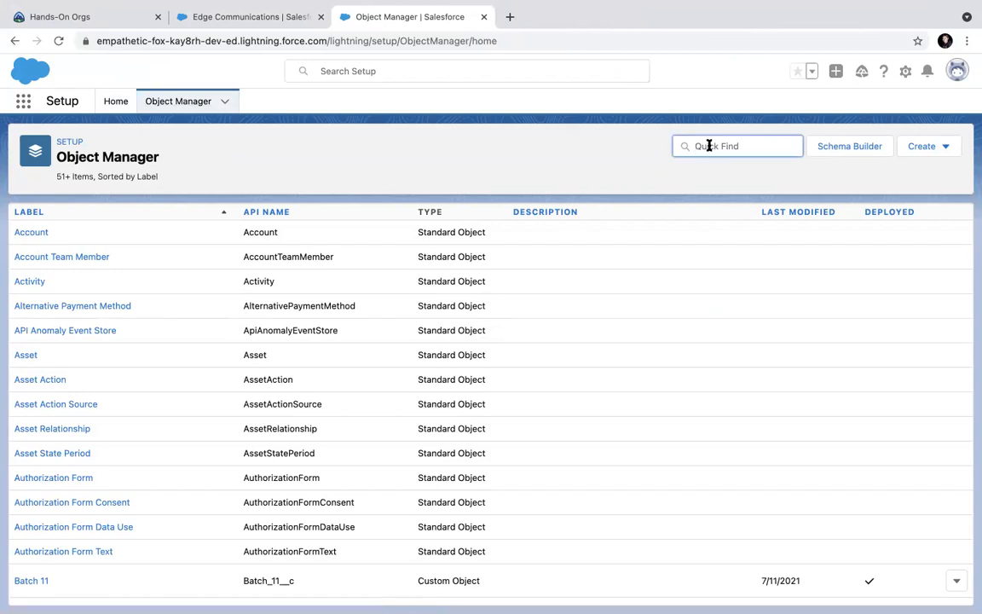
type("batch")
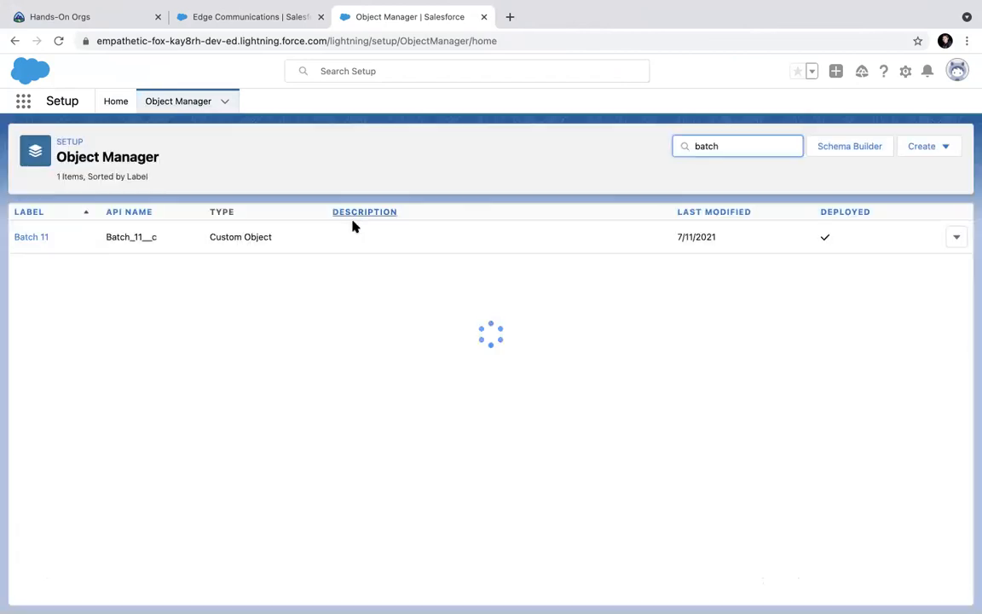
left_click(31, 236)
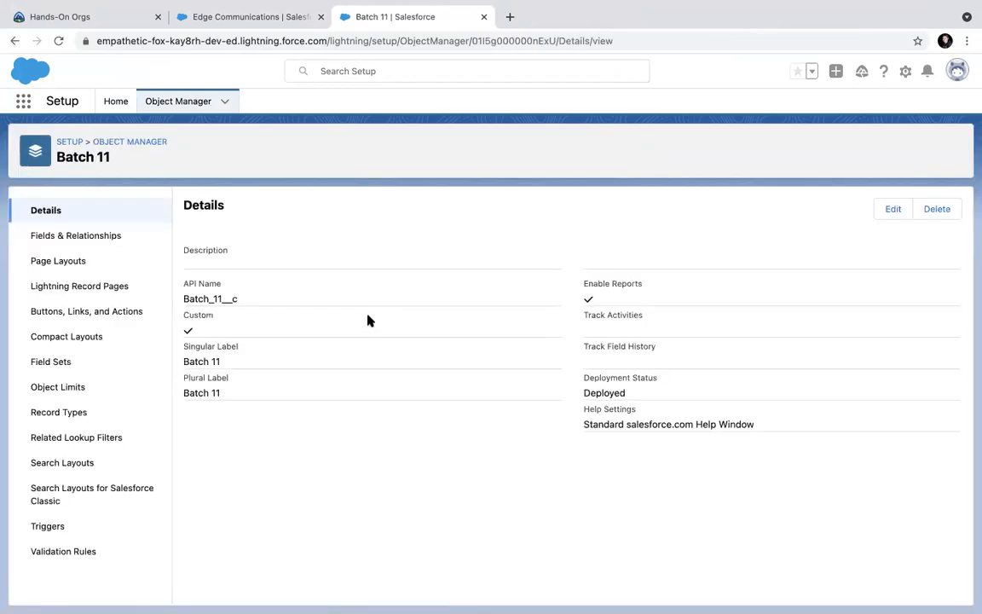
Step: Start a new custom field in Batch 11's Fields & Relationships and go through its available data types
left_click(99, 242)
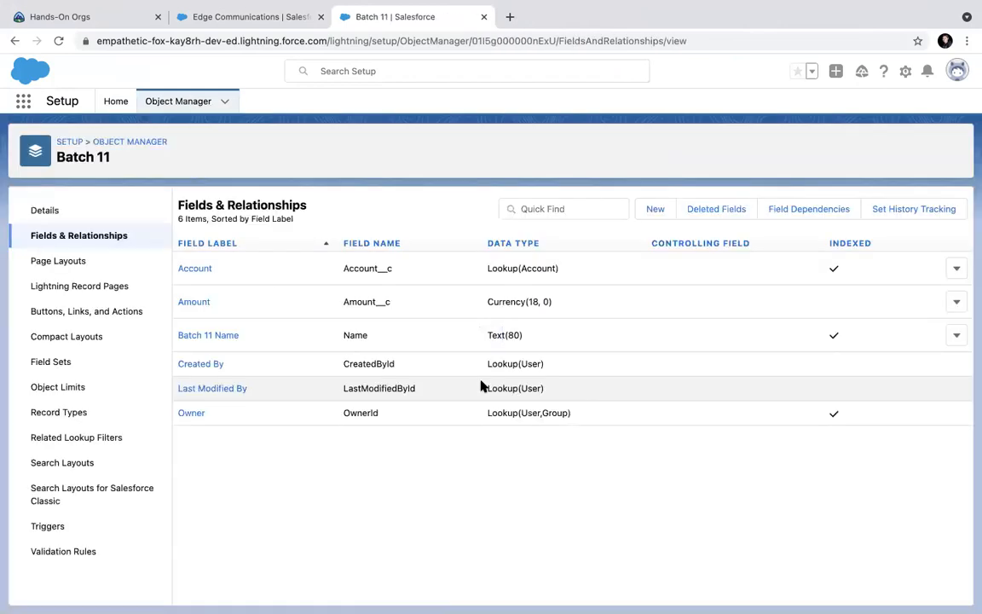
left_click(655, 210)
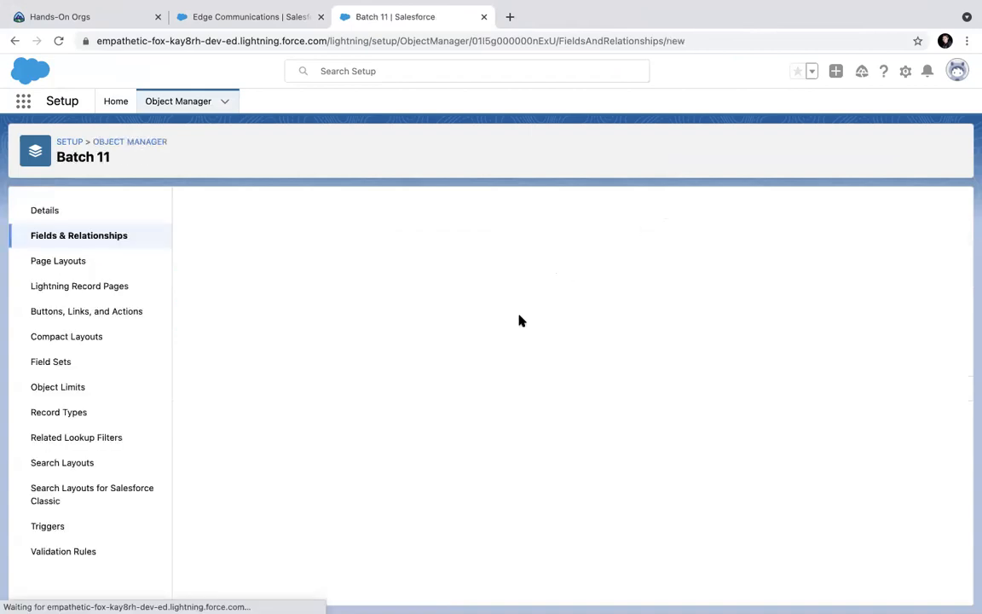
scroll(528, 332, "down", 5)
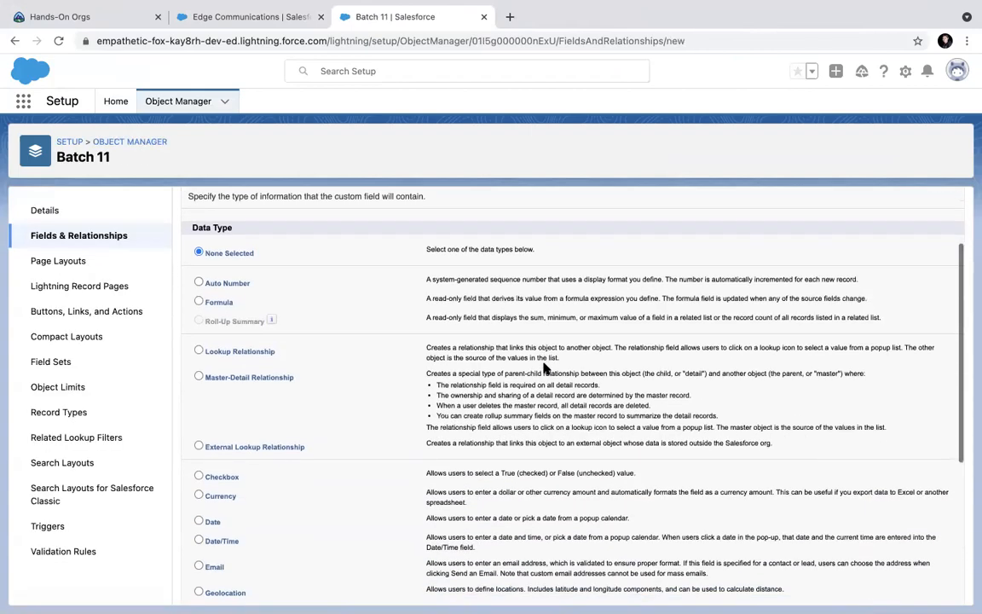
scroll(544, 367, "down", 1)
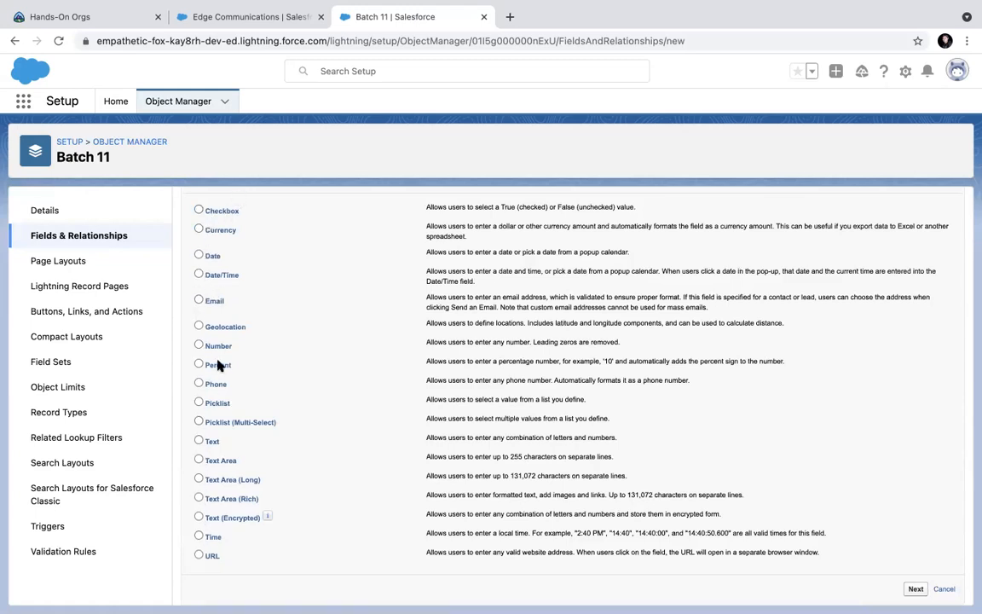
Step: Compare the Text, Number, Currency and URL data types by selecting each one and reading its description
double_click(210, 442)
left_click(256, 578)
left_click_drag(560, 436, 408, 437)
left_click(201, 345)
left_click(212, 234)
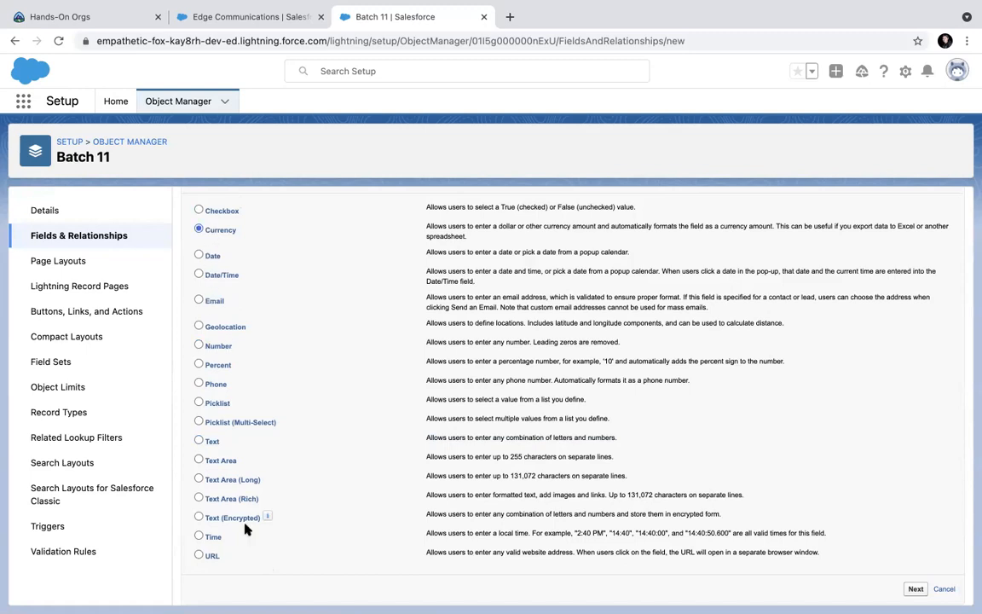
left_click(206, 555)
left_click(209, 441)
scroll(396, 526, "up", 2)
scroll(396, 528, "down", 2)
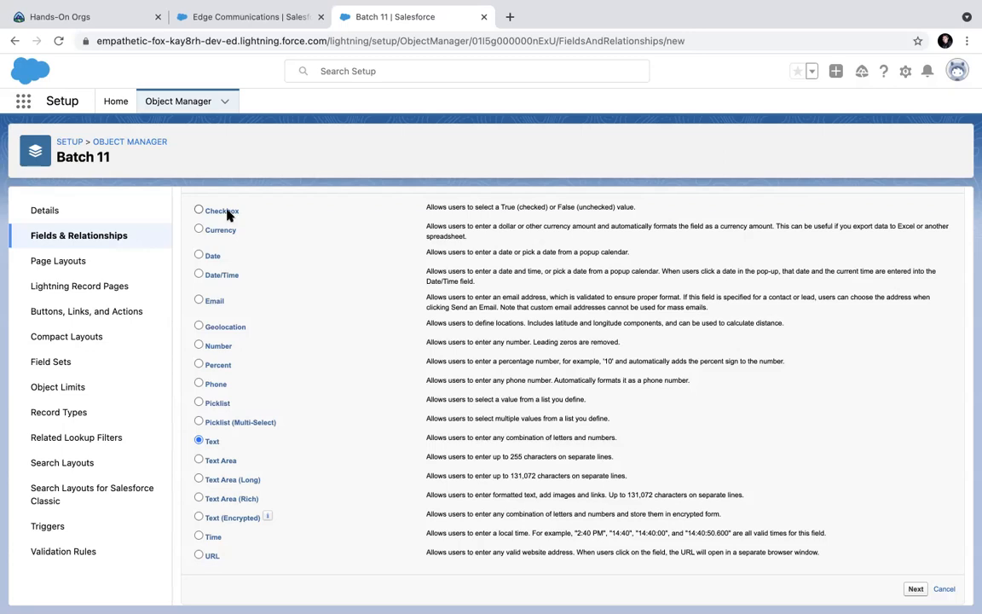
Step: Examine the Checkbox, Picklist, Picklist (Multi-Select) and Phone data types, including how Phone formats its values
left_click(227, 216)
left_click(216, 405)
left_click(220, 424)
left_click(213, 385)
left_click_drag(681, 379, 557, 380)
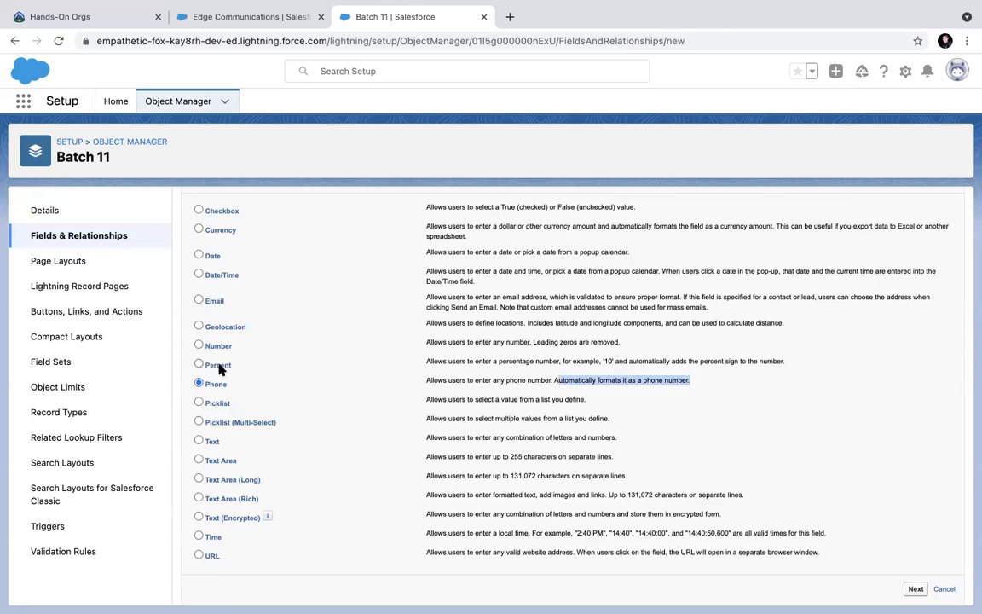
Step: Examine the Geolocation, Text and Text Area data types, including the character limit described for Text Area
left_click(225, 329)
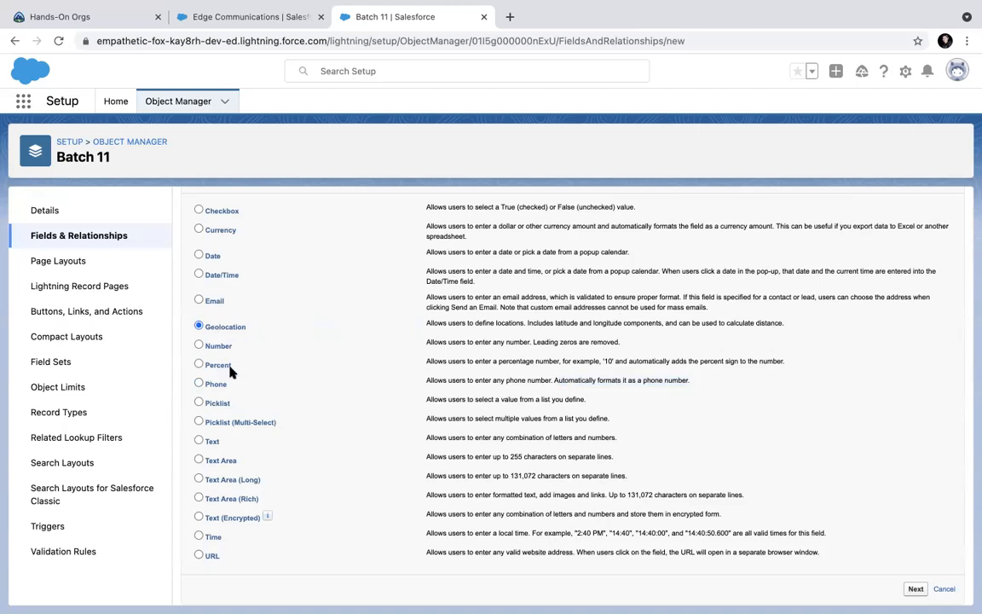
left_click(212, 442)
left_click(216, 462)
left_click_drag(430, 456, 625, 457)
left_click(559, 466)
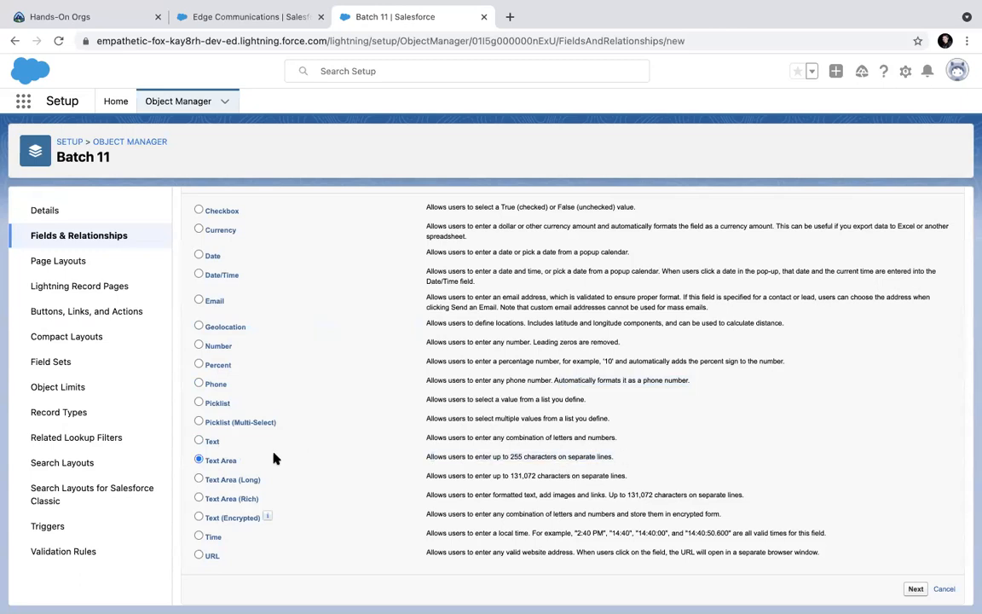
Step: Compare Text and Text Area with the Text Area (Long), Text Area (Rich) and Text (Encrypted) data types
left_click(210, 444)
left_click(223, 461)
left_click(201, 441)
left_click(200, 479)
left_click_drag(536, 477, 510, 477)
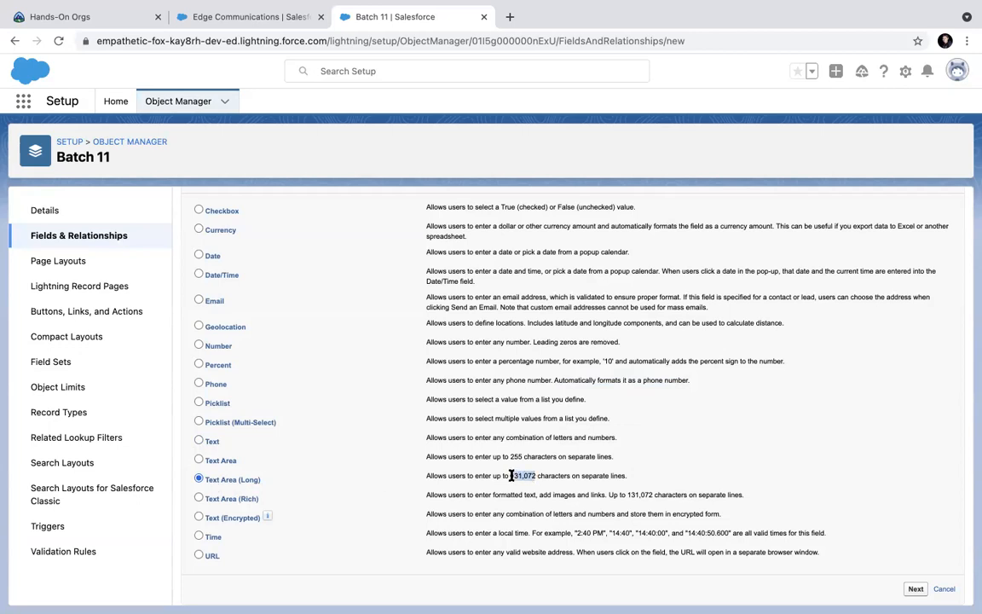
left_click(242, 502)
left_click(222, 517)
Step: Compare the Number data type with Currency by alternately selecting them and reading Number's description
left_click(198, 345)
left_click_drag(621, 342, 480, 343)
left_click(464, 347)
left_click(204, 229)
left_click(209, 345)
left_click(219, 232)
left_click(209, 345)
left_click(222, 234)
Step: Examine the Lookup Relationship and Master-Detail Relationship data types by selecting each, and look over the remaining types
scroll(486, 408, "up", 3)
scroll(486, 414, "up", 1)
scroll(487, 411, "down", 5)
scroll(512, 467, "up", 1)
scroll(511, 467, "up", 5)
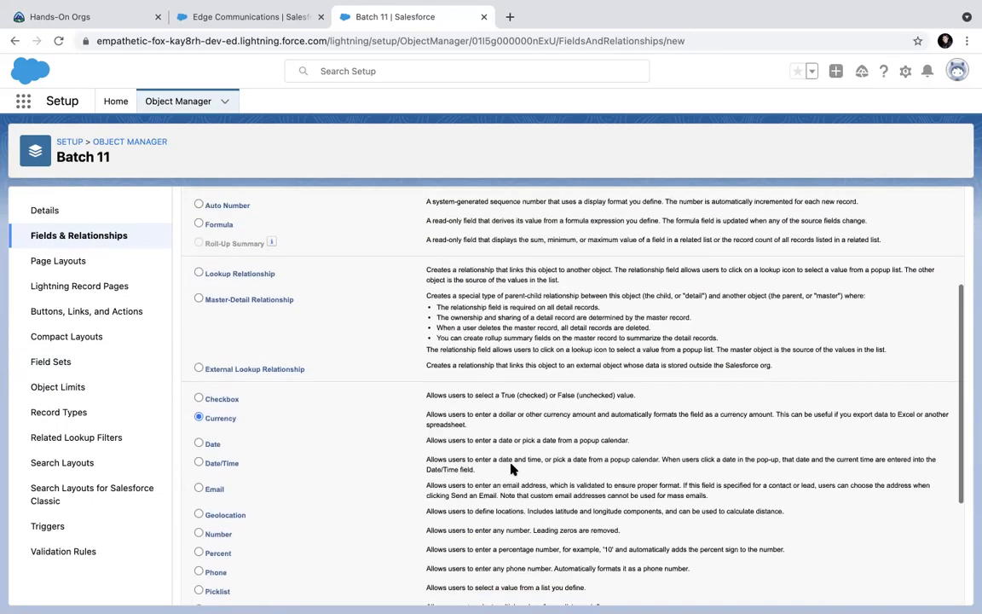
scroll(511, 467, "up", 1)
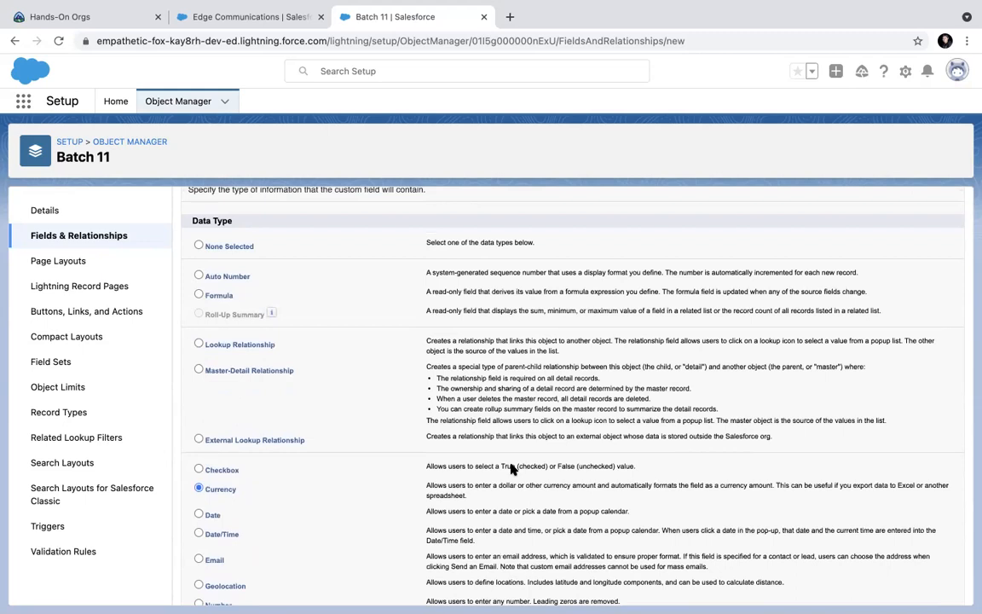
left_click(239, 345)
left_click(248, 372)
scroll(395, 434, "down", 1)
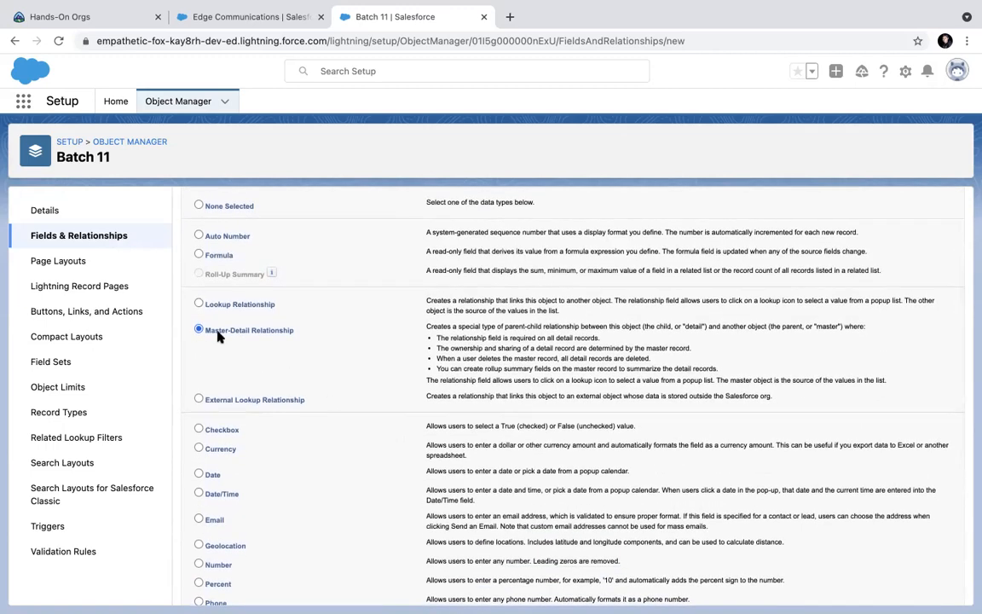
scroll(465, 403, "down", 3)
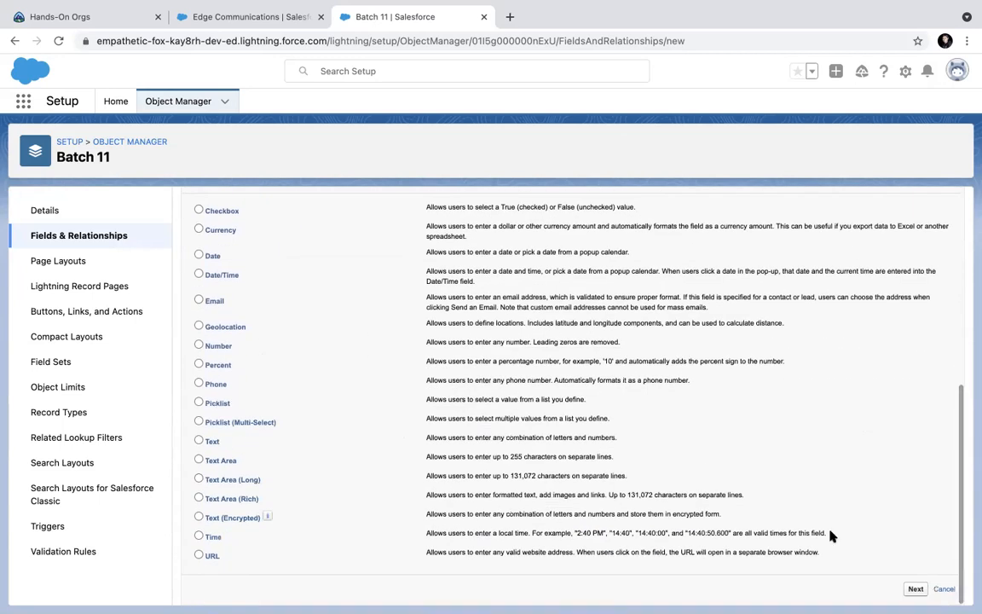
left_click(914, 589)
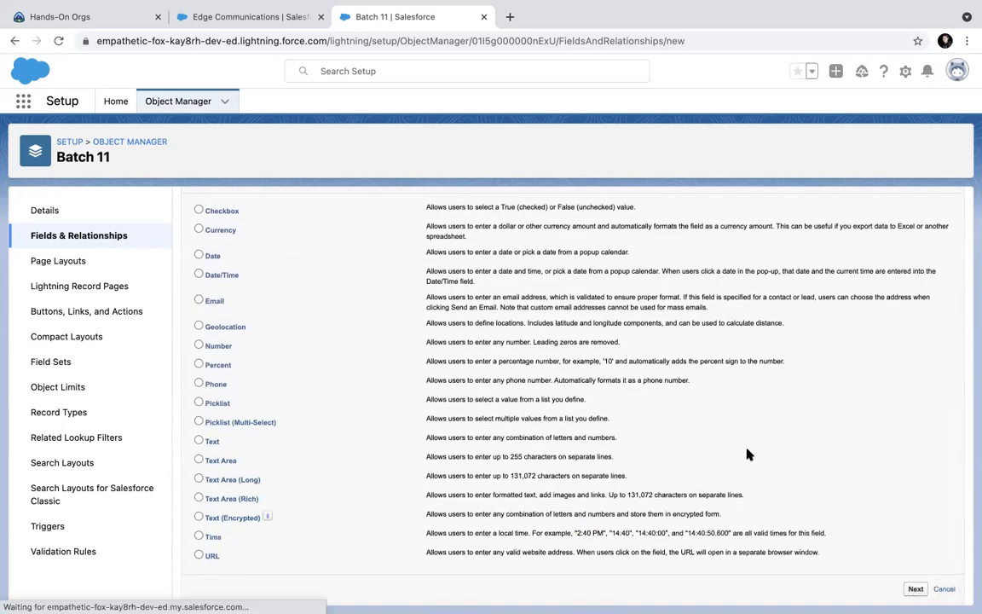
left_click(473, 331)
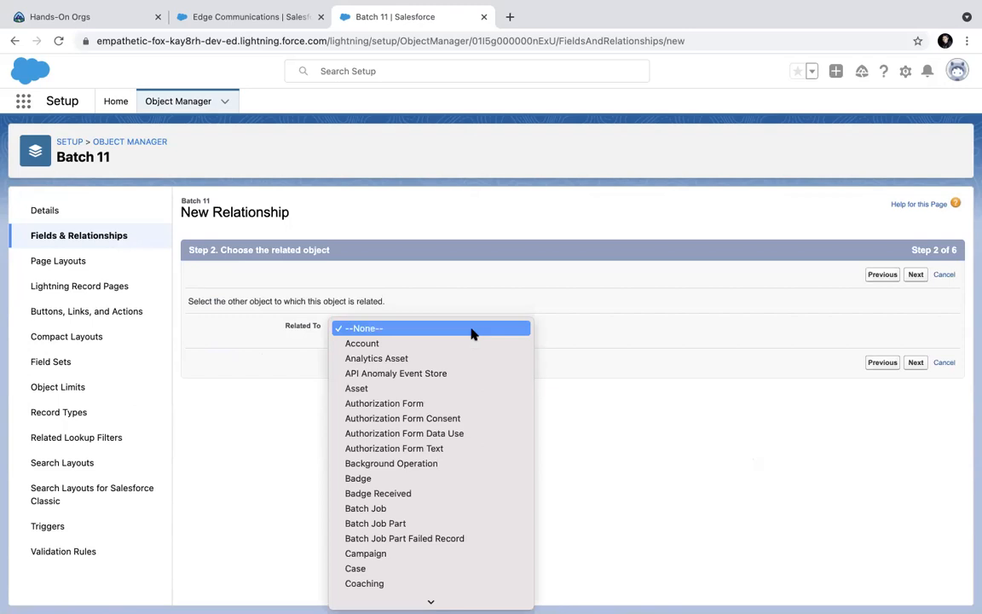
left_click(465, 343)
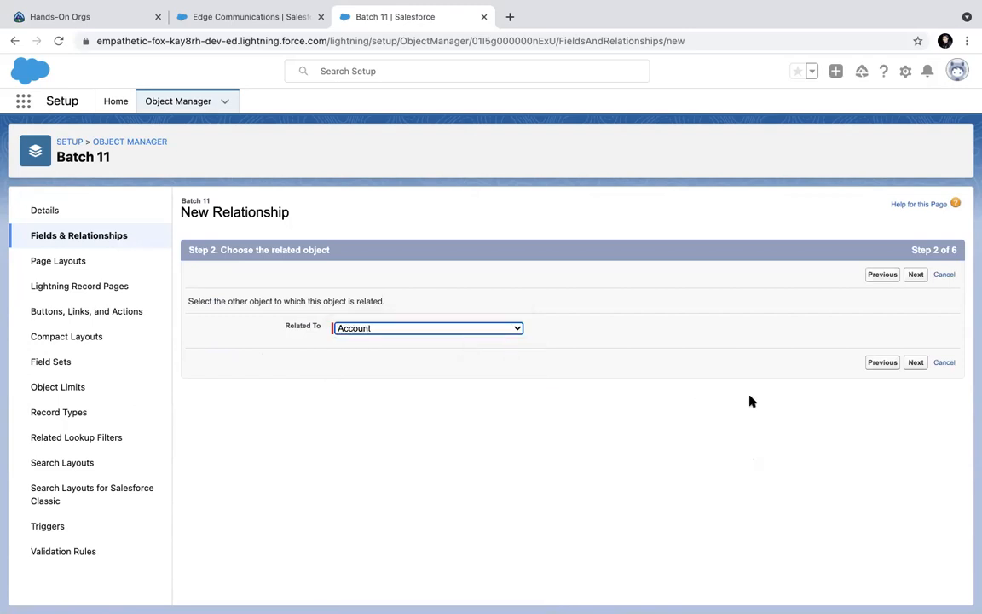
left_click(915, 365)
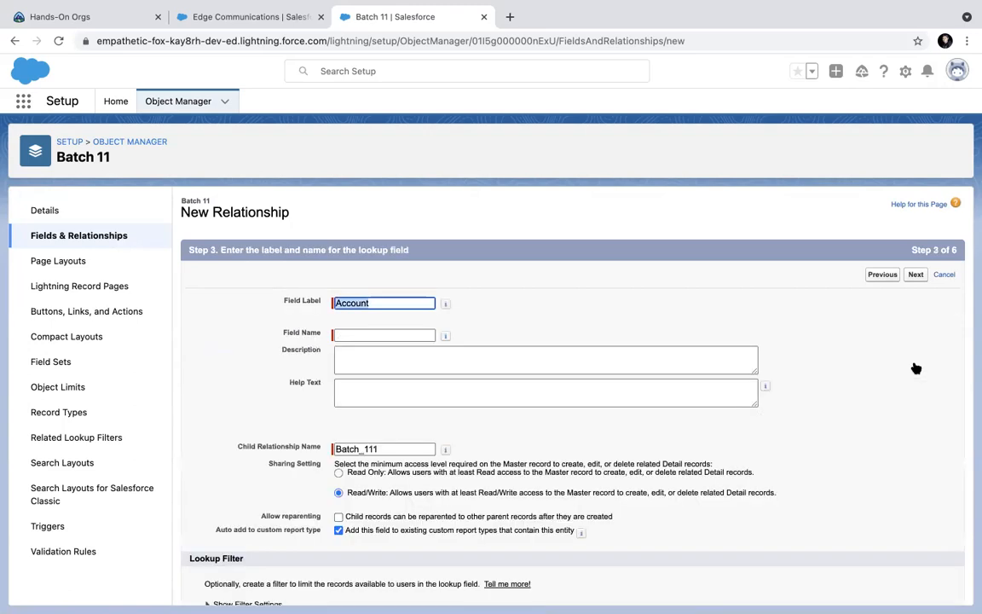
left_click(84, 240)
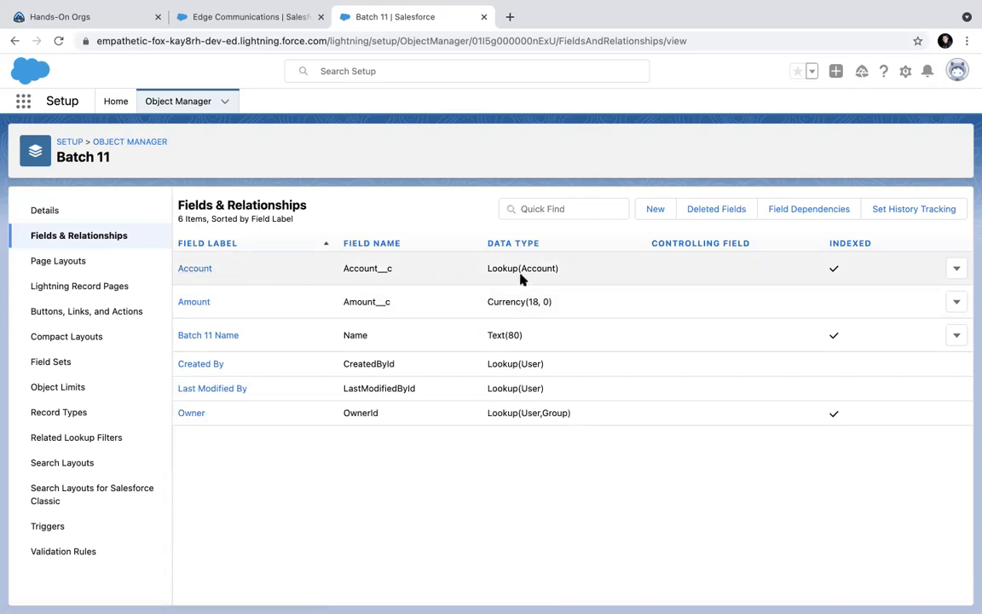
Step: Change the data type of Batch 11's Account field from Lookup to Master-Detail Relationship and save it
left_click(956, 270)
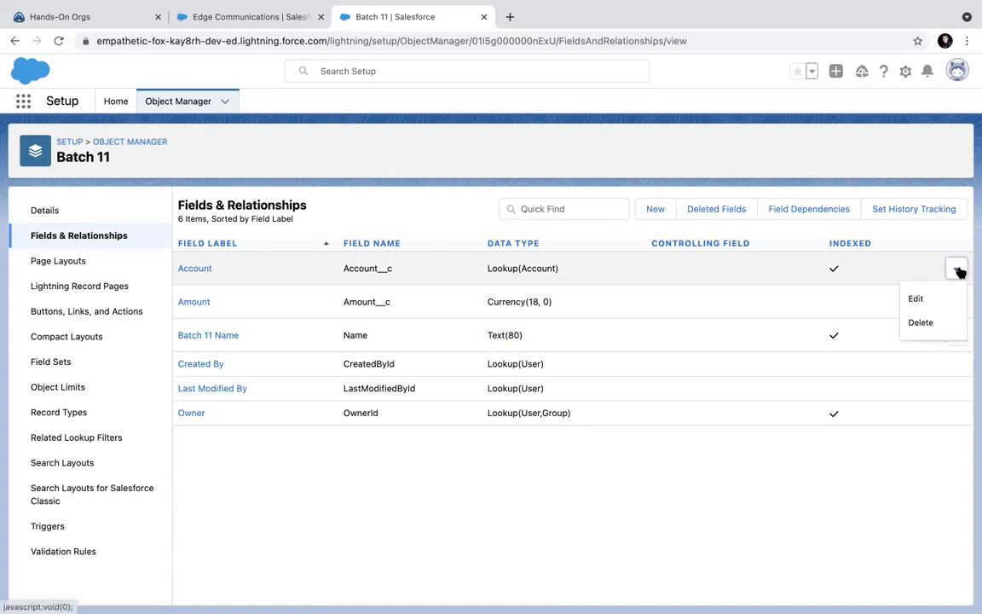
left_click(931, 298)
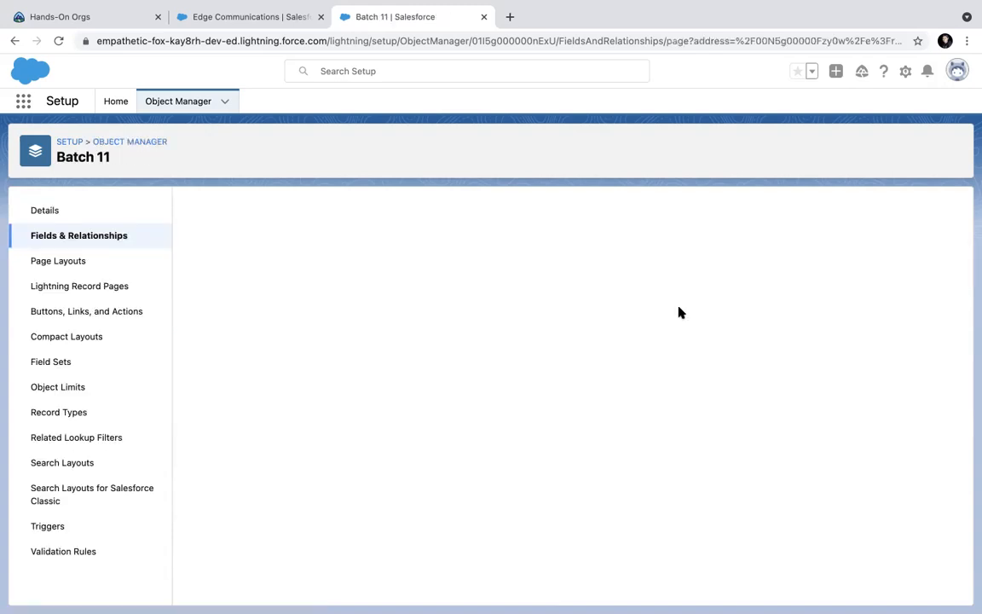
scroll(648, 383, "down", 3)
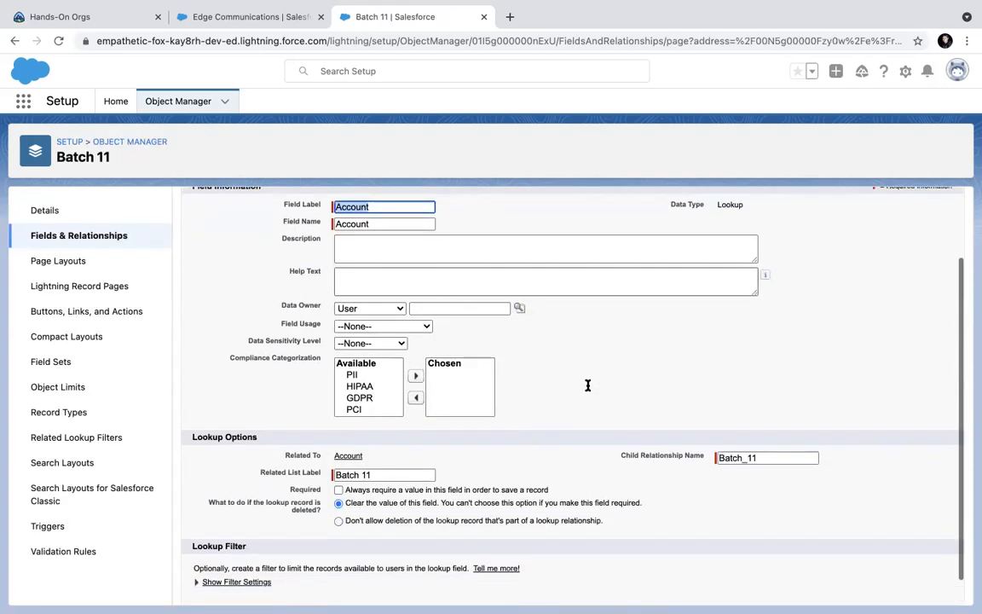
scroll(587, 385, "up", 3)
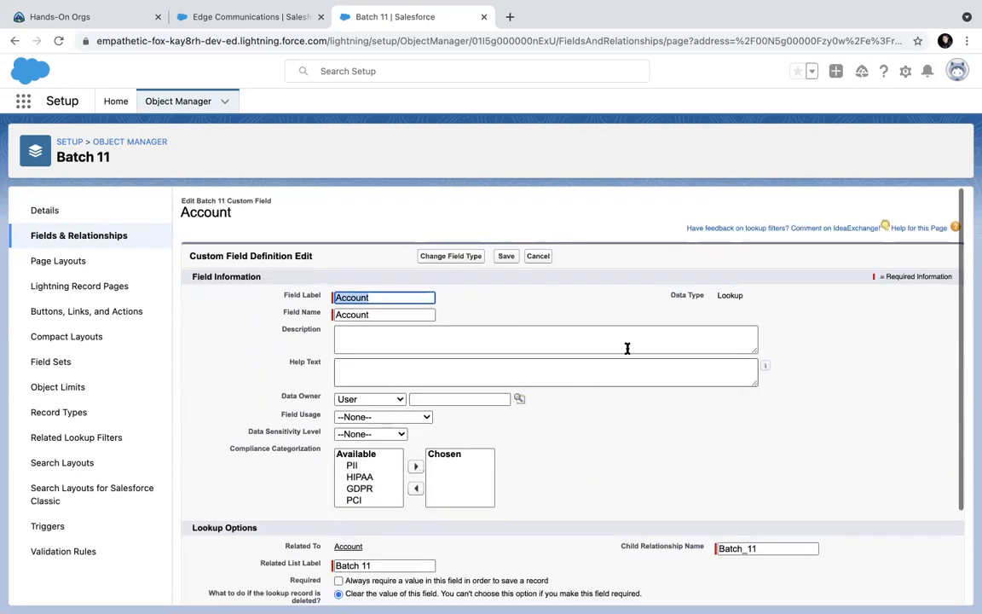
left_click(440, 263)
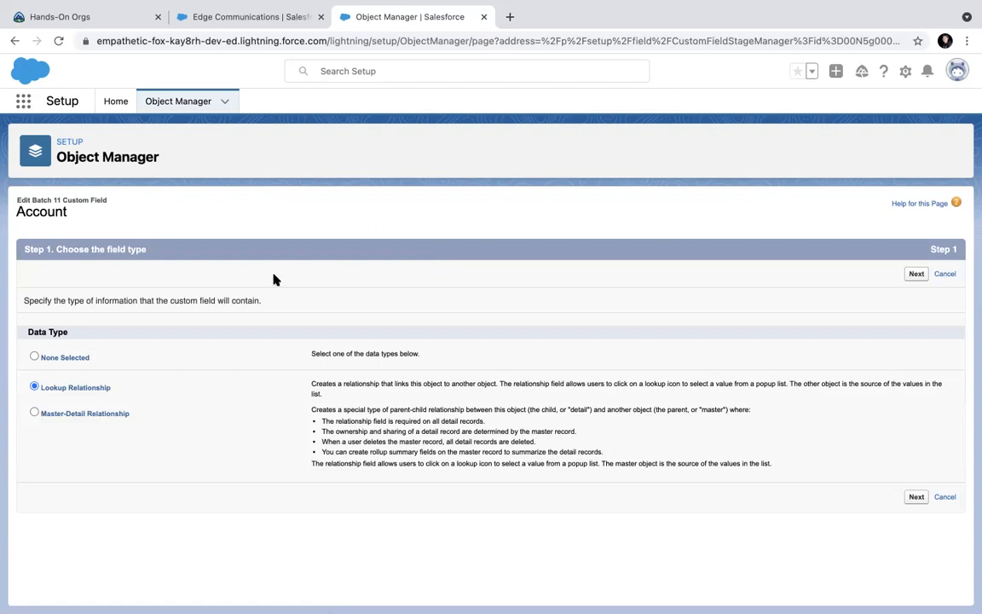
left_click(34, 413)
left_click(910, 498)
left_click(887, 275)
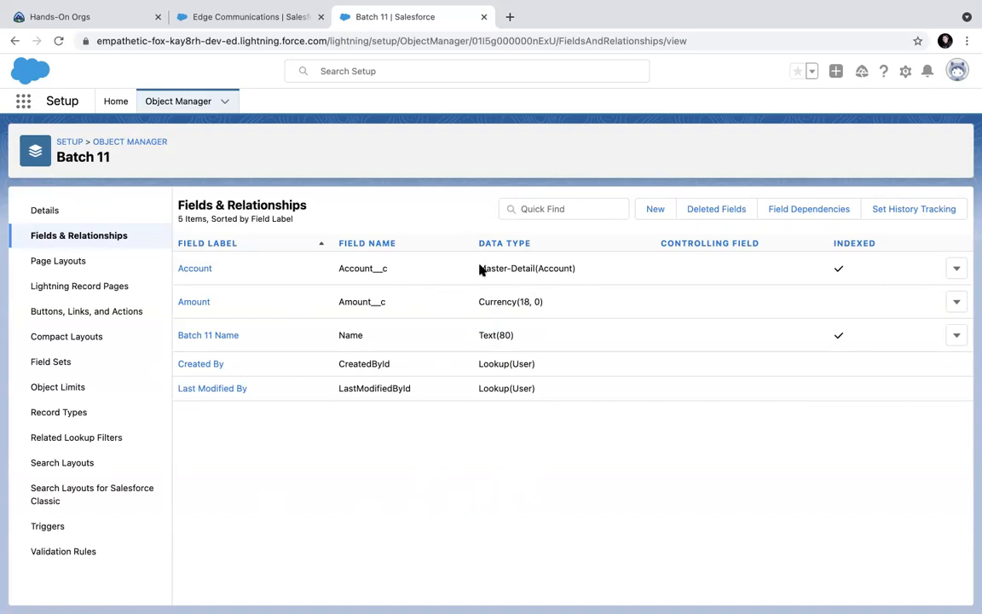
left_click_drag(478, 268, 607, 270)
left_click(546, 487)
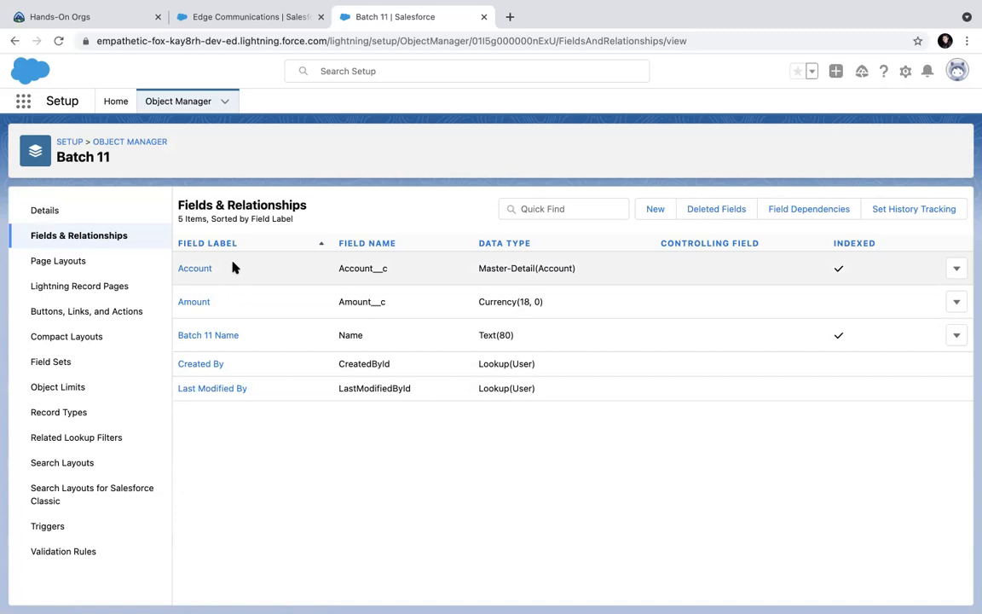
Step: Switch to Pages on the iPad and insert a drawing area into a blank document
mouse_move(65, 1)
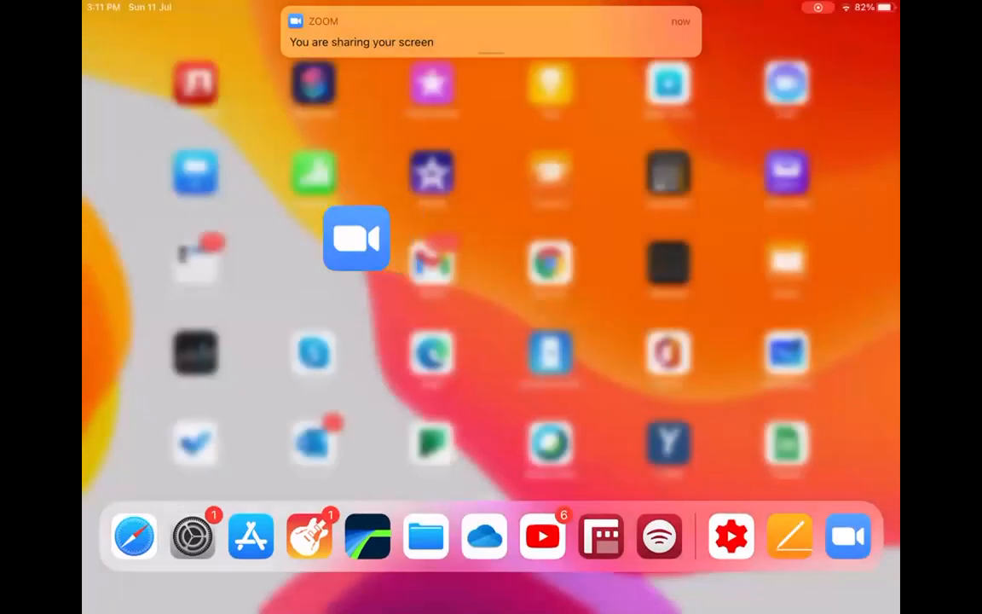
scroll(491, 273, "left", 3)
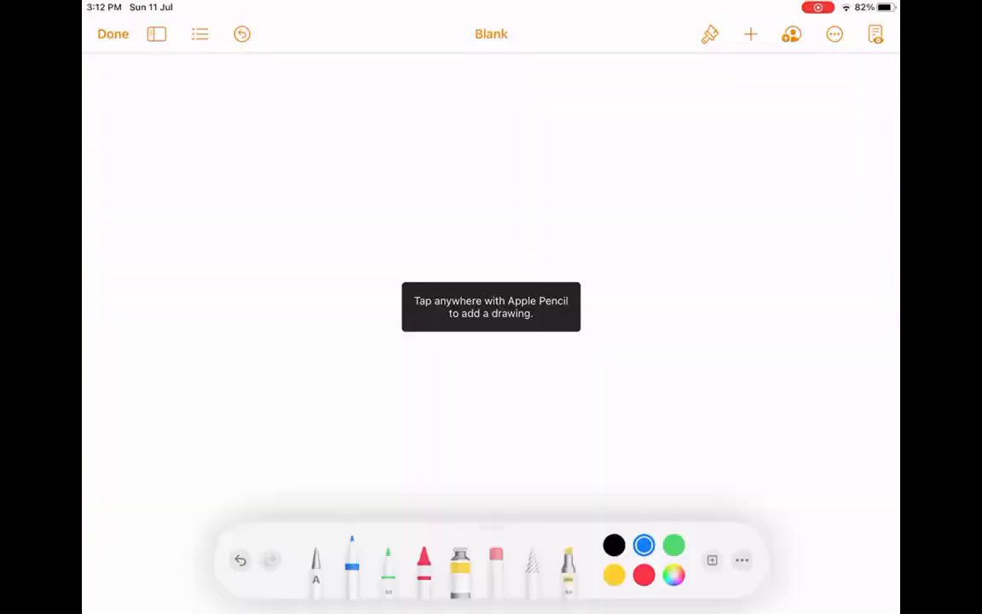
left_click(750, 34)
left_click(750, 346)
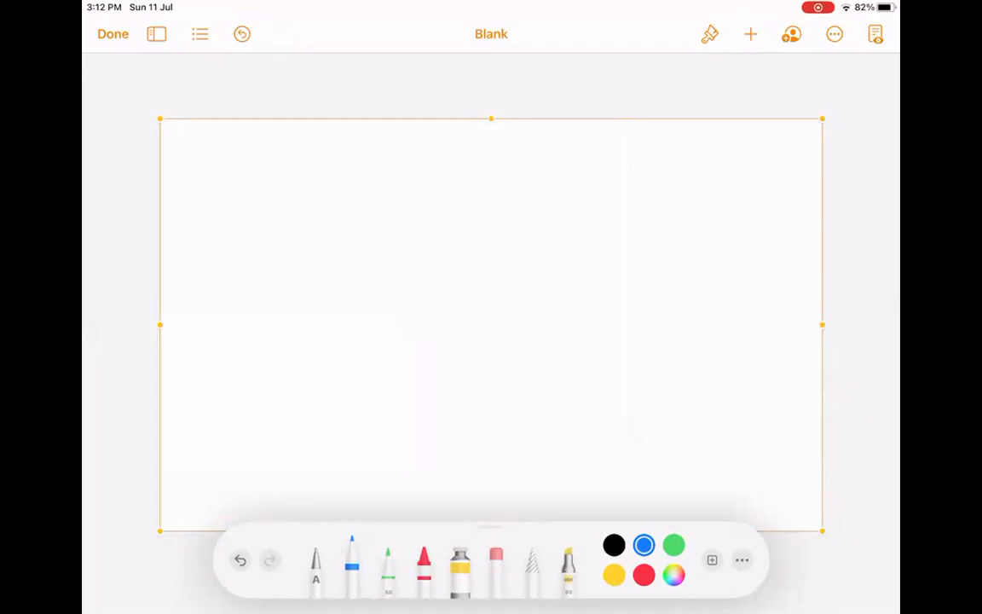
Step: Draw a two-column T-chart in blue with the handwritten headings Parent and Child
left_click_drag(473, 145, 467, 518)
left_click_drag(223, 221, 757, 228)
mouse_move(243, 198)
left_mouse_down()
mouse_move(268, 147)
mouse_move(274, 175)
mouse_move(356, 145)
mouse_move(390, 150)
left_mouse_up()
left_click_drag(599, 147, 586, 199)
left_click_drag(570, 150, 591, 198)
mouse_move(591, 136)
left_mouse_down()
mouse_move(594, 158)
mouse_move(624, 153)
left_mouse_up()
left_click_drag(690, 162, 701, 124)
left_click(706, 181)
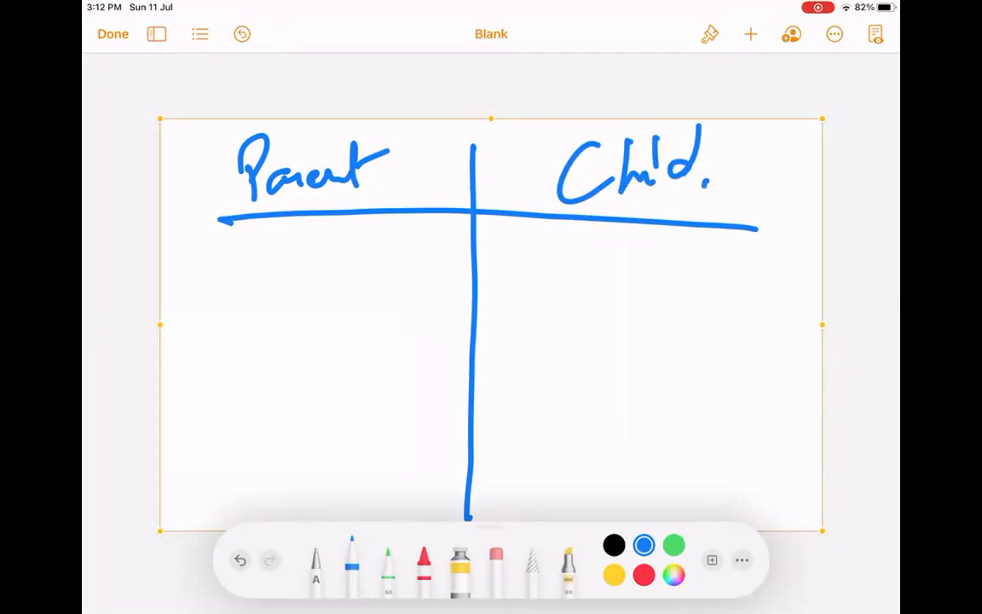
Step: Handwrite MD under the Child heading and circle it
mouse_move(507, 285)
left_mouse_down()
mouse_move(508, 252)
mouse_move(547, 289)
left_mouse_up()
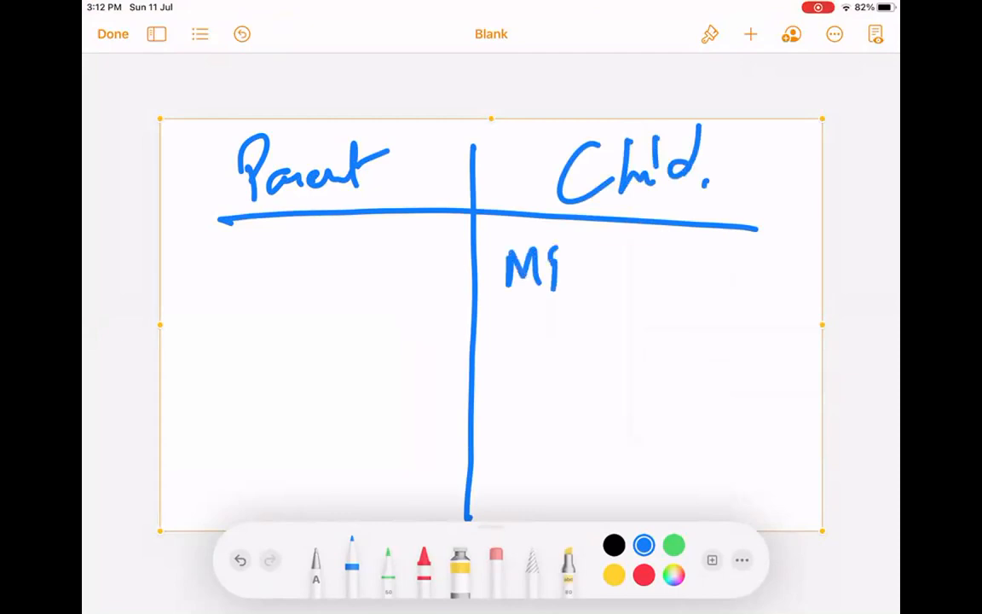
left_click_drag(548, 248, 551, 288)
mouse_move(588, 242)
left_mouse_down()
mouse_move(526, 306)
mouse_move(595, 244)
left_mouse_up()
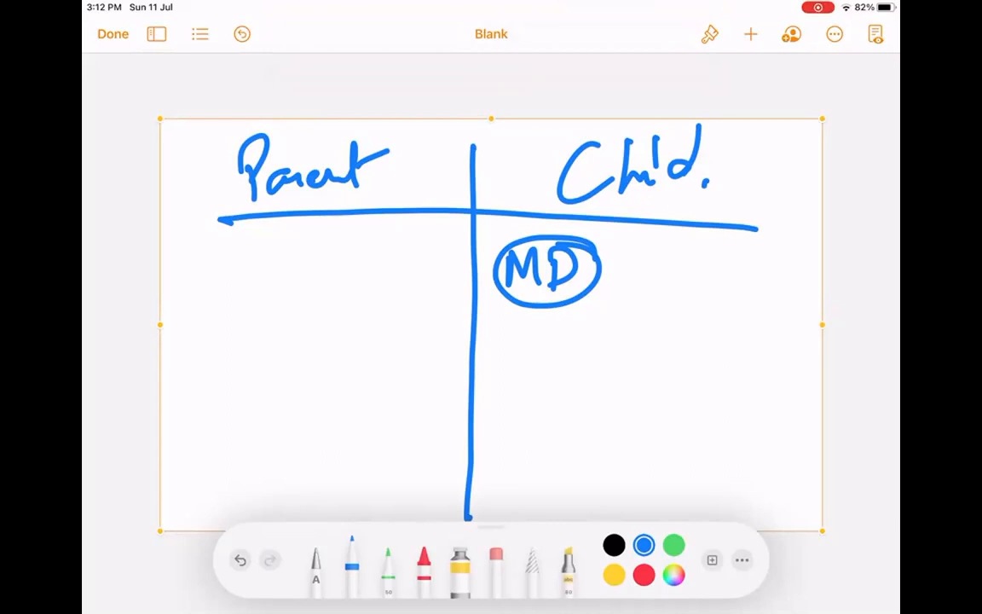
Step: Handwrite Rollup Summary in the Parent column and draw a box around it
mouse_move(203, 373)
left_mouse_down()
mouse_move(201, 426)
mouse_move(223, 416)
mouse_move(239, 387)
left_mouse_up()
left_click_drag(262, 351, 267, 409)
mouse_move(288, 362)
left_mouse_down()
mouse_move(289, 420)
mouse_move(312, 415)
left_mouse_up()
left_click_drag(317, 375, 320, 426)
left_click_drag(318, 379, 323, 394)
left_click_drag(358, 345, 339, 387)
mouse_move(367, 362)
left_mouse_down()
mouse_move(380, 375)
mouse_move(450, 334)
left_mouse_up()
left_click_drag(450, 334, 431, 400)
mouse_move(176, 368)
left_mouse_down()
mouse_move(181, 379)
mouse_move(392, 385)
mouse_move(460, 362)
mouse_move(184, 362)
left_mouse_up()
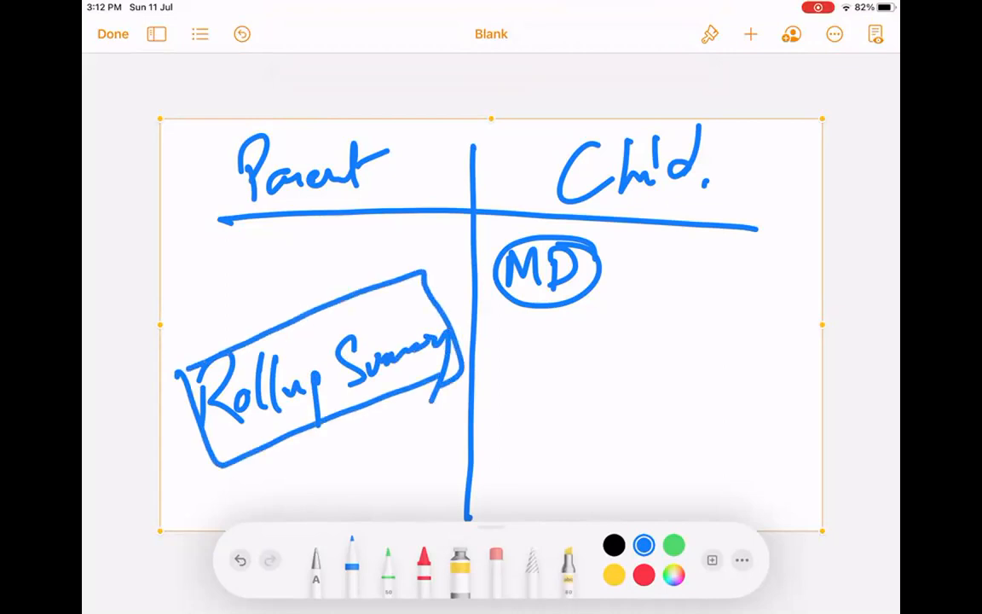
left_click_drag(387, 298, 388, 309)
left_click_drag(178, 374, 198, 362)
Step: Handwrite the roll-up functions Count, Sum, Min, Max and Avg below the Rollup Summary box
mouse_move(238, 476)
left_mouse_down()
mouse_move(233, 505)
mouse_move(291, 452)
left_mouse_up()
left_click_drag(294, 460, 298, 479)
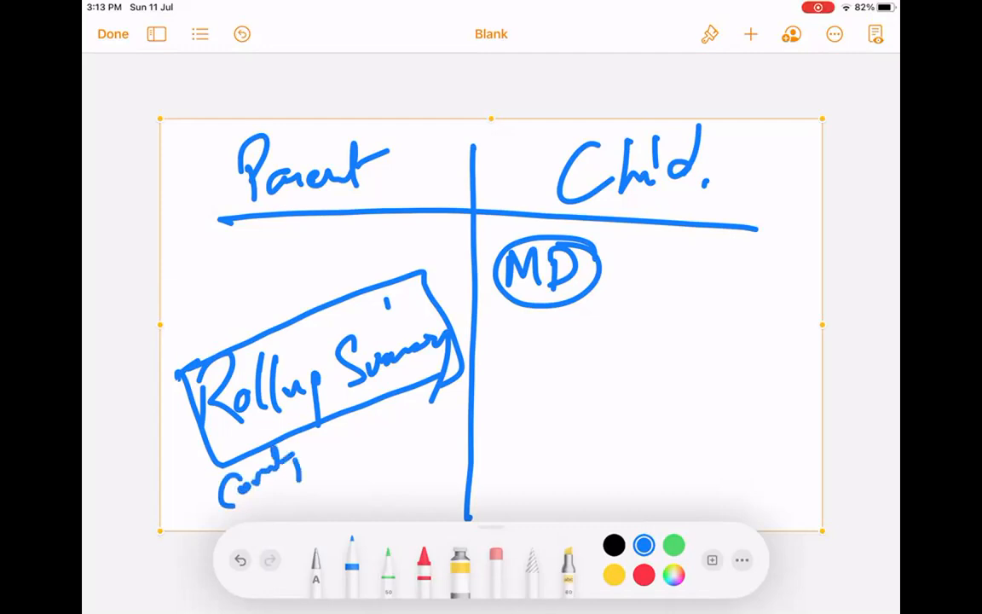
left_click_drag(309, 460, 304, 483)
left_click_drag(317, 455, 312, 484)
mouse_move(341, 426)
left_mouse_down()
mouse_move(327, 446)
mouse_move(365, 419)
mouse_move(402, 418)
mouse_move(411, 431)
left_mouse_up()
mouse_move(300, 479)
left_mouse_down()
mouse_move(297, 508)
mouse_move(351, 506)
left_mouse_up()
mouse_move(373, 437)
left_mouse_down()
mouse_move(370, 473)
mouse_move(398, 467)
left_mouse_up()
mouse_move(405, 426)
left_mouse_down()
mouse_move(422, 441)
mouse_move(460, 413)
left_mouse_up()
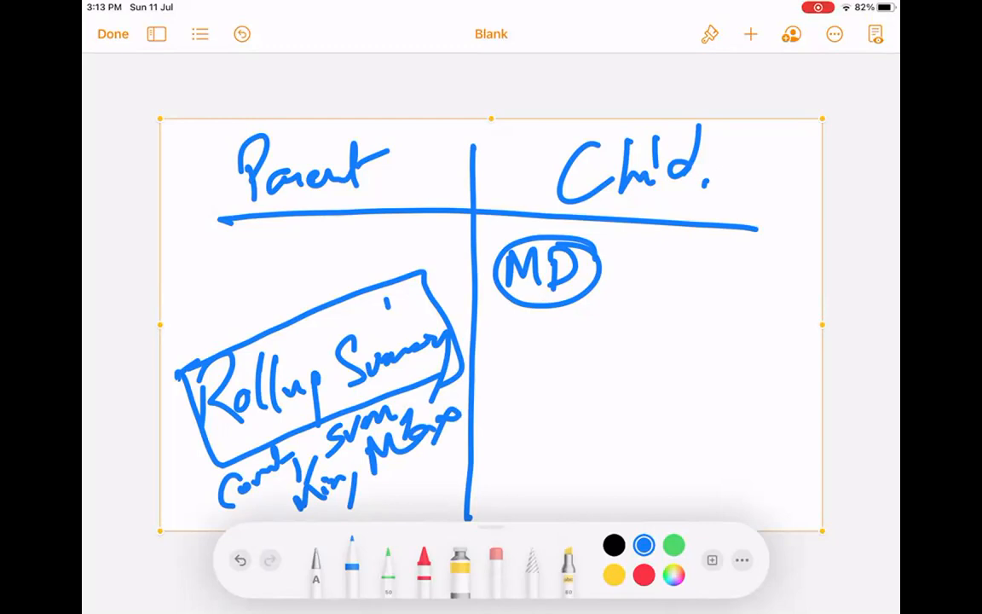
mouse_move(384, 511)
left_mouse_down()
mouse_move(406, 487)
mouse_move(426, 501)
mouse_move(436, 468)
left_mouse_up()
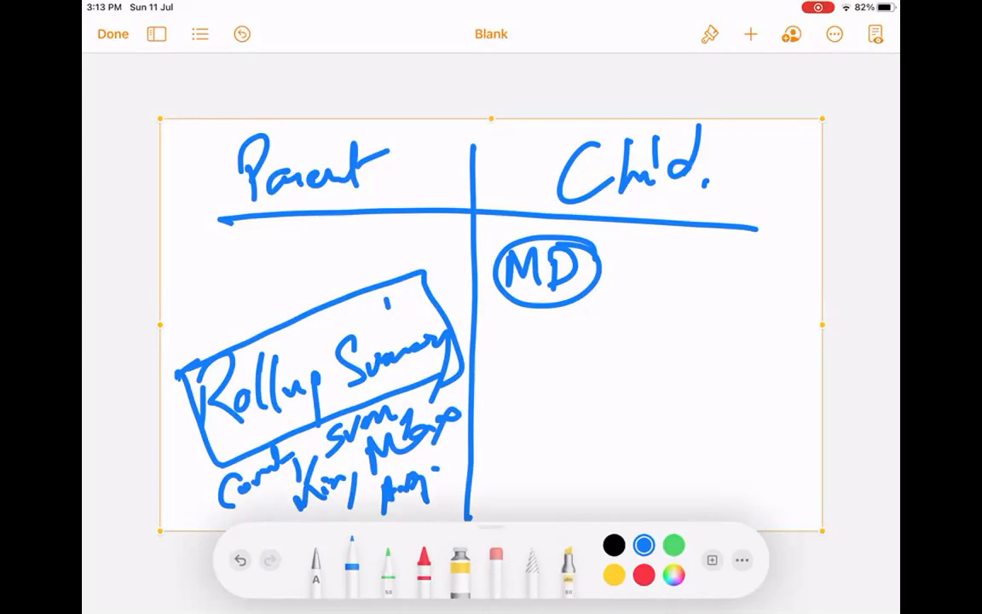
Step: Leave the drawing and switch to the Zoom app from the iPad's home screen
key("super+h")
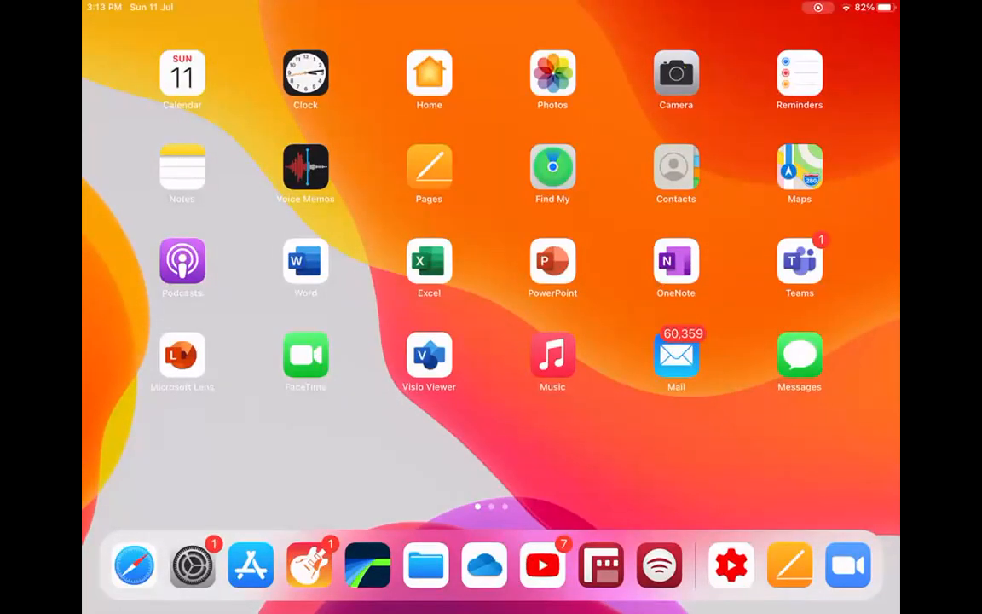
scroll(491, 281, "left", 3)
scroll(491, 281, "right", 3)
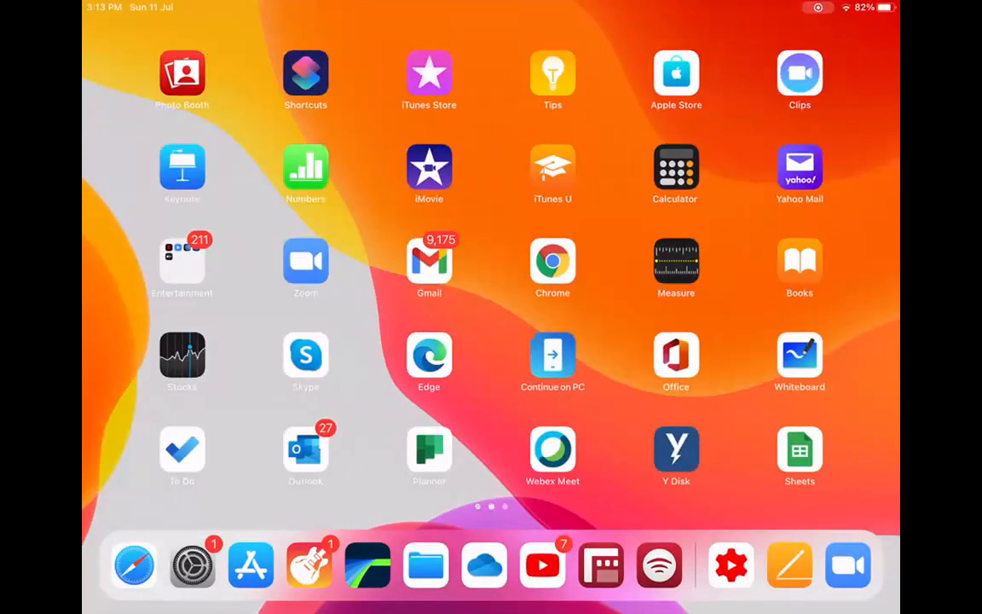
scroll(501, 336, "right", 3)
scroll(500, 335, "left", 3)
left_click(305, 261)
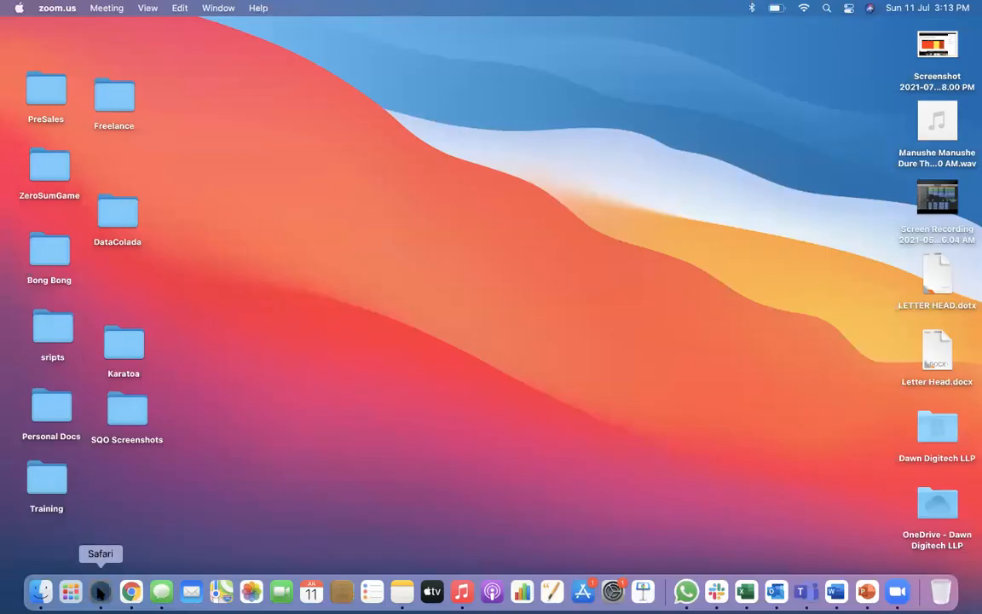
Step: Switch back to Salesforce in Chrome and open the Account object's Fields & Relationships in Object Manager
left_click(100, 590)
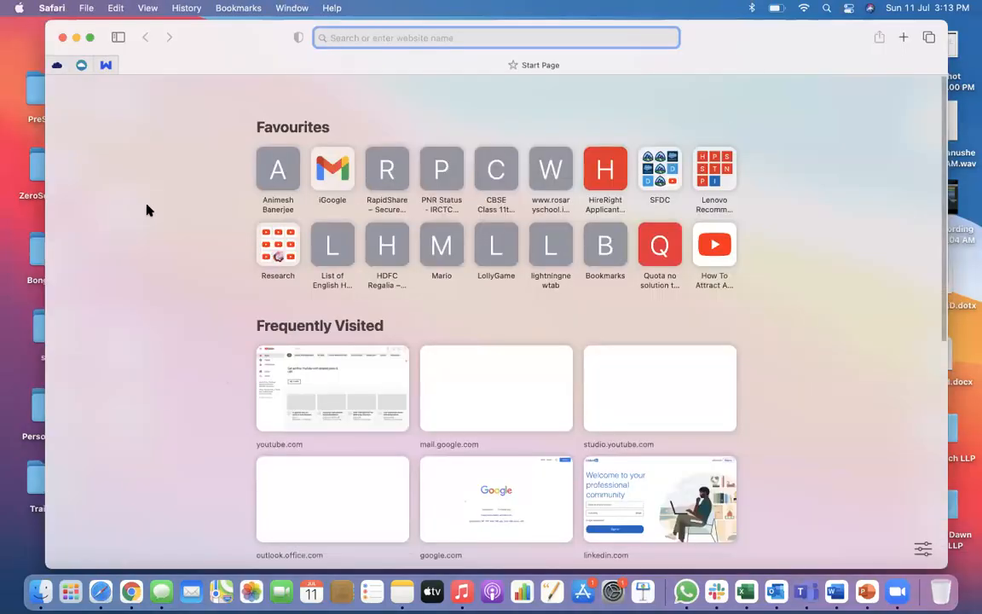
left_click(62, 37)
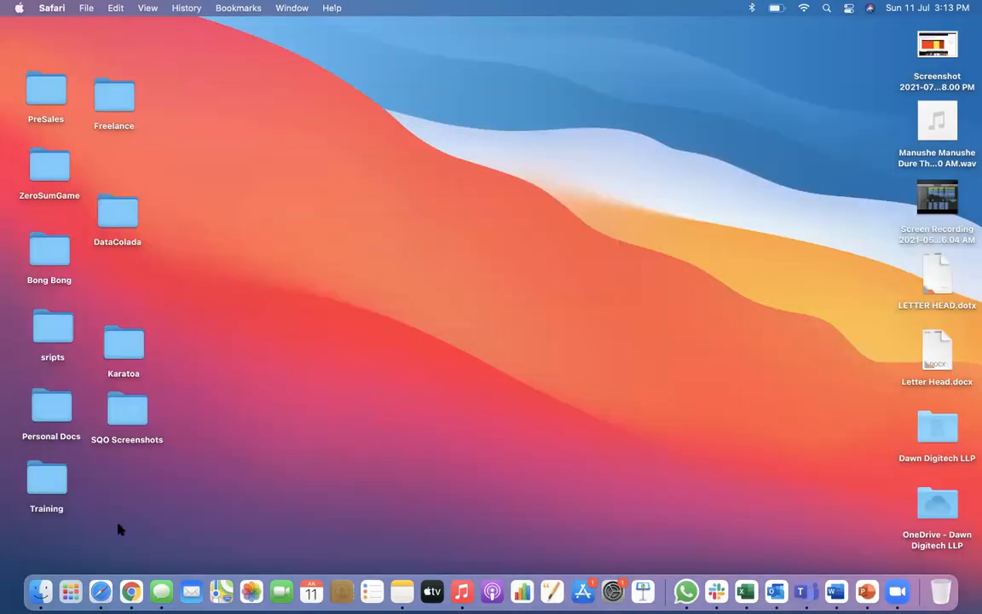
left_click(123, 595)
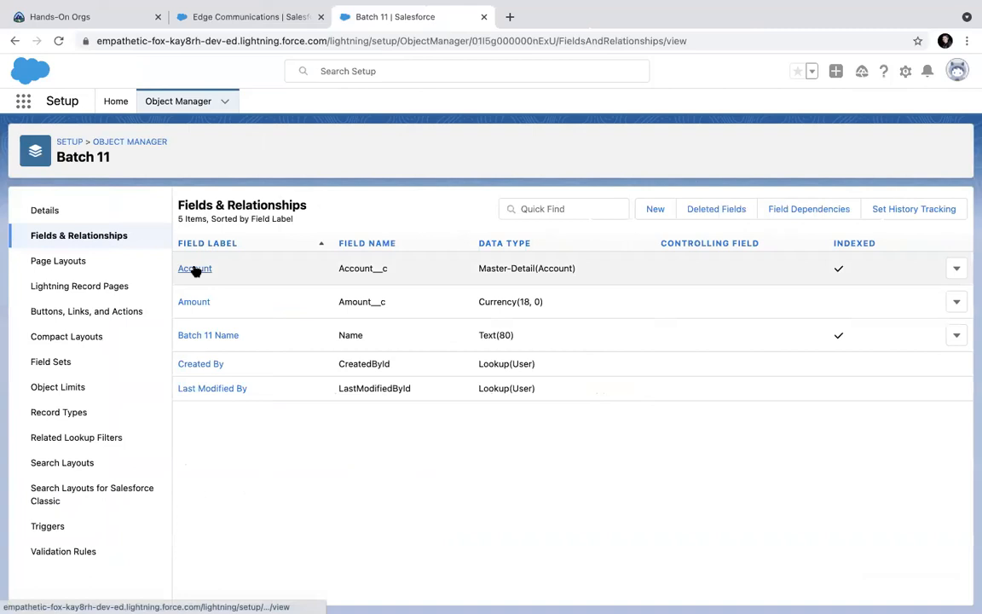
left_click(117, 143)
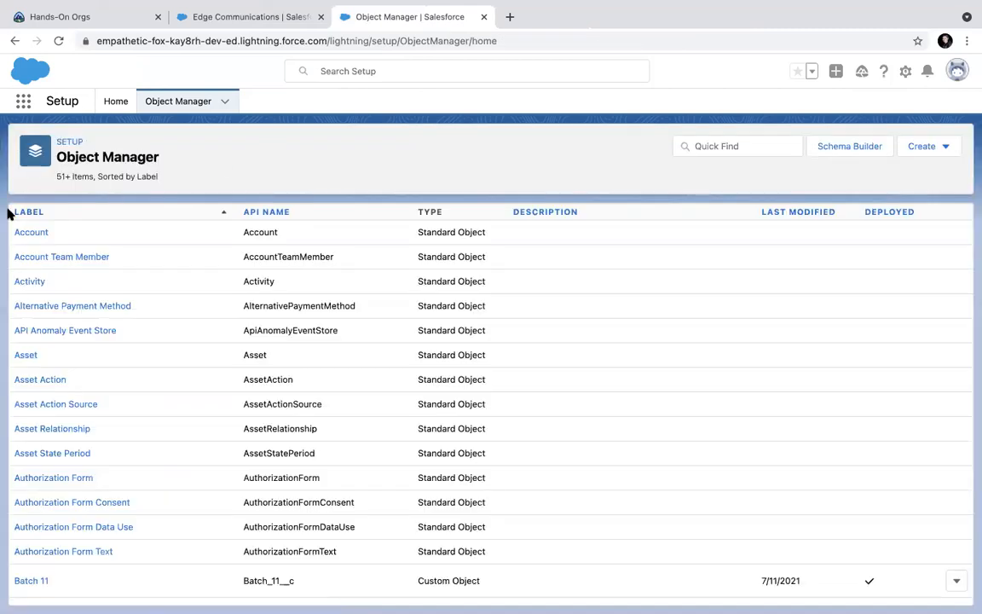
left_click(24, 228)
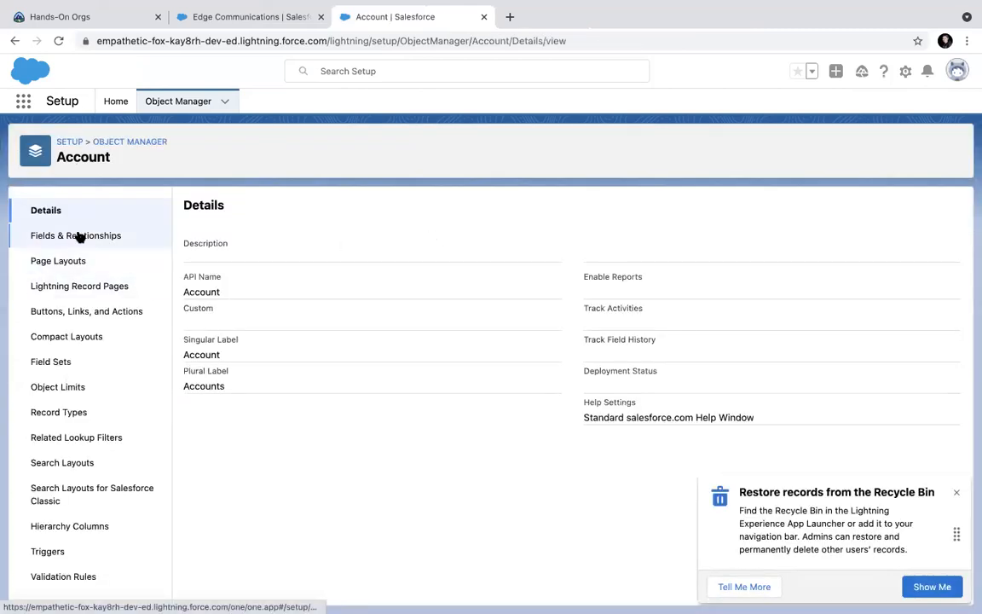
left_click(79, 237)
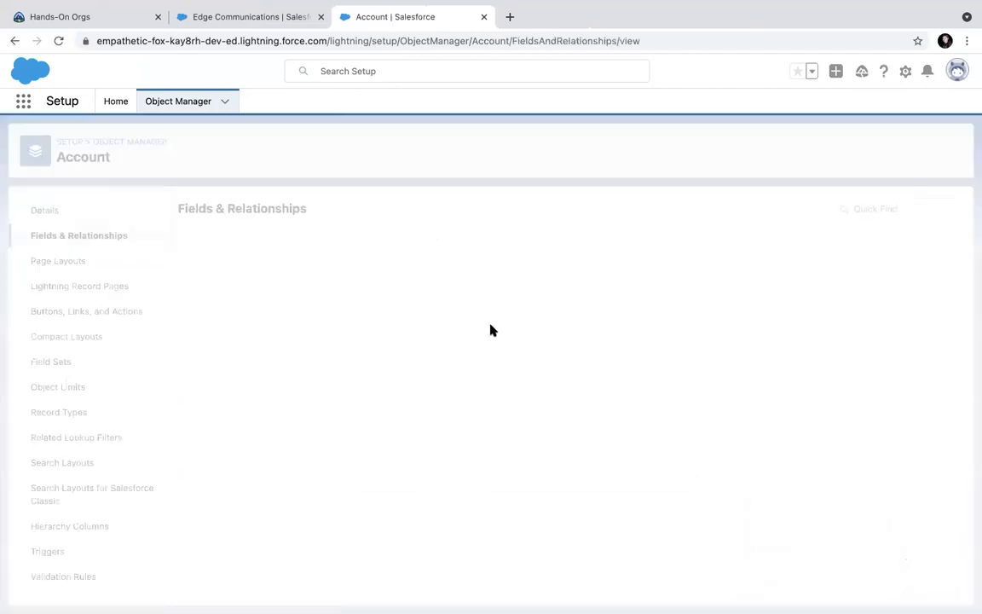
Step: Start a new custom field on the Account object with the Roll-Up Summary data type
left_click(651, 216)
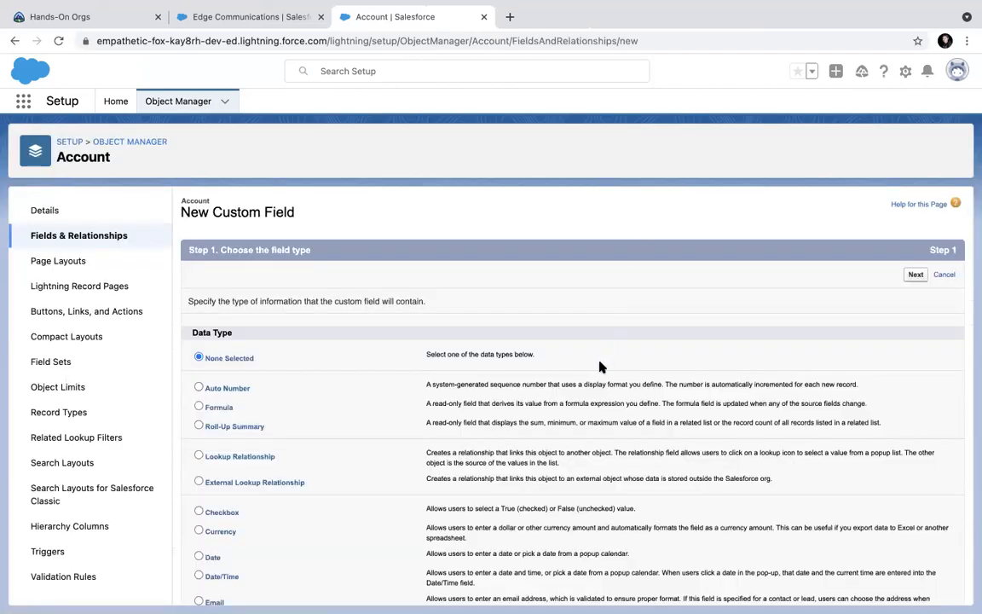
left_click(220, 425)
left_click(914, 276)
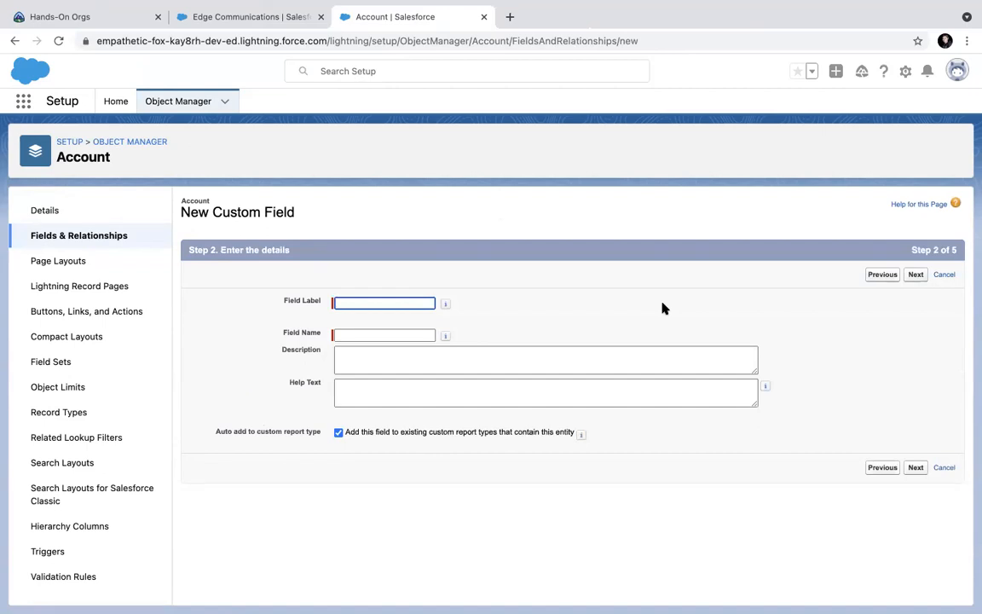
Step: Enter Total as the field label, let the field name fill in to match, and continue to the summary definition
left_click(363, 301)
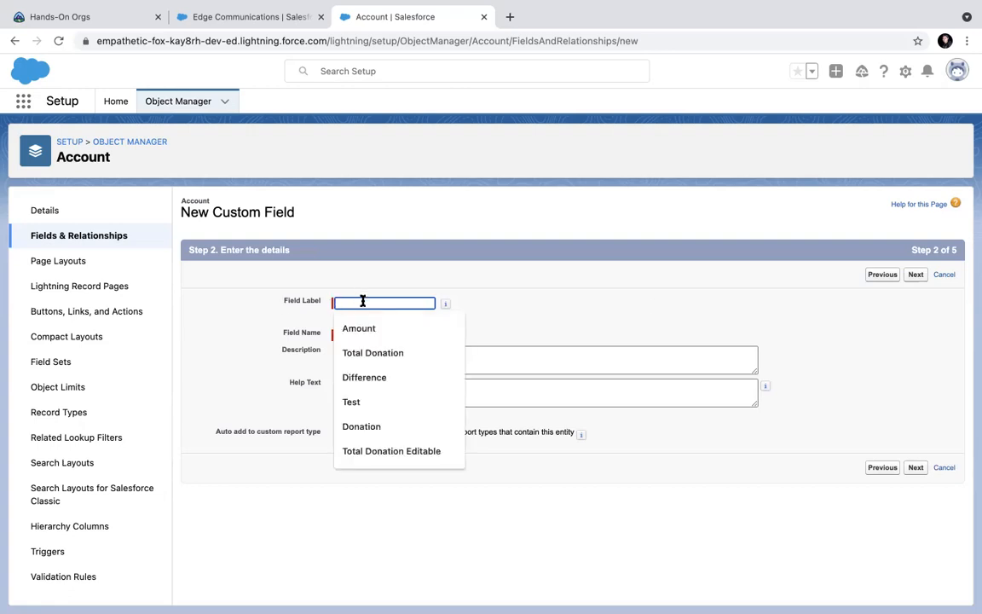
type("R")
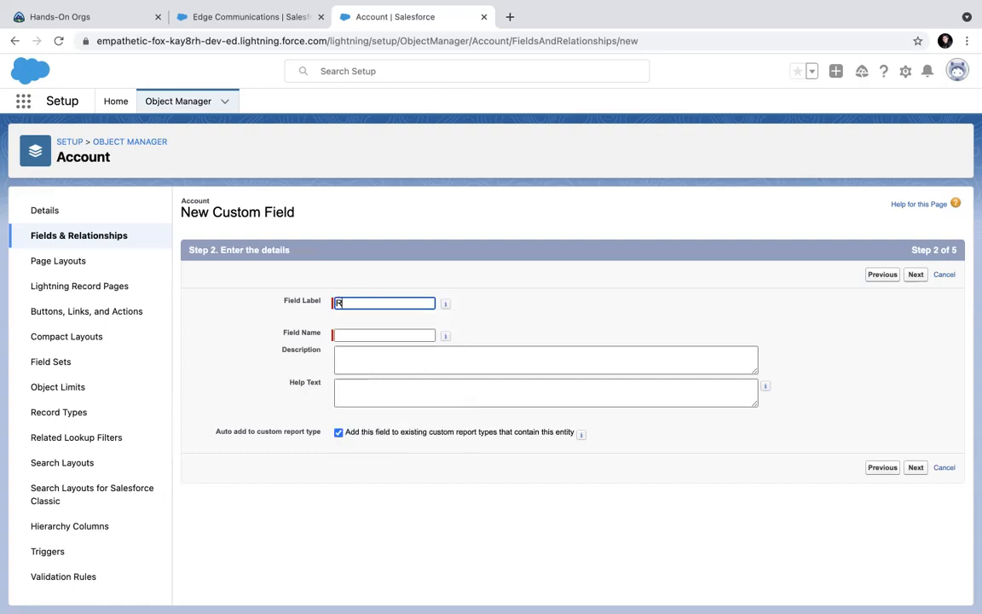
type("ollup")
key("super+a")
key("BackSpace")
type("T")
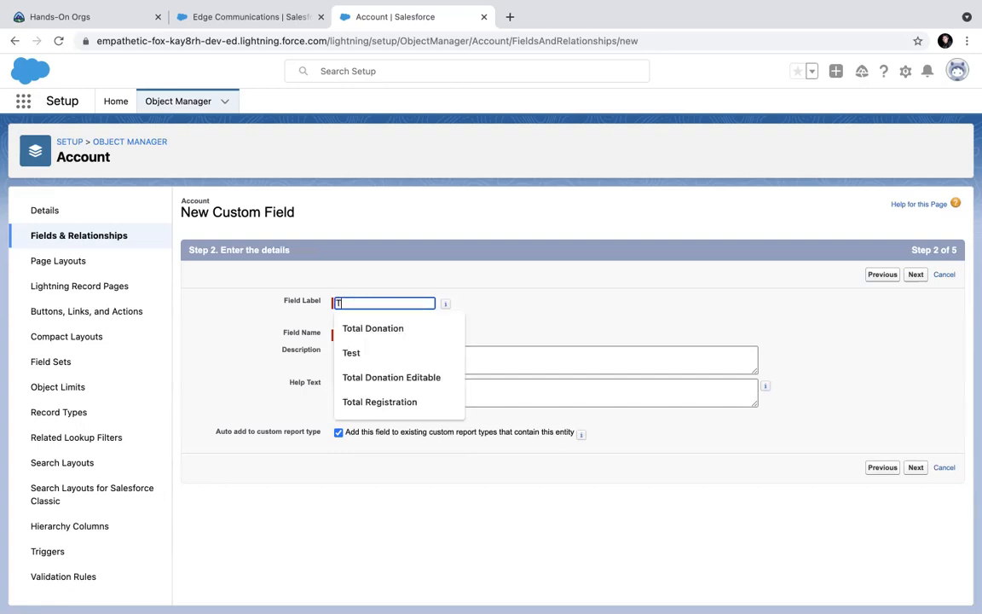
type("otal")
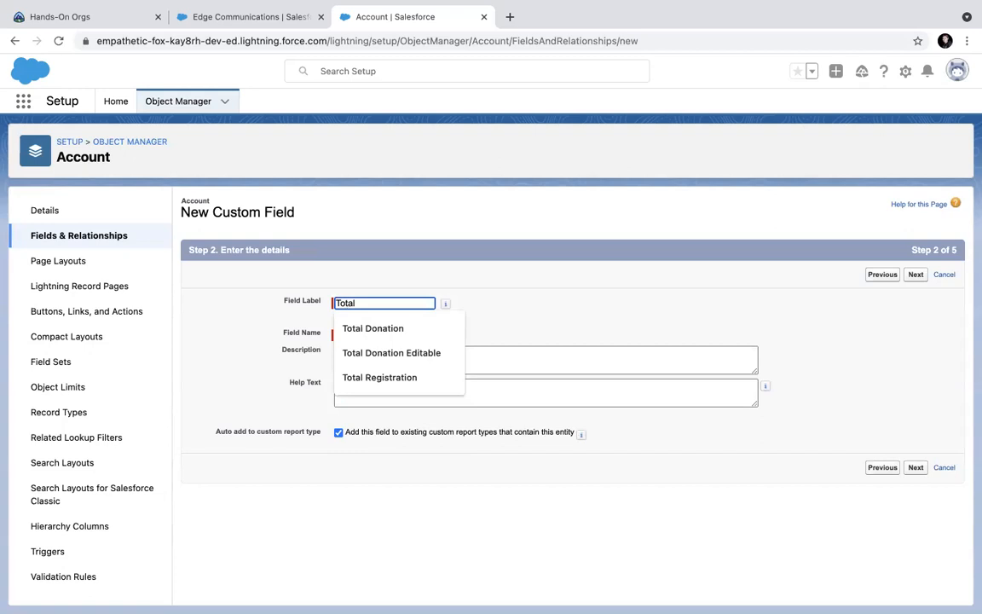
left_click(495, 305)
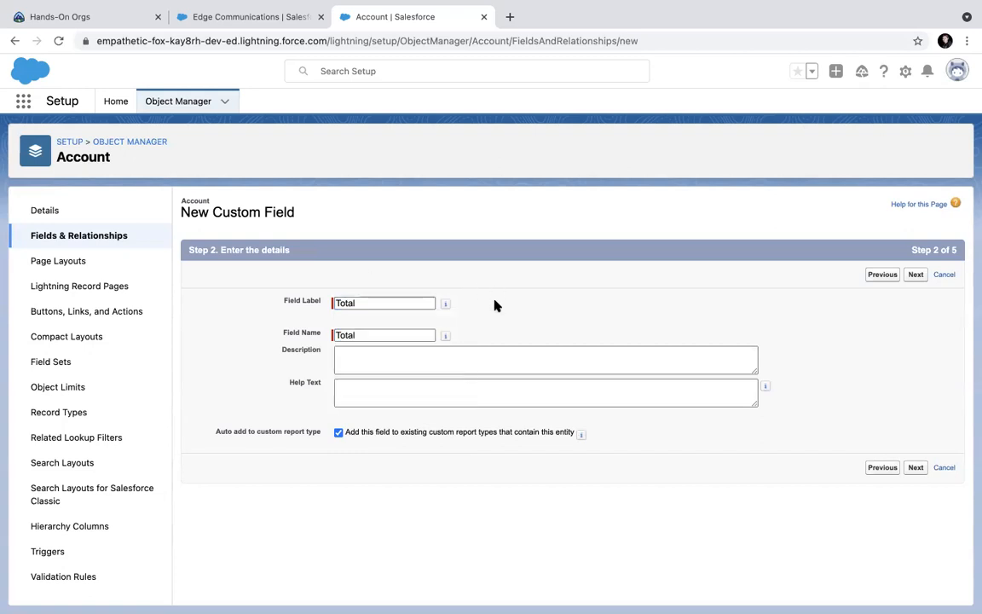
left_click(916, 468)
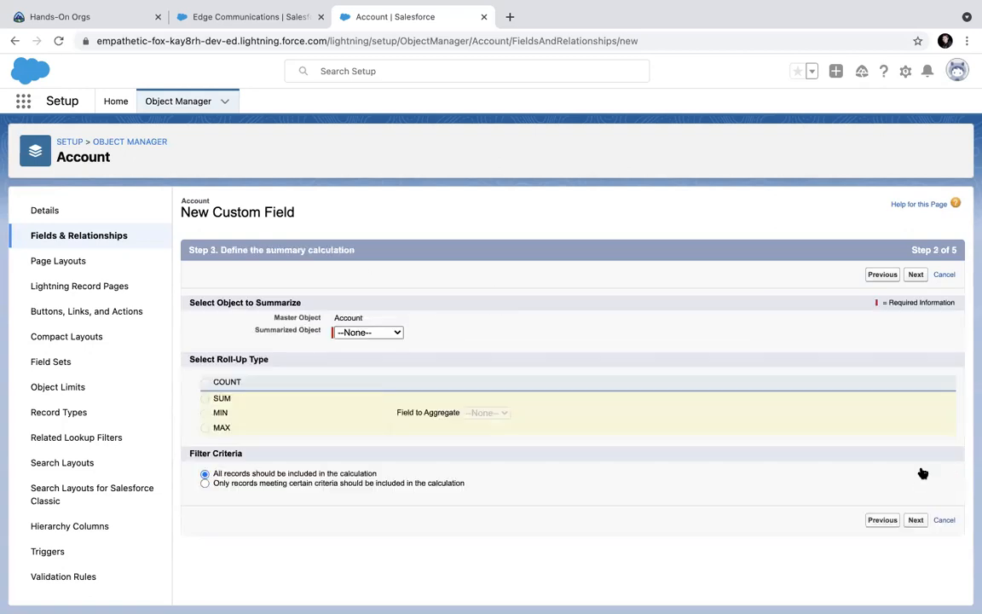
Step: Define the roll-up as the SUM of the Amount field on the Batch 11 object, including all records
left_click(359, 333)
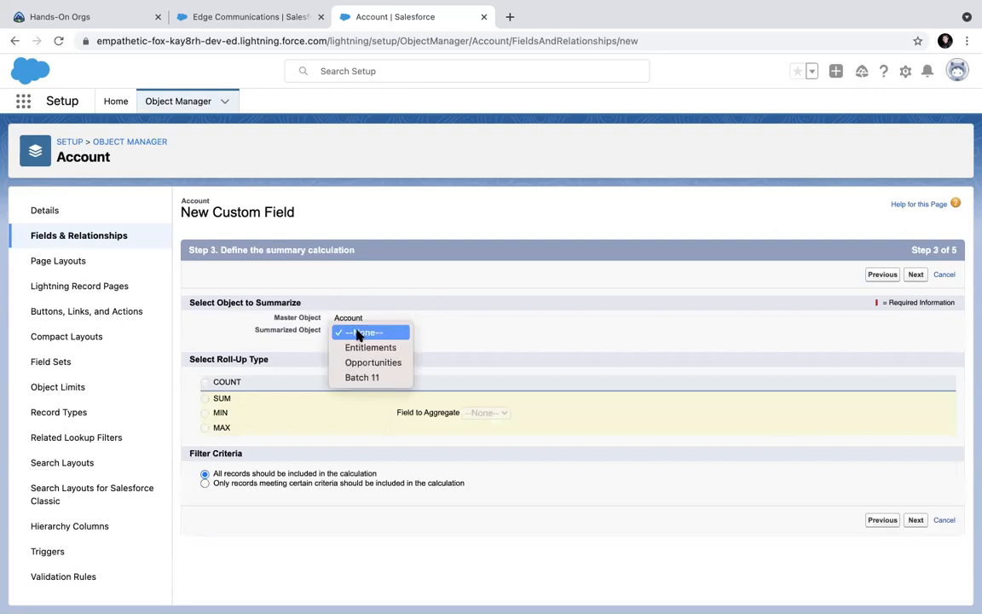
left_click(357, 378)
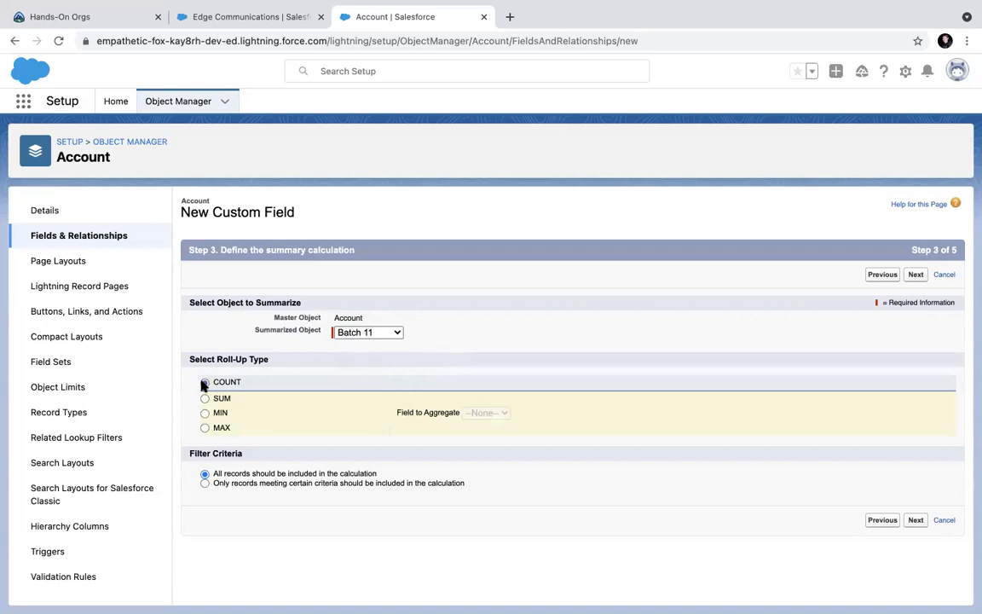
left_click(205, 398)
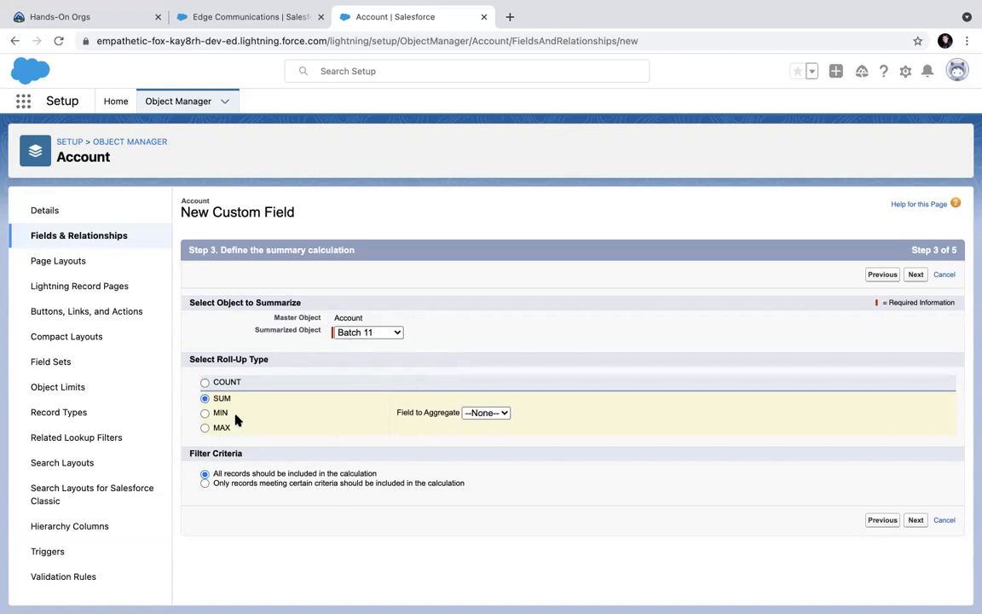
left_click(495, 414)
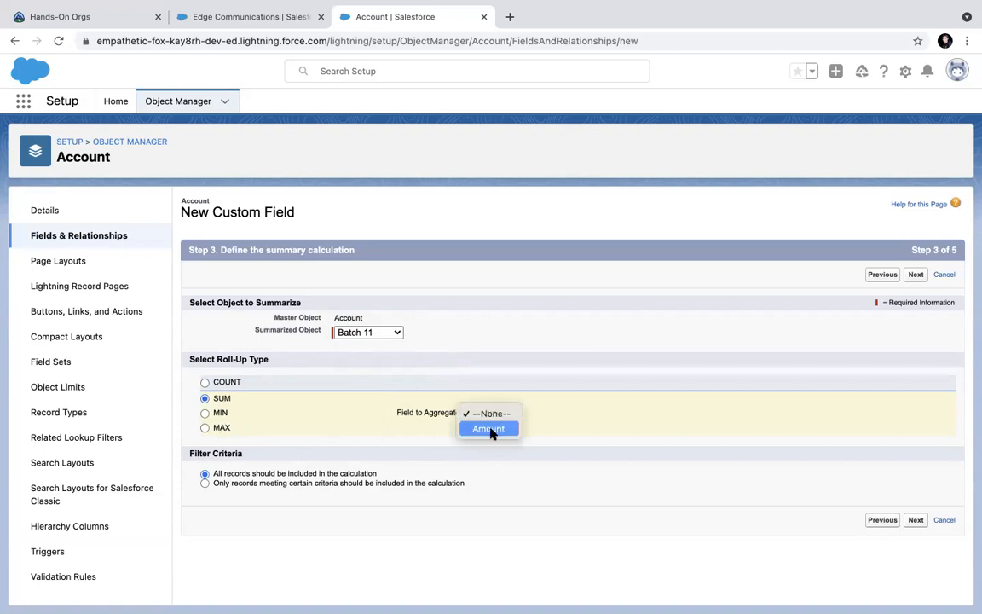
left_click(488, 429)
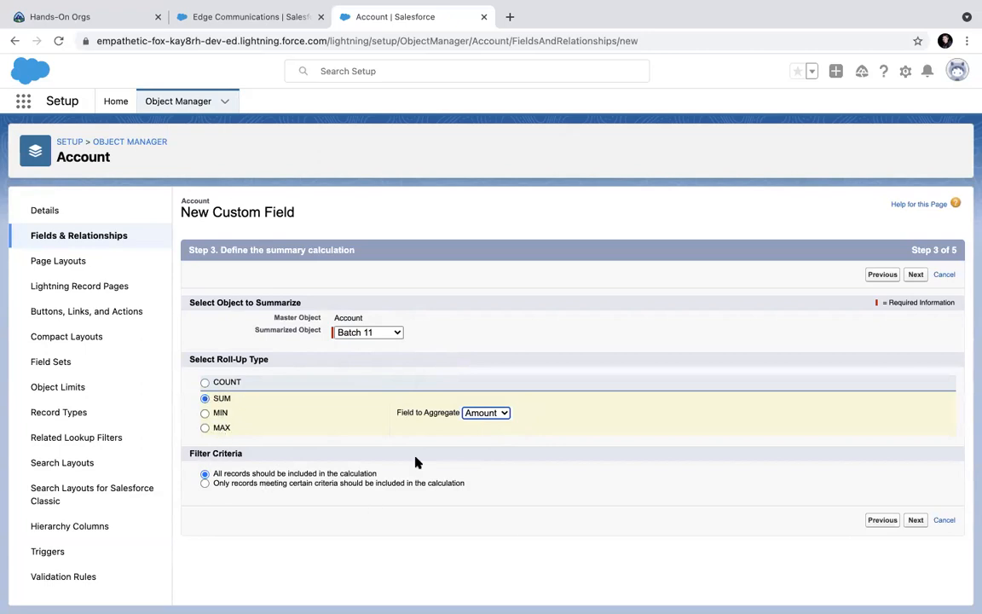
Step: Make the Total field visible to all profiles and save it to the page layouts
left_click(915, 519)
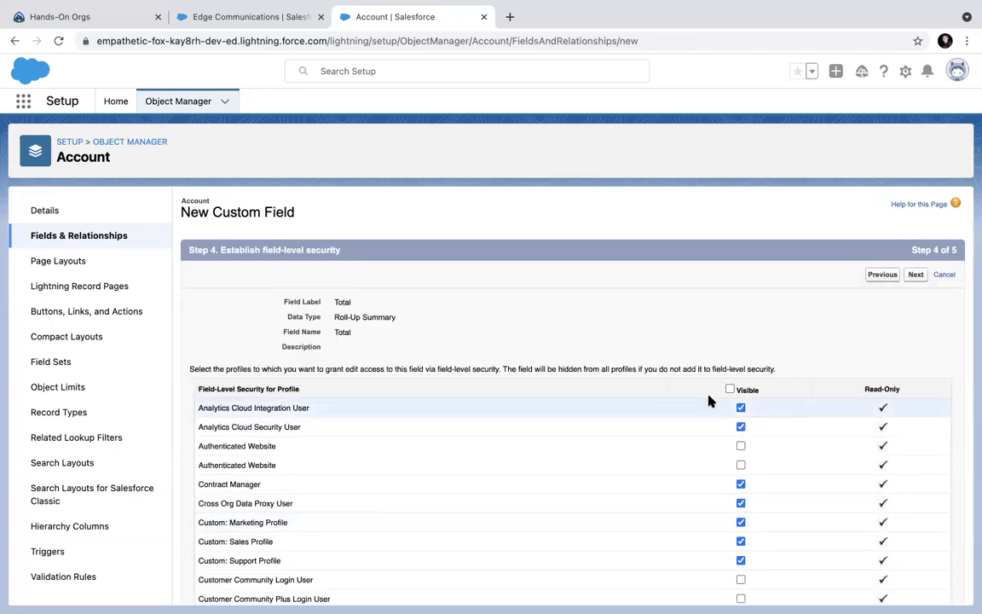
left_click(916, 274)
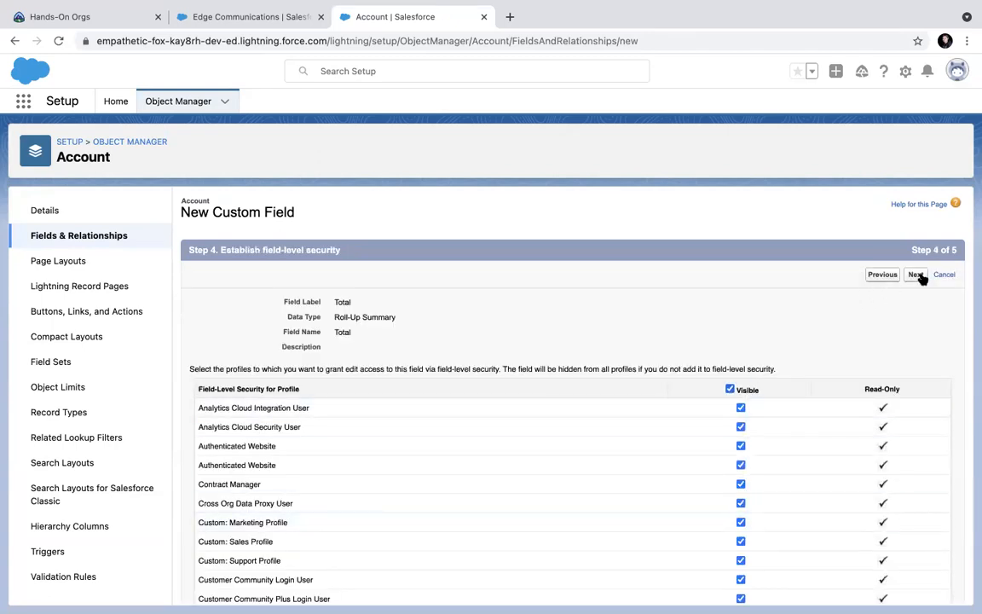
left_click(912, 525)
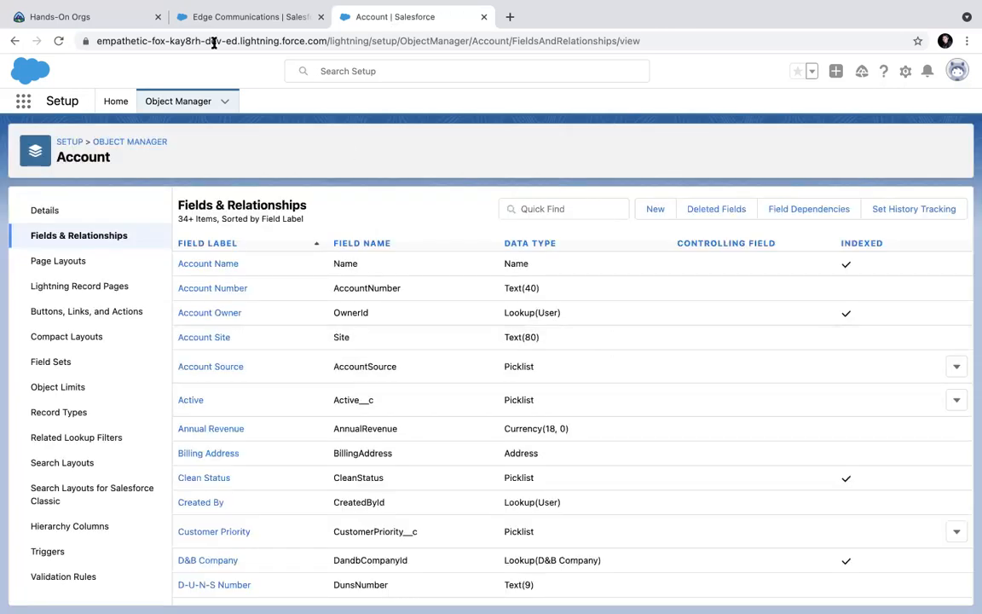
Step: Return to the Edge Communications account record and examine its Batch 11 related list
left_click(200, 21)
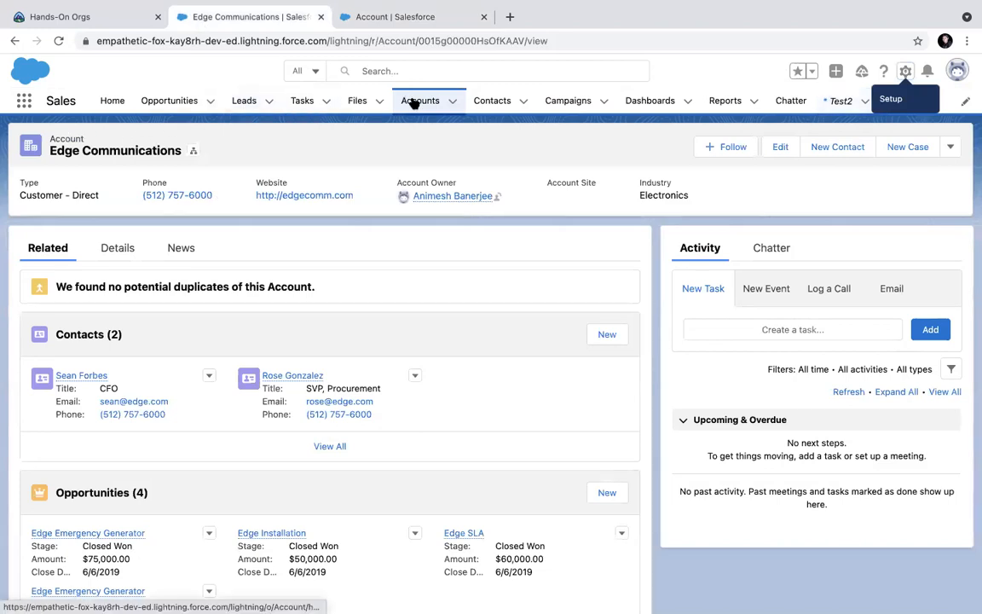
scroll(275, 344, "down", 10)
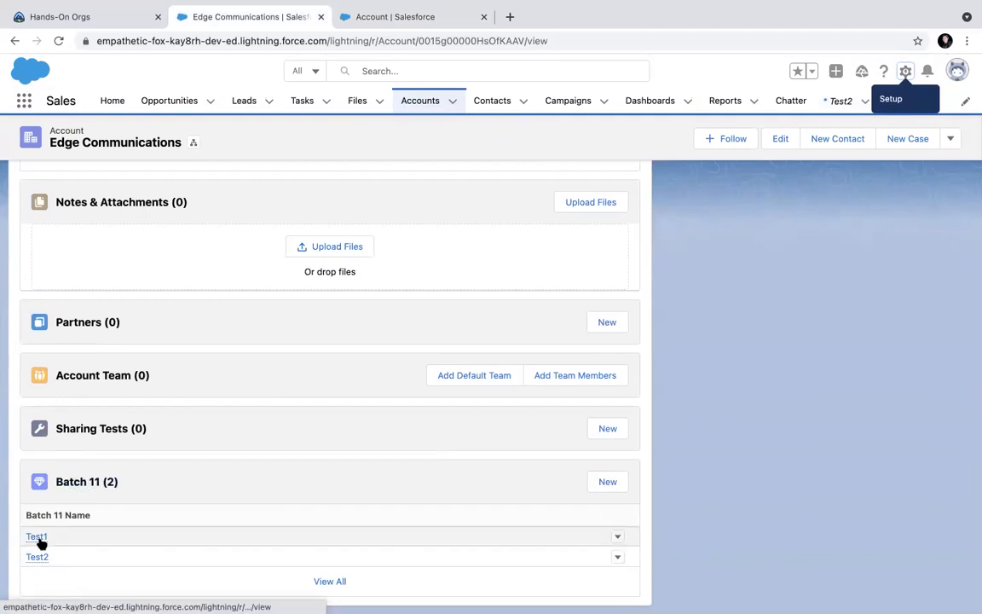
mouse_move(37, 556)
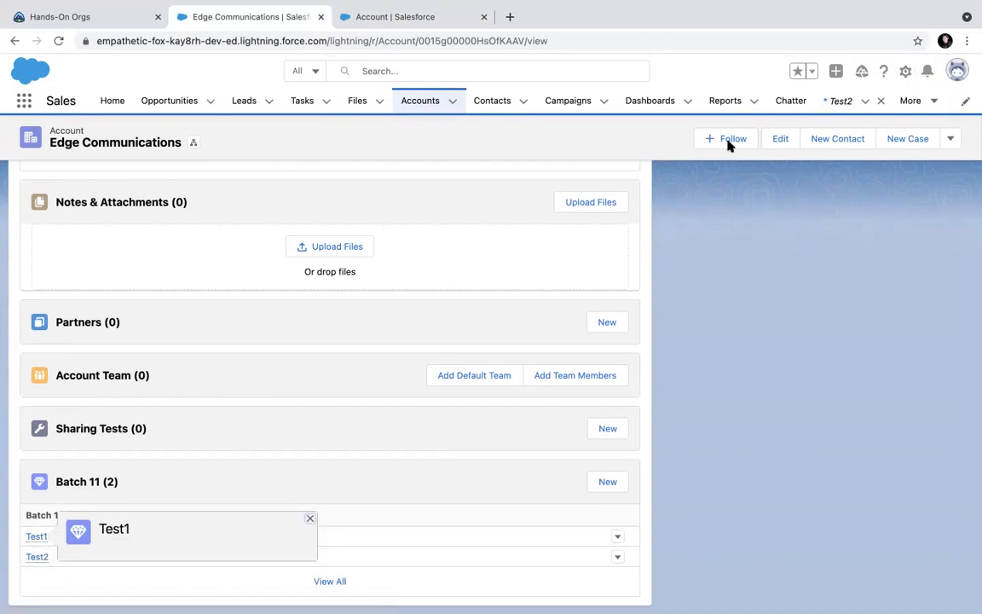
Step: Find the Batch 11 object by searching for batch and display its All list view
left_click(934, 101)
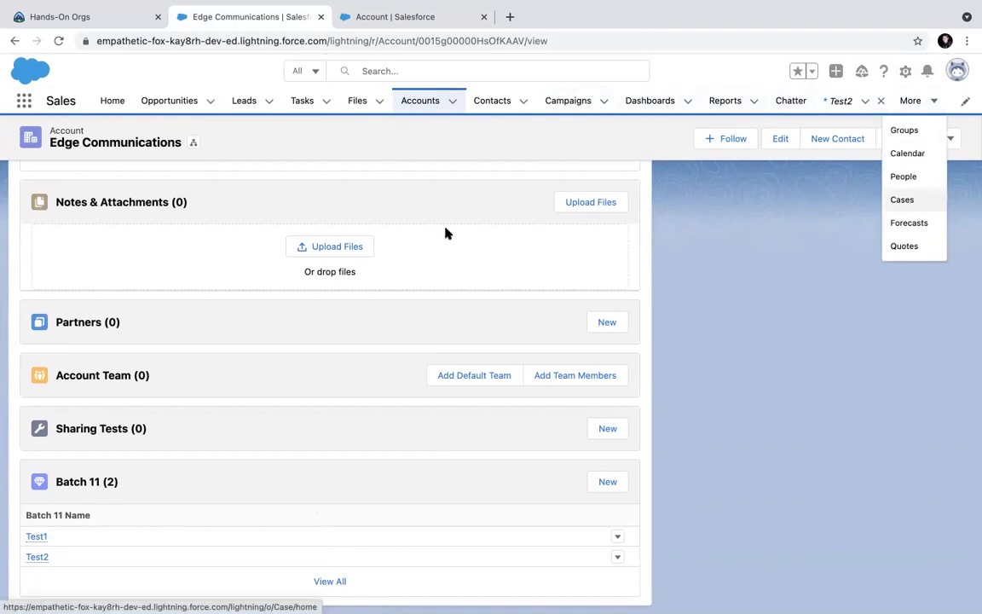
left_click(24, 100)
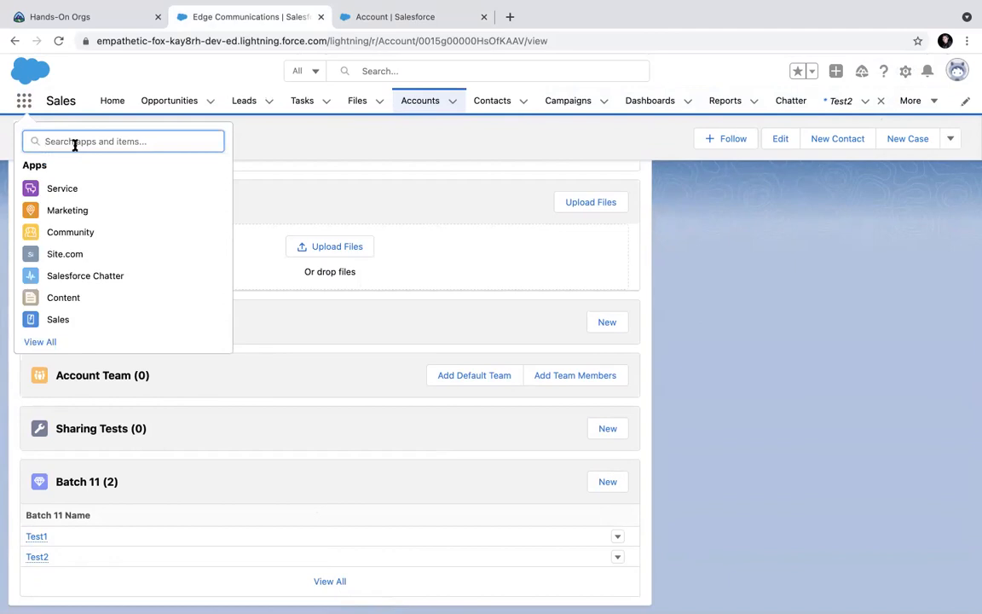
type("batch")
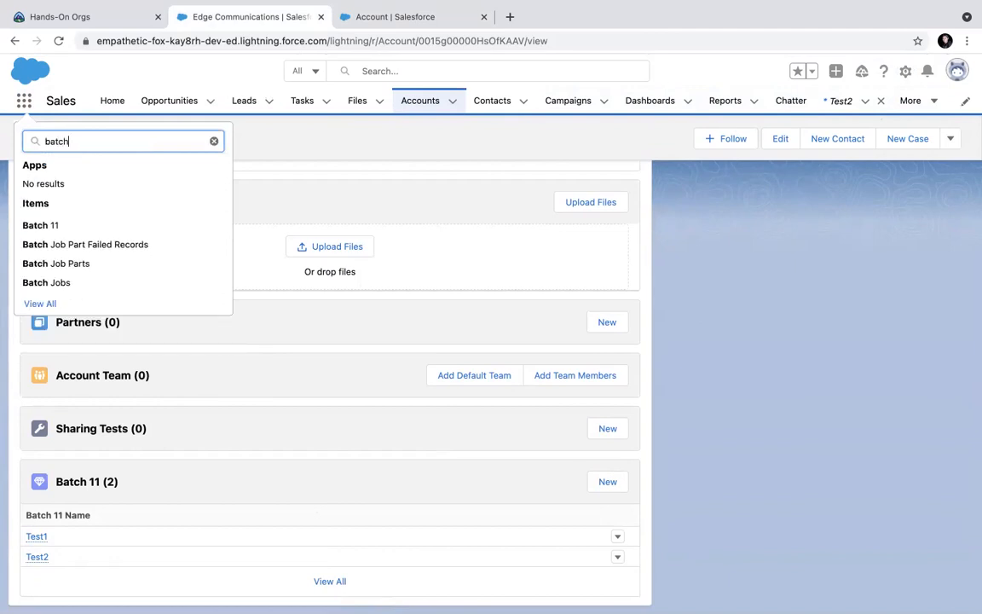
left_click(56, 226)
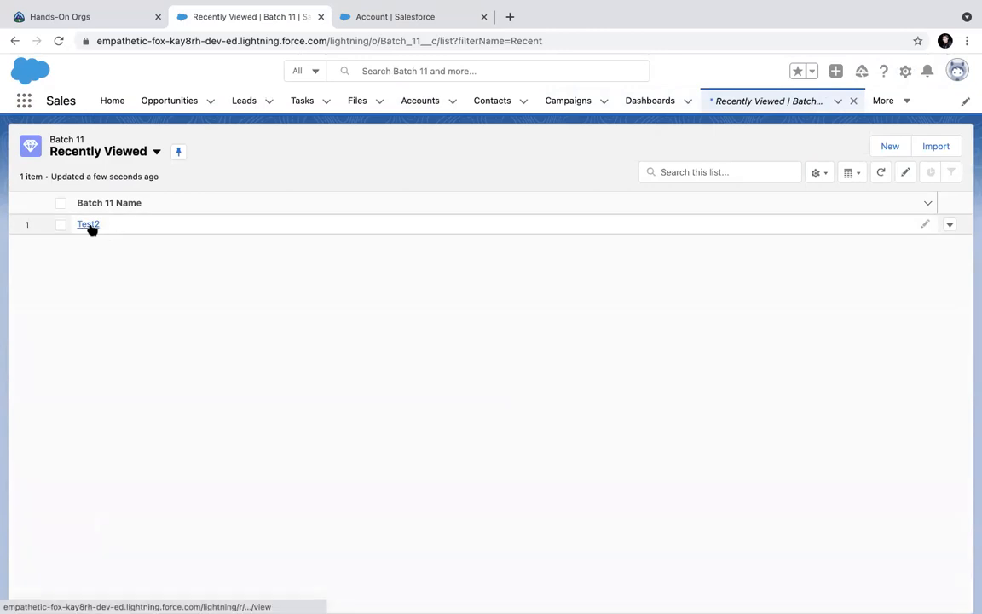
left_click(158, 152)
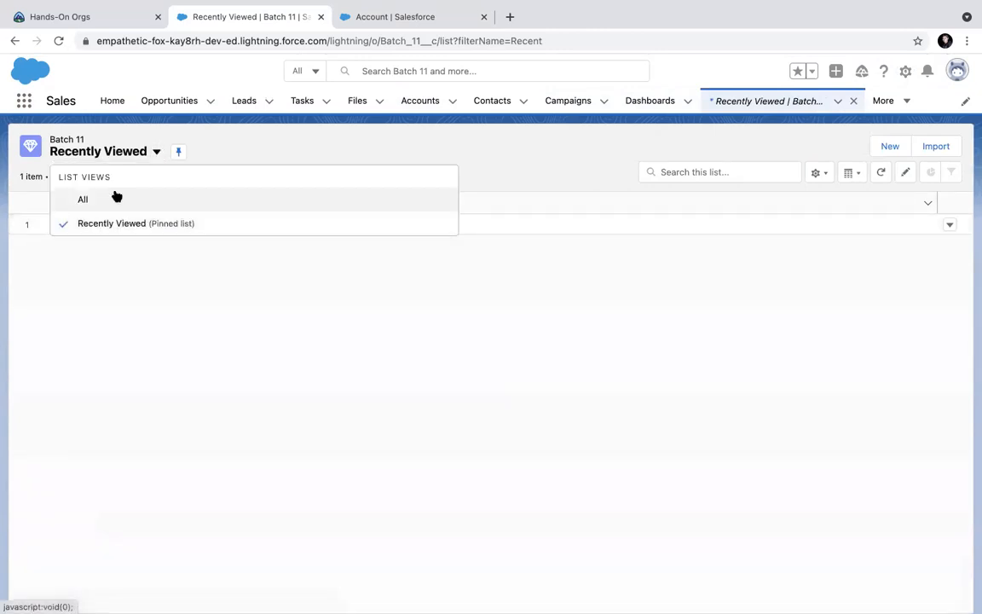
left_click(83, 199)
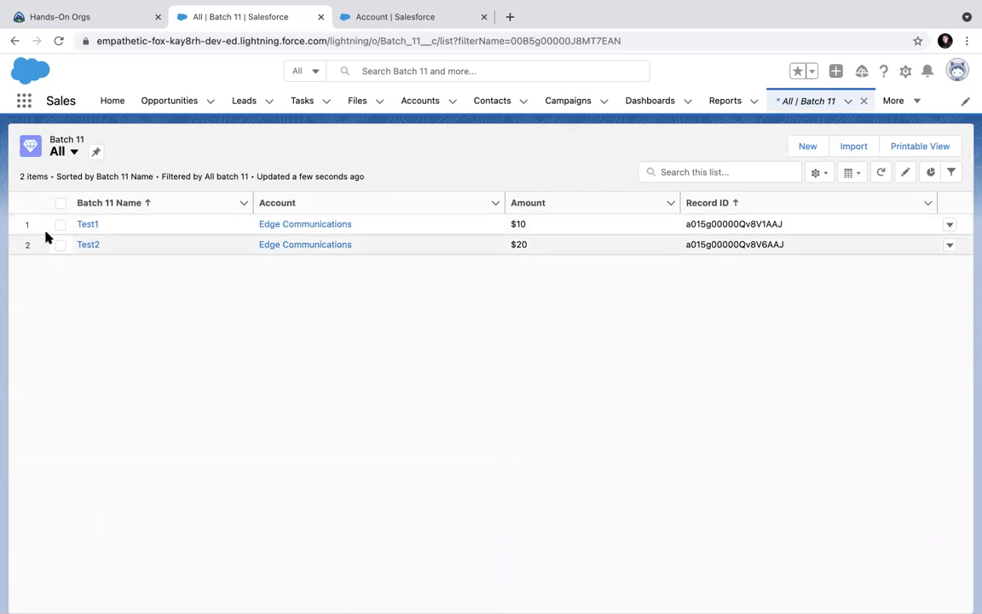
Step: Open the Edge Communications account from the list and check the Total field in its details
left_click(292, 225)
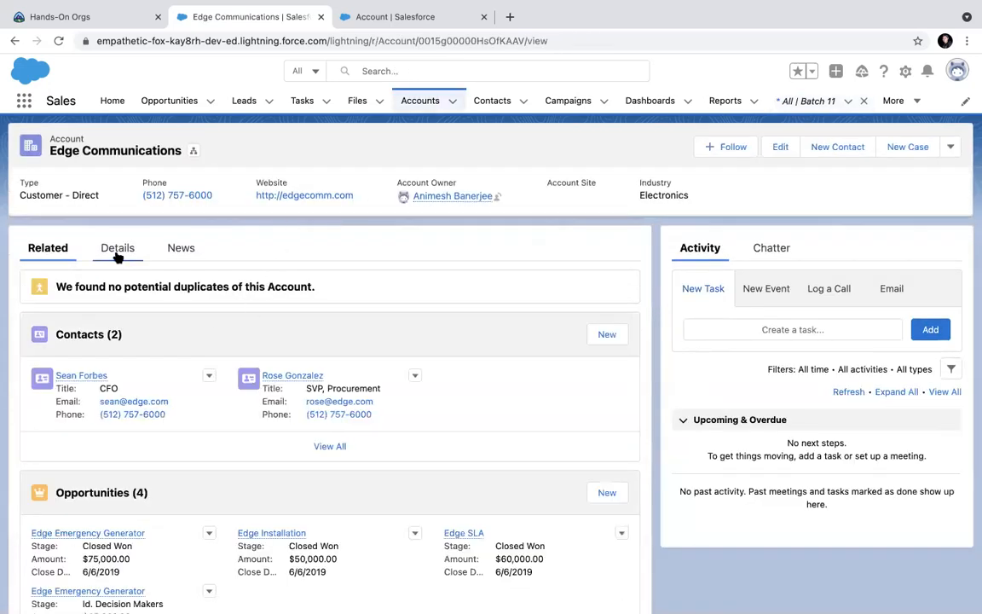
left_click(117, 251)
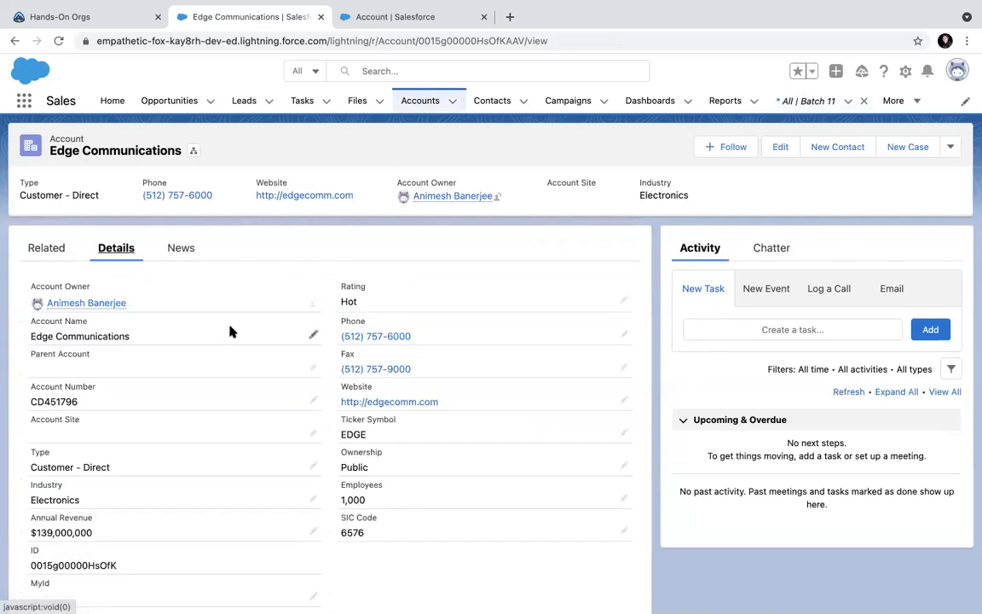
scroll(229, 330, "down", 3)
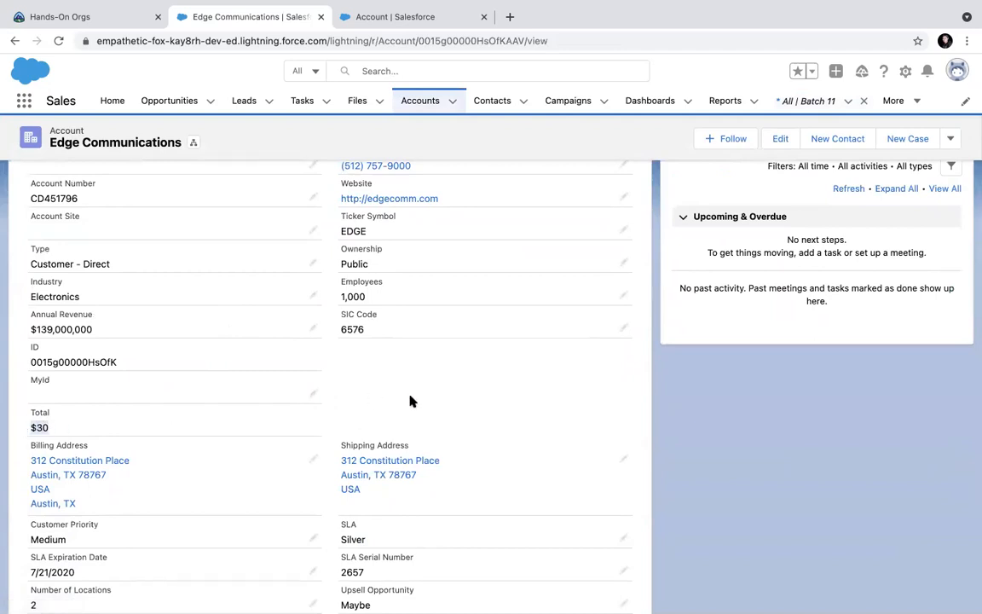
Step: Create a Batch 11 record named Test3 with an amount of 30 from the Edge Communications related list
scroll(409, 400, "up", 3)
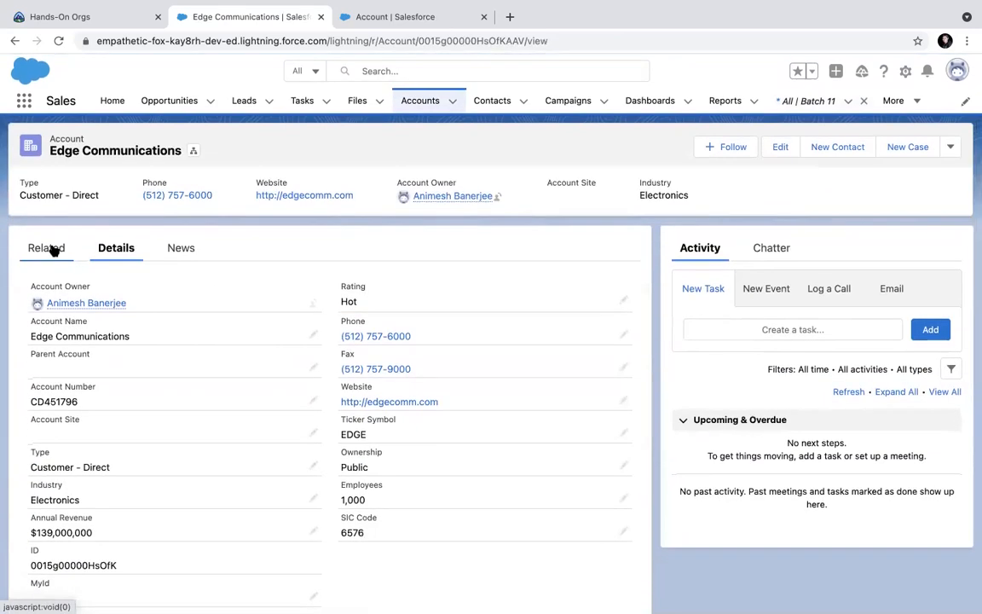
left_click(49, 248)
scroll(414, 418, "down", 10)
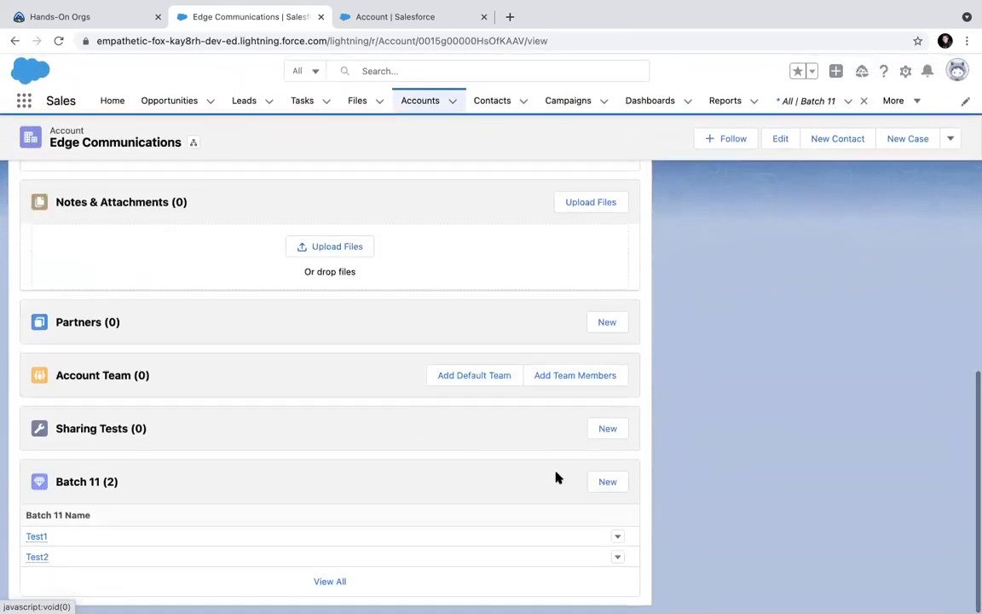
left_click(612, 482)
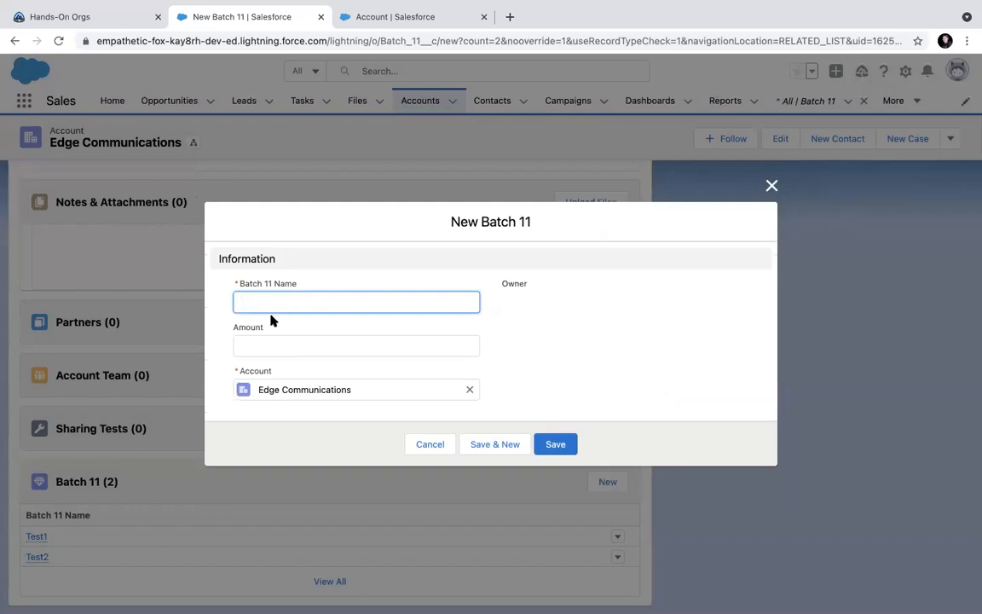
type("Test3")
left_click(280, 345)
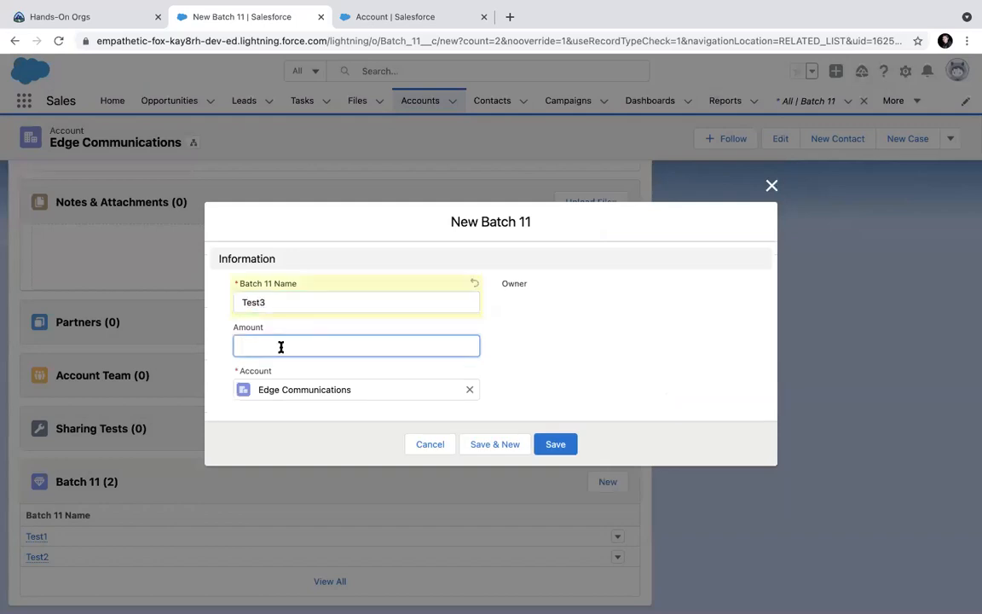
type("30")
left_click(569, 449)
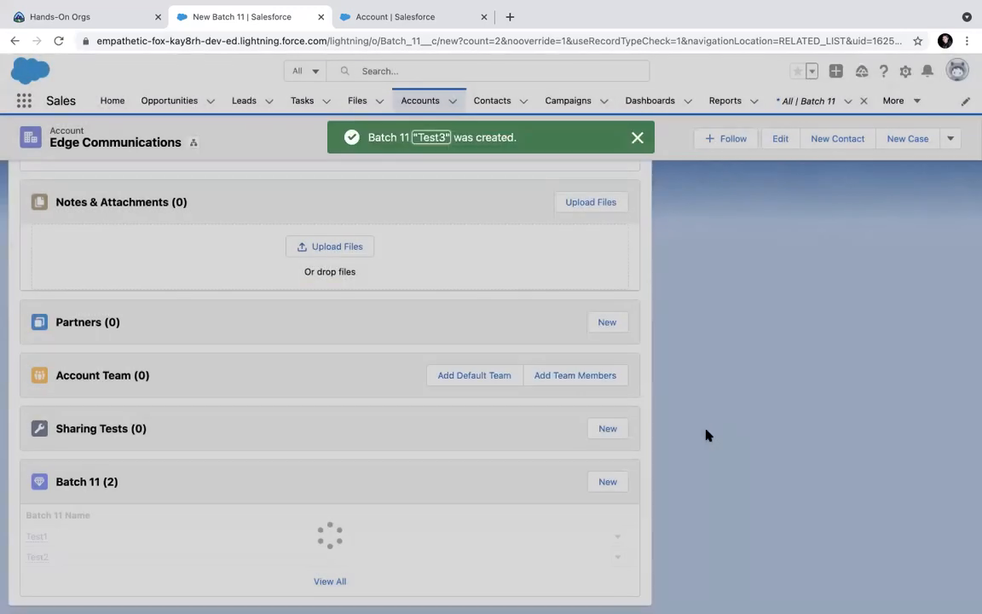
Step: Recheck the Total roll-up field in the Edge Communications details after adding Test3
scroll(736, 437, "up", 10)
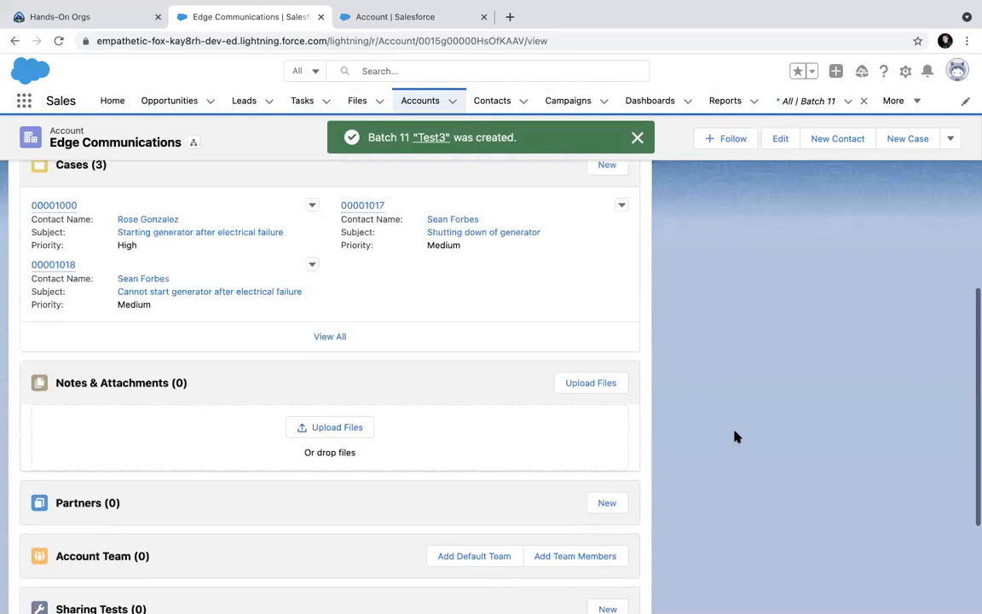
left_click(125, 248)
scroll(205, 406, "down", 3)
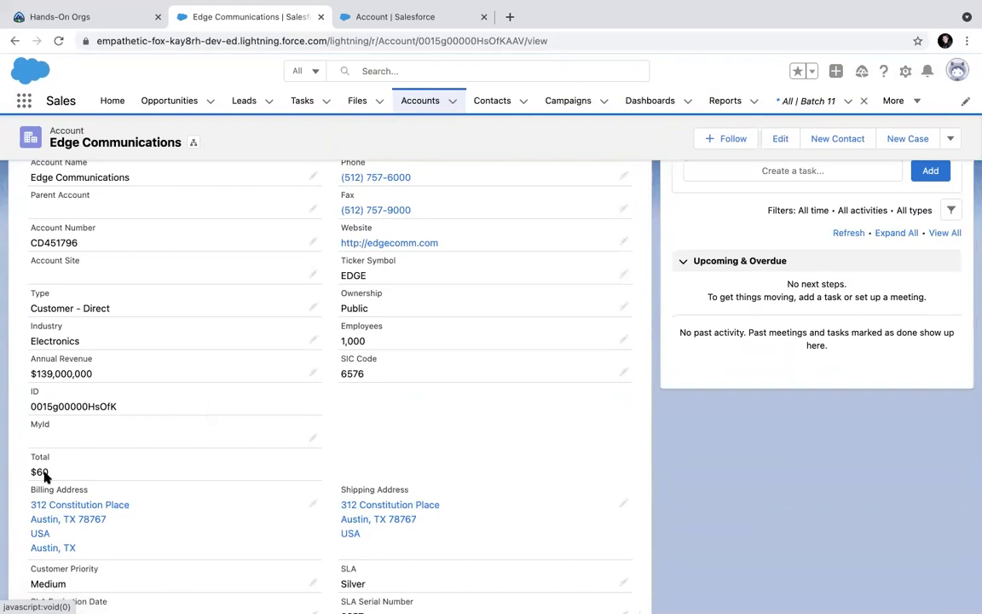
Step: Review the Edge Communications account details, including the Total roll-up field
scroll(714, 475, "up", 3)
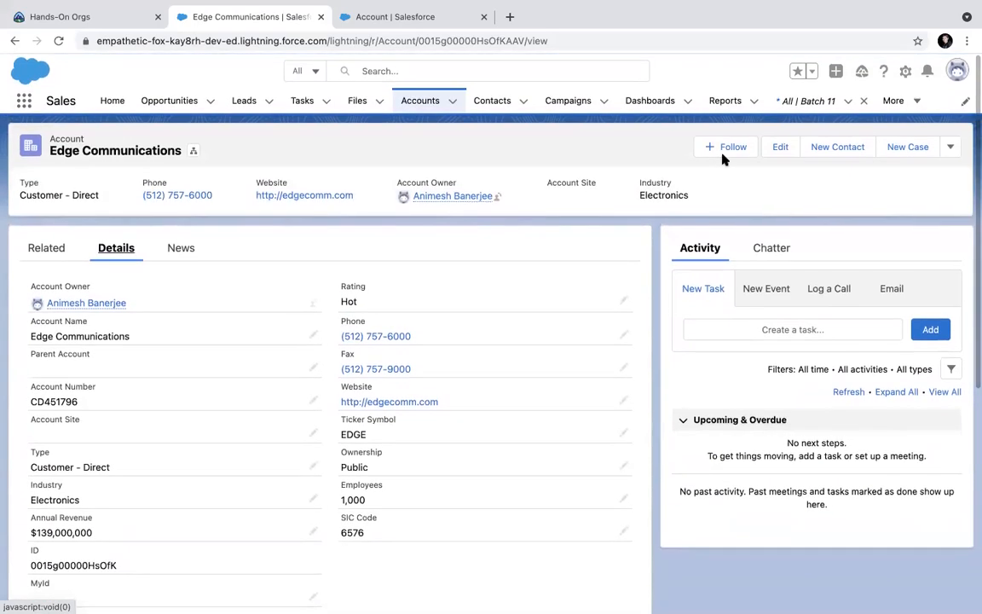
scroll(660, 368, "down", 5)
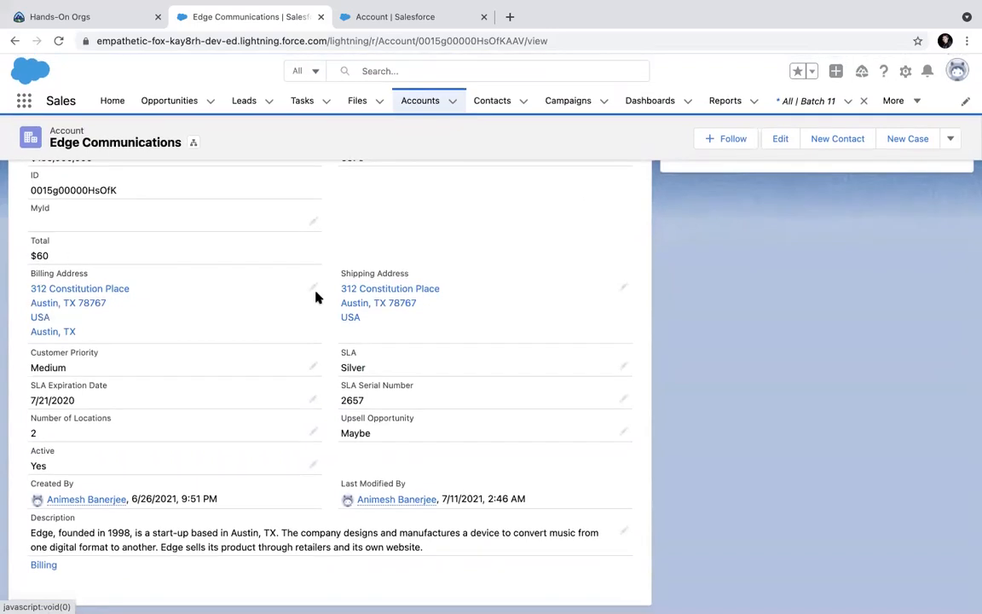
scroll(713, 473, "up", 1)
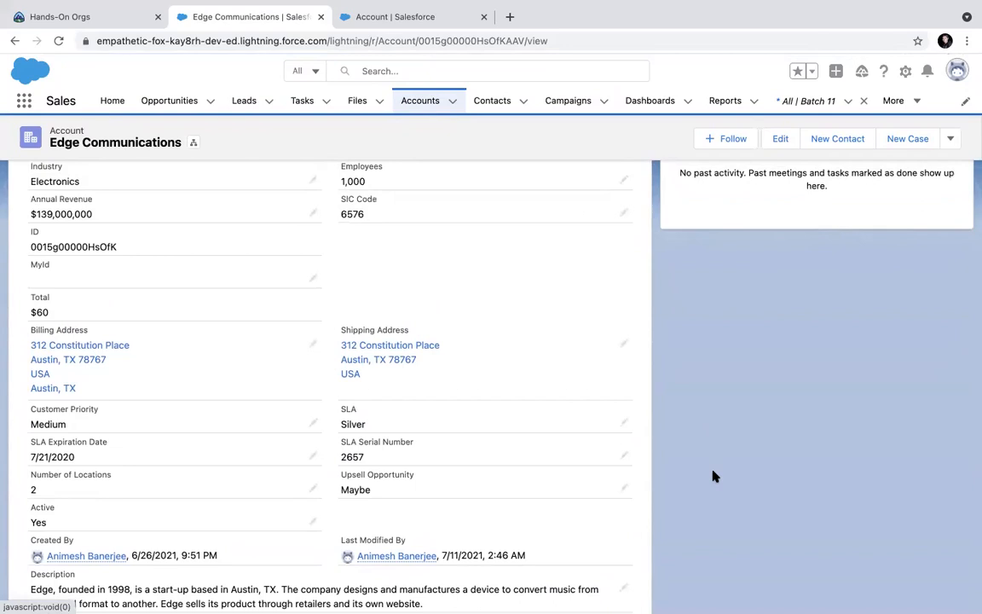
scroll(714, 475, "down", 1)
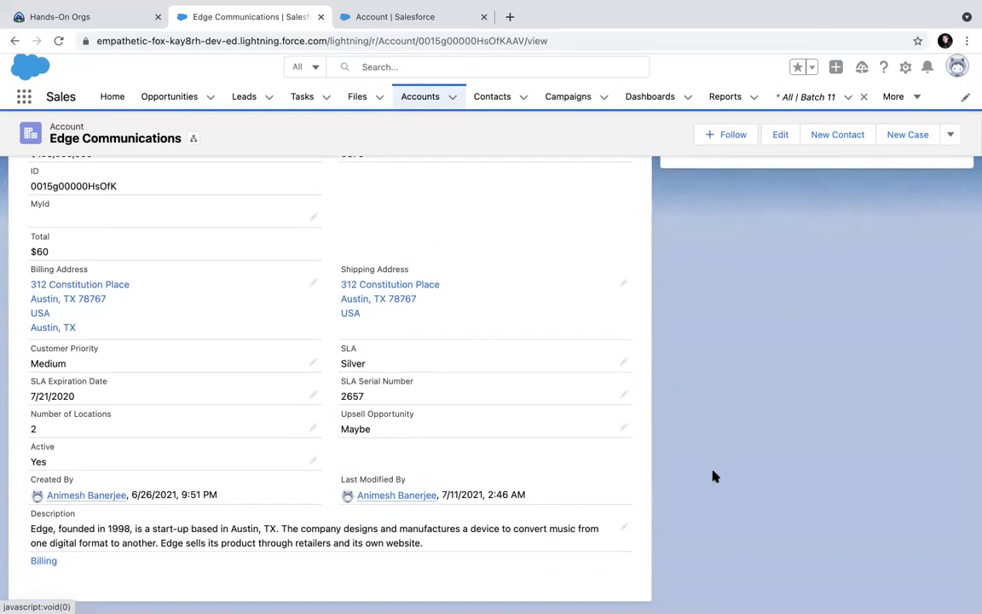
scroll(713, 473, "up", 6)
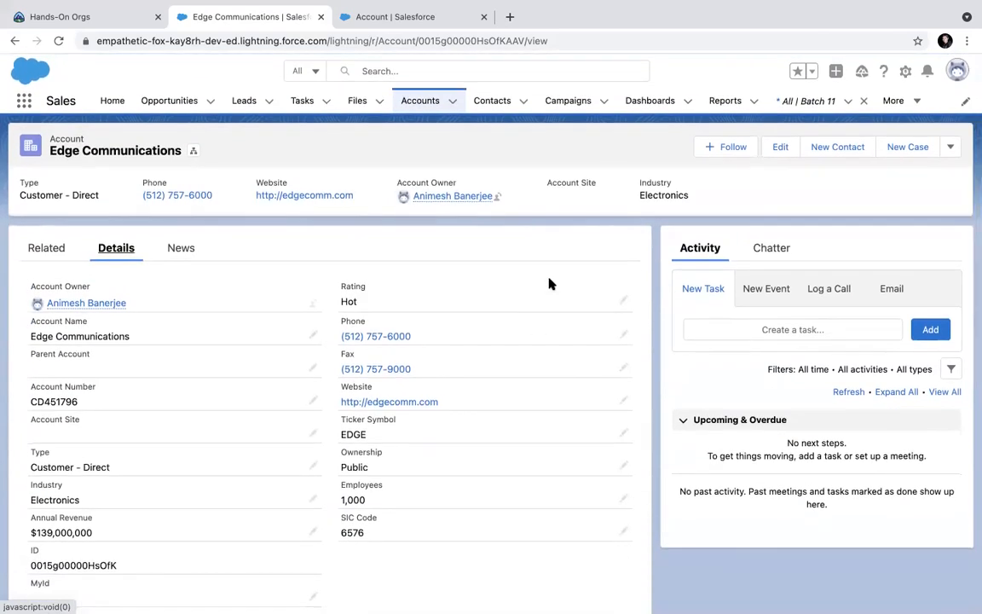
scroll(686, 574, "down", 2)
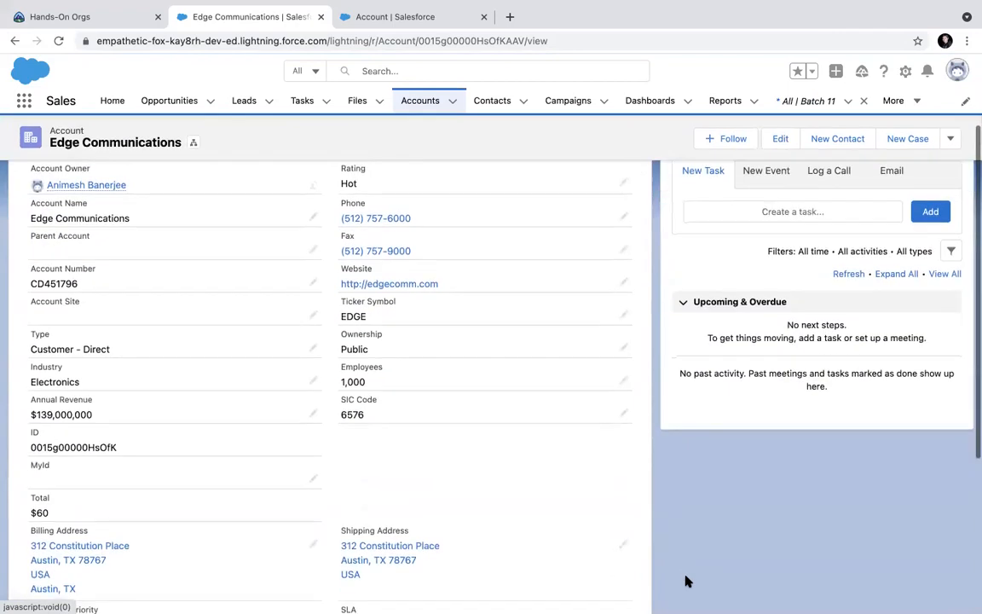
scroll(686, 580, "up", 2)
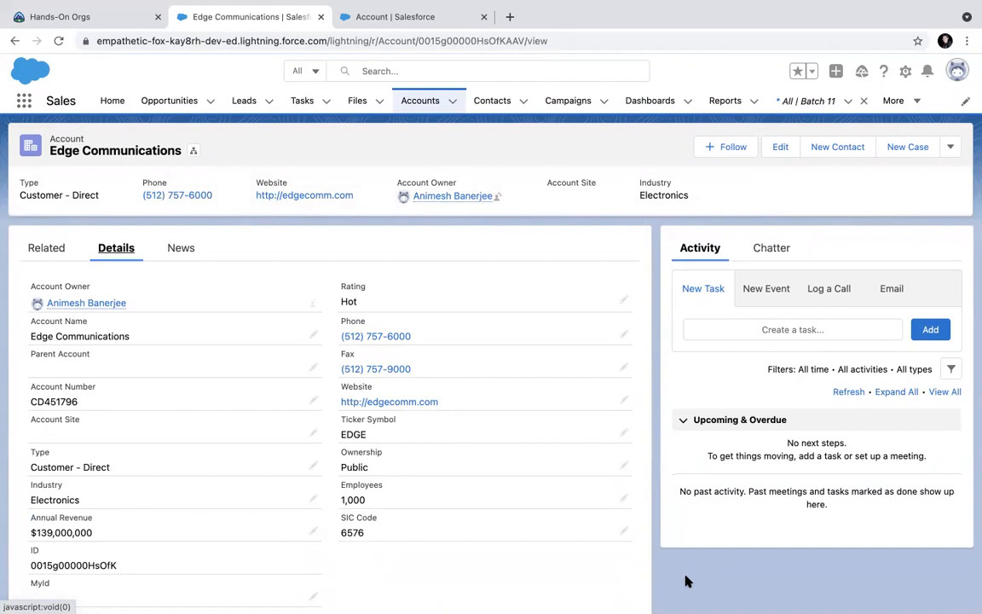
scroll(687, 580, "down", 5)
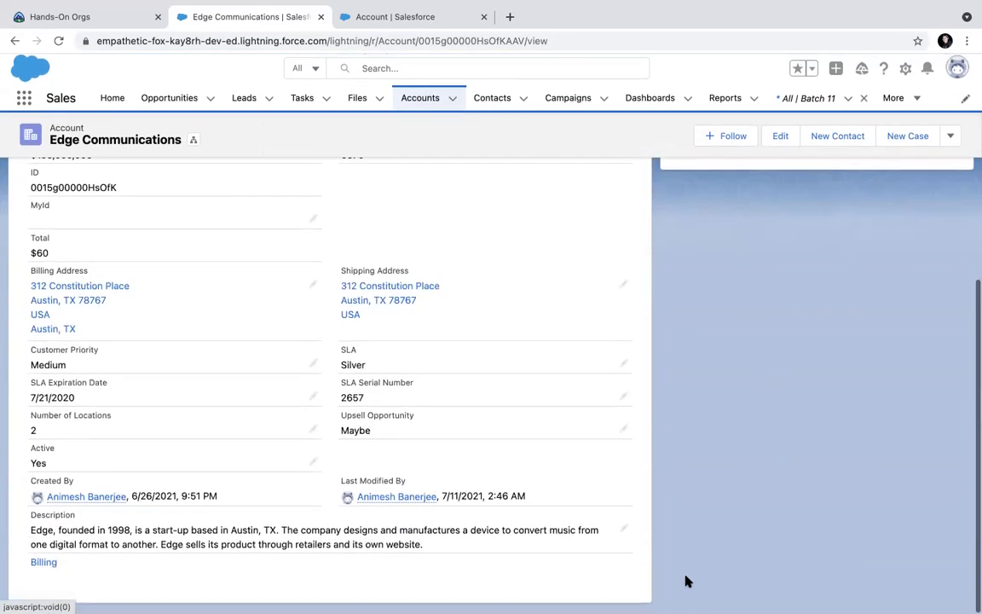
scroll(689, 600, "up", 2)
scroll(687, 599, "up", 3)
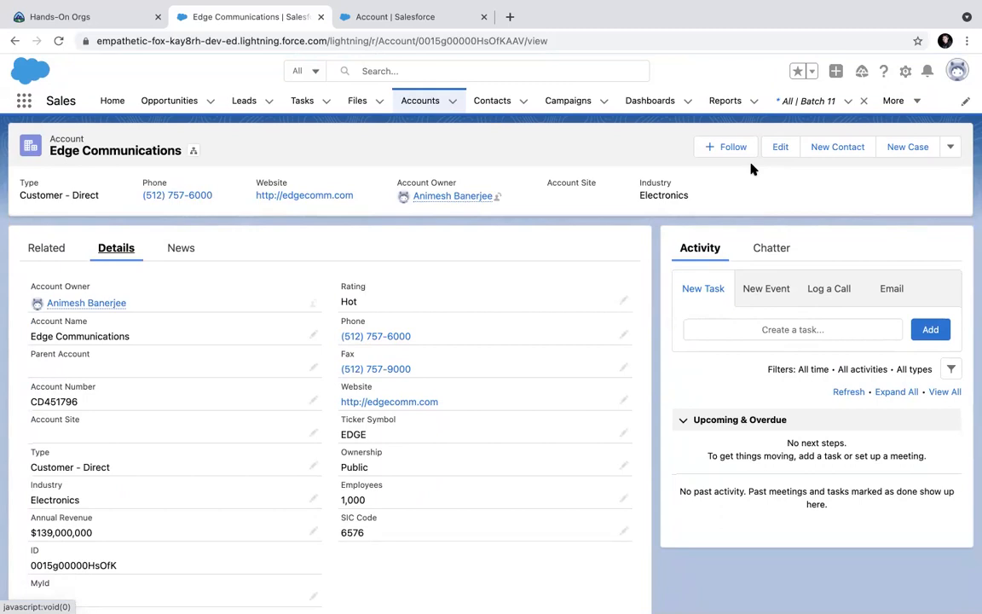
scroll(749, 167, "down", 5)
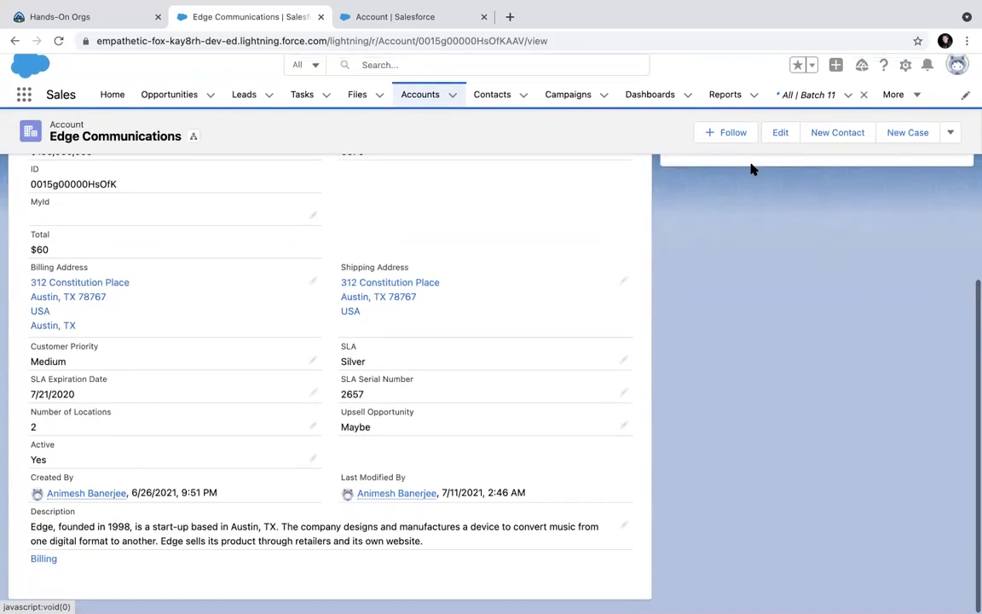
scroll(741, 443, "up", 3)
scroll(738, 462, "up", 2)
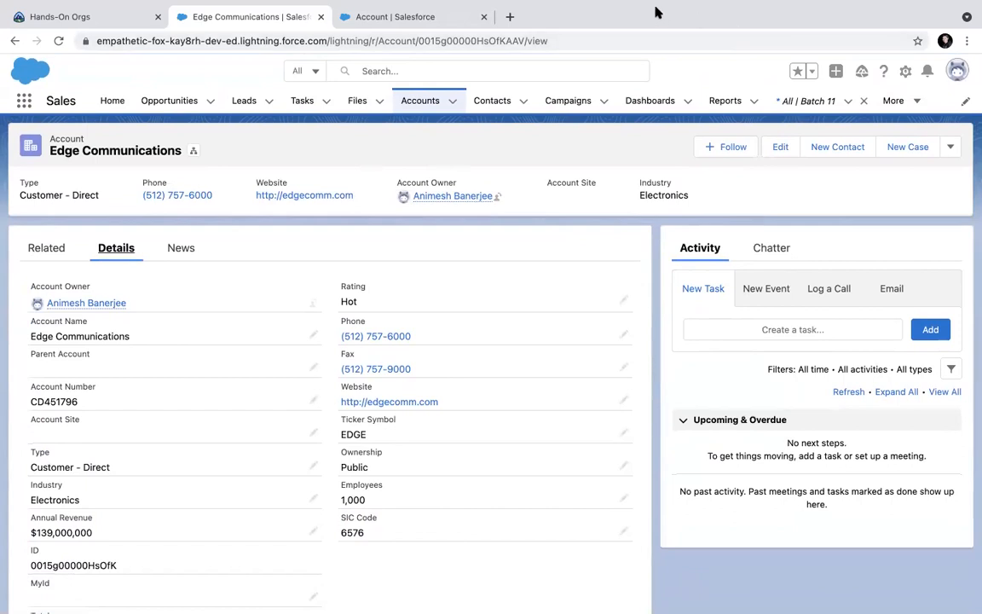
scroll(223, 426, "down", 2)
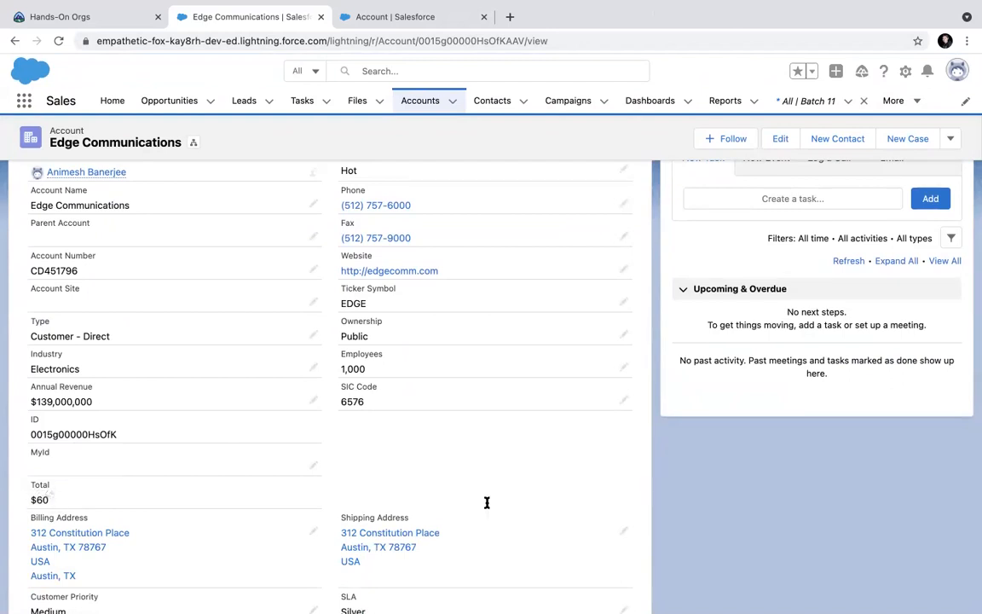
scroll(695, 543, "down", 1)
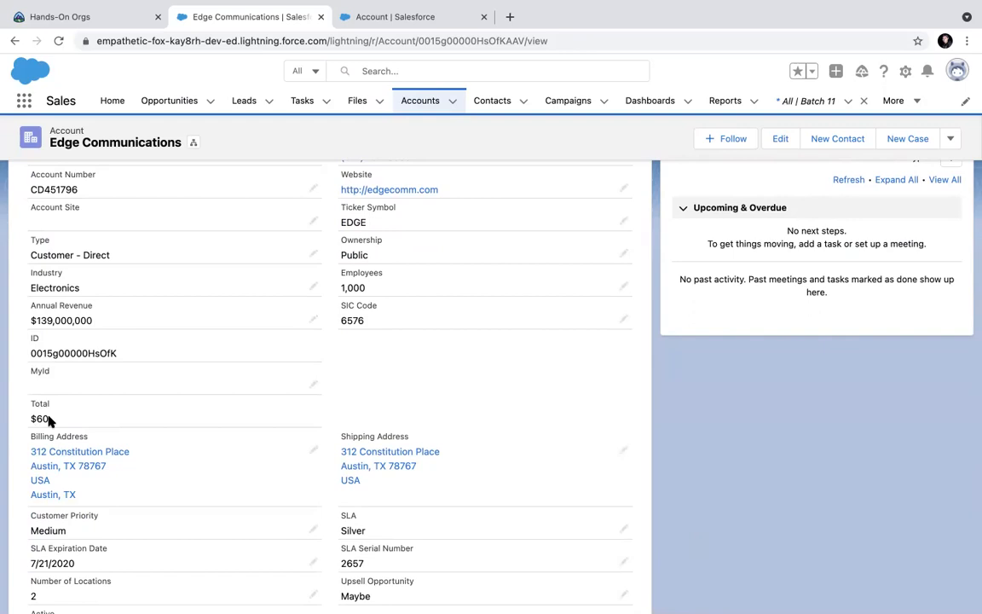
scroll(49, 418, "up", 5)
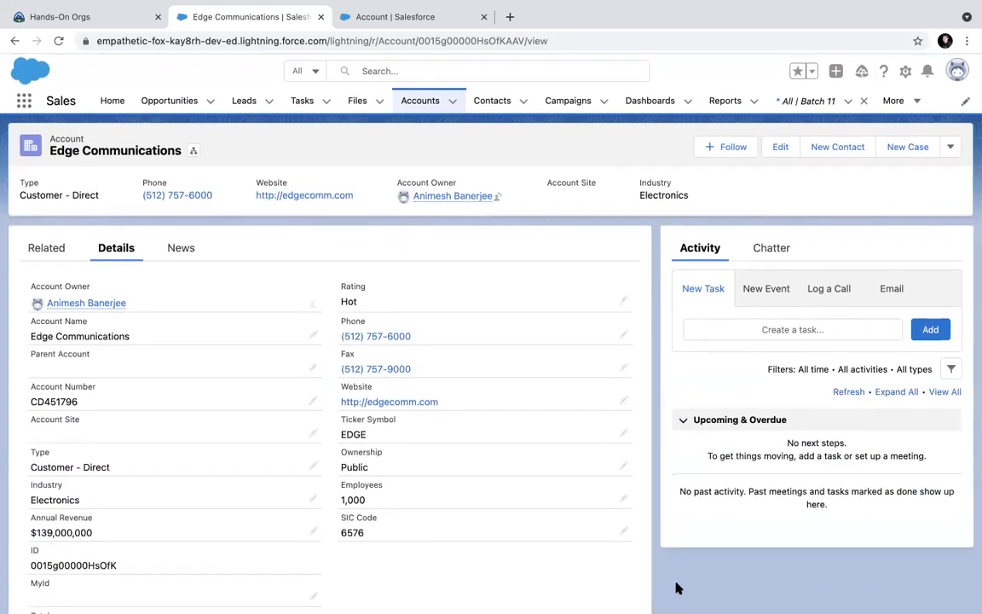
scroll(677, 587, "down", 5)
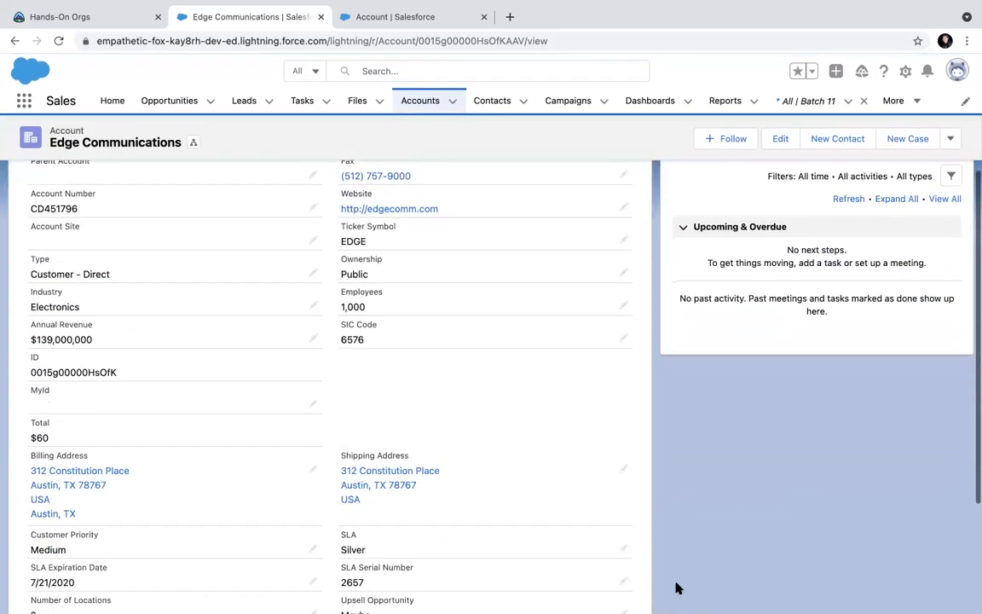
Step: Switch to the Account setup page and go back to the full Object Manager list
left_click(384, 17)
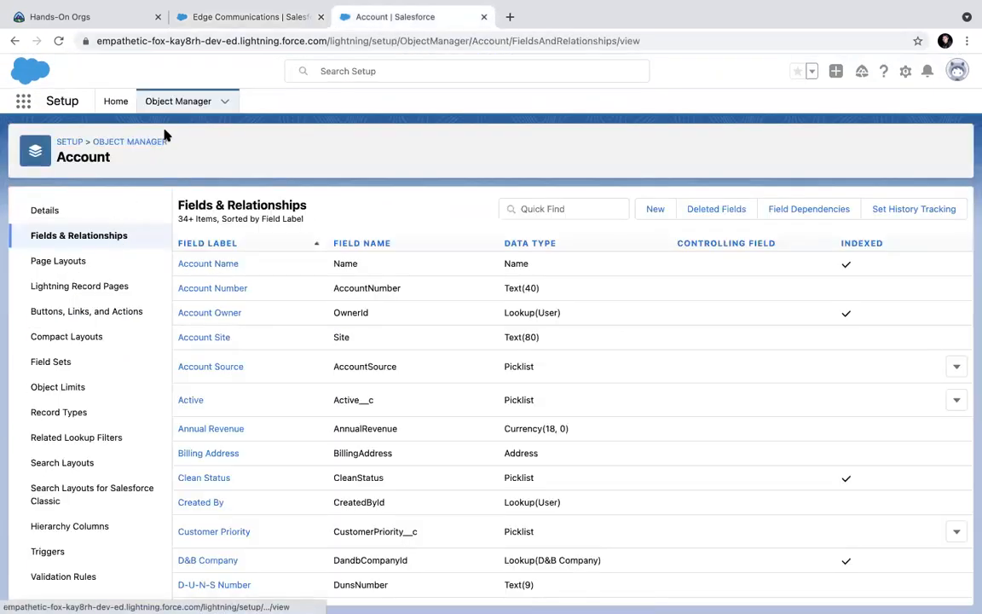
left_click(131, 142)
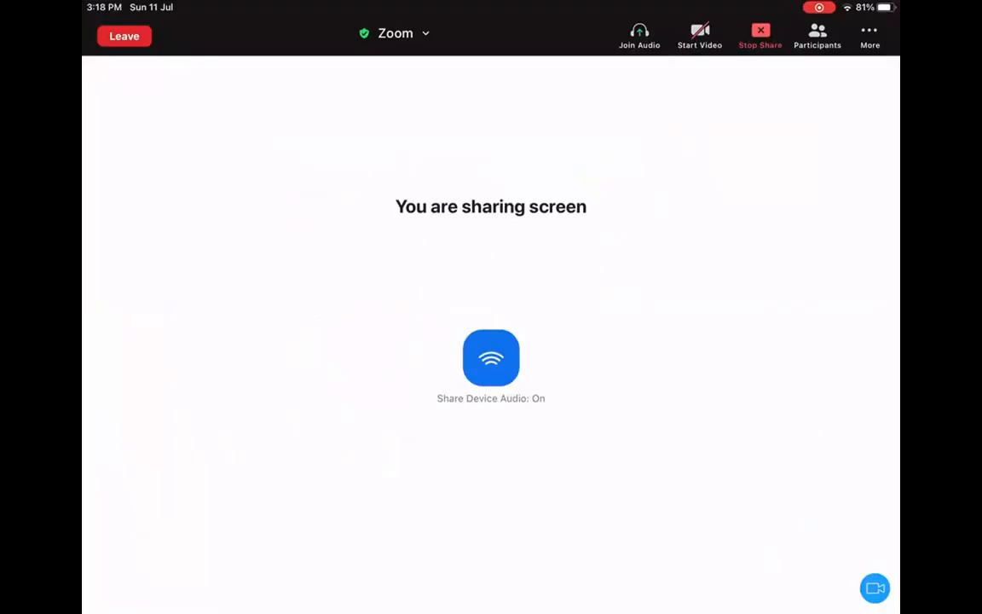
Step: Switch to the Pages drawing on the iPad and handwrite a circled "Sum" under the Parent heading
key("super+h")
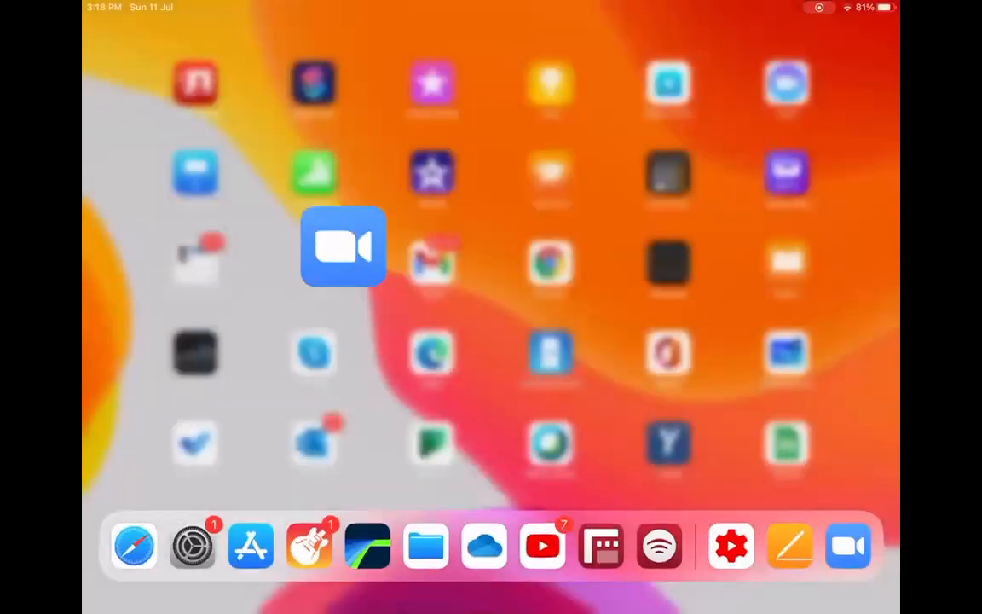
scroll(491, 290, "left", 3)
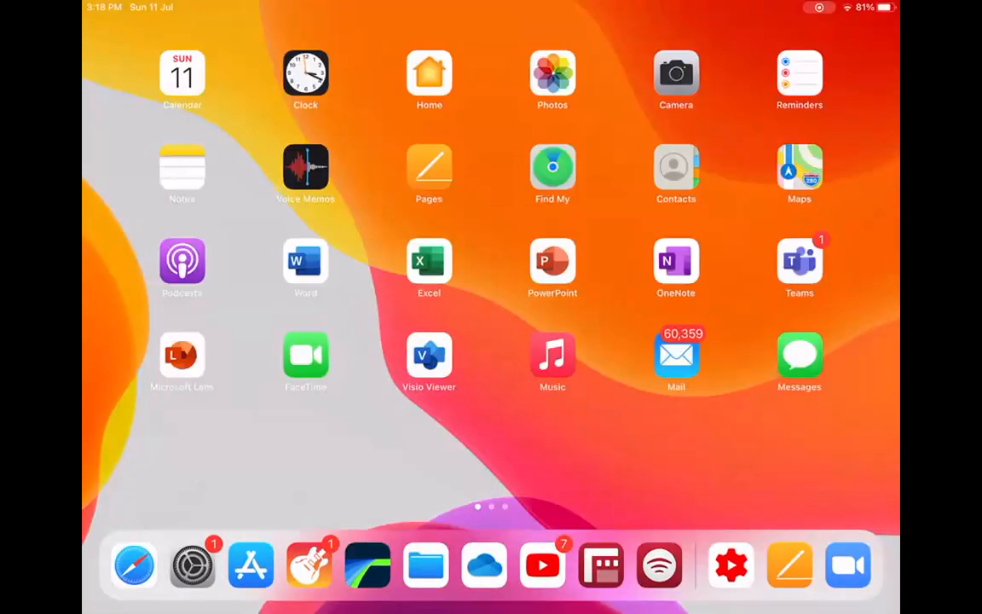
left_click(429, 164)
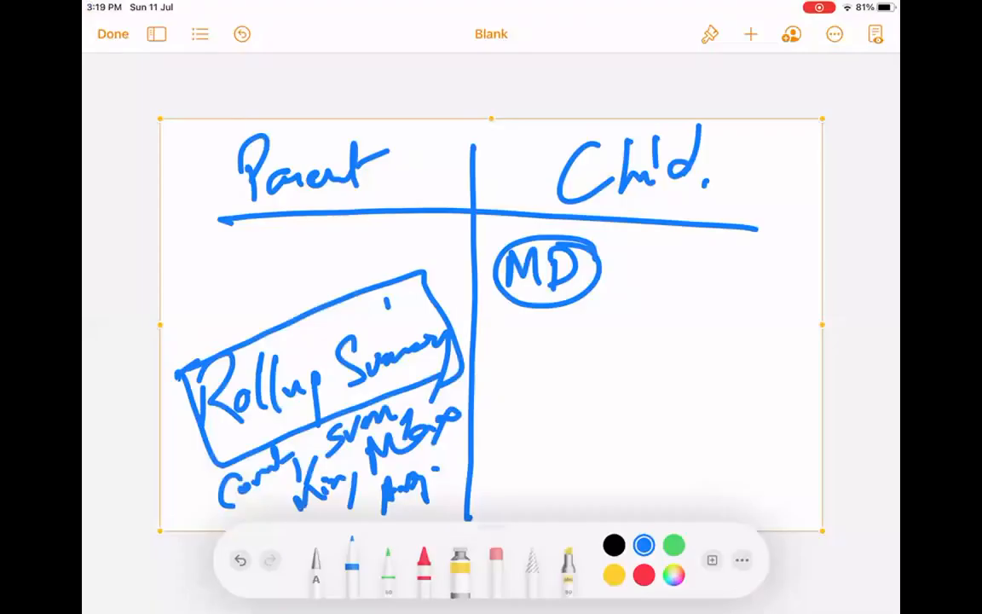
left_click_drag(227, 260, 206, 317)
mouse_move(242, 274)
left_mouse_down()
mouse_move(259, 281)
mouse_move(295, 255)
mouse_move(304, 261)
left_mouse_up()
left_click_drag(328, 218, 358, 255)
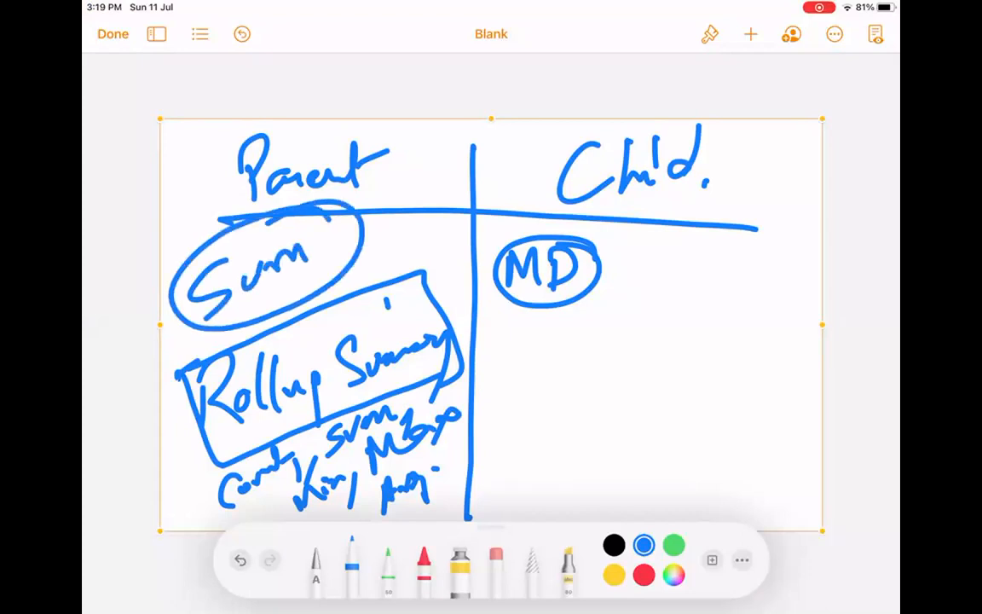
Step: Handwrite a circled "Amount" beside MD under the Child heading and list records R1, R2 and R3 below
mouse_move(679, 245)
left_mouse_down()
mouse_move(679, 279)
mouse_move(748, 248)
mouse_move(758, 265)
left_mouse_up()
left_click_drag(723, 207, 760, 260)
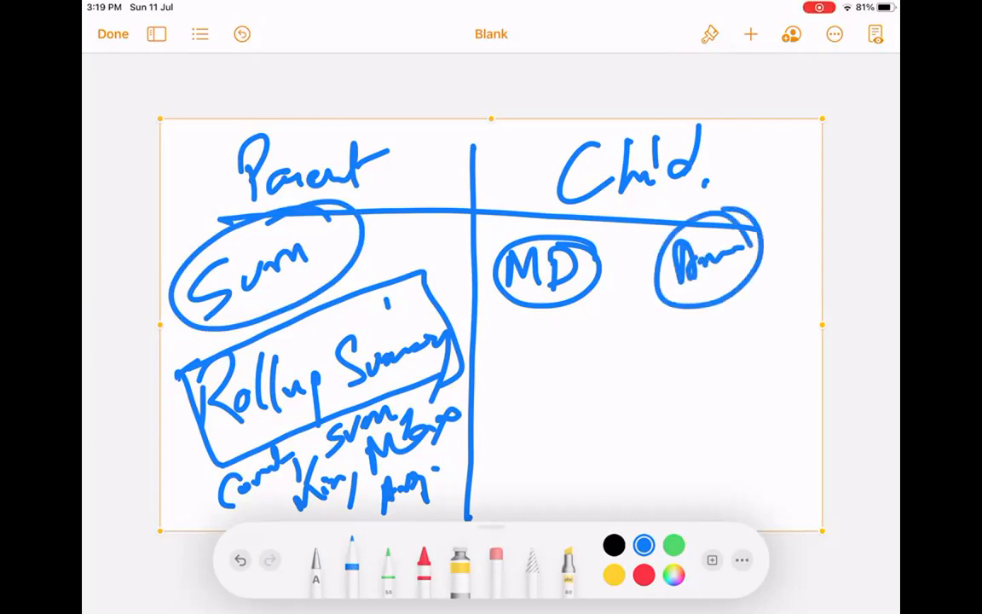
mouse_move(516, 335)
left_mouse_down()
mouse_move(516, 380)
mouse_move(544, 379)
left_mouse_up()
mouse_move(563, 336)
left_mouse_down()
mouse_move(565, 373)
mouse_move(522, 435)
left_mouse_up()
mouse_move(522, 394)
left_mouse_down()
mouse_move(549, 433)
mouse_move(581, 428)
left_mouse_up()
mouse_move(526, 455)
left_mouse_down()
mouse_move(528, 512)
mouse_move(554, 510)
left_mouse_up()
left_click_drag(564, 460, 569, 503)
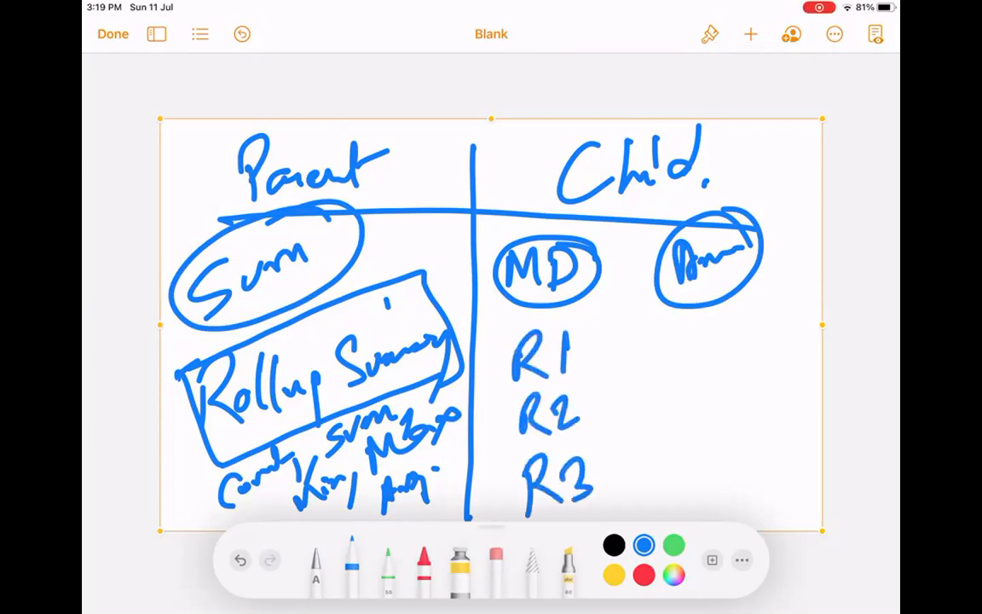
Step: Write the amounts 10, 20 and 30 beside R1, R2 and R3, and add "= 60" next to Sum
mouse_move(630, 336)
left_mouse_down()
mouse_move(631, 365)
mouse_move(646, 338)
left_mouse_up()
left_click_drag(629, 390, 649, 416)
left_click_drag(653, 387, 652, 388)
left_click_drag(631, 459, 633, 490)
left_click_drag(661, 457, 659, 459)
left_click_drag(374, 240, 386, 234)
left_click_drag(375, 249, 430, 221)
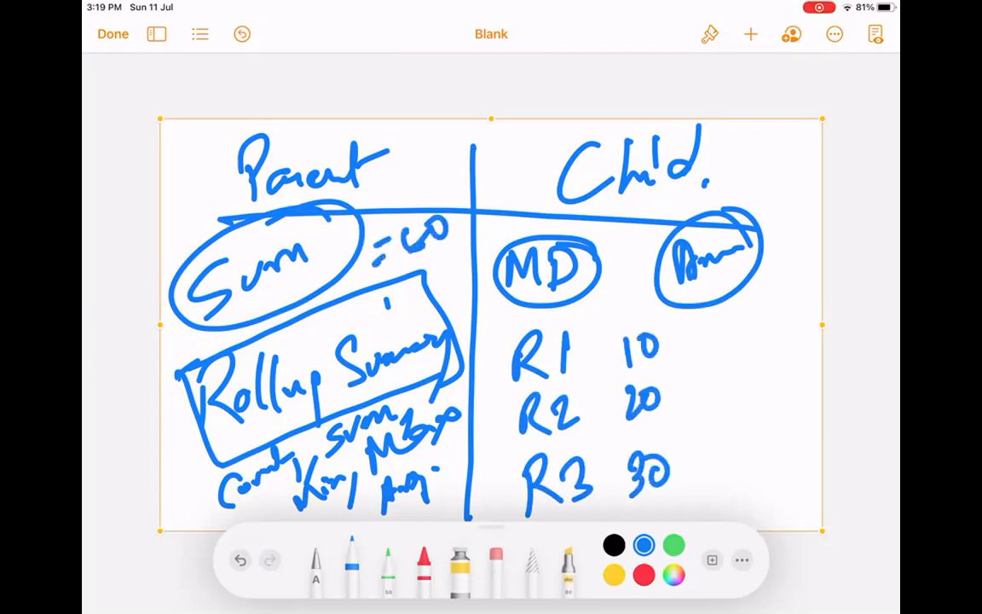
Step: Draw a vertical divider beside the amounts and add an underlined "Difference" column heading
left_click_drag(703, 321, 705, 499)
left_click_drag(748, 281, 753, 312)
mouse_move(767, 263)
left_mouse_down()
mouse_move(762, 320)
mouse_move(810, 283)
mouse_move(804, 297)
left_mouse_up()
left_click_drag(743, 321, 771, 312)
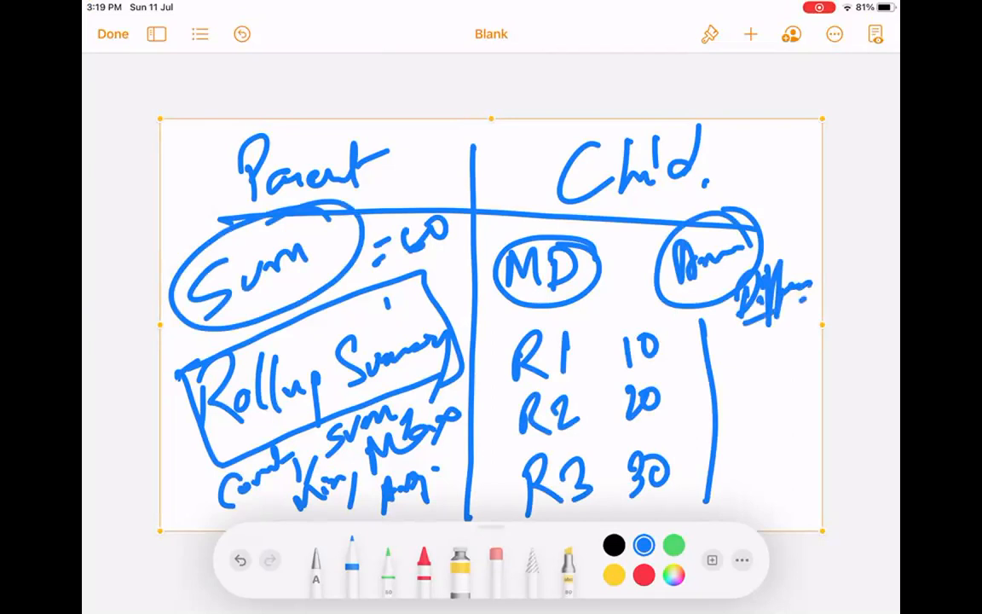
Step: Circle the 10, underline the 60, and write the differences 60-10=50, 60-20=40 and 60-30=30 beside the records
left_click_drag(656, 321, 661, 324)
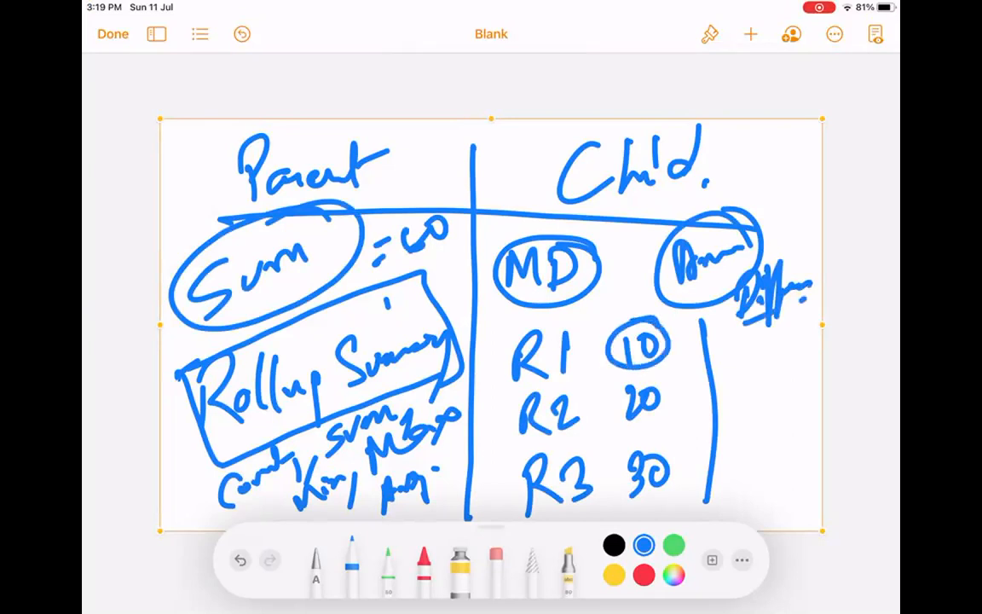
left_click_drag(447, 247, 433, 259)
mouse_move(723, 333)
left_mouse_down()
mouse_move(718, 345)
mouse_move(729, 336)
left_mouse_up()
left_click_drag(737, 341, 748, 344)
mouse_move(758, 335)
left_mouse_down()
mouse_move(785, 339)
mouse_move(815, 318)
left_mouse_up()
mouse_move(733, 385)
left_mouse_down()
mouse_move(725, 392)
mouse_move(794, 369)
left_mouse_up()
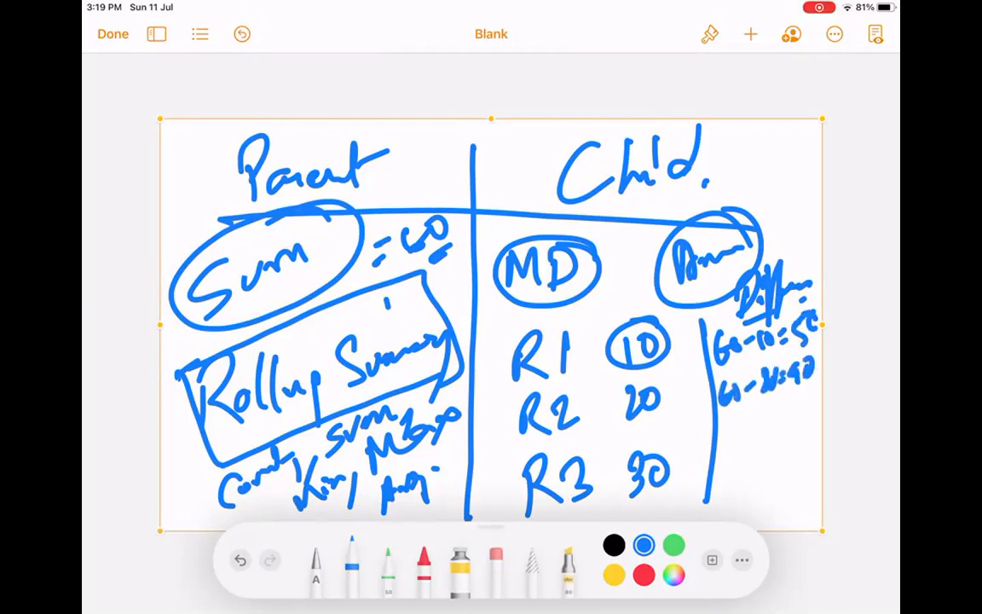
mouse_move(728, 450)
left_mouse_down()
mouse_move(723, 471)
mouse_move(744, 459)
mouse_move(754, 469)
mouse_move(788, 447)
mouse_move(797, 466)
mouse_move(810, 441)
left_mouse_up()
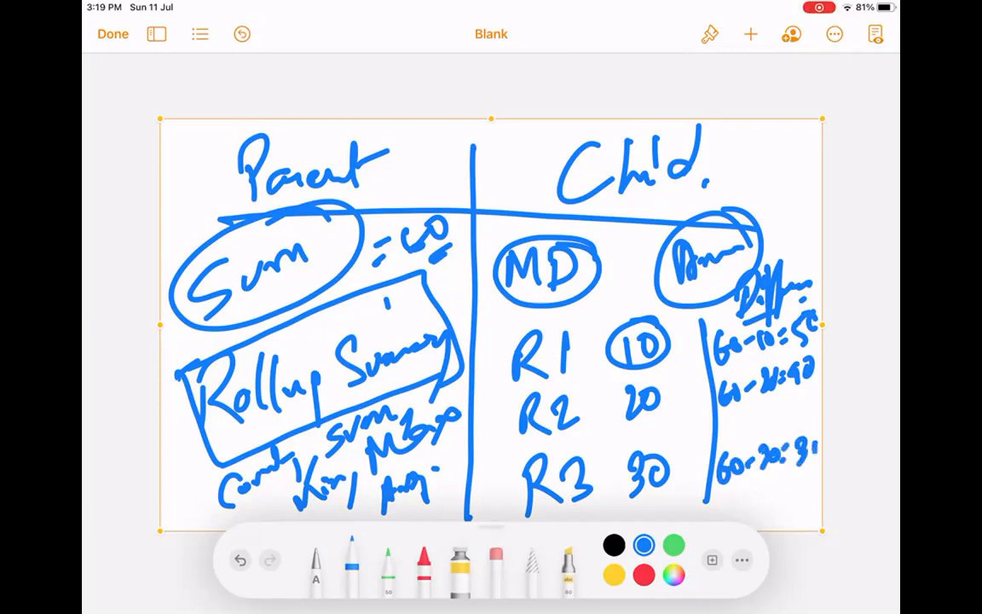
left_click_drag(738, 321, 811, 298)
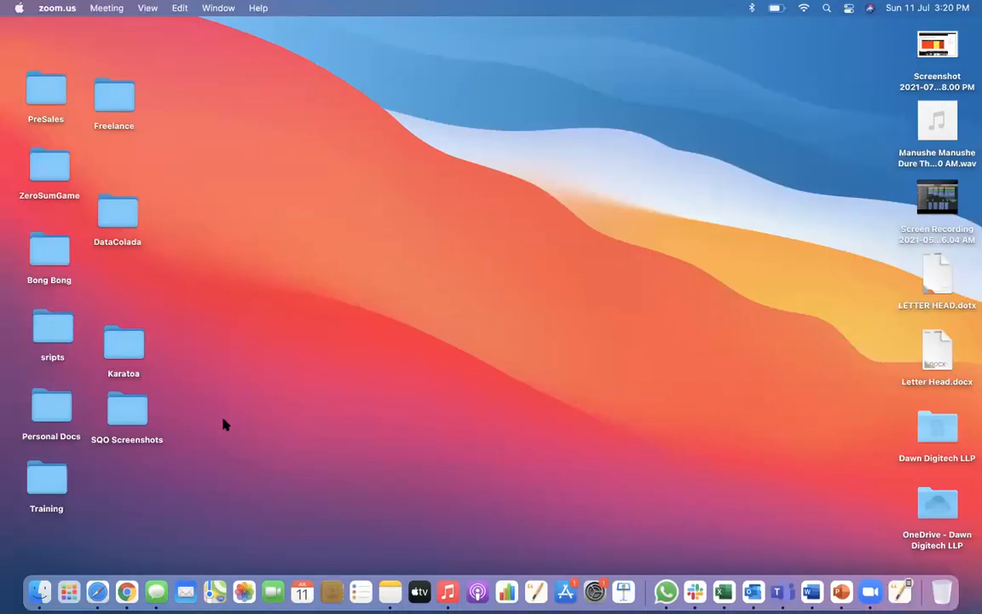
Step: Switch back to Salesforce in Chrome and open the Batch 11 object by searching Object Manager for batch
left_click(126, 591)
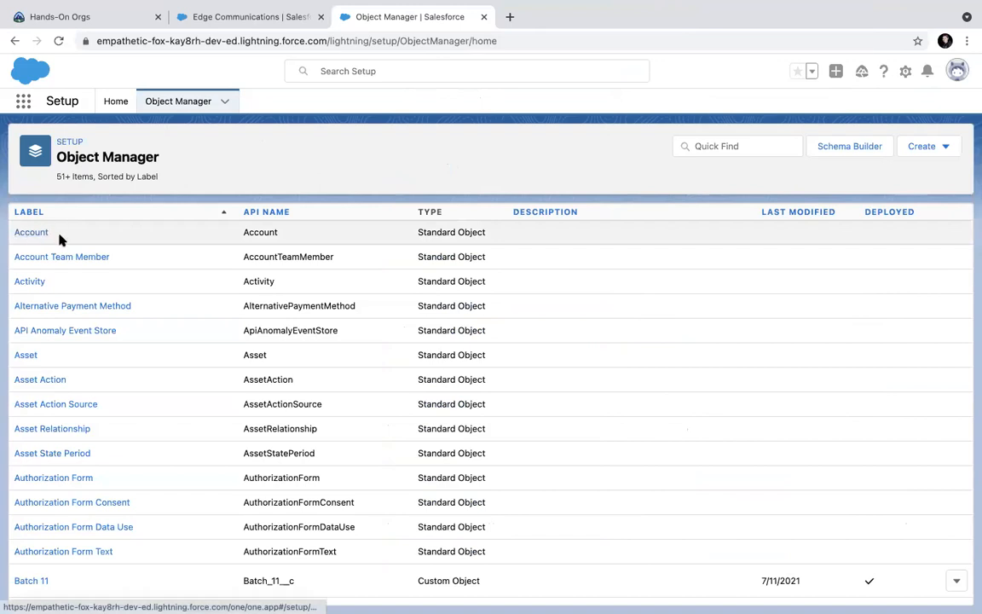
left_click(714, 146)
type("b")
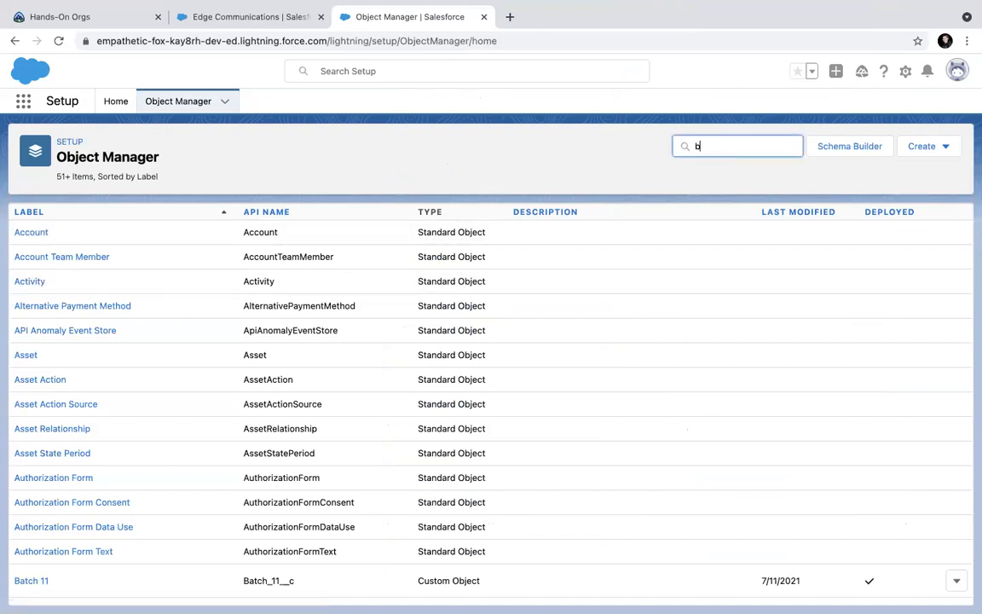
type("atch")
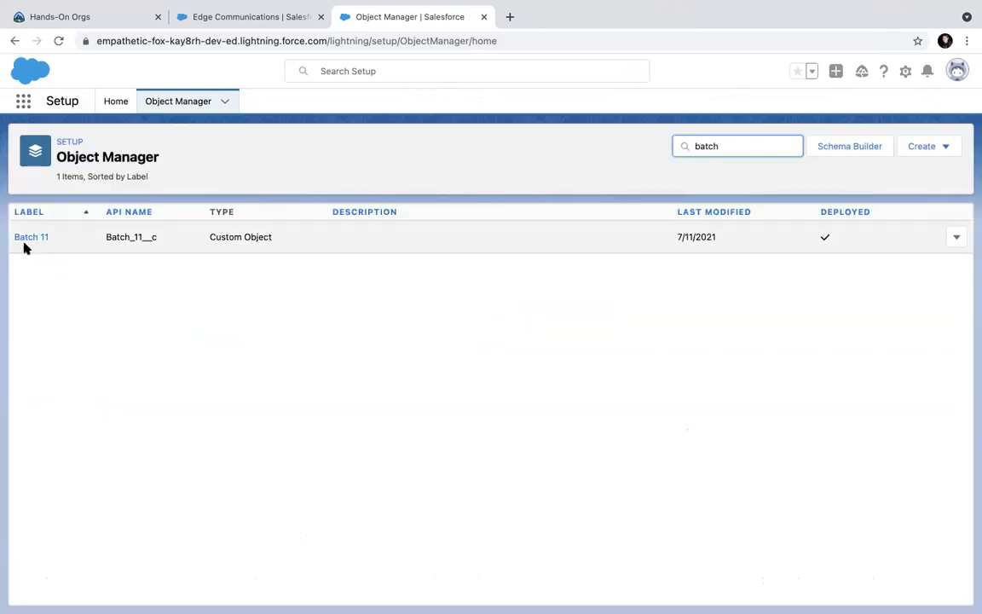
left_click(26, 237)
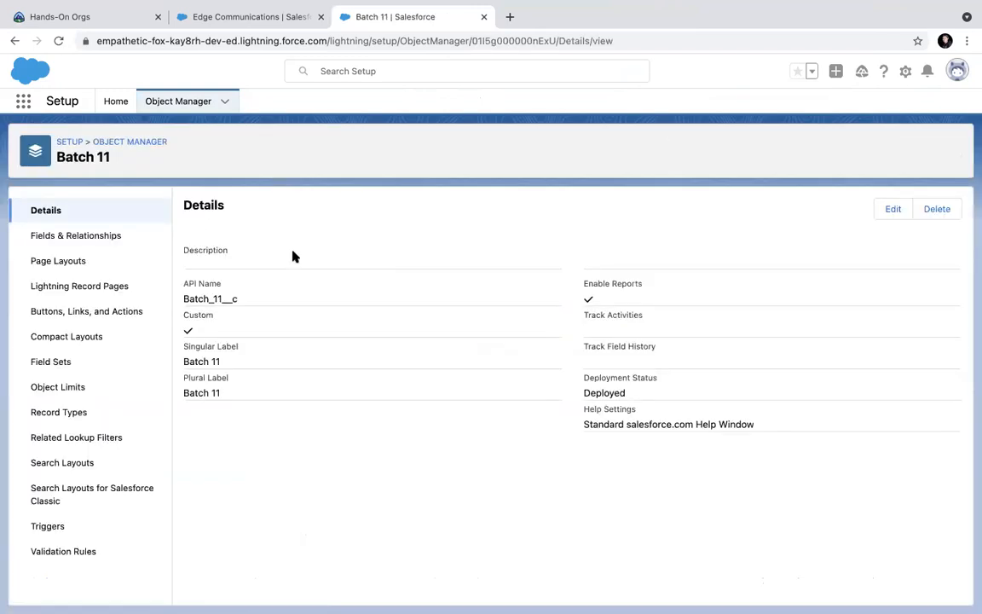
Step: Start a new Formula custom field on the Batch 11 object and give it the label and name Difference
left_click(108, 238)
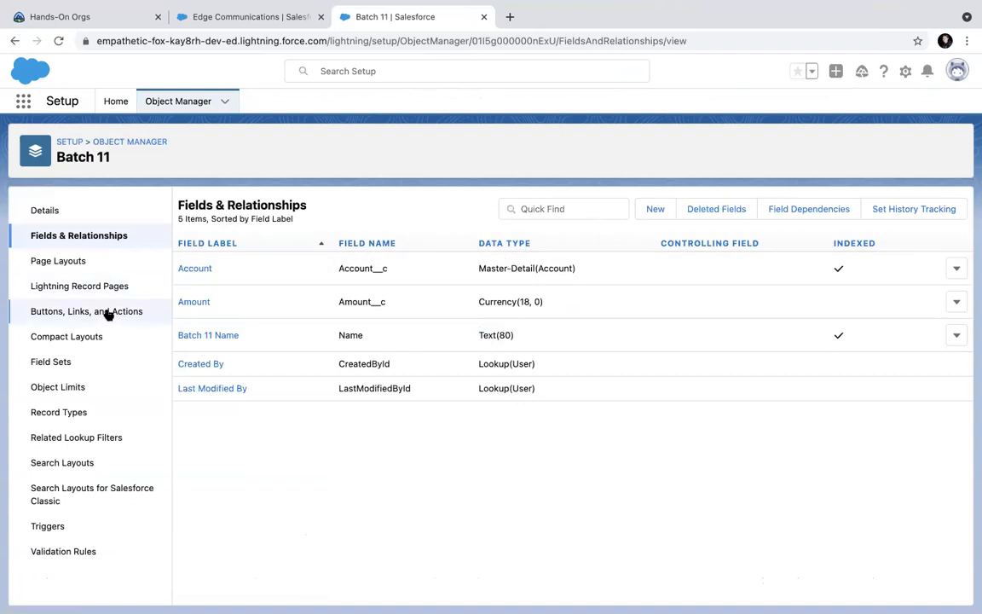
left_click(655, 210)
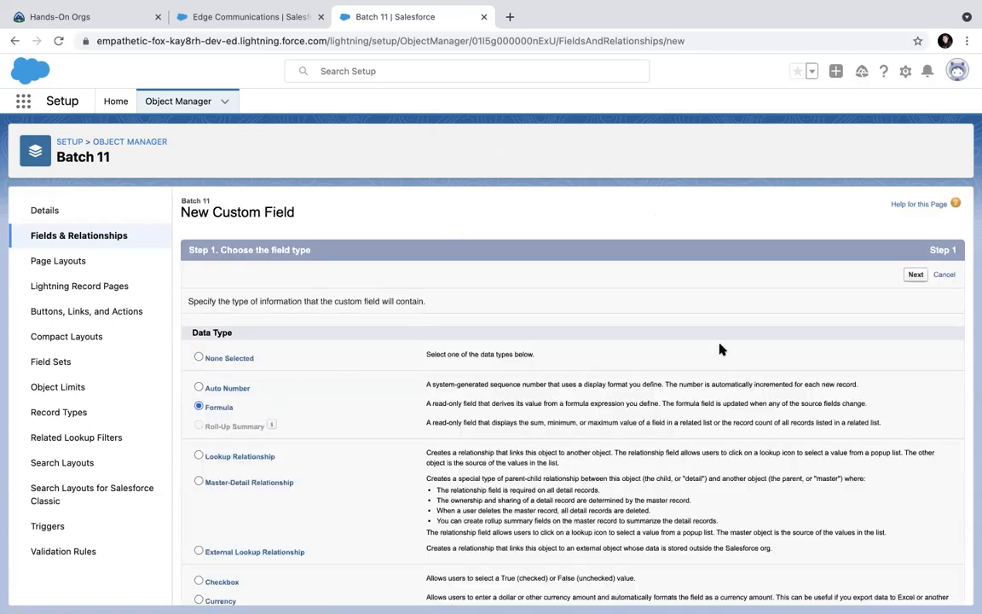
left_click(915, 275)
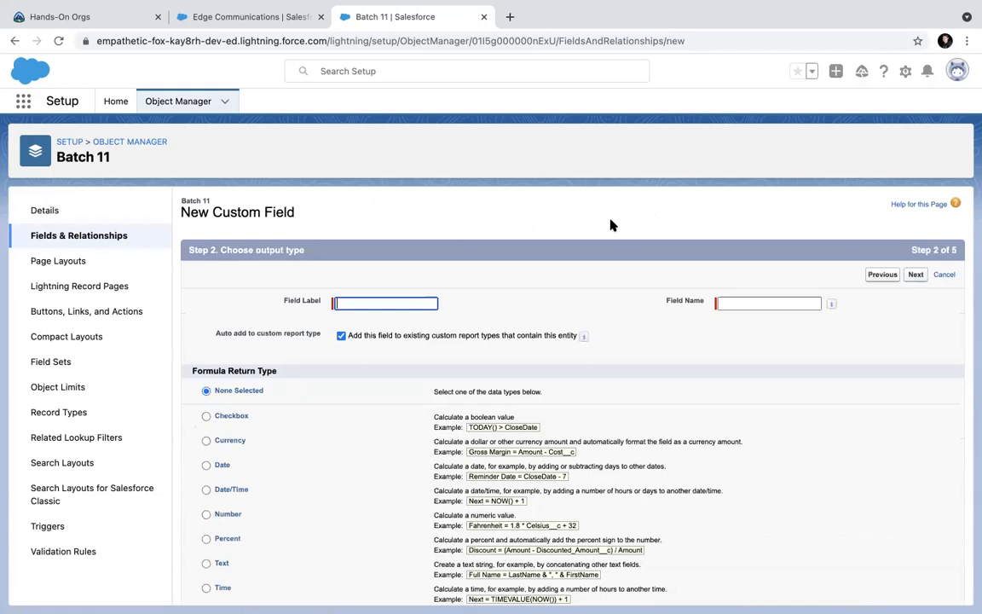
scroll(610, 225, "down", 2)
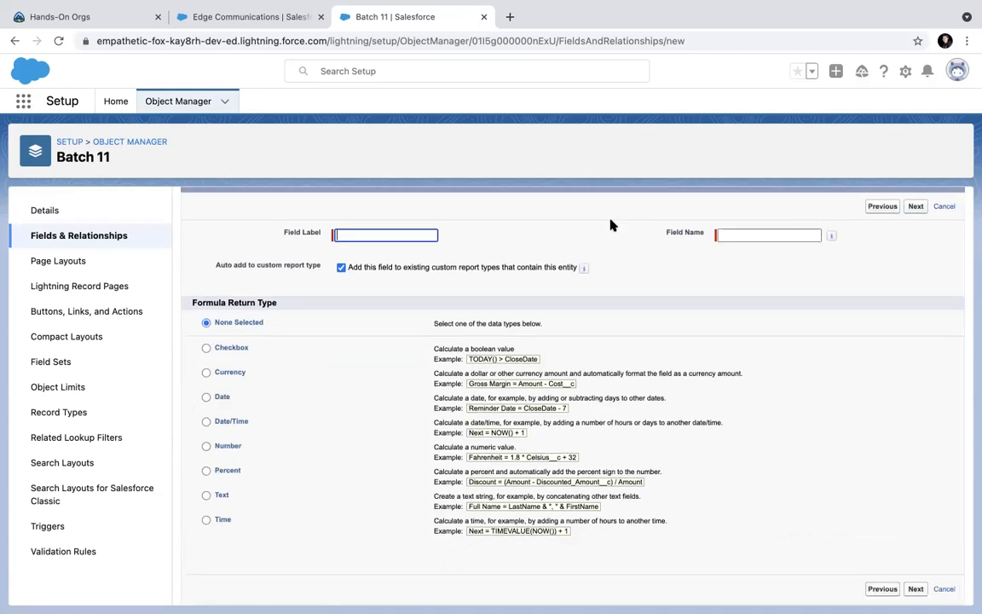
type("Diff")
left_click(364, 260)
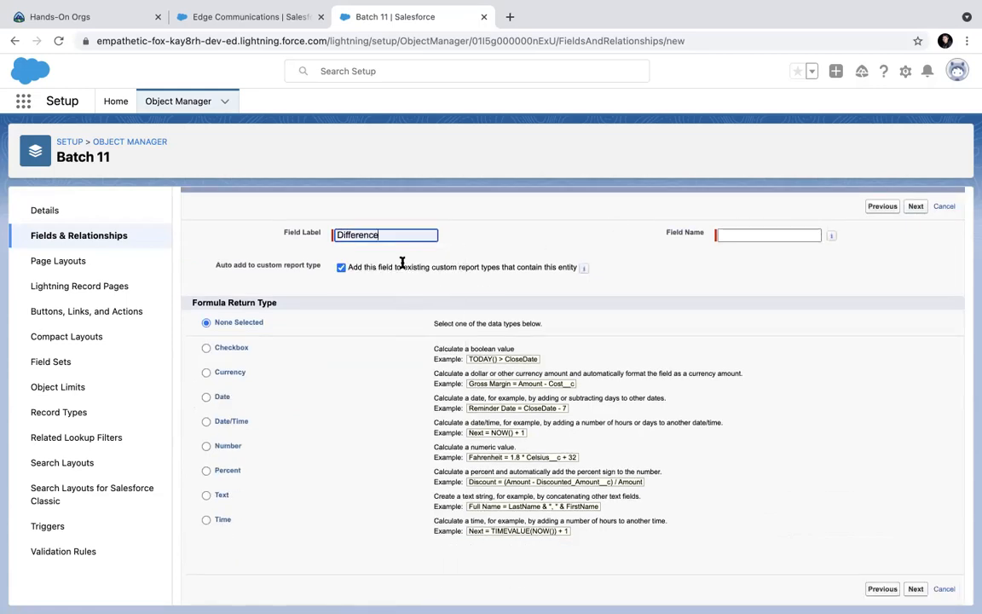
left_click(770, 234)
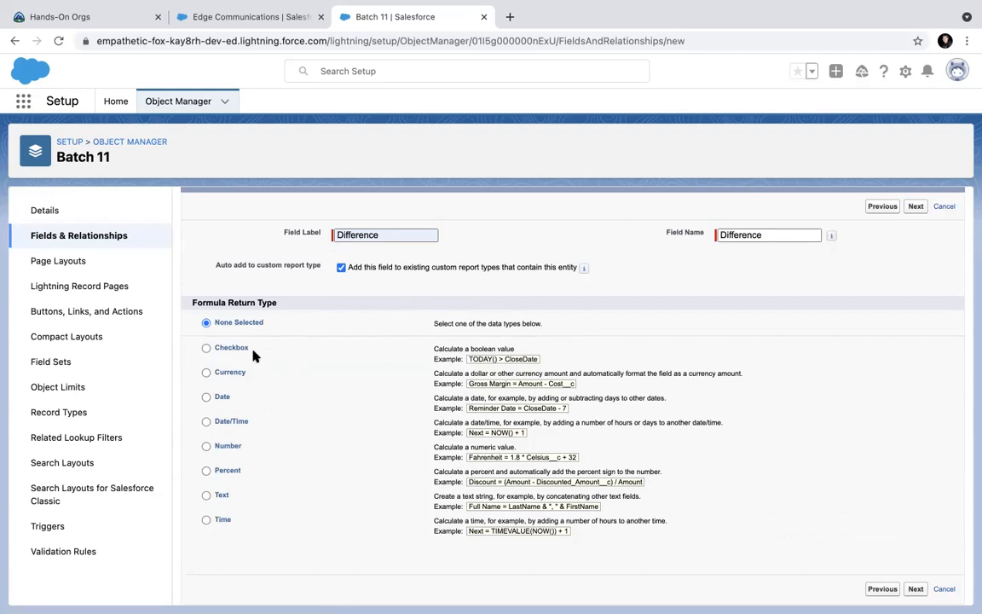
Step: Set the Difference field's formula return type to Currency with 0 decimal places and continue to the formula entry
left_click(206, 373)
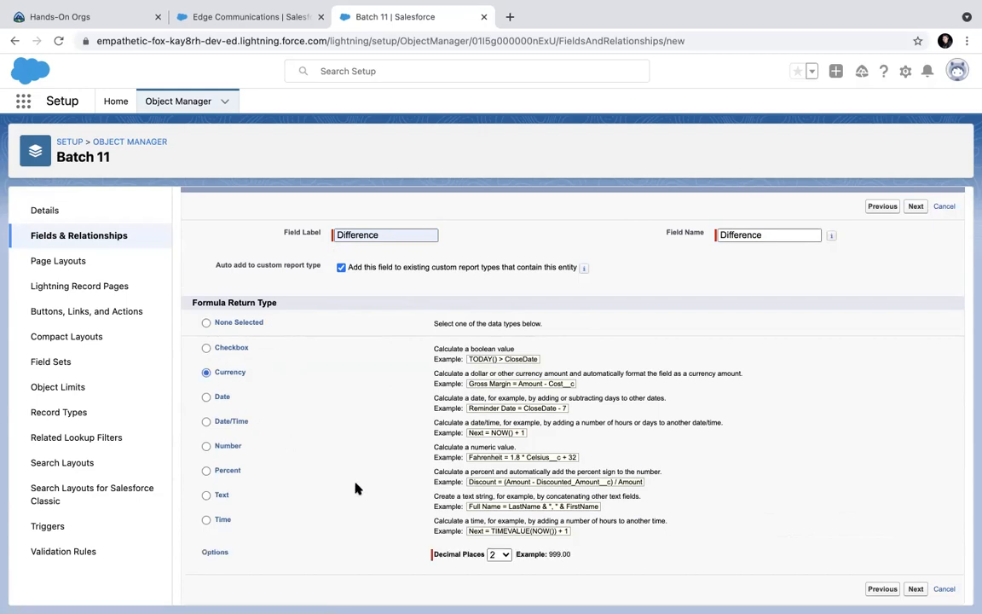
left_click(499, 554)
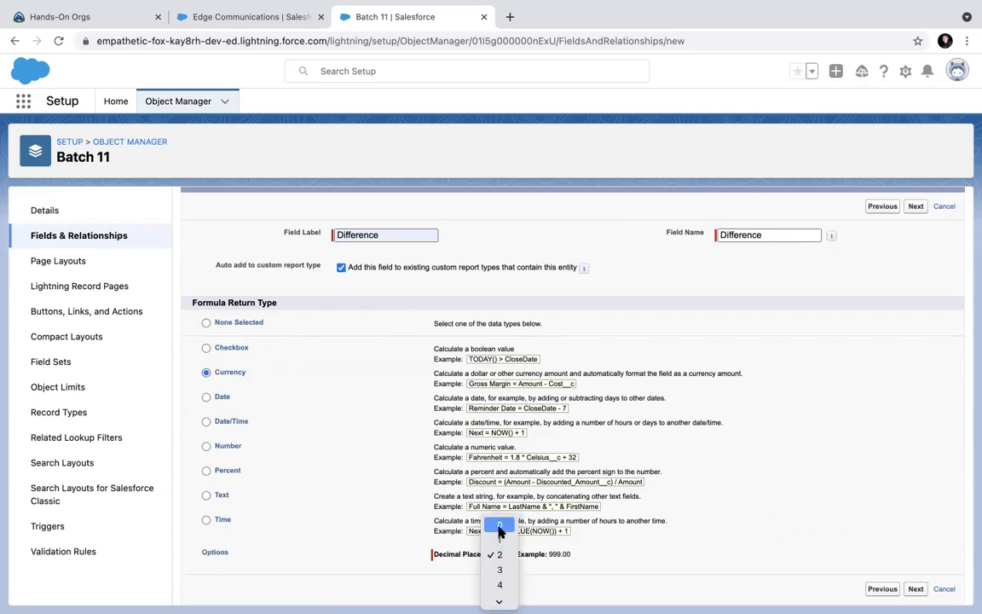
left_click(499, 525)
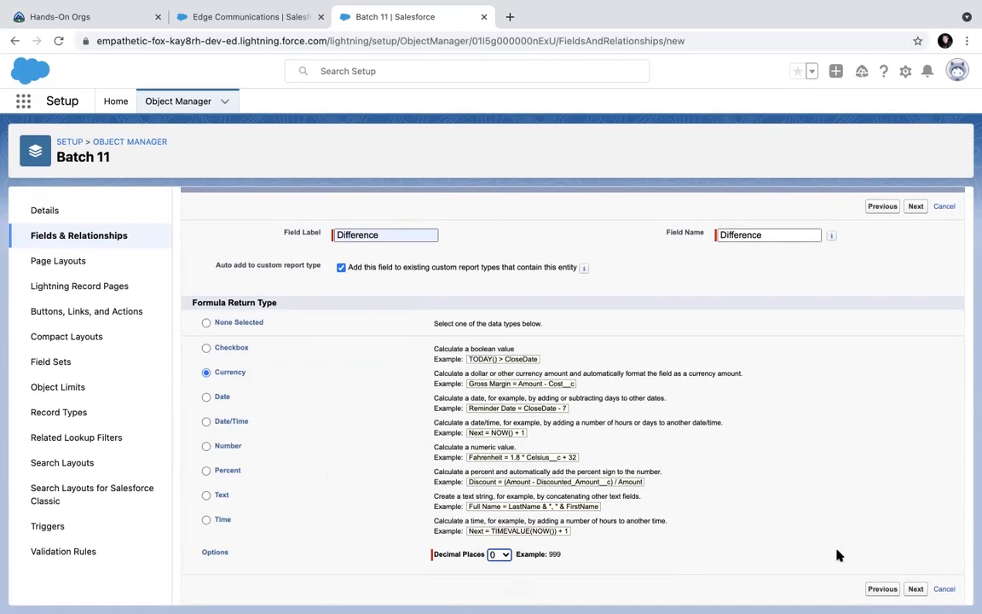
left_click(914, 589)
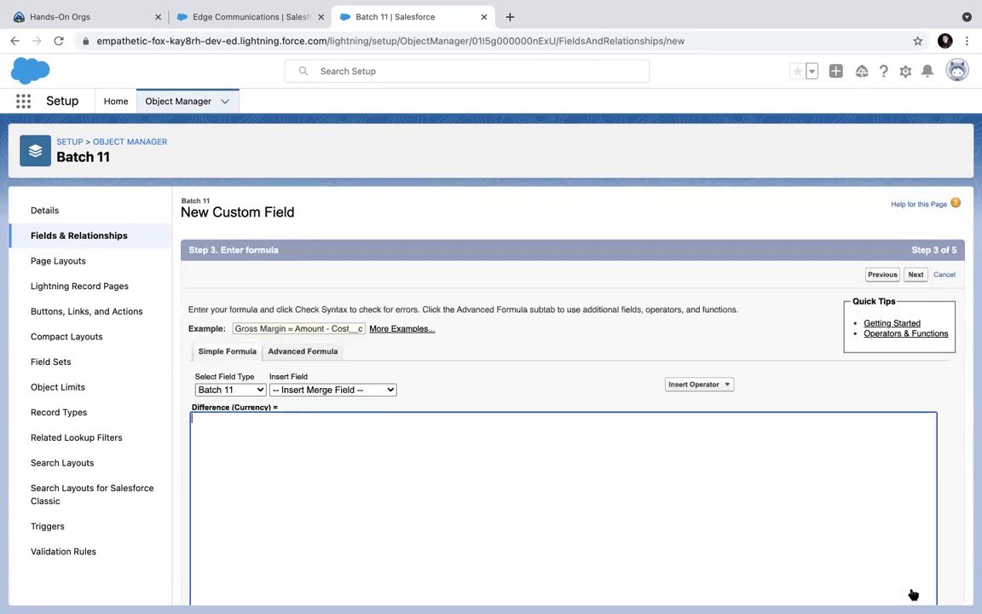
scroll(510, 501, "down", 2)
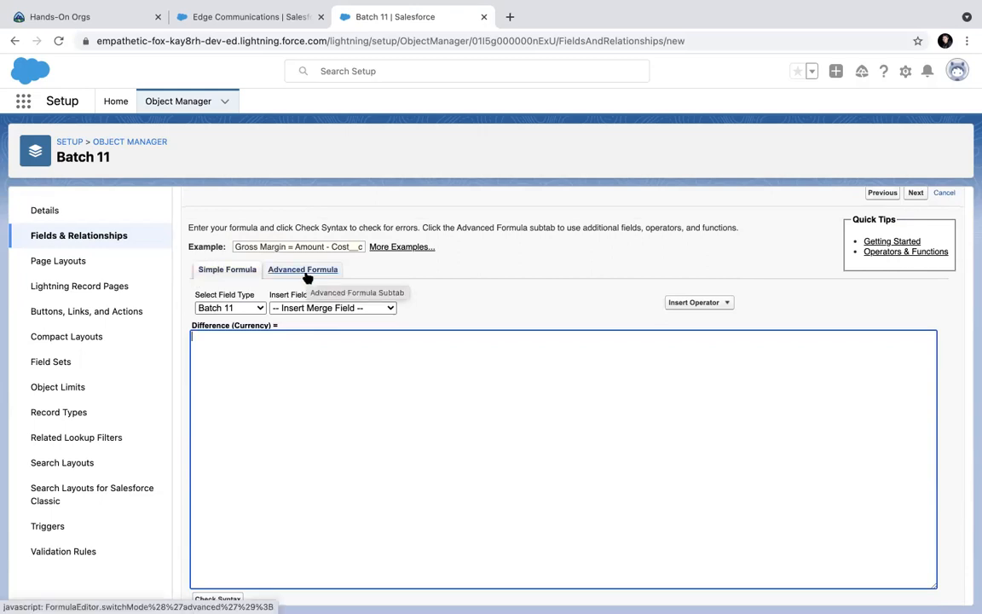
type("fasfnadsfnaldsn")
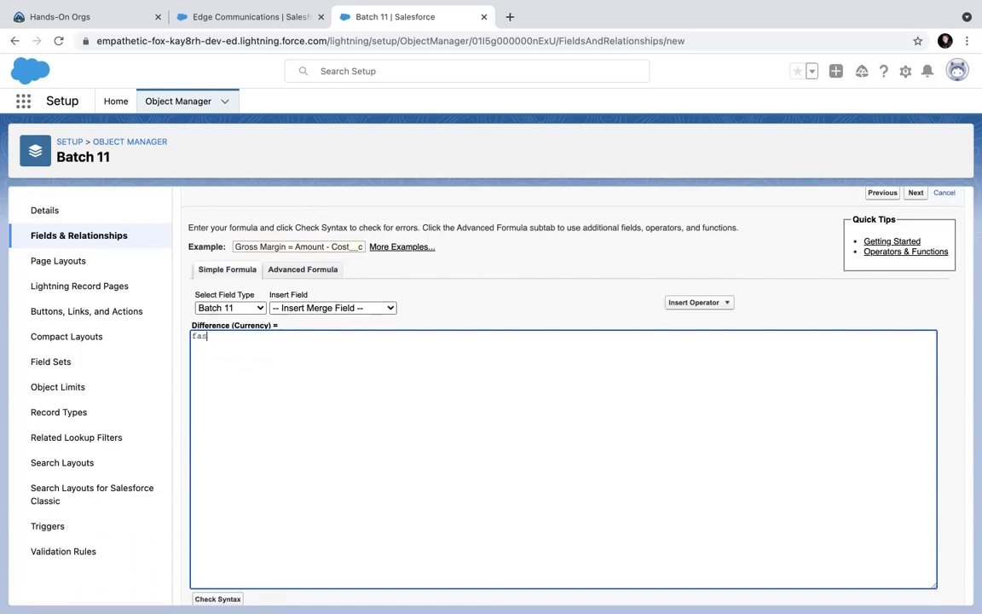
key("BackSpace")
key("BackSpace")
key("BackSpace")
key("BackSpace")
key("BackSpace")
key("BackSpace")
key("BackSpace")
key("BackSpace")
key("BackSpace")
key("BackSpace")
key("BackSpace")
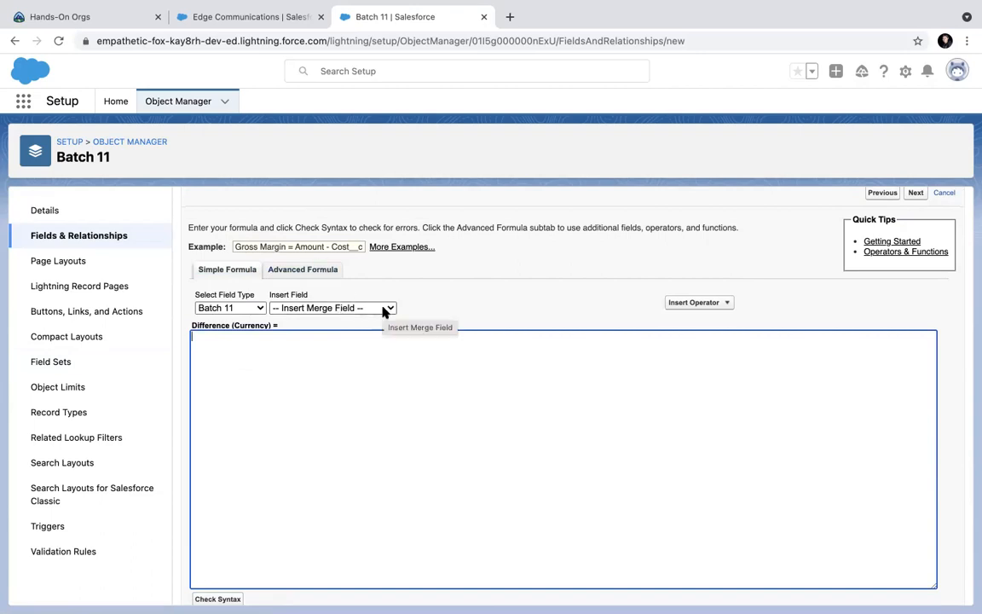
Step: Compare the field choices in the Simple Formula editor with the layout of the Advanced Formula editor
scroll(432, 308, "down", 1)
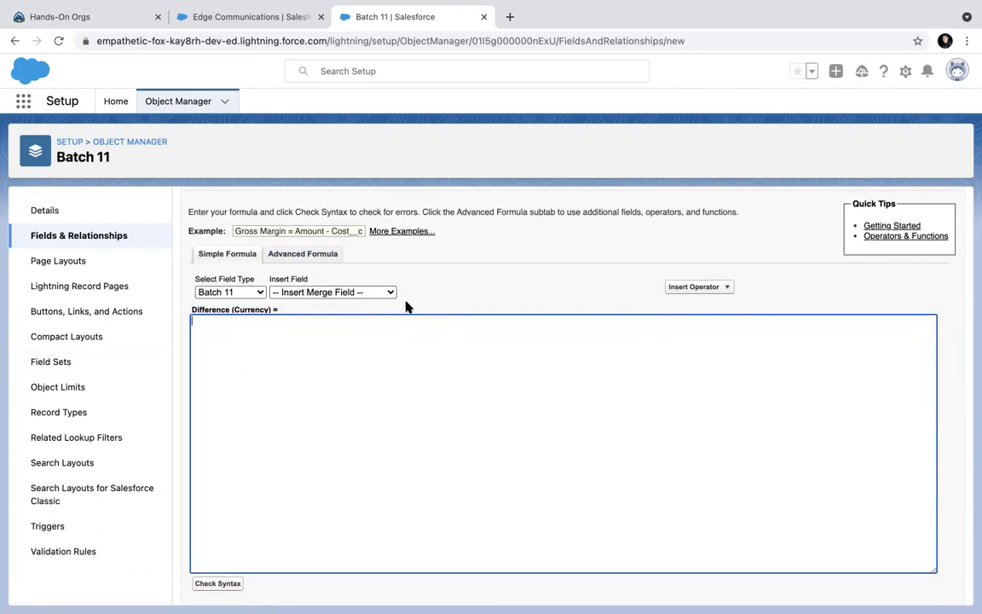
left_click(388, 292)
left_click(435, 291)
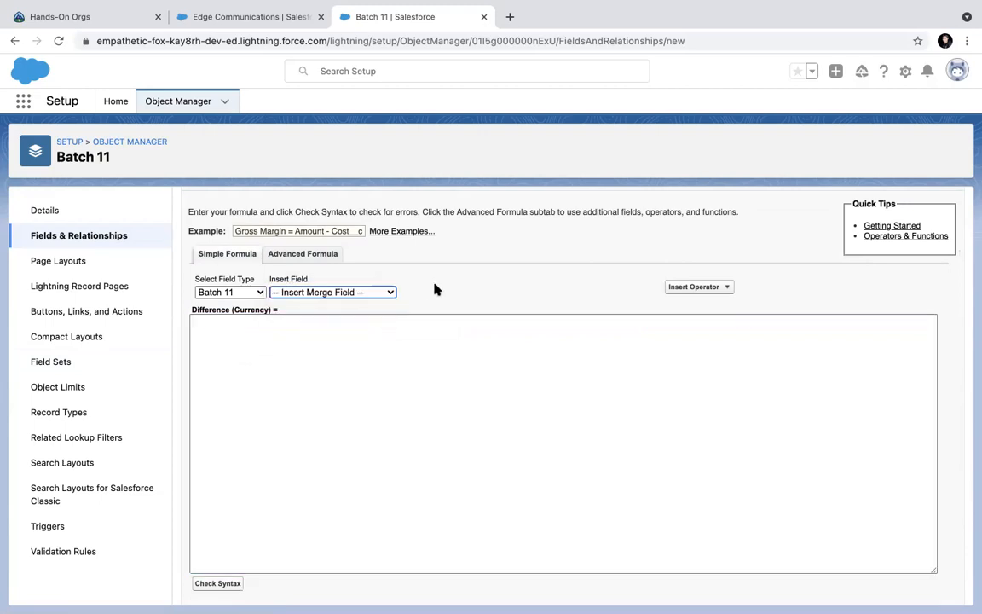
left_click(247, 292)
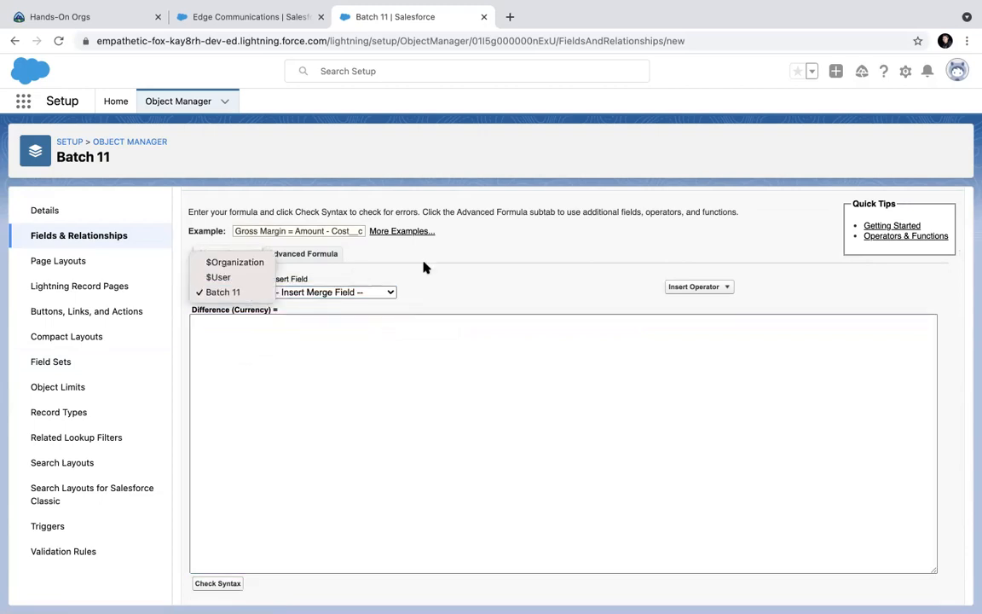
left_click(452, 265)
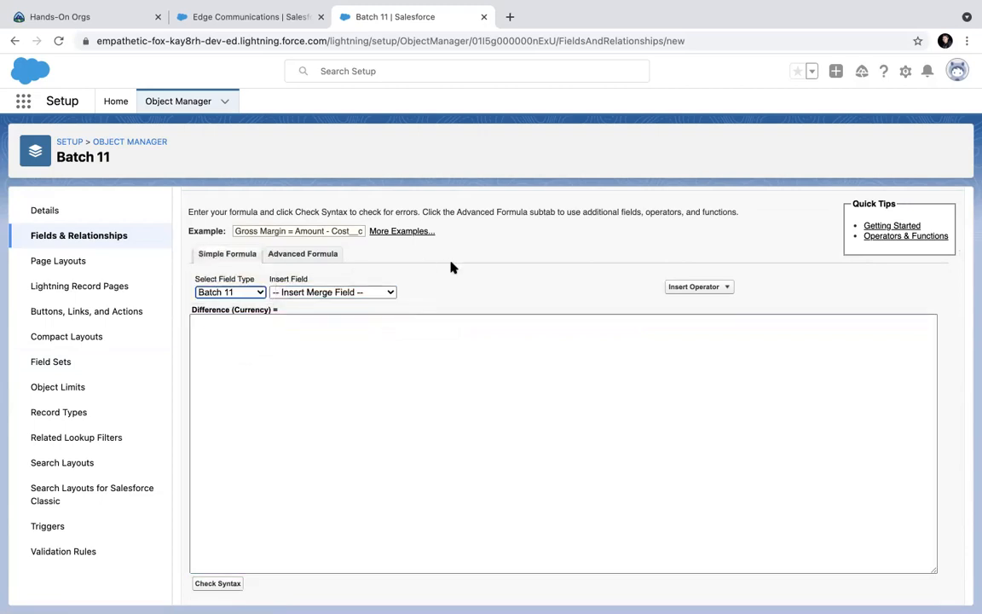
left_click(295, 257)
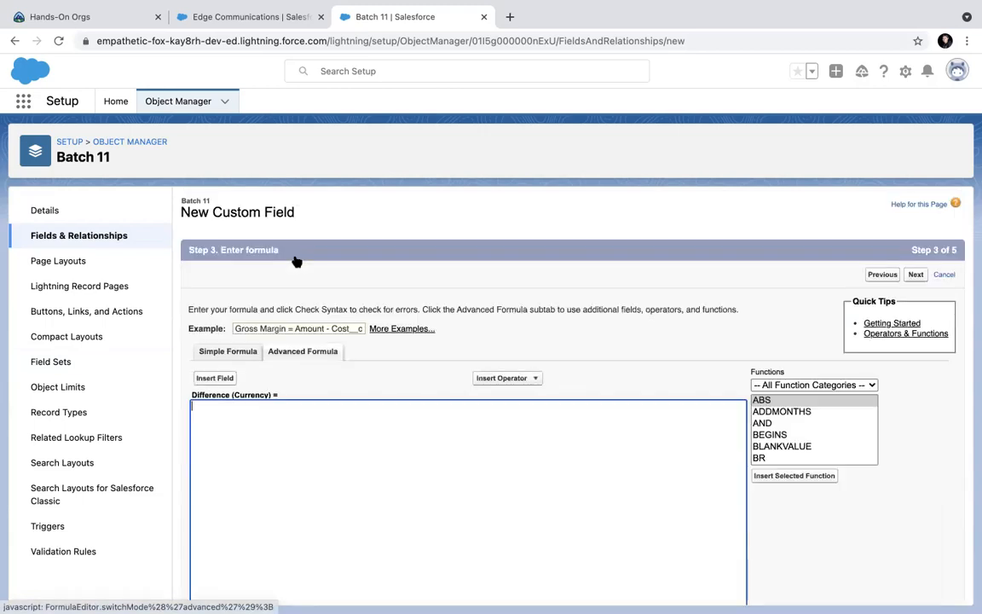
scroll(364, 307, "down", 2)
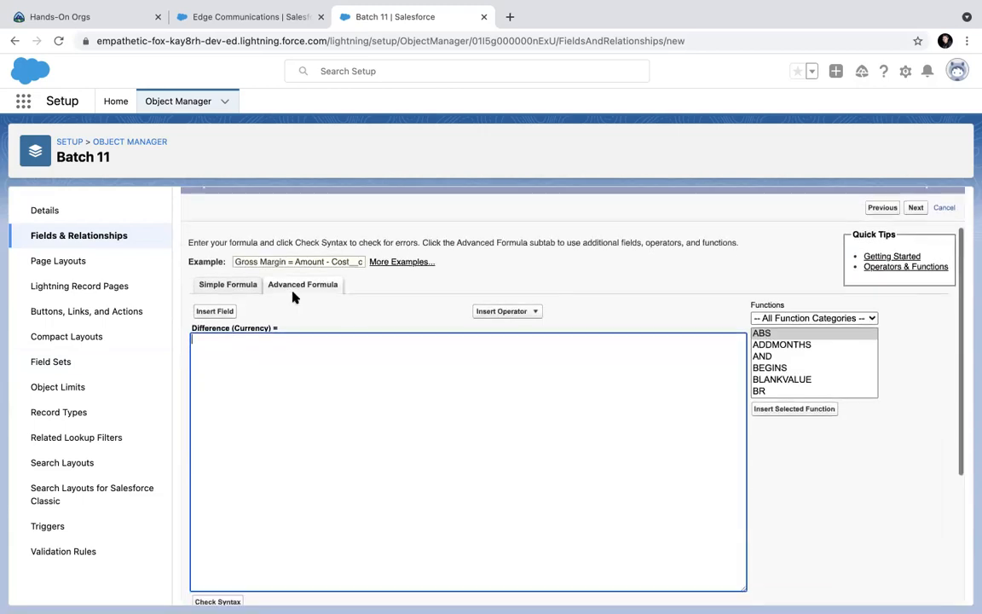
left_click(240, 292)
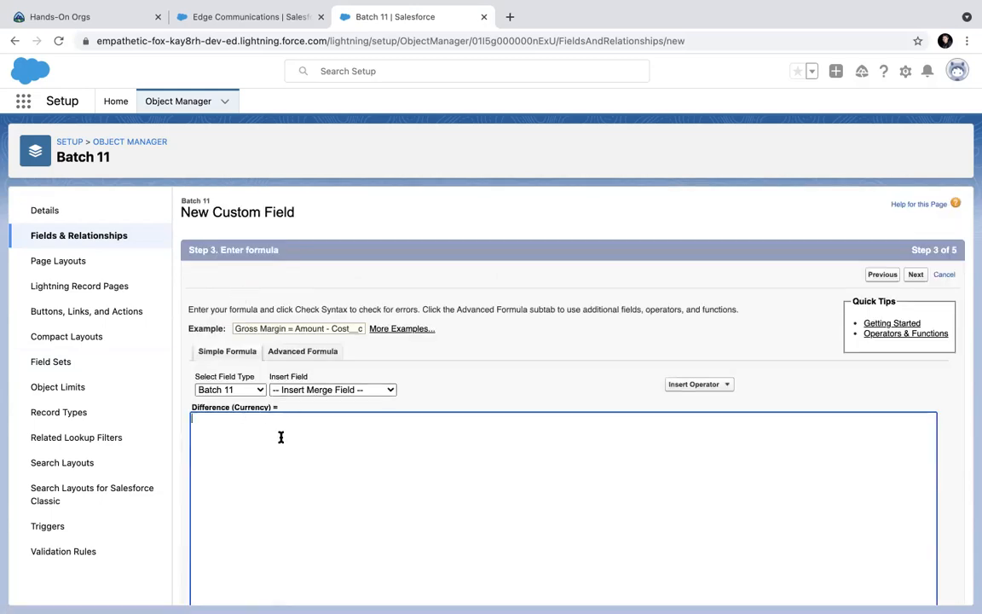
Step: Examine which merge fields, field types and operators the Simple Formula editor offers for the Difference field
left_click(312, 390)
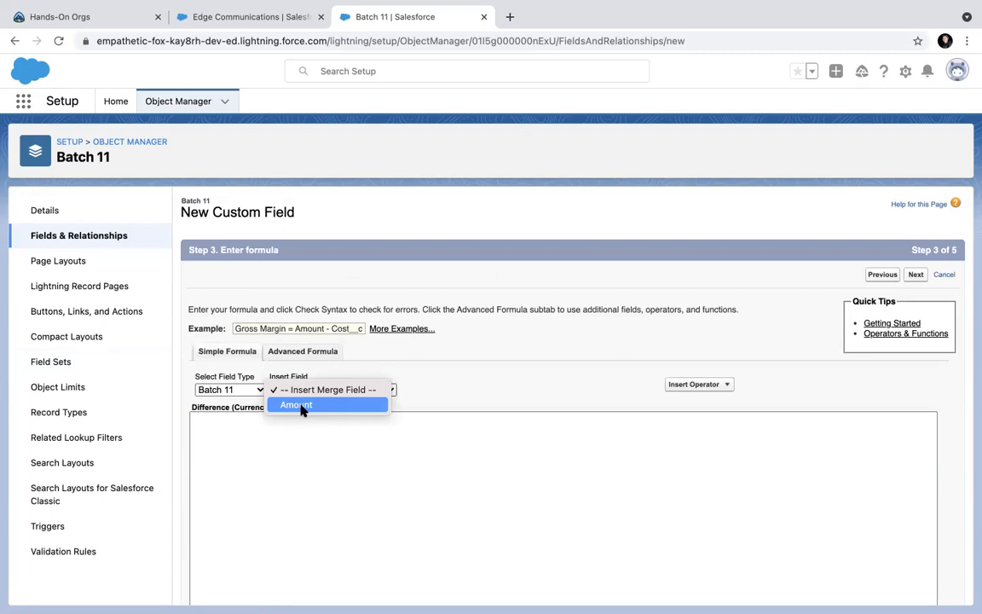
left_click(213, 392)
left_click(435, 364)
left_click(687, 385)
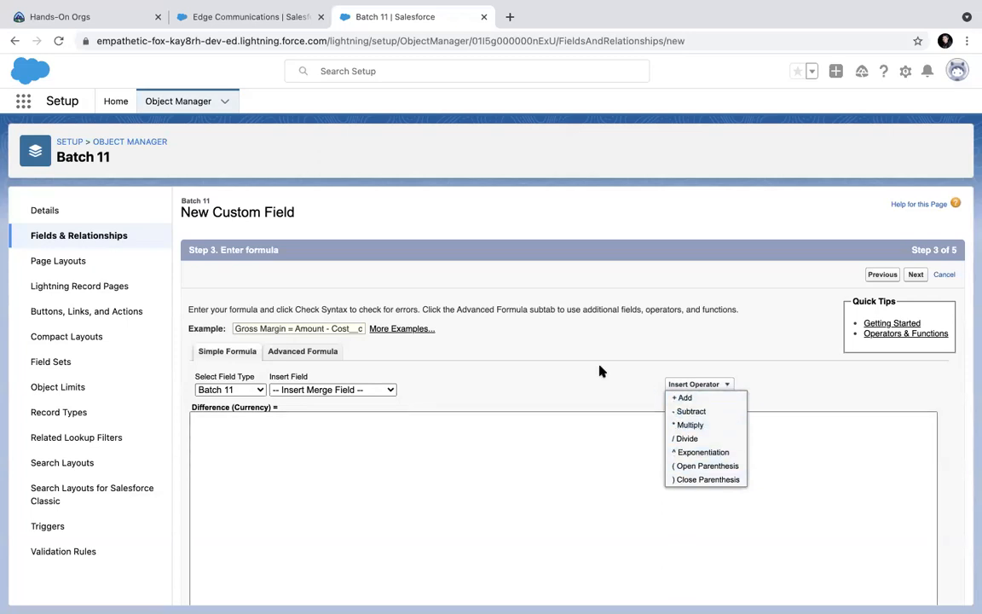
left_click(531, 370)
left_click(256, 389)
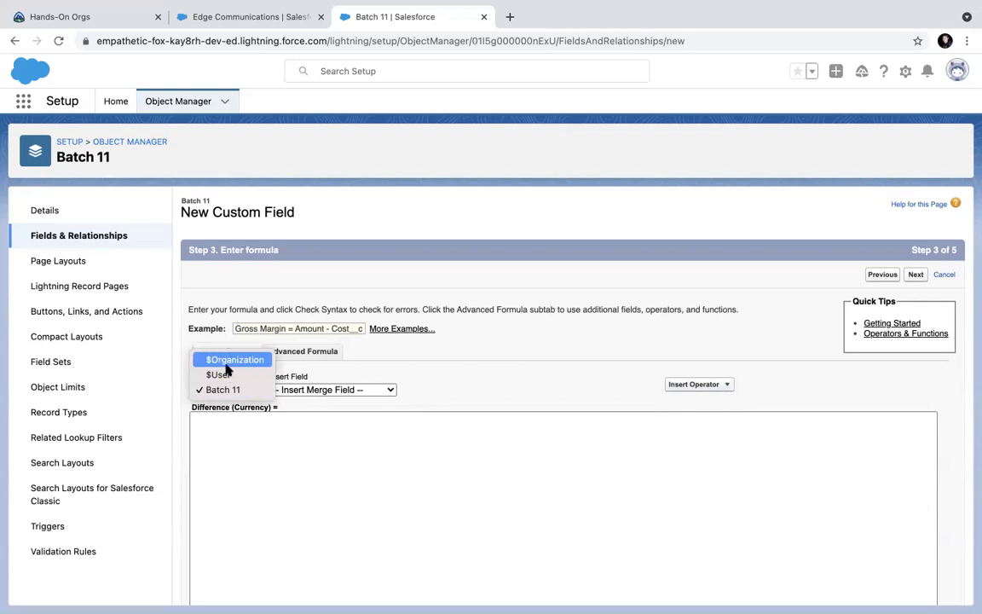
left_click(458, 392)
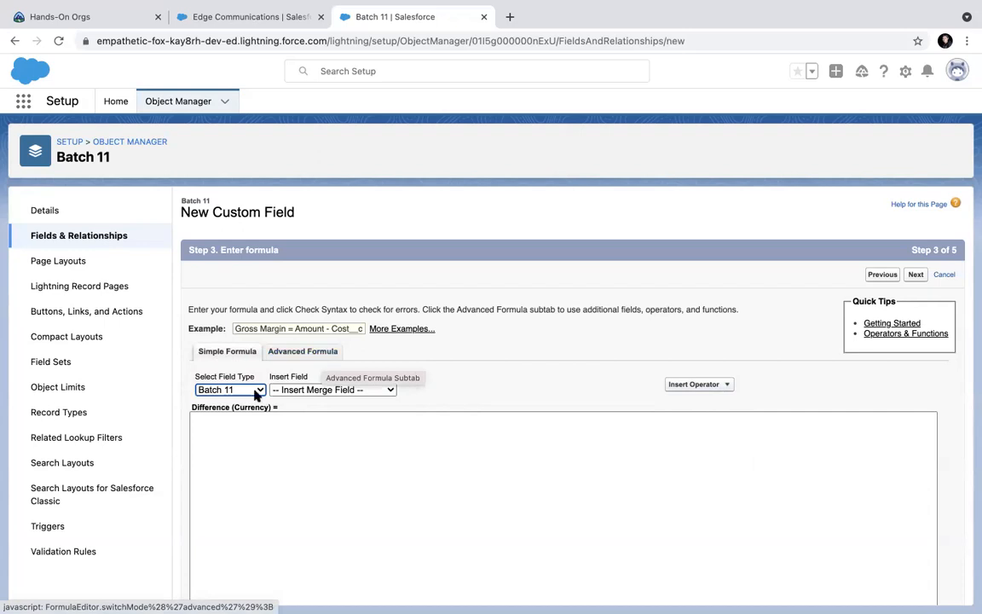
left_click(256, 390)
left_click(348, 375)
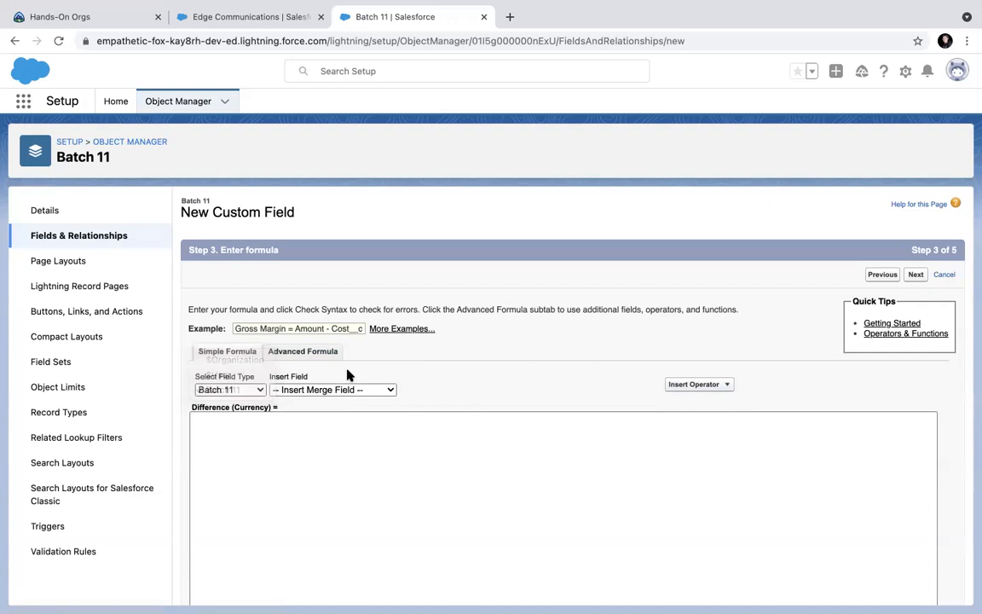
Step: Use the Advanced Formula editor to insert the parent Account's Total field, Account__r.Total__c, into the Difference formula
left_click(322, 358)
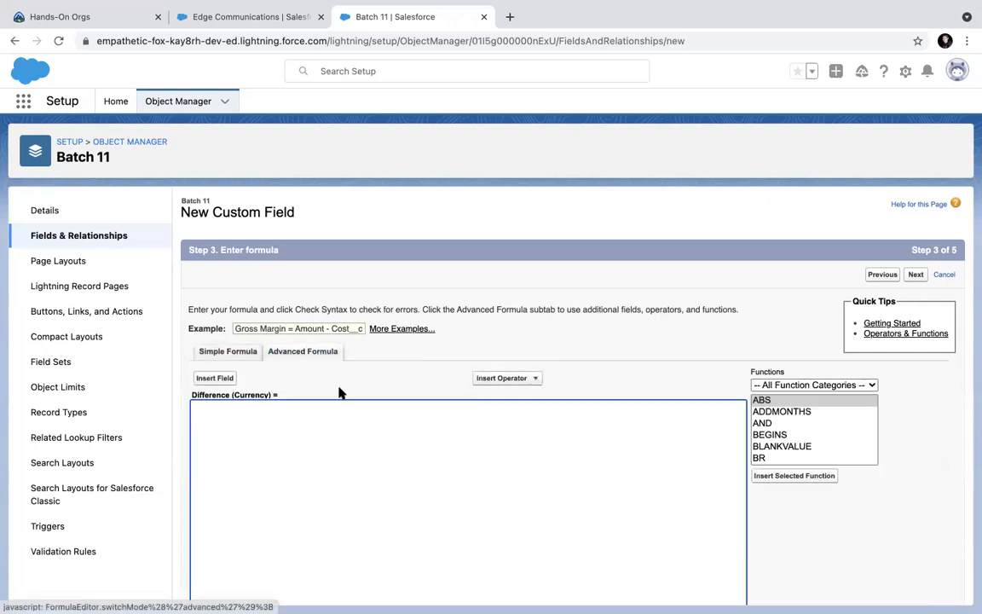
scroll(339, 388, "down", 3)
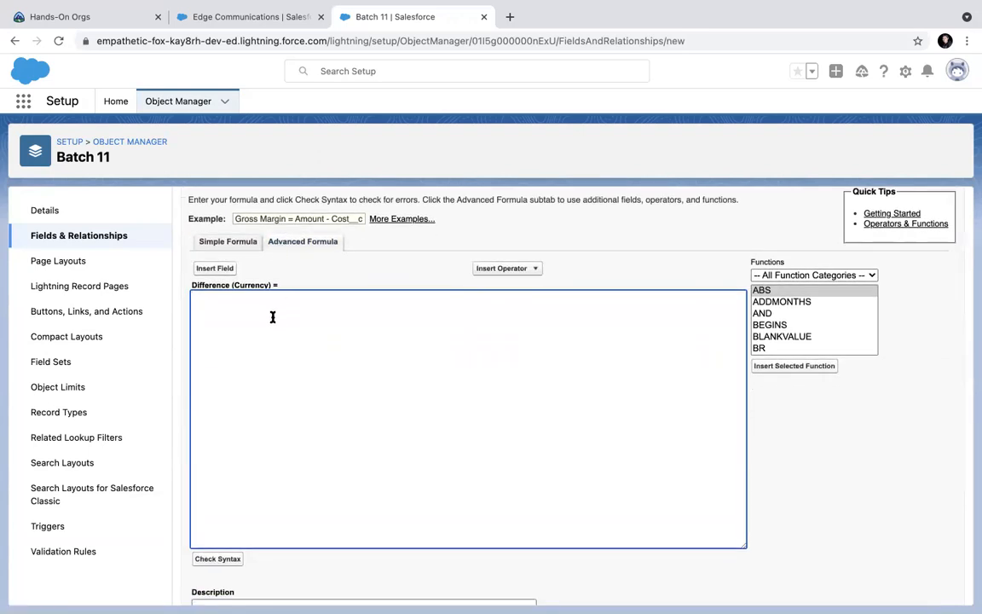
left_click(214, 269)
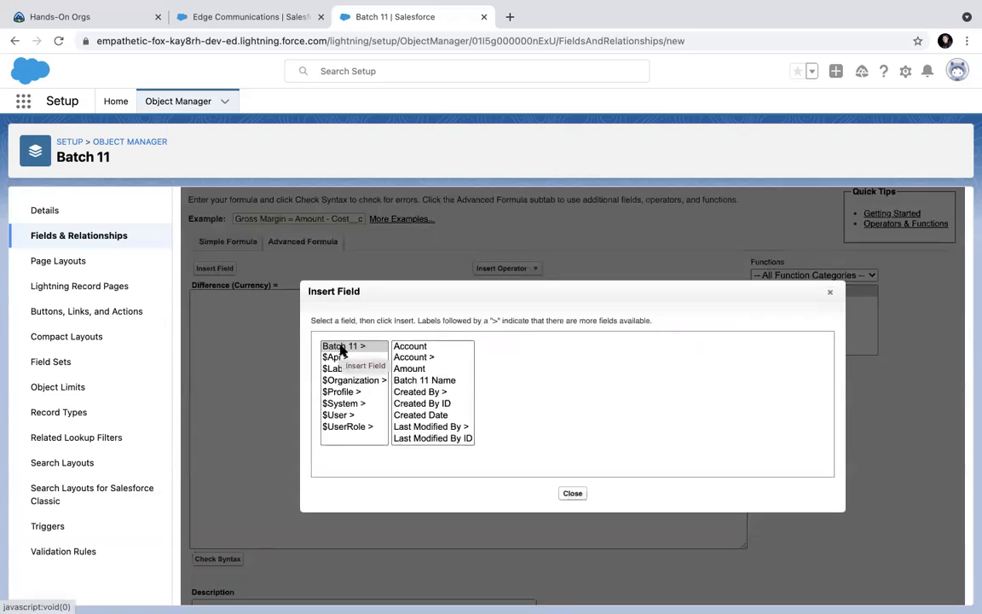
left_click(410, 358)
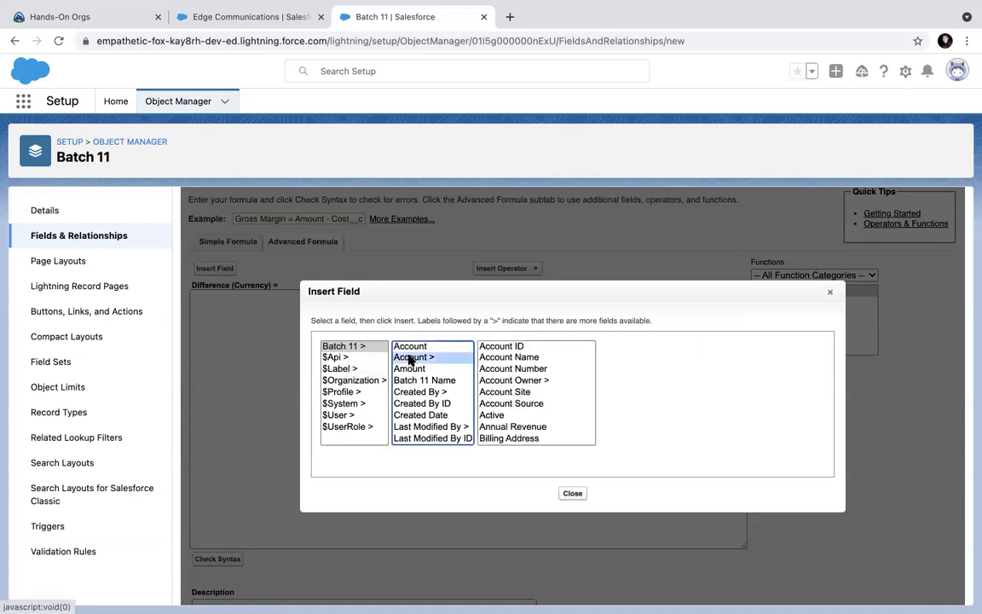
left_click(411, 347)
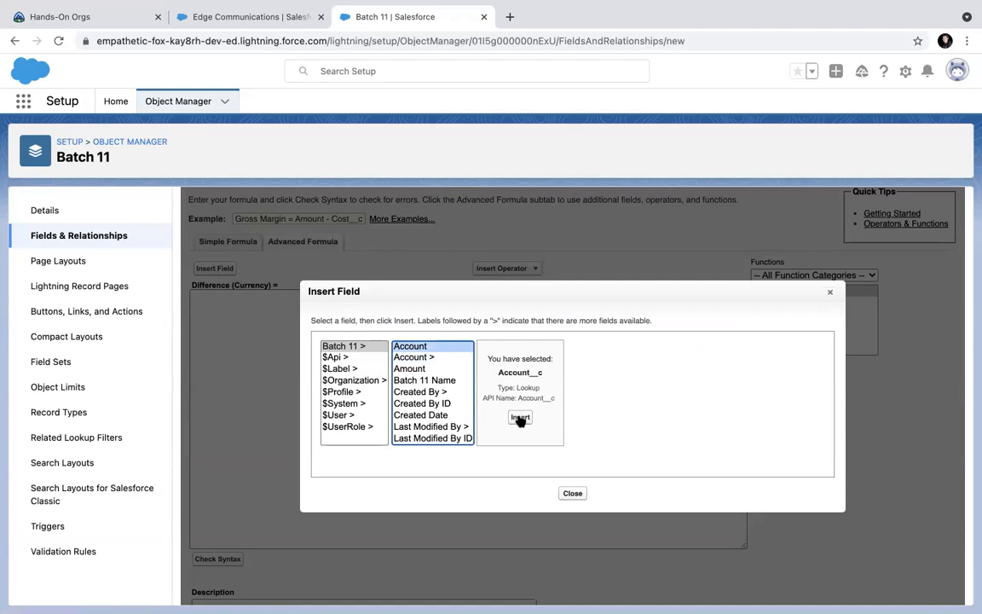
left_click(419, 357)
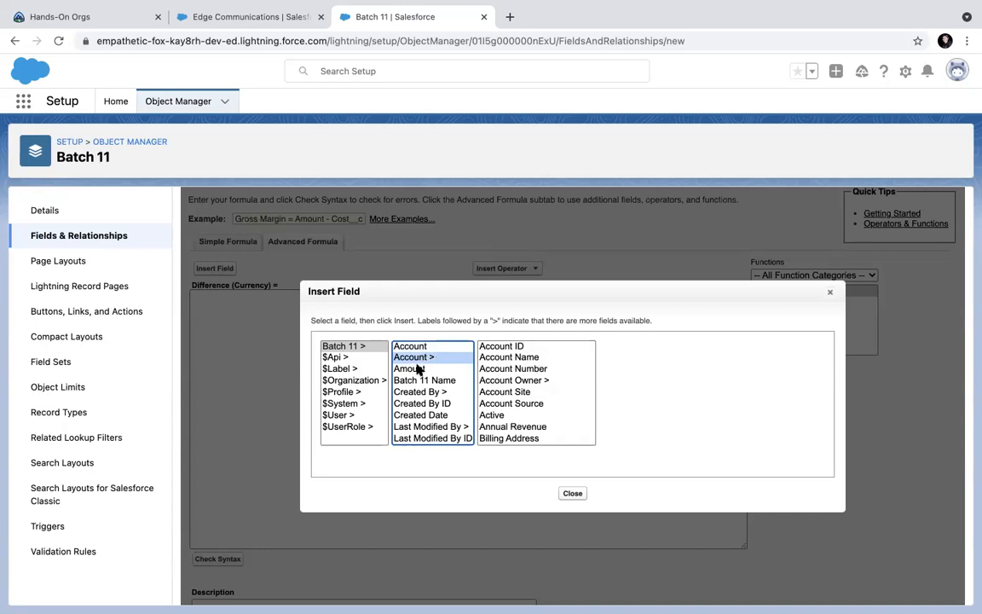
scroll(519, 405, "down", 3)
scroll(522, 406, "down", 6)
scroll(521, 407, "down", 10)
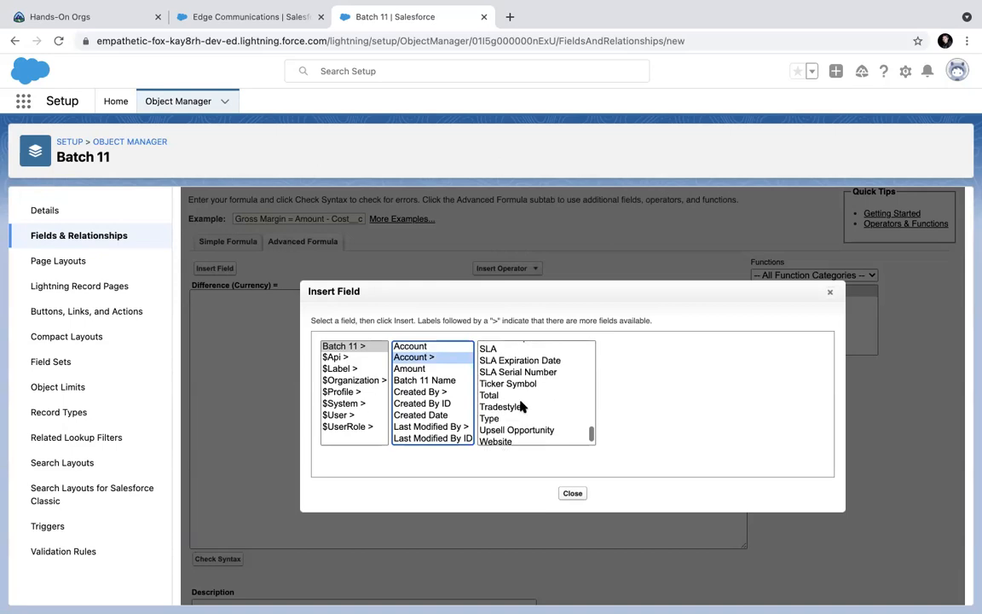
left_click(493, 386)
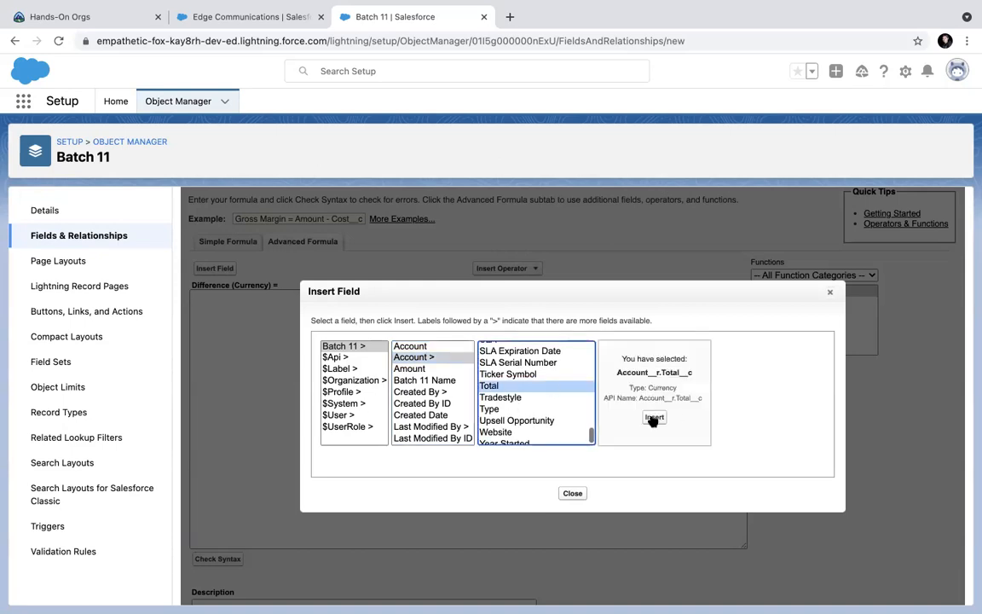
left_click(654, 418)
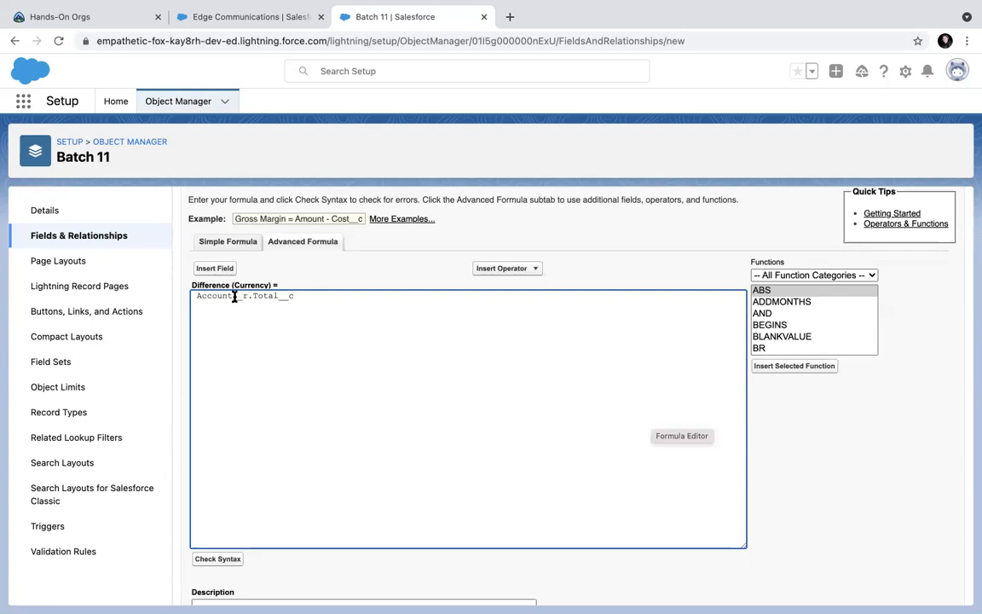
left_click_drag(234, 295, 247, 296)
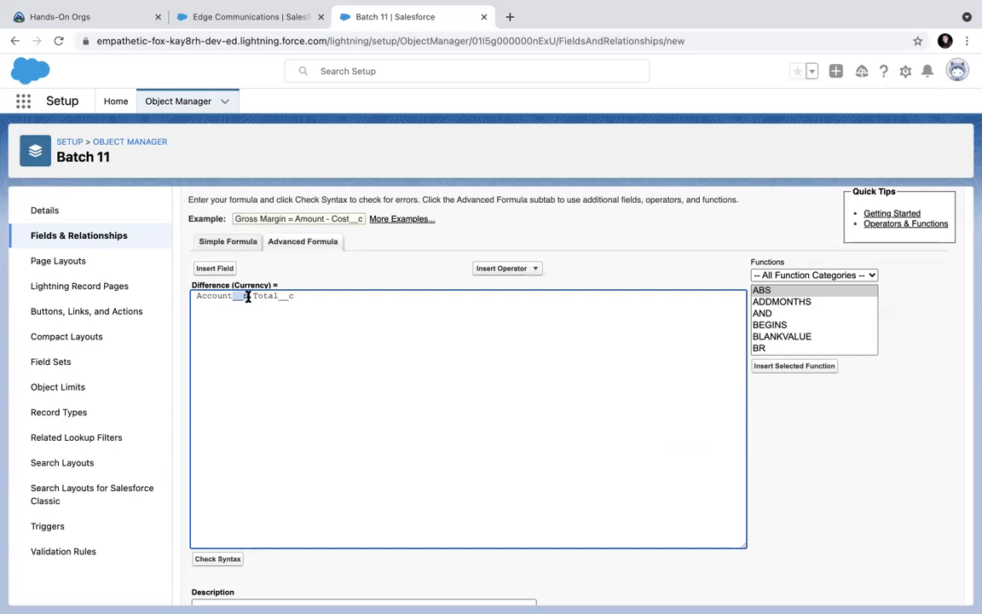
Step: Append the Subtract operator and the Amount__c field after Account__r.Total__c in the Difference formula using the editor's insert options
mouse_move(194, 295)
left_mouse_down()
mouse_move(253, 294)
mouse_move(197, 284)
left_mouse_up()
left_click(273, 328)
left_click(537, 269)
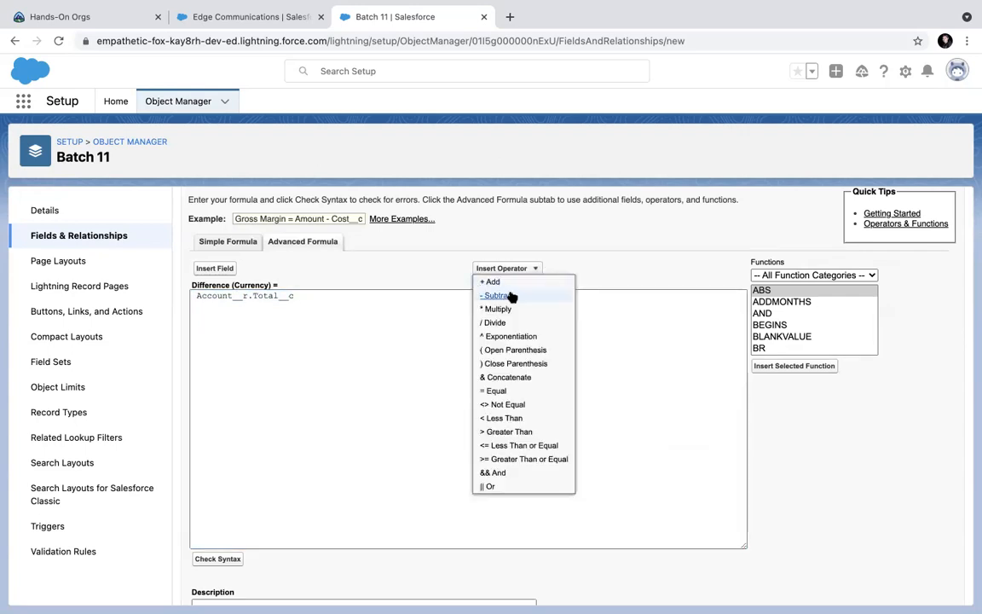
left_click(503, 295)
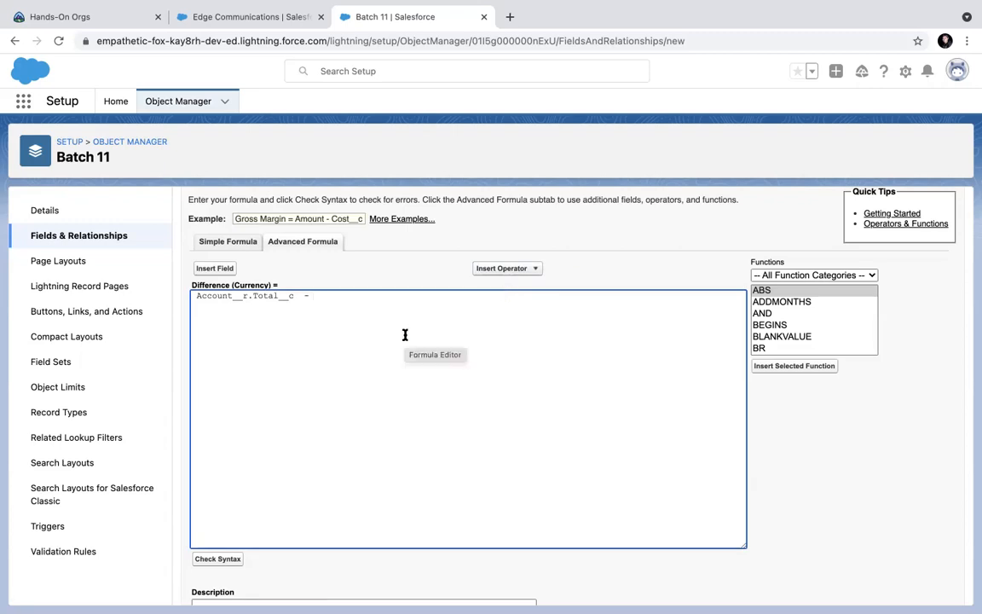
left_click(216, 269)
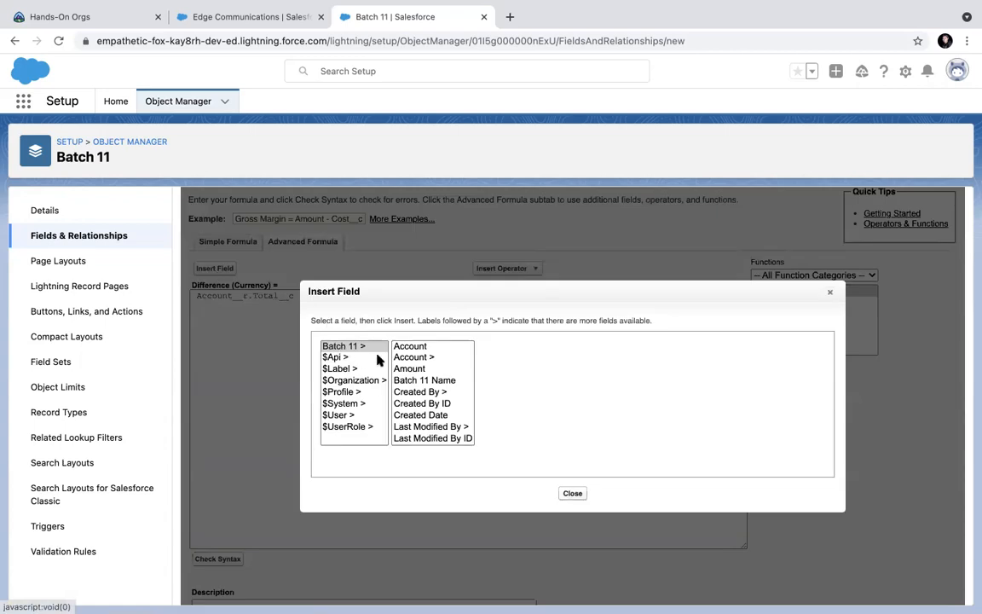
scroll(407, 380, "down", 1)
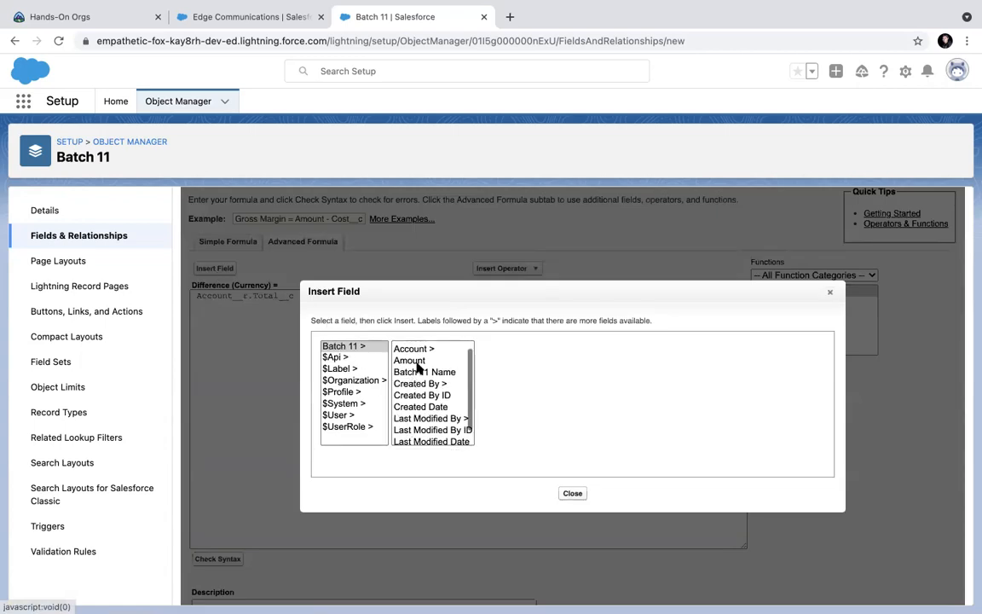
scroll(407, 371, "up", 1)
left_click(413, 368)
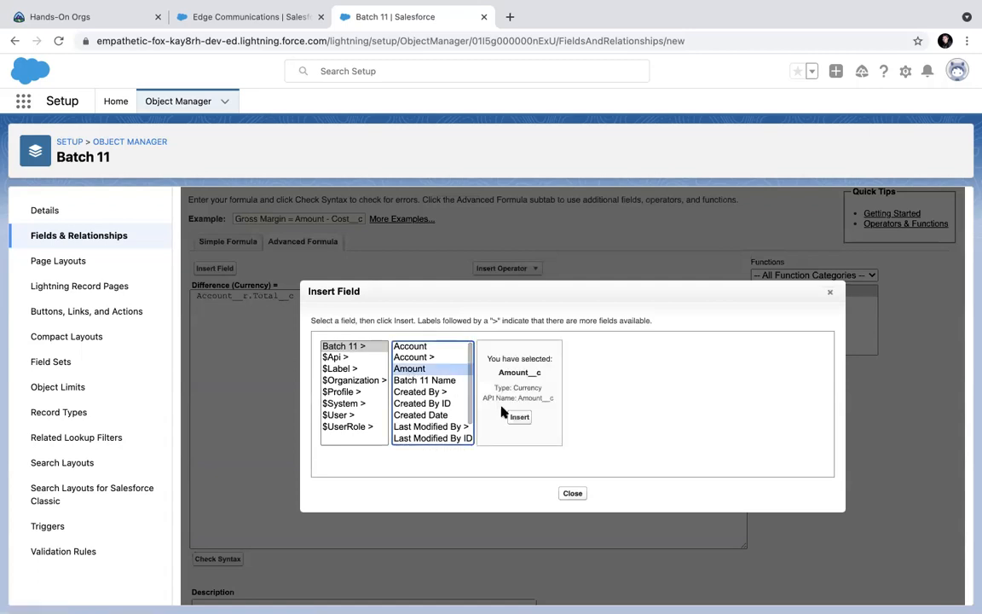
left_click(519, 417)
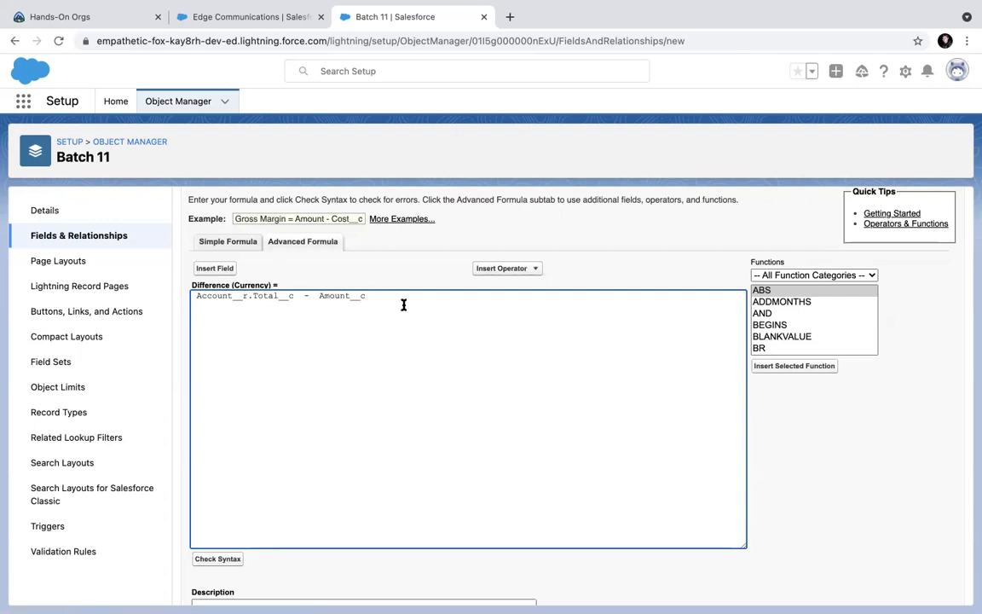
Step: Clear the Difference formula and write it out manually as Account__r.Total__c - Amount__c
left_click_drag(414, 298, 5, 280)
key("BackSpace")
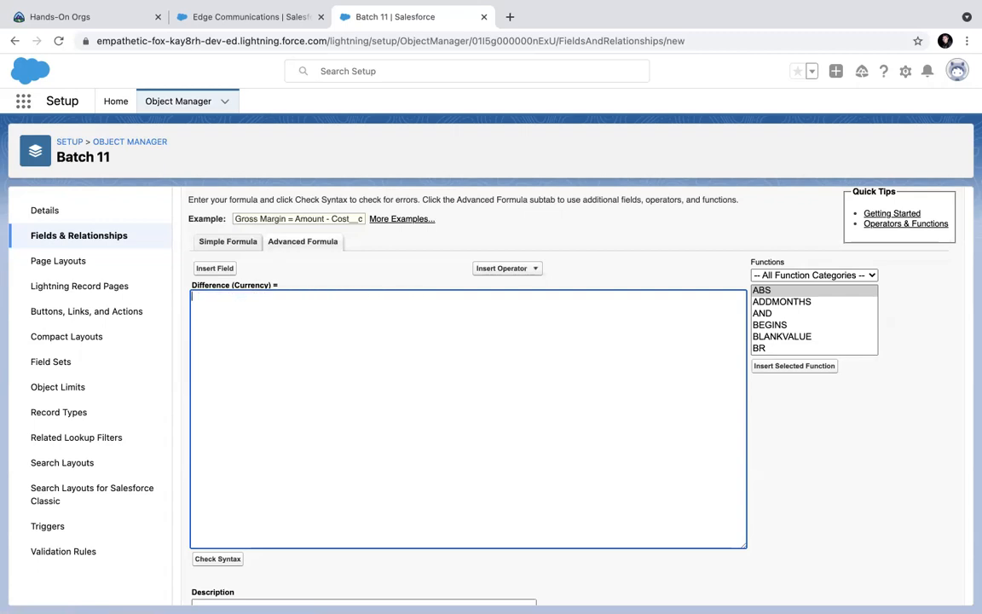
left_click(836, 405)
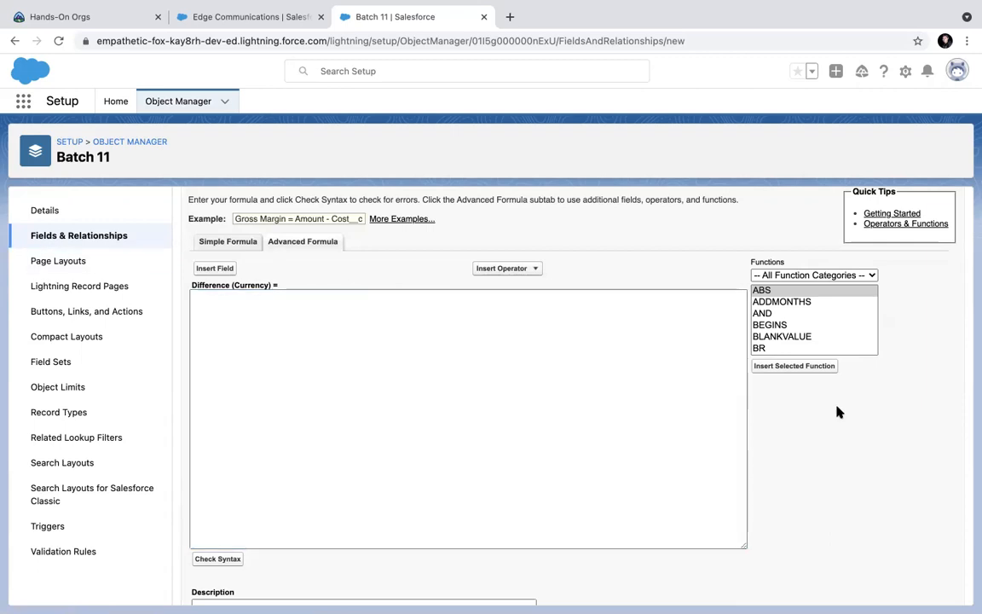
left_click(410, 333)
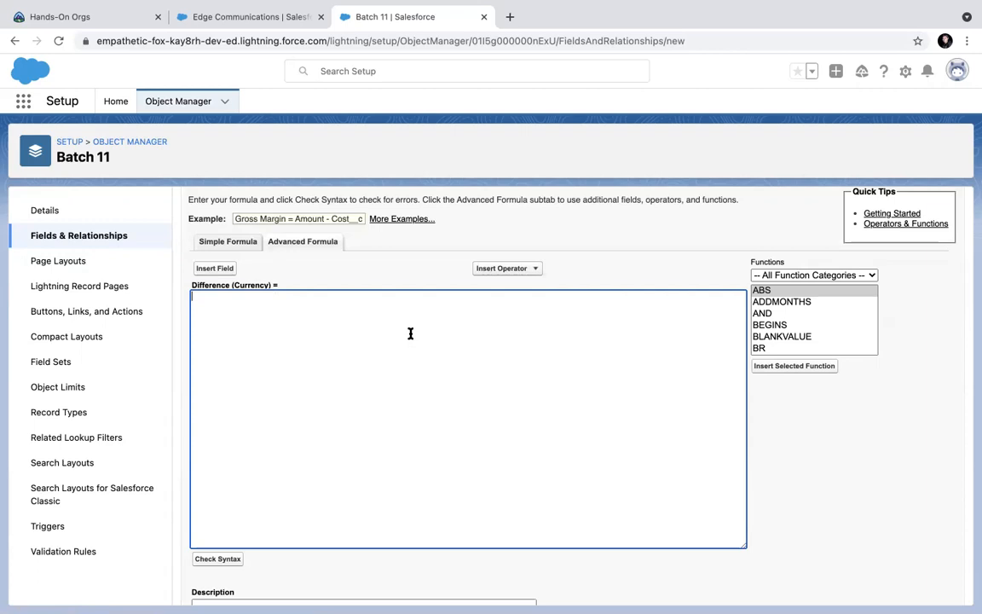
type("Account__r.Total - A")
type("mount__c")
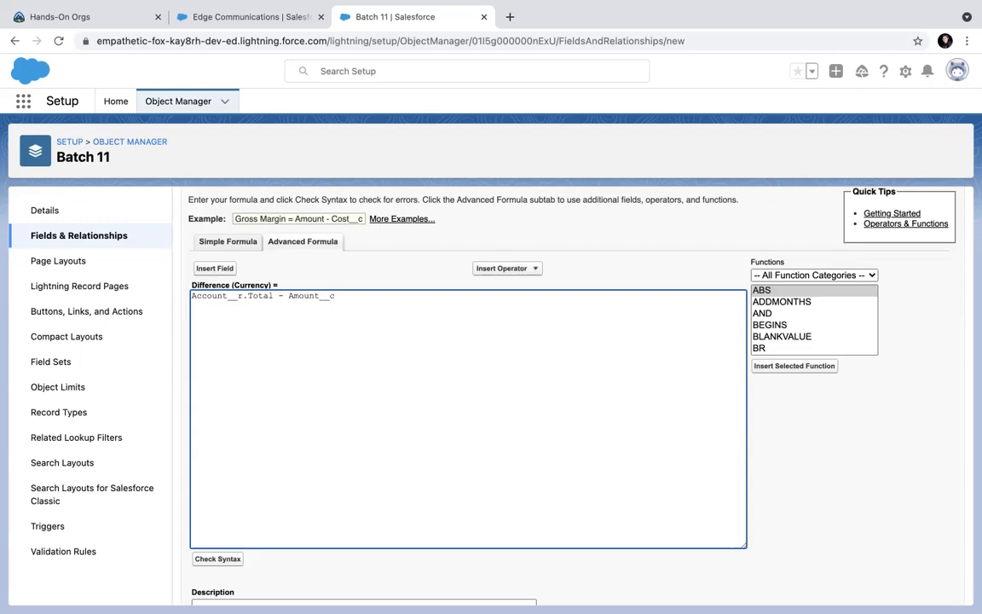
left_click(273, 295)
type("__c")
left_click(825, 437)
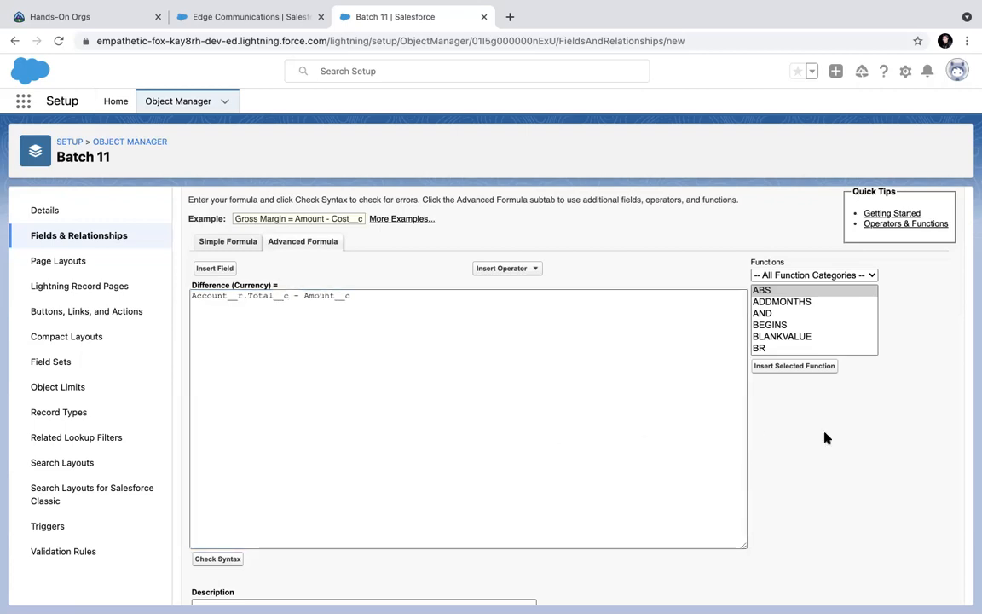
Step: Check the formula's syntax and save the Difference field on the Batch 11 Layout, treating blank fields as zeroes
left_click(230, 558)
scroll(340, 443, "down", 5)
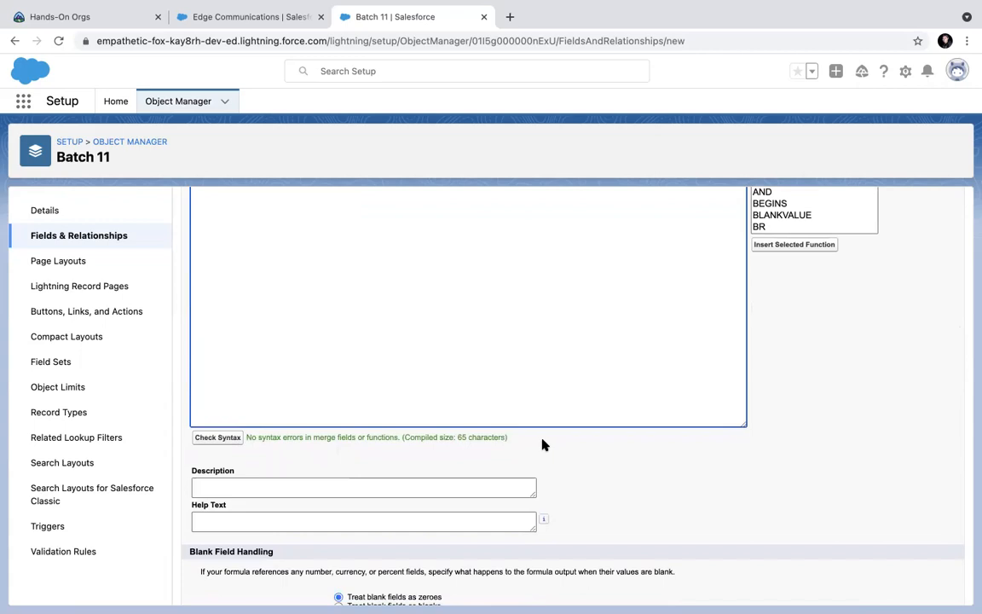
scroll(543, 444, "down", 1)
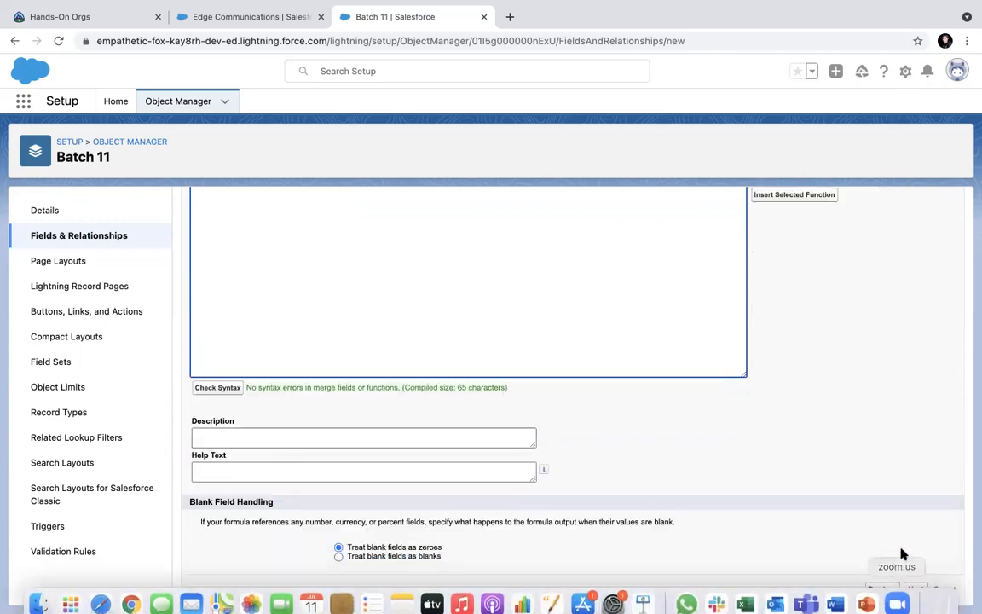
left_click(915, 588)
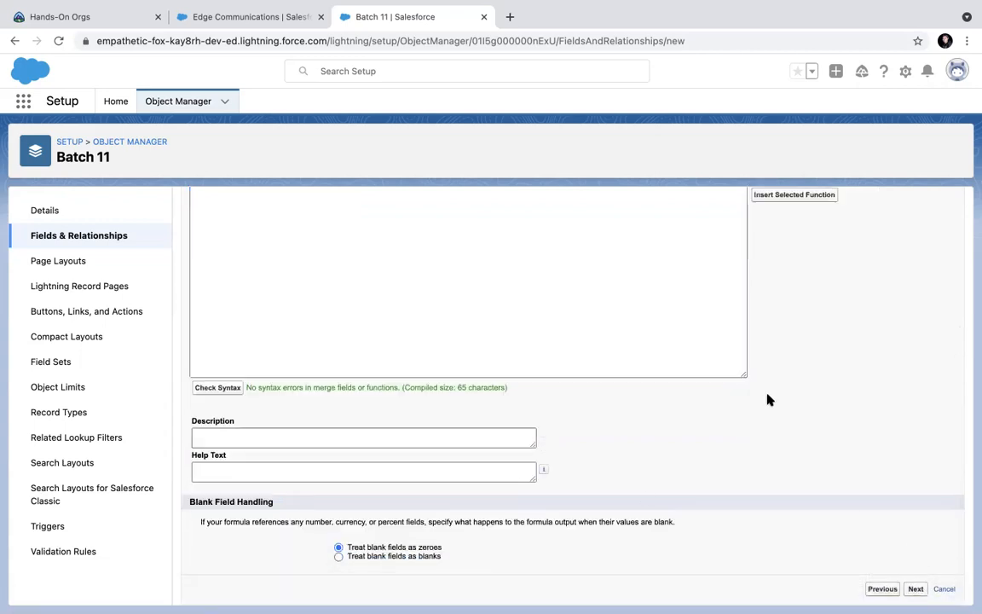
left_click(717, 389)
left_click(915, 275)
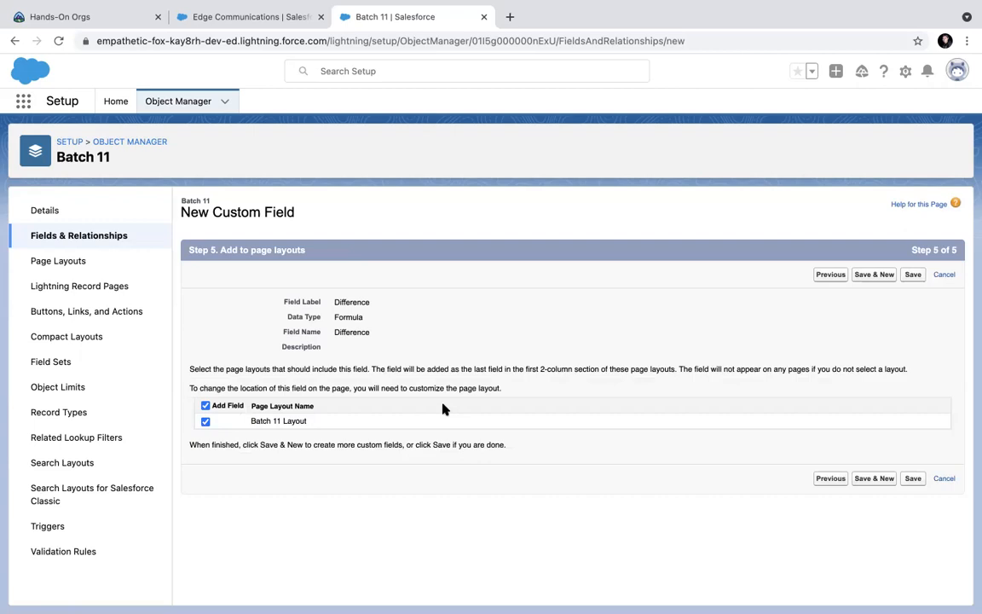
left_click(911, 275)
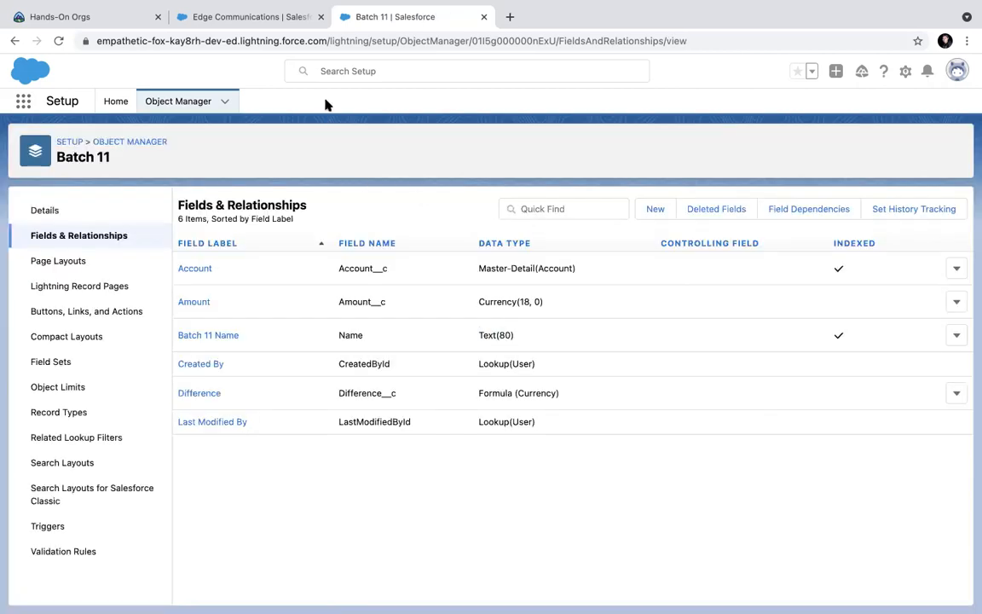
Step: Return to the records, switch to the Service app and show all Batch 11 records in the All list view
left_click(230, 17)
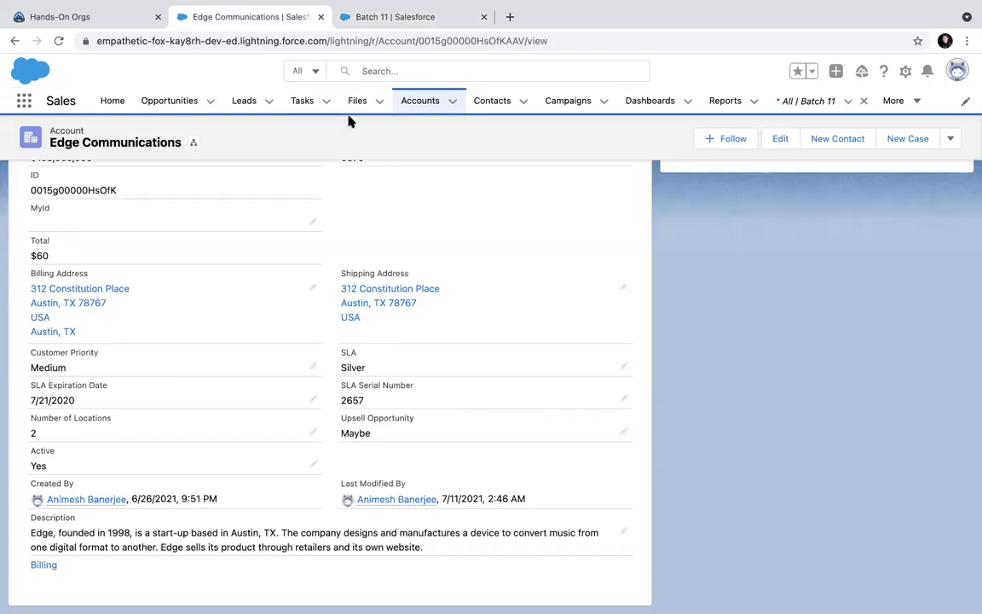
left_click(421, 103)
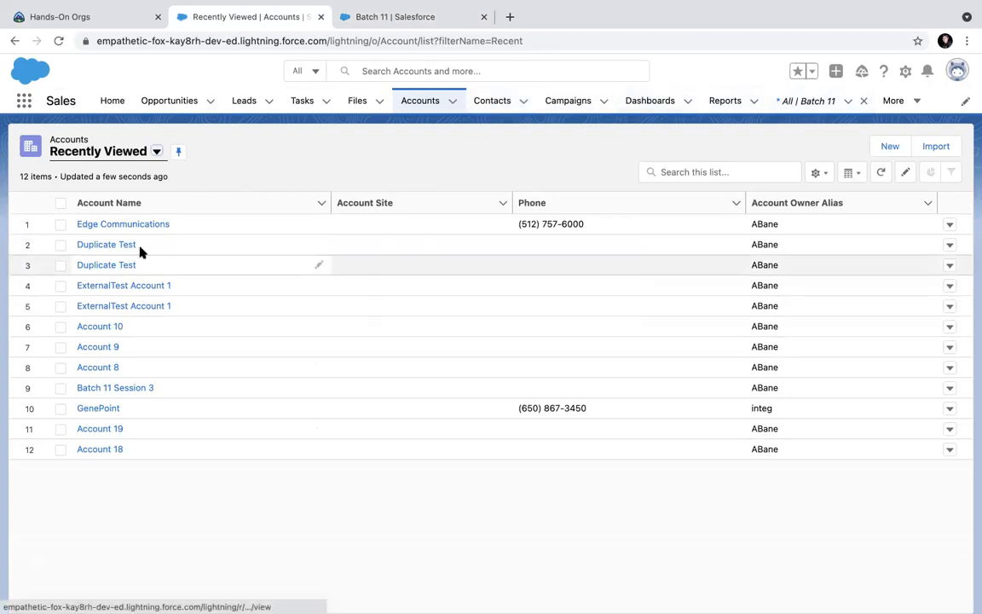
left_click(863, 101)
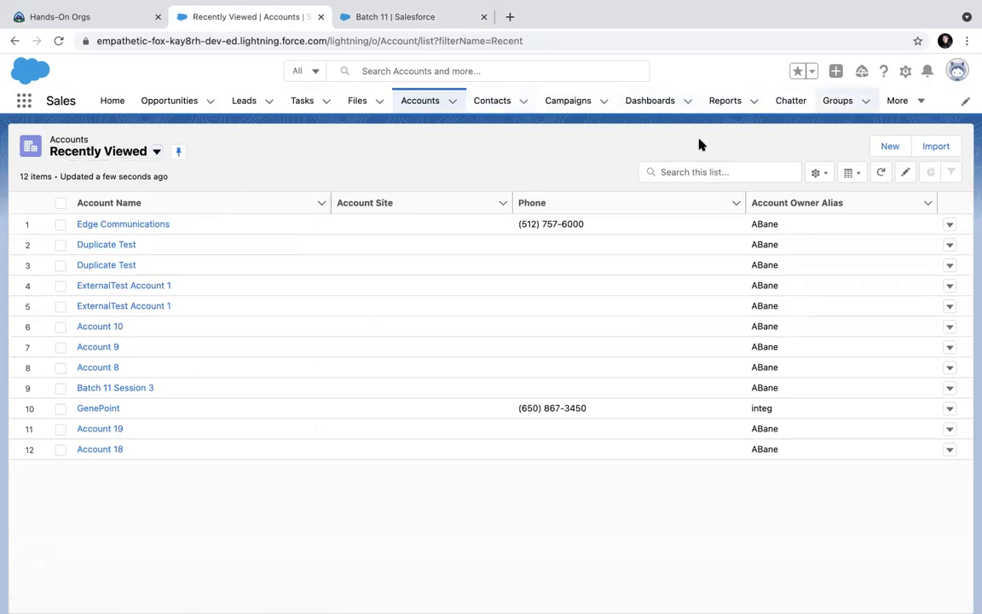
left_click(24, 100)
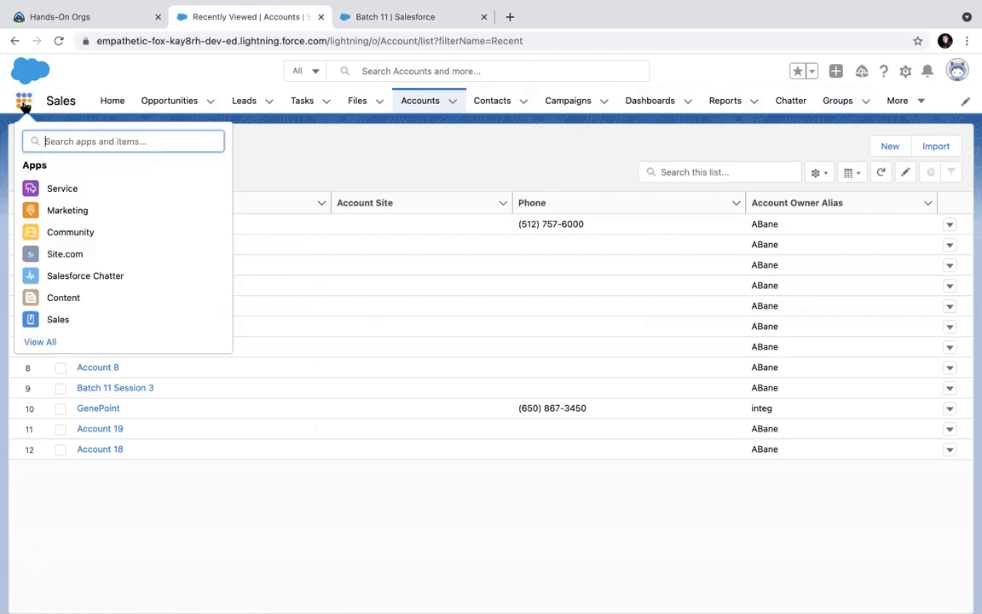
left_click(57, 190)
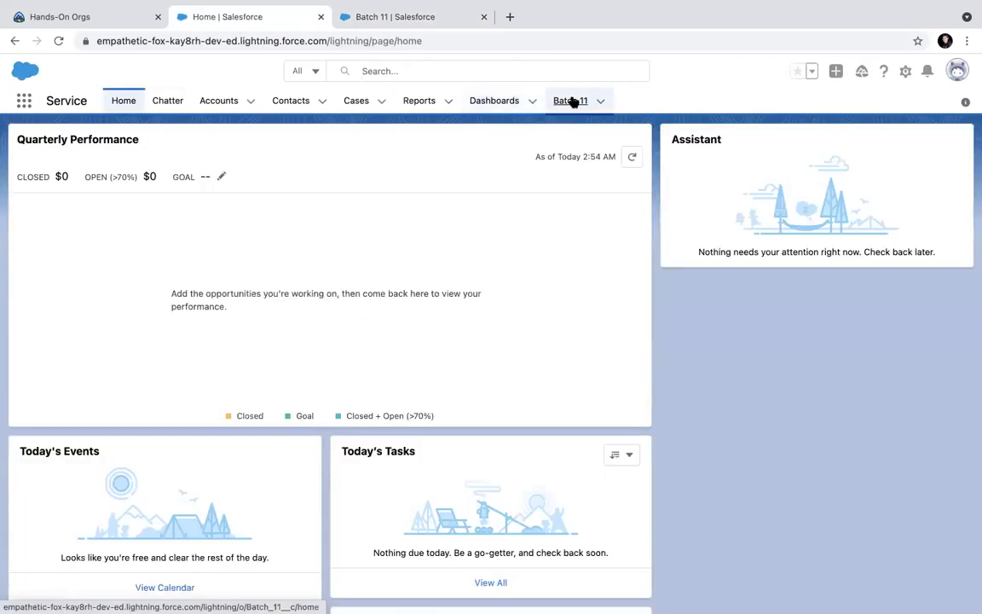
left_click(571, 100)
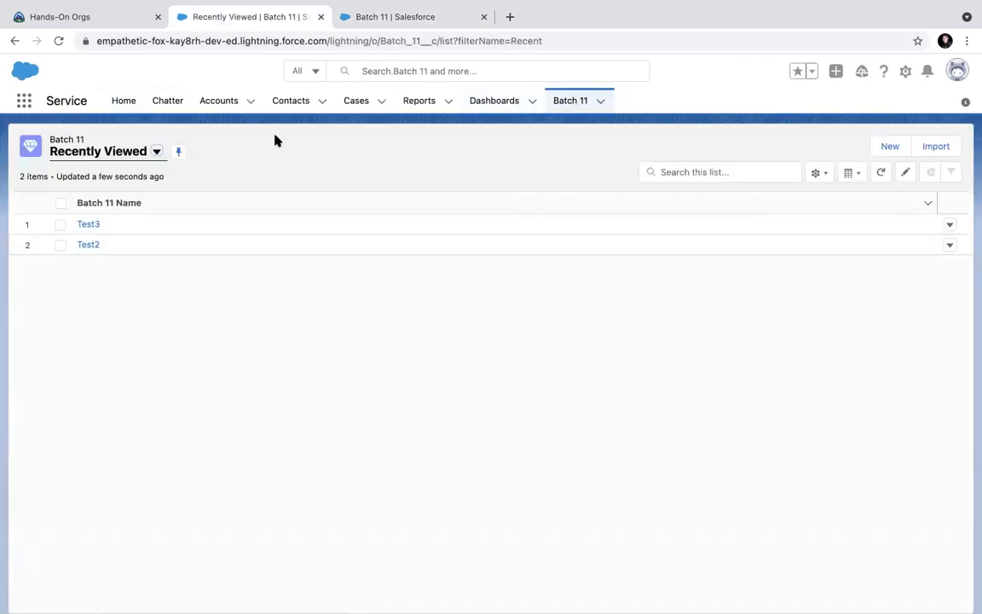
left_click(156, 152)
left_click(86, 199)
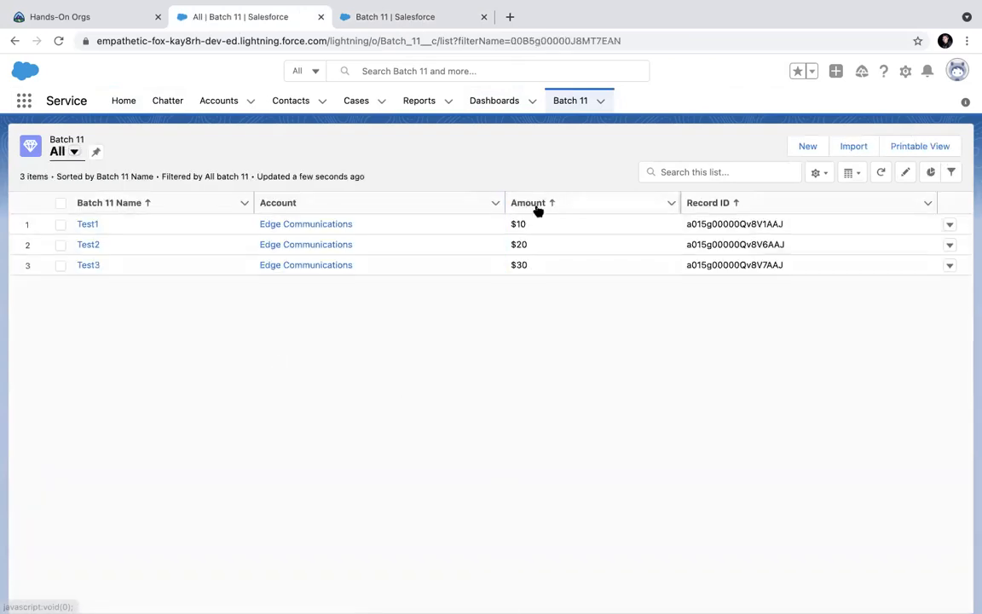
Step: Add the Difference field to the visible columns of the Batch 11 All list view
left_click(857, 179)
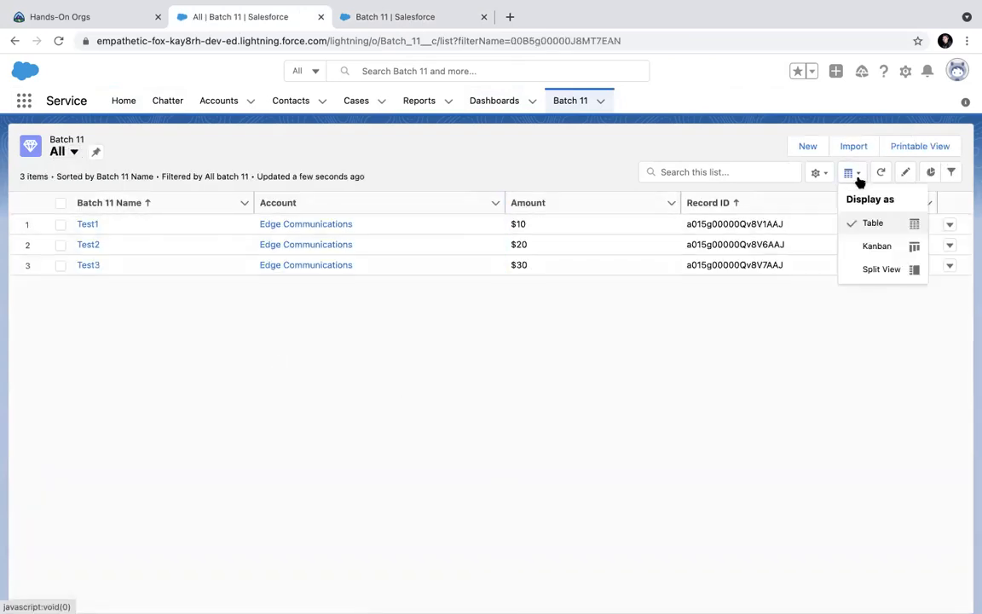
left_click(825, 177)
left_click(764, 339)
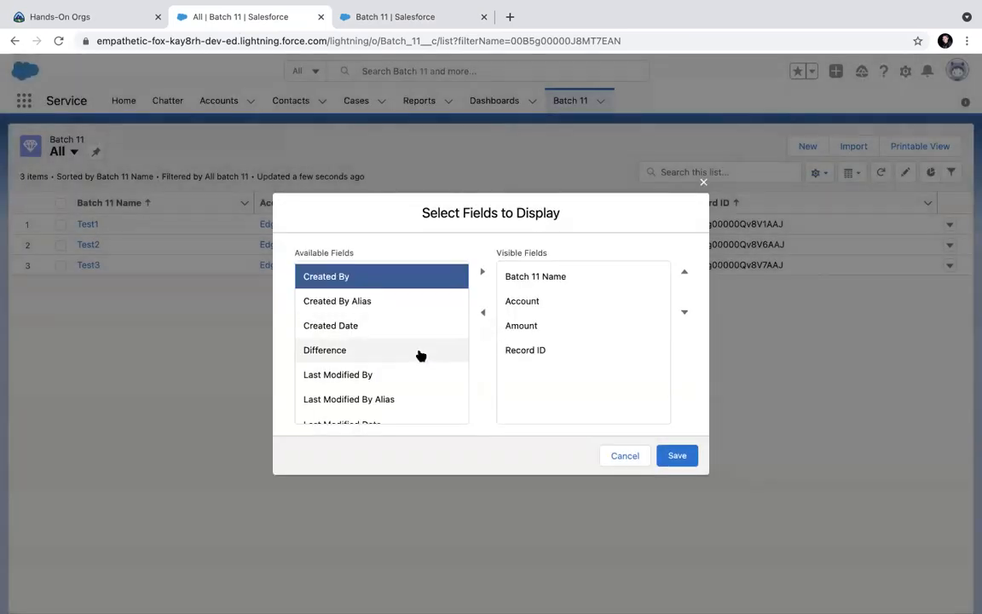
left_click(400, 355)
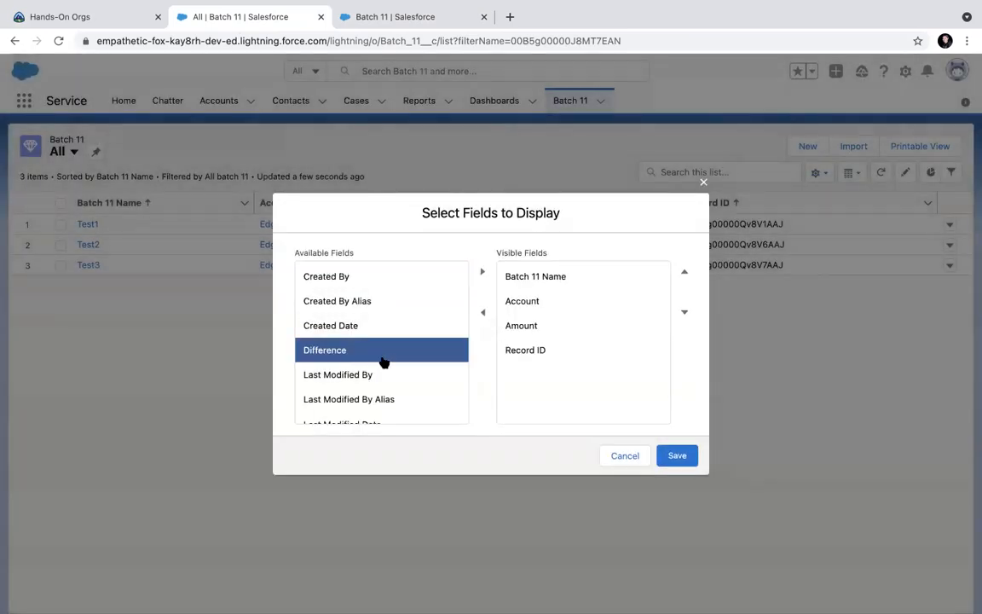
left_click(482, 272)
left_click(677, 456)
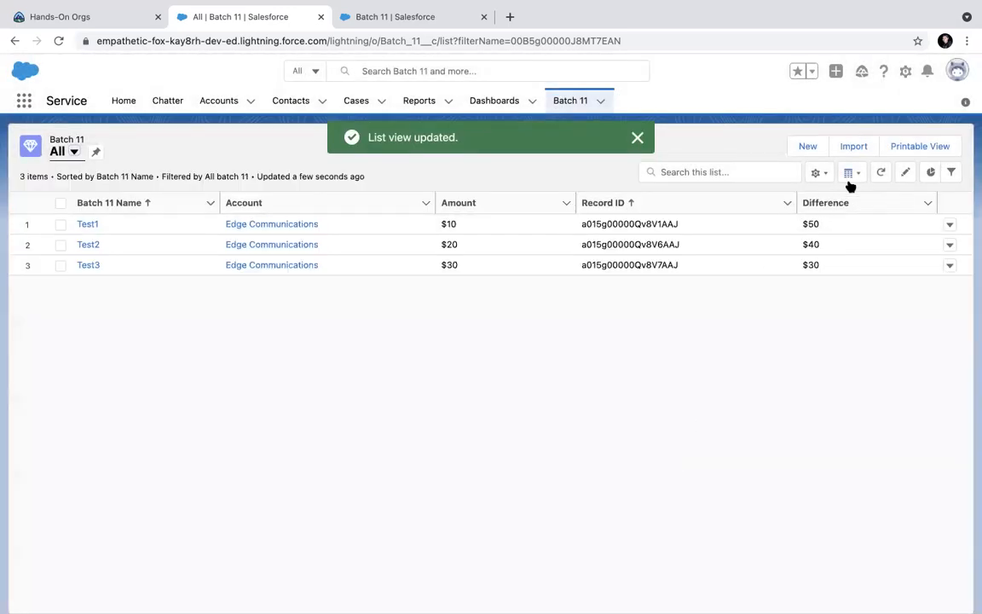
Step: Move the Difference column ahead of Record ID in the All list view and save the order
left_click(826, 173)
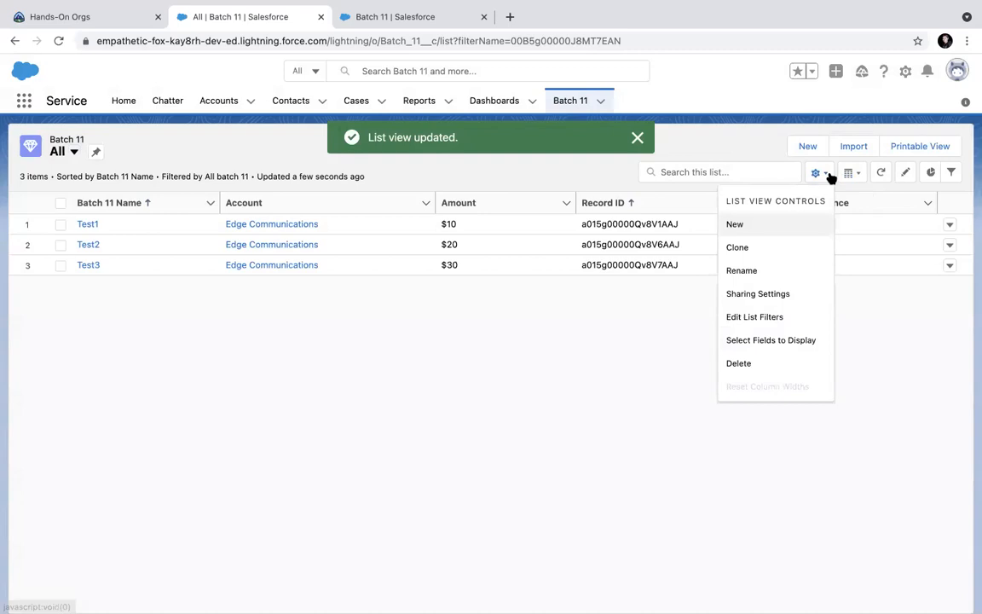
left_click(767, 337)
left_click(532, 375)
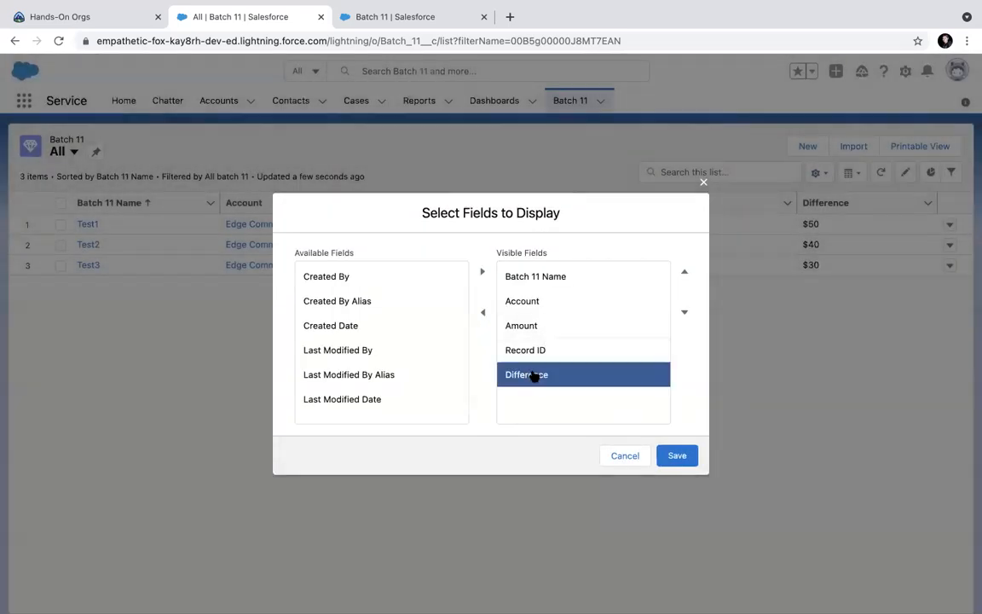
left_click(685, 273)
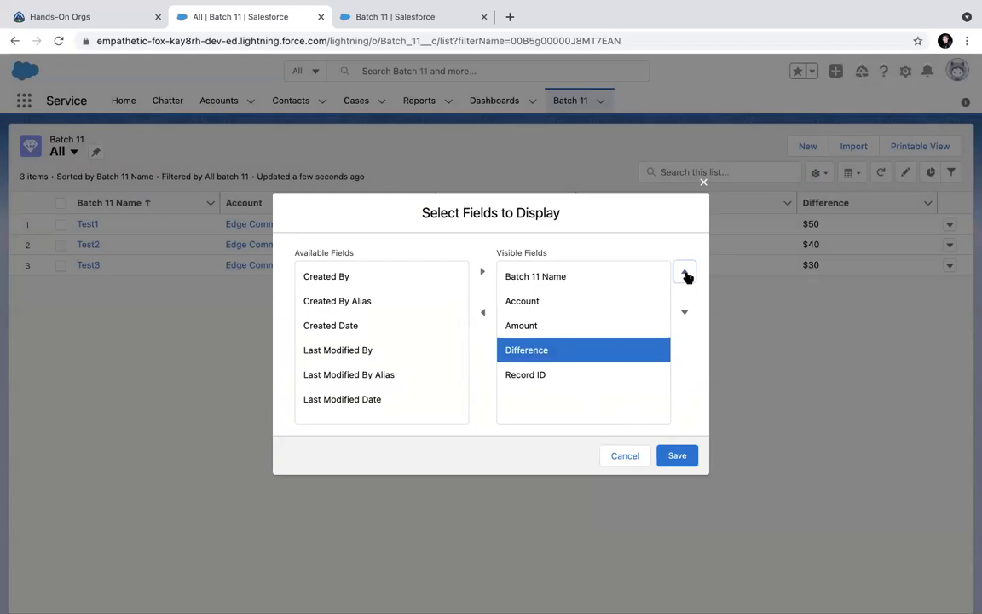
left_click(675, 456)
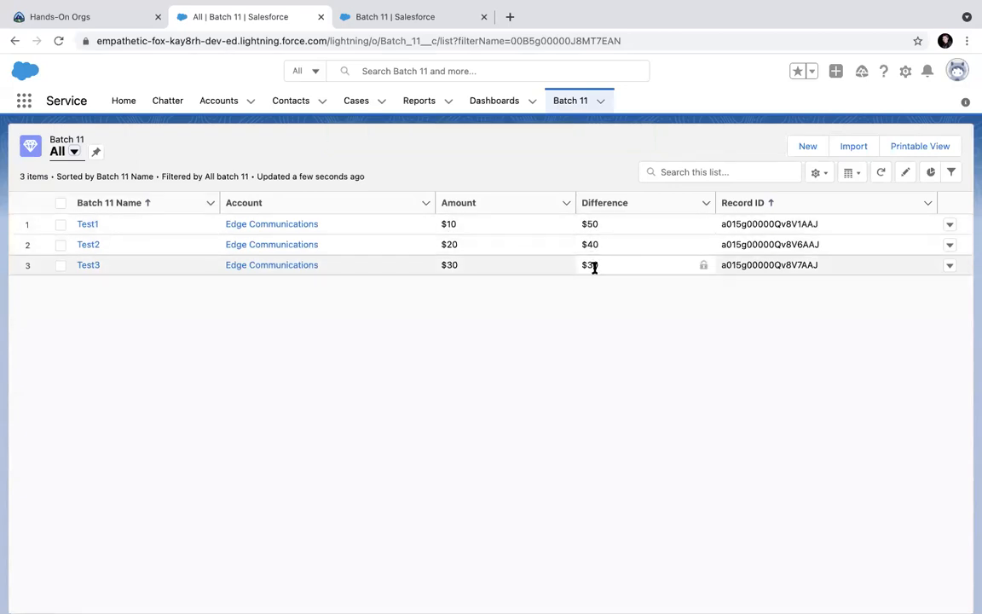
Step: Set the Test1 record's Amount to 40, save it and dismiss the compact setting prompt
left_click(88, 224)
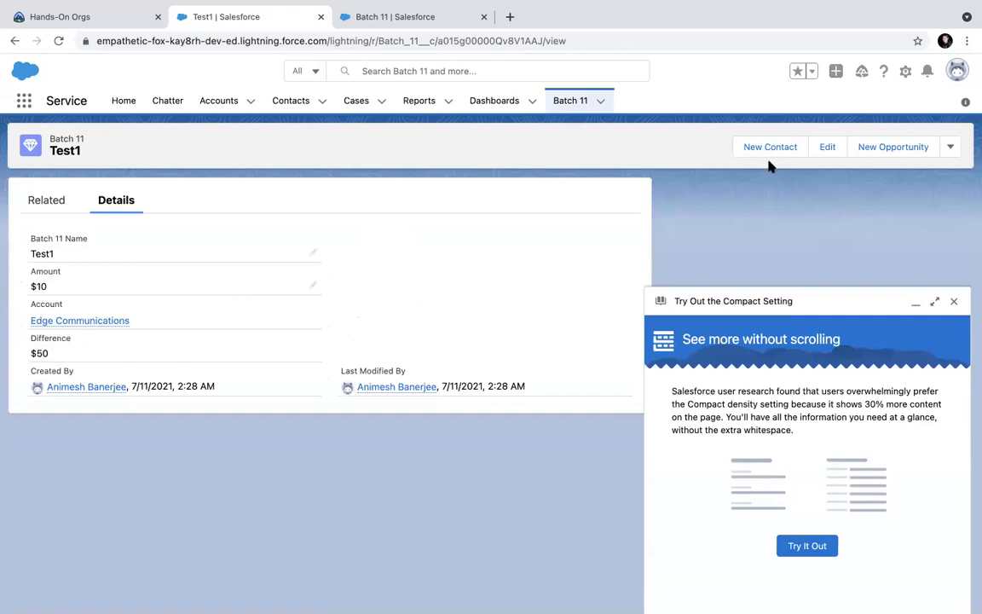
left_click(825, 148)
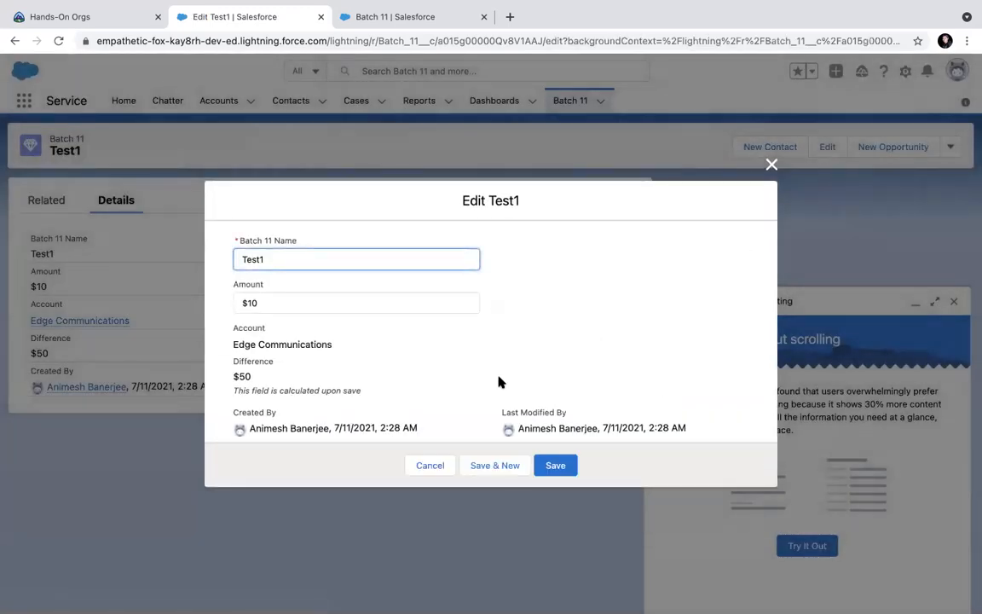
left_click_drag(254, 376, 223, 374)
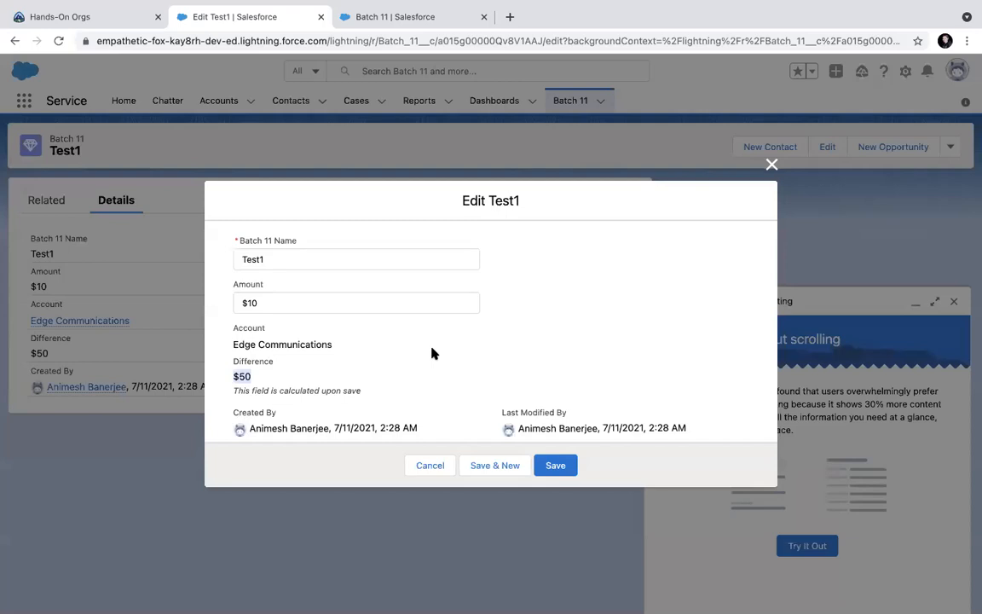
left_click(258, 304)
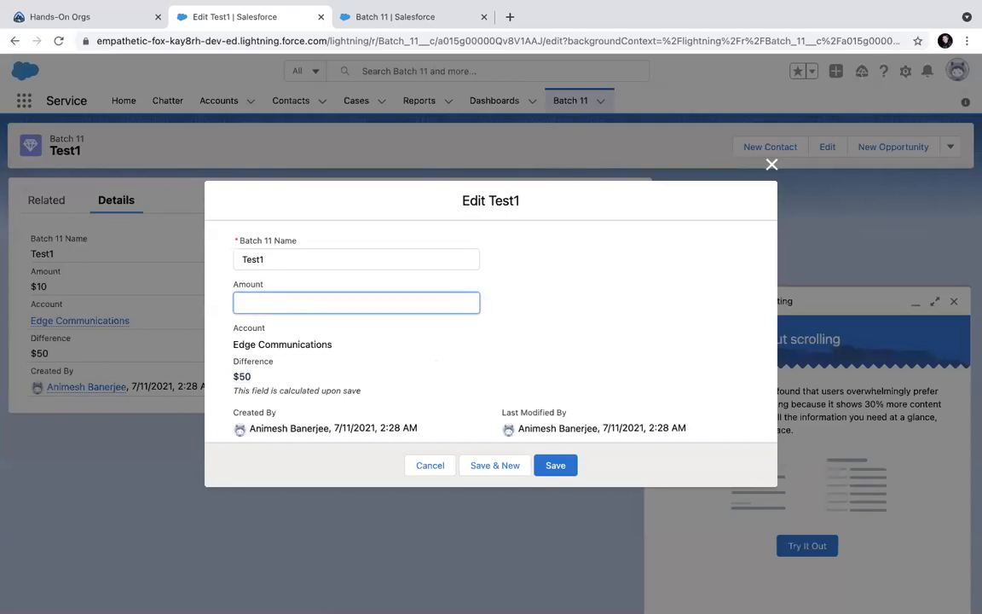
type("40")
left_click(560, 467)
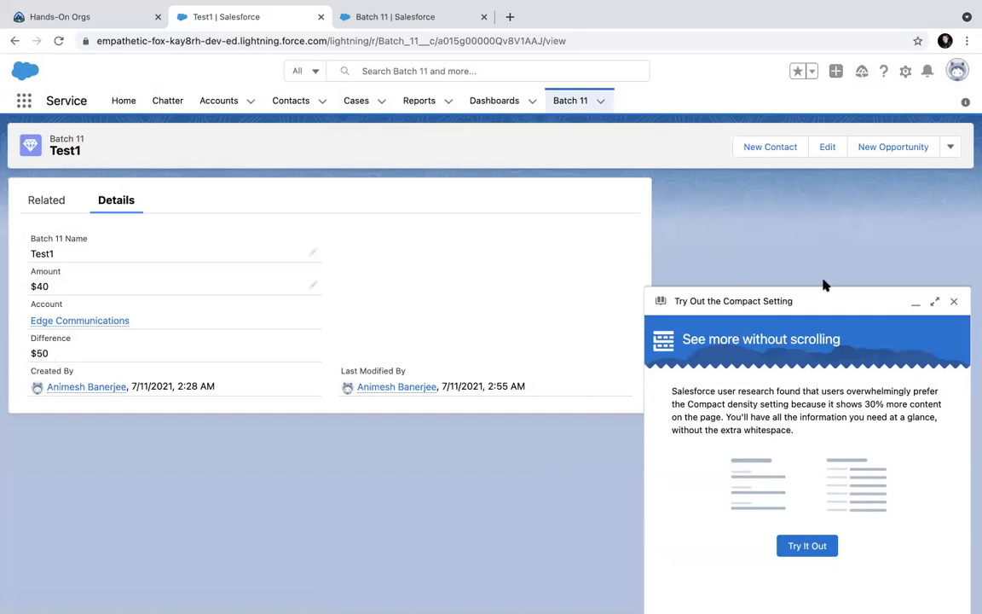
left_click(954, 303)
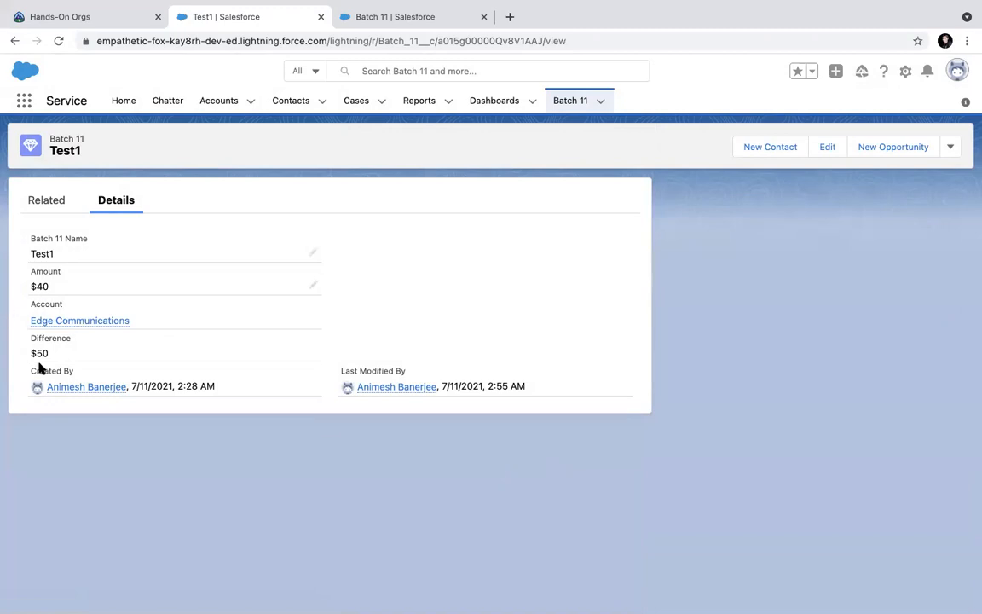
Step: Return to the Batch 11 All list view to check the recalculated Difference values
left_click(565, 100)
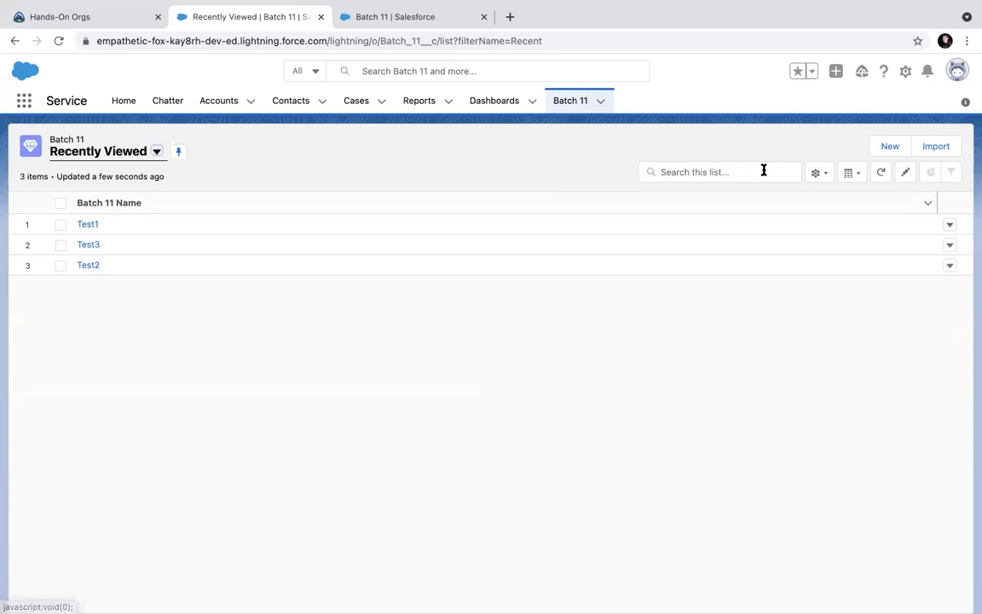
left_click(156, 152)
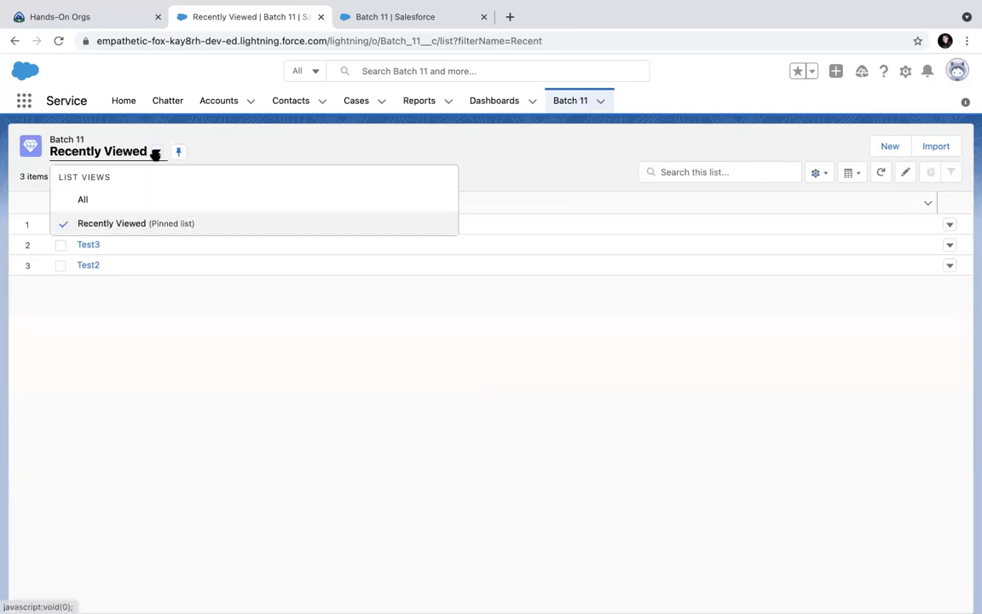
left_click(120, 197)
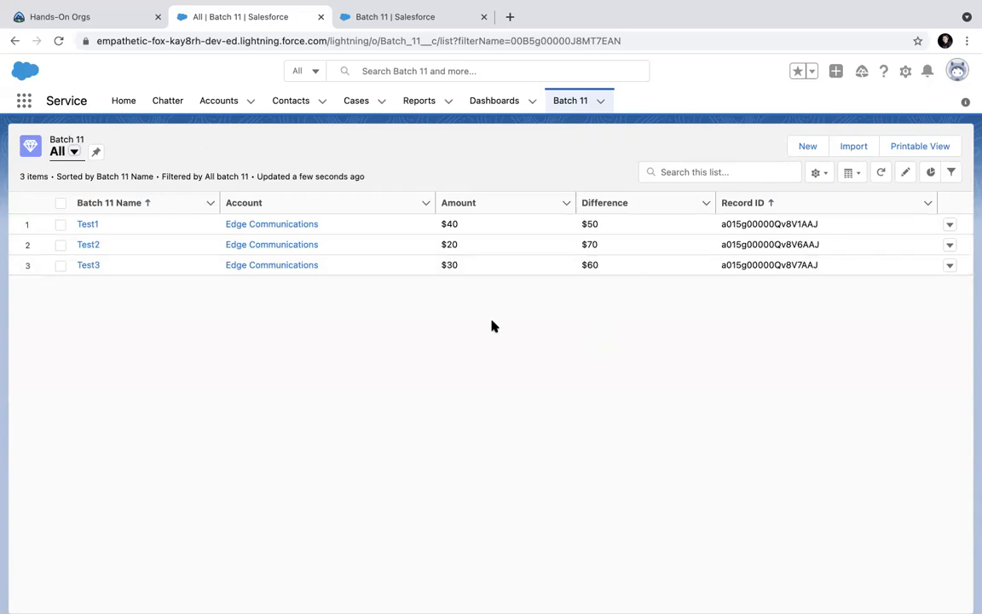
Step: Open the parent Edge Communications account's details and check its Total field
left_click(285, 224)
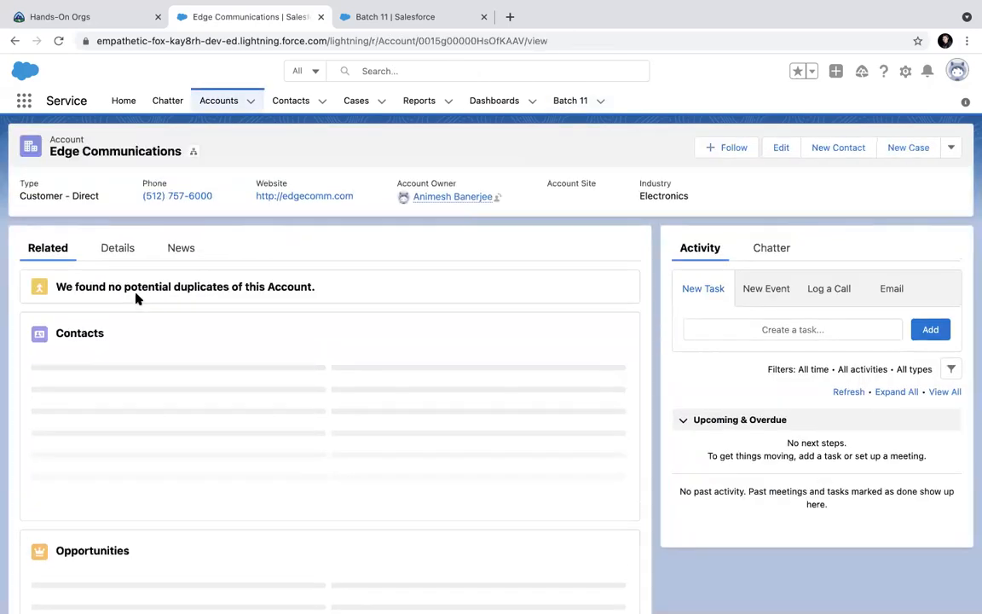
left_click(120, 249)
scroll(160, 429, "down", 3)
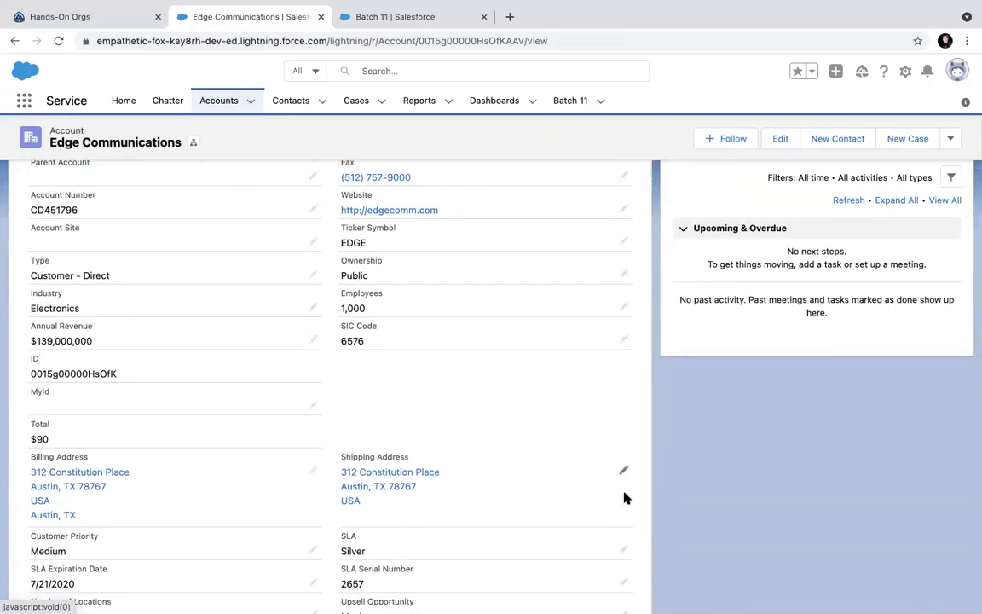
scroll(778, 497, "up", 5)
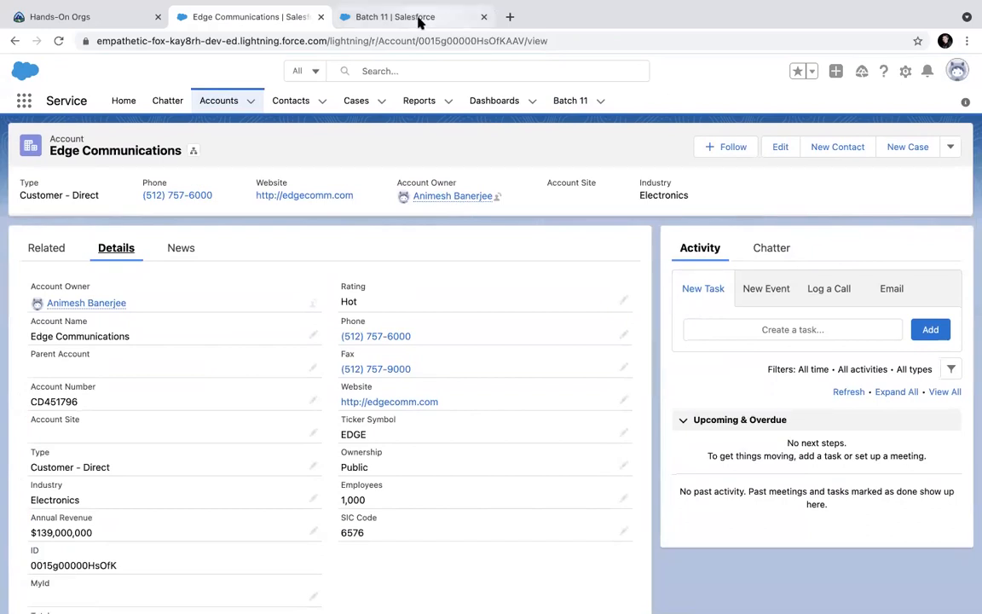
Step: Open the Difference field's definition in Batch 11 setup and examine the Account Total and Amount parts of its formula
left_click(392, 16)
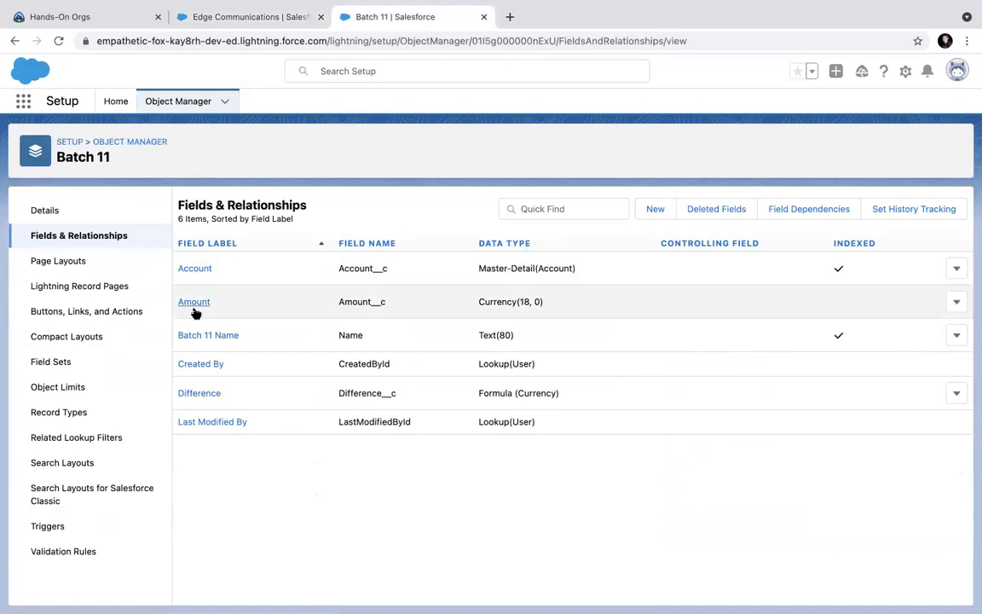
left_click(209, 395)
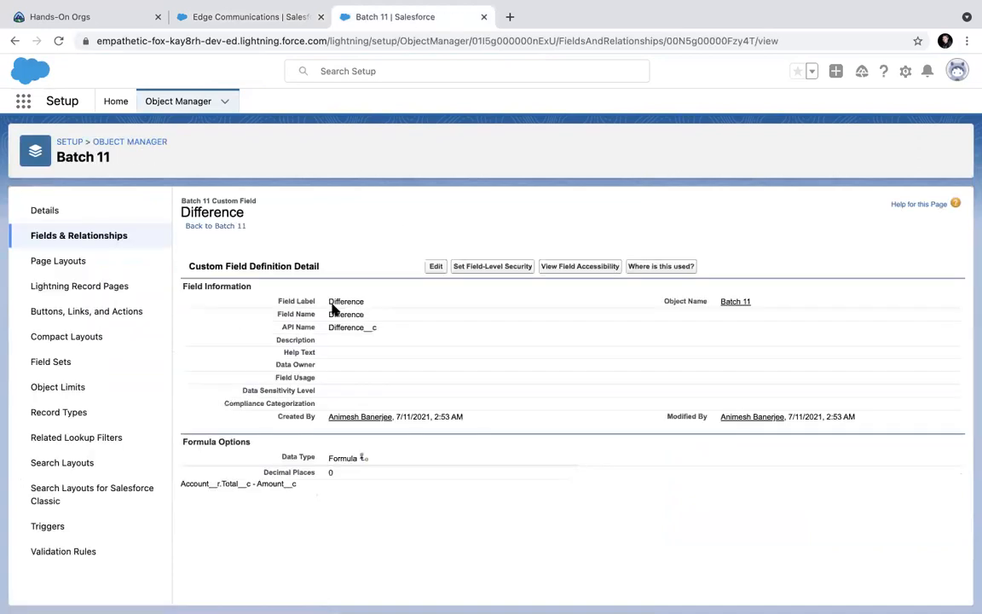
left_click_drag(257, 483, 299, 484)
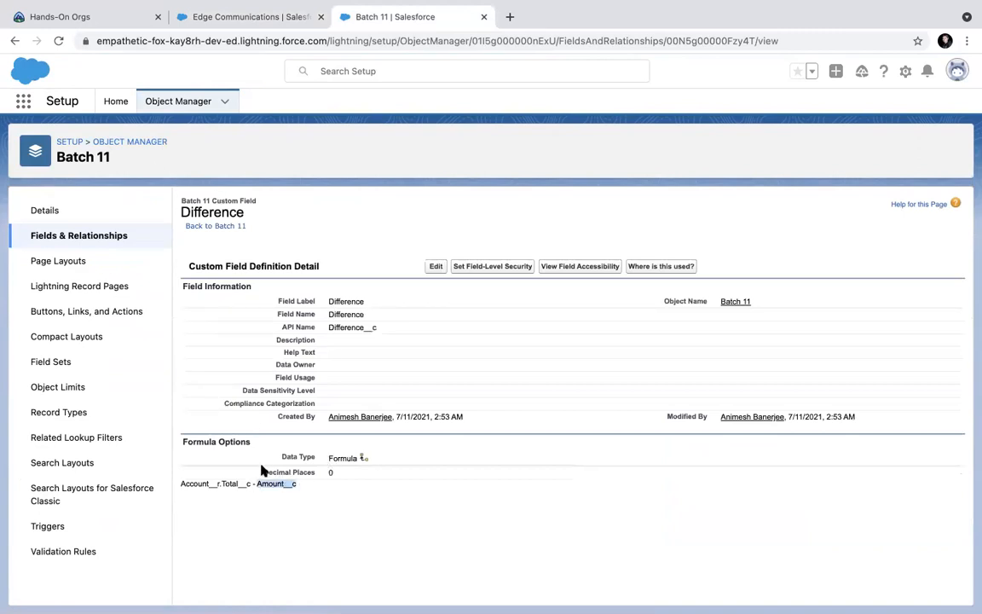
left_click_drag(251, 483, 342, 489)
left_click(237, 484)
left_click_drag(250, 483, 181, 481)
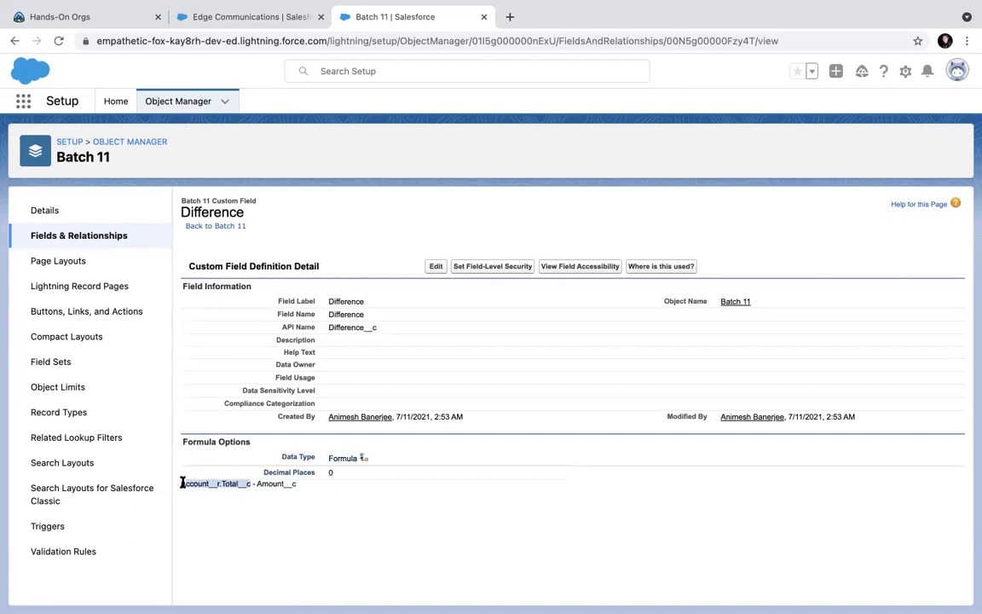
left_click(267, 504)
left_click_drag(254, 482, 179, 452)
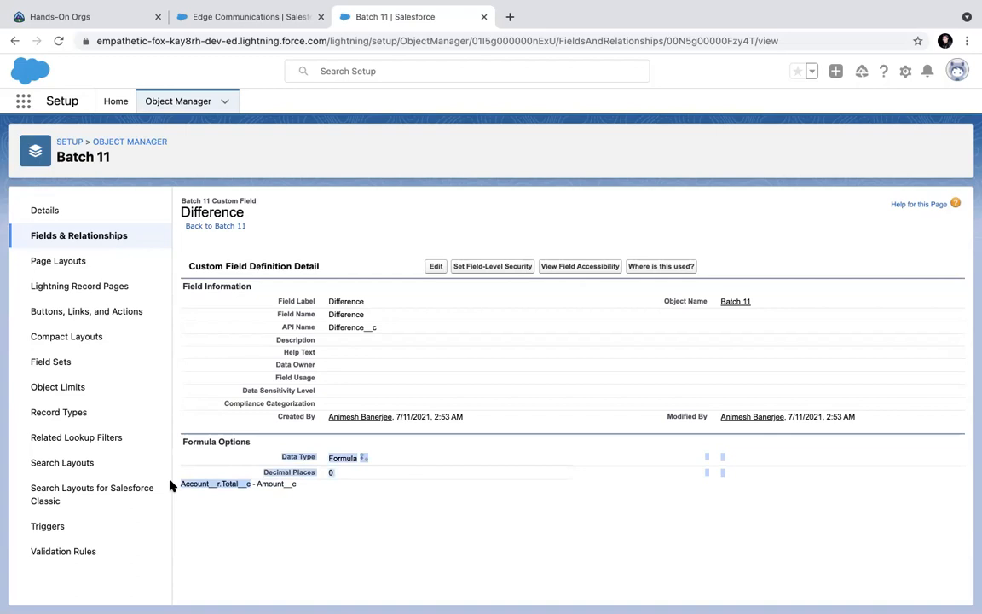
left_click(228, 505)
left_click_drag(251, 483, 178, 483)
left_click(265, 487)
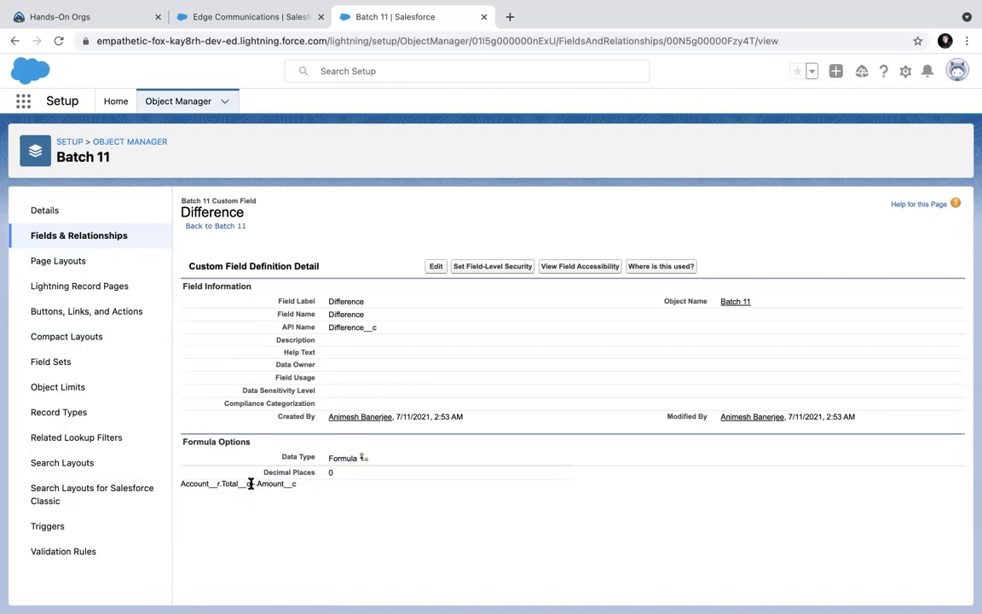
left_click_drag(250, 483, 182, 483)
left_click(266, 507)
Step: Move the Account and Difference fields to the Information section's second column in the Batch 11 Layout and save the layout
left_click(58, 260)
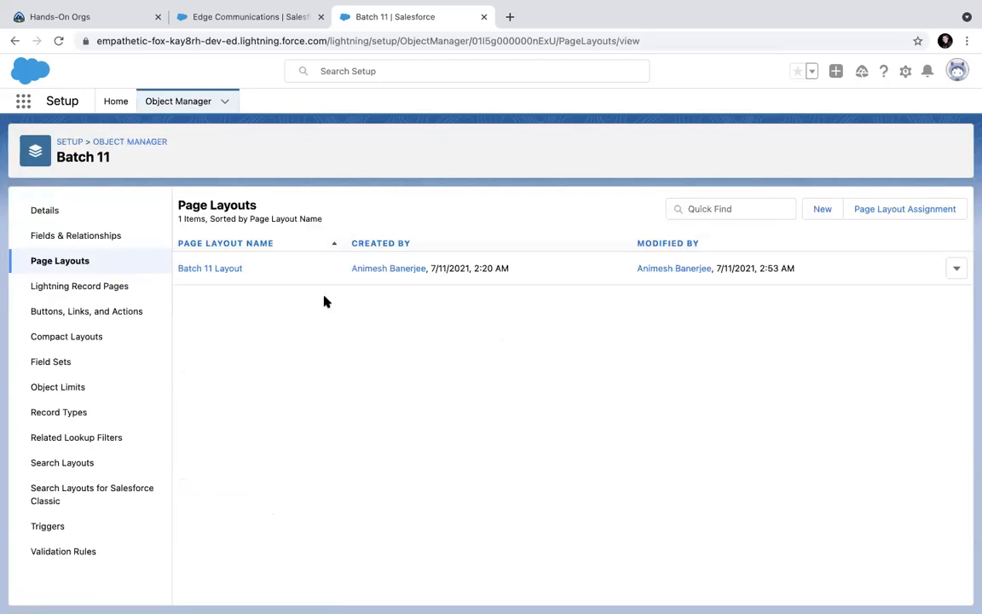
left_click(224, 271)
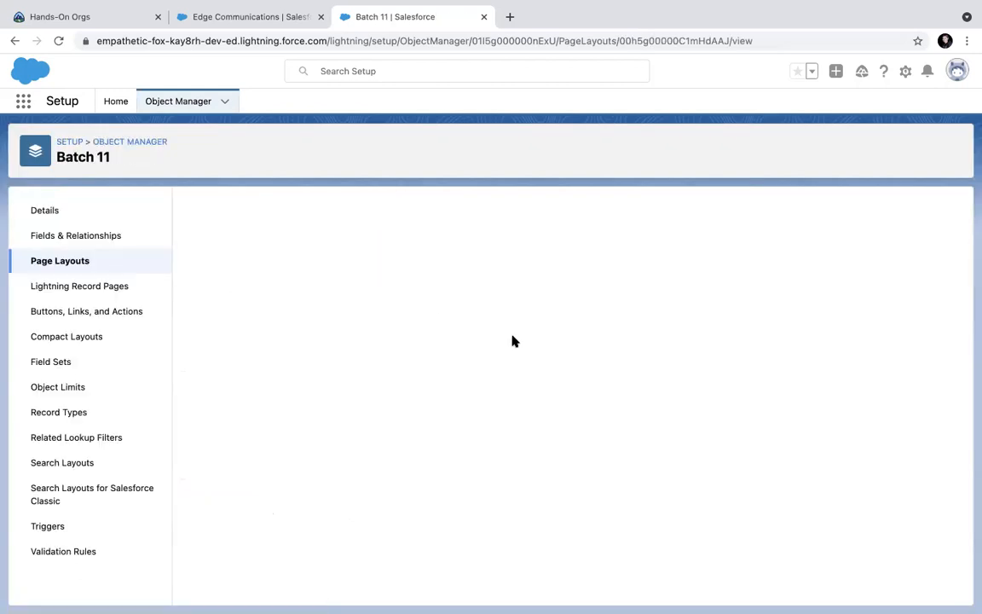
scroll(512, 341, "down", 5)
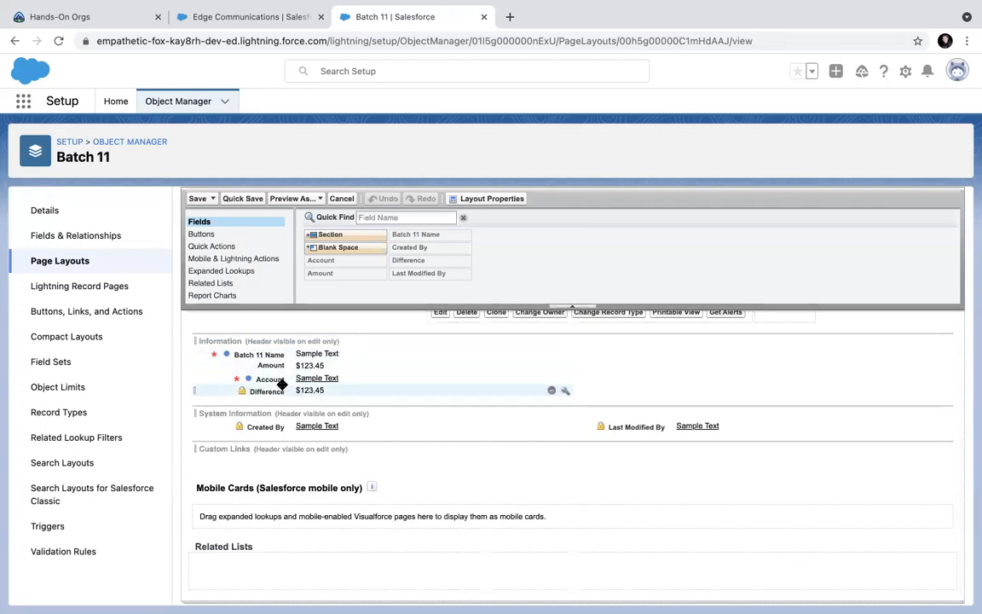
left_click_drag(272, 380, 673, 353)
left_click_drag(545, 389, 617, 385)
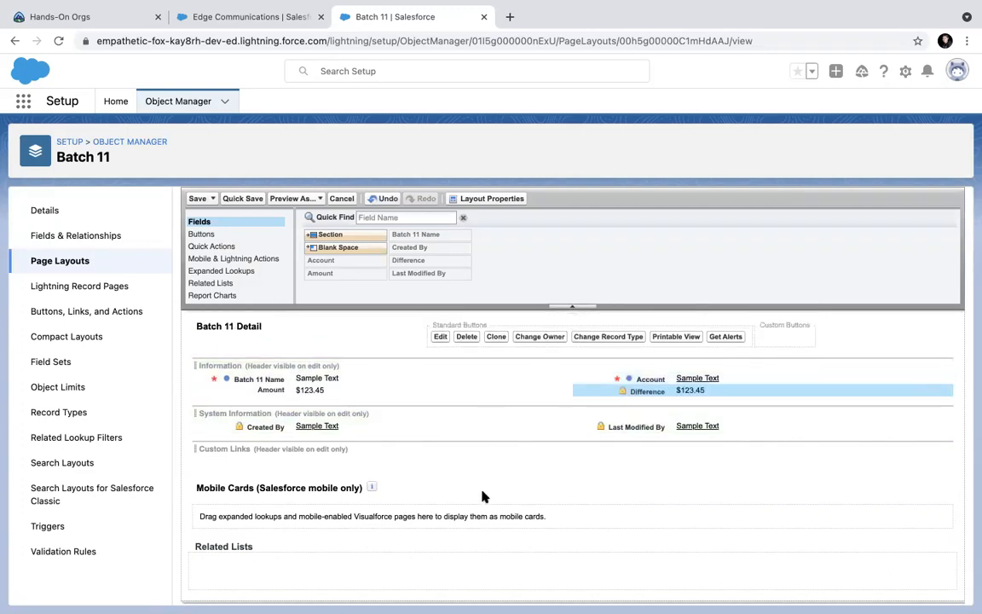
left_click(198, 199)
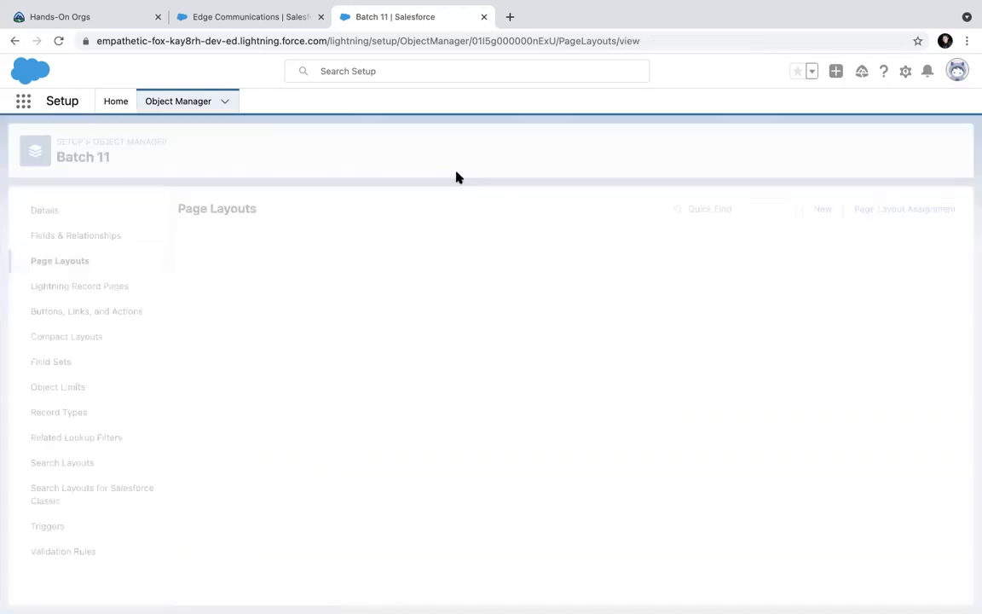
Step: Return to the Batch 11 records, open Test1 and reload the page to check the new field arrangement
left_click(241, 19)
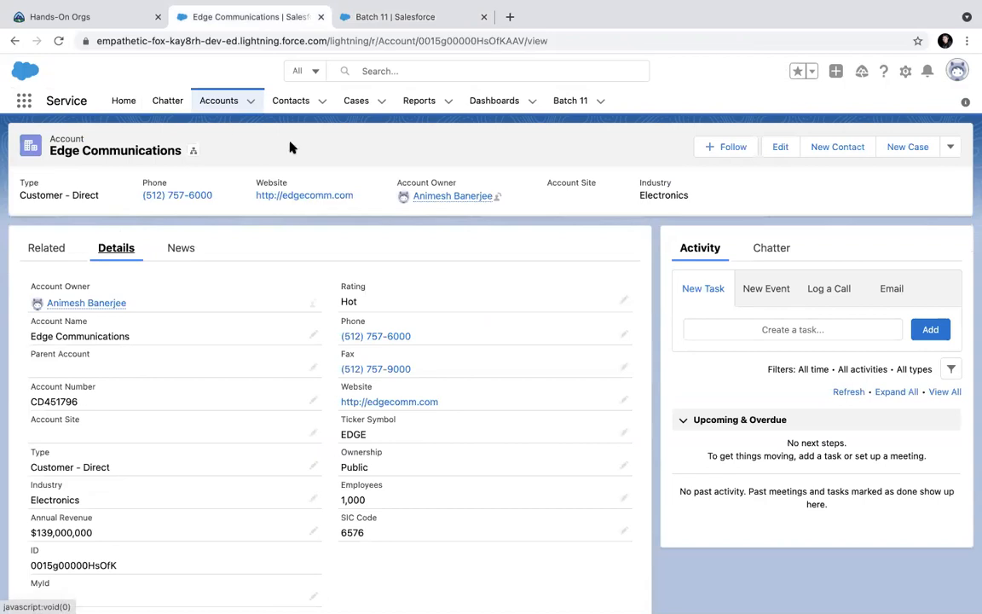
left_click(572, 102)
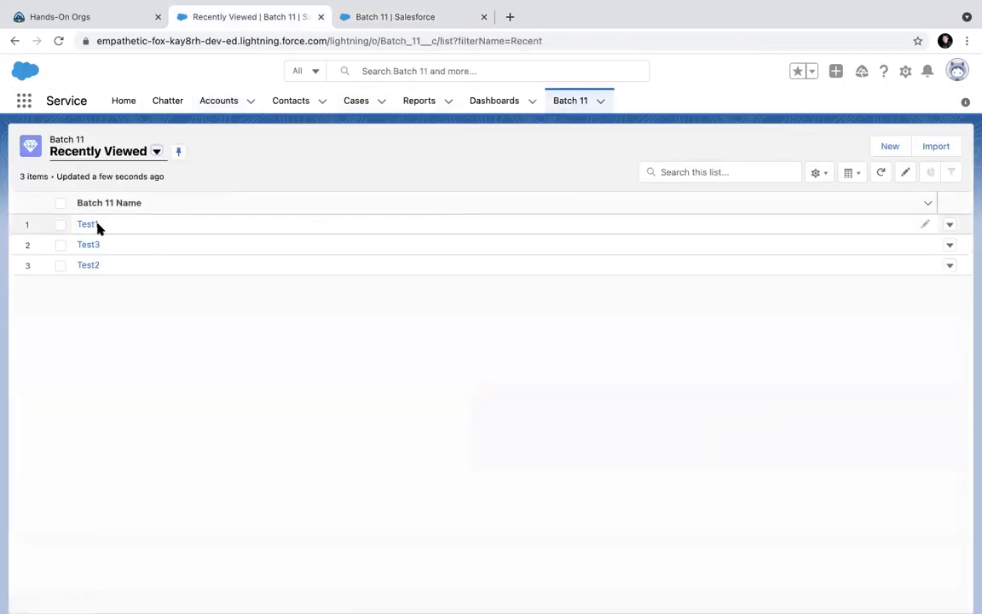
left_click(89, 225)
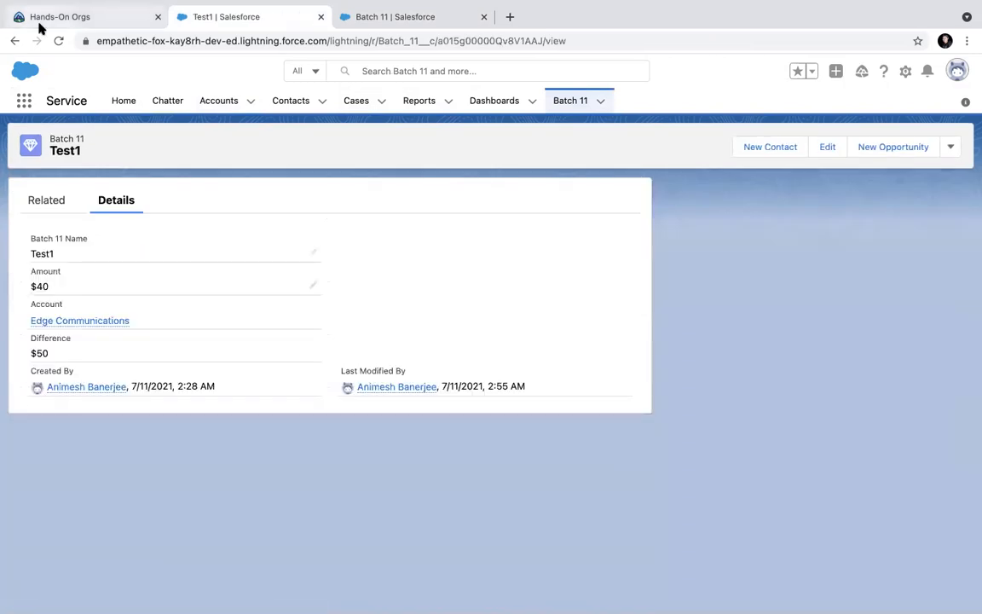
left_click(58, 41)
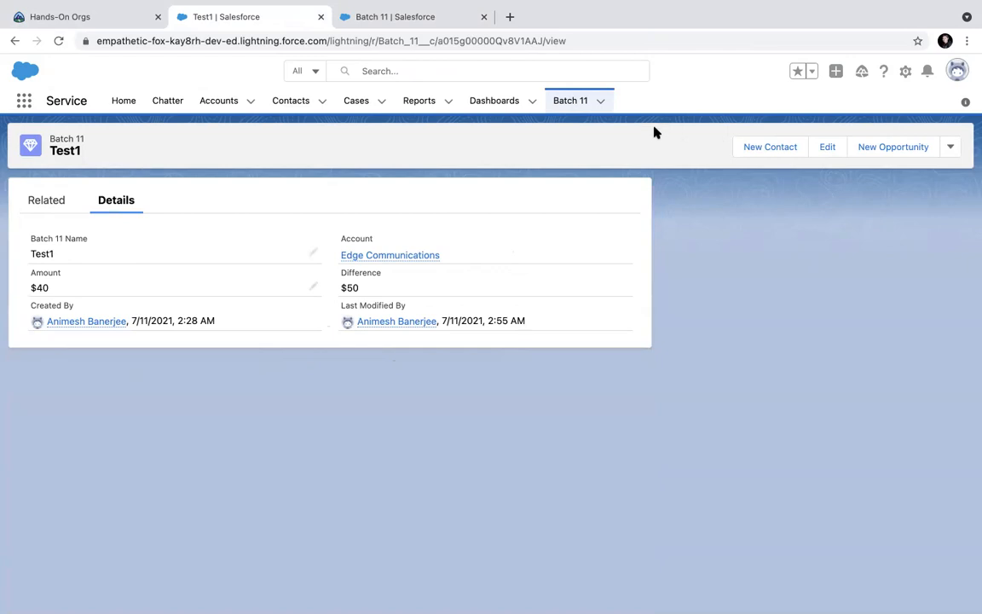
Step: Examine the fields on the New Batch 11 form and the Test1 edit form, closing both without saving
left_click(600, 102)
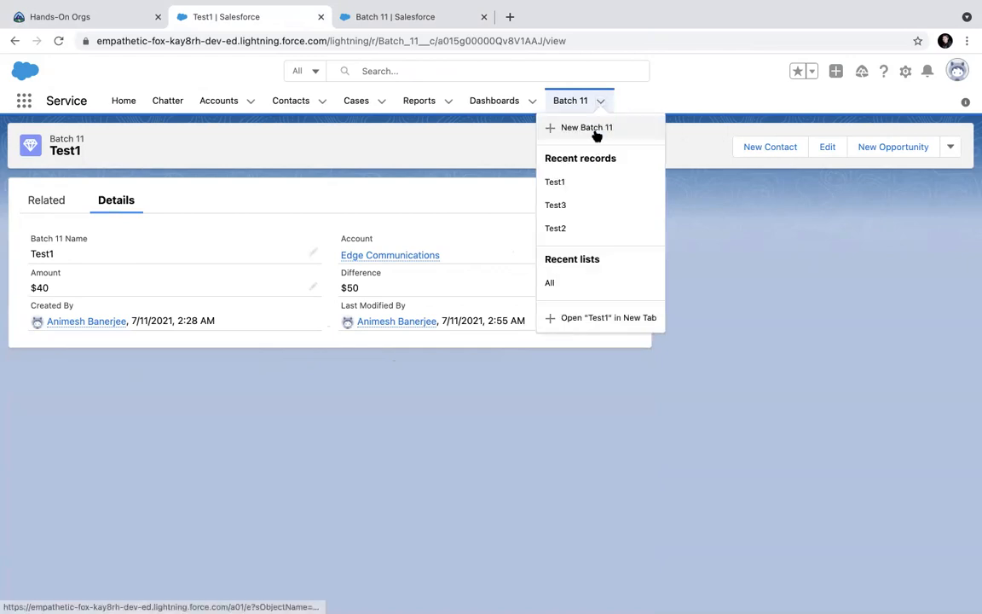
left_click(594, 132)
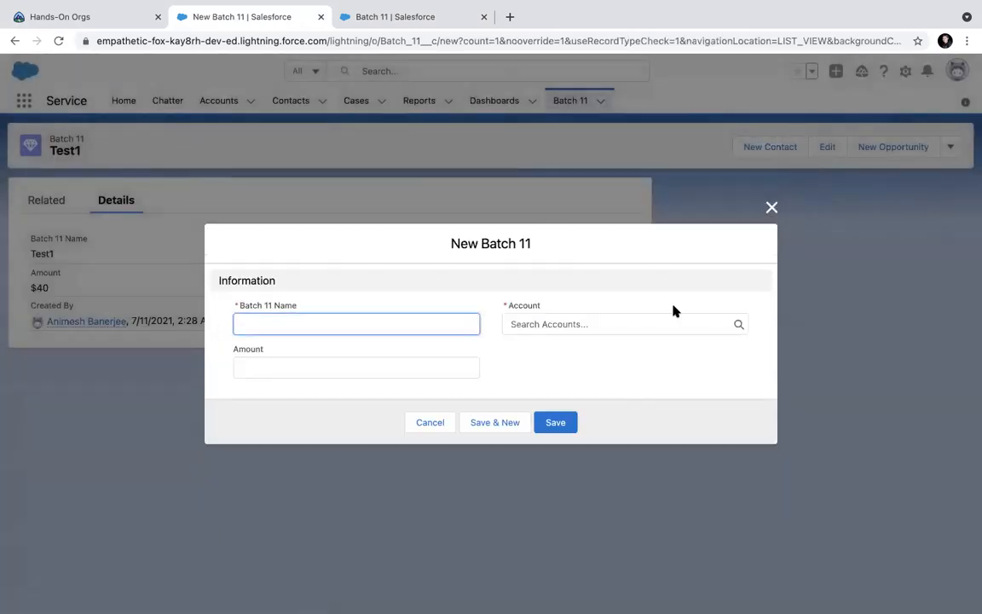
left_click(766, 211)
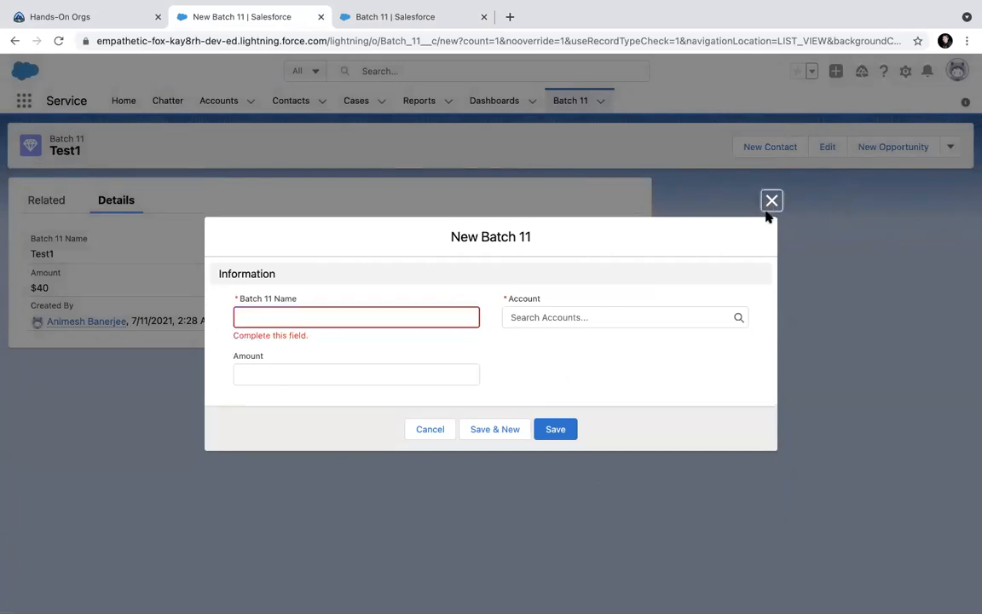
left_click(772, 201)
left_click(828, 152)
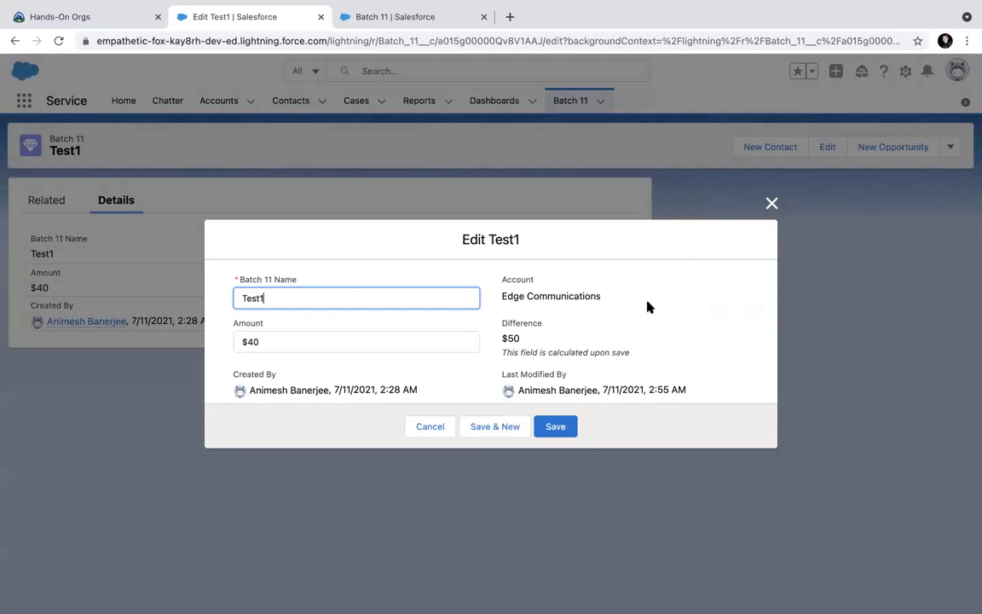
left_click(770, 204)
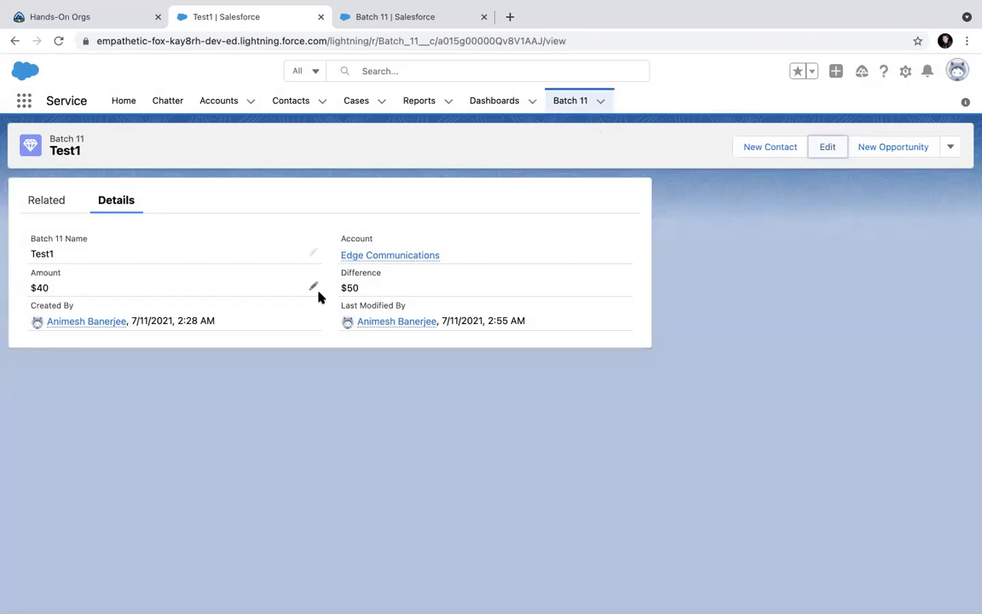
left_click(952, 148)
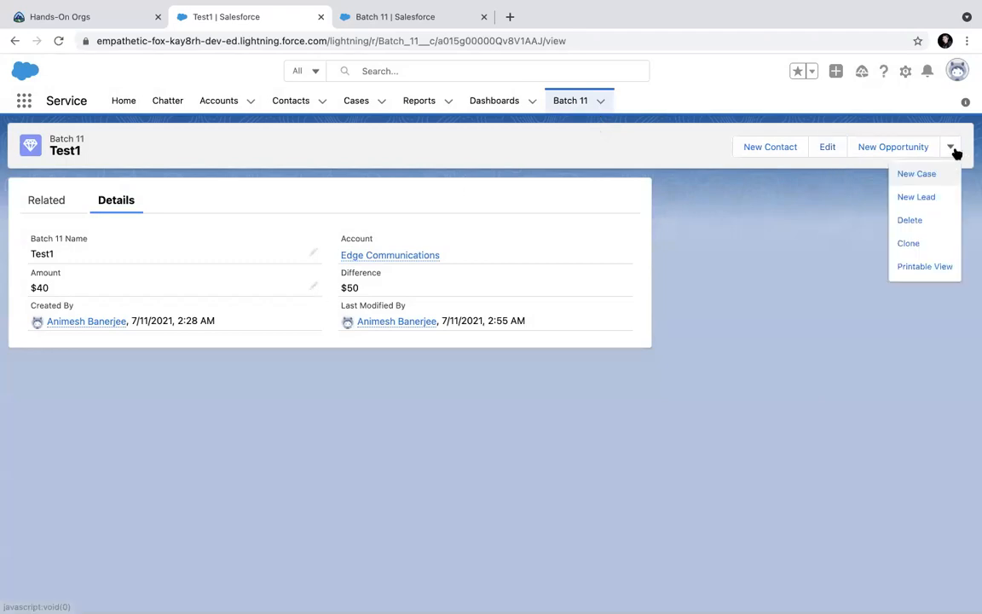
left_click(914, 222)
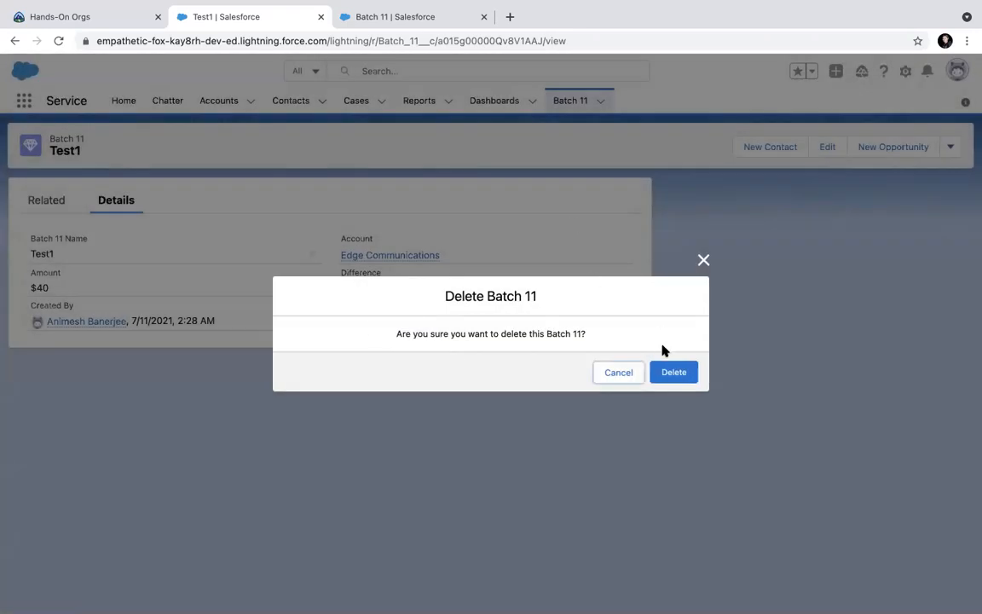
left_click(704, 264)
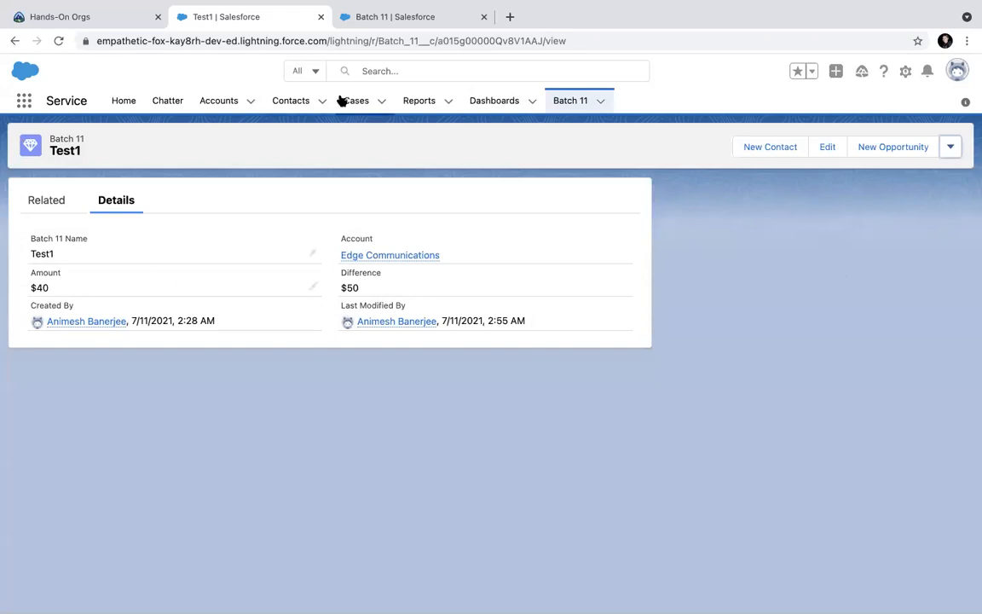
Step: Make the Amount field required in the Information section of the Batch 11 Layout and save the layout
left_click(364, 18)
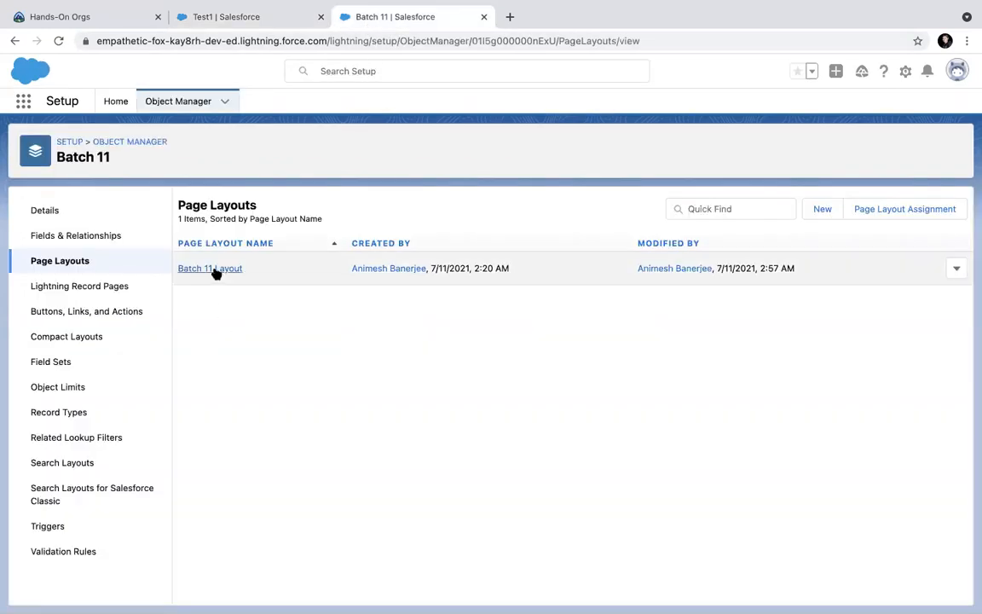
left_click(213, 269)
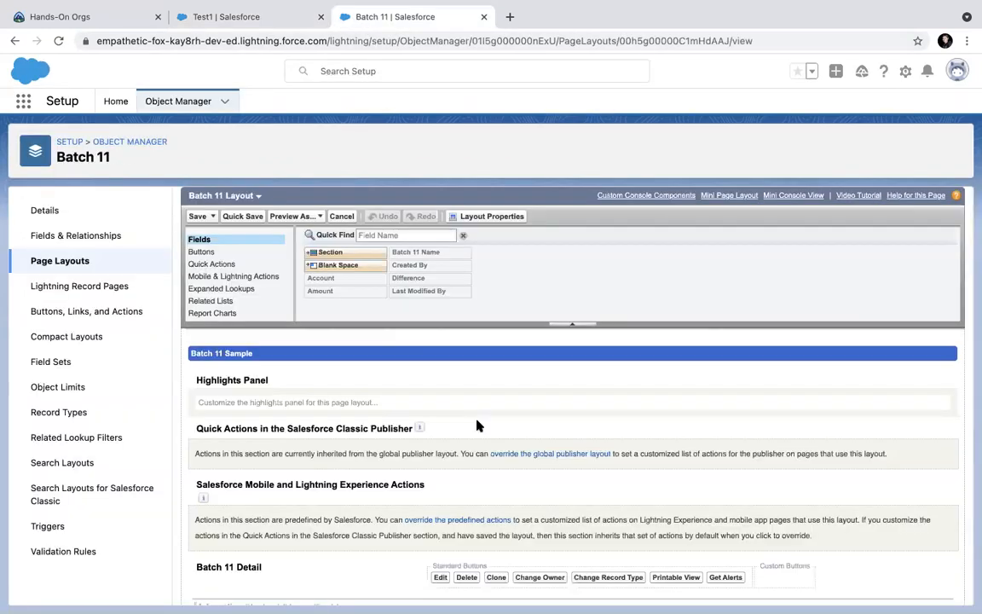
scroll(478, 425, "down", 5)
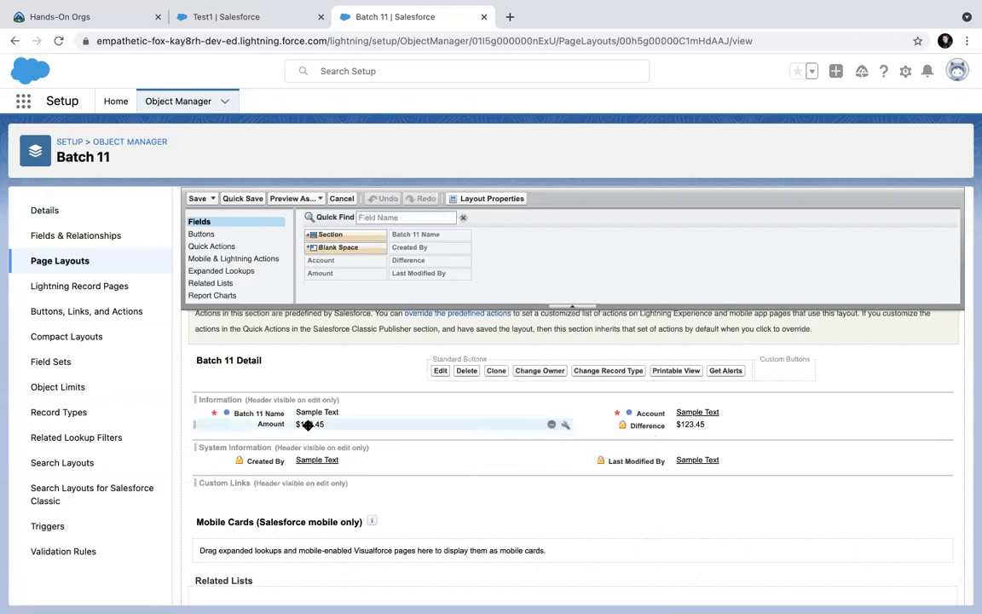
left_click(564, 425)
left_click(619, 399)
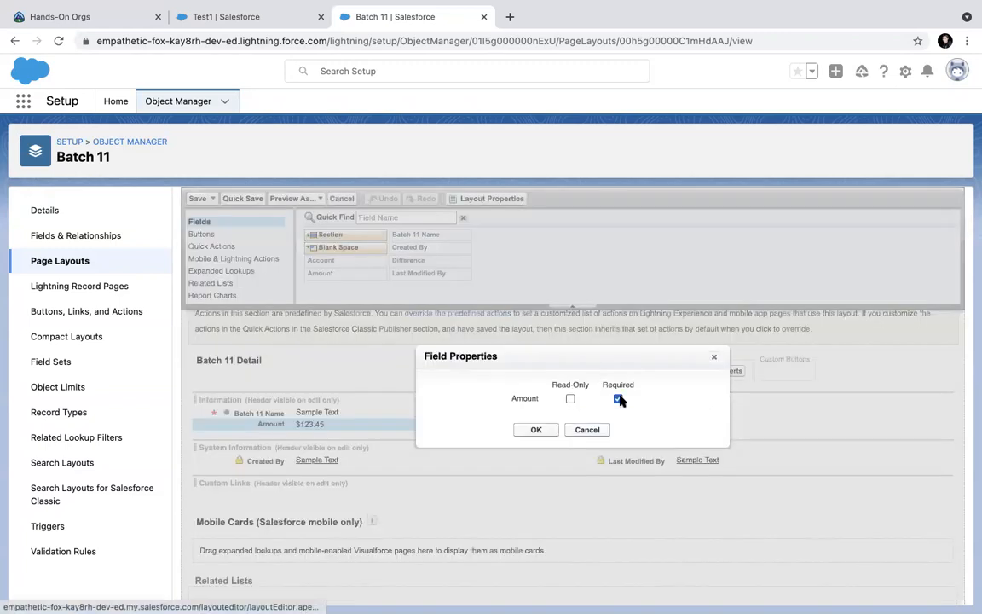
left_click(544, 431)
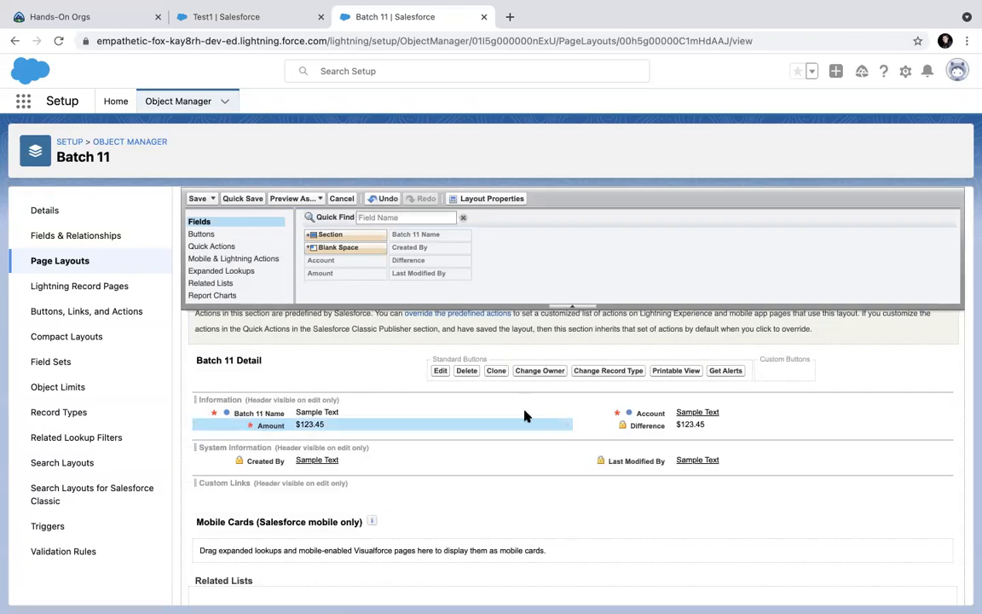
left_click(196, 198)
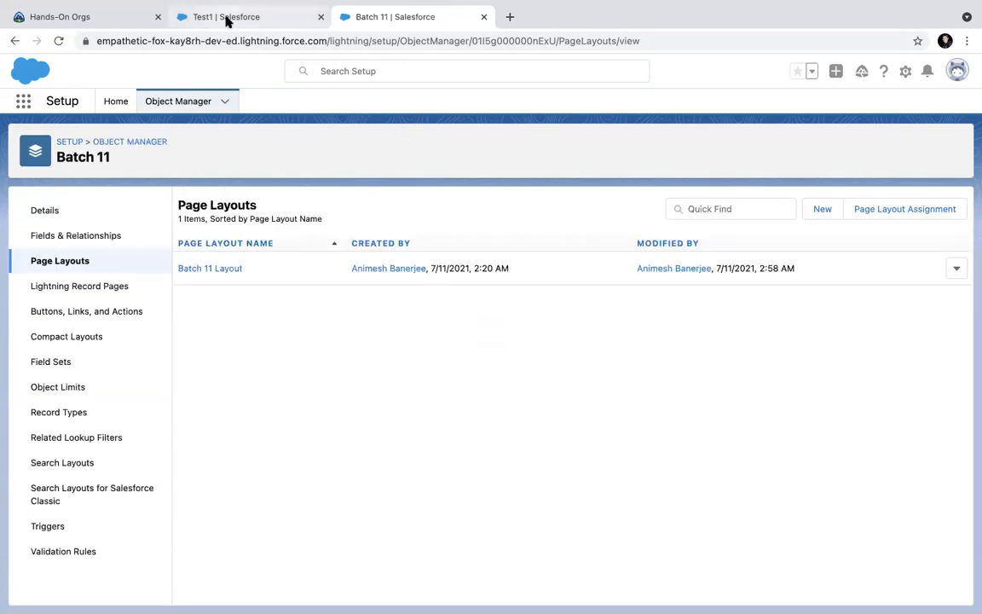
Step: Reload the Test1 record and check the Amount field on the New Batch 11 form, closing it without saving
left_click(226, 15)
left_click(61, 48)
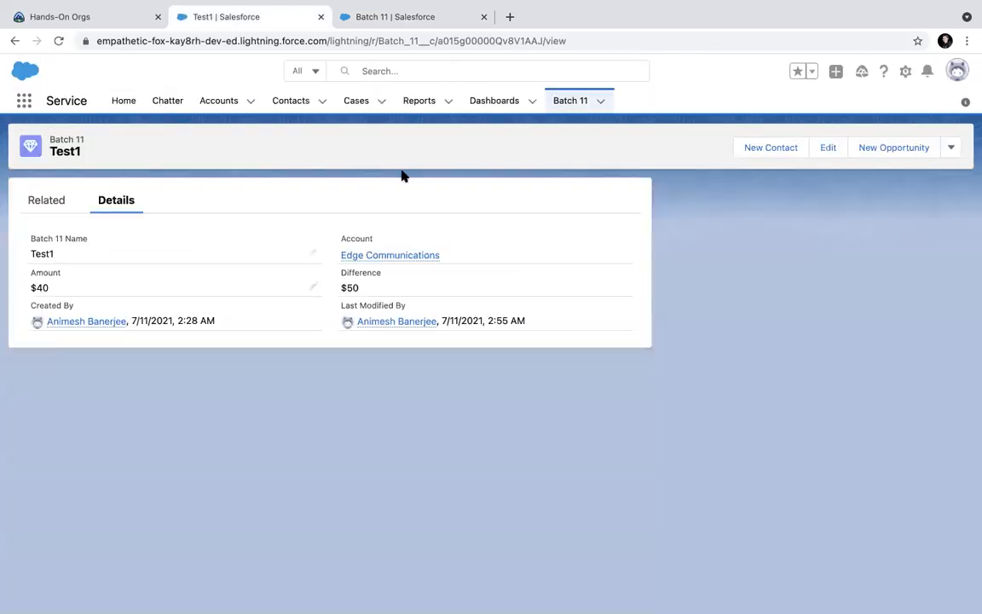
left_click(601, 103)
left_click(586, 128)
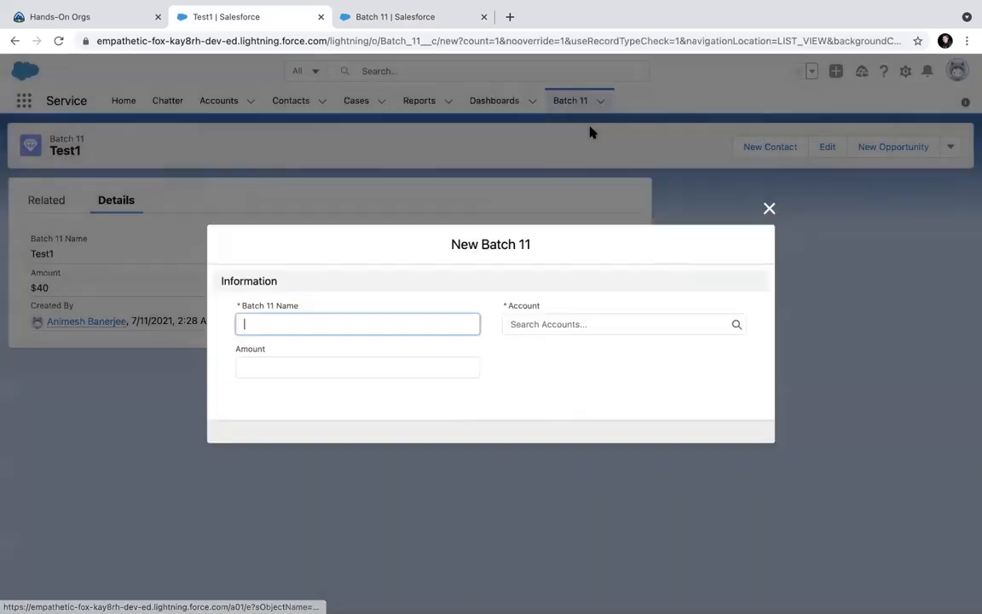
left_click(771, 207)
Step: Reload Test1 again and recheck Amount on both the New Batch 11 form and the record's edit form, discarding both
left_click(60, 41)
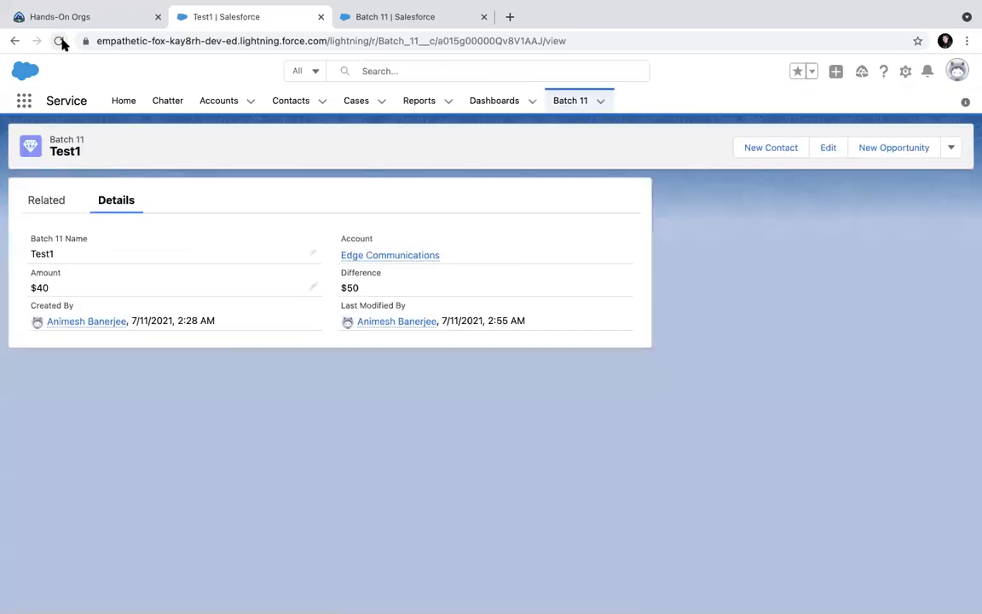
left_click(601, 100)
left_click(593, 128)
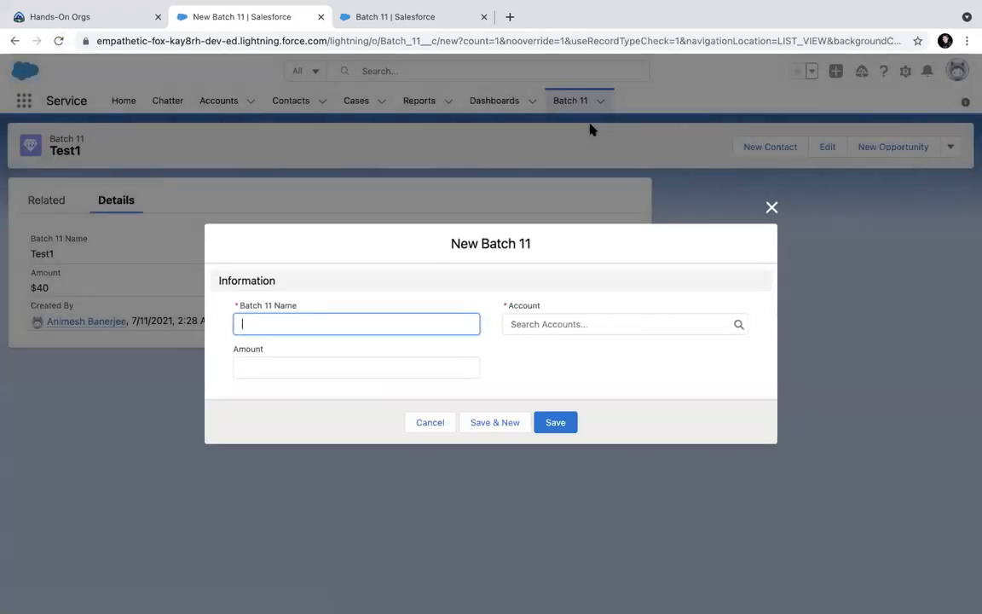
left_click(771, 209)
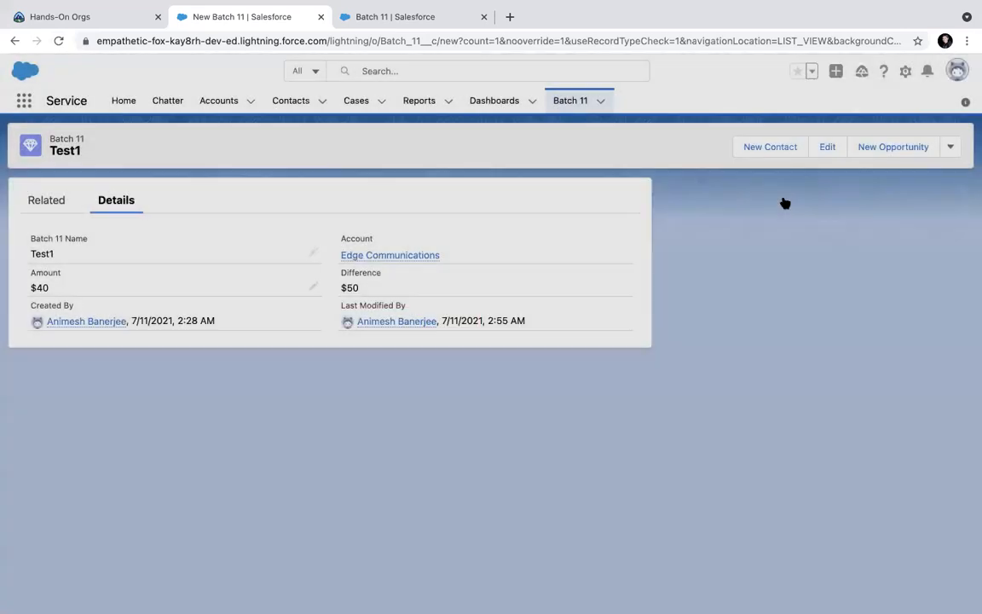
left_click(824, 149)
left_click(771, 203)
Step: Reopen the Batch 11 Layout in setup and check the required marker on the Amount field
left_click(388, 19)
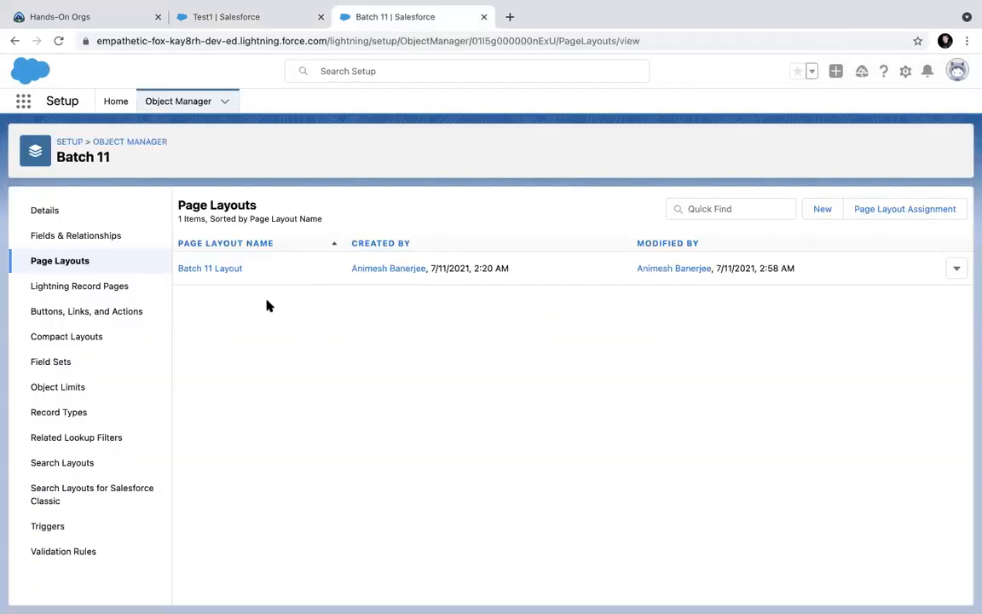
left_click(225, 269)
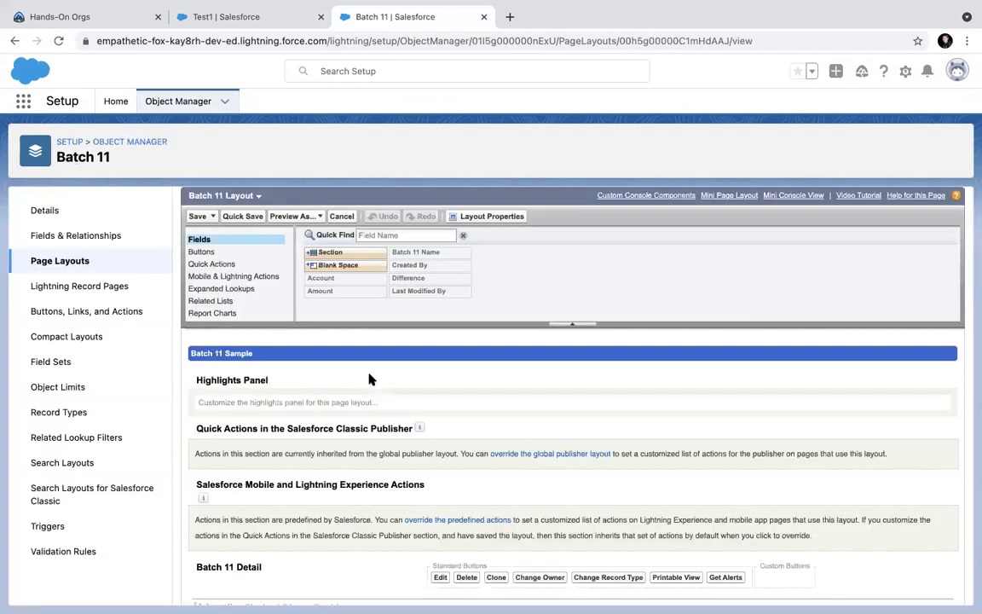
scroll(369, 379, "down", 5)
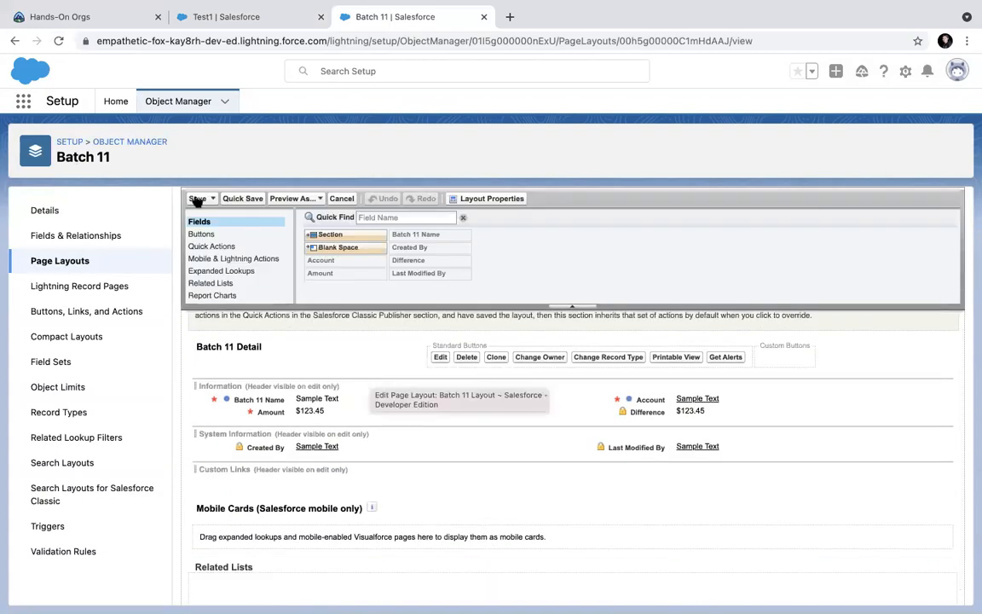
Step: Return to Test1, reload it, and compare the Batch 11 Name and Amount fields on a new record form, closing it unsaved
left_click(244, 19)
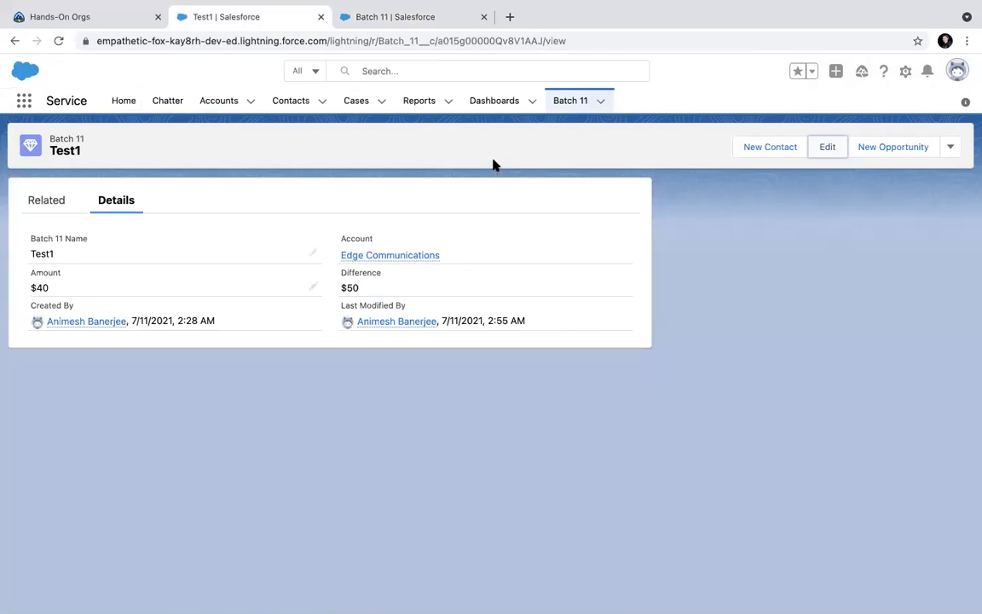
left_click(59, 41)
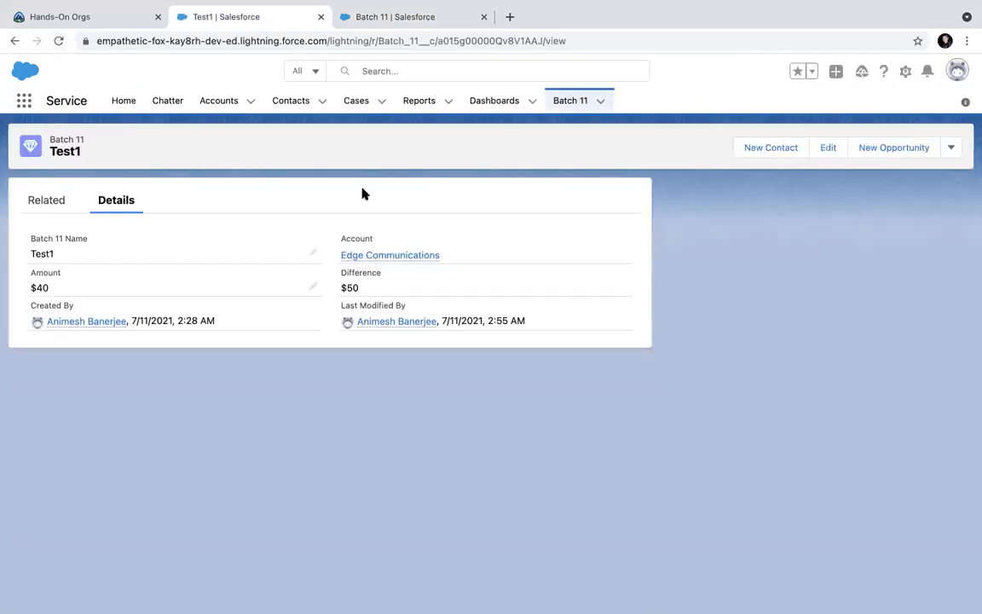
left_click(600, 102)
left_click(583, 130)
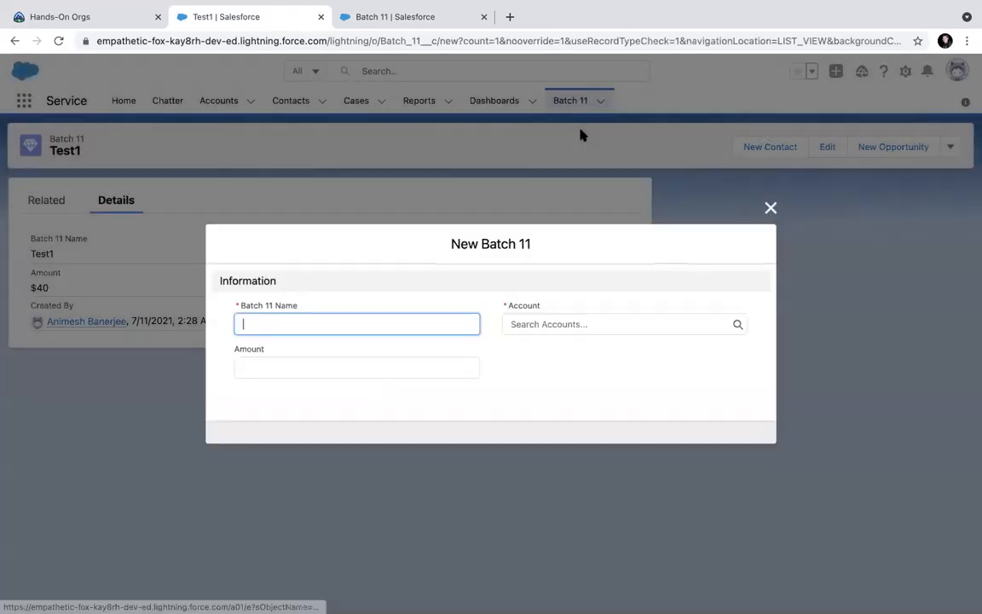
left_click(237, 308)
left_click(243, 371)
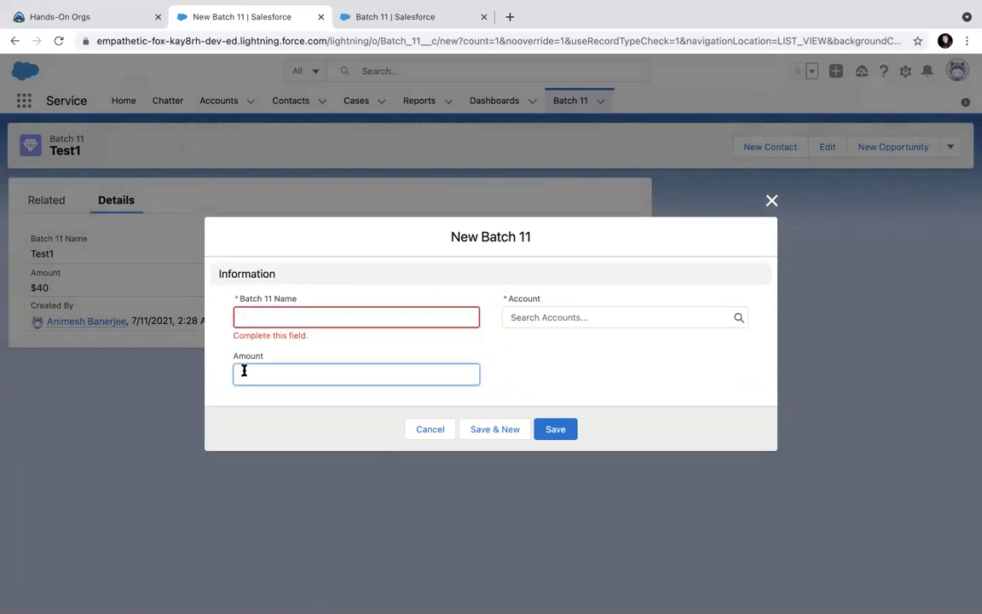
left_click(771, 200)
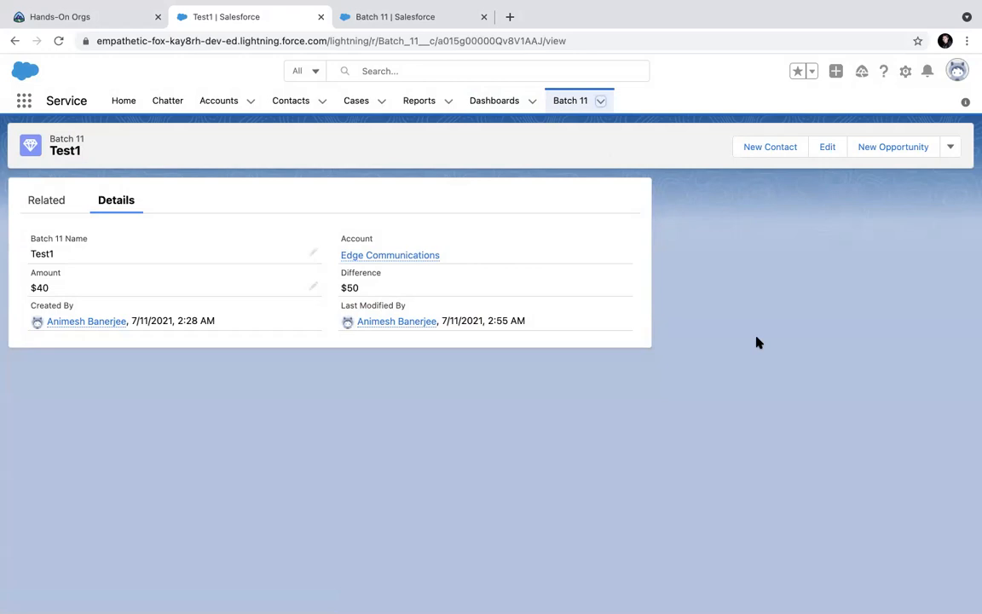
mouse_move(512, 4)
mouse_move(658, 3)
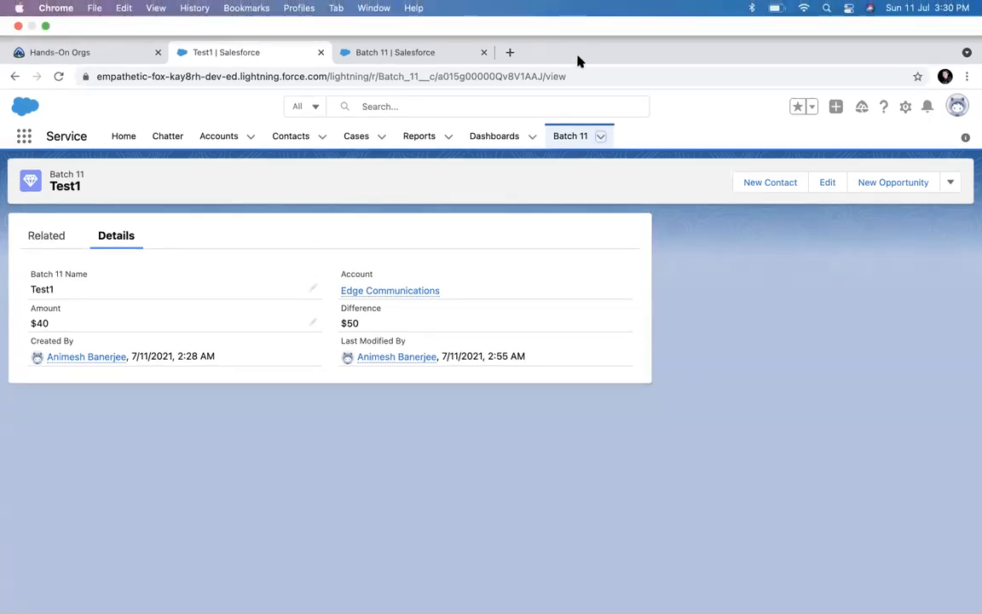